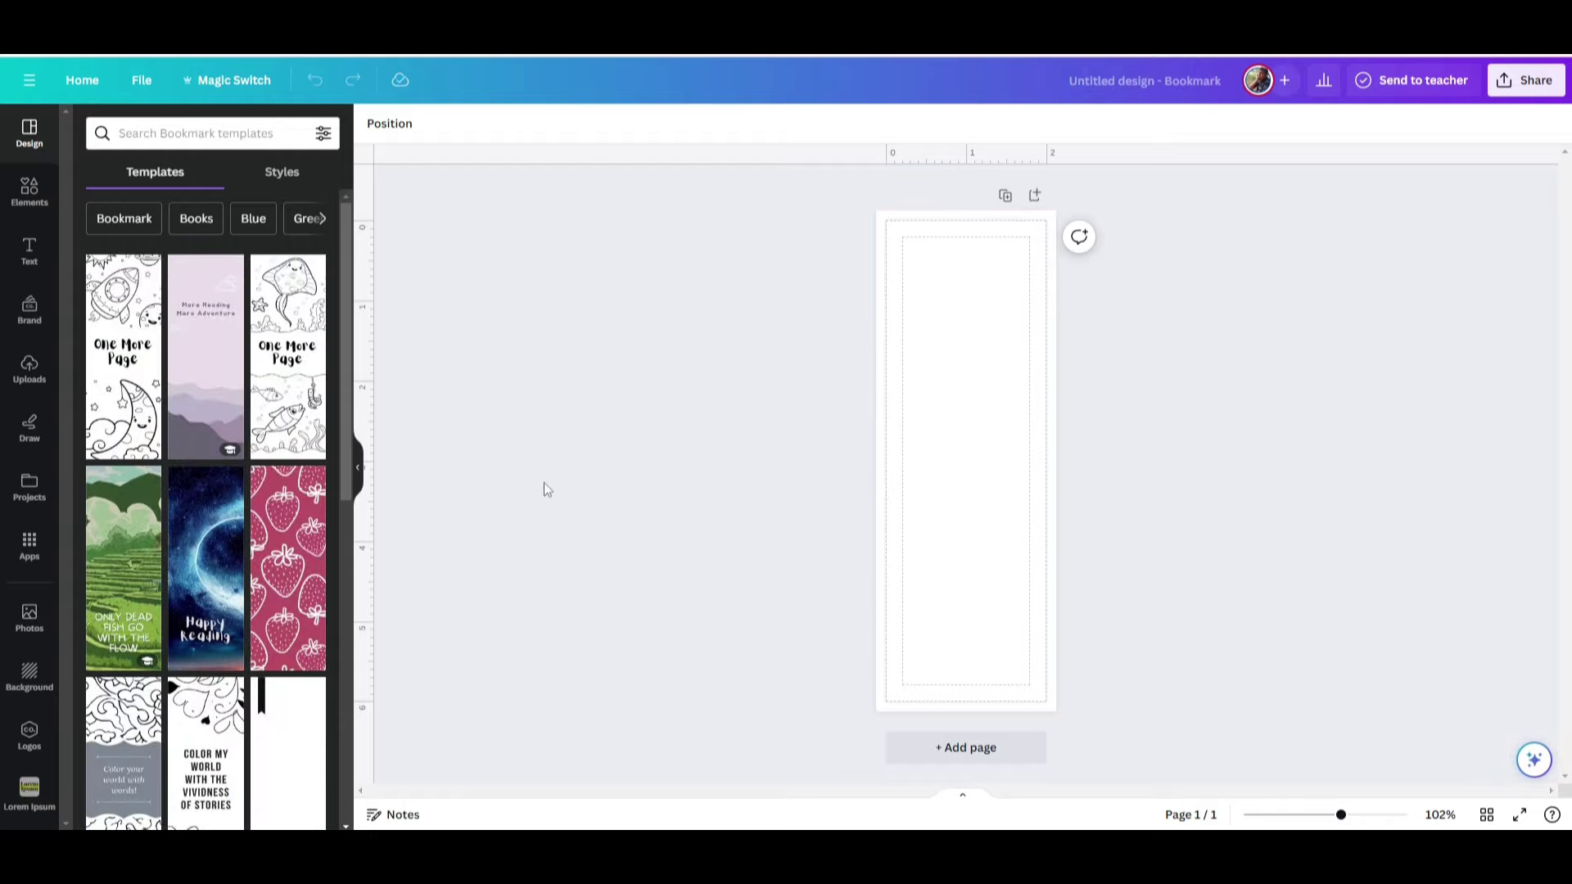
- Set the blank bookmark page's background color to solid black
click(946, 463)
click(373, 123)
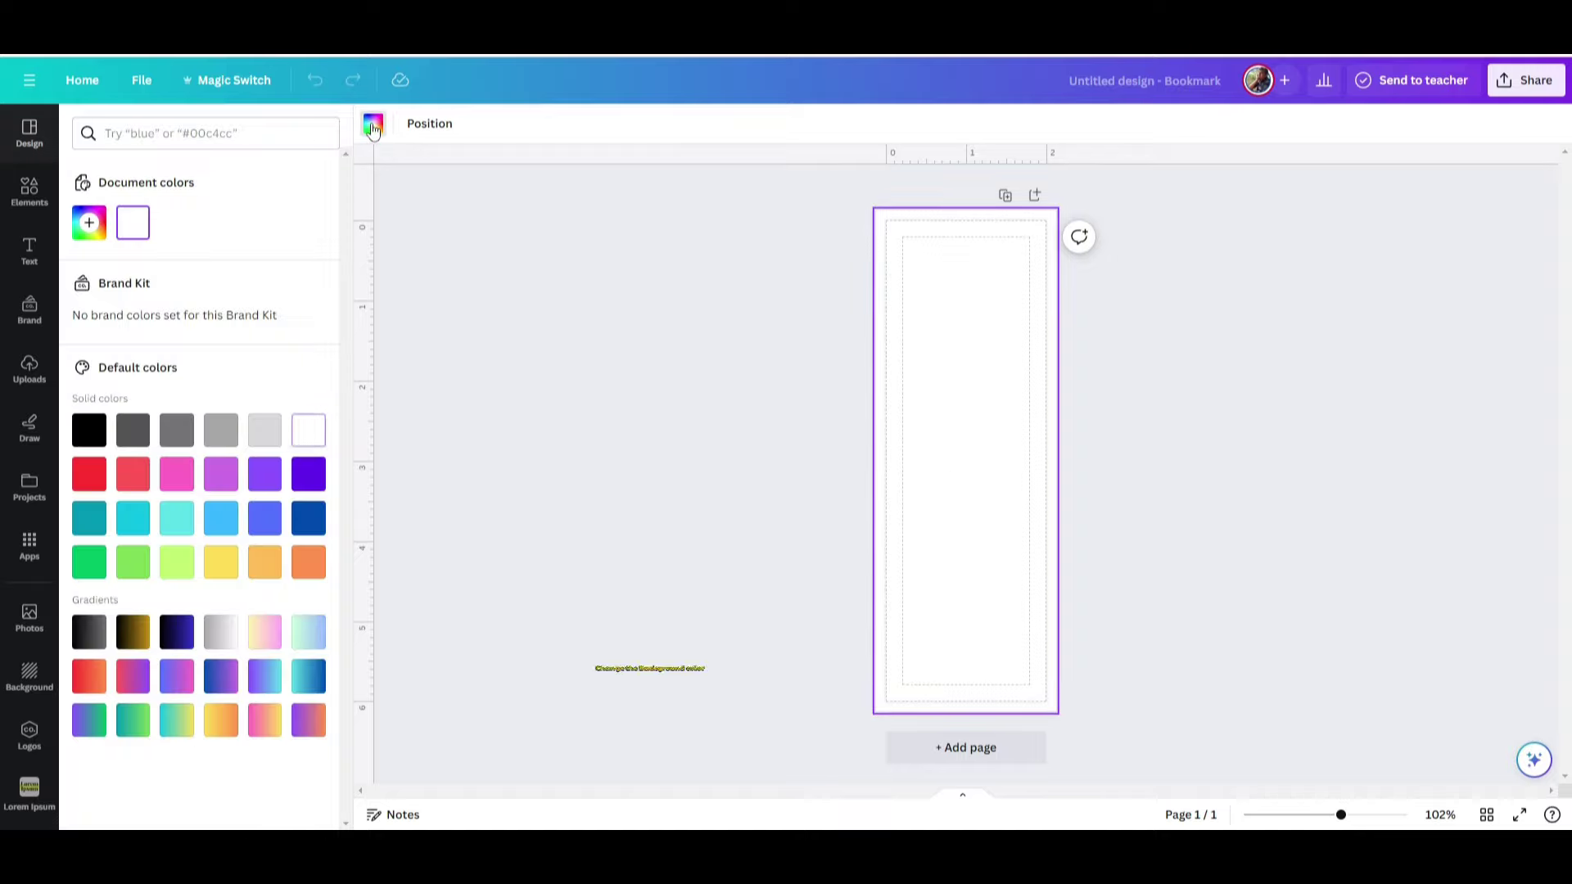
click(88, 429)
click(625, 434)
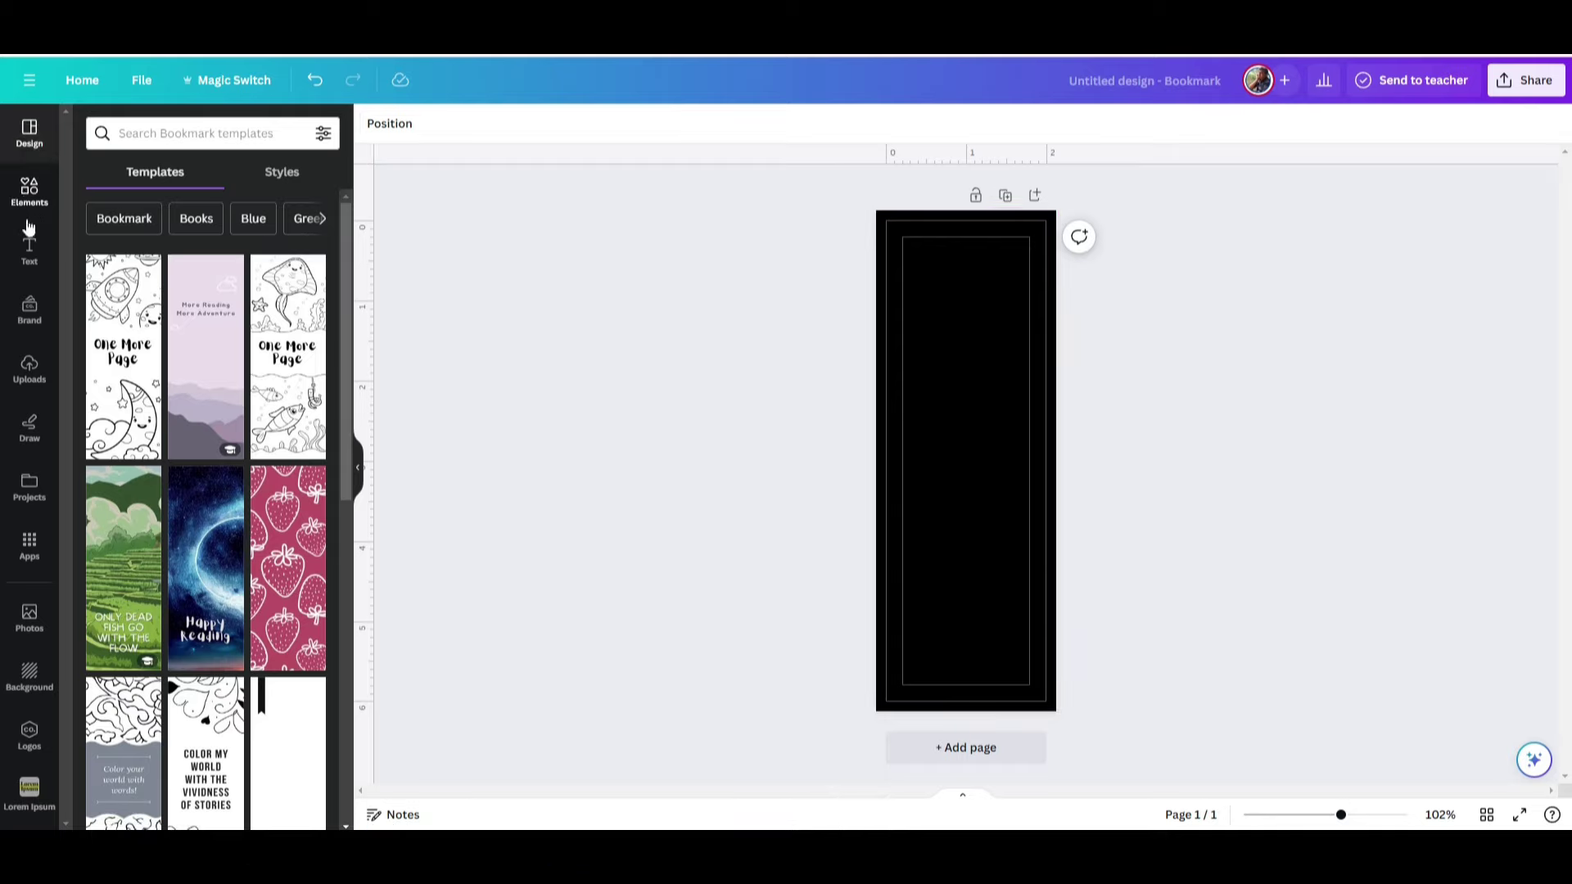
- Search the design elements for "border" and browse all matching graphics
click(33, 193)
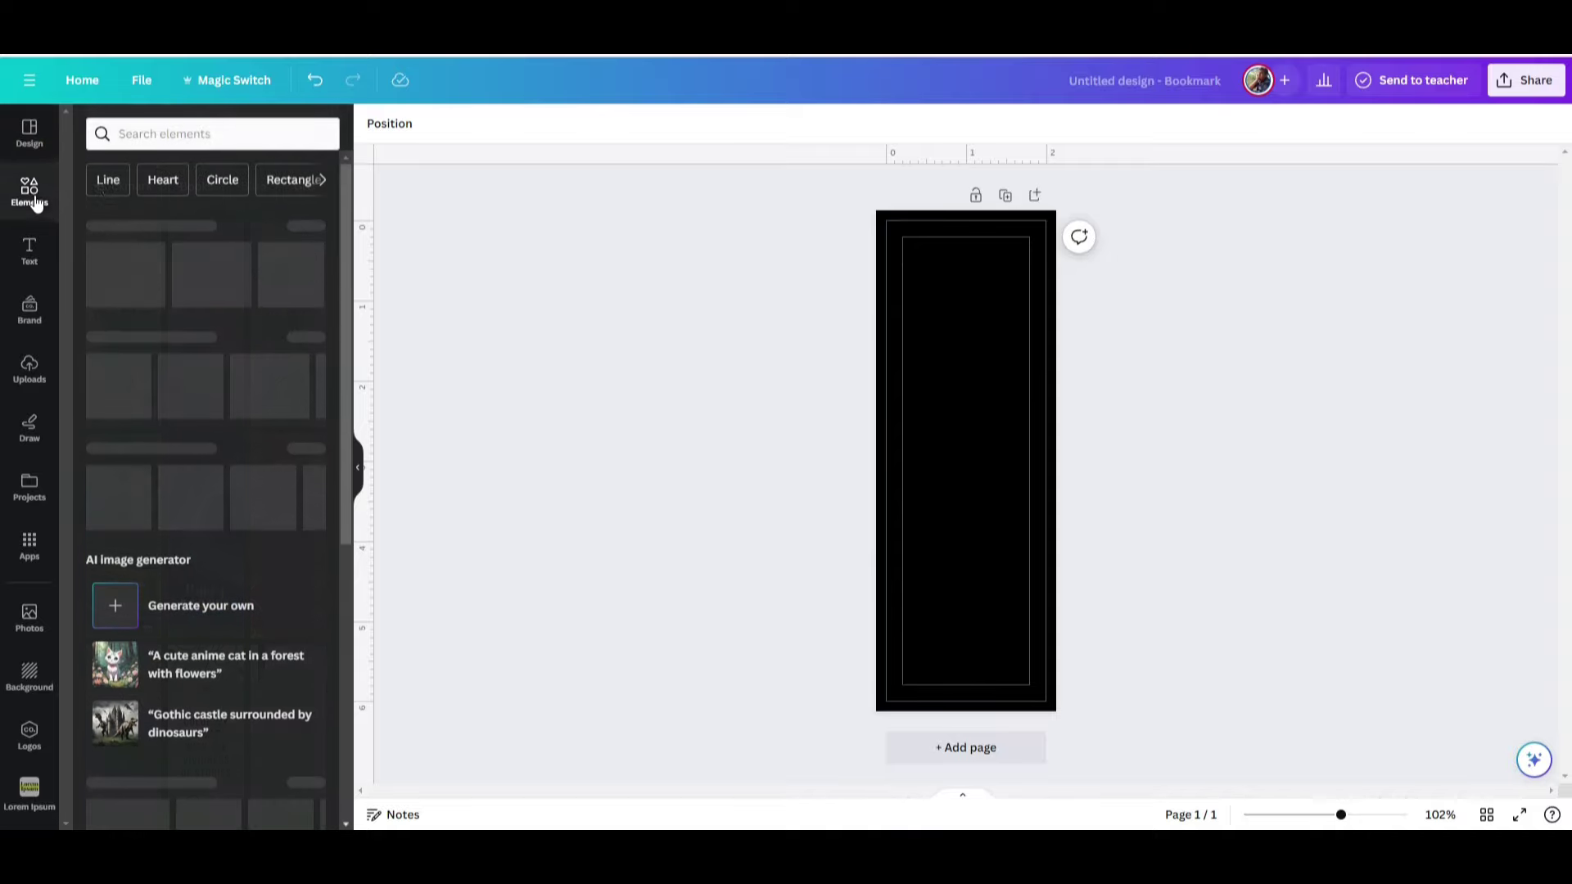
click(228, 135)
text(b)
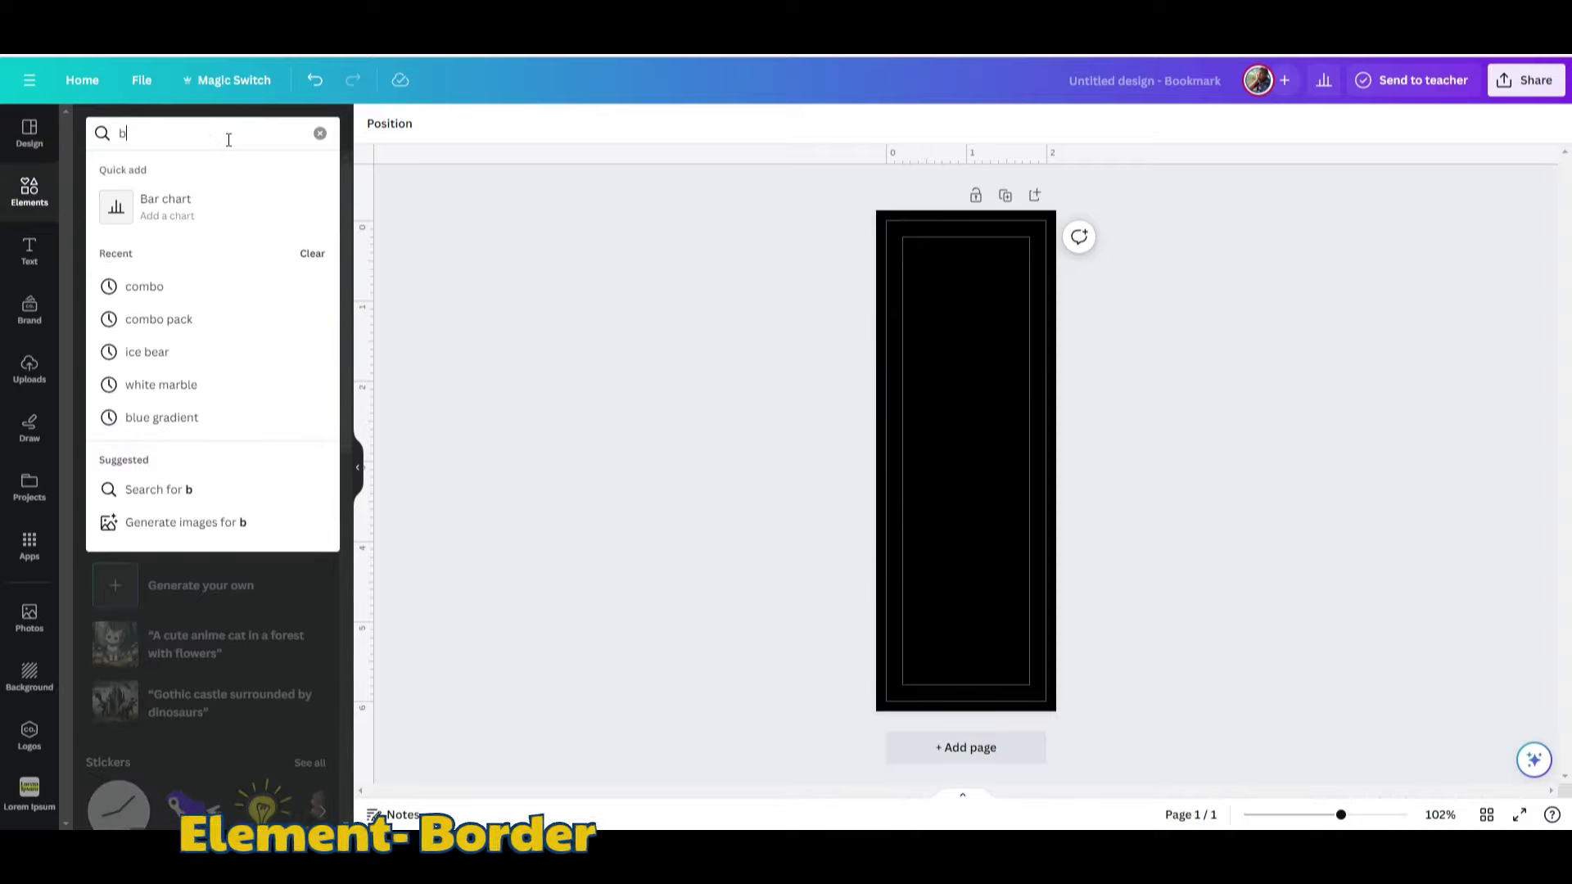
text(ord)
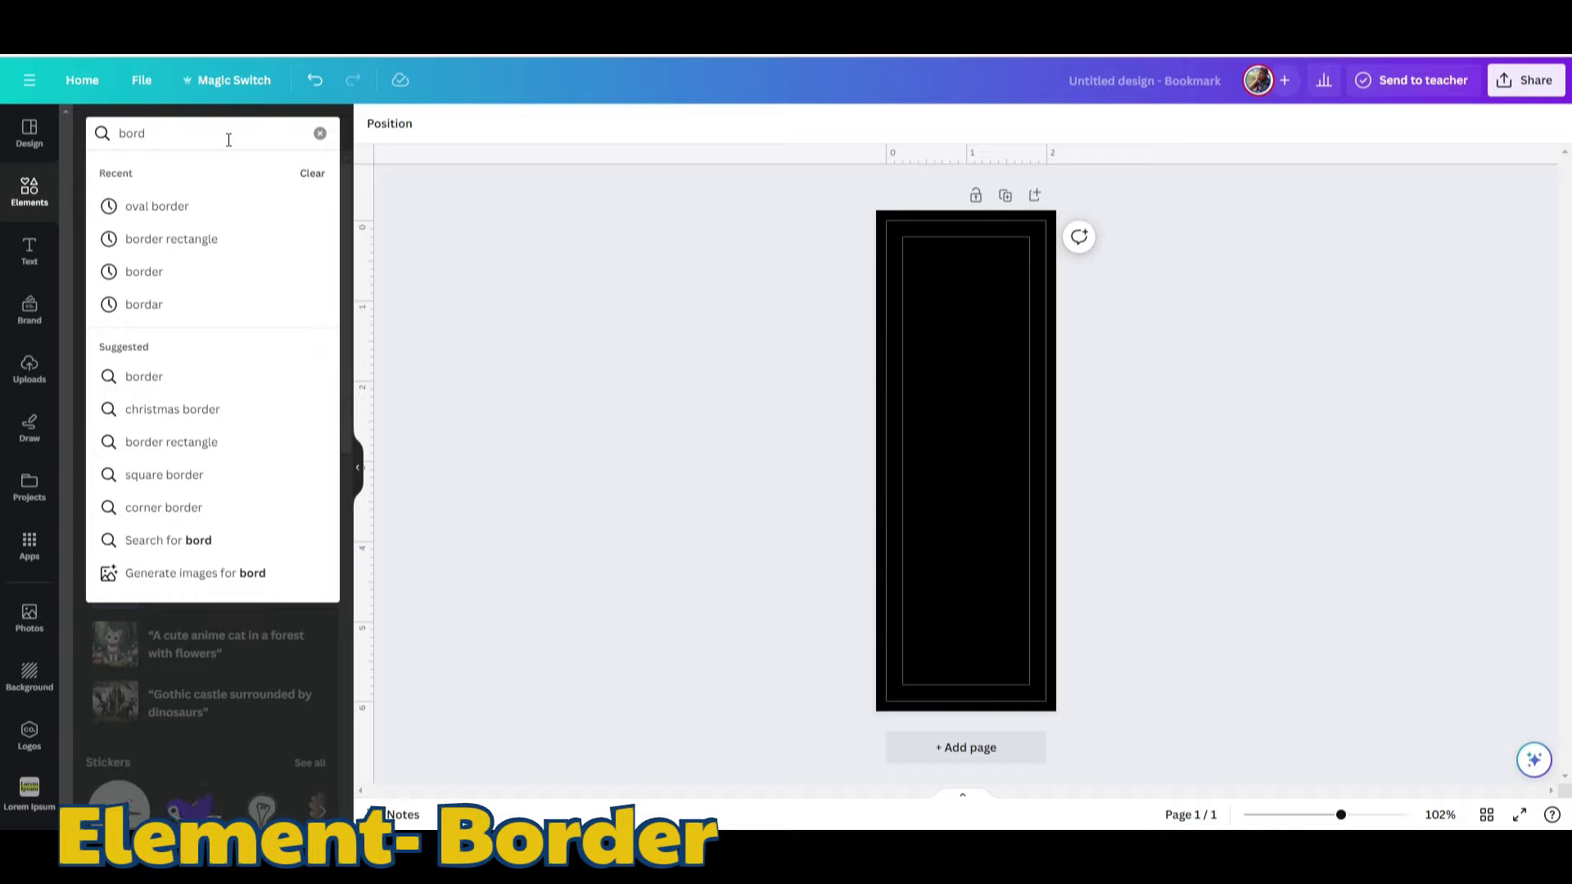
text(er)
key(Return)
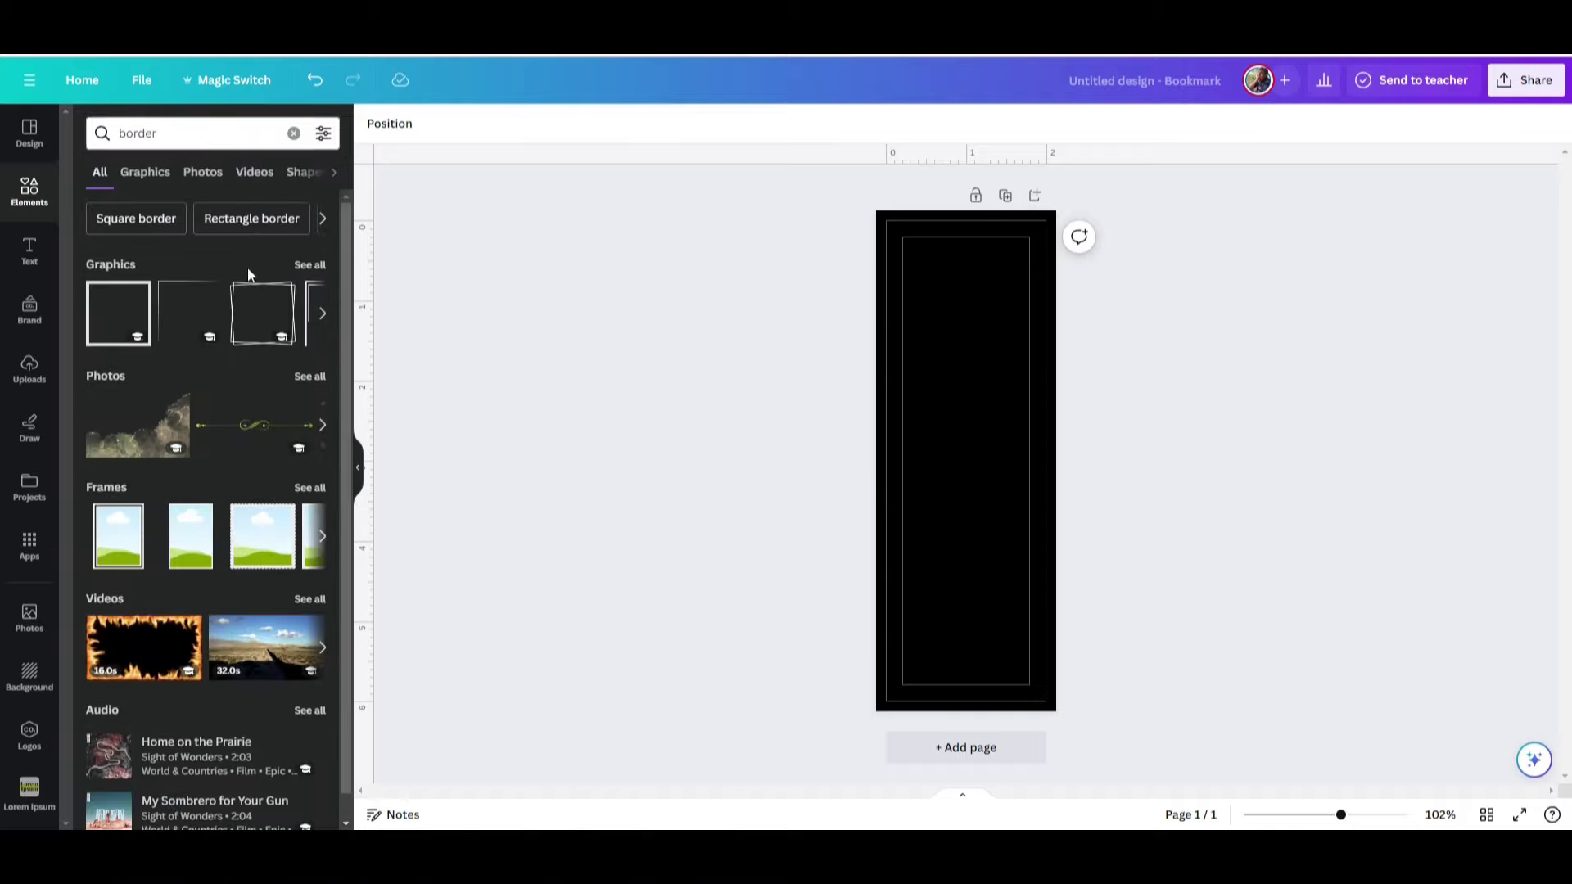
click(303, 266)
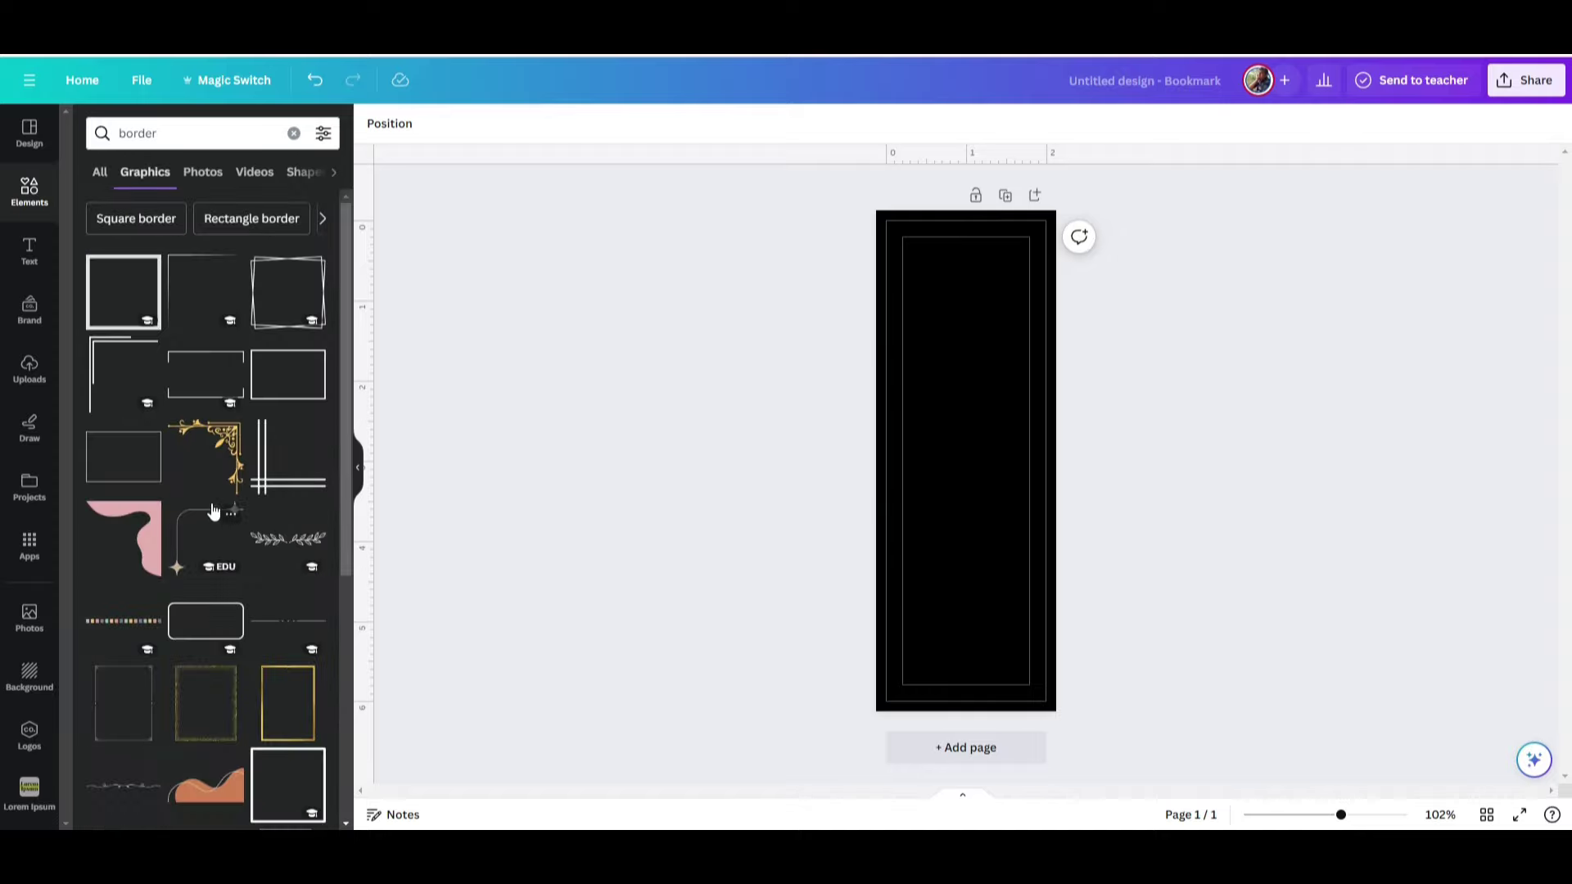
scroll(210, 507, down, 10)
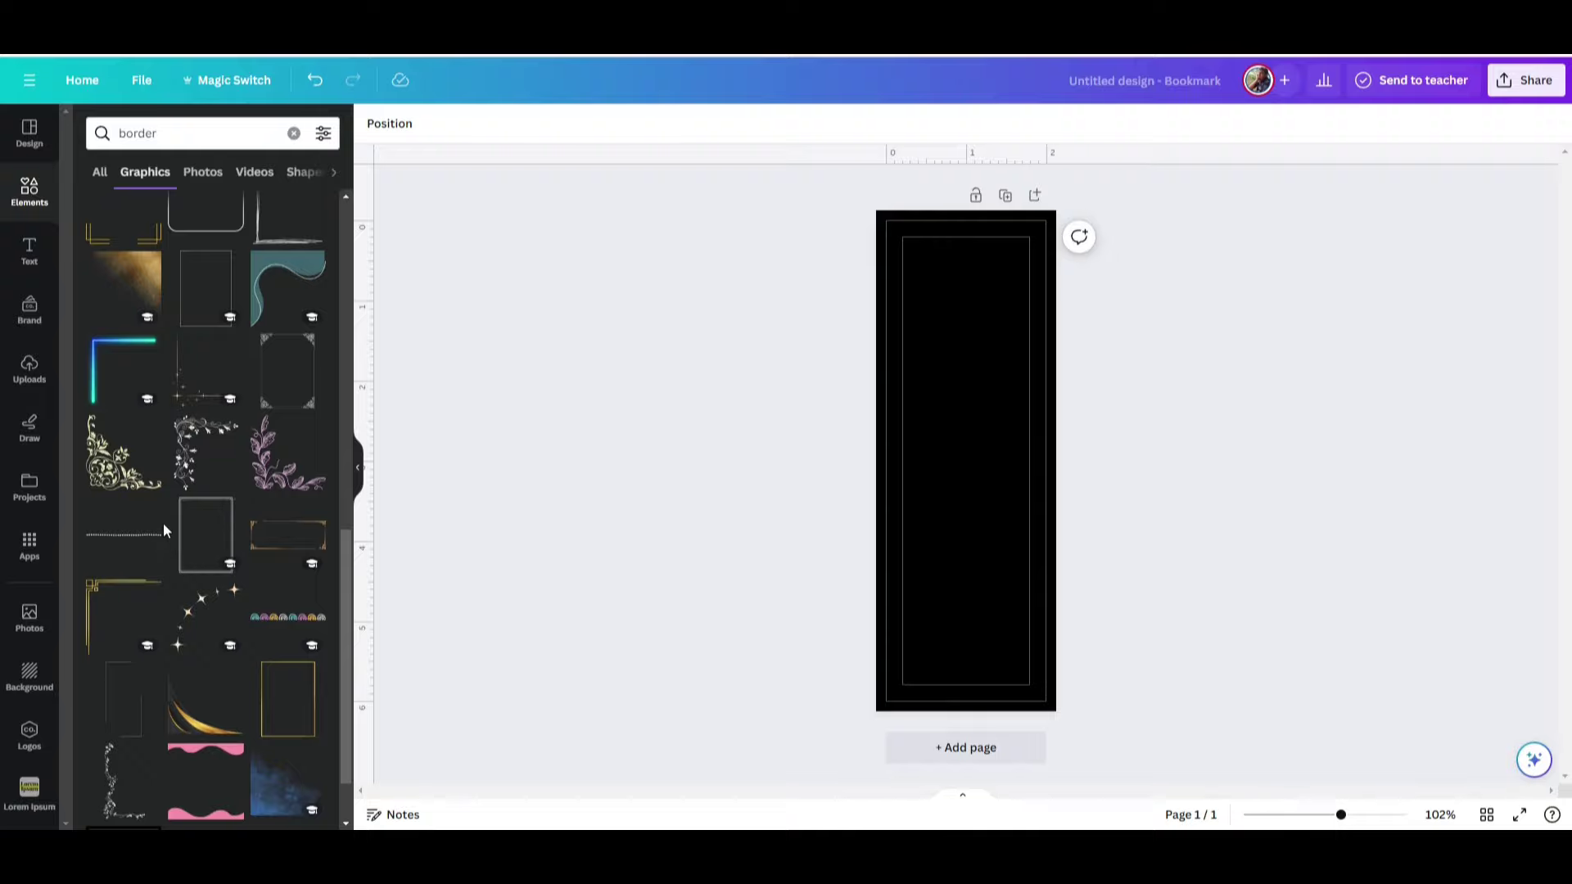
scroll(164, 531, down, 5)
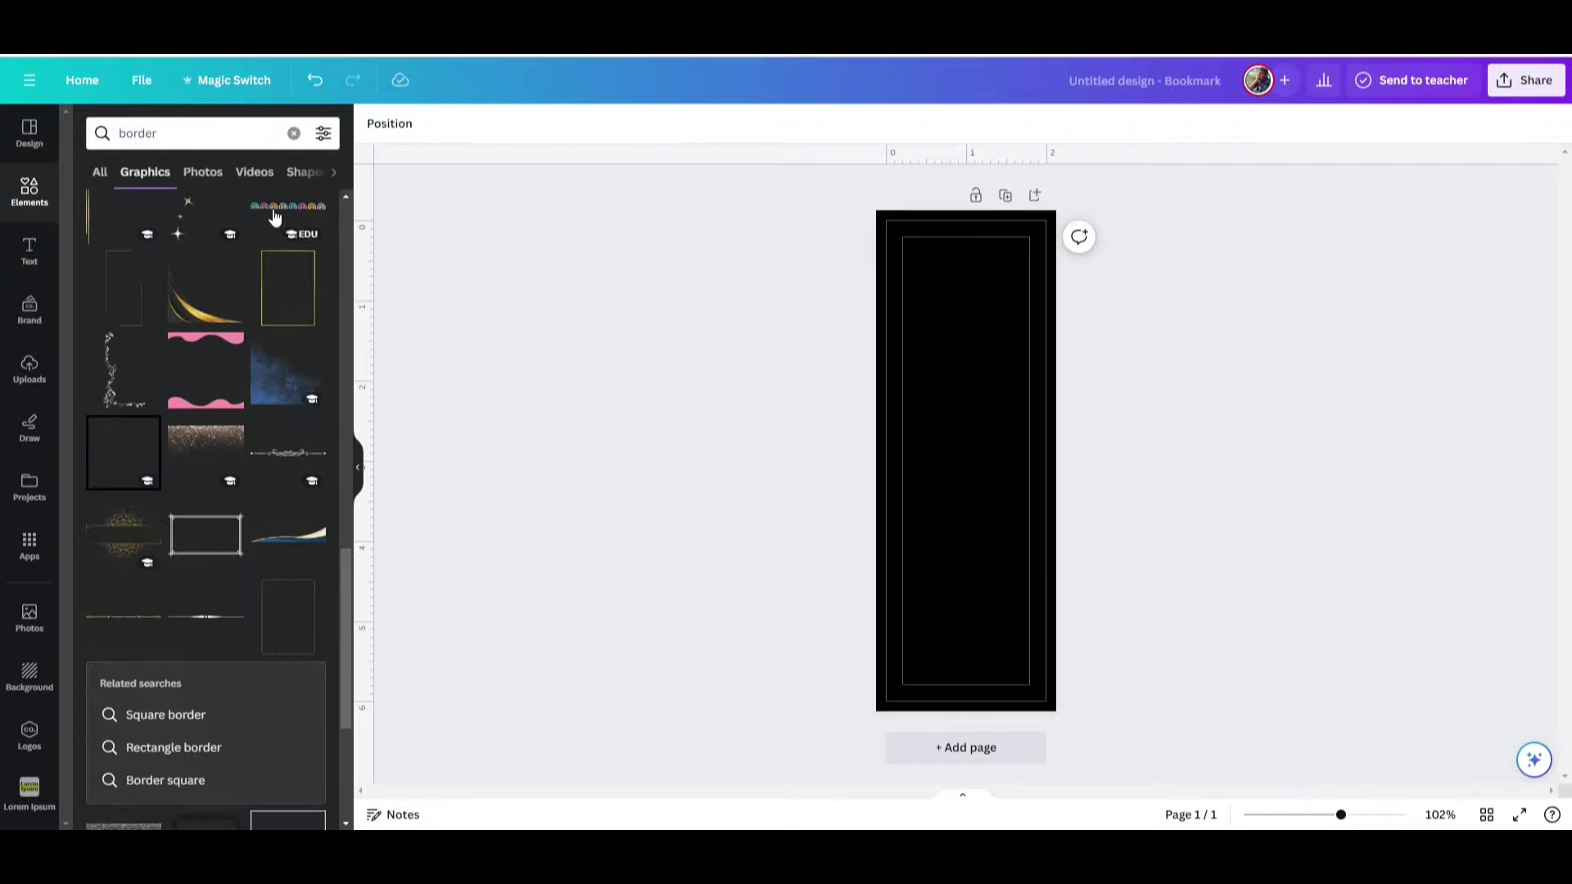
- Try the rainbow strip border across the bookmark's bottom edge, and delete it
click(276, 216)
drag(980, 499, 1041, 674)
click(709, 634)
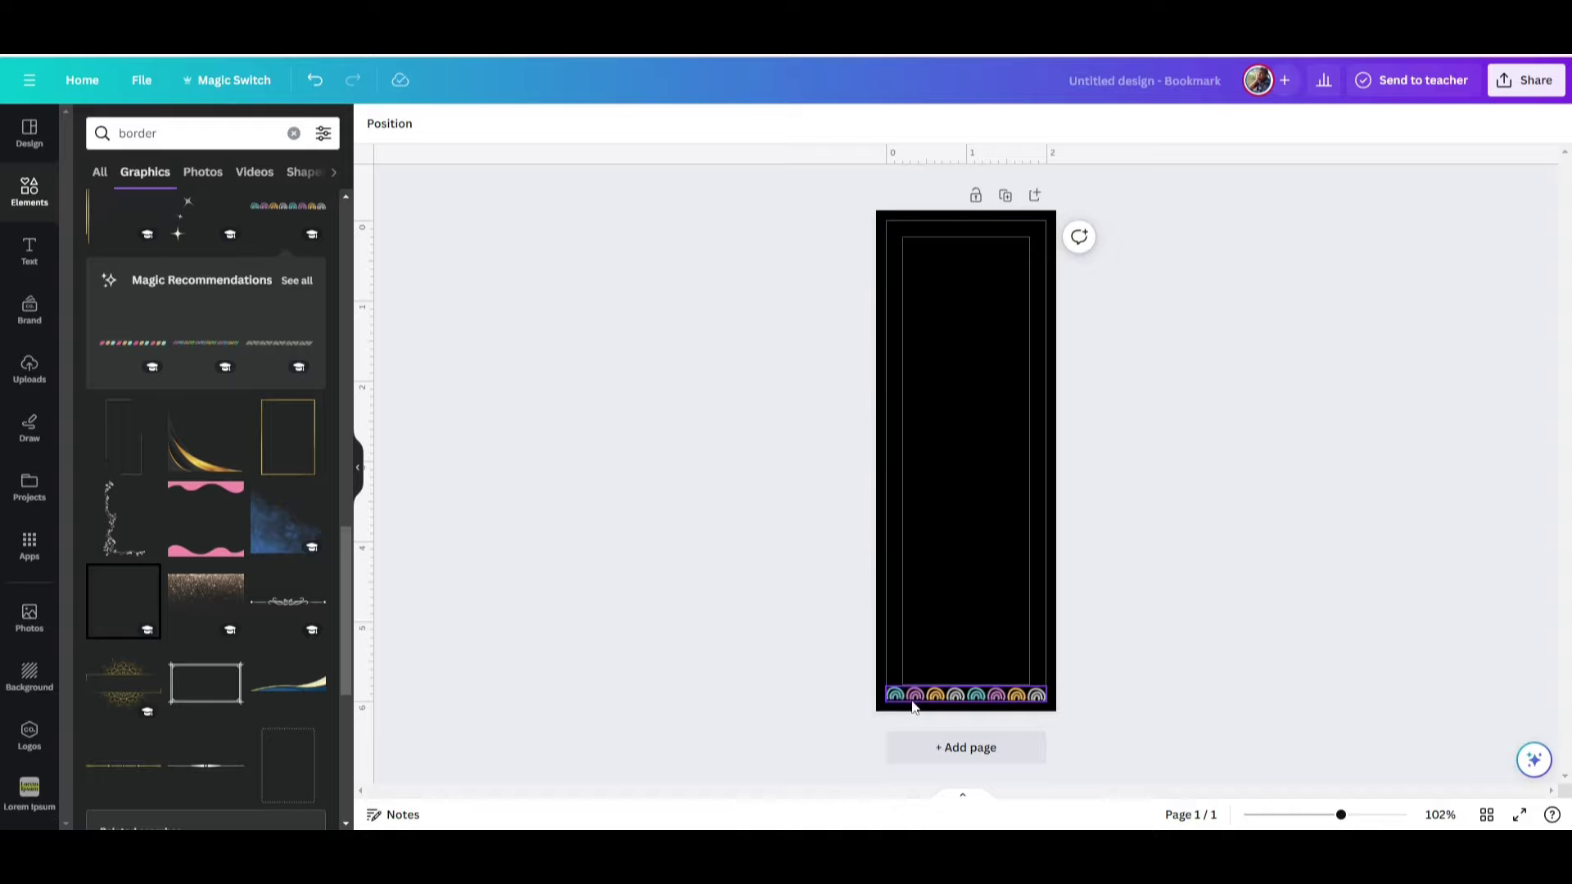
click(945, 704)
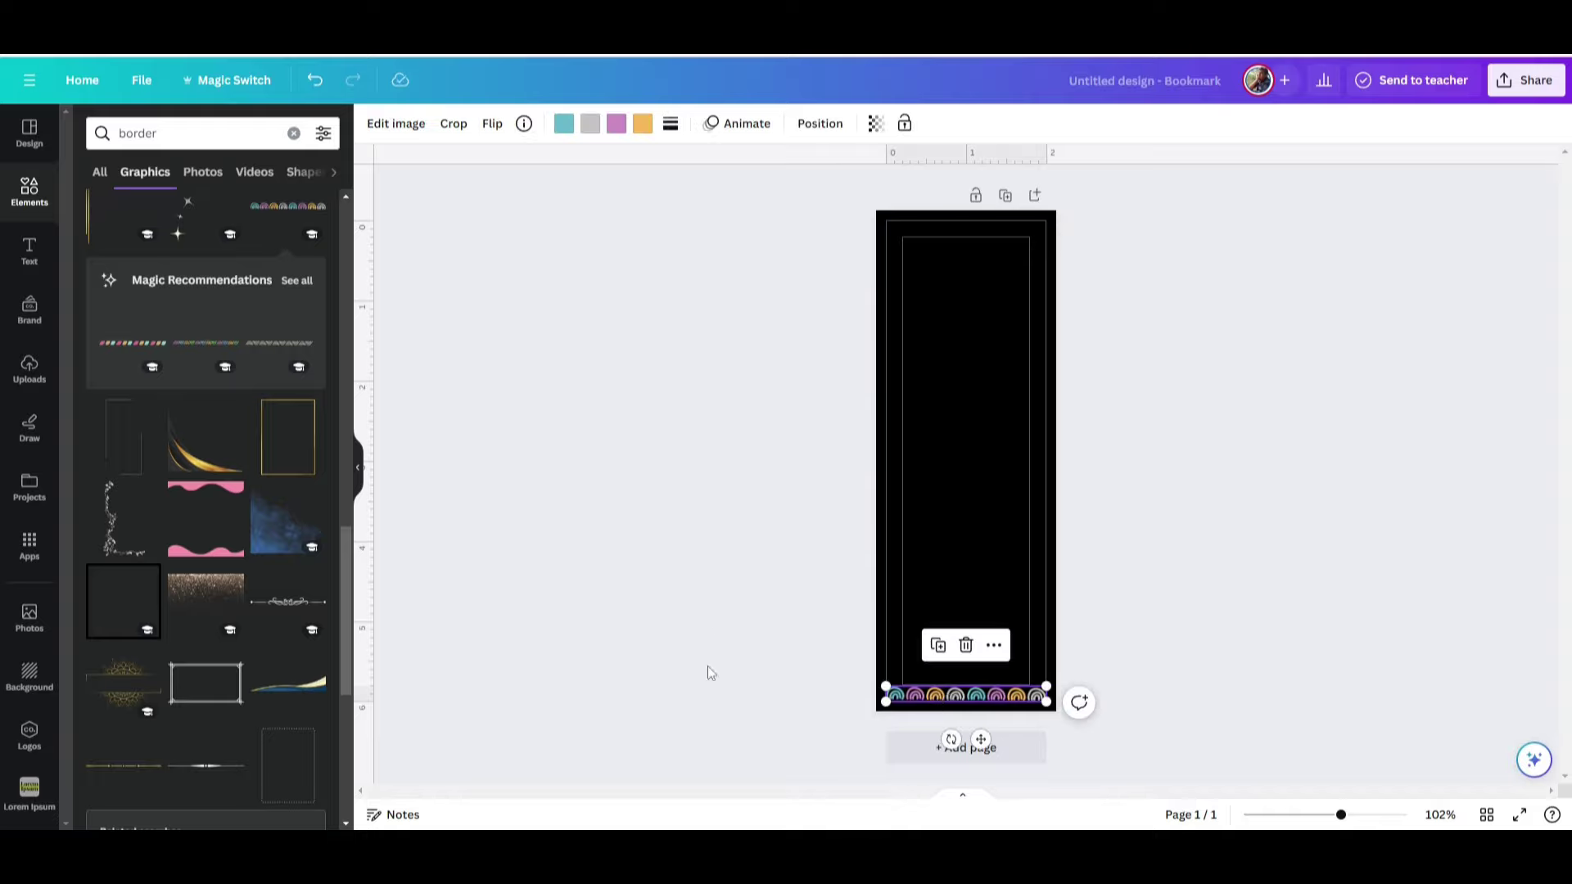
click(659, 642)
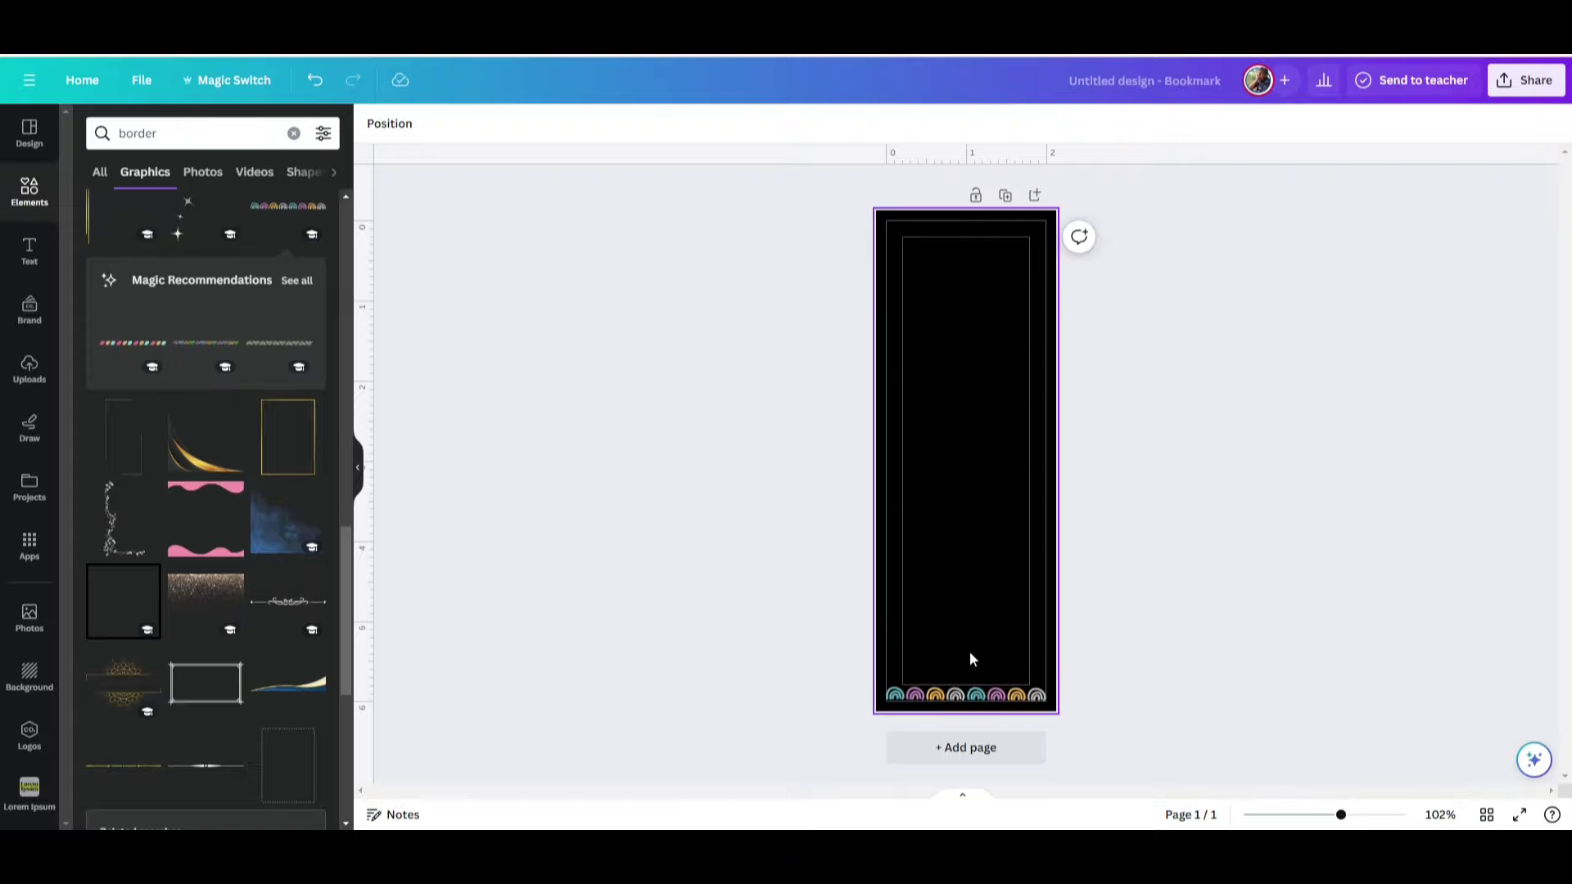
click(976, 697)
key(Delete)
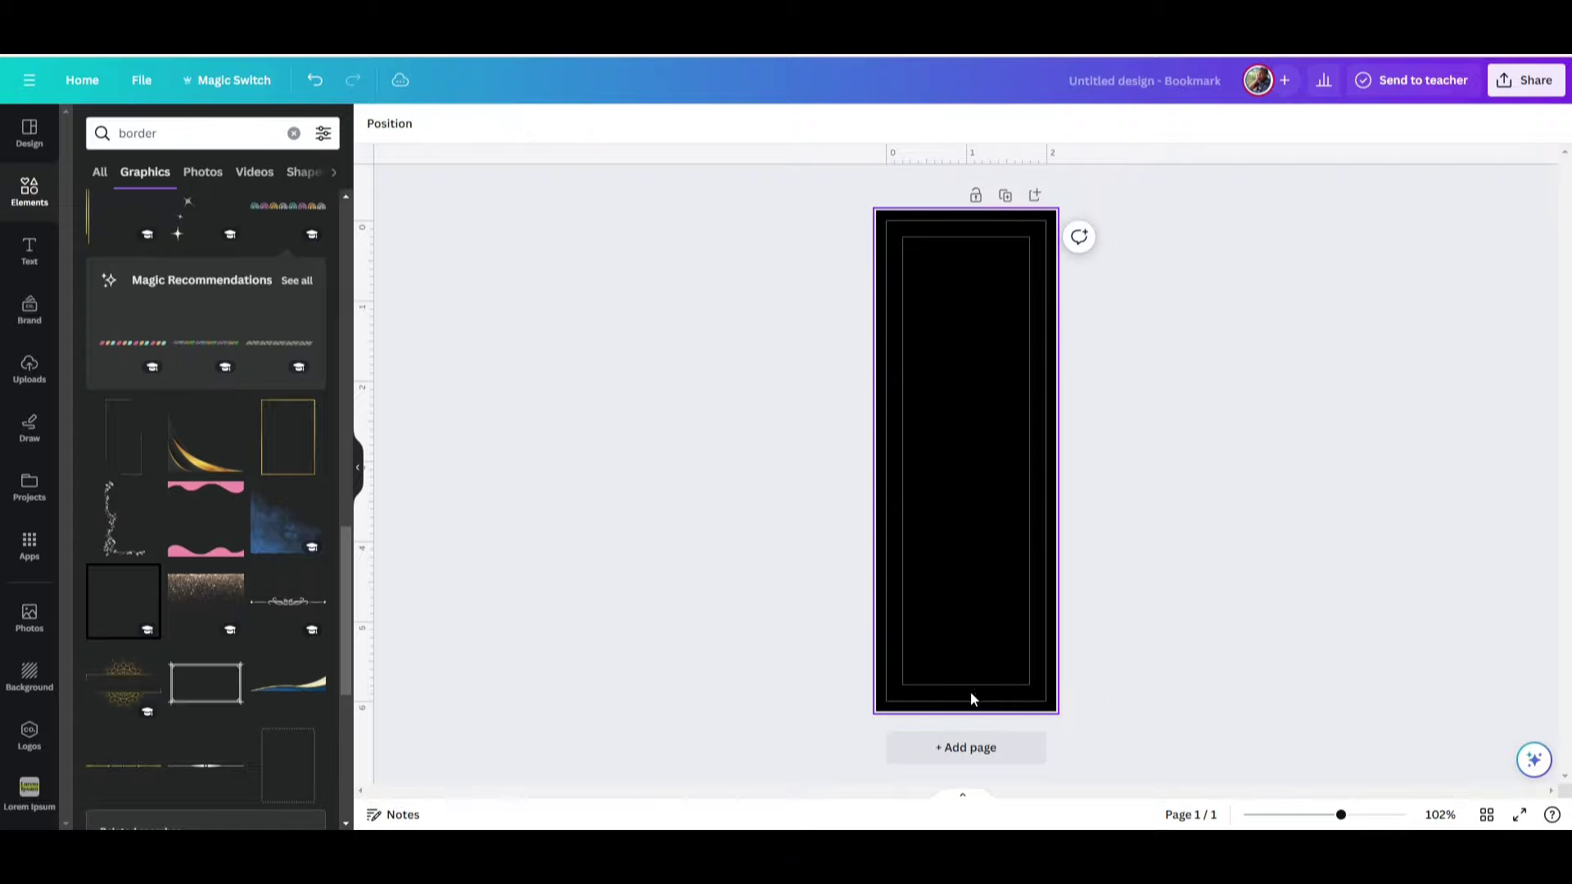
- Add the falling gold glitter graphic and fit it across the full width at the bookmark's top edge
click(197, 595)
drag(953, 465, 1046, 336)
click(964, 297)
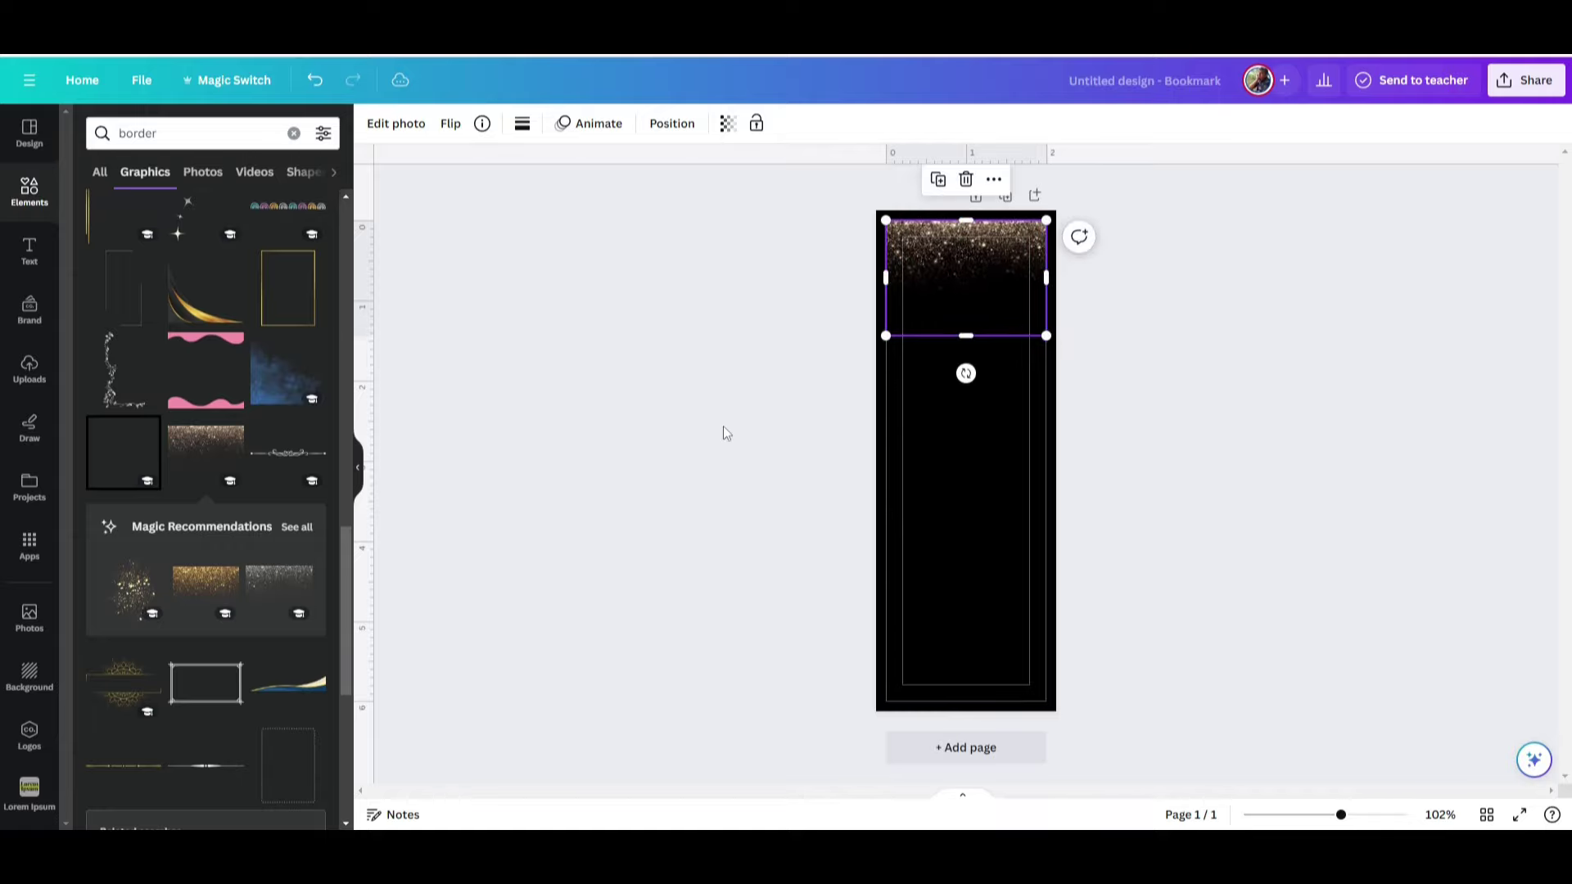
- Duplicate the glitter graphic, rotate the copy 180° and place it along the bookmark's bottom edge
drag(916, 300, 936, 519)
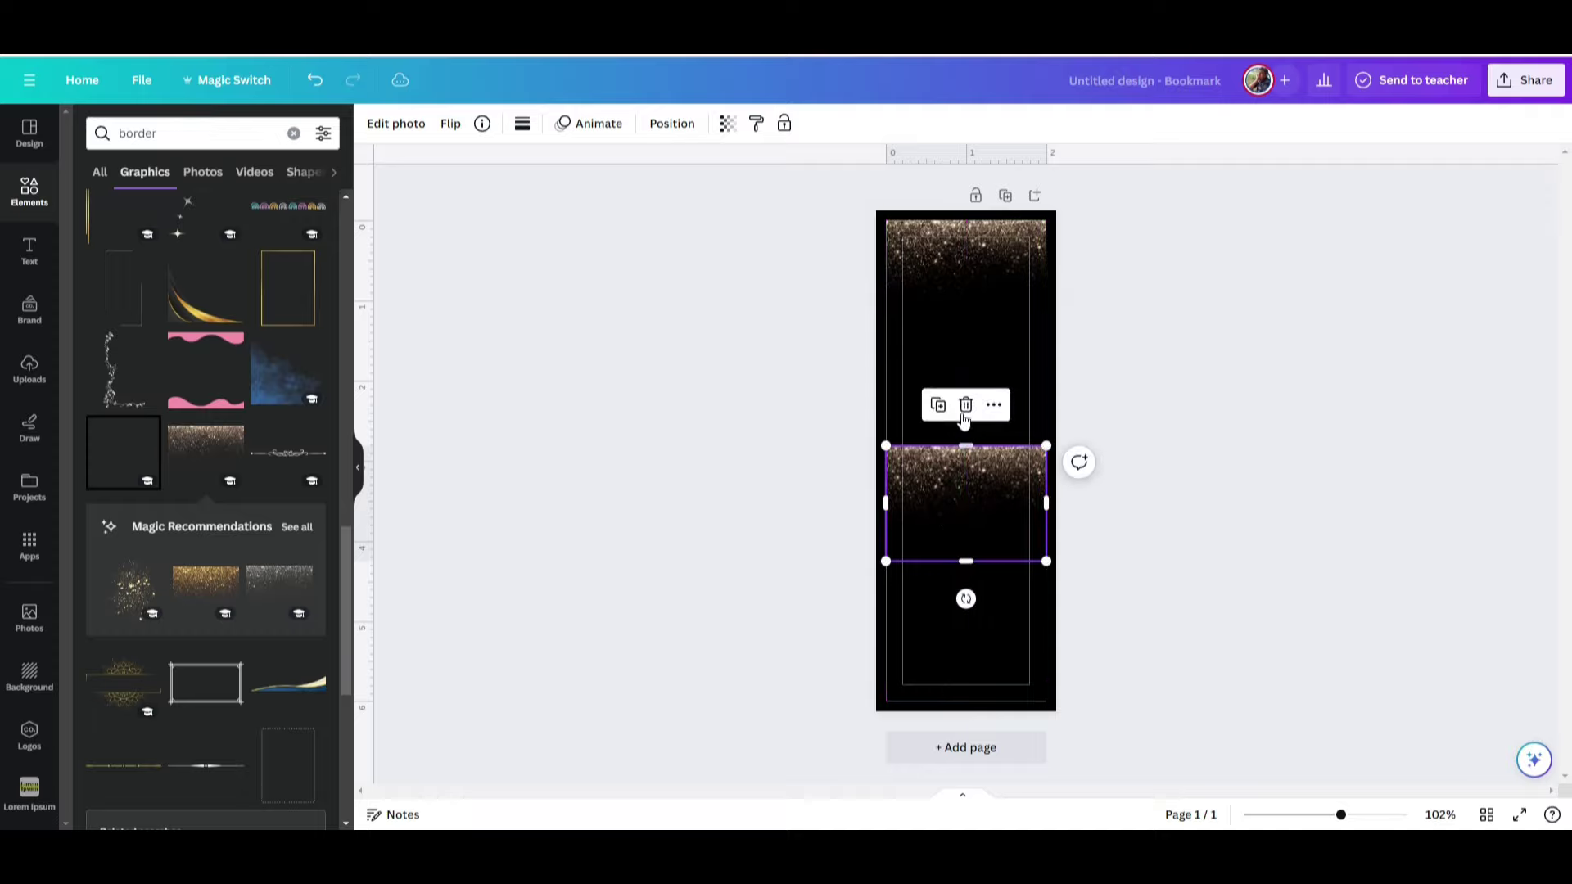
drag(966, 599, 966, 485)
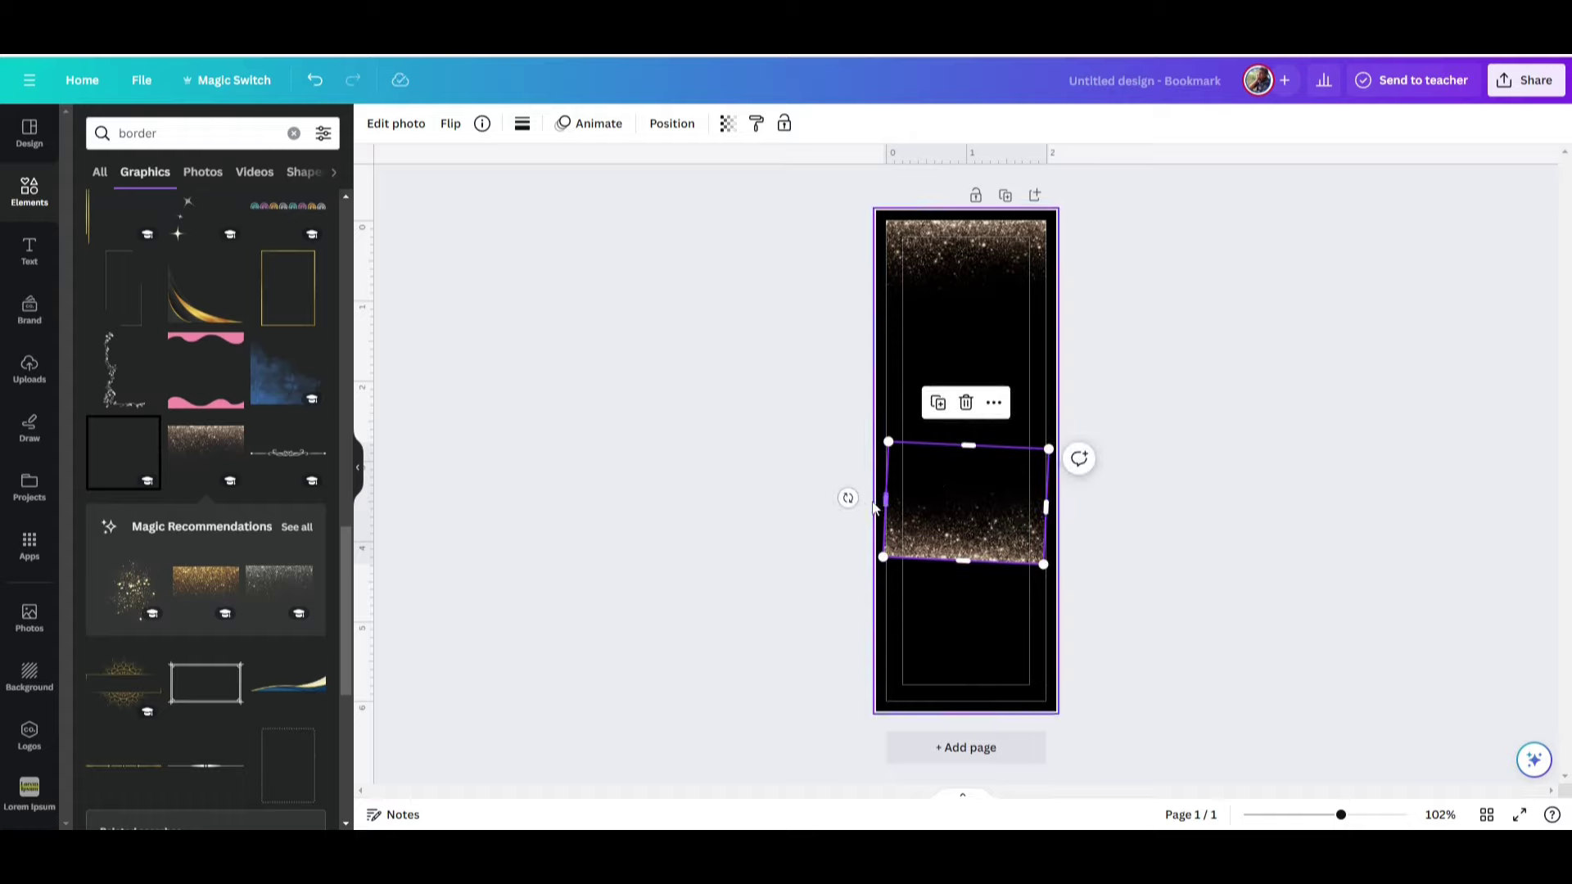
drag(848, 496, 845, 502)
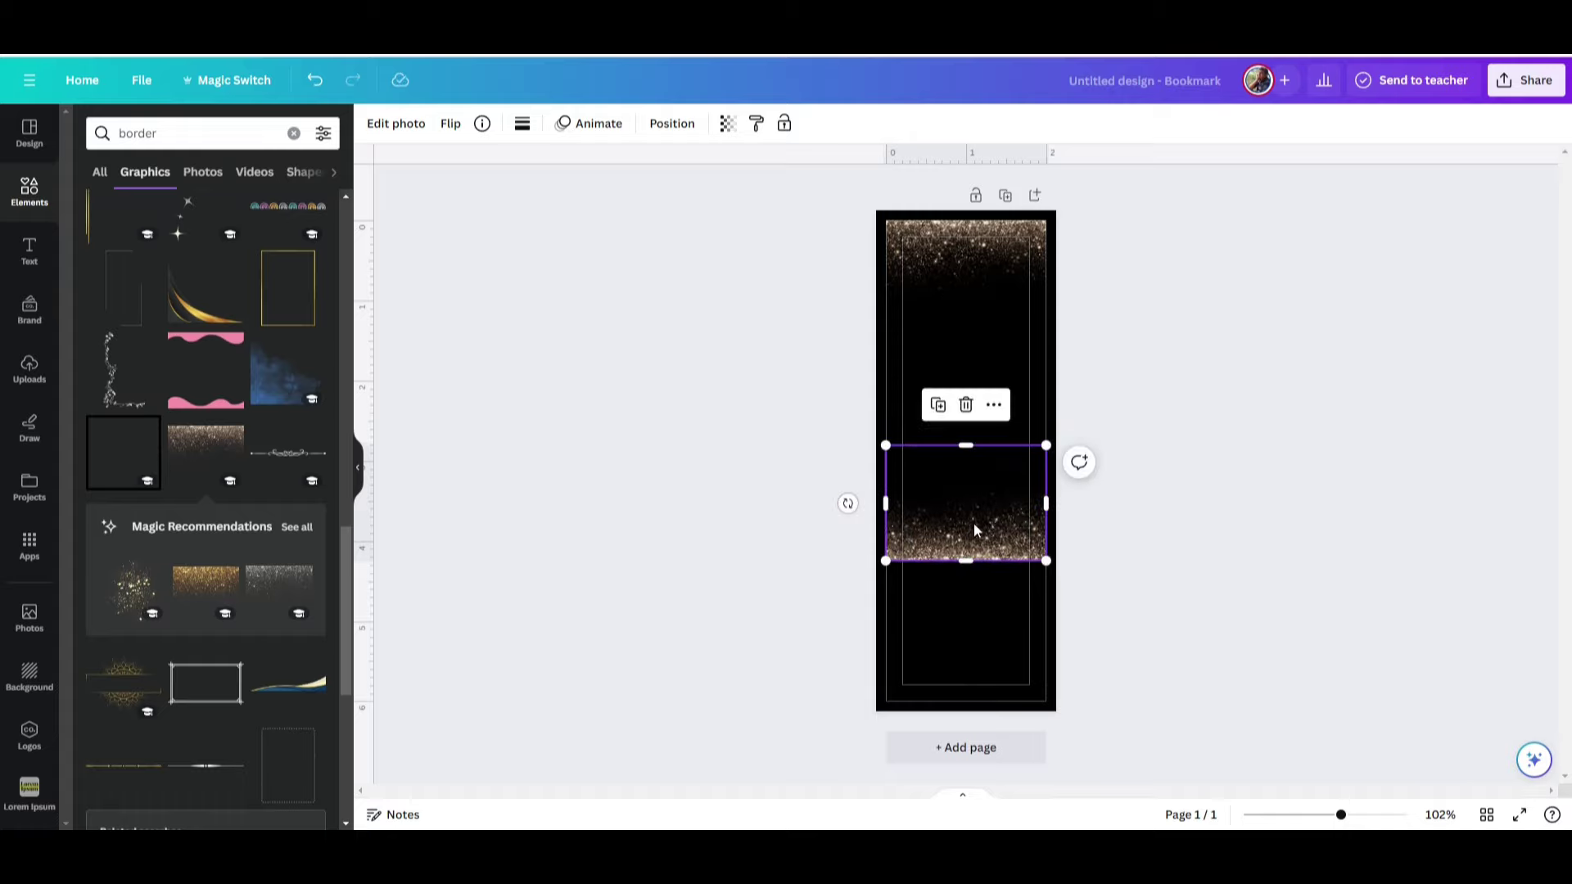
drag(975, 526, 975, 659)
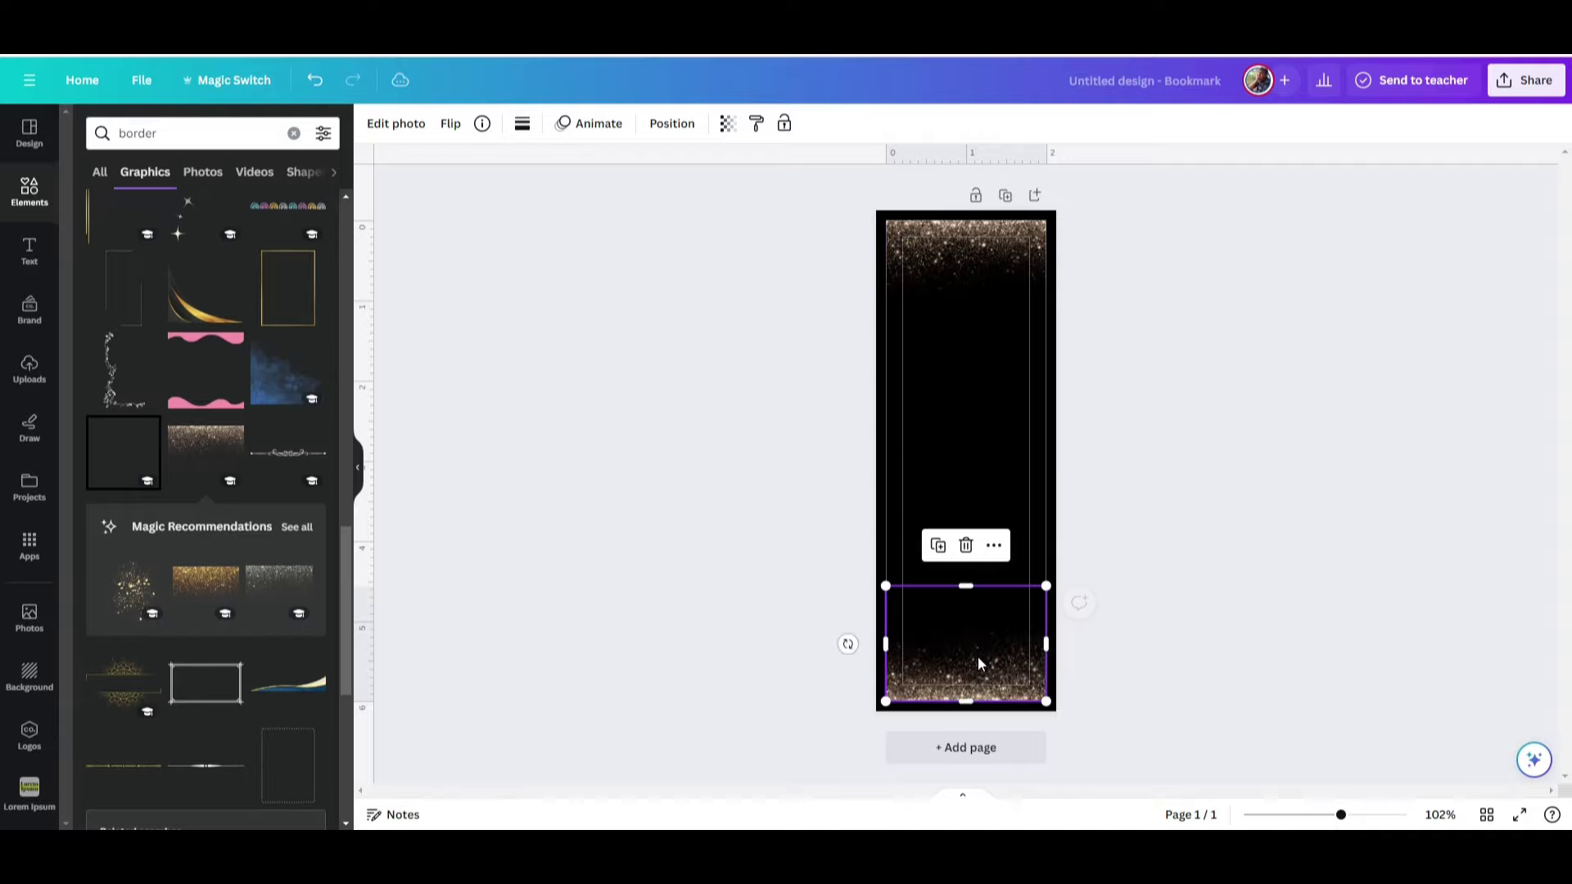
click(720, 583)
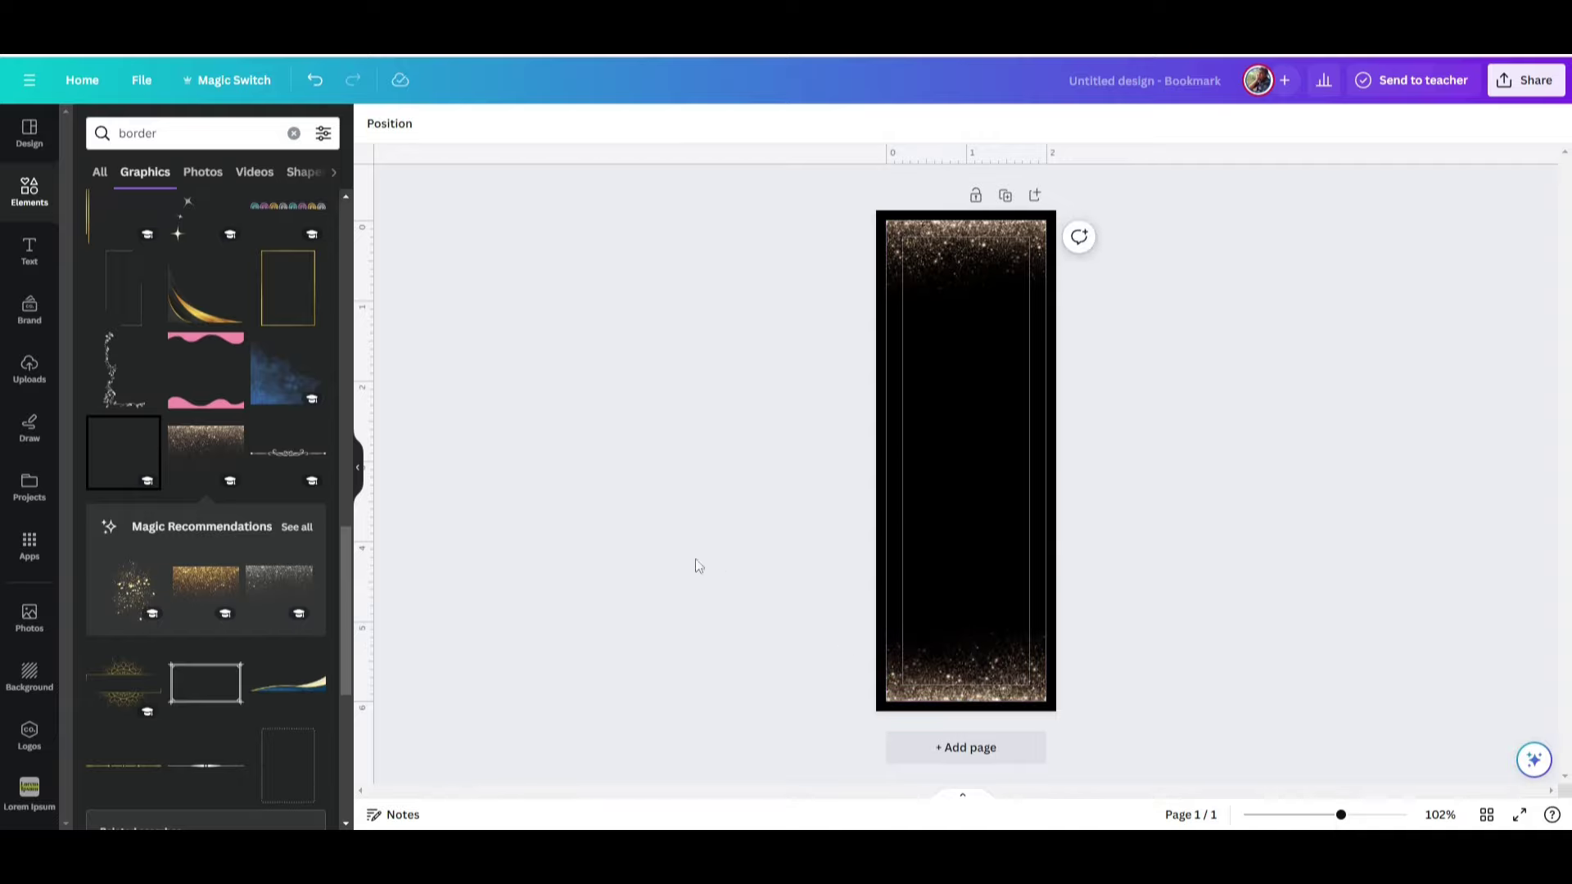
- Add a heading in the middle of the bookmark with the text "READ"
click(30, 252)
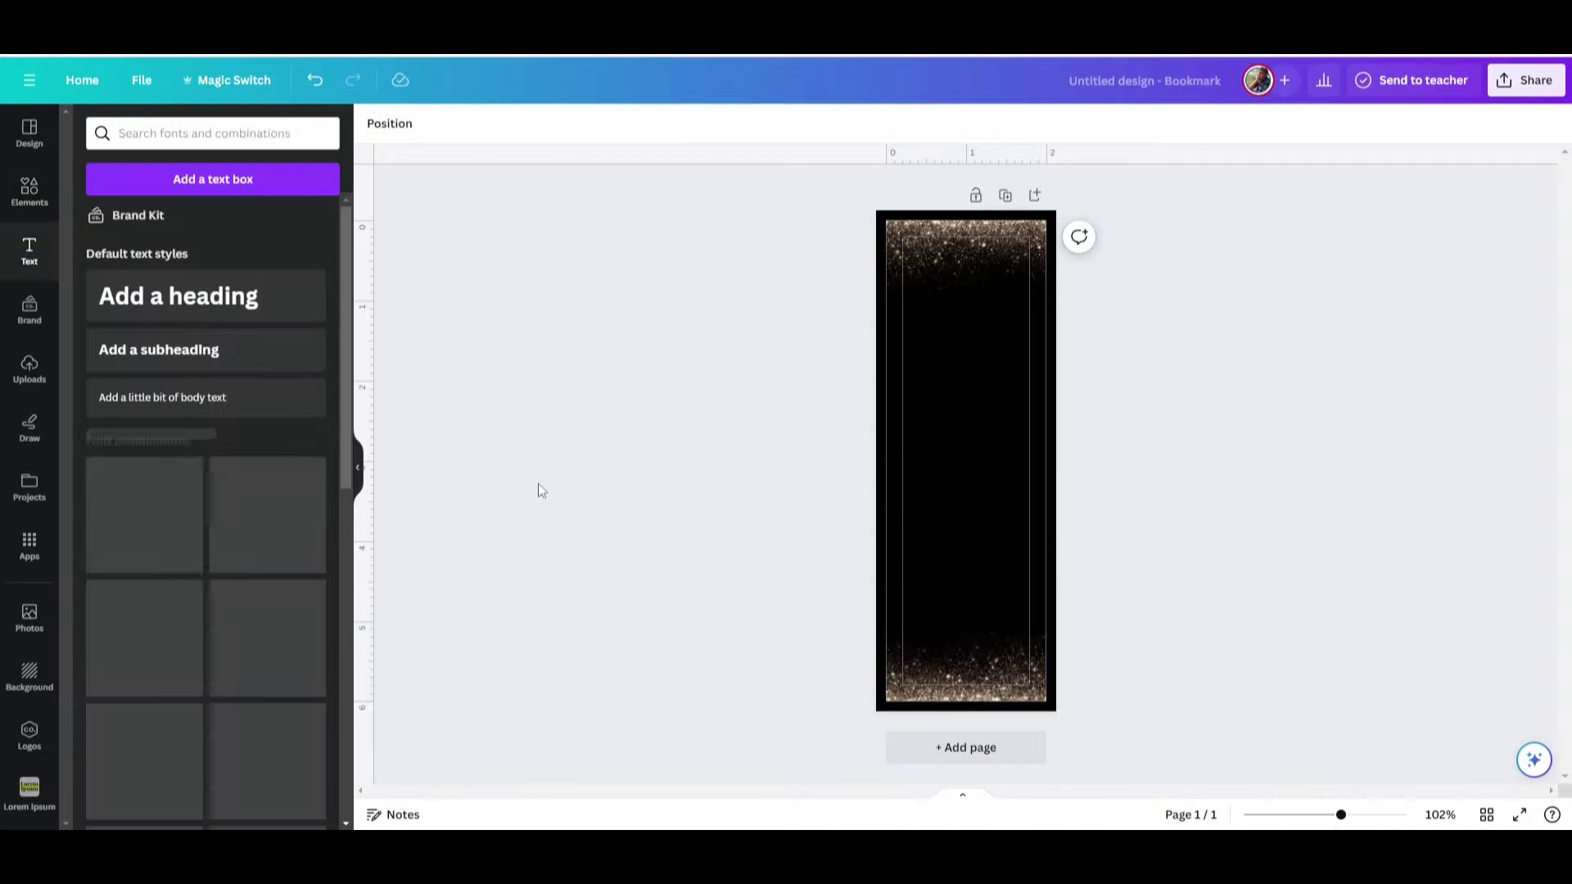
click(204, 314)
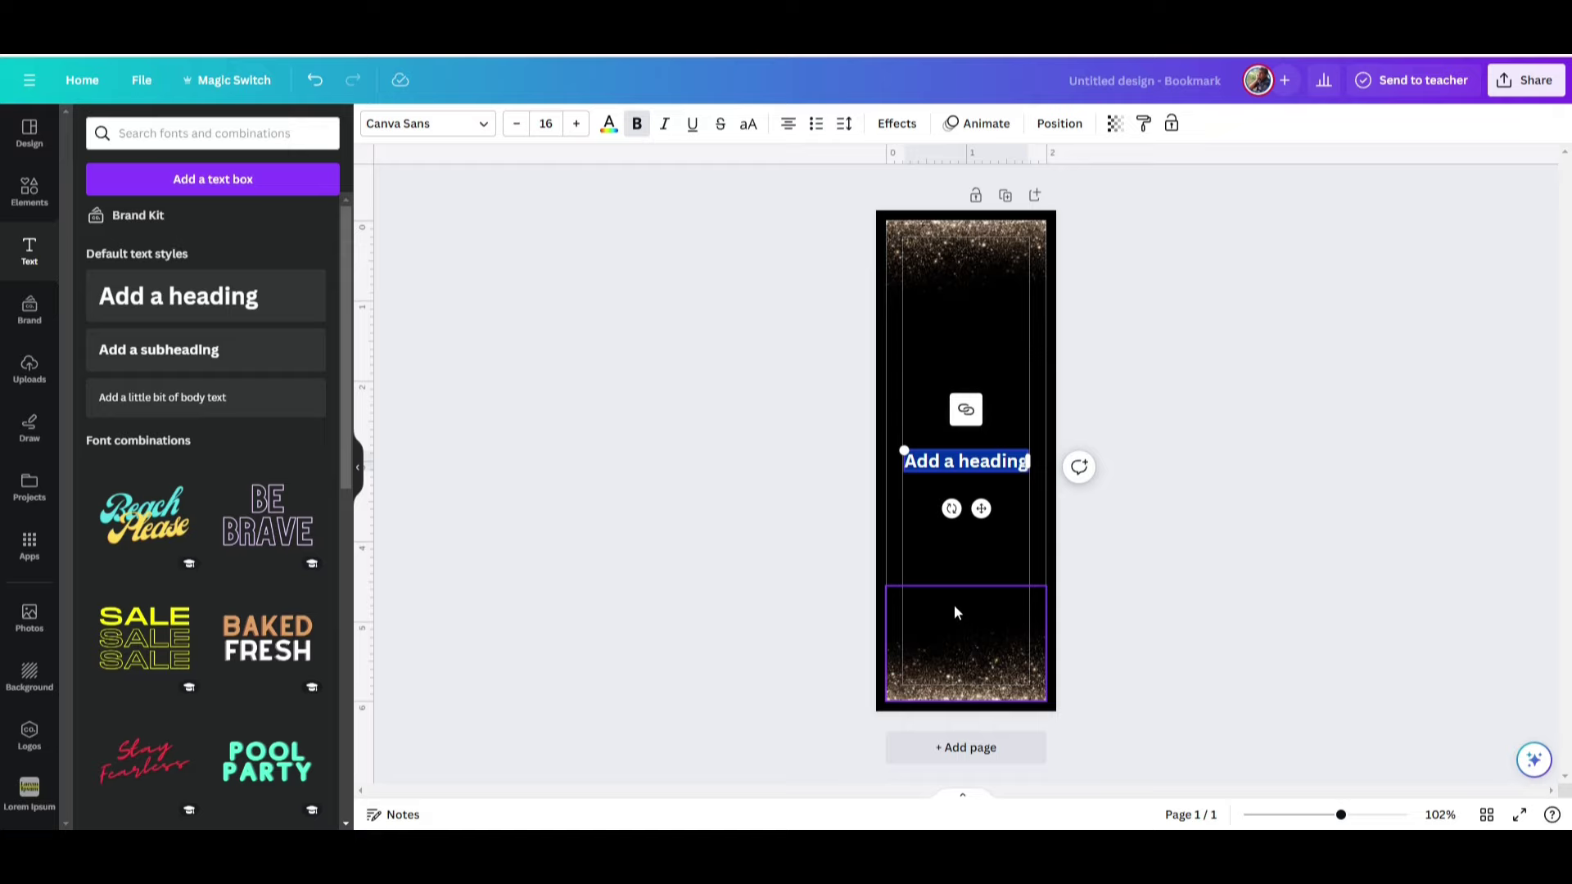
text(READ)
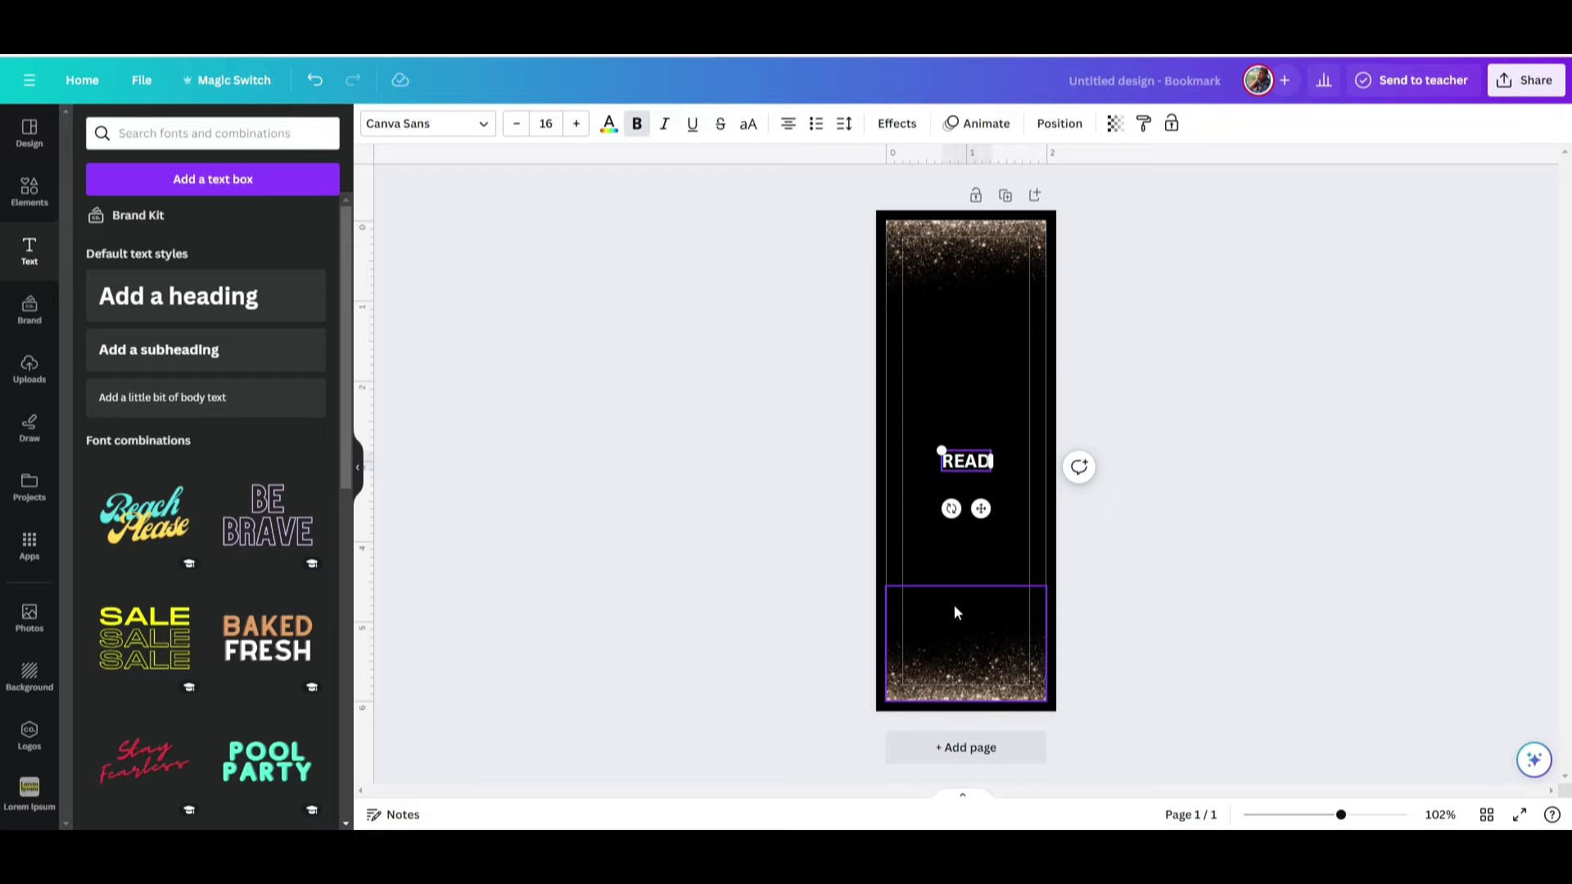
click(641, 500)
- Rotate the READ heading to -90° so it reads vertically upward
click(970, 465)
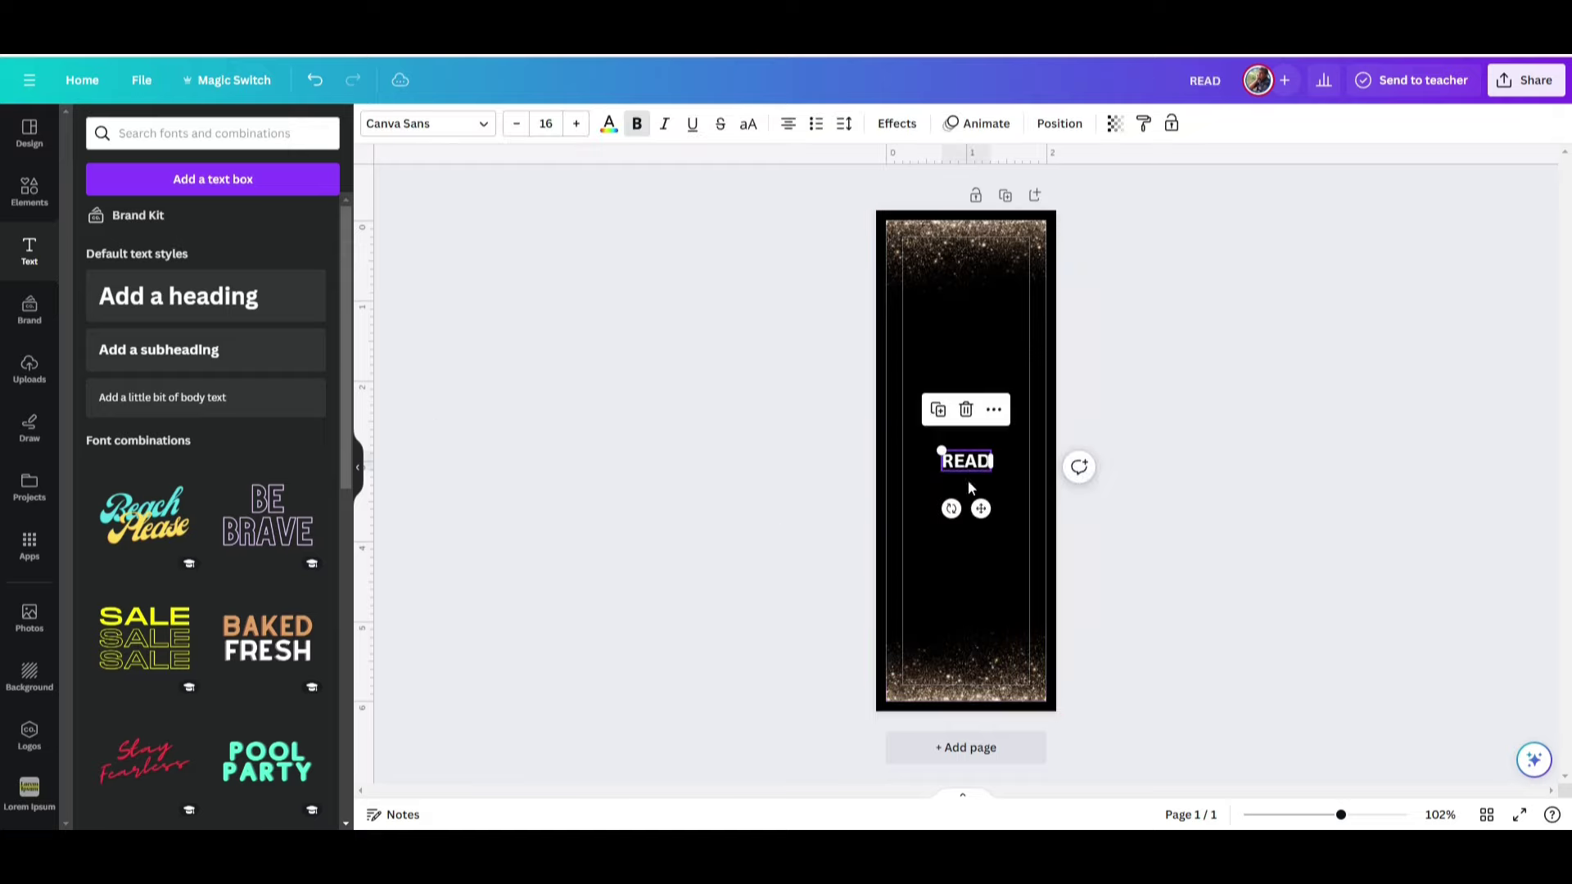
drag(951, 505, 1020, 473)
click(769, 495)
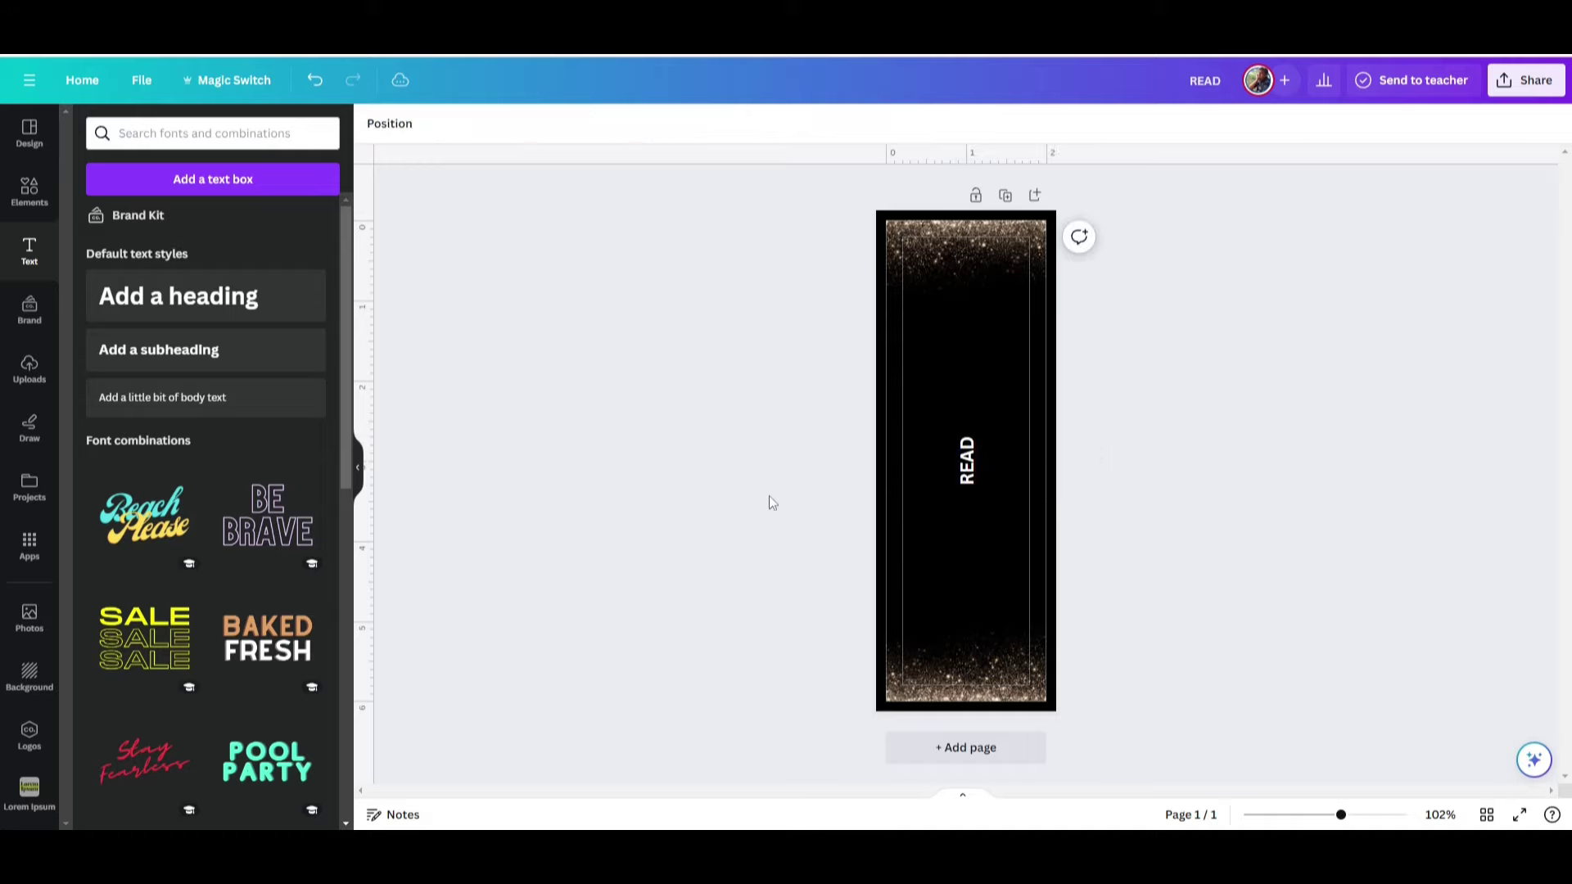
- Change the READ heading's font to Impact
click(965, 460)
click(472, 135)
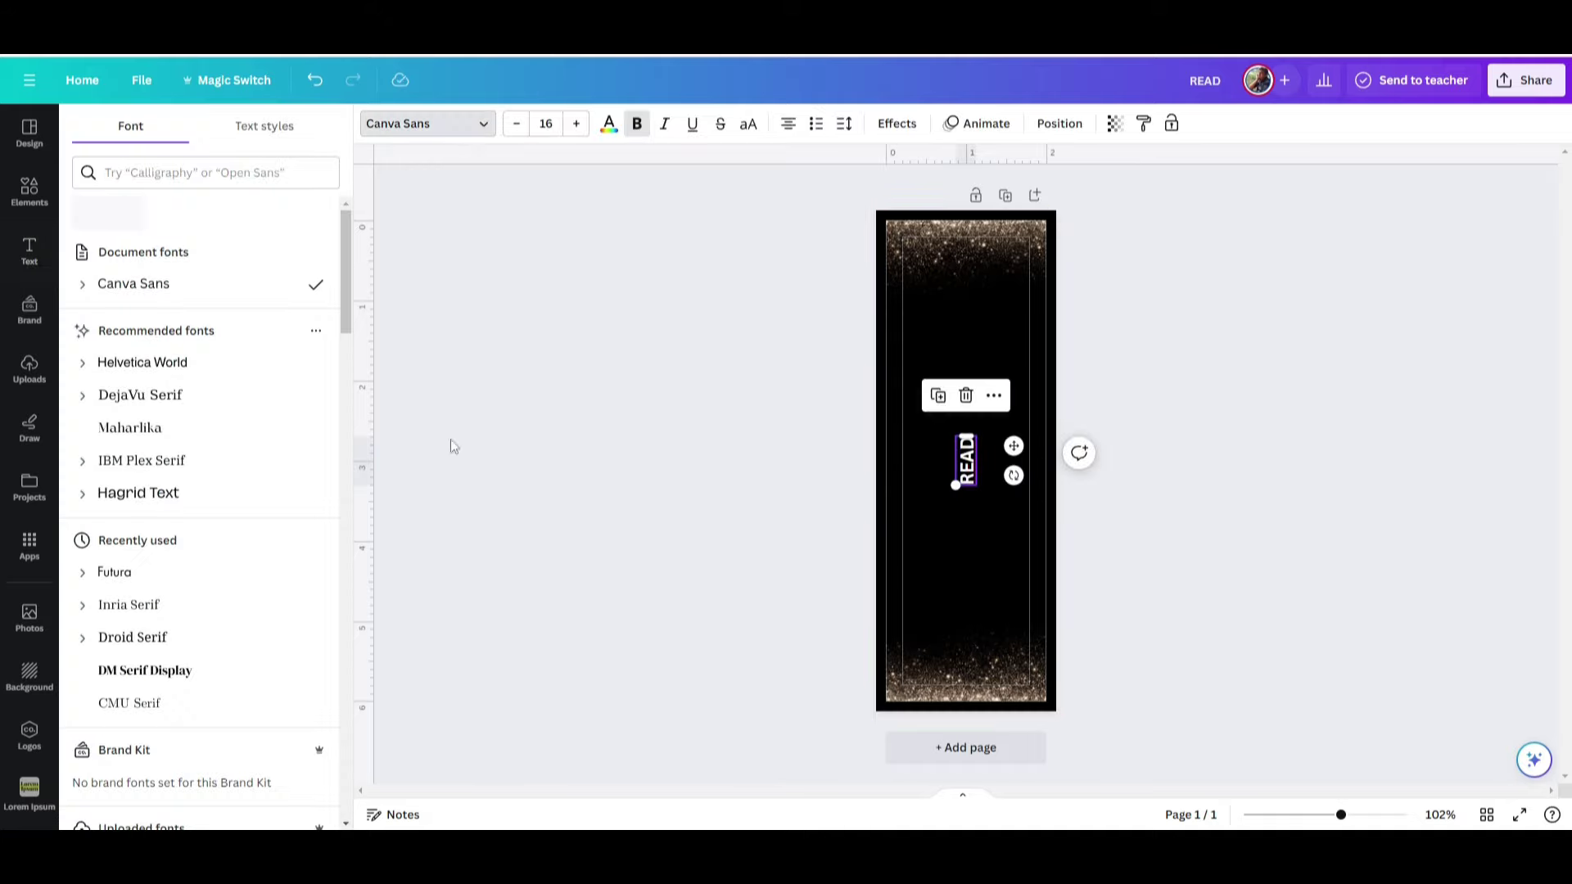
click(206, 176)
text(impact)
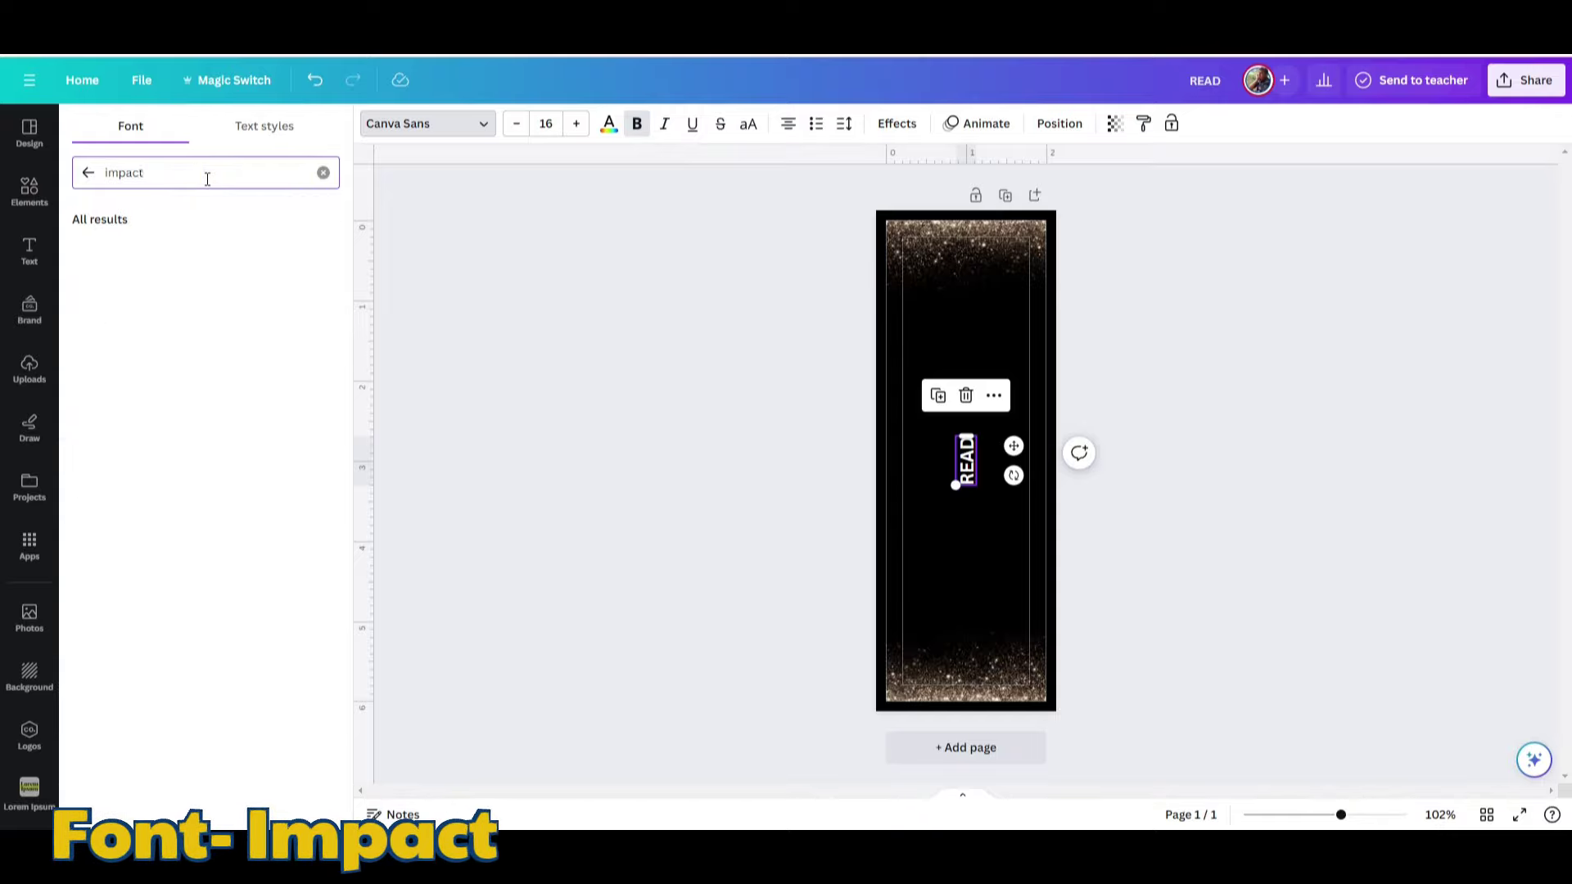
click(131, 252)
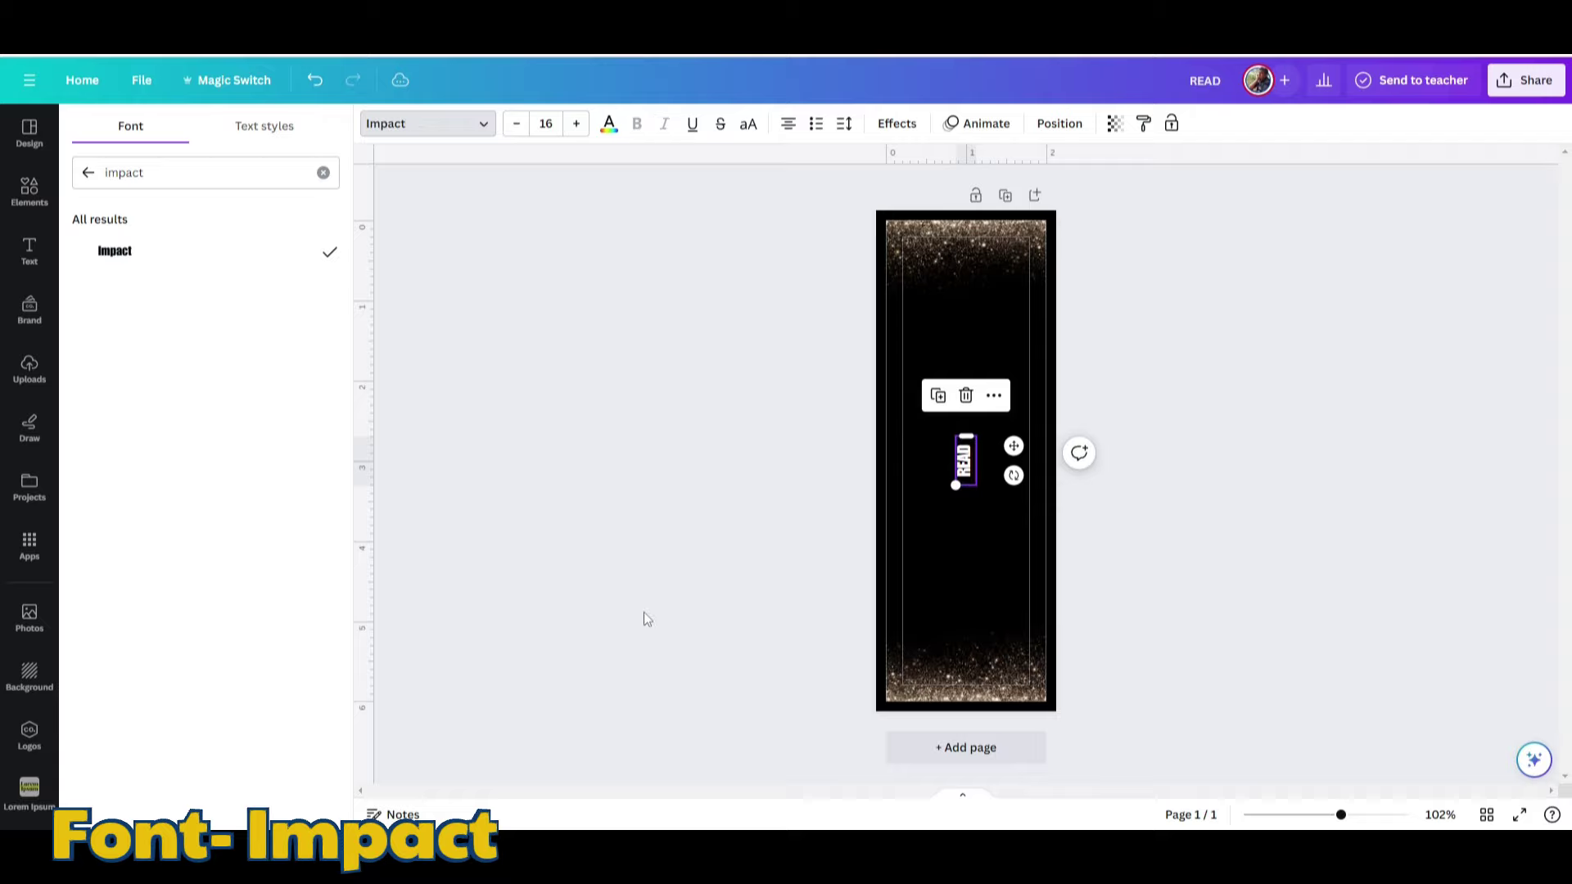
click(645, 549)
click(964, 471)
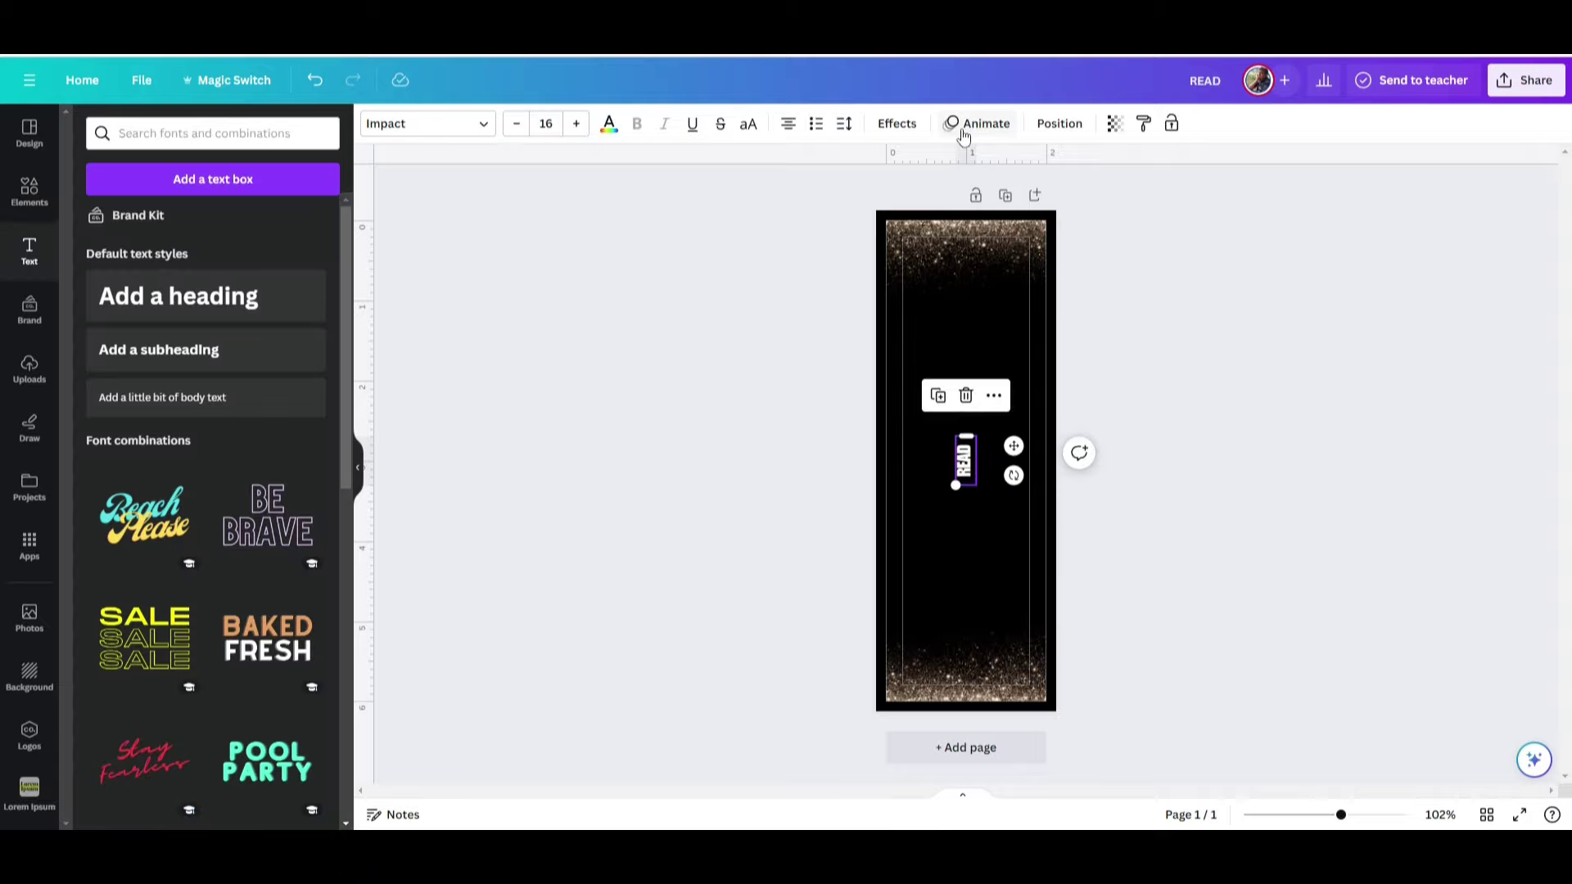
click(1060, 124)
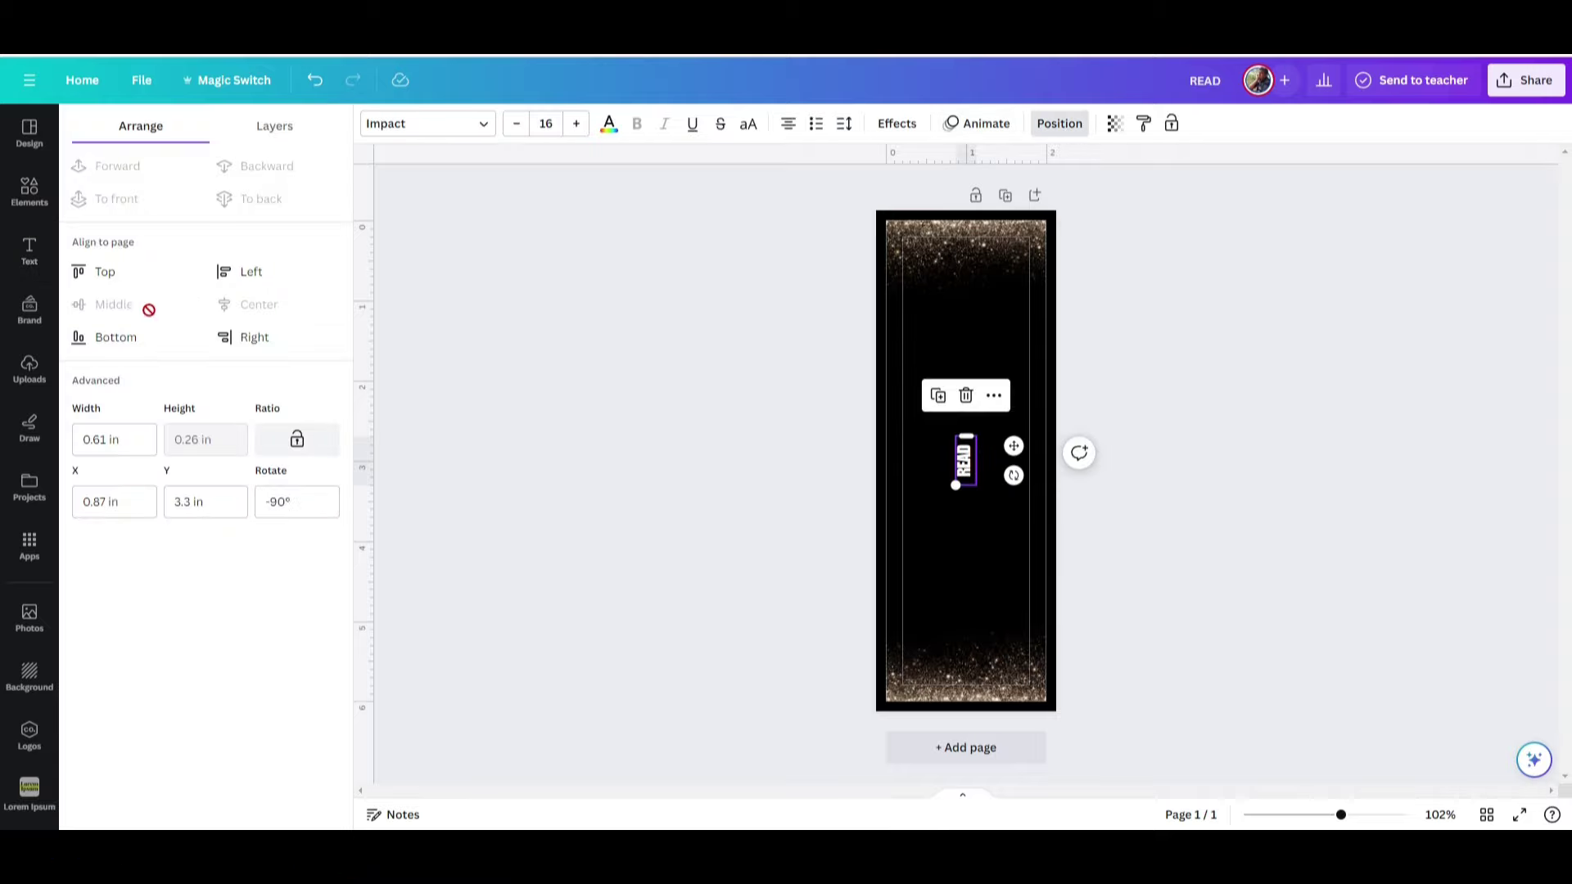
click(754, 332)
- Recolor the READ heading with the pale cream color taken from the glitter photo colors
click(964, 463)
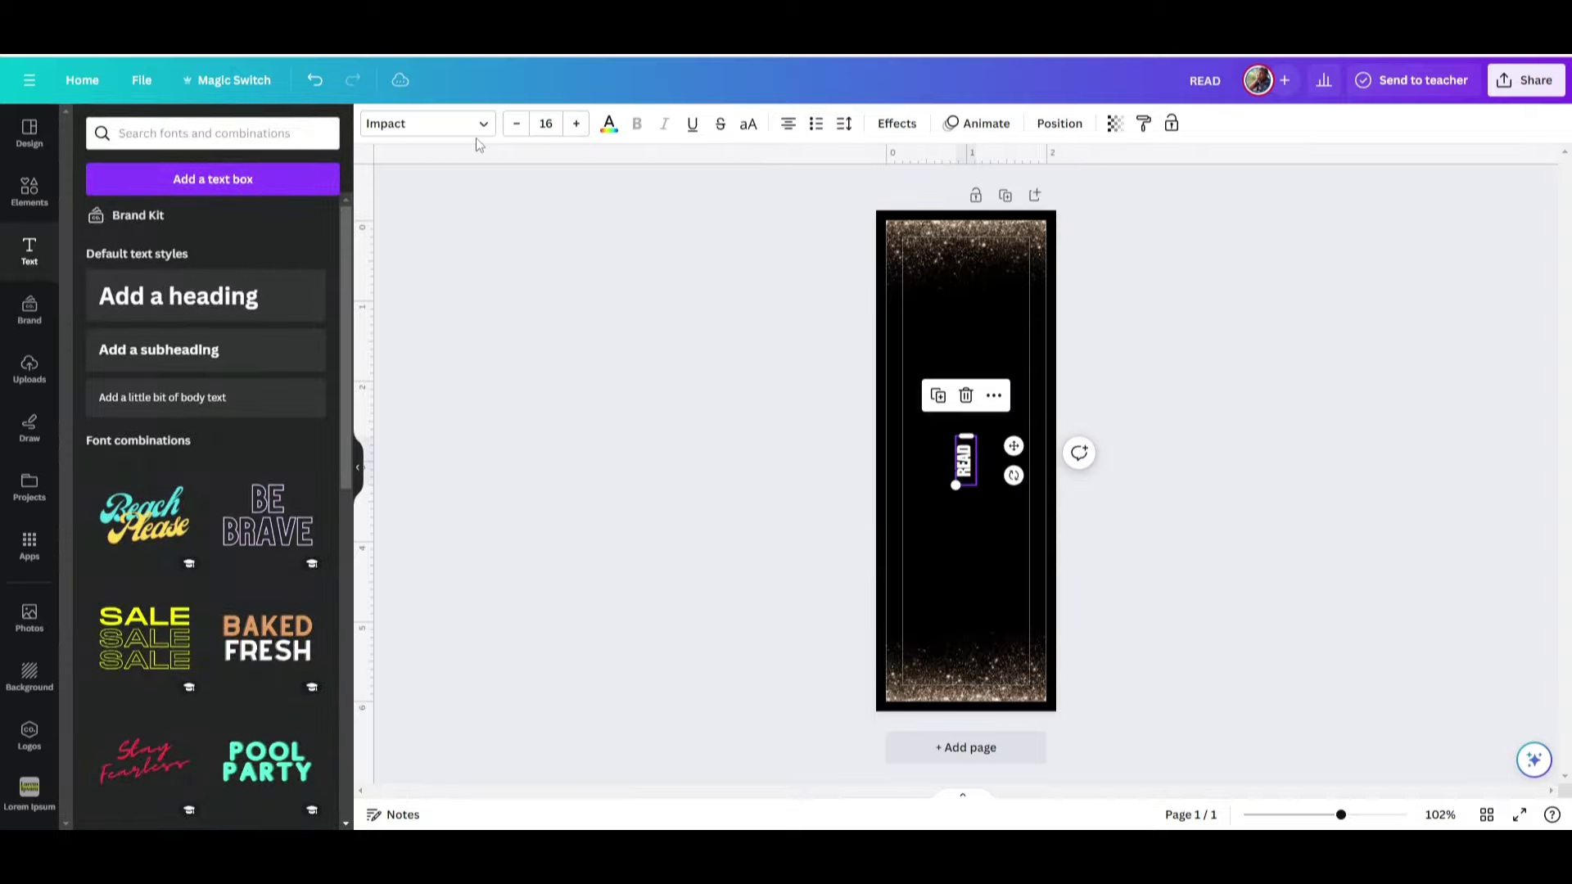
click(610, 127)
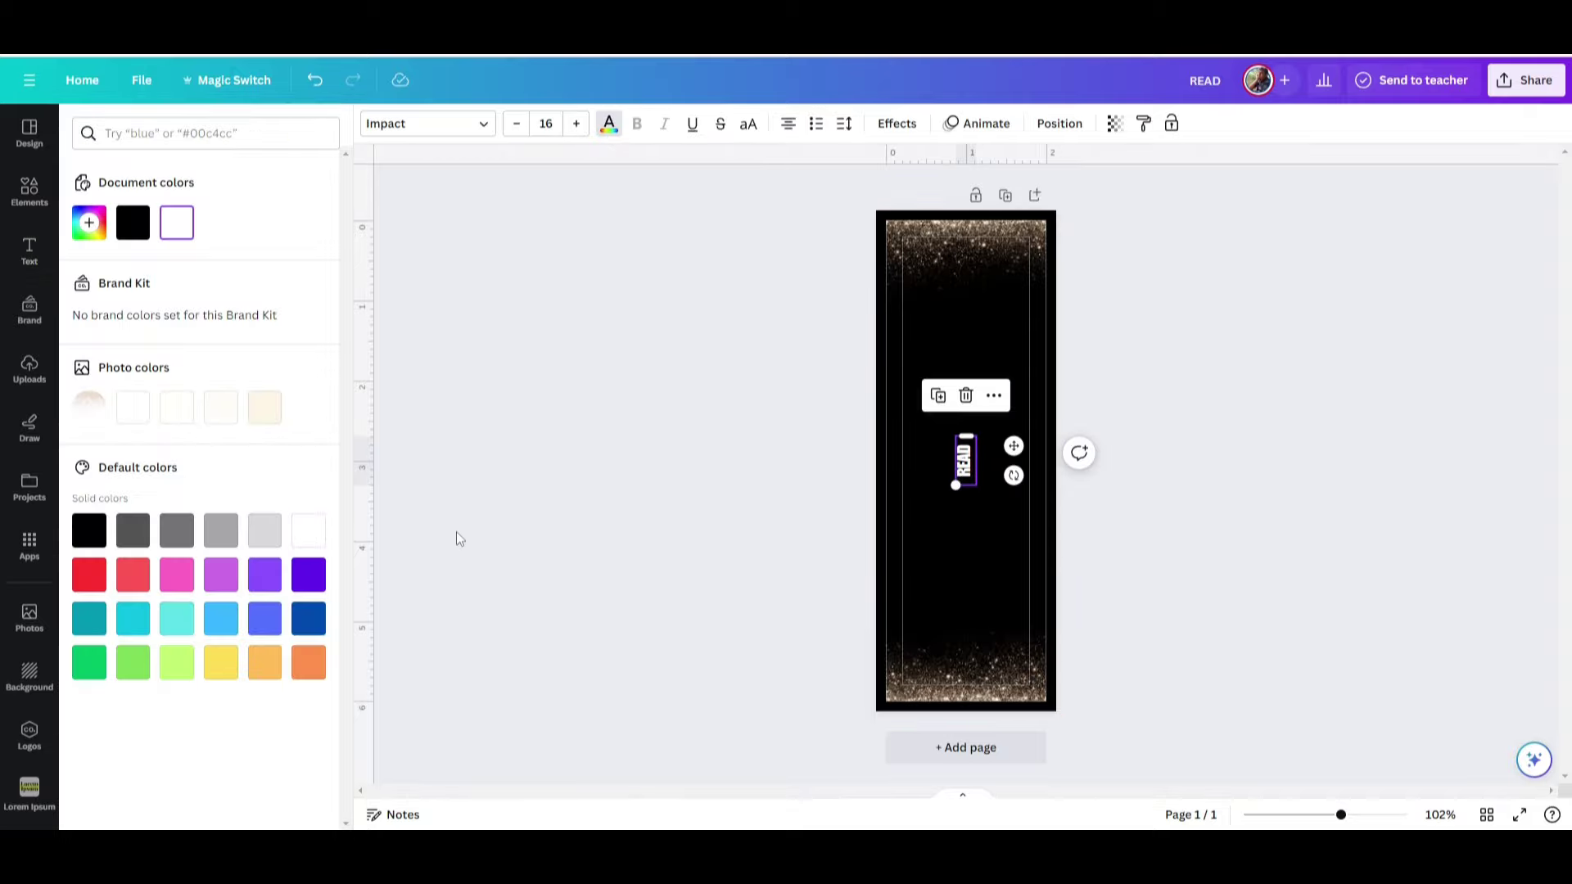
click(264, 408)
click(730, 429)
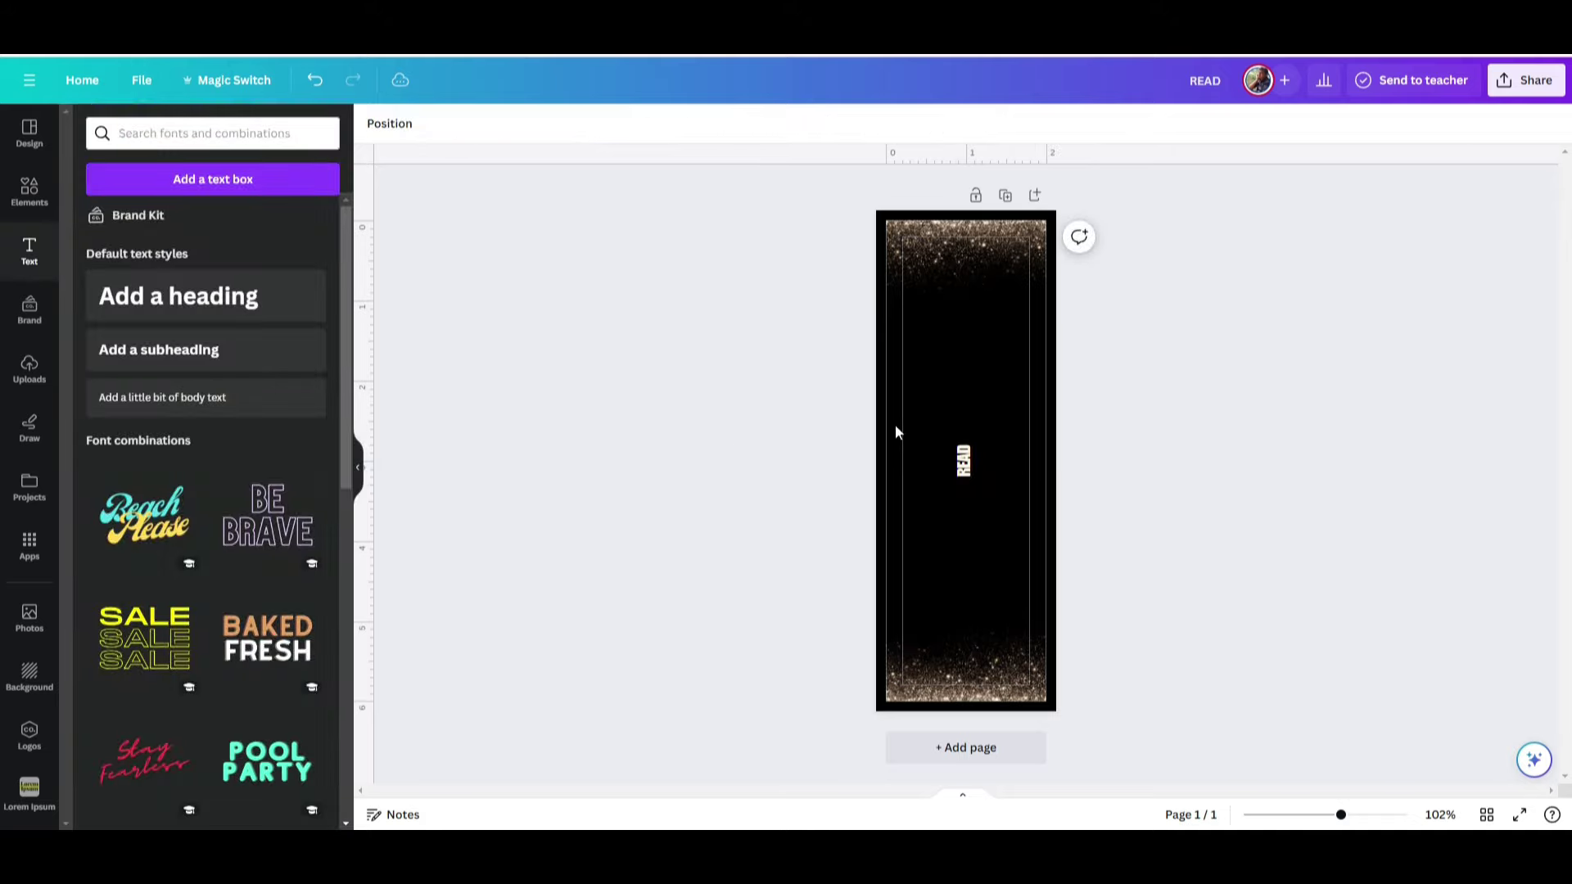
- Set the READ heading's font size to 50
click(970, 468)
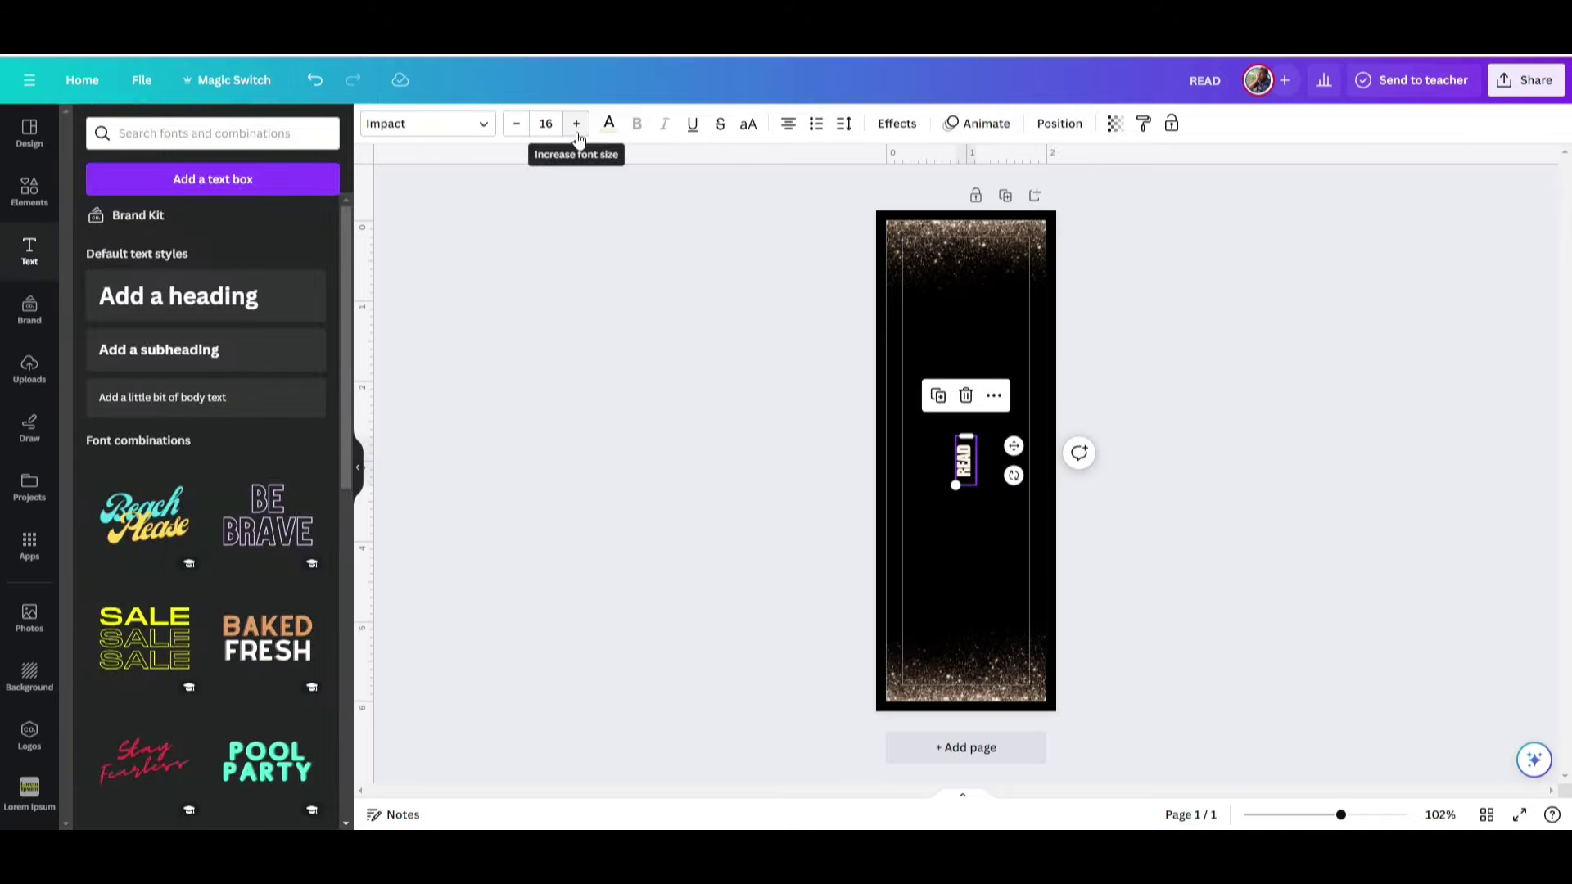
click(552, 124)
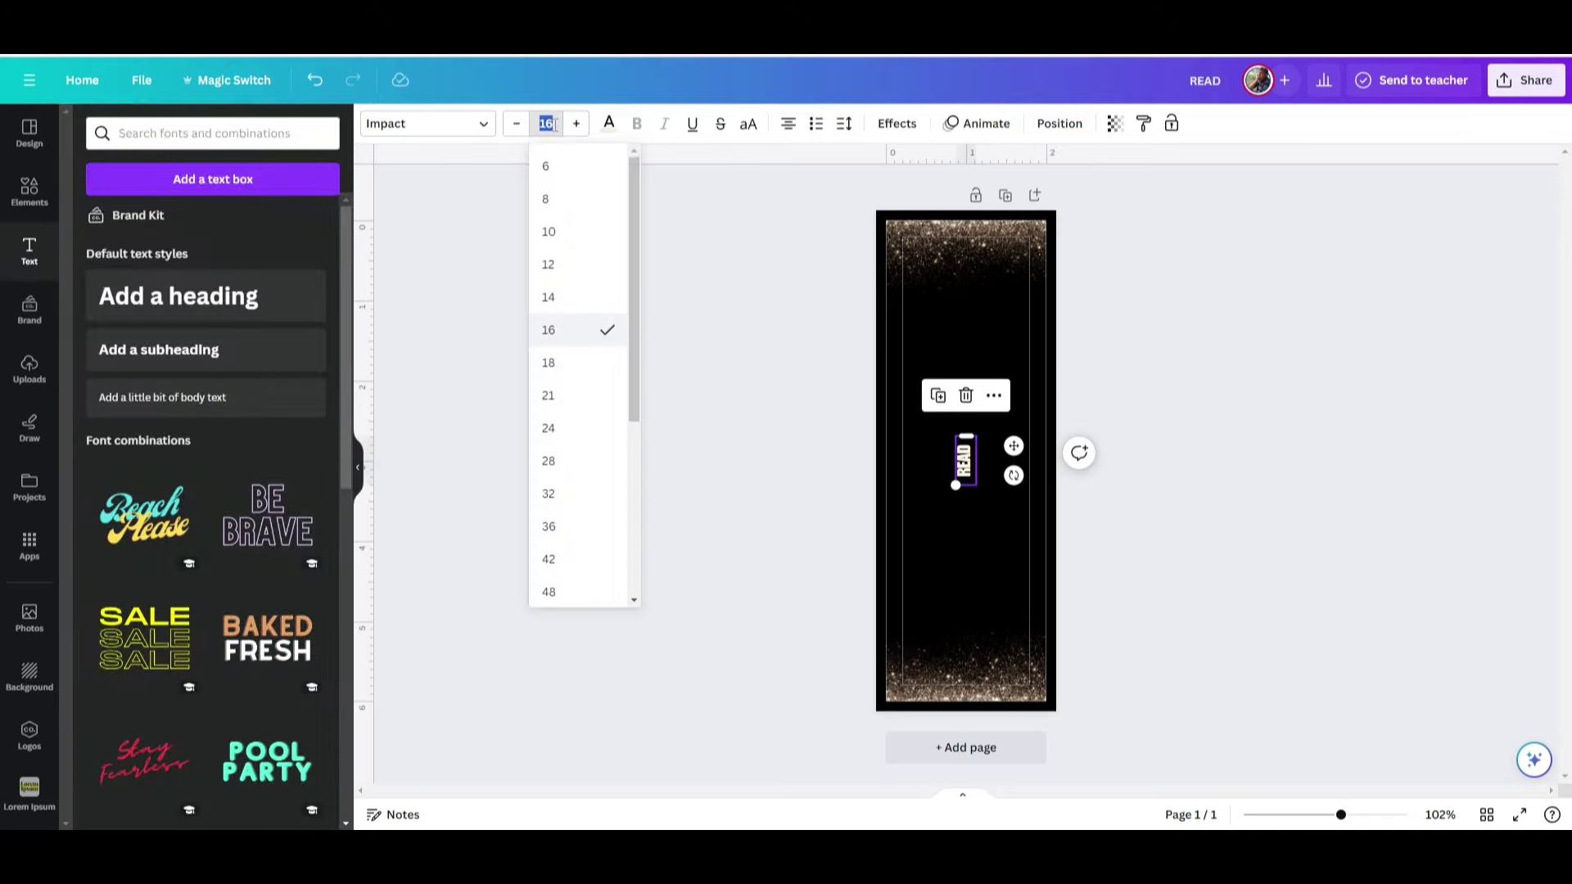
text(50)
key(Return)
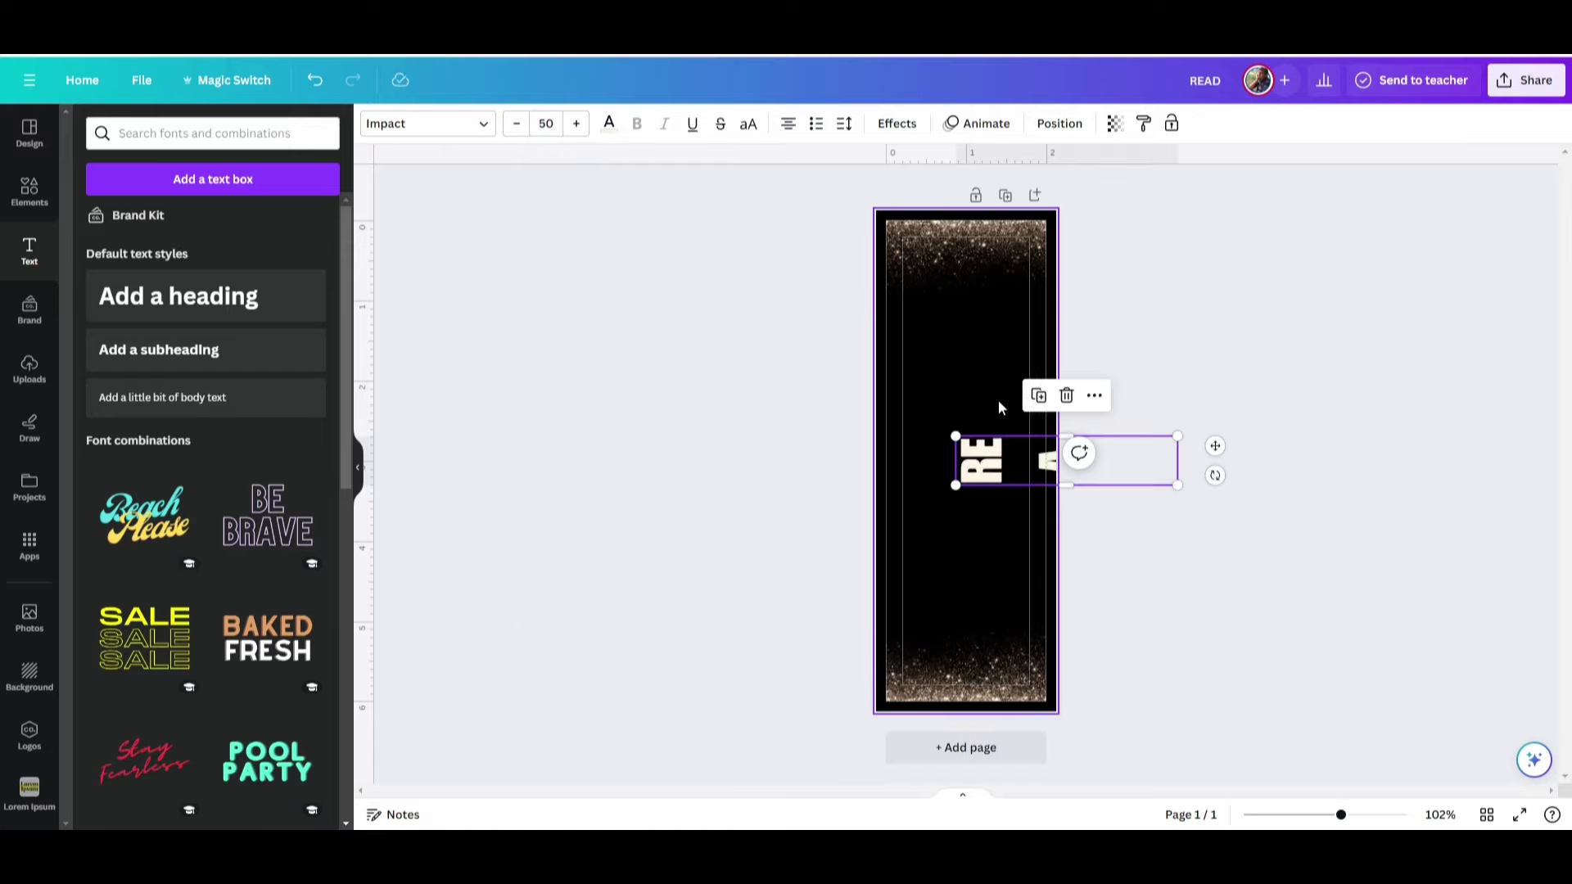
- Lengthen the READ heading's text box along the bookmark until the whole word fits on one line
drag(1066, 489, 1064, 597)
click(797, 504)
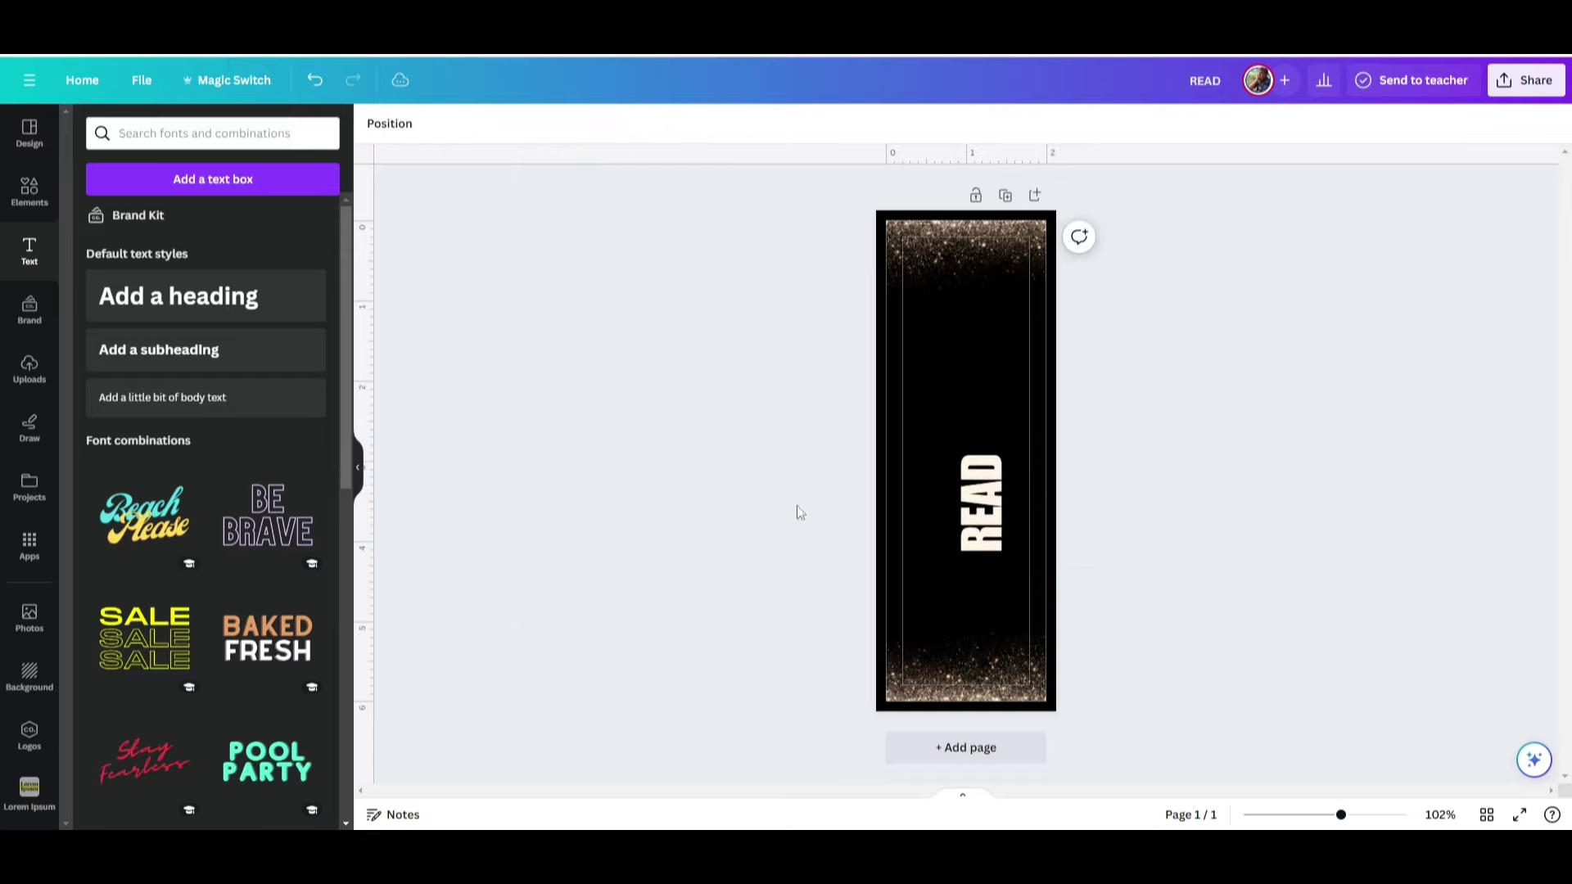
click(984, 450)
click(983, 437)
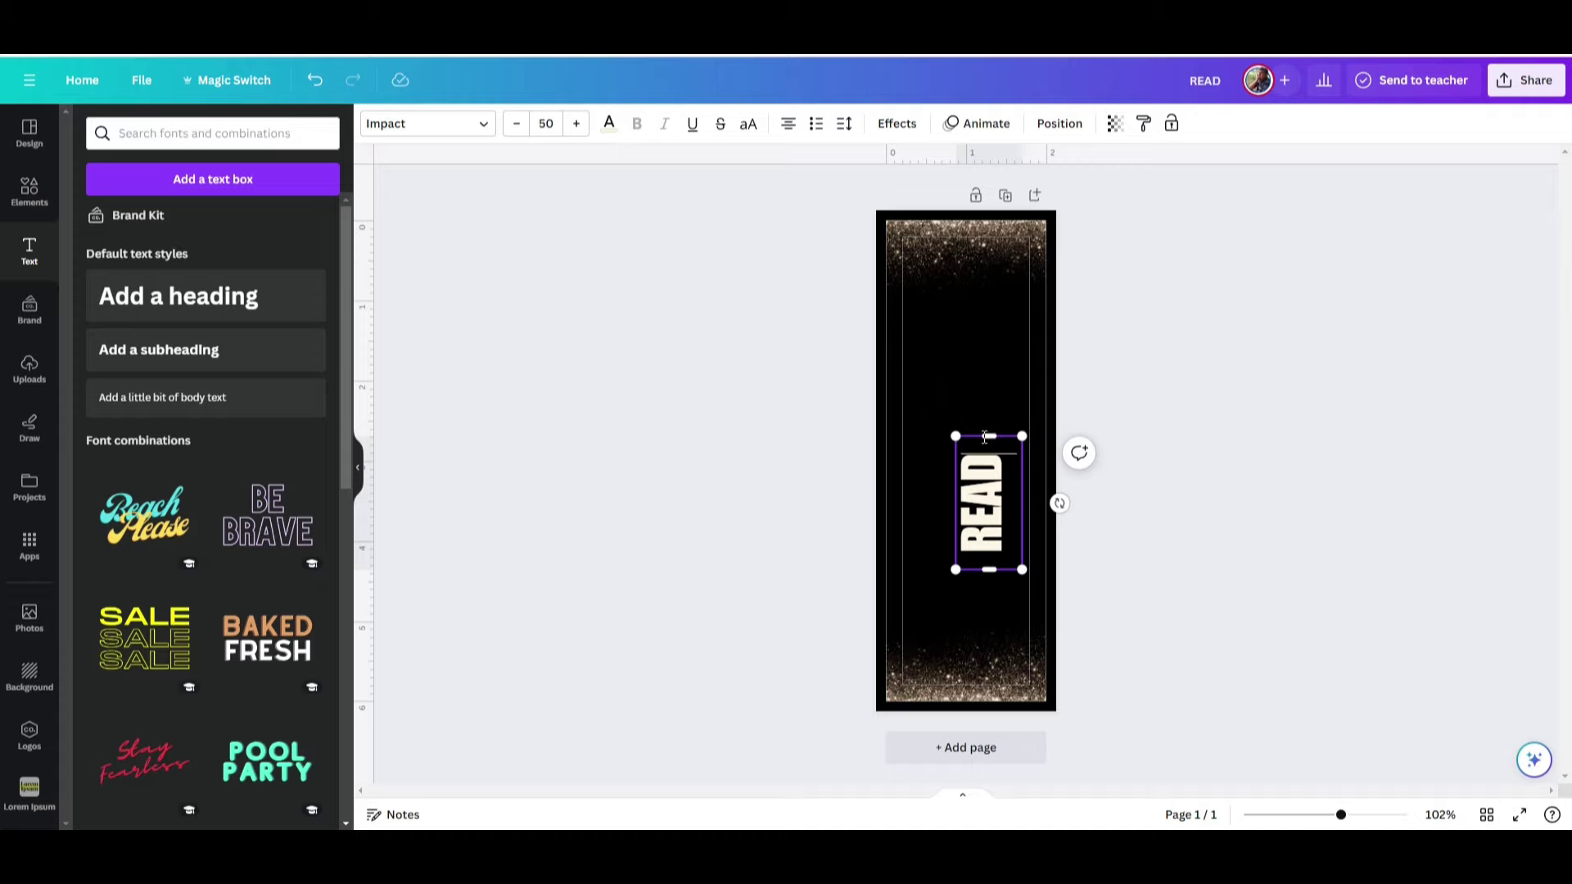
click(893, 440)
click(957, 438)
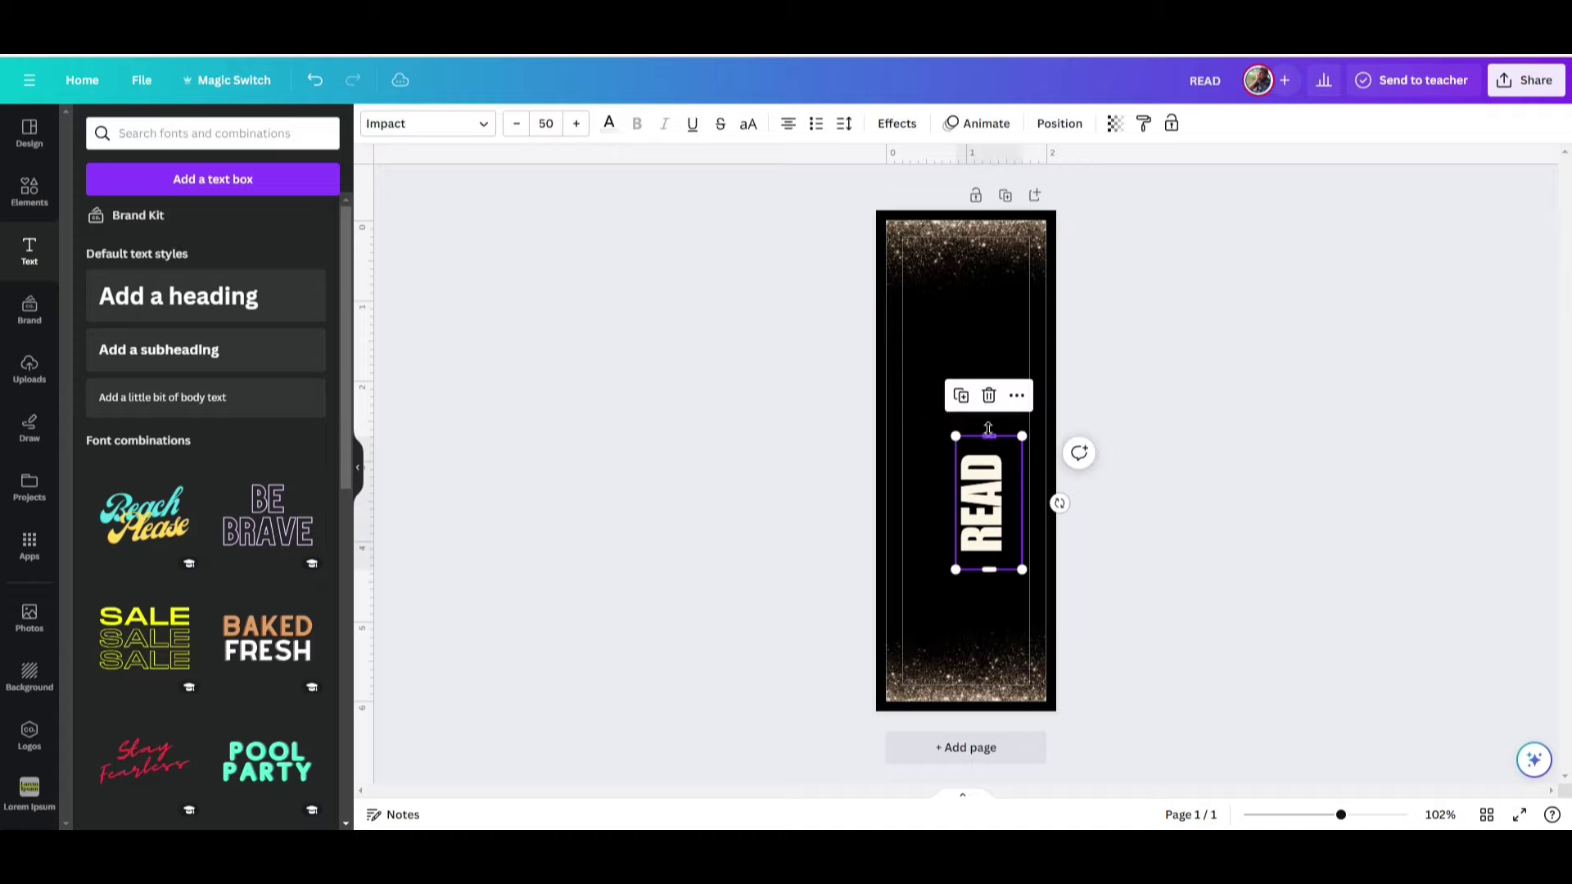
- Center the READ heading on the page both ways and enlarge it to a font size of about 94
click(1059, 122)
click(257, 304)
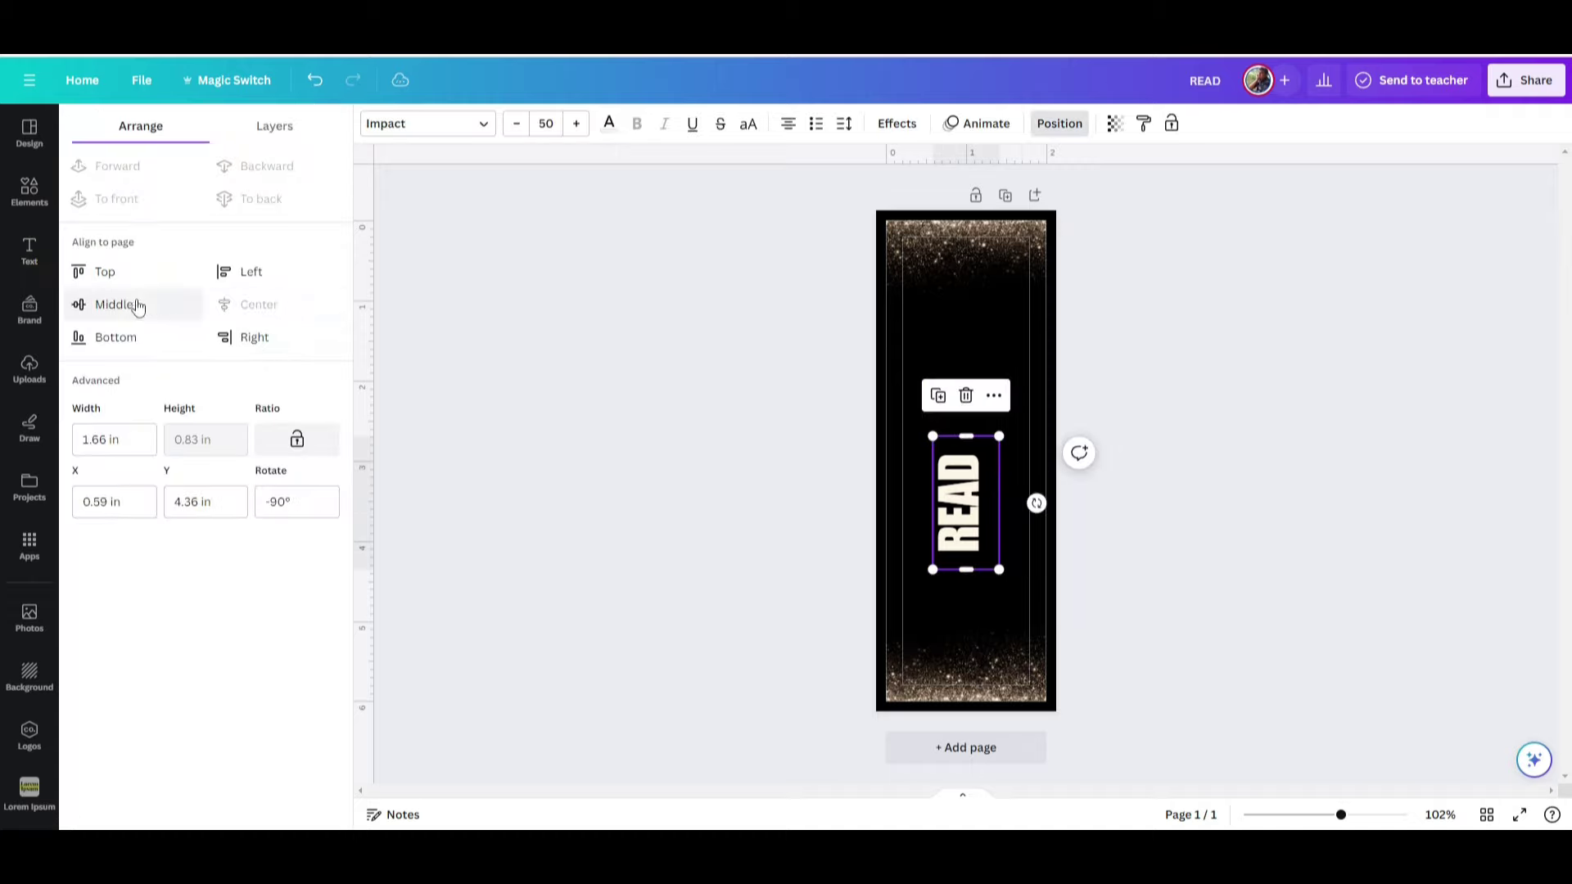
click(114, 304)
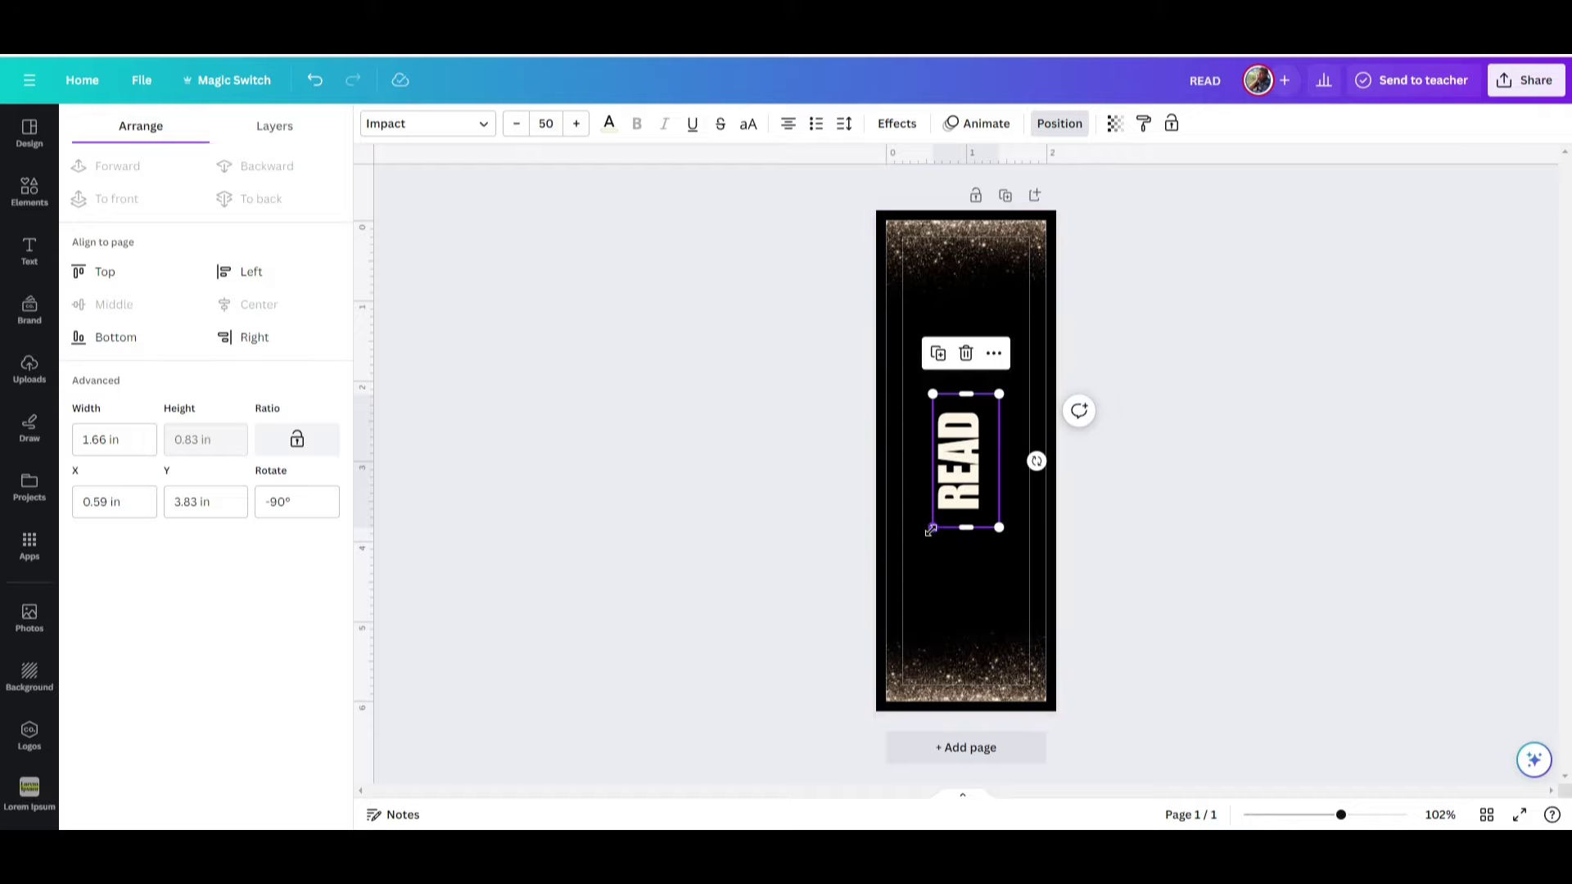
drag(932, 527, 893, 579)
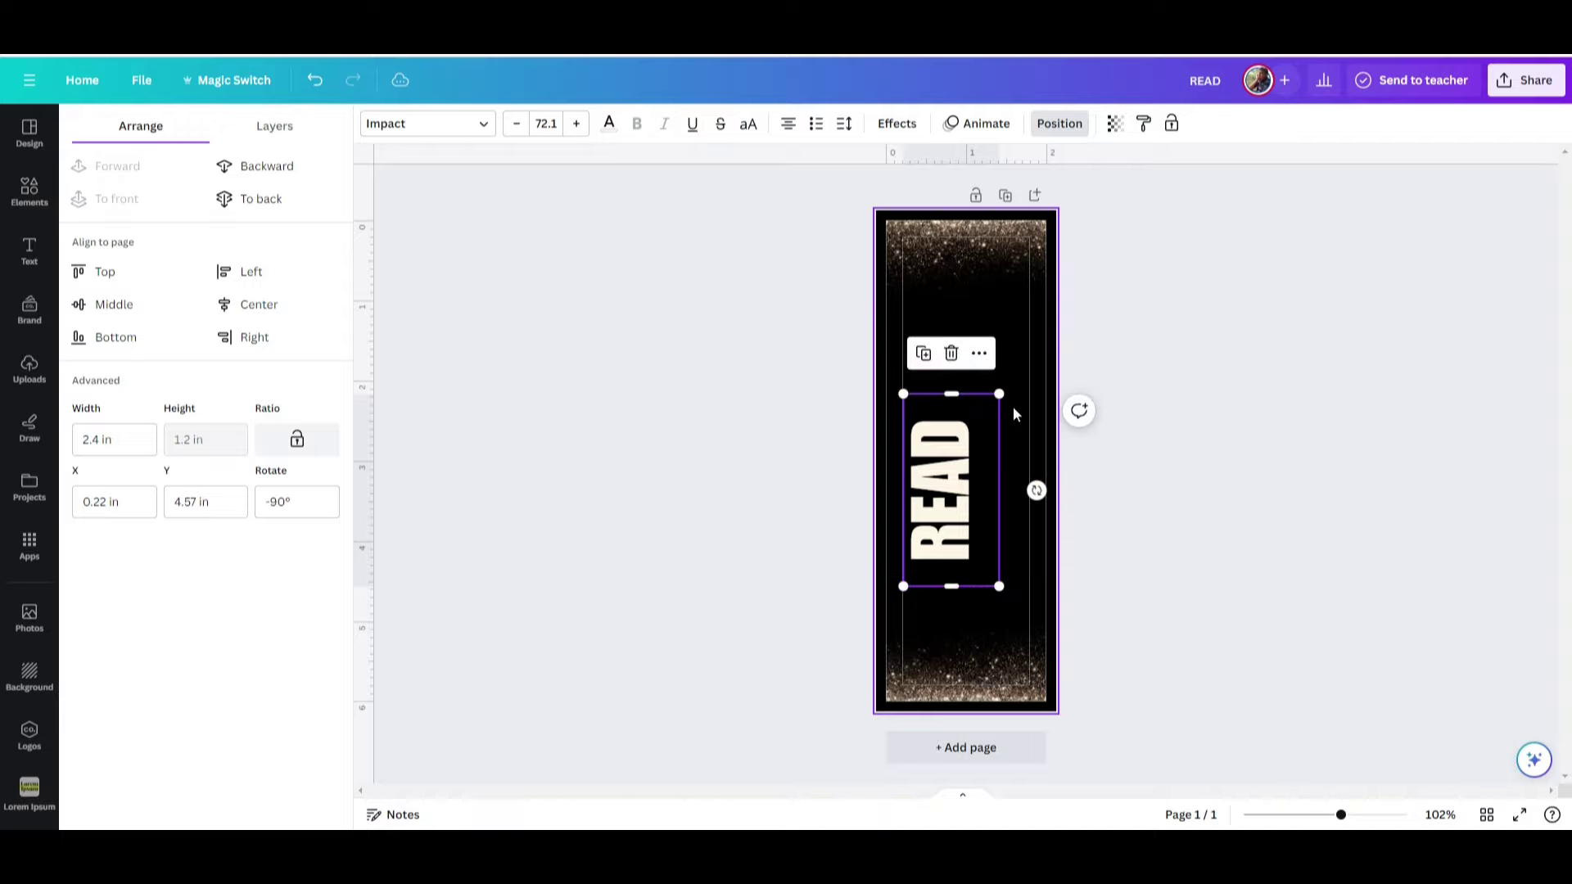
drag(1002, 396, 1078, 361)
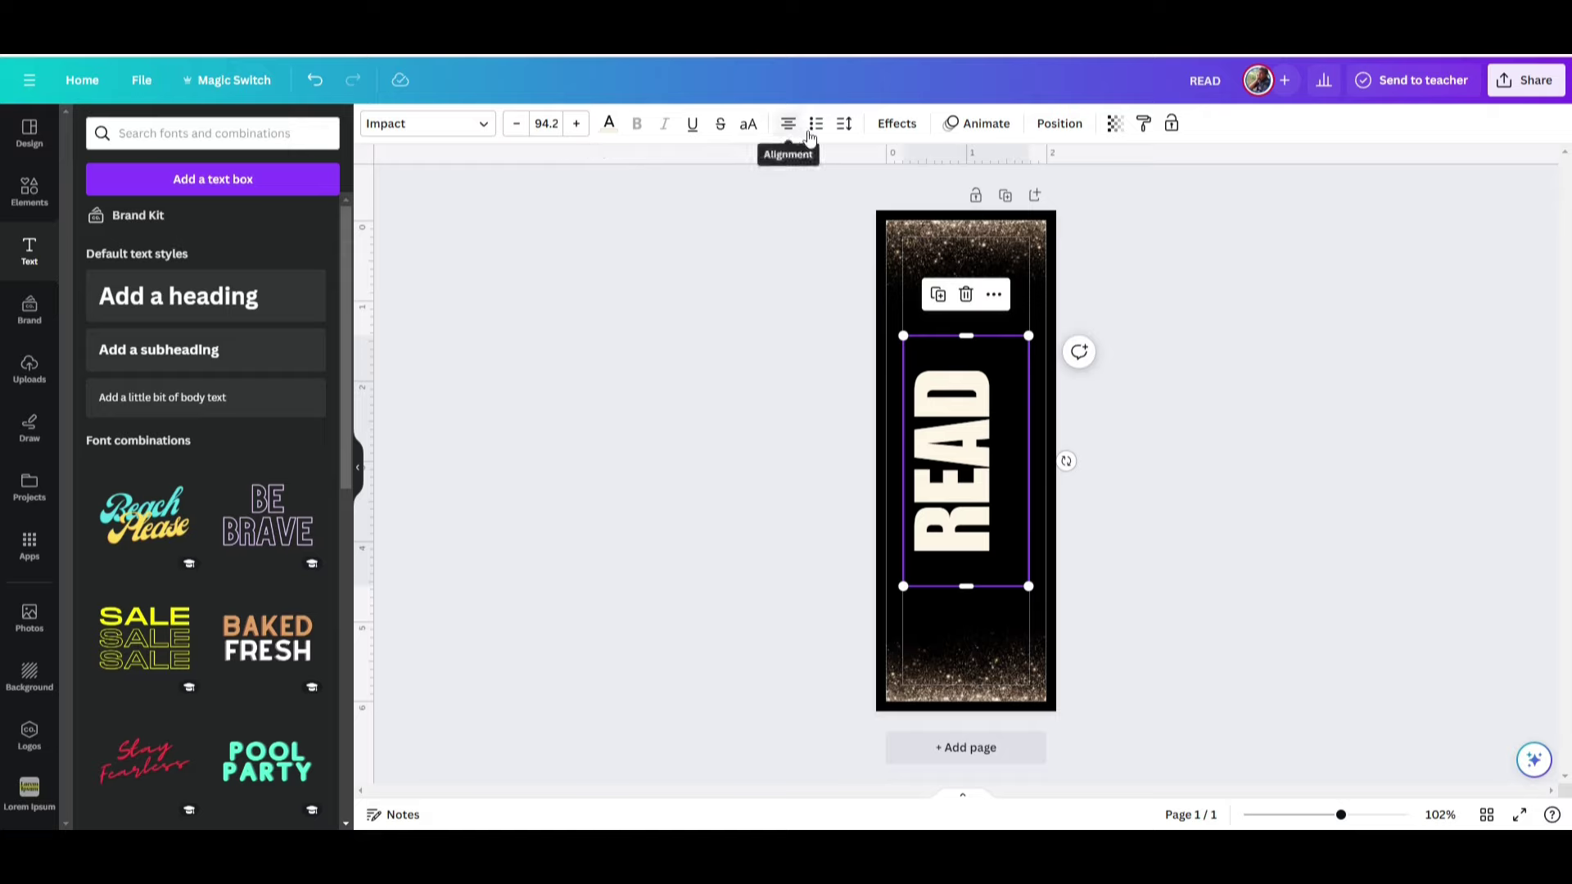
- Increase the letter spacing of the READ heading so its letters spread widely apart
click(843, 122)
drag(885, 190, 951, 193)
click(685, 347)
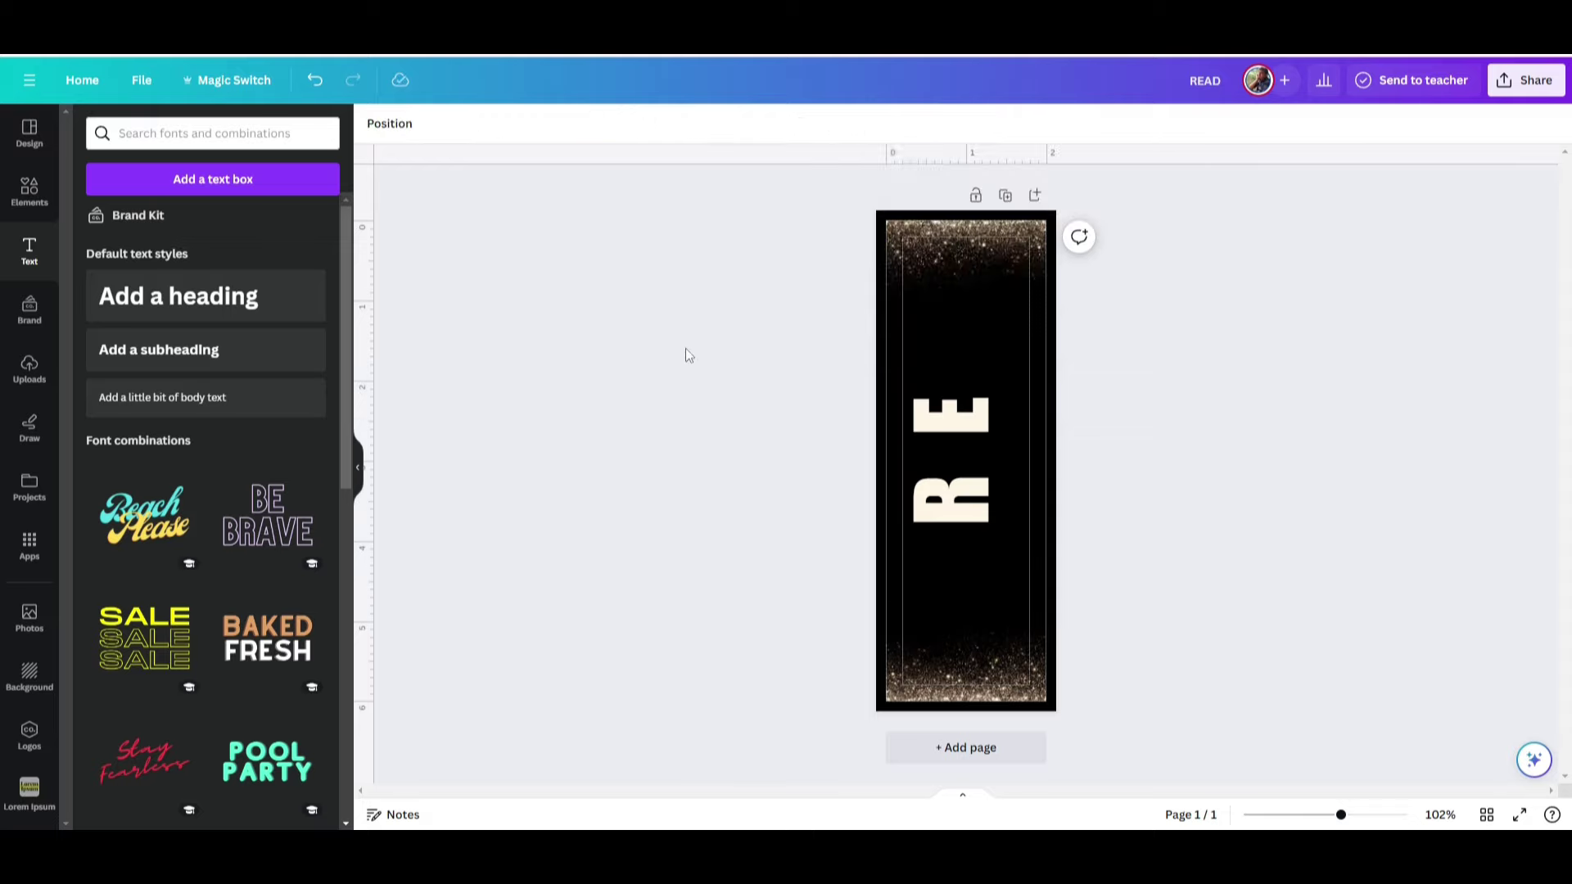
- Lengthen the READ text box to about 4.4 in so all four widely spaced letters fit on one line
click(952, 503)
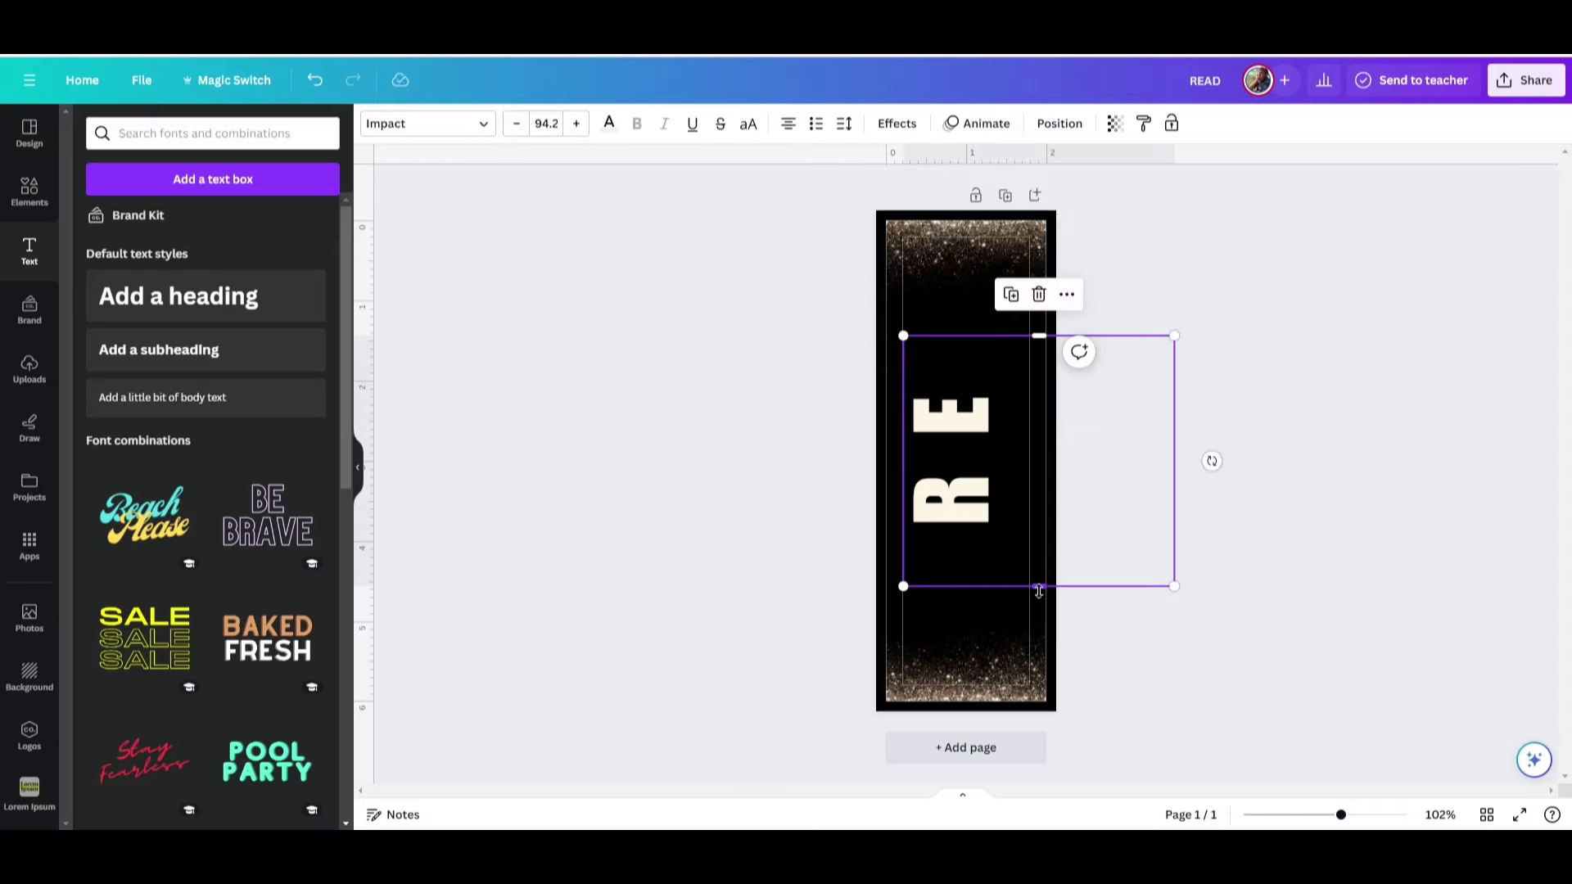
drag(1038, 591, 1038, 674)
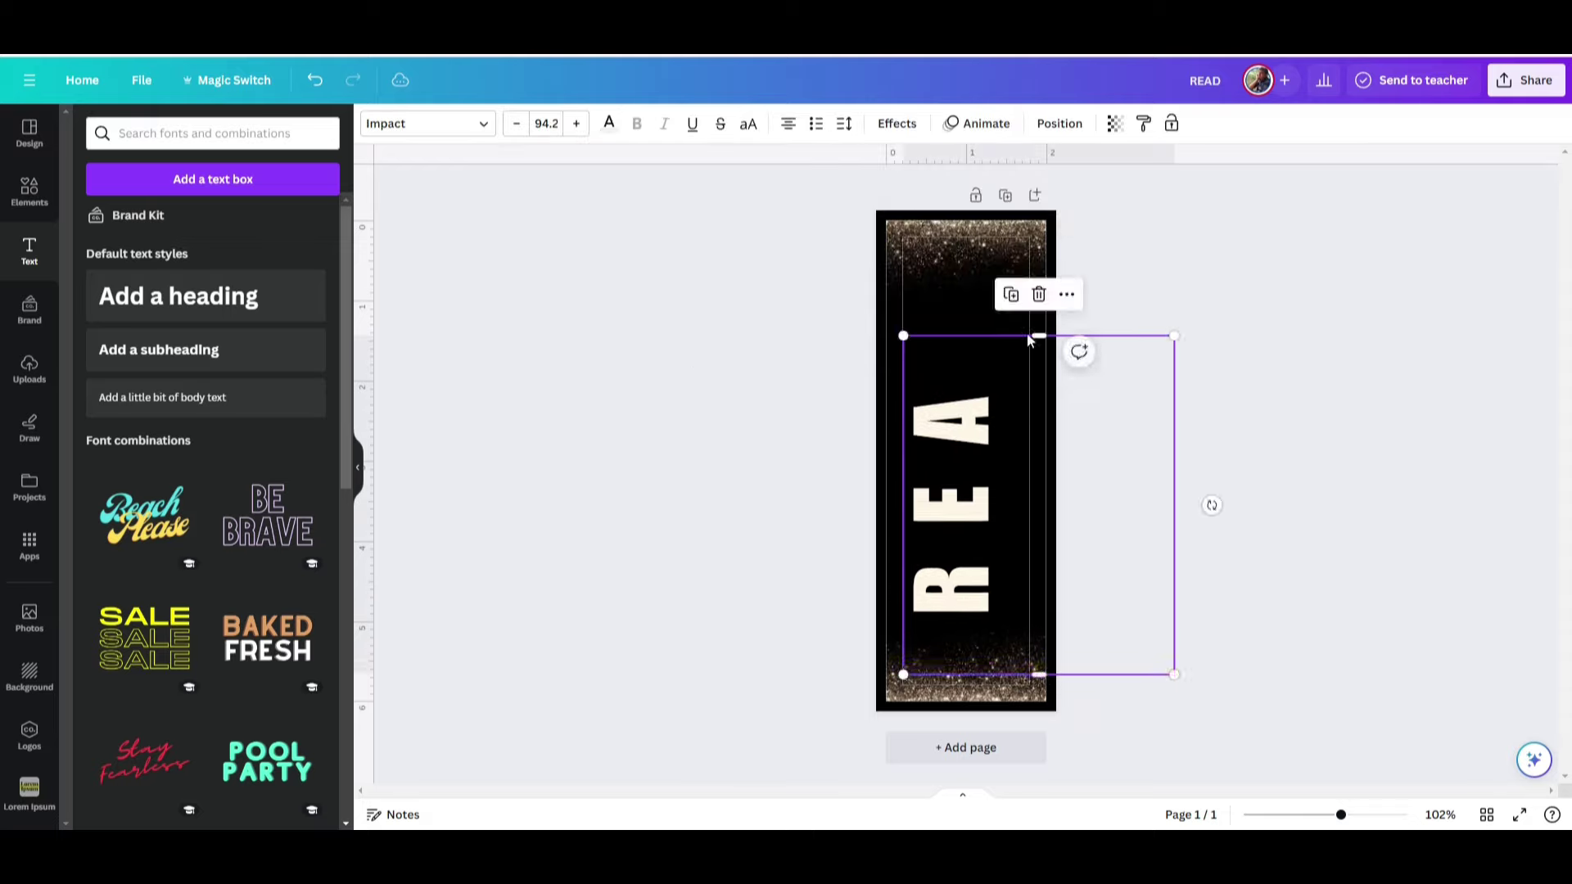
drag(1025, 334, 1021, 310)
drag(945, 527, 954, 492)
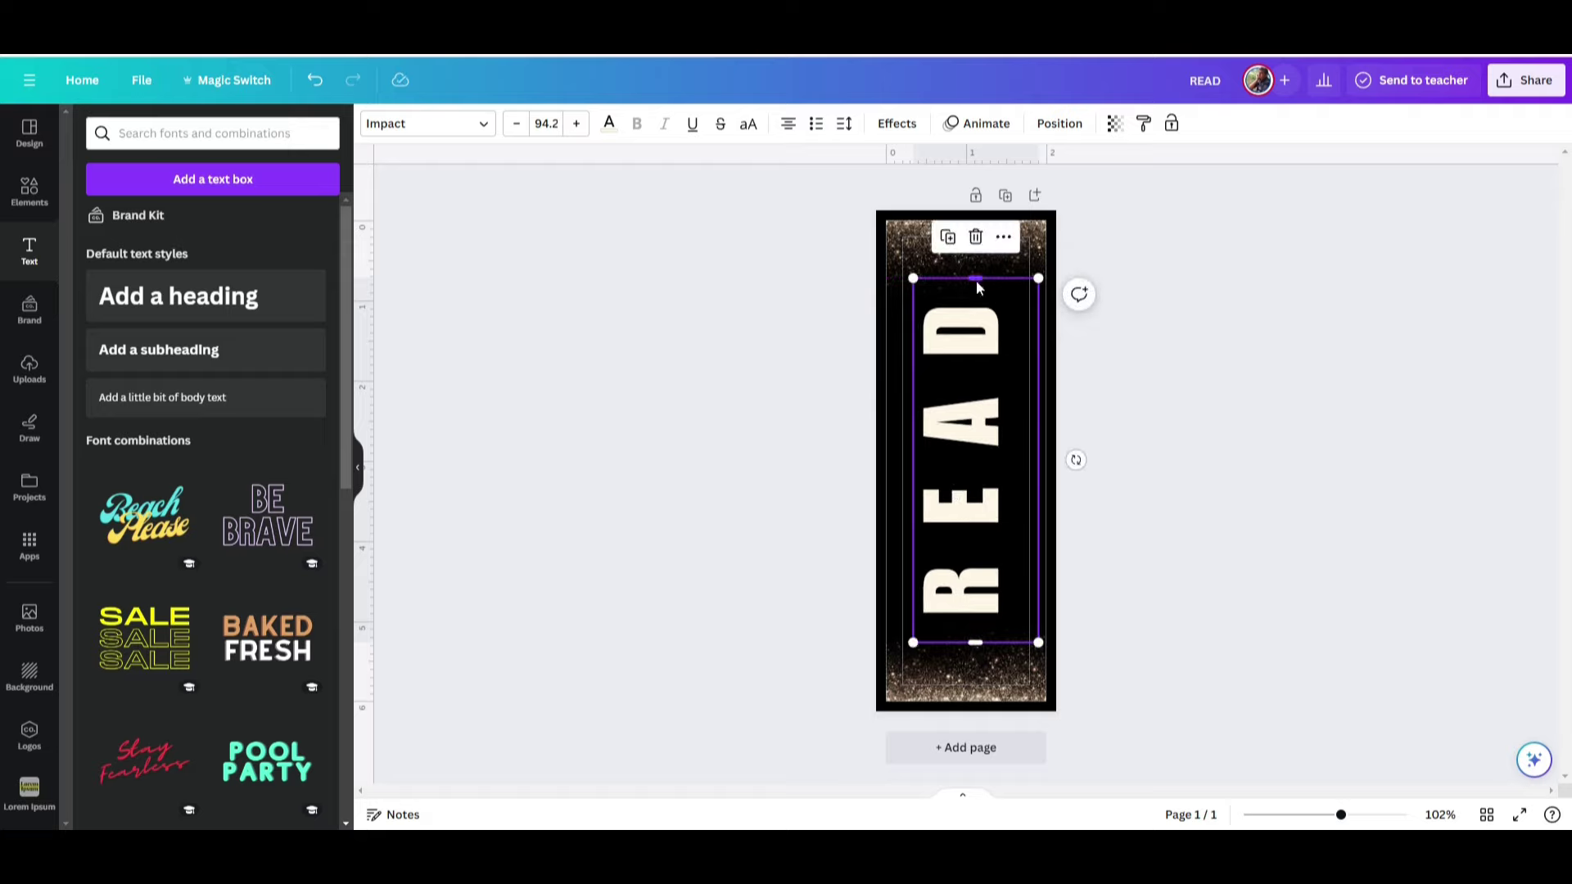
drag(976, 280, 976, 290)
- Realign the lengthened READ heading to the center and middle of the page
click(738, 450)
click(938, 470)
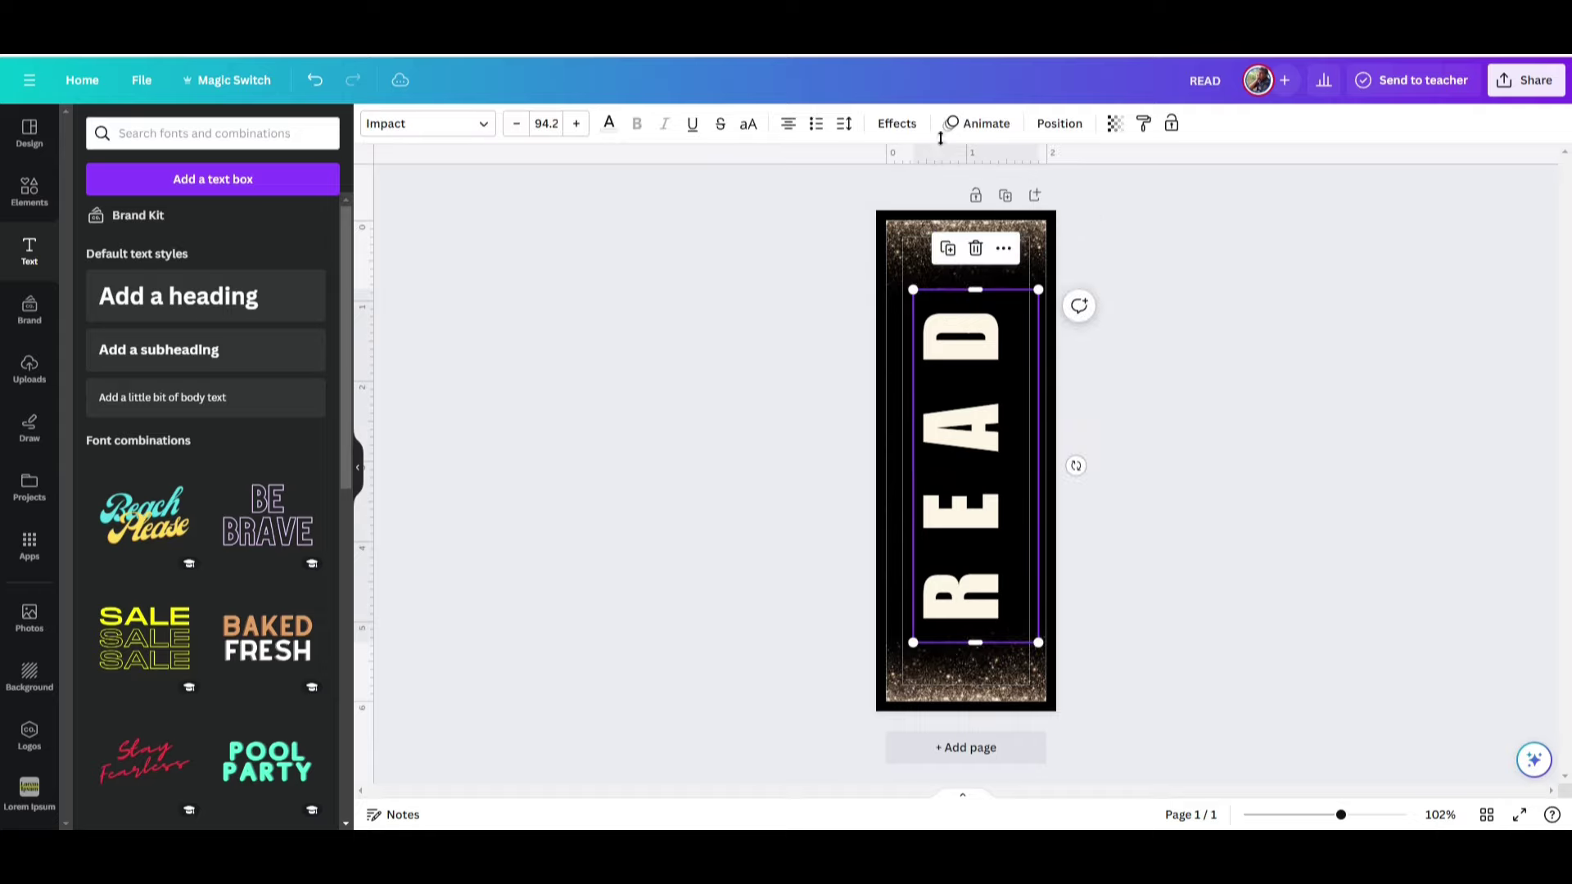
click(1056, 124)
click(250, 308)
click(131, 304)
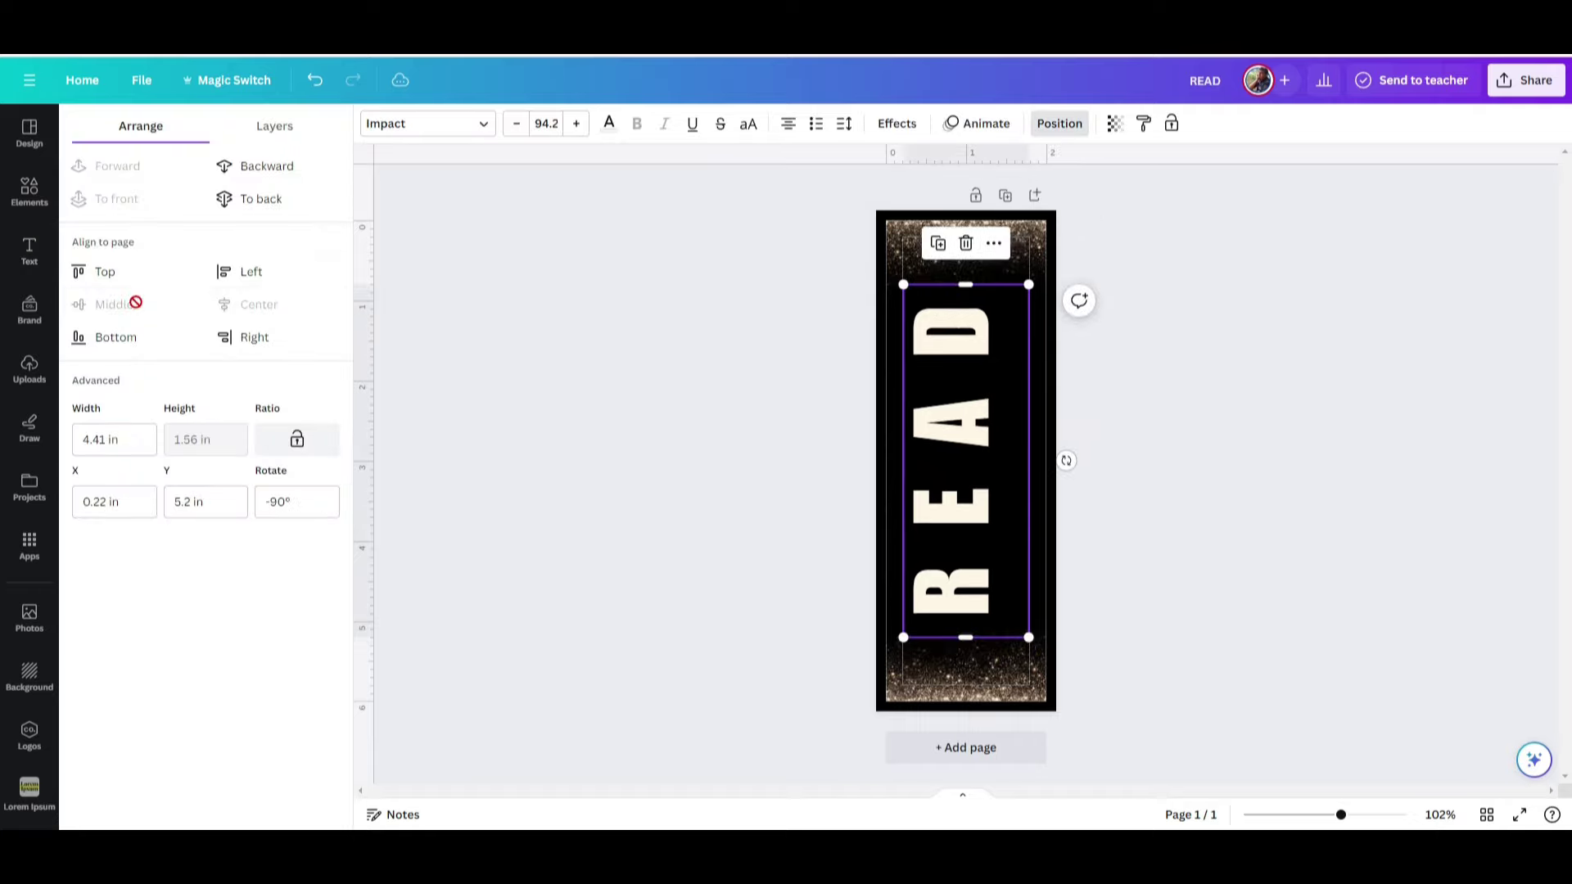
- Shift the READ heading slightly to the right so its letters sit centered across the bookmark's width
click(601, 460)
click(976, 481)
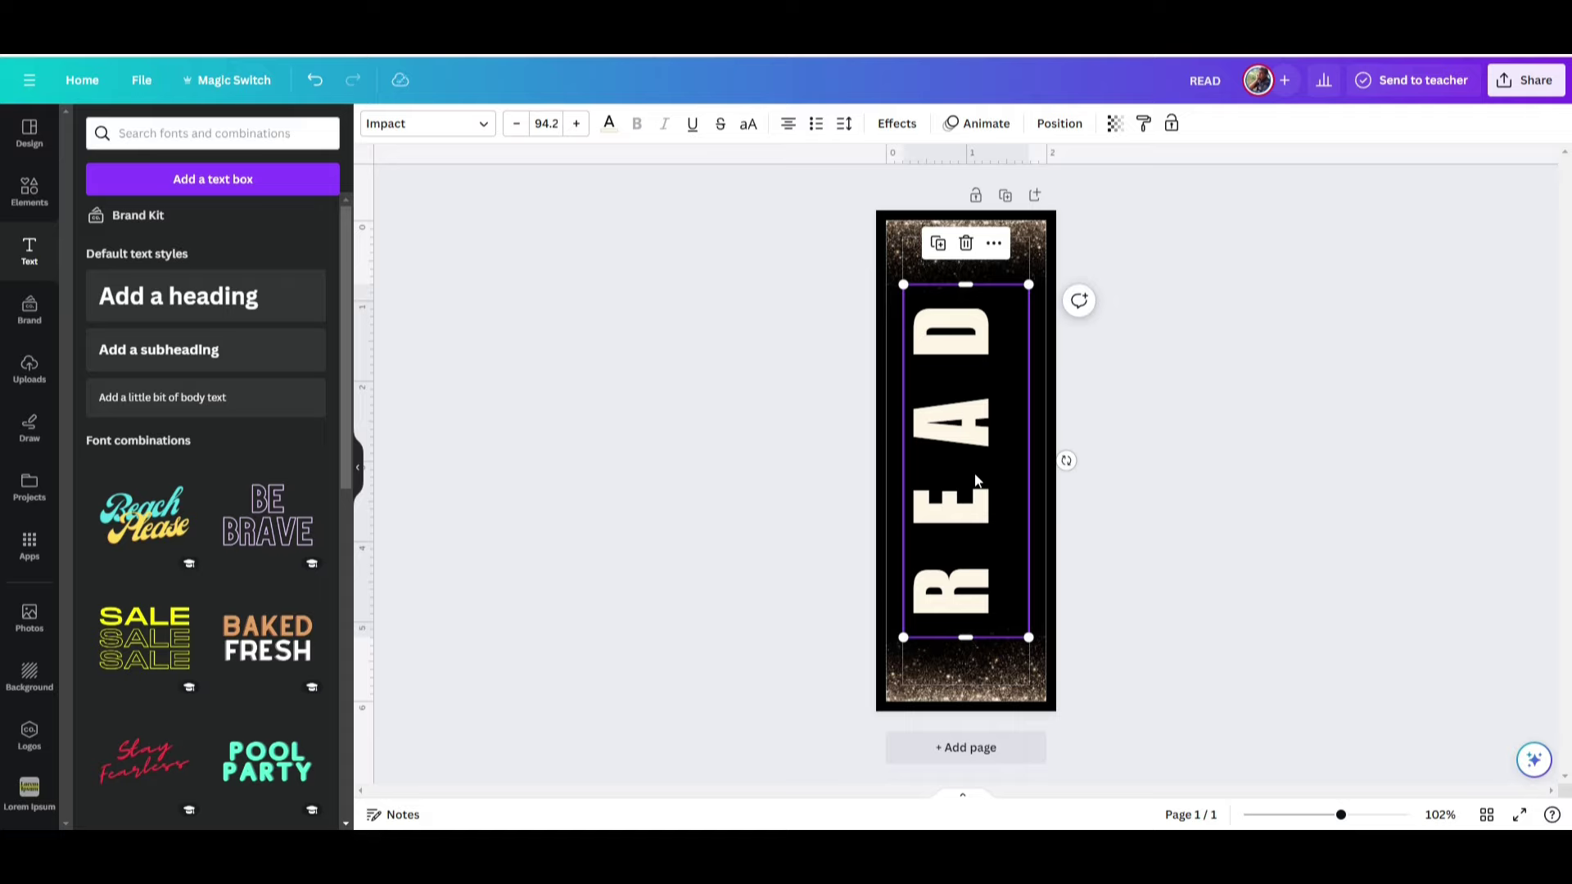
key(Escape)
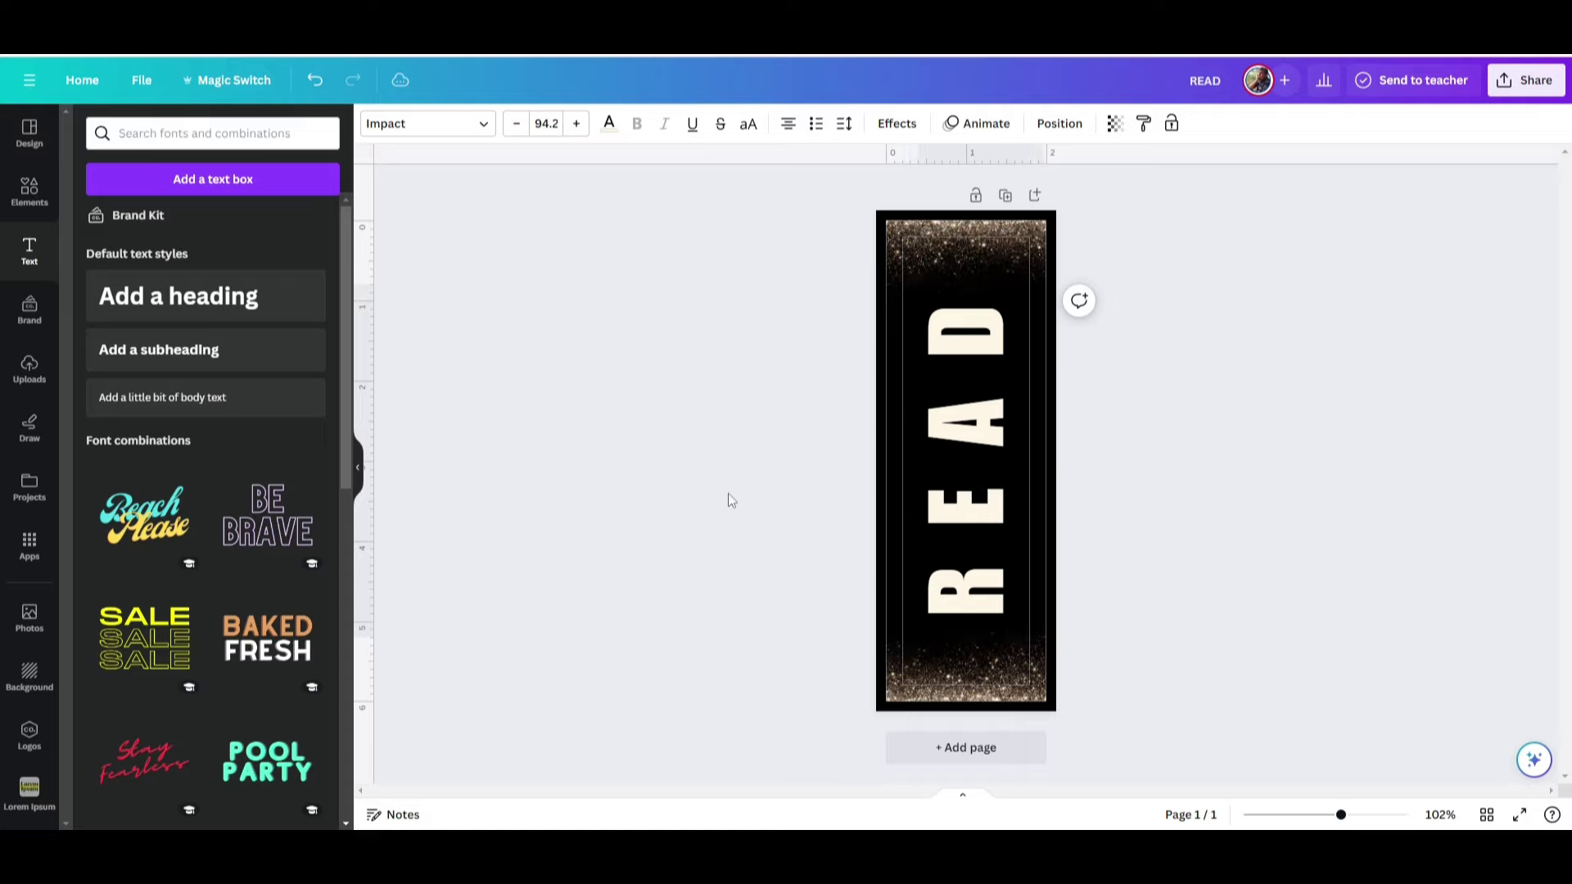
click(717, 504)
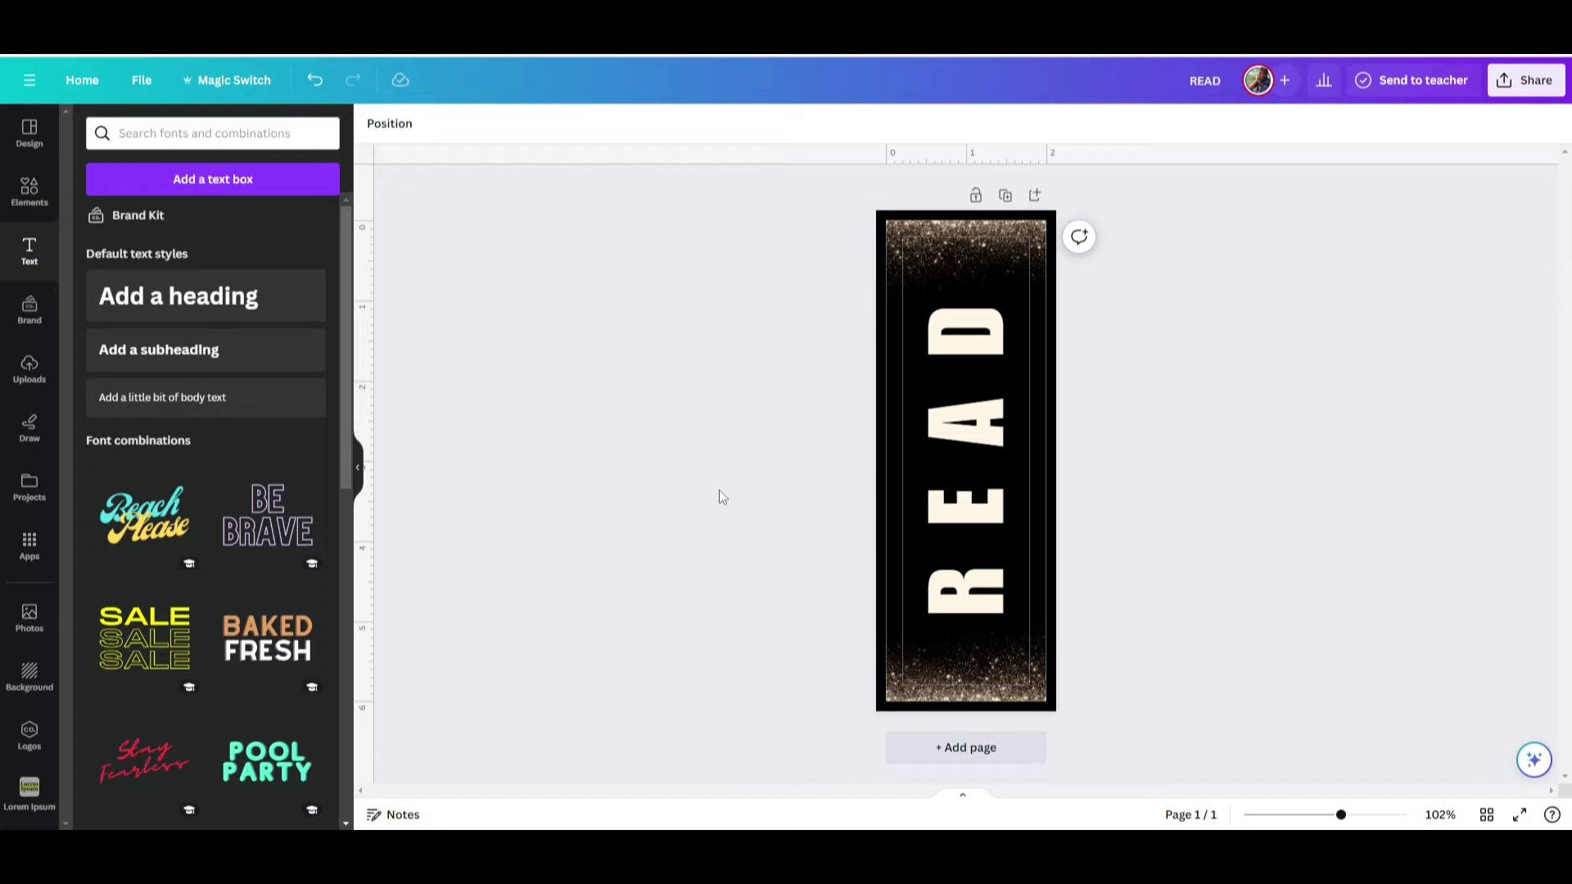
- Add a second page to the design and search the elements for "flower"
click(986, 760)
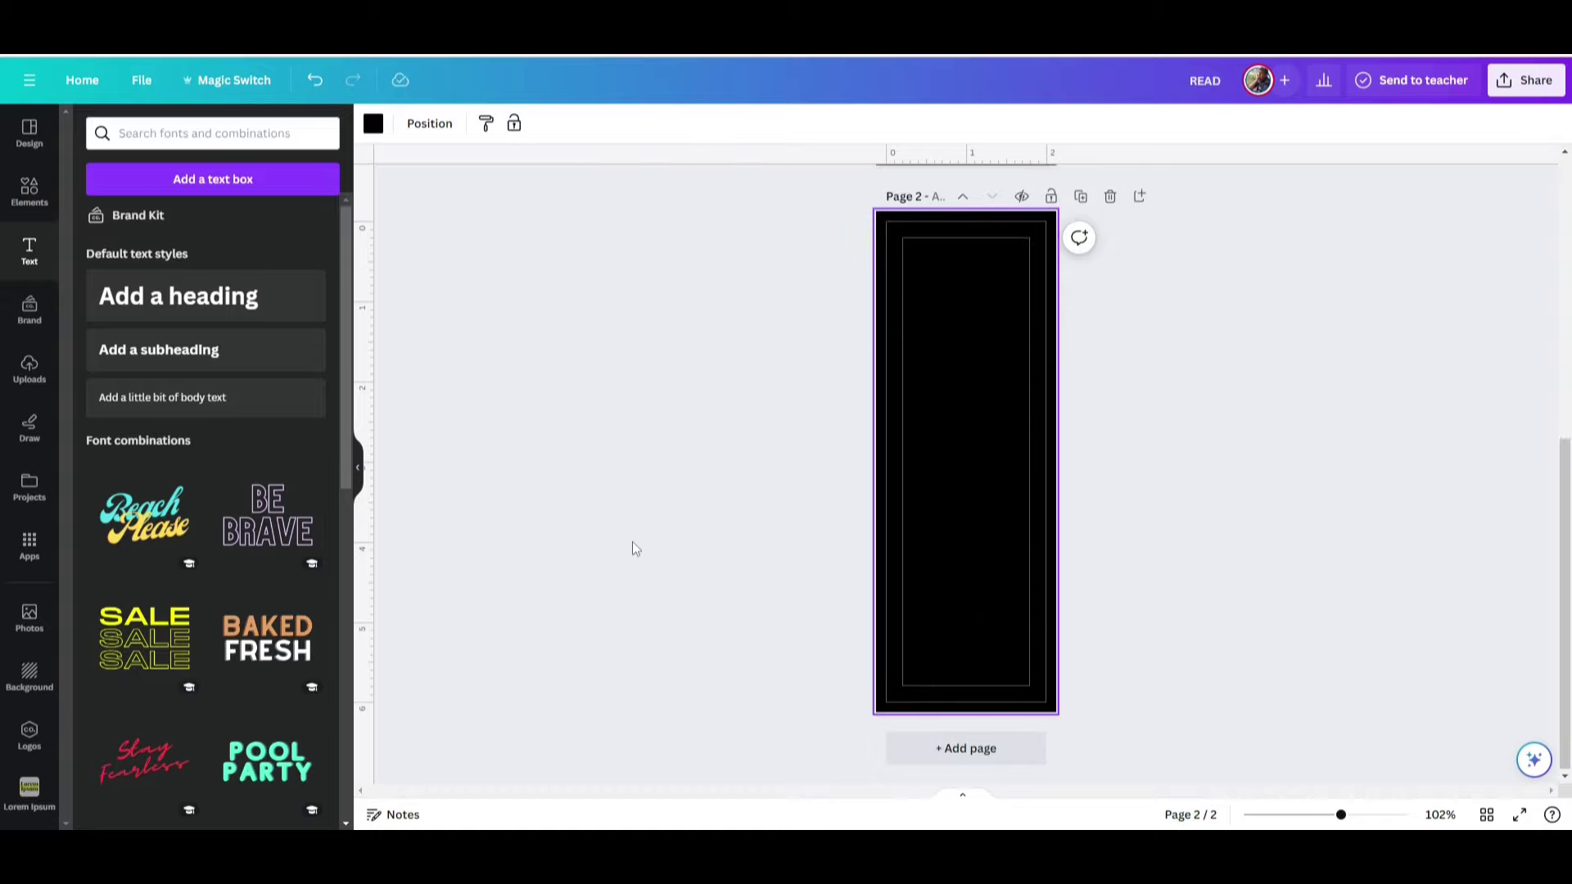
click(29, 192)
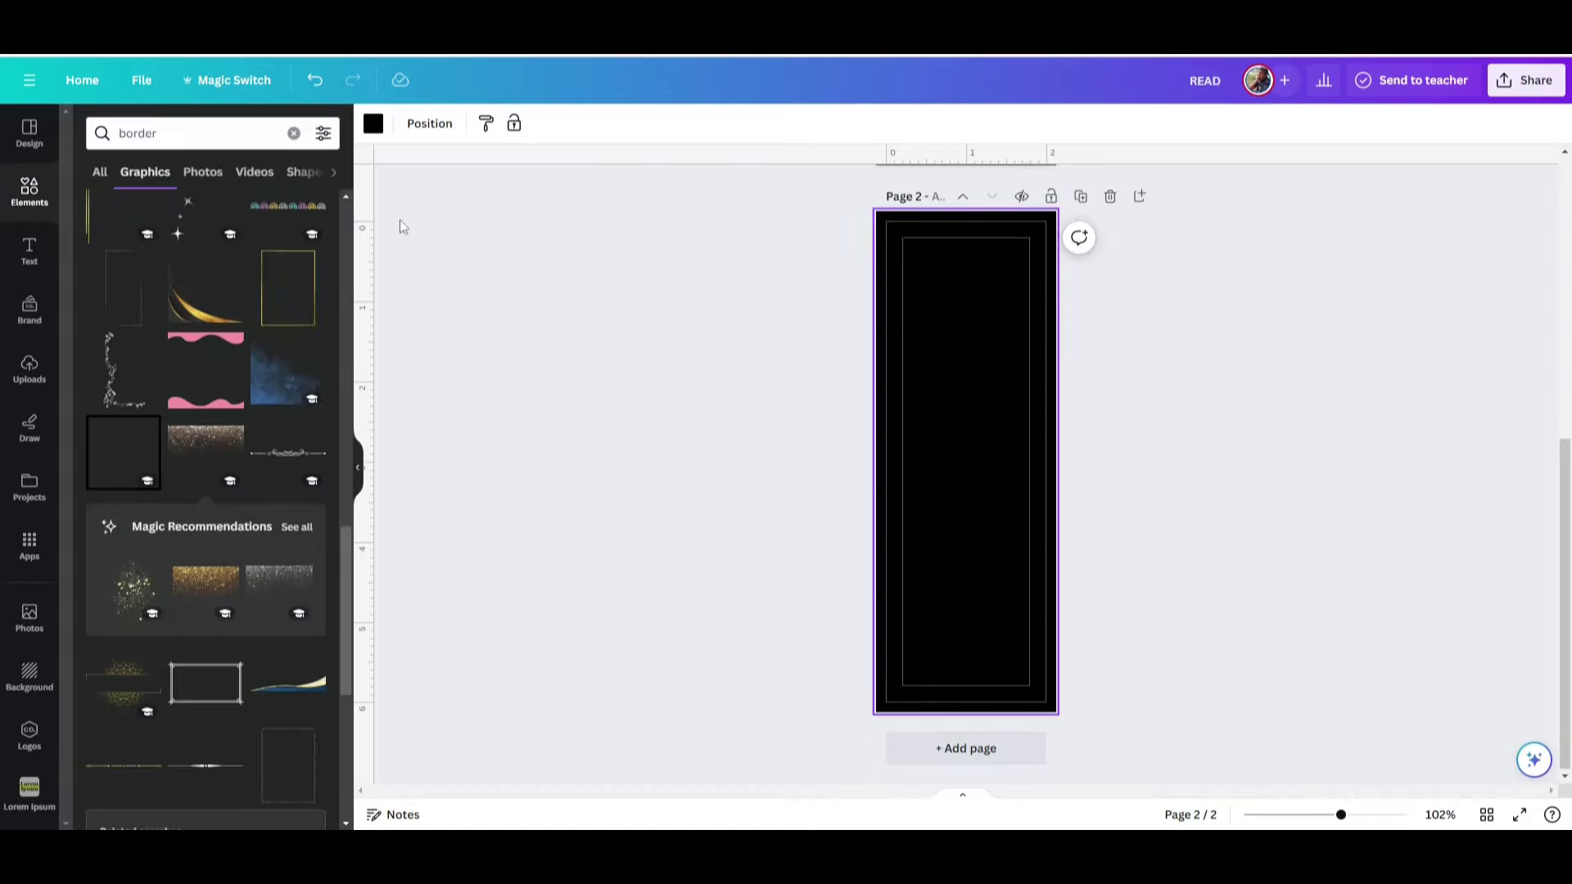
click(294, 133)
text(f)
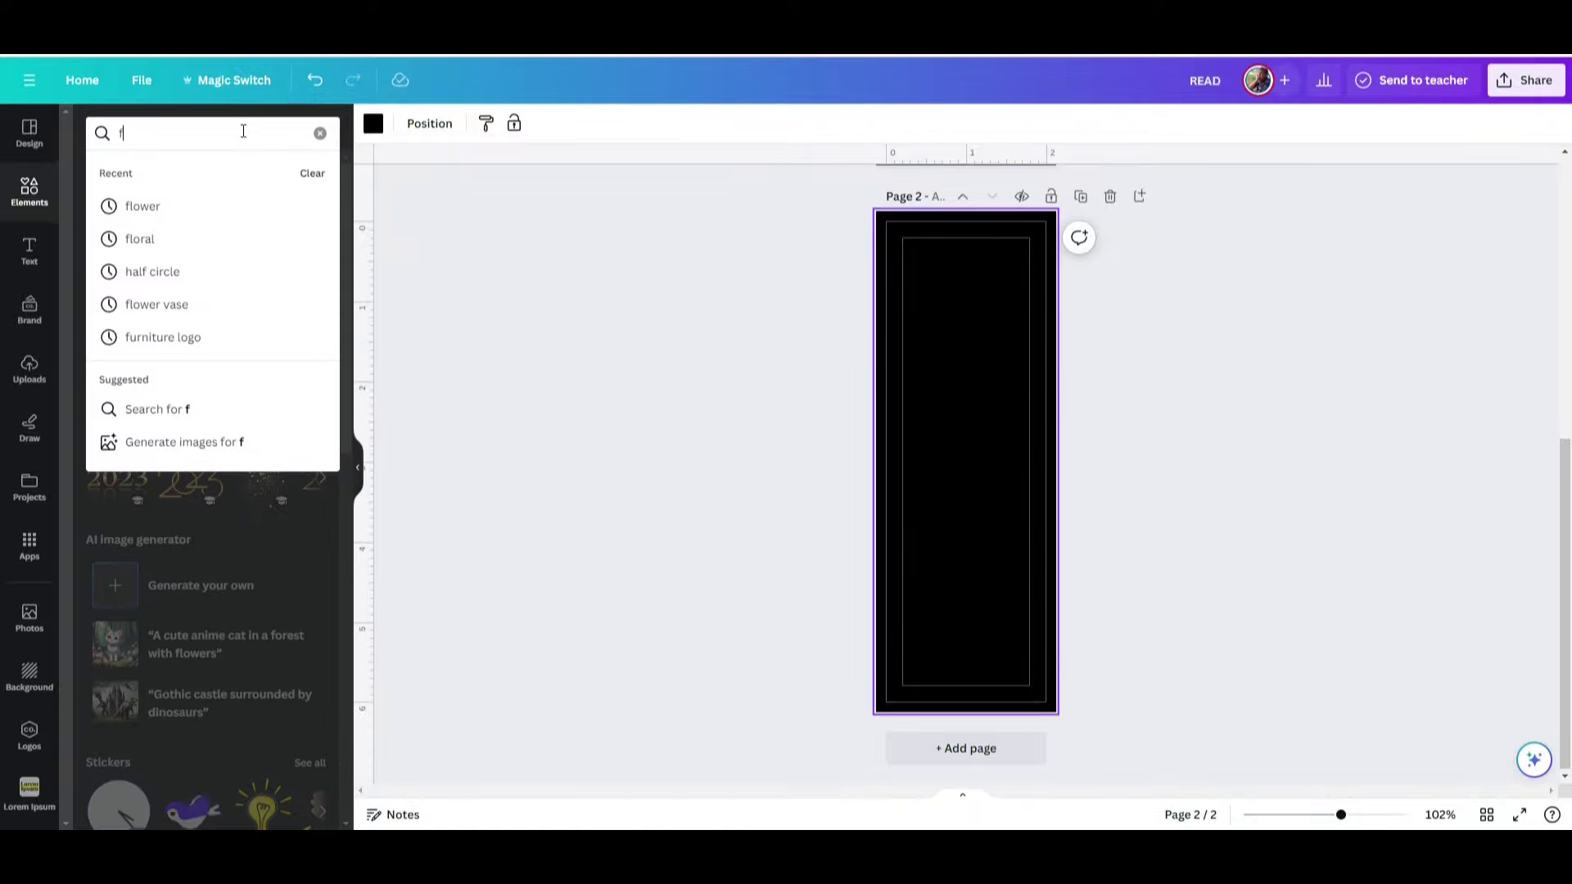
text(olwer)
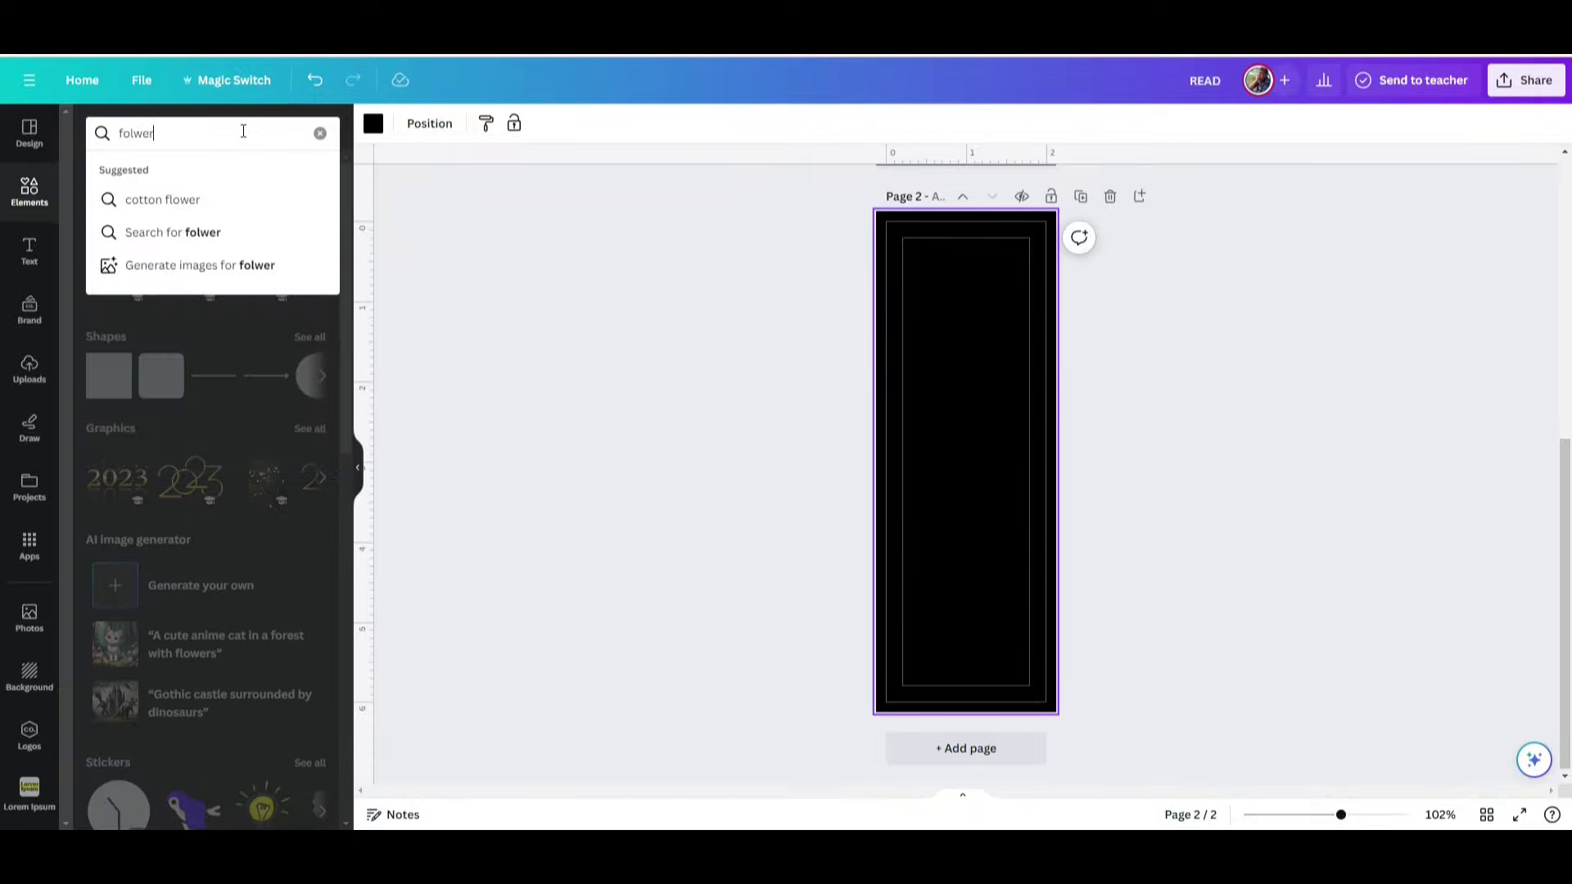
key(BackSpace)
key(BackSpace)
key(BackSpace)
key(BackSpace)
key(BackSpace)
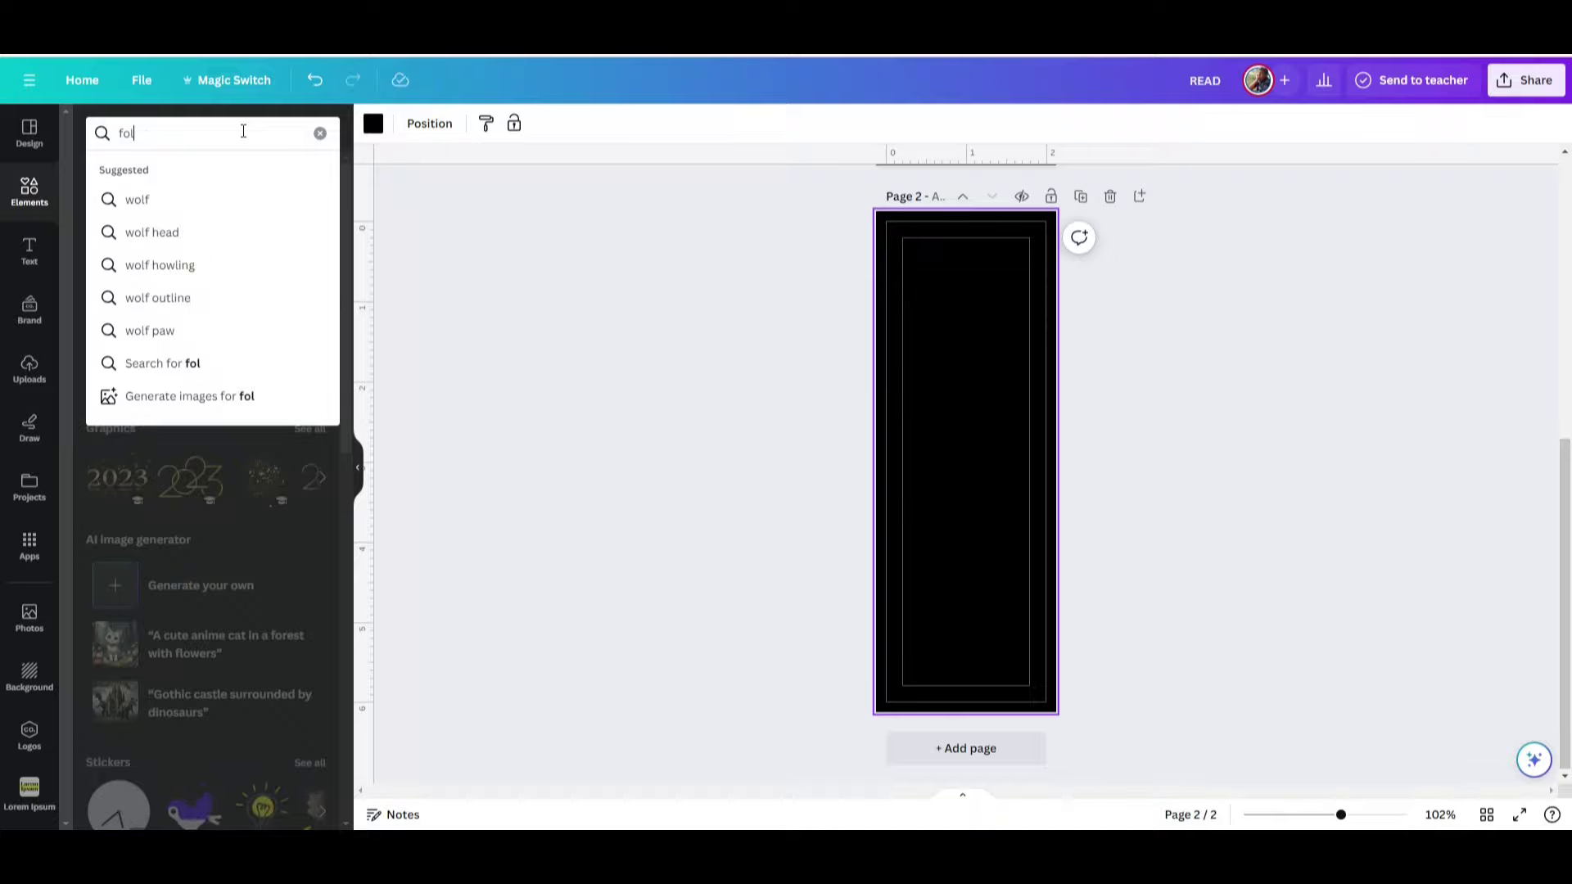
text(lo)
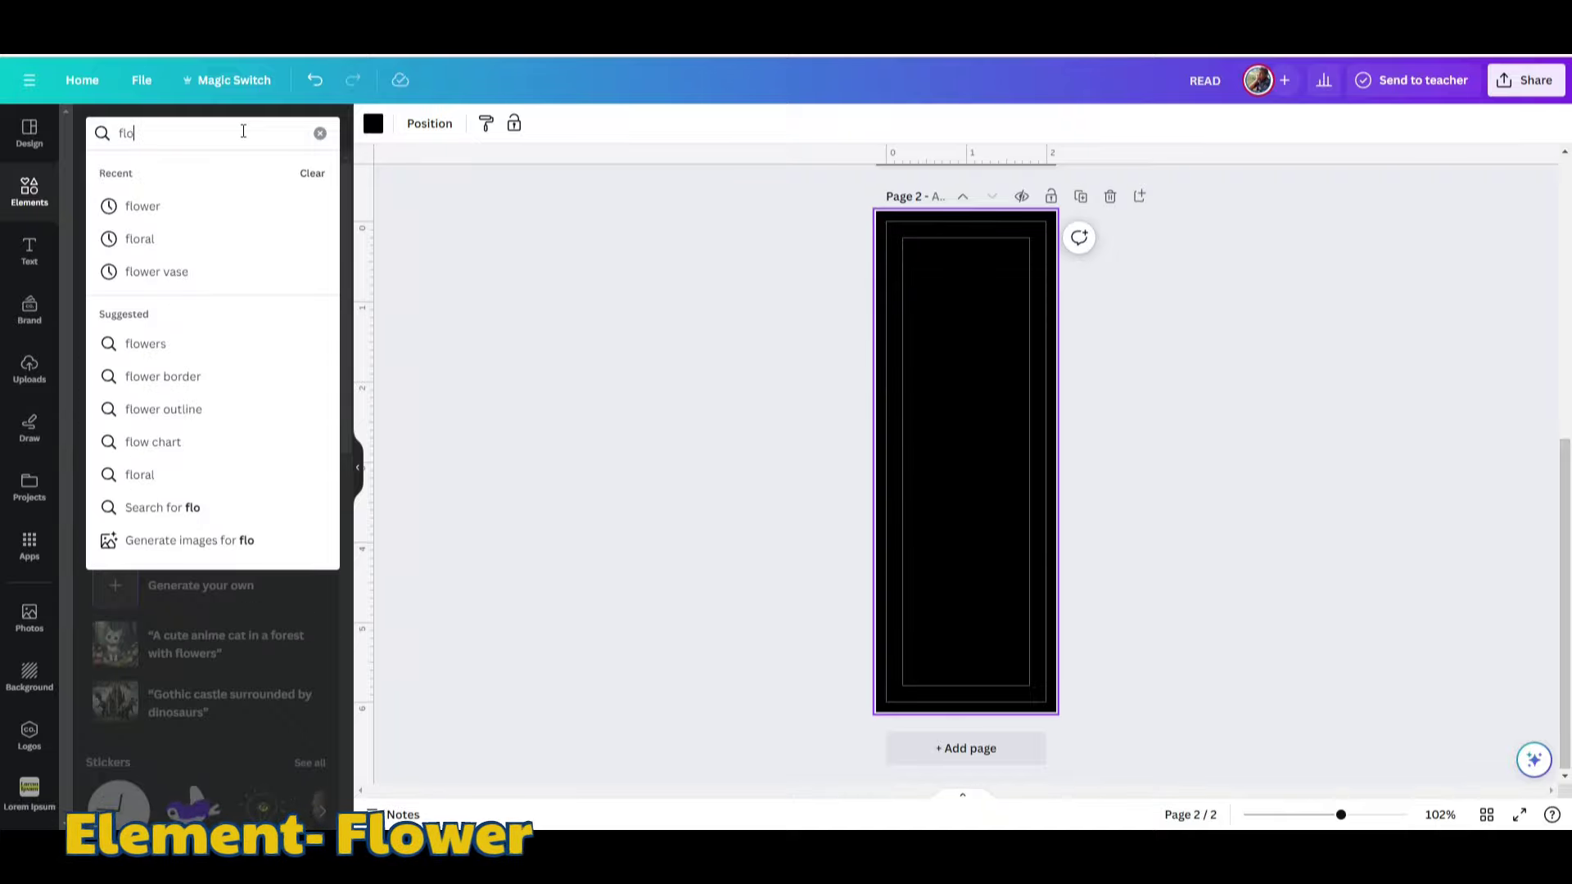
text(wer)
key(Return)
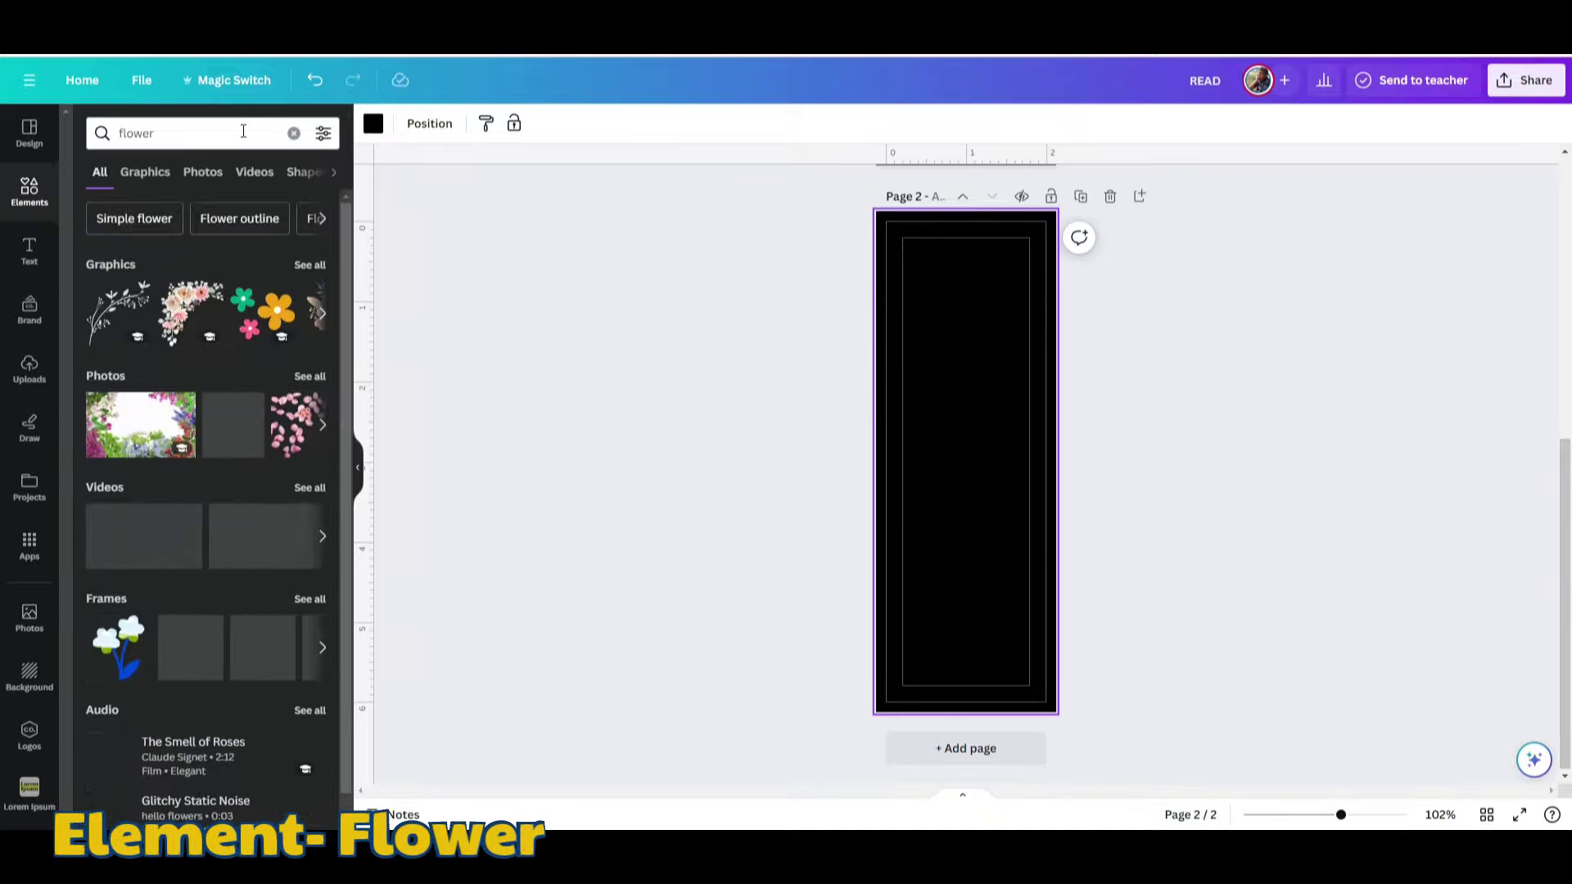
- Insert the hanging pink floral border graphic and enlarge it to span the full width along page 2's top edge
click(309, 264)
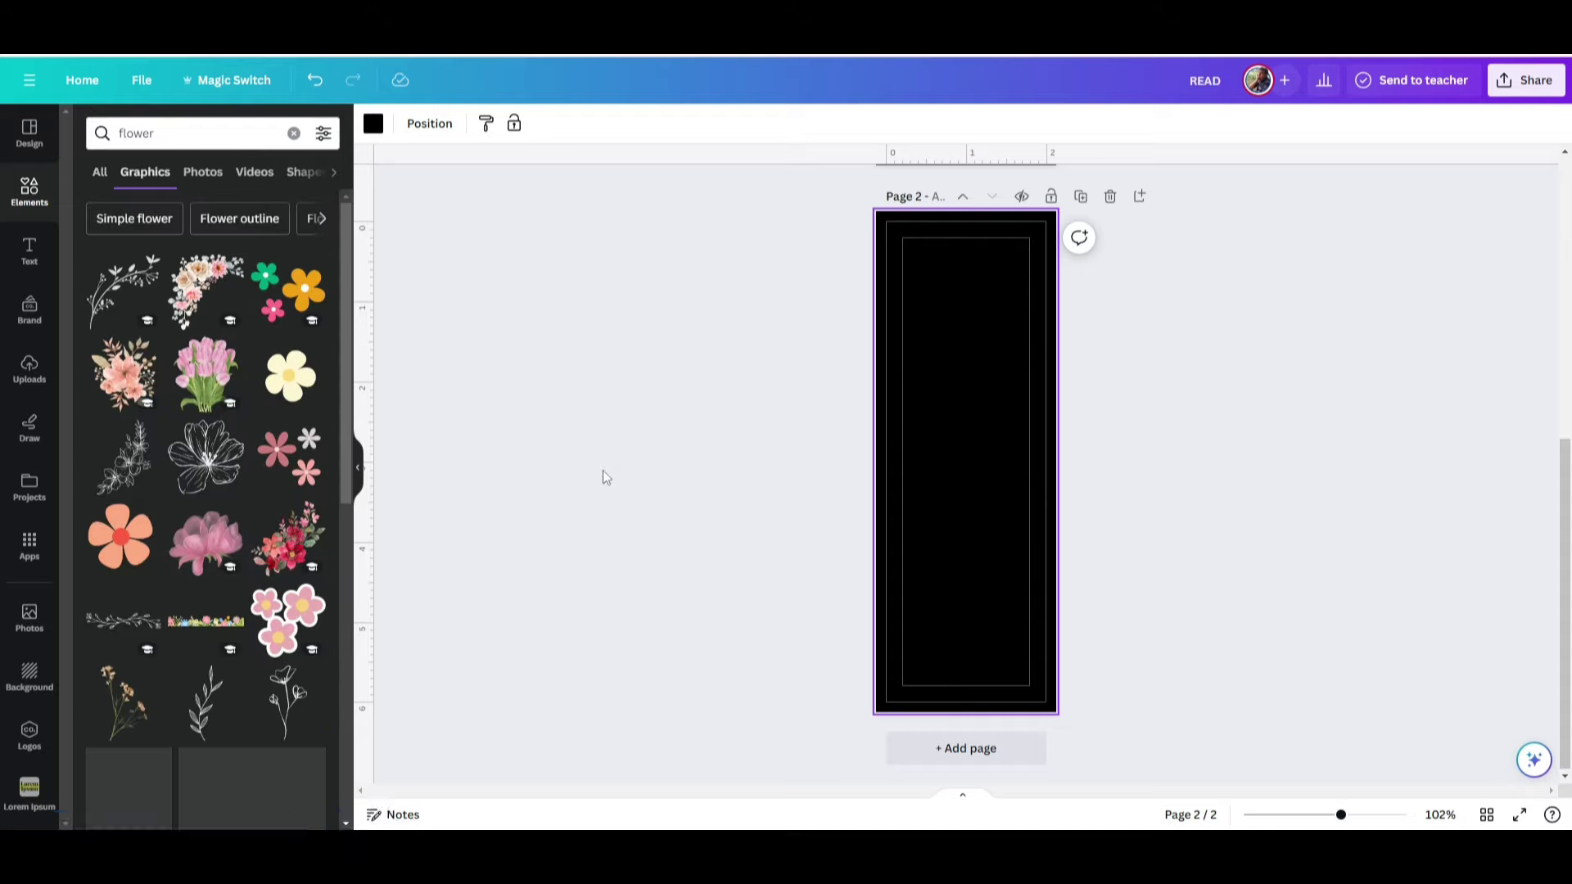
scroll(197, 569, down, 5)
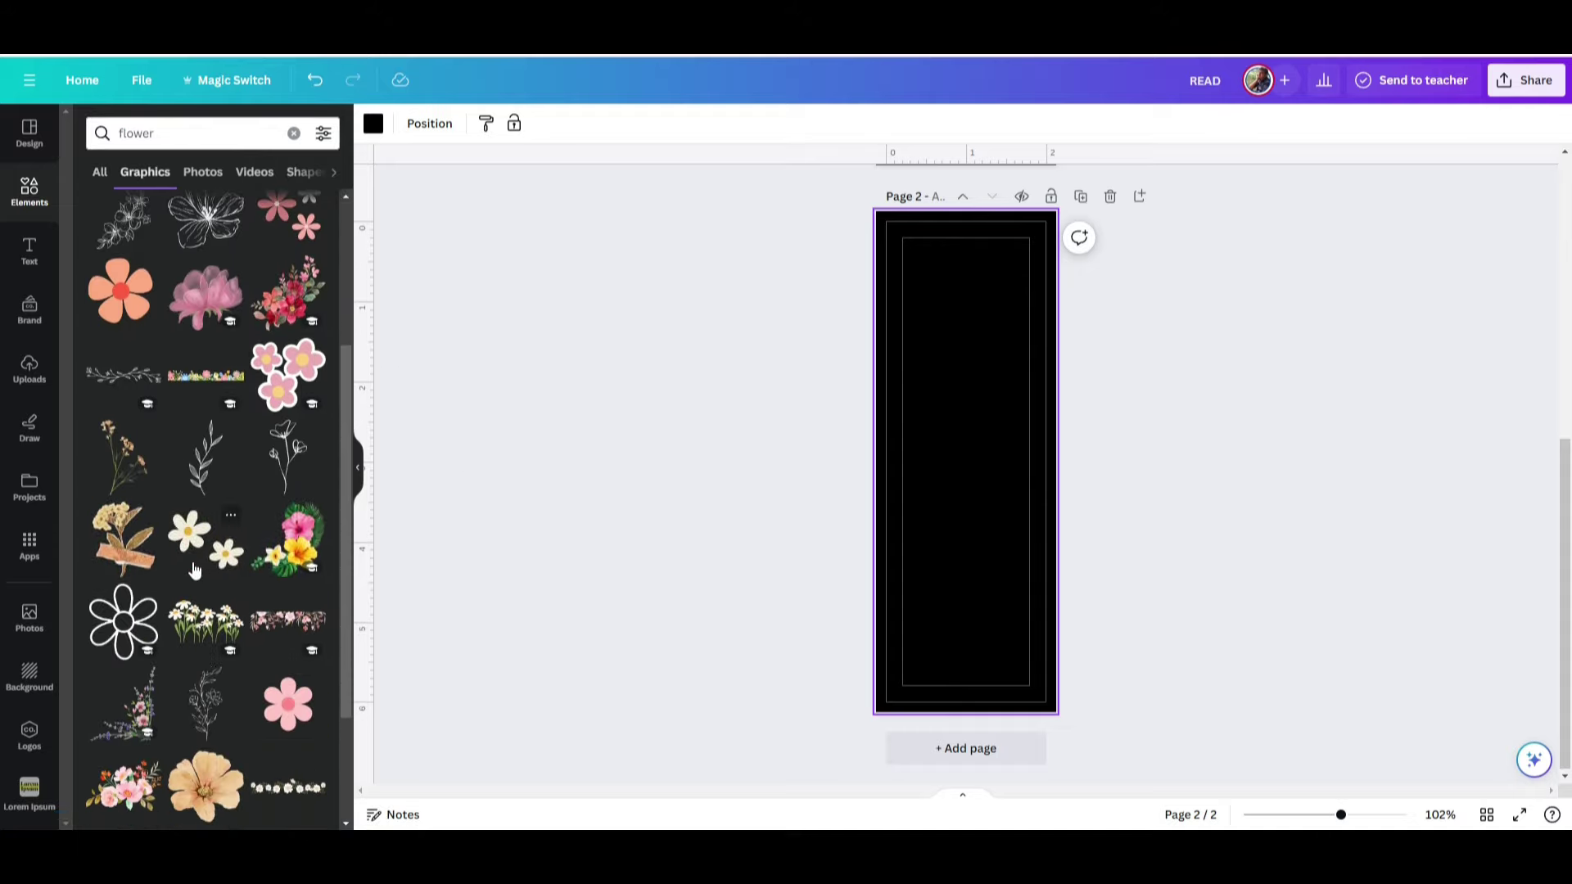
scroll(195, 571, down, 2)
click(274, 467)
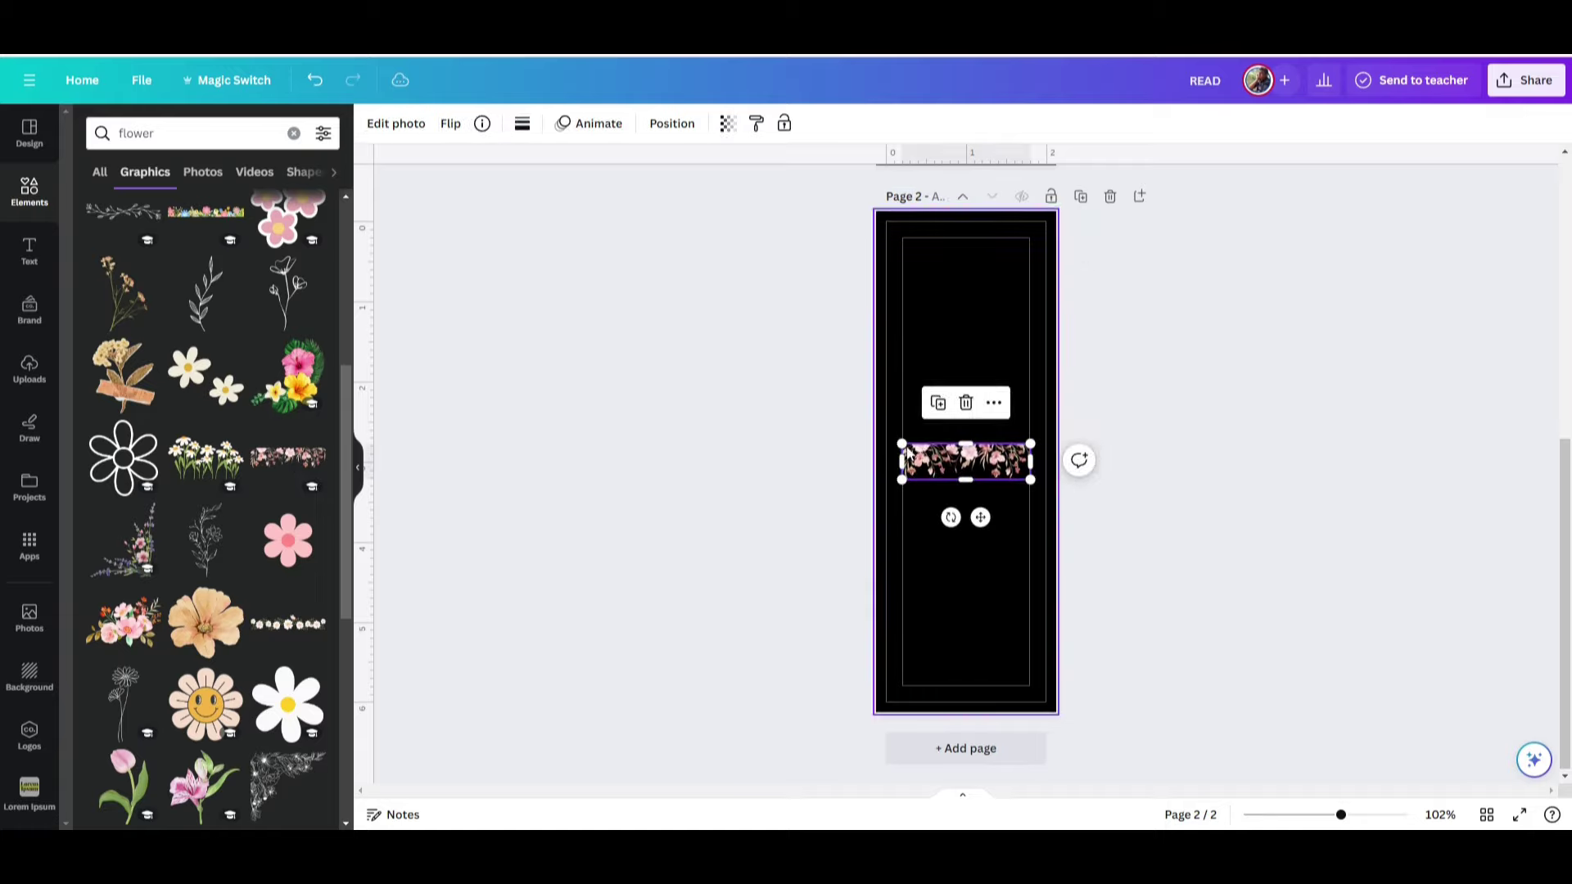
drag(948, 464, 1046, 275)
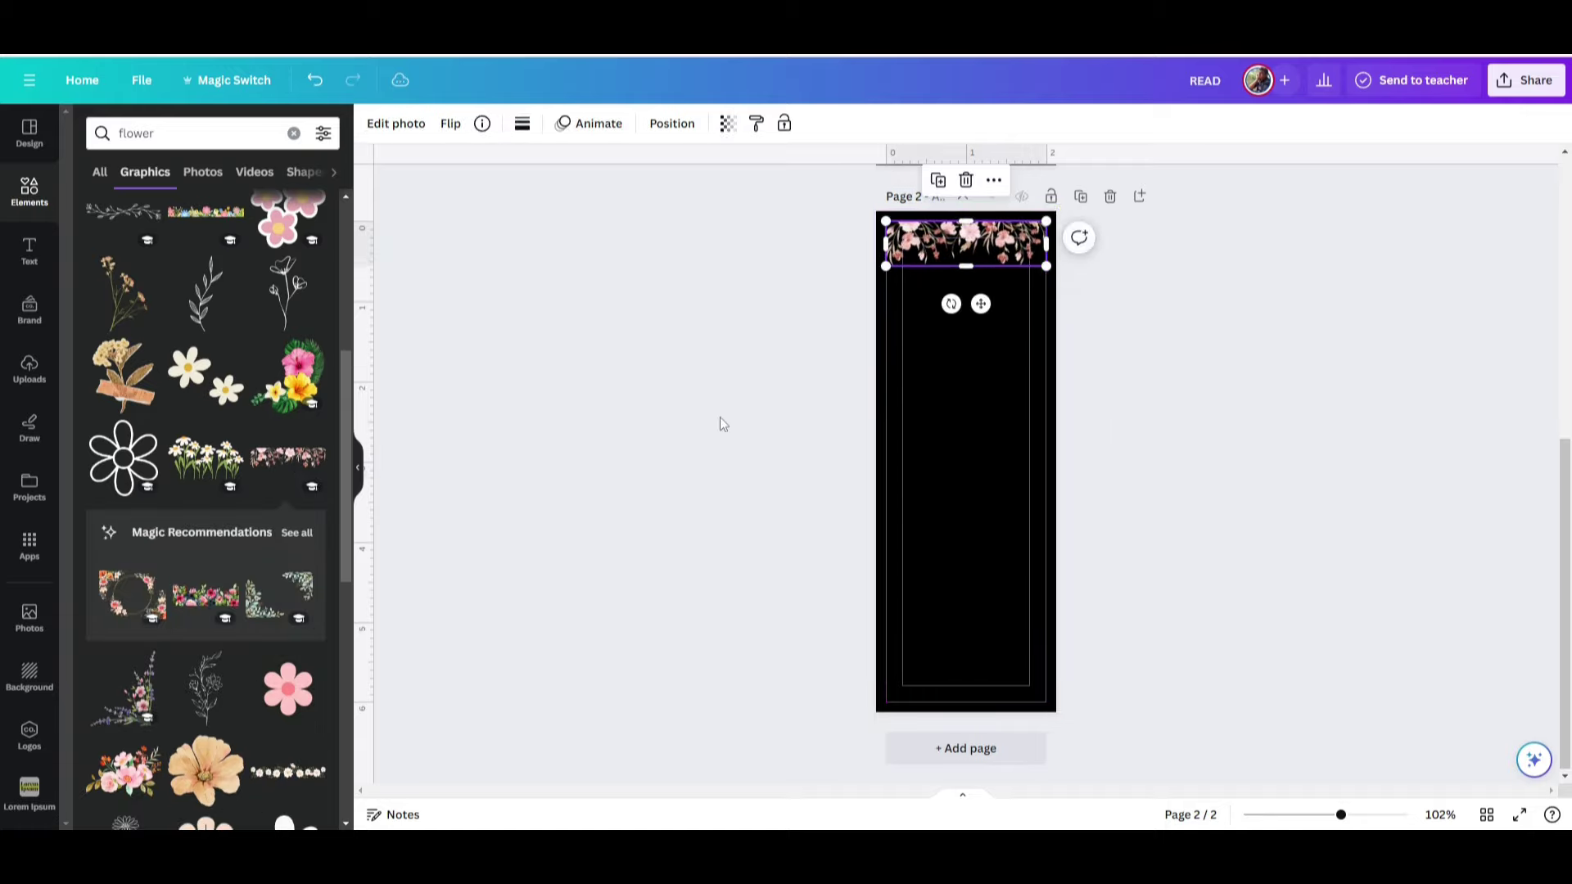
- Duplicate the floral border, flip the copy vertically and place it along page 2's bottom edge
click(696, 424)
click(966, 242)
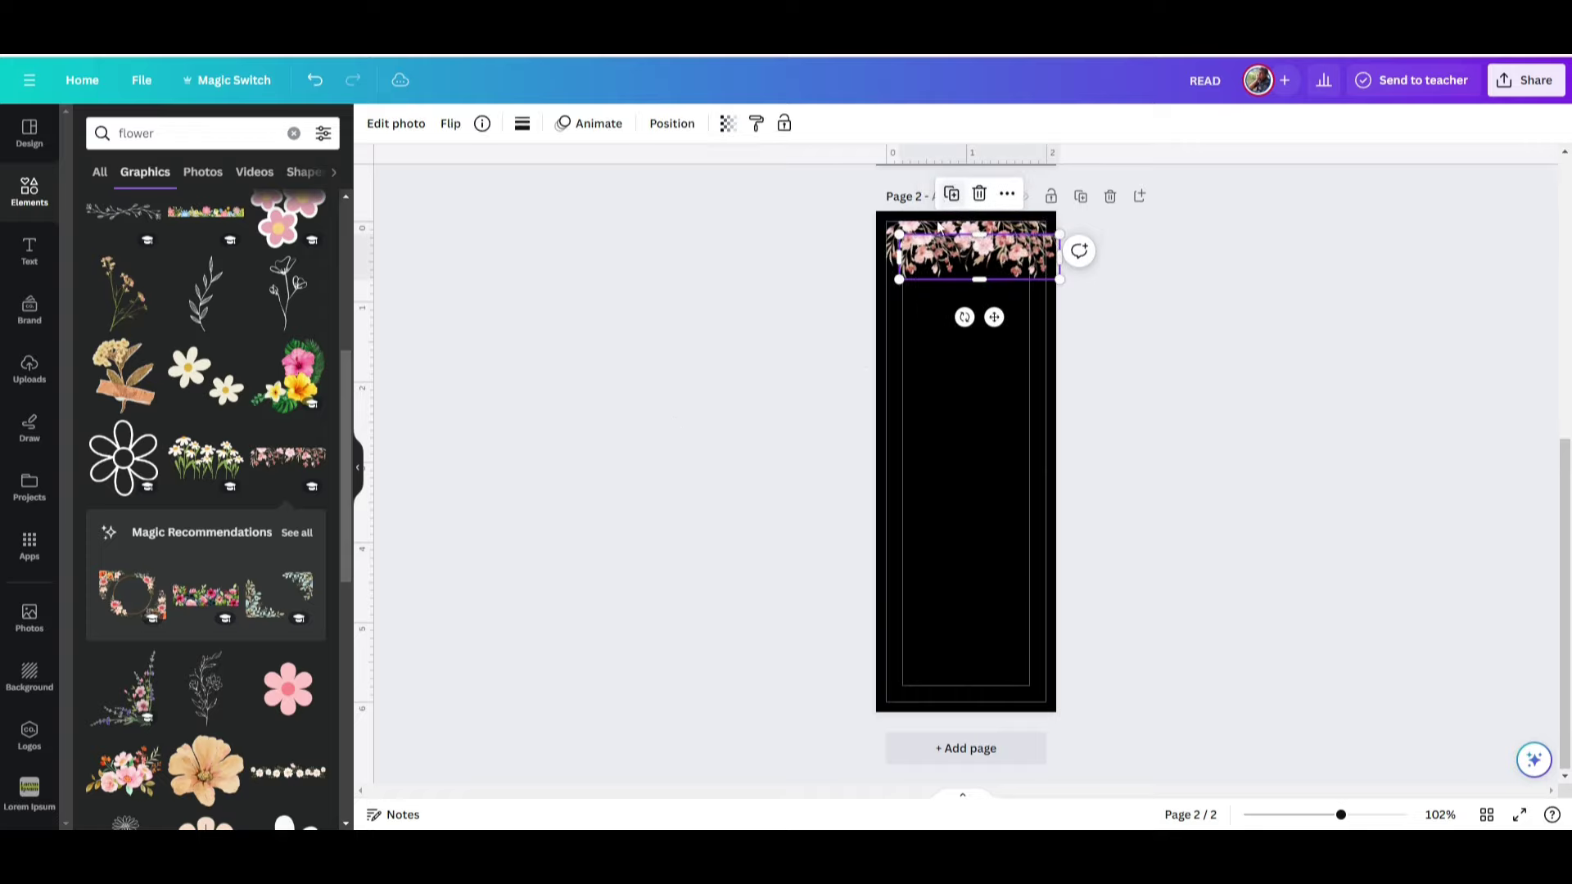
click(938, 180)
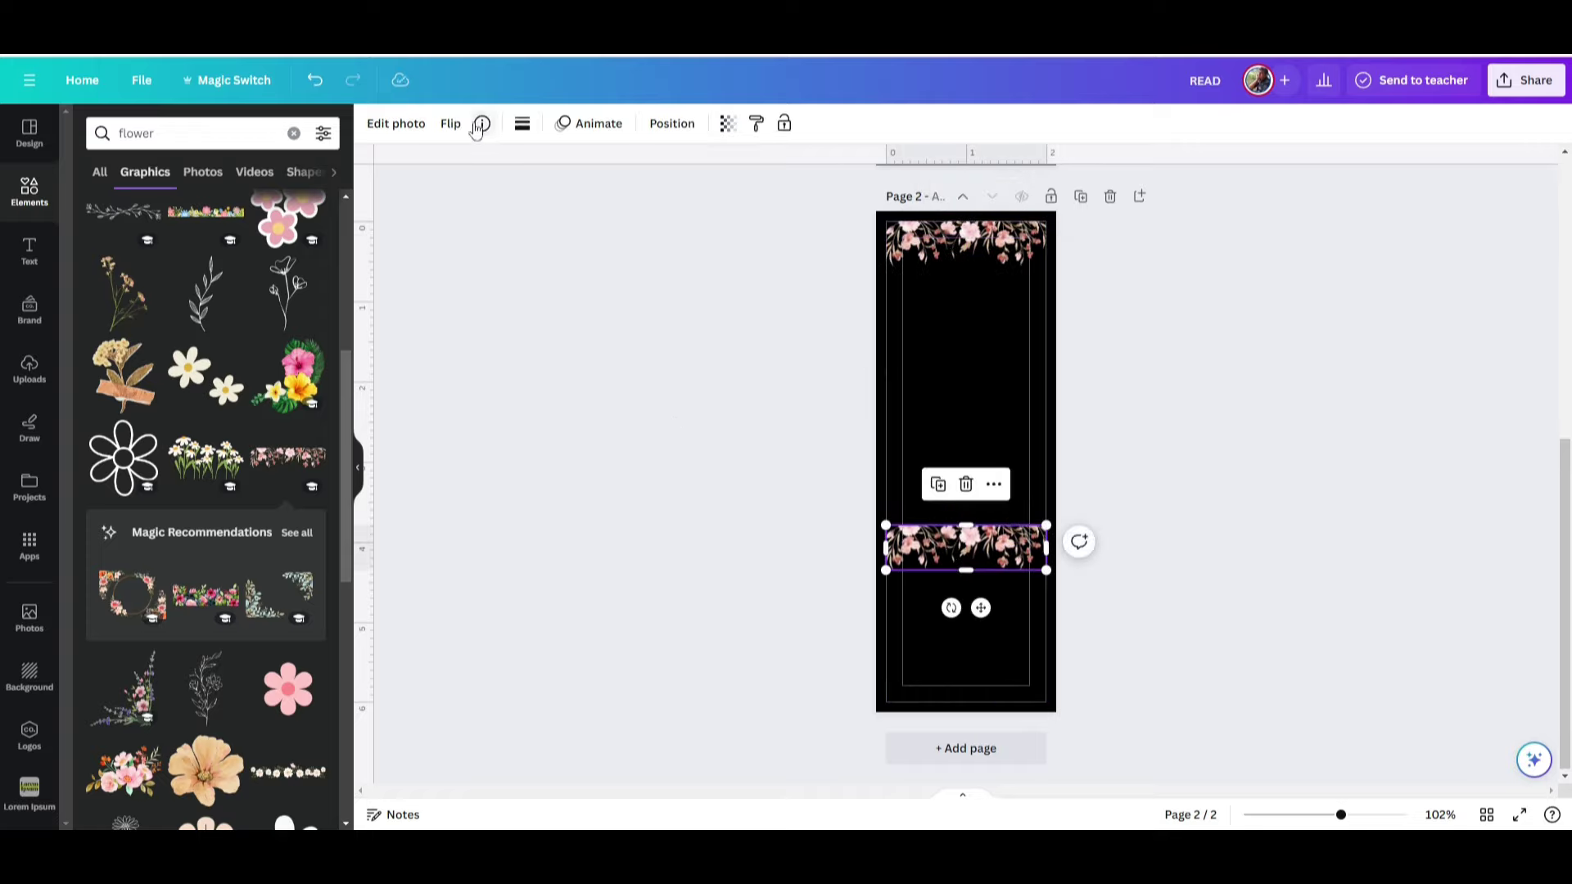
click(450, 123)
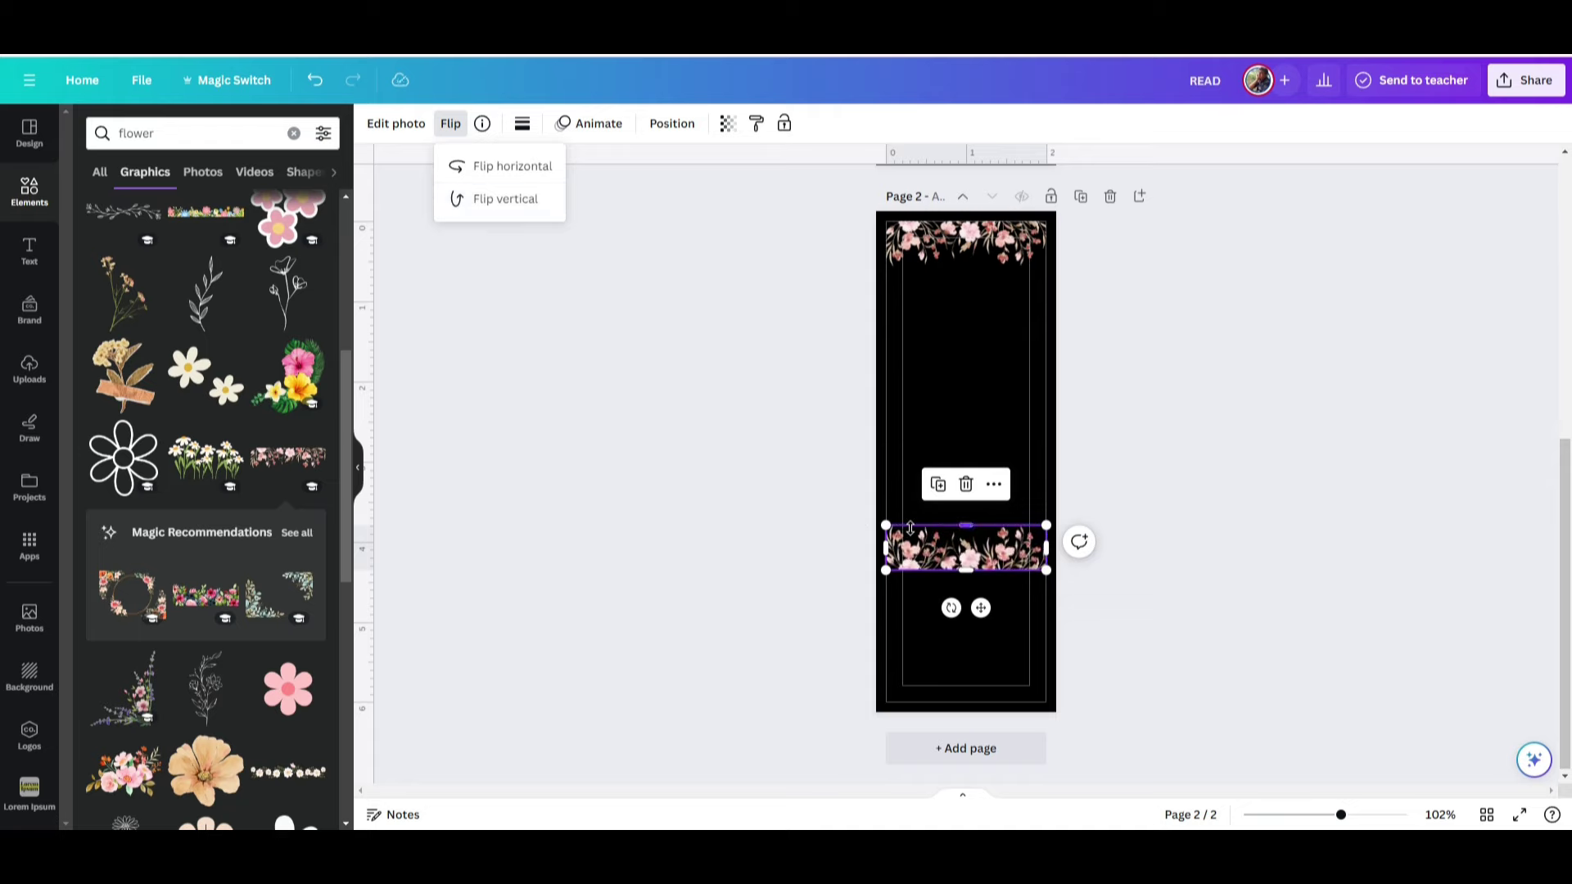
drag(955, 554, 956, 680)
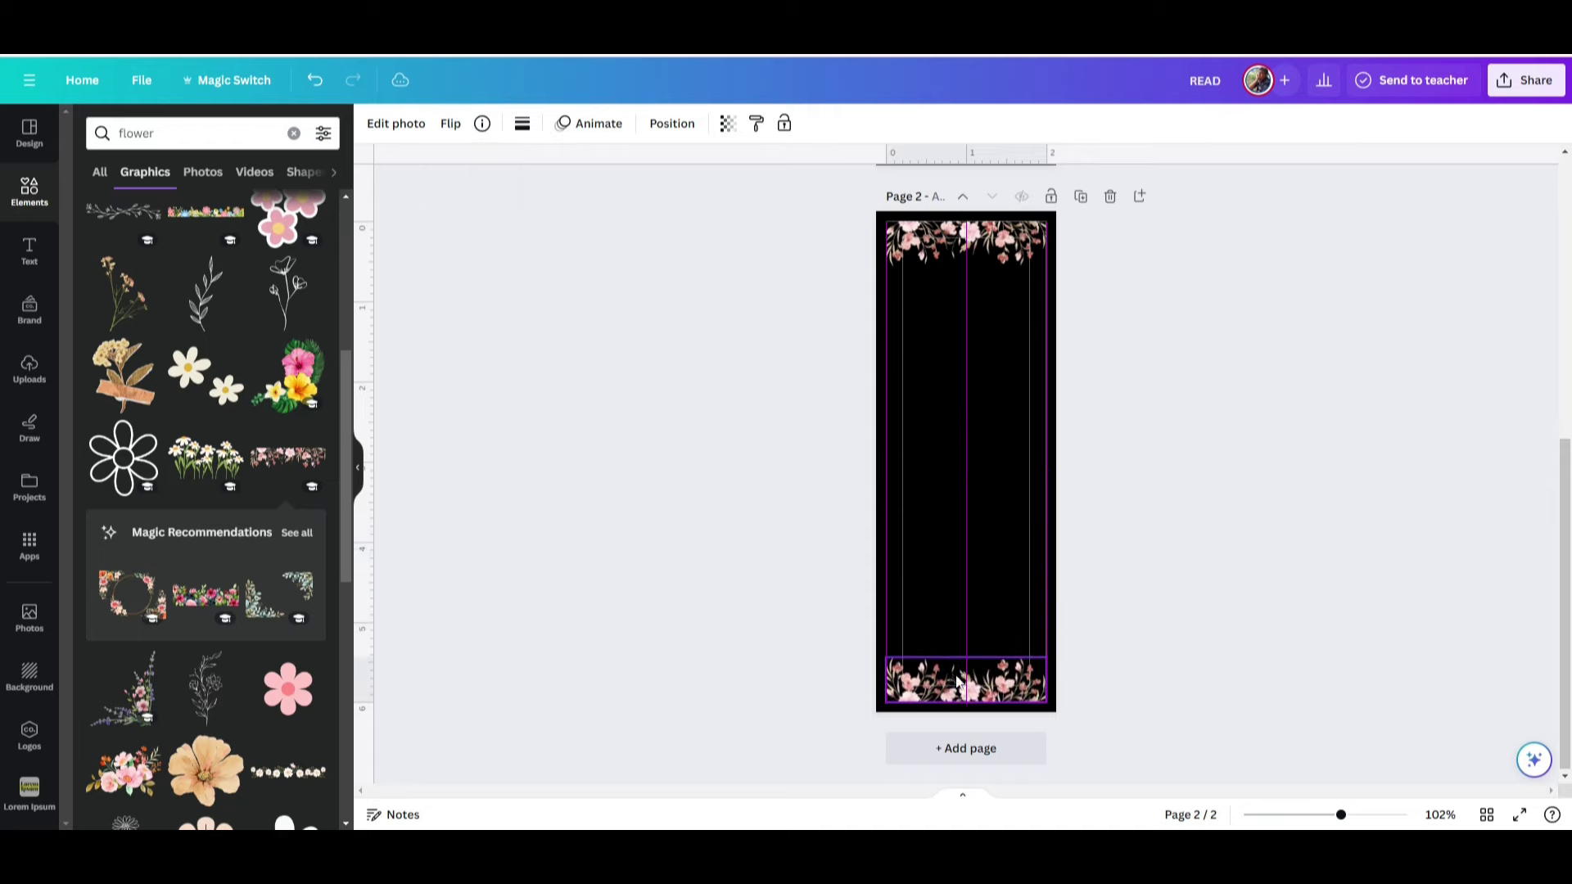
click(686, 620)
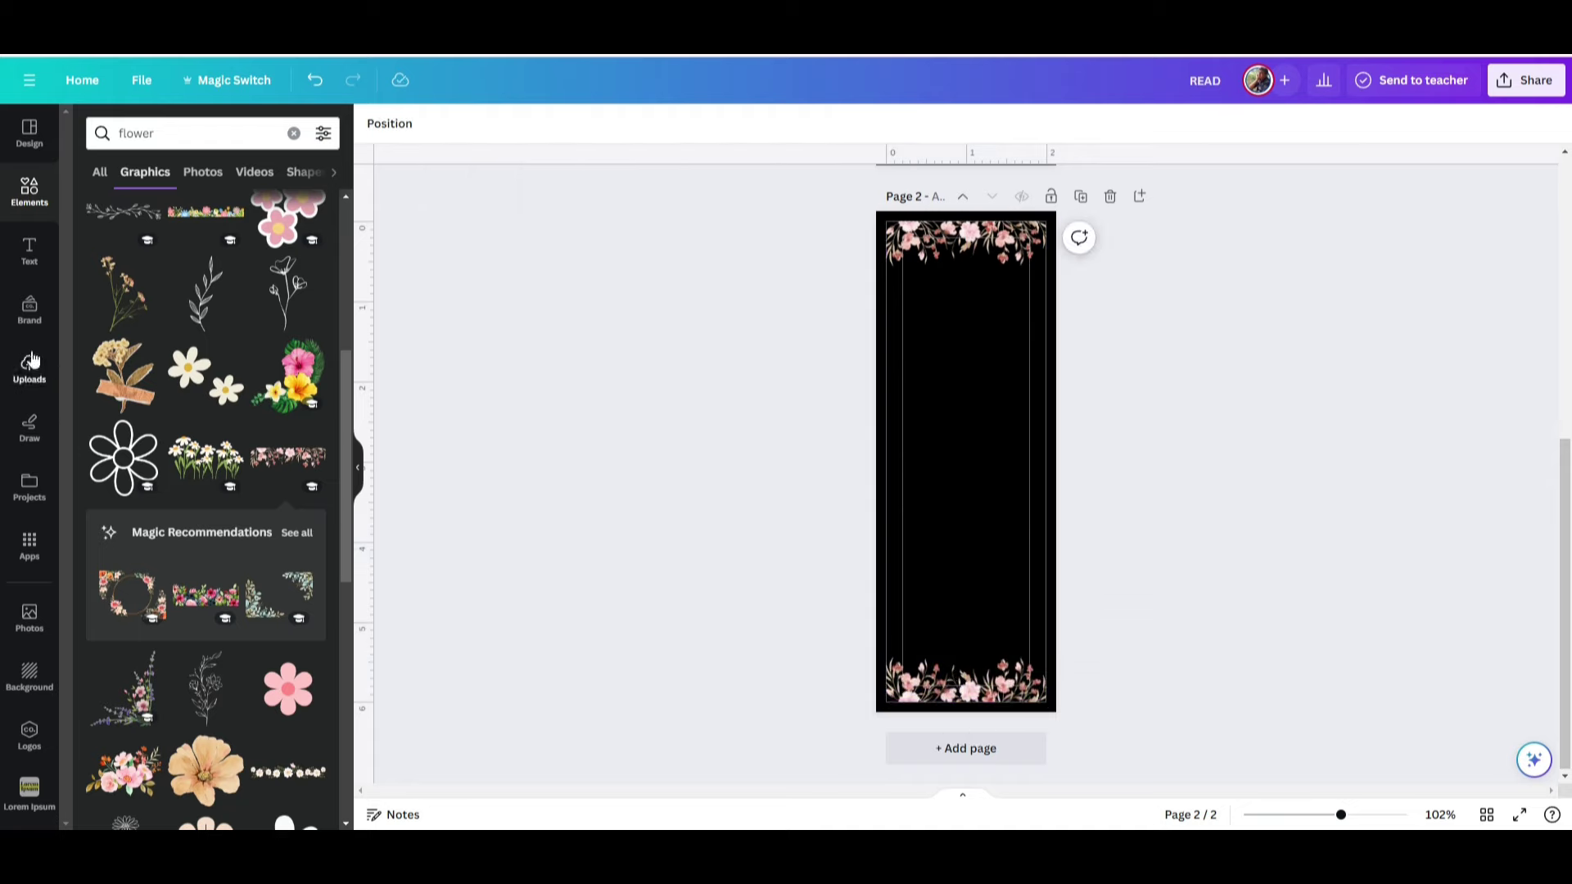
- Add a heading with the text "read" to the middle of page 2
click(30, 252)
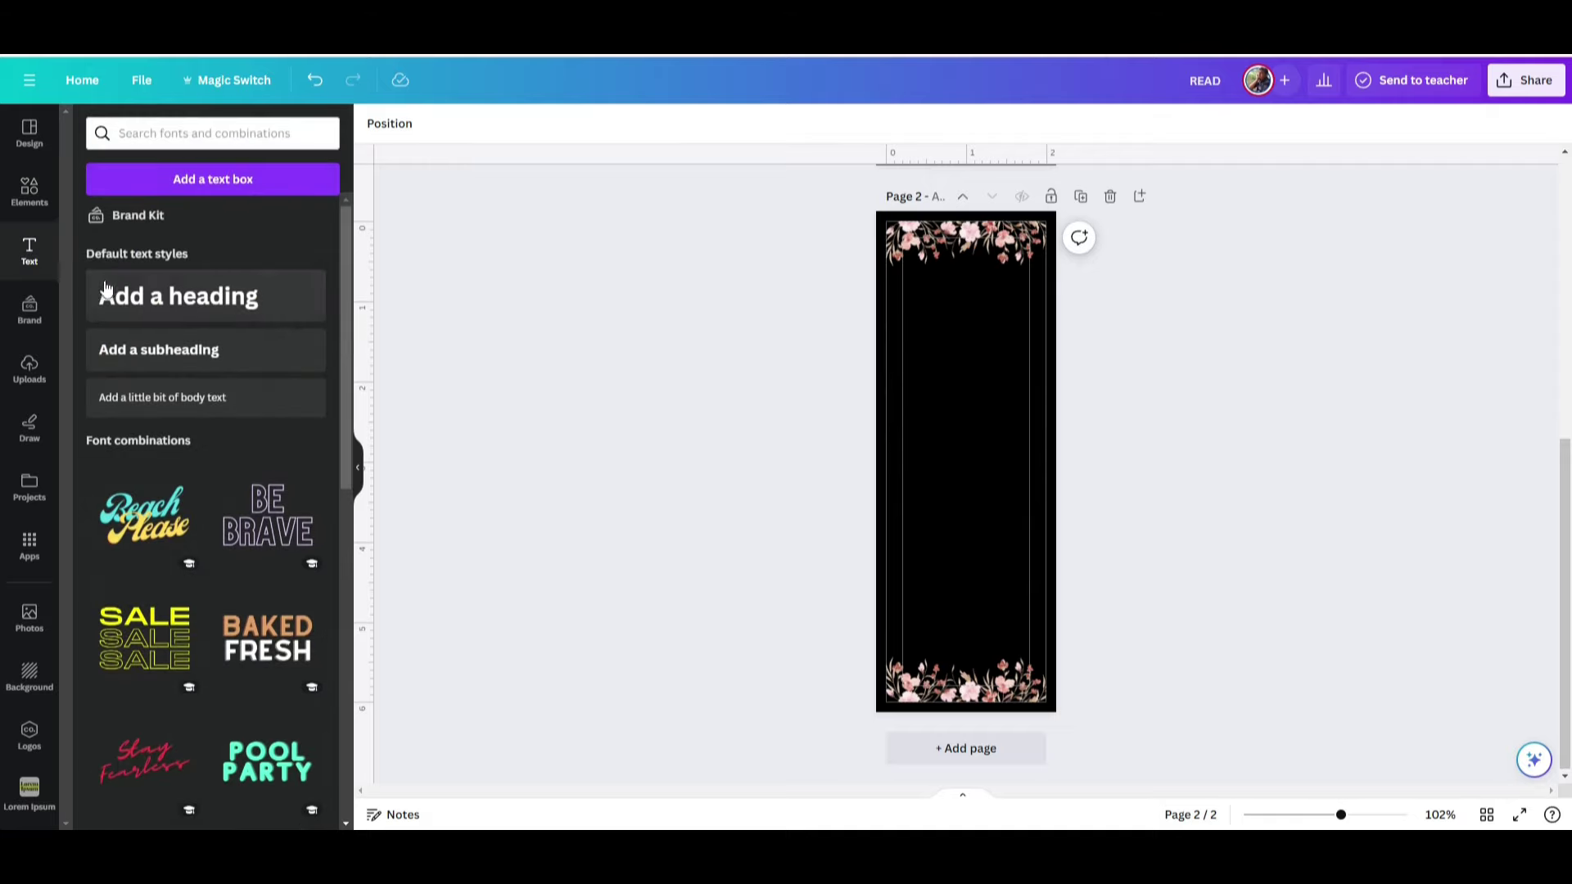
click(178, 299)
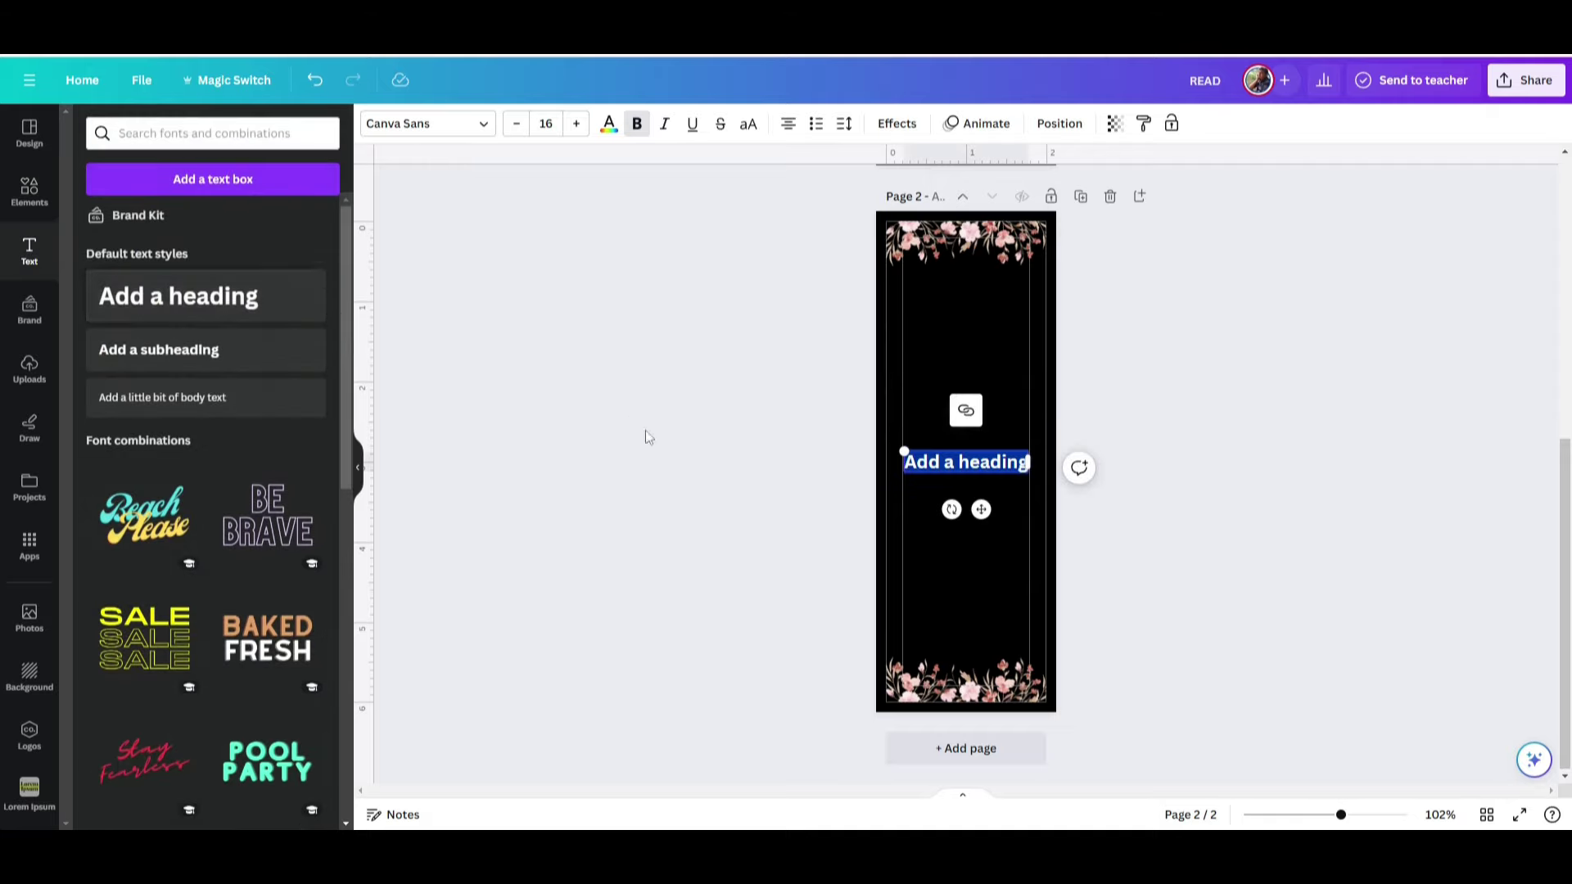
text(read)
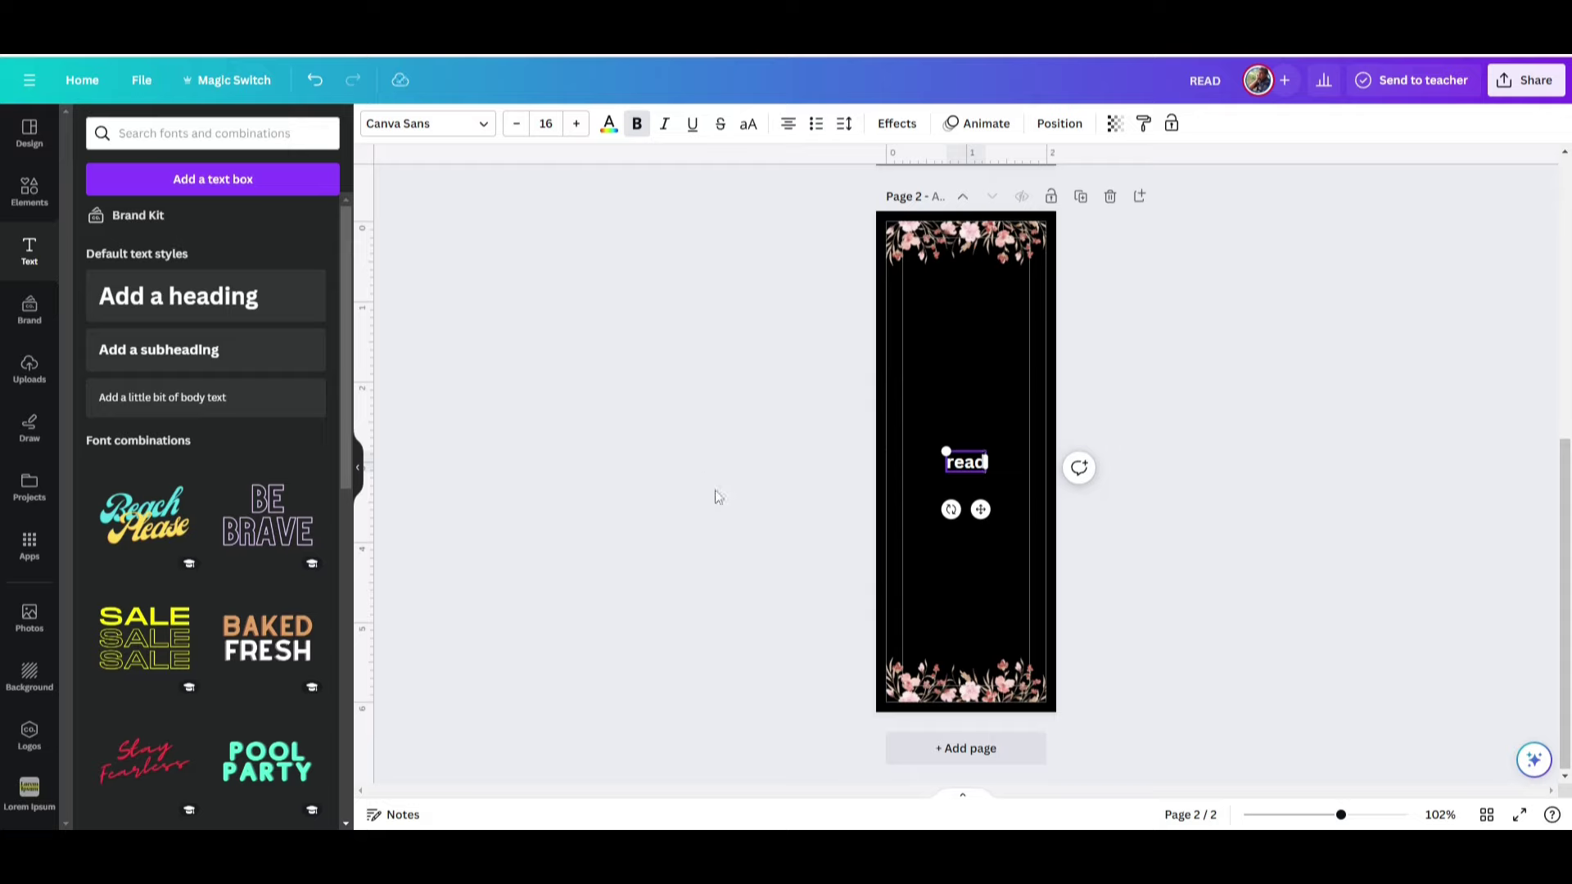
- Change the "read" heading in the middle of page 2 to uppercase letters
click(986, 488)
click(965, 462)
click(747, 126)
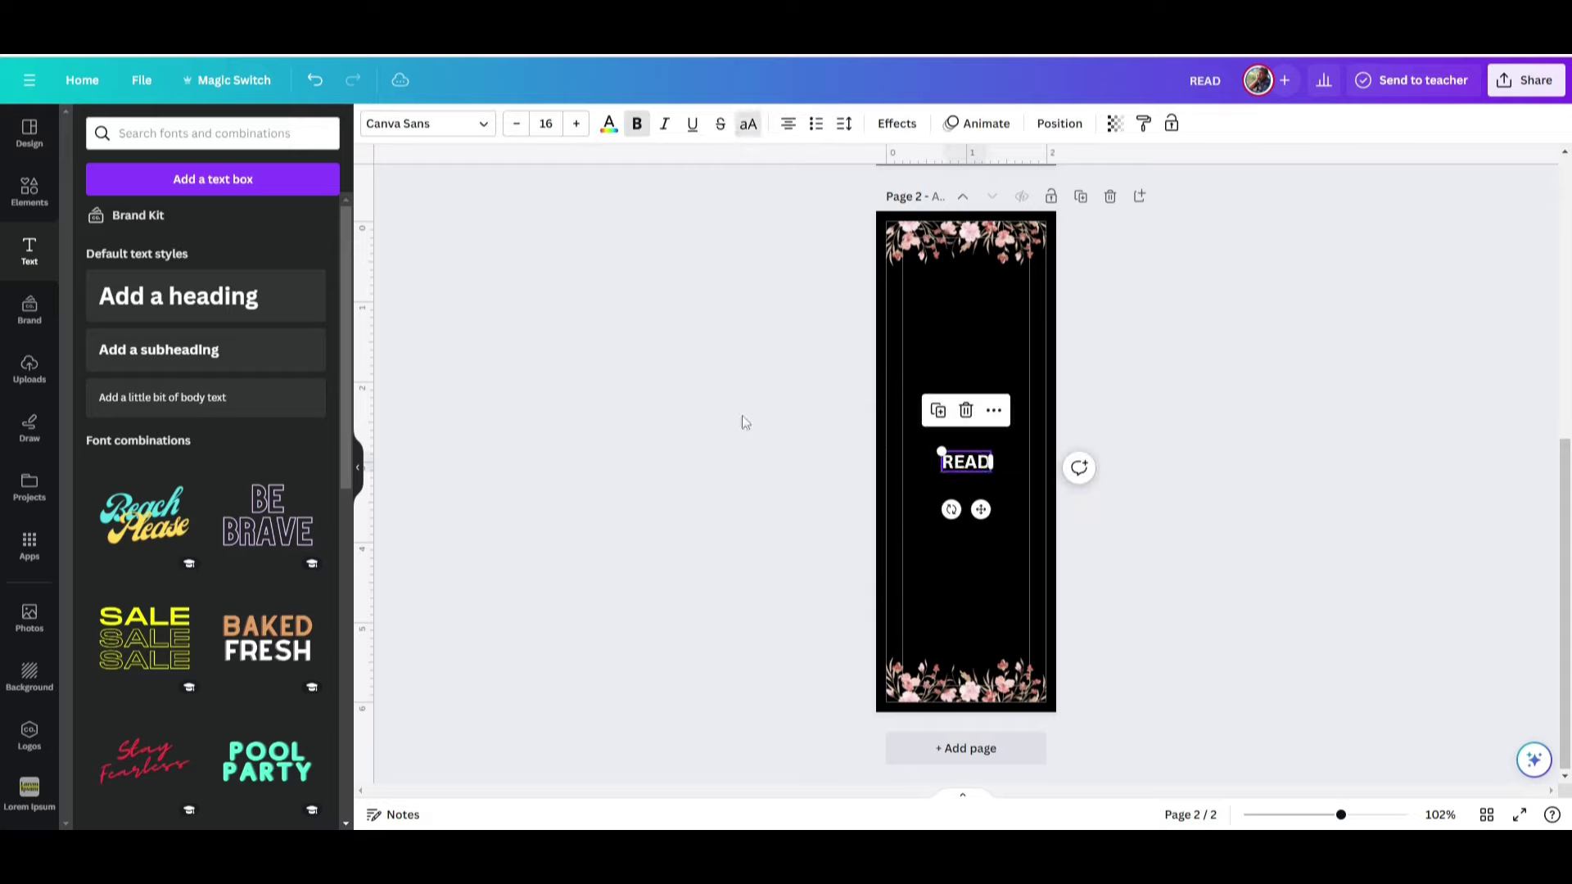
click(708, 410)
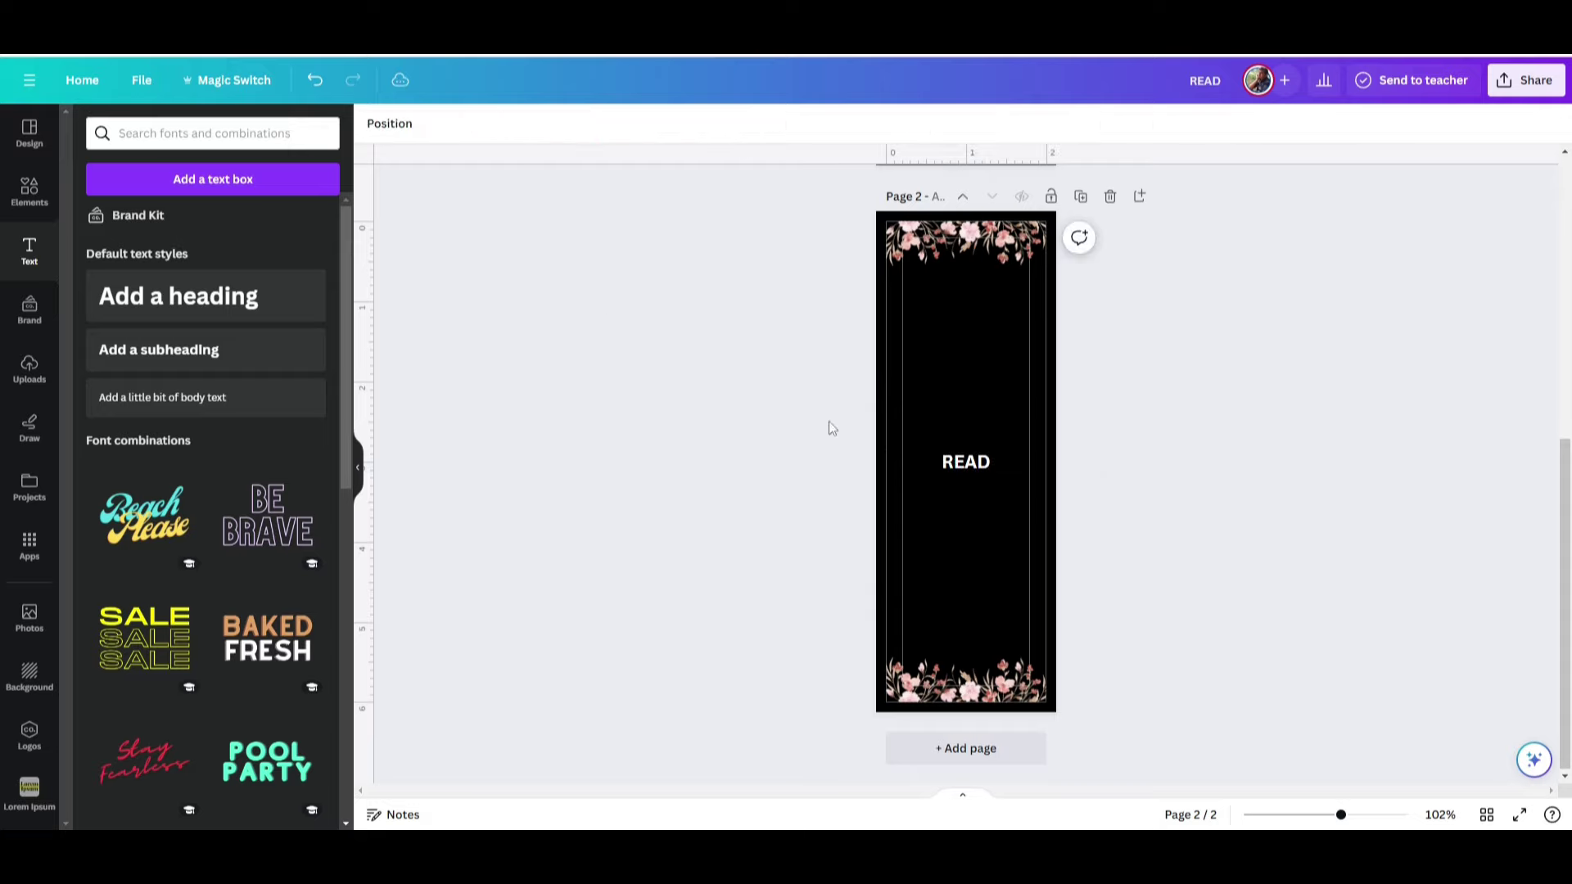
- Set the font of page 2's READ heading to Anton
click(967, 464)
click(483, 131)
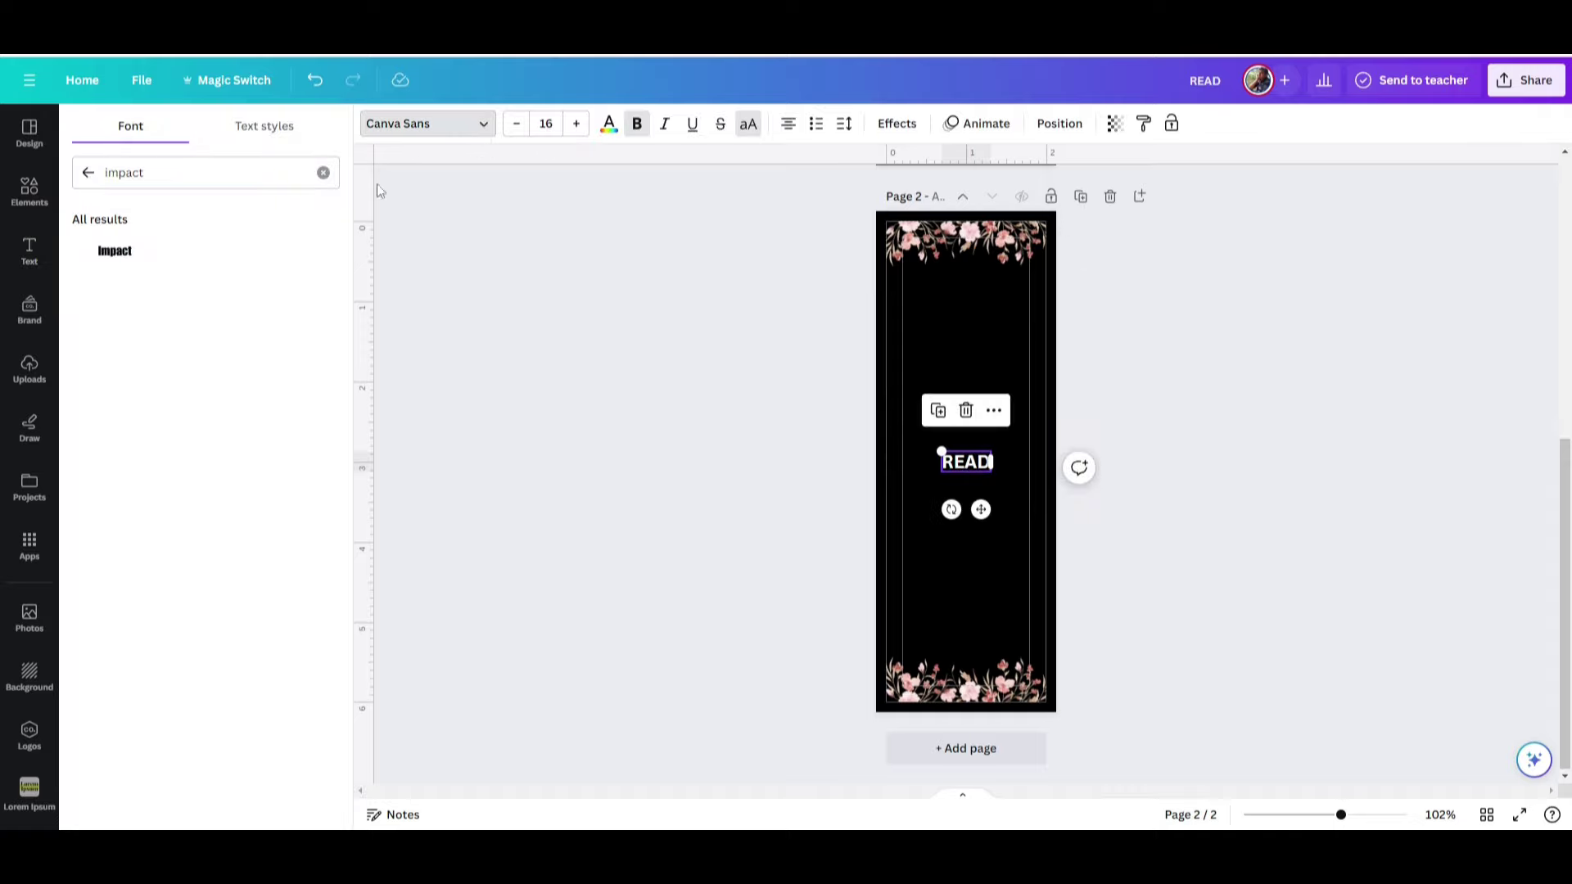
click(323, 173)
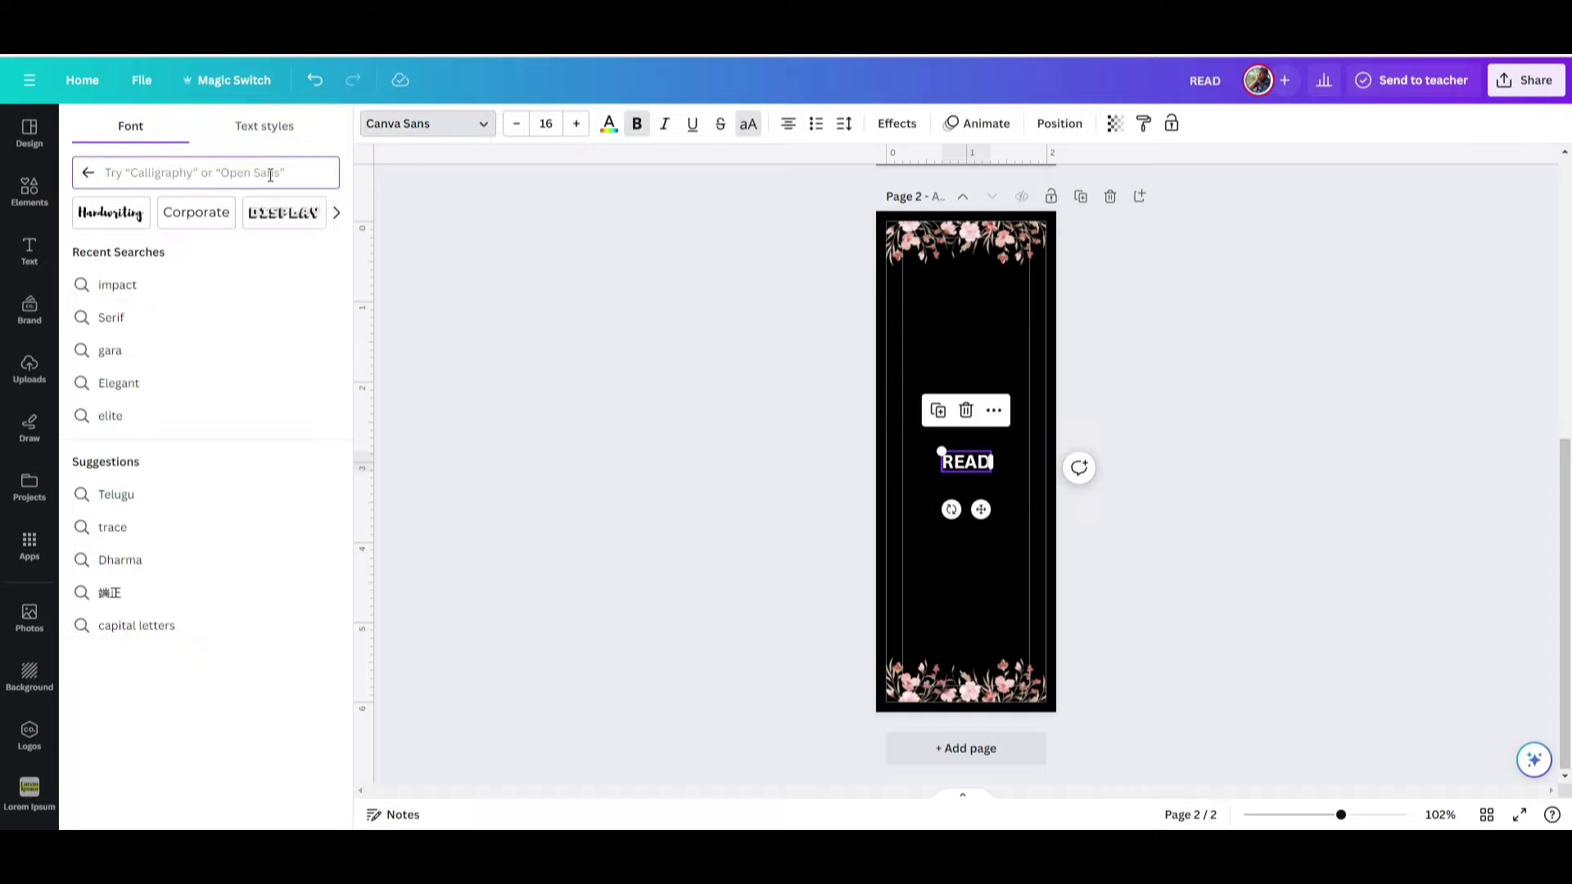
text(ANTON)
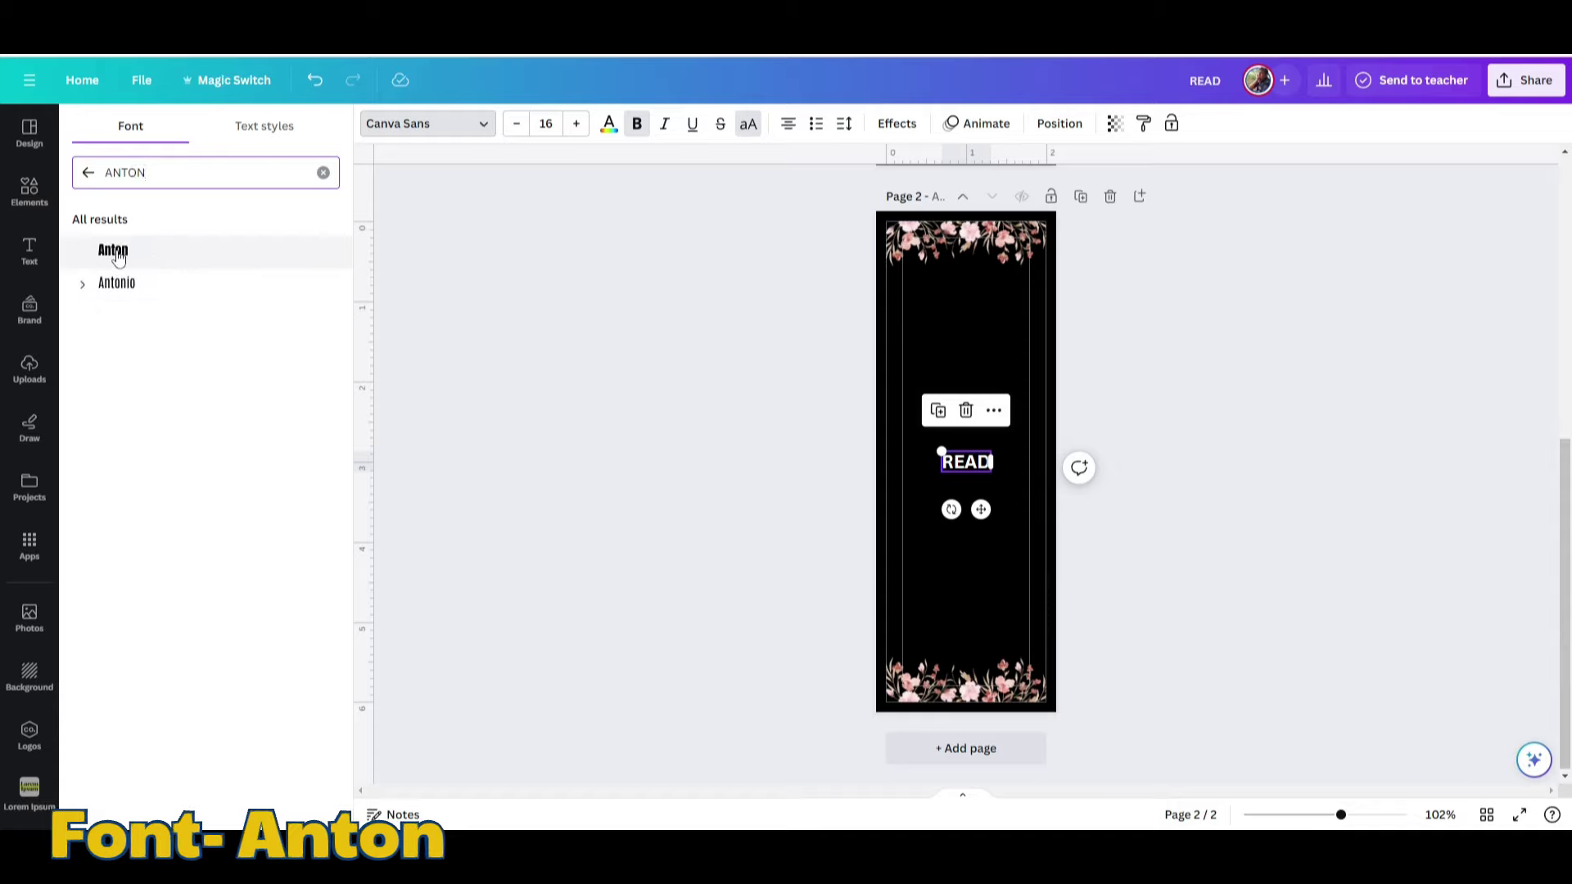
click(113, 251)
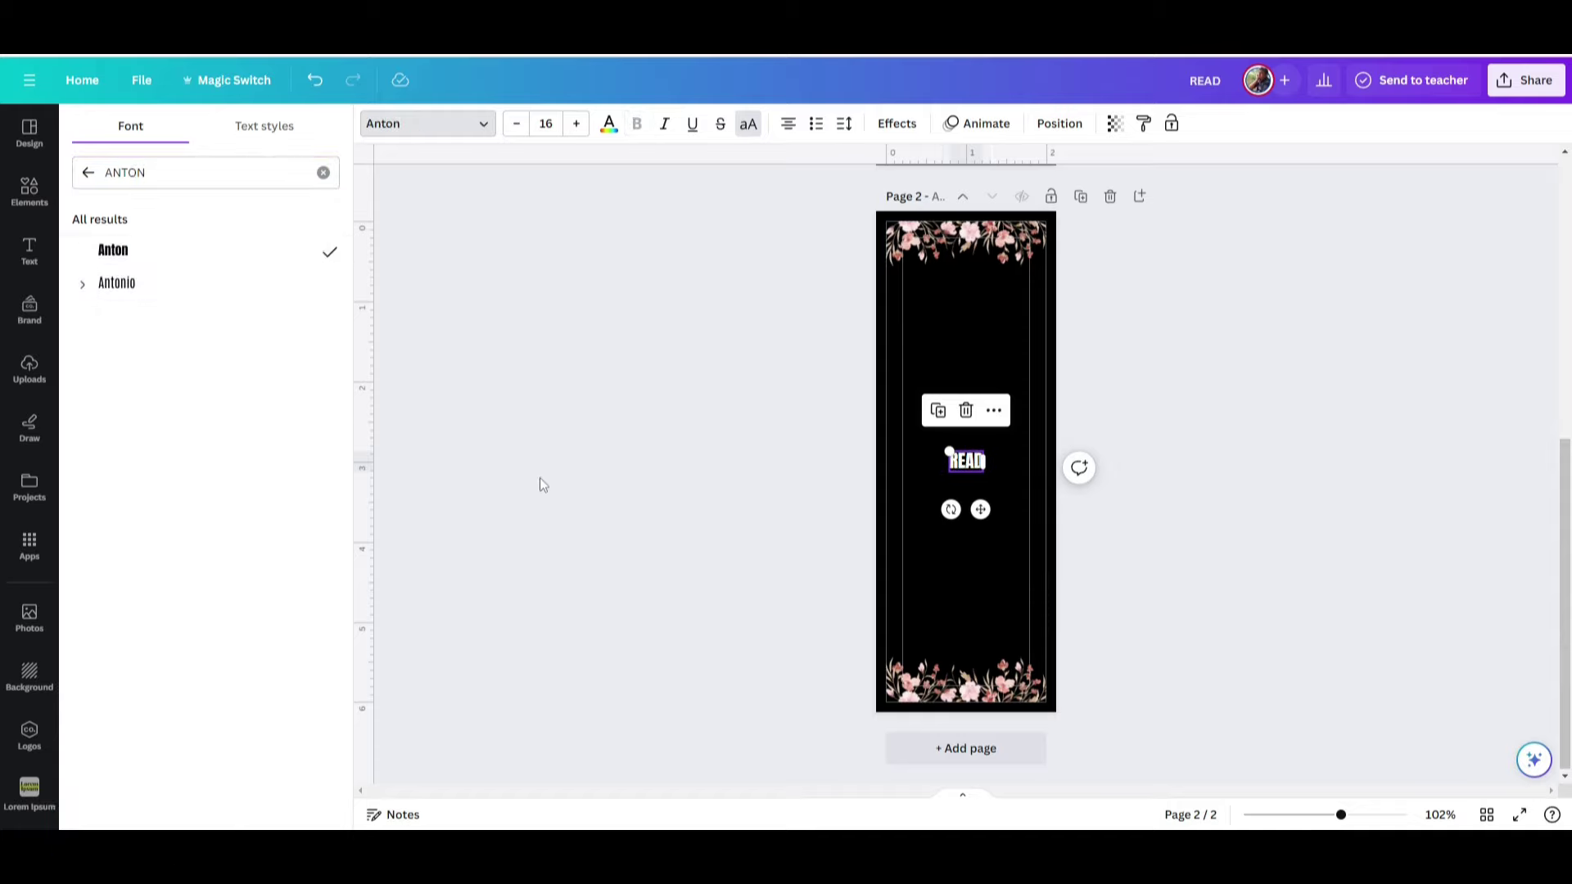
- Rotate the READ heading to -90° so it reads upwards, and enlarge it to about size 99.4 between the inner margins
drag(951, 510, 901, 565)
click(952, 483)
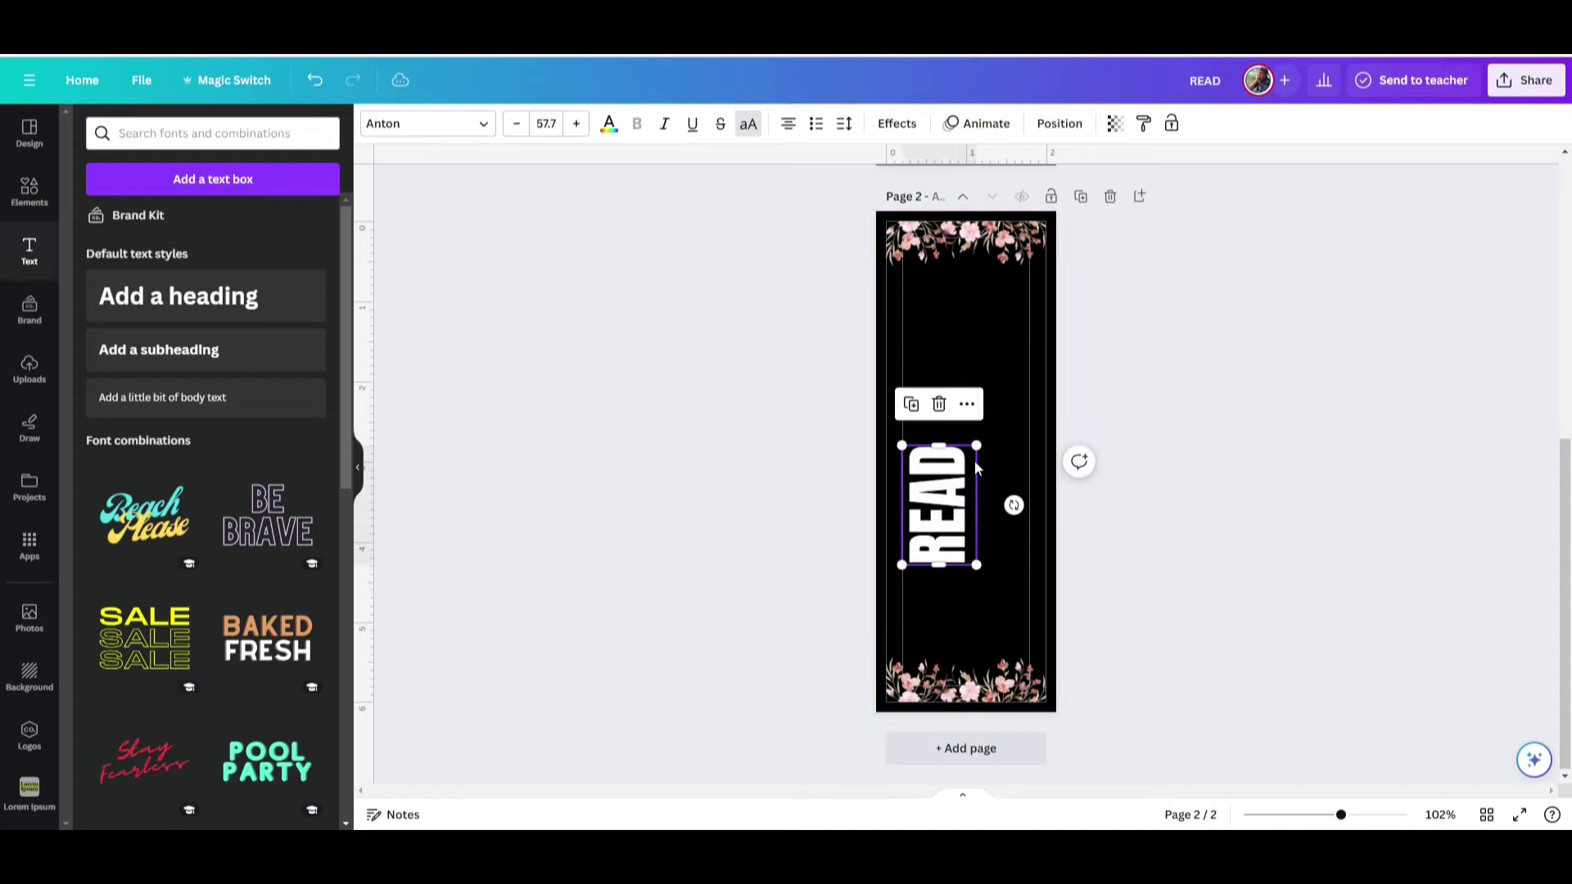
drag(978, 446, 1070, 386)
click(742, 474)
click(1002, 475)
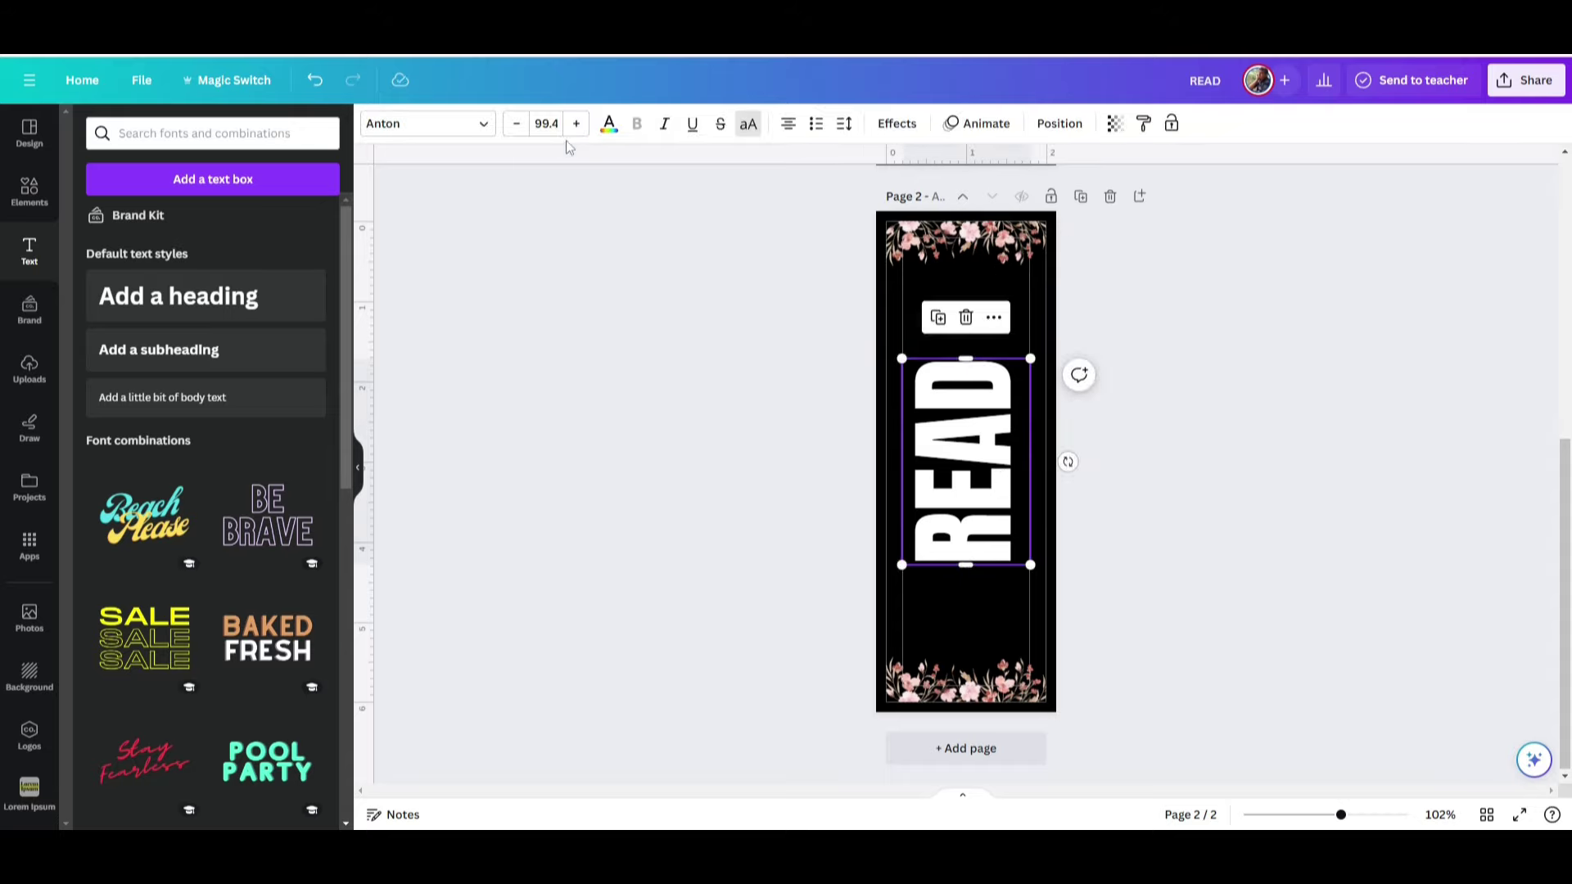
- Recolor the READ heading with the tan photo color of the floral graphic and widen its letter spacing
click(614, 125)
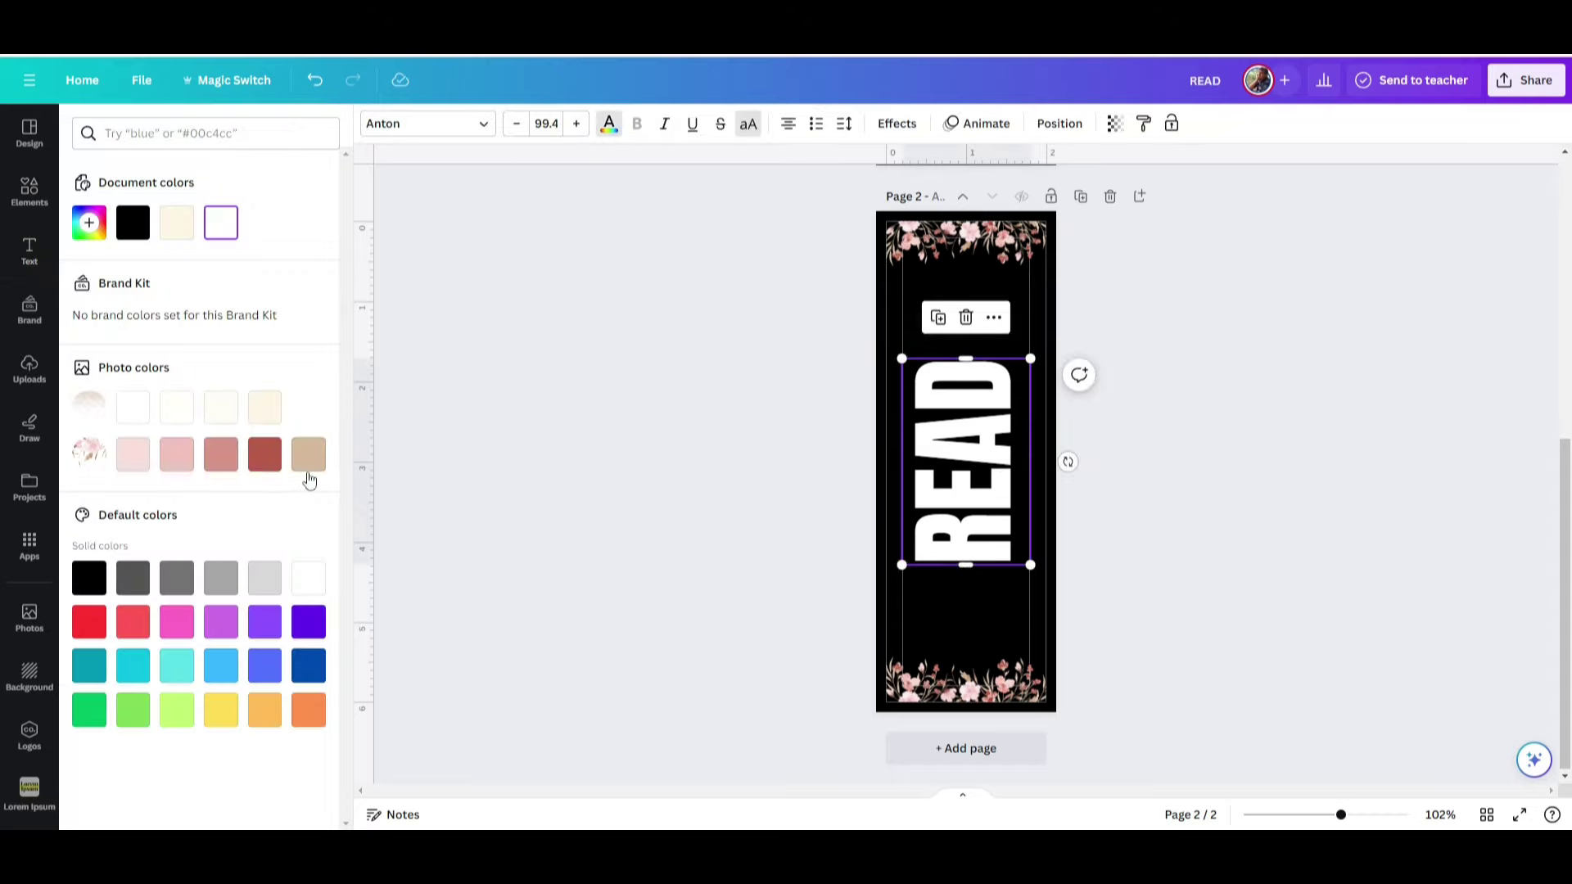
click(309, 458)
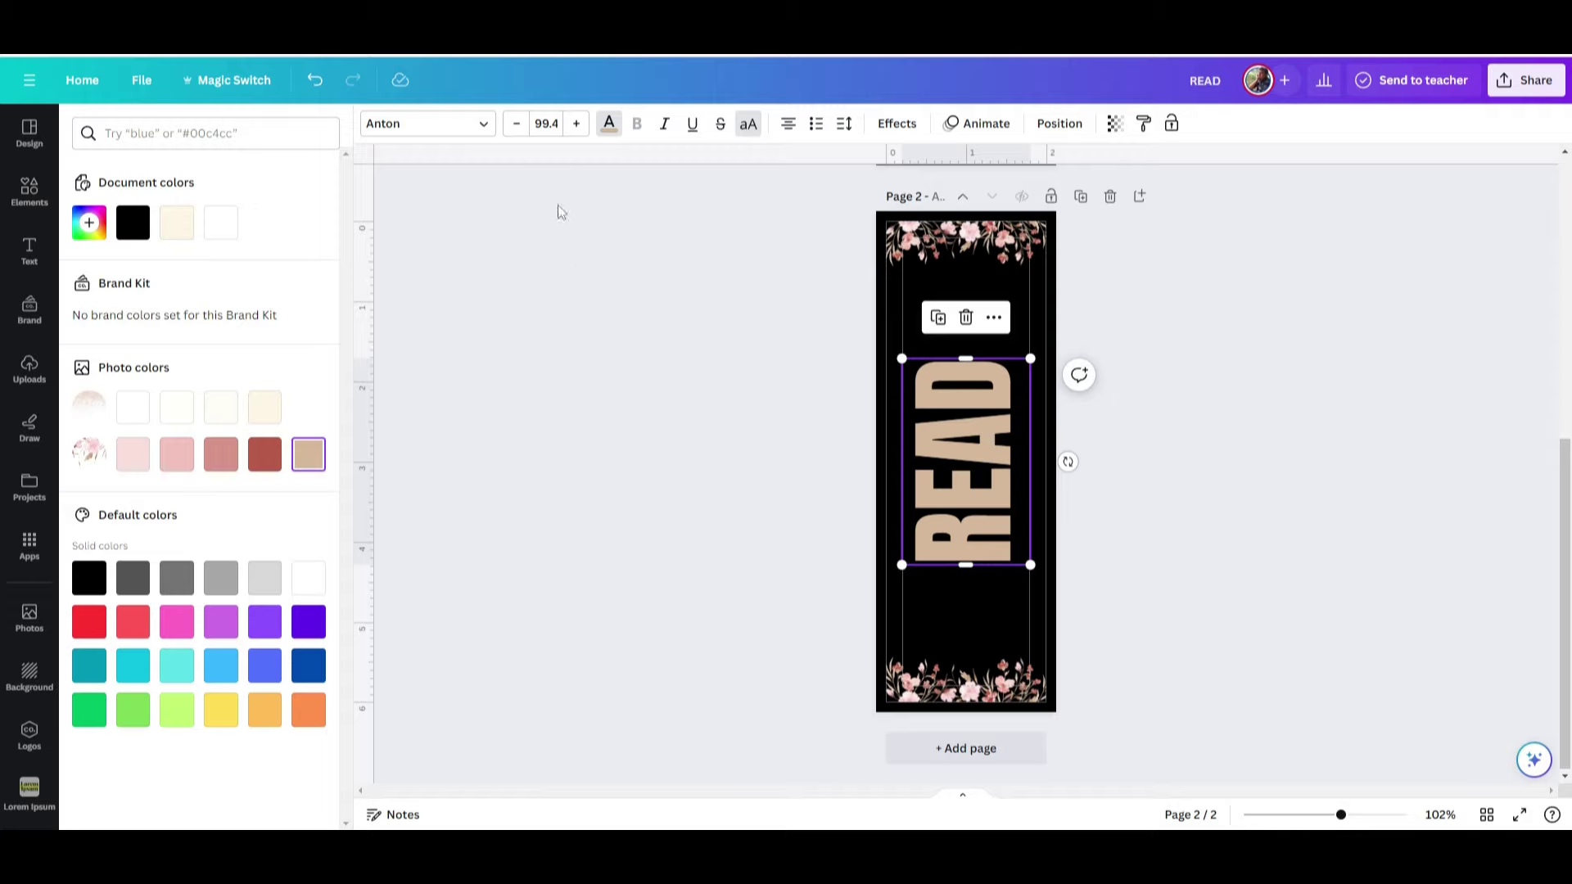
click(844, 124)
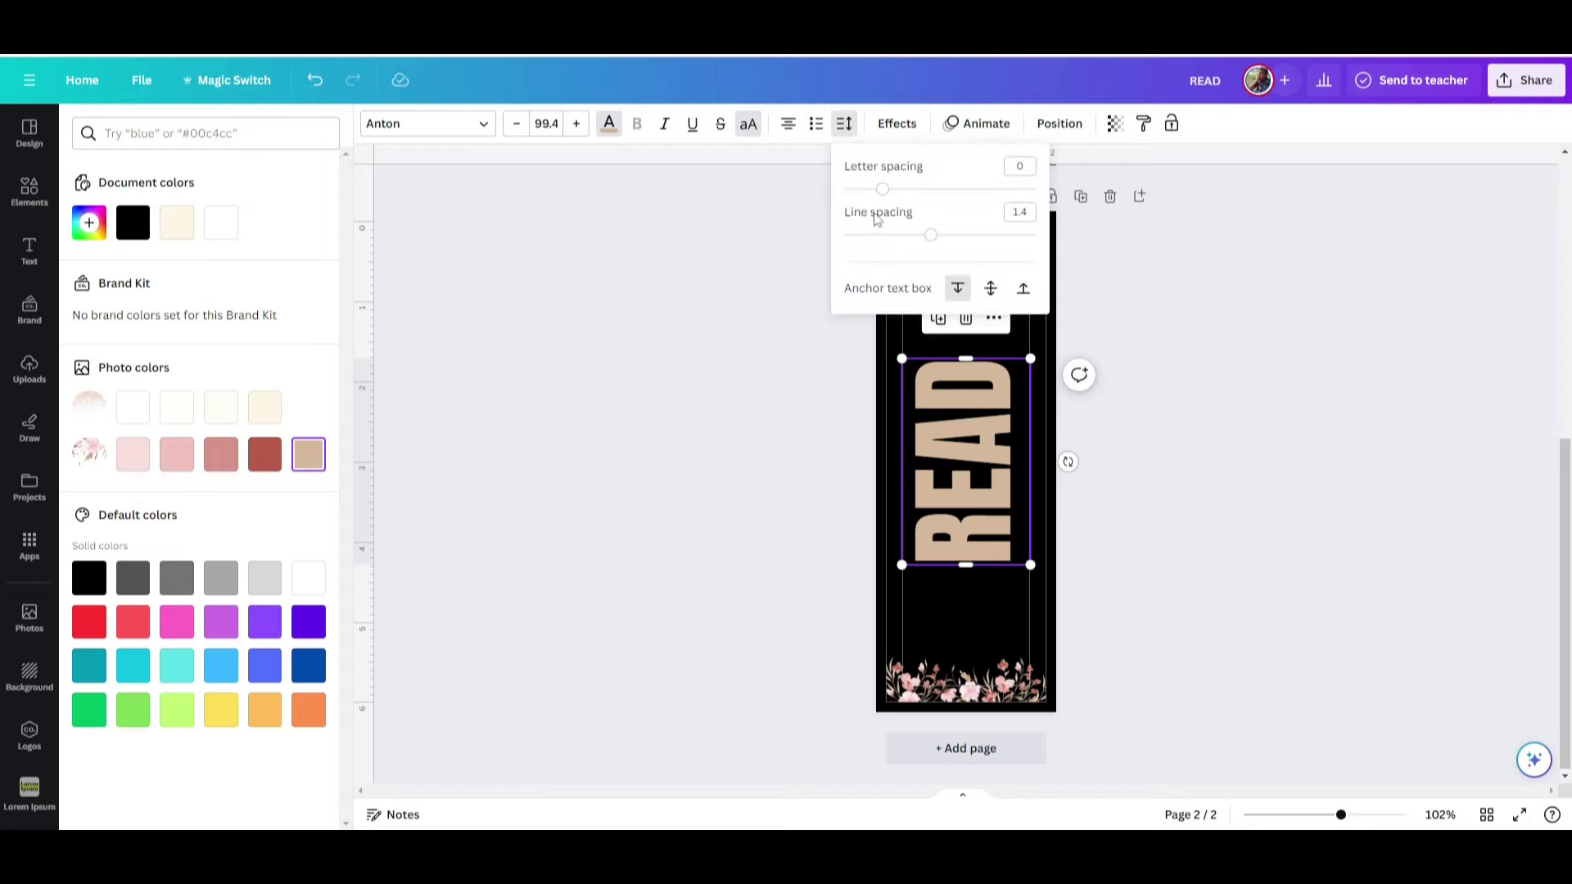
drag(885, 195, 932, 189)
key(Escape)
key(Escape)
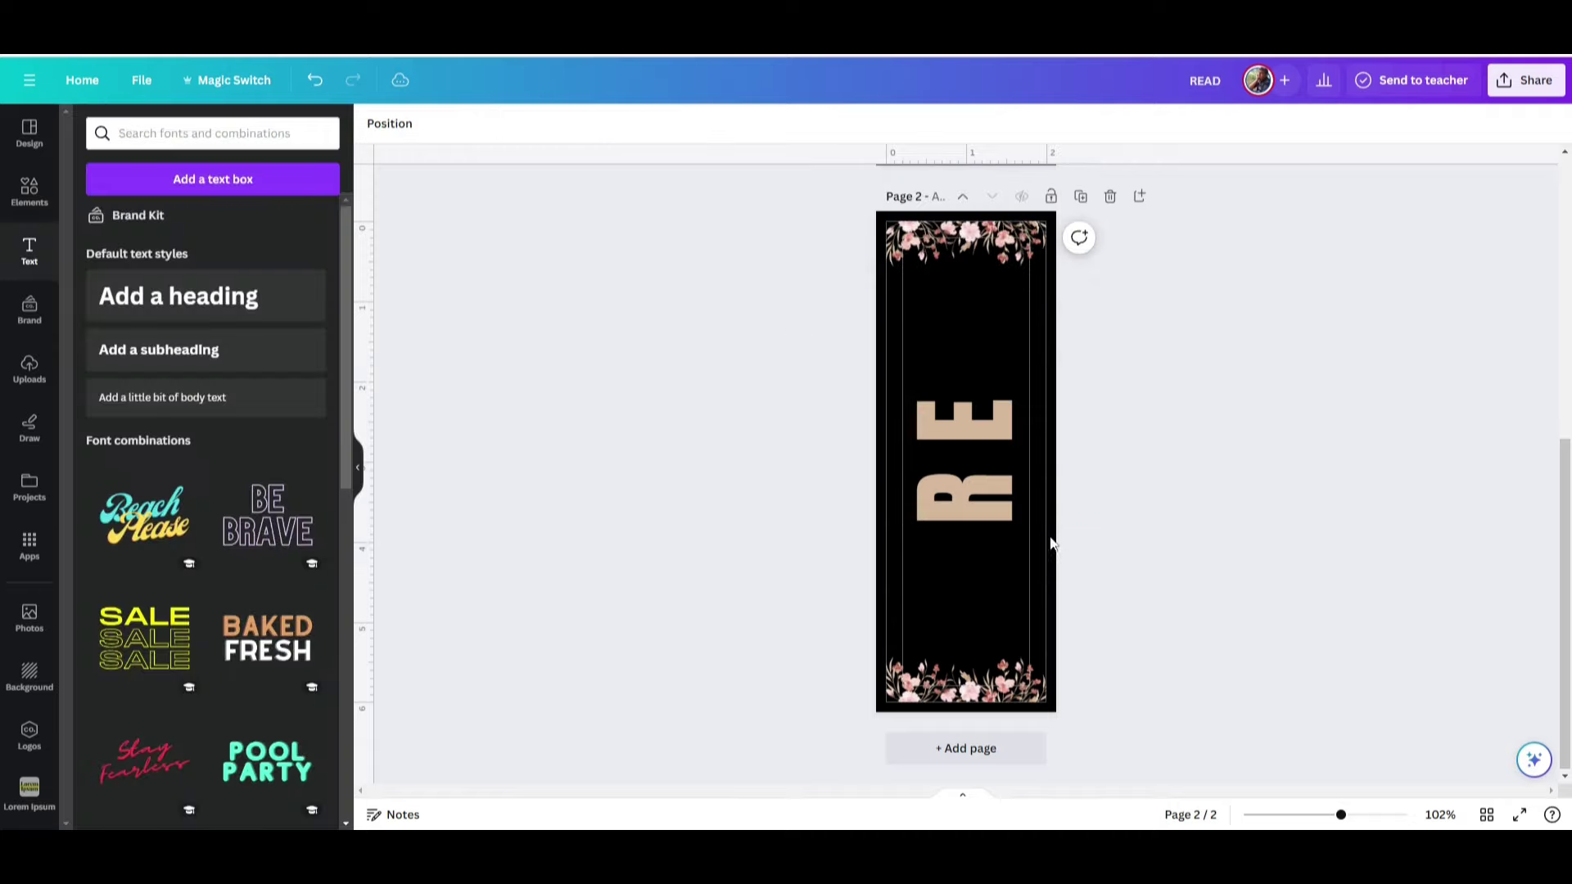
- Lengthen the READ text box to about 4 in so all letters fit on one line, and move it between the floral borders
drag(1045, 566, 1045, 672)
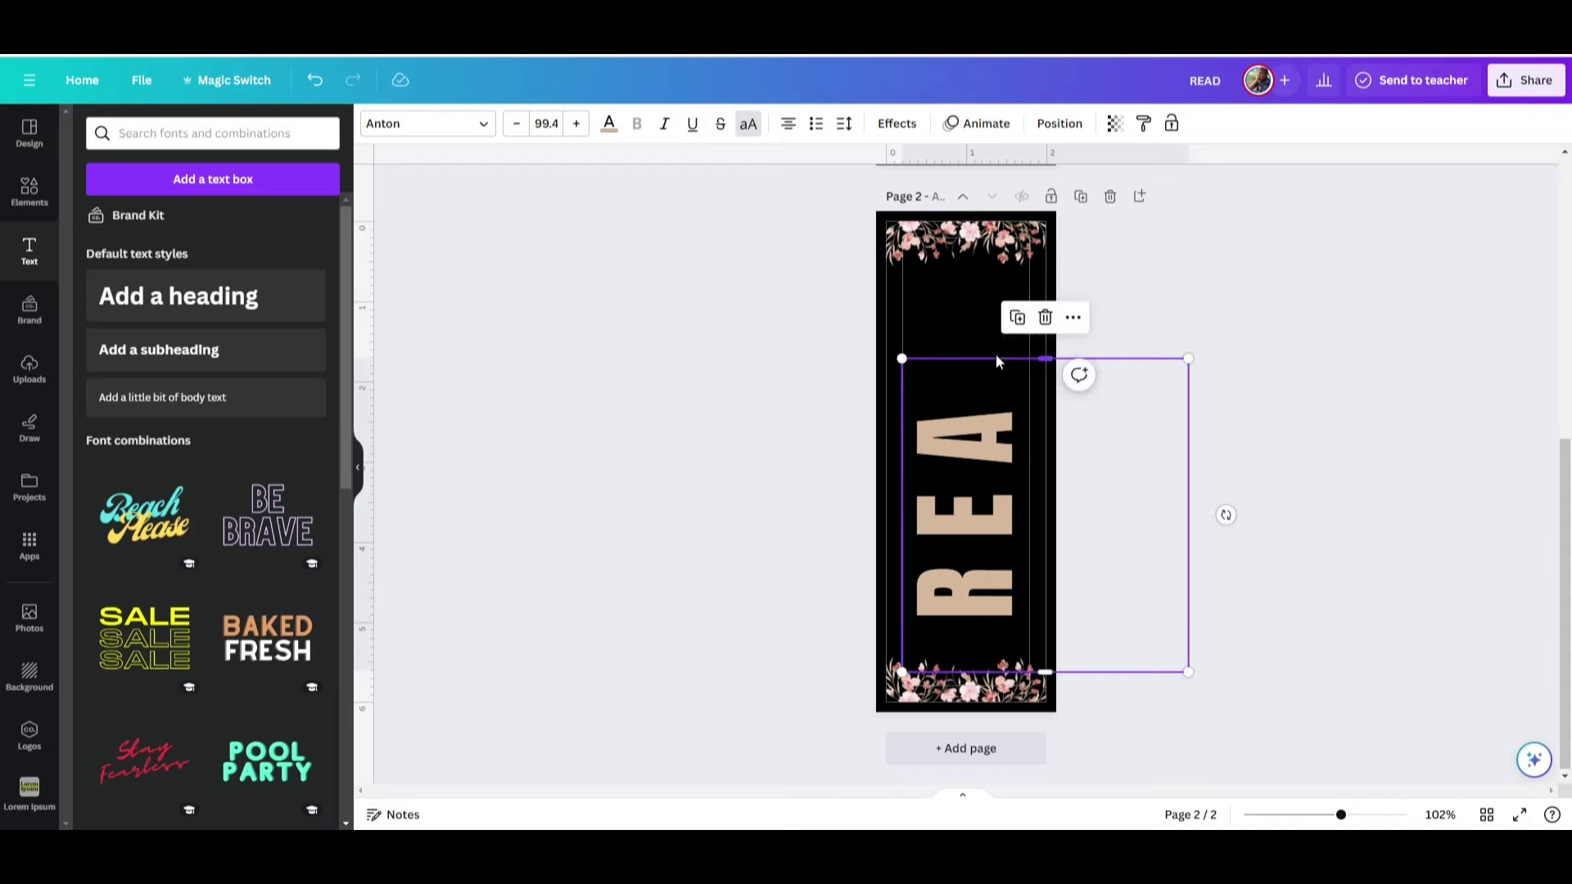
drag(996, 360, 996, 352)
drag(987, 551, 984, 497)
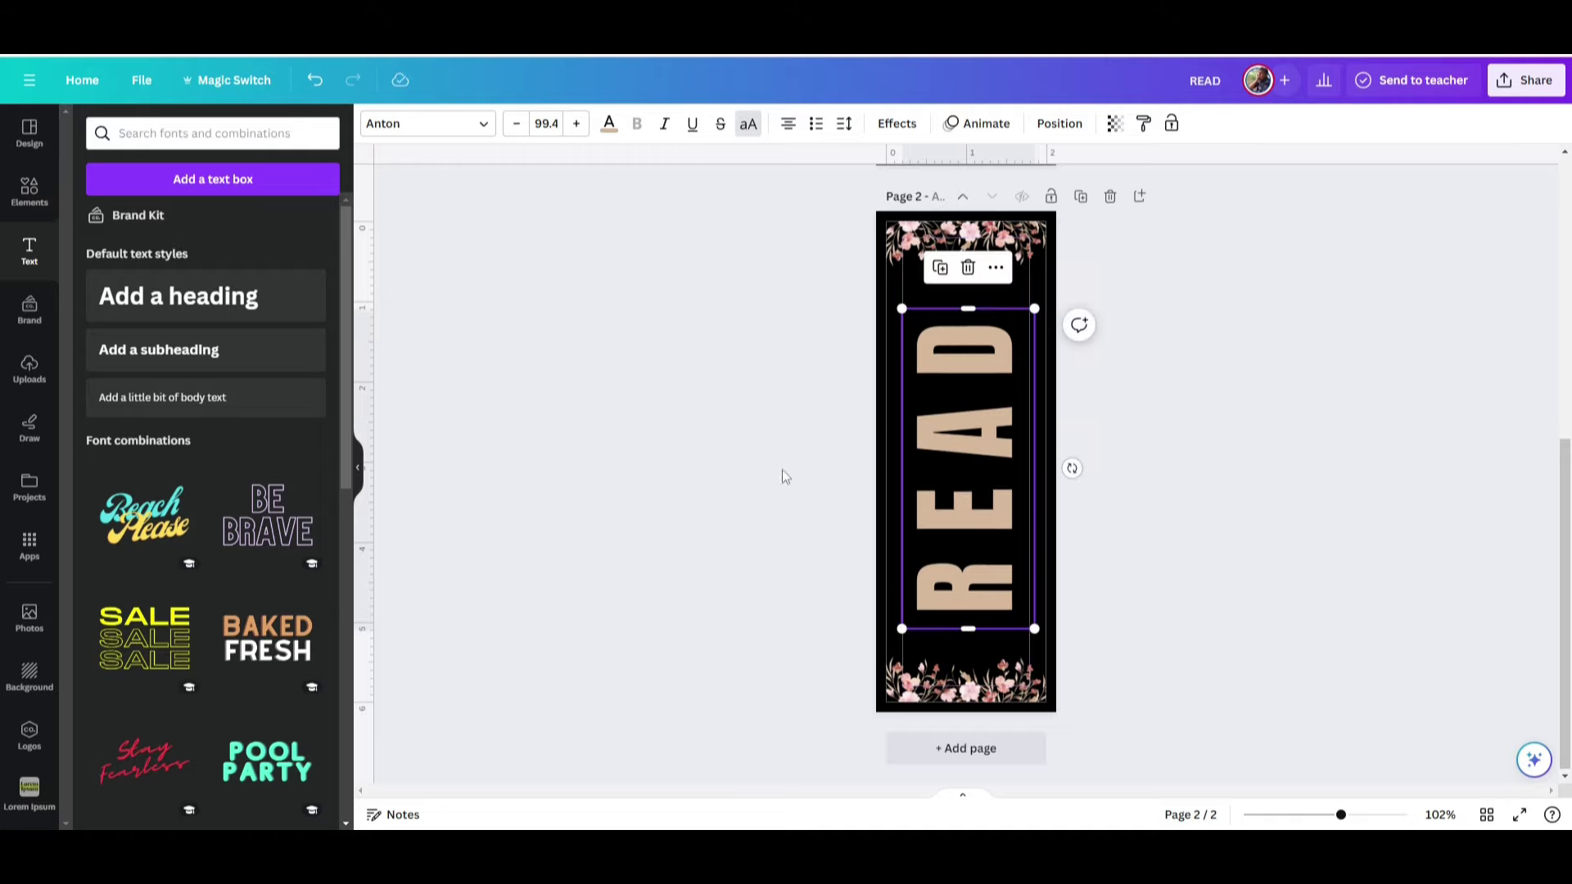
- Align the READ heading to the page's center and middle
click(742, 473)
click(945, 503)
click(1060, 123)
click(258, 304)
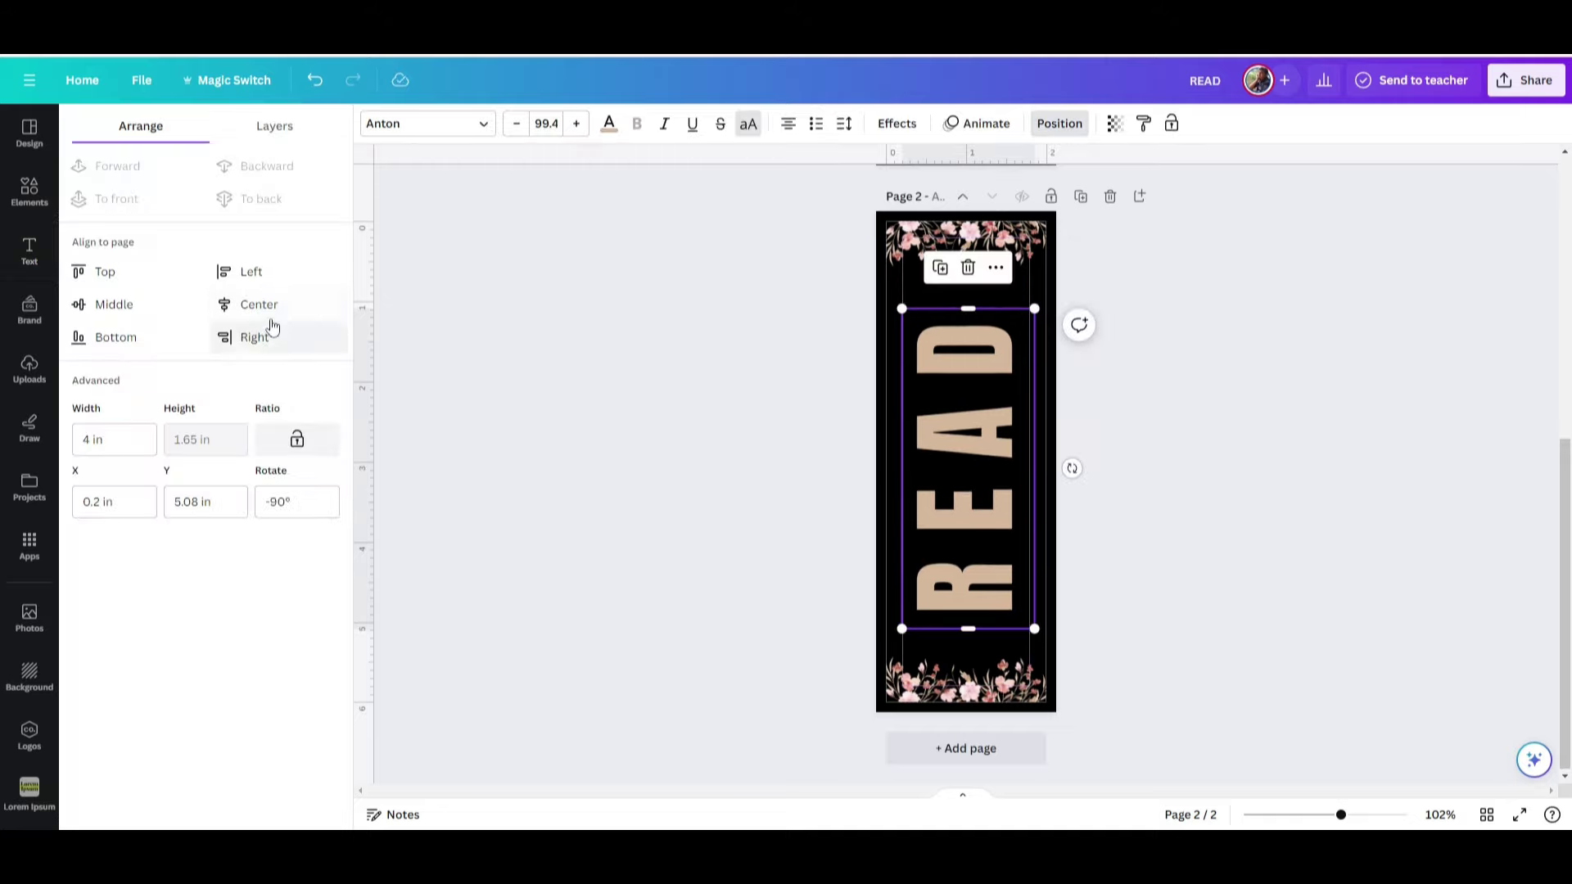
click(114, 303)
click(637, 474)
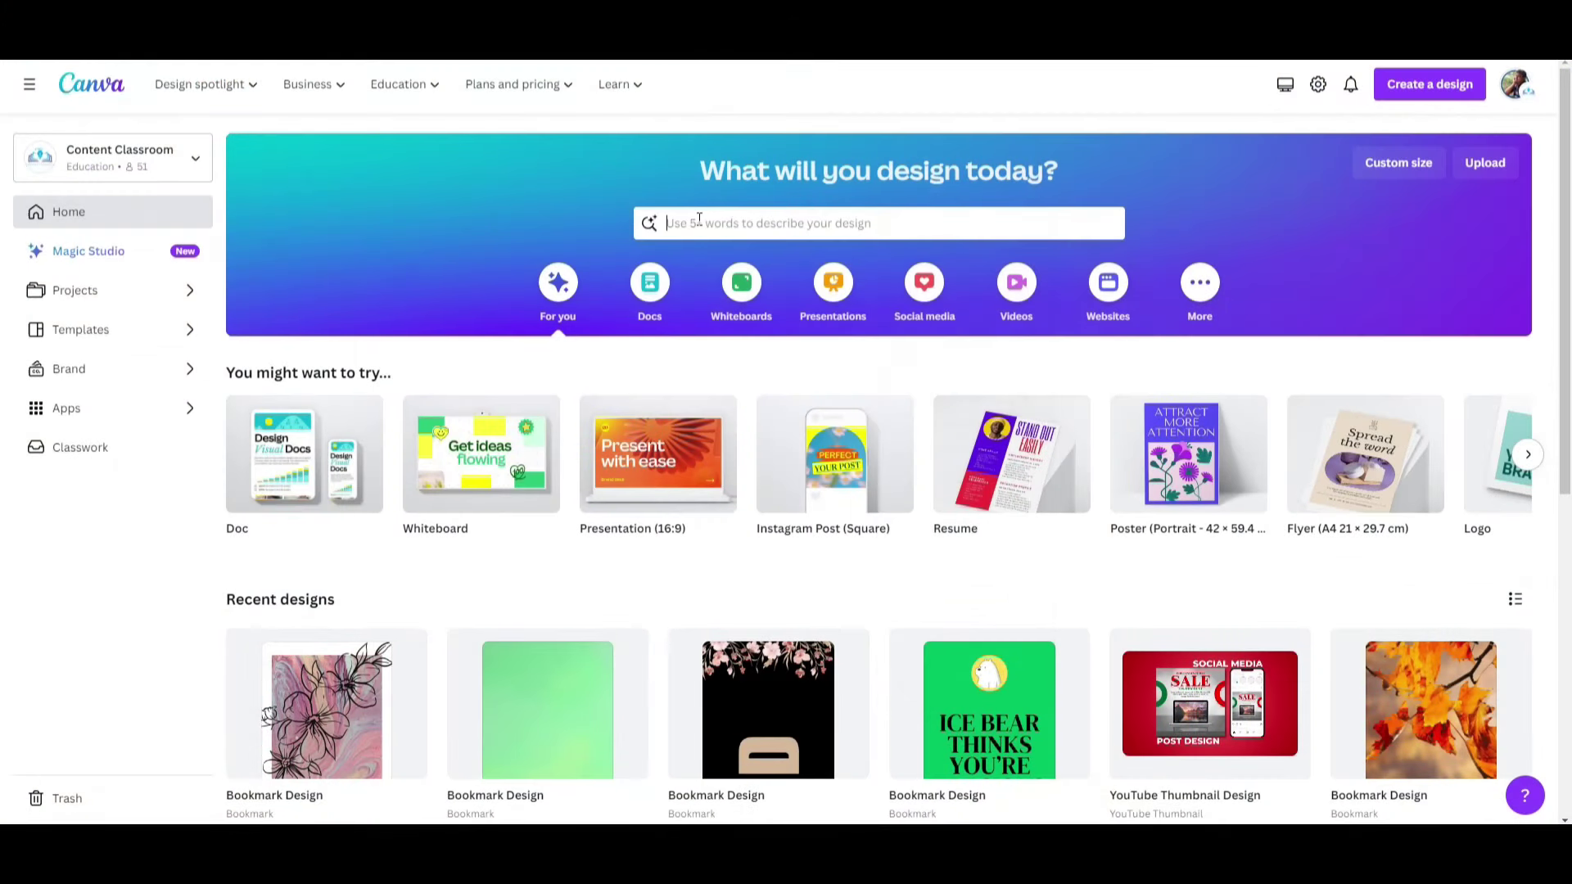
- Search the templates for "BOOKMARK" and create a new blank bookmark design
click(698, 221)
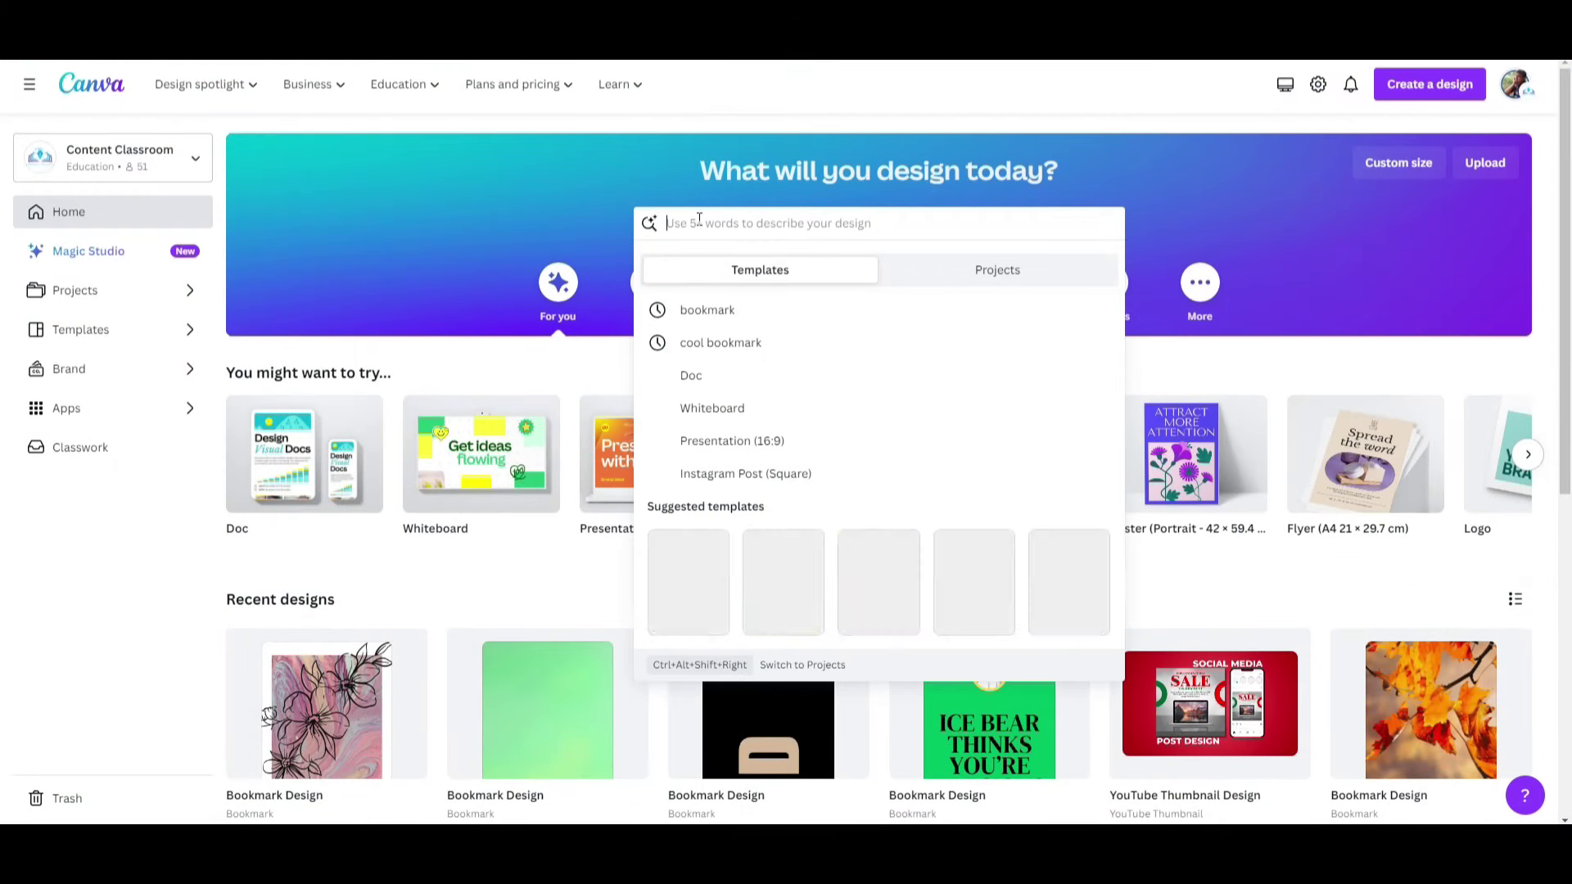
text(BOOKM)
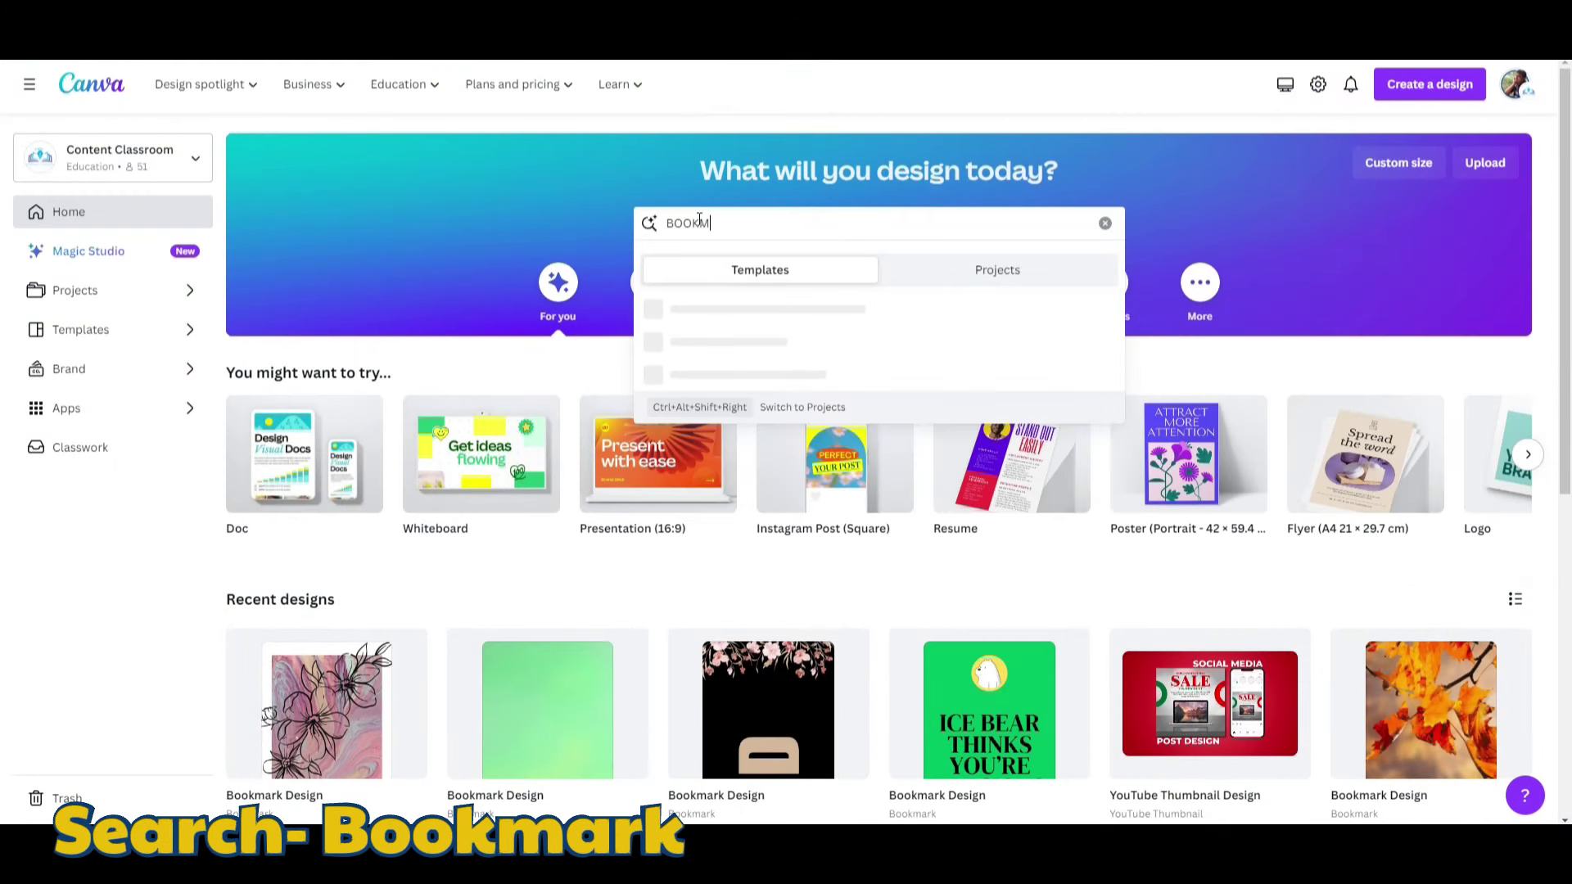
text(ARK)
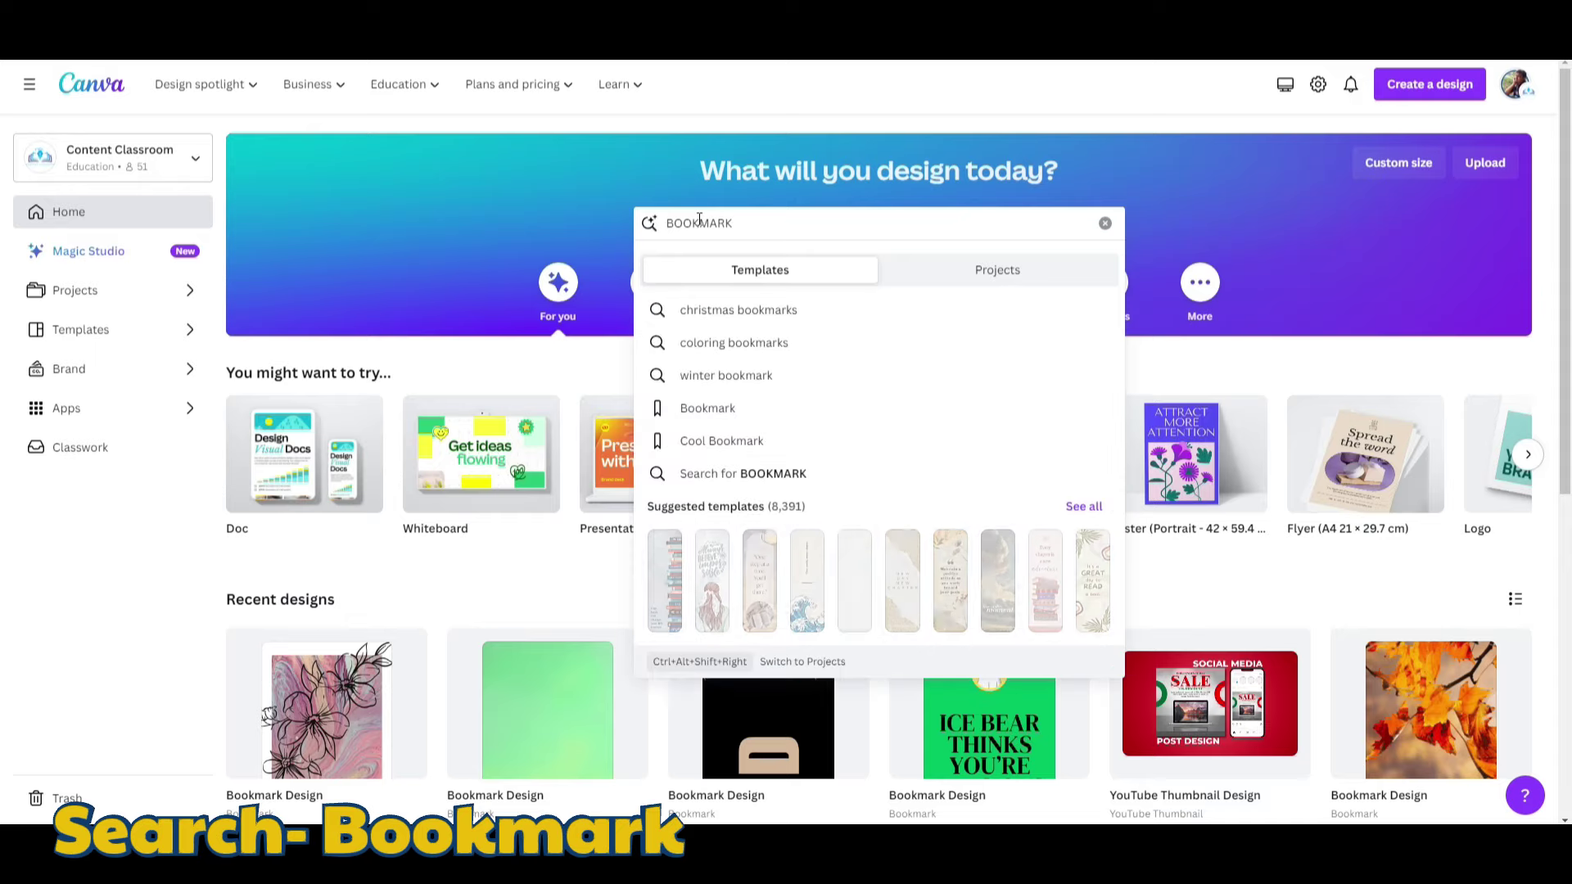
key(Return)
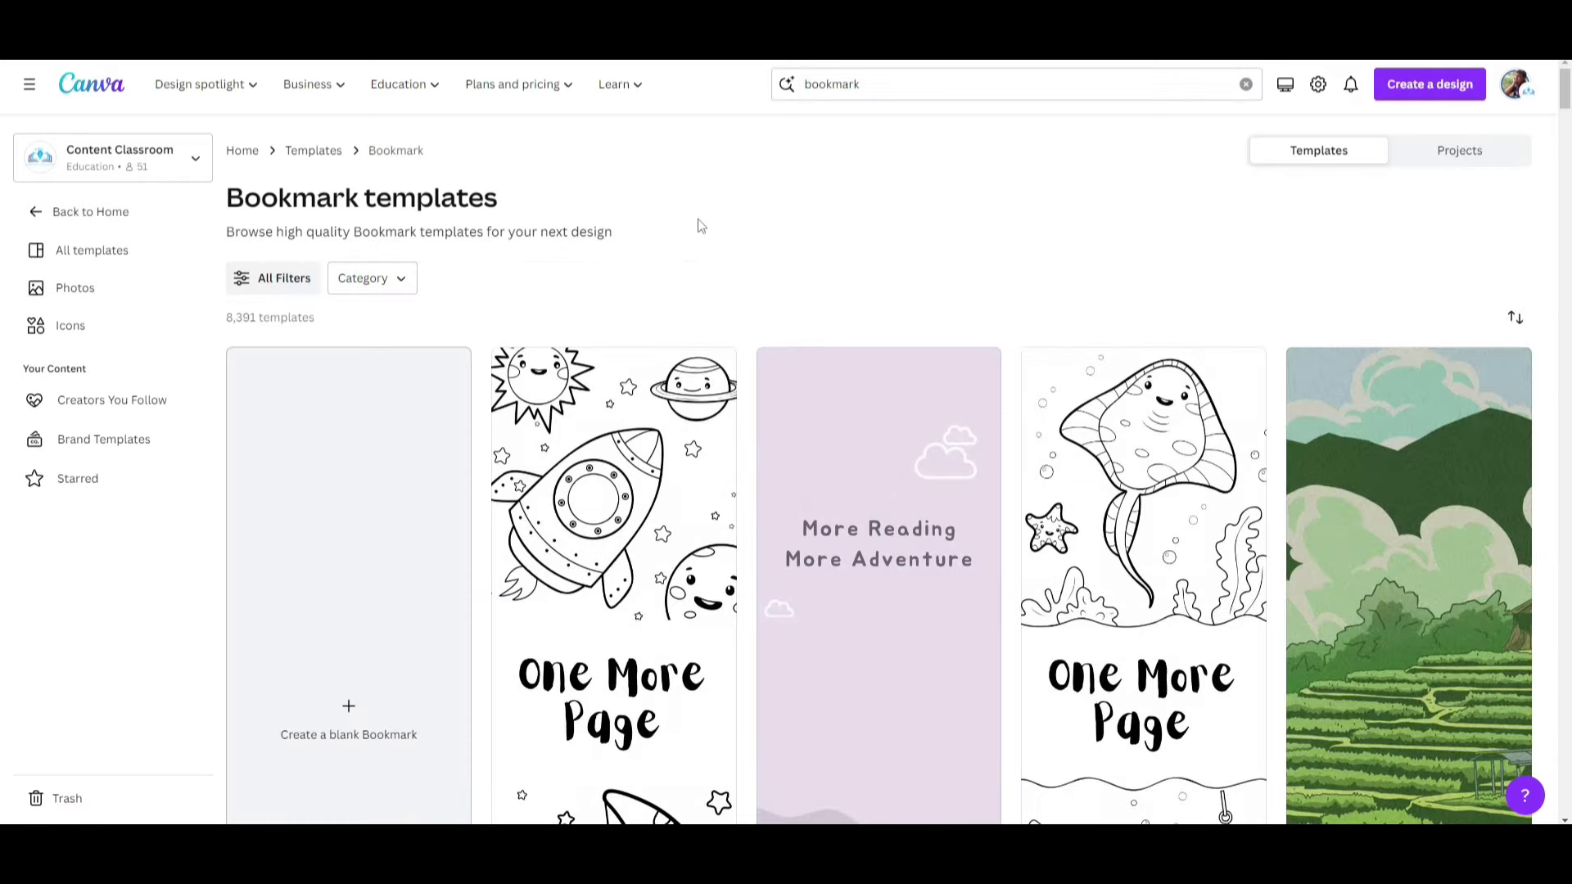
click(381, 568)
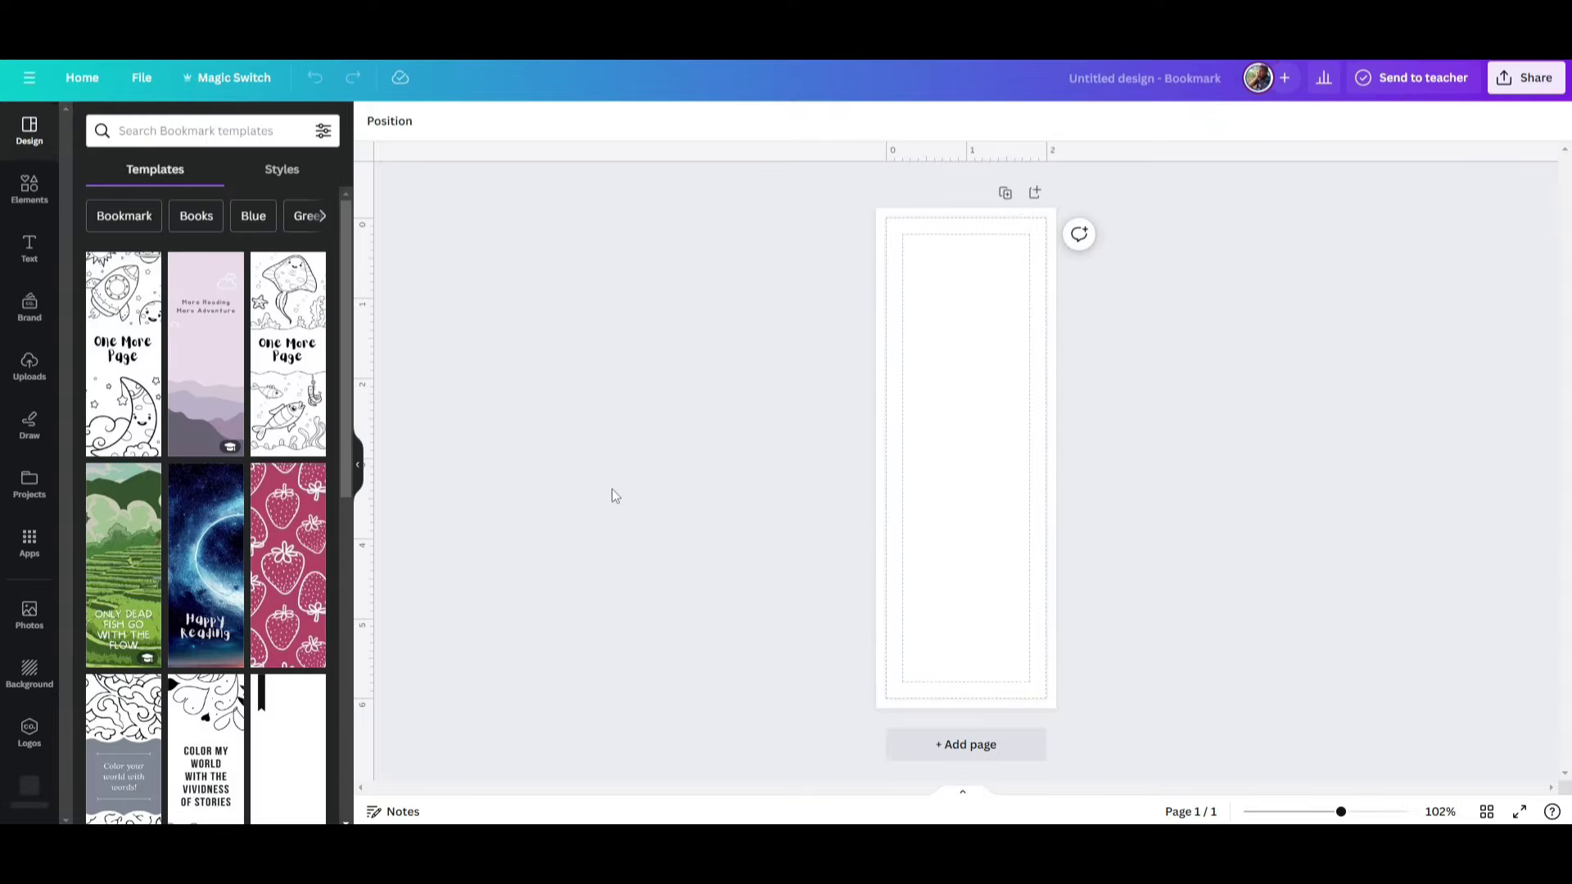
- Search the photo library for "water color"
click(30, 192)
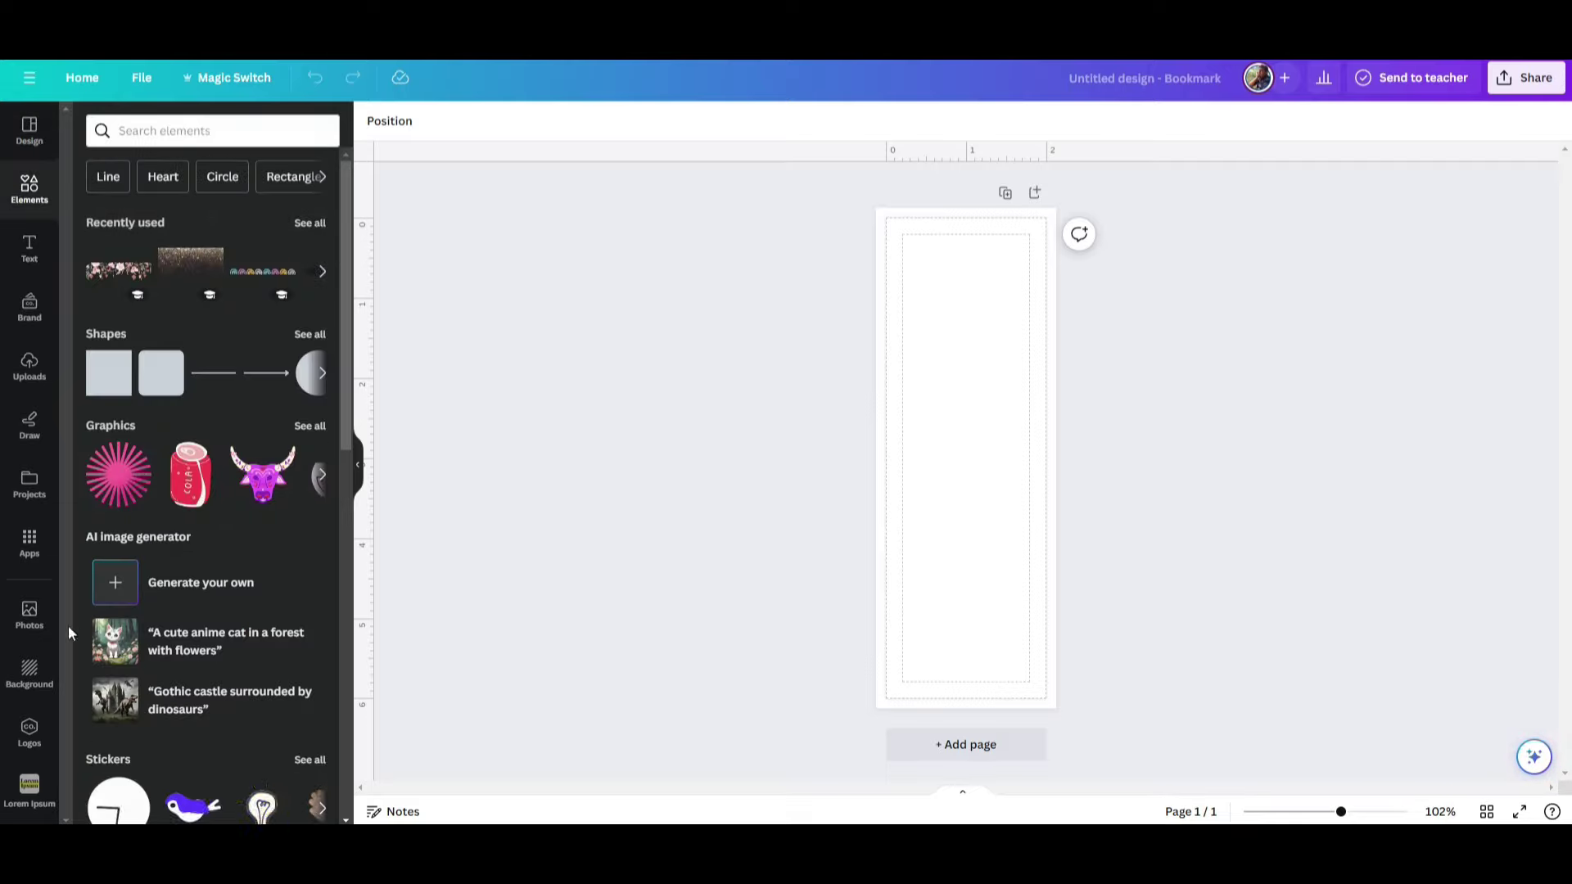
click(36, 626)
click(226, 134)
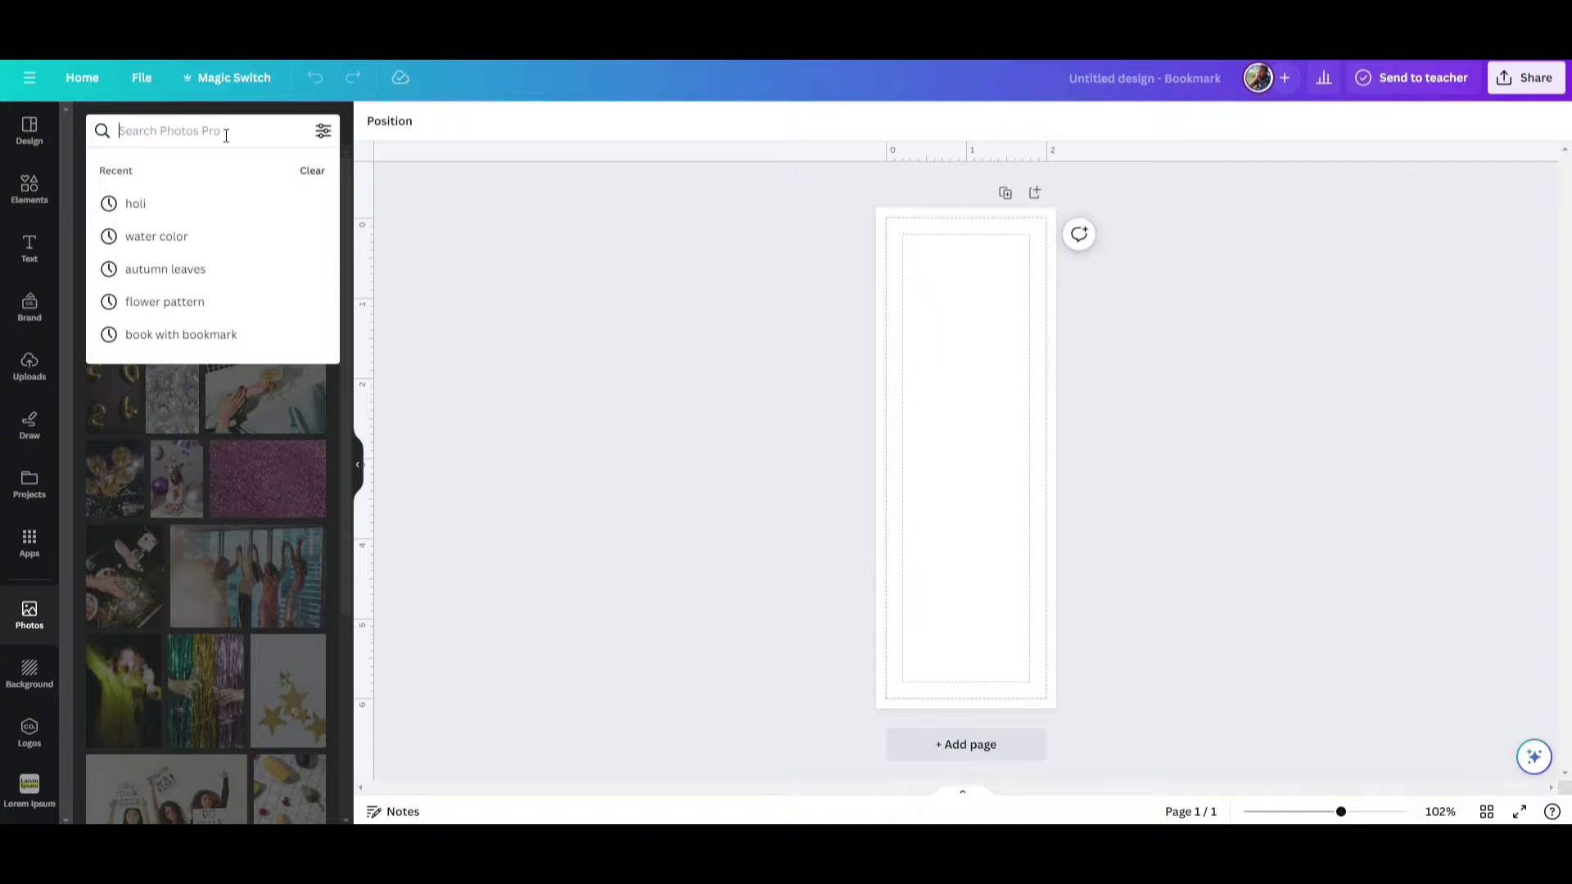
text(wa)
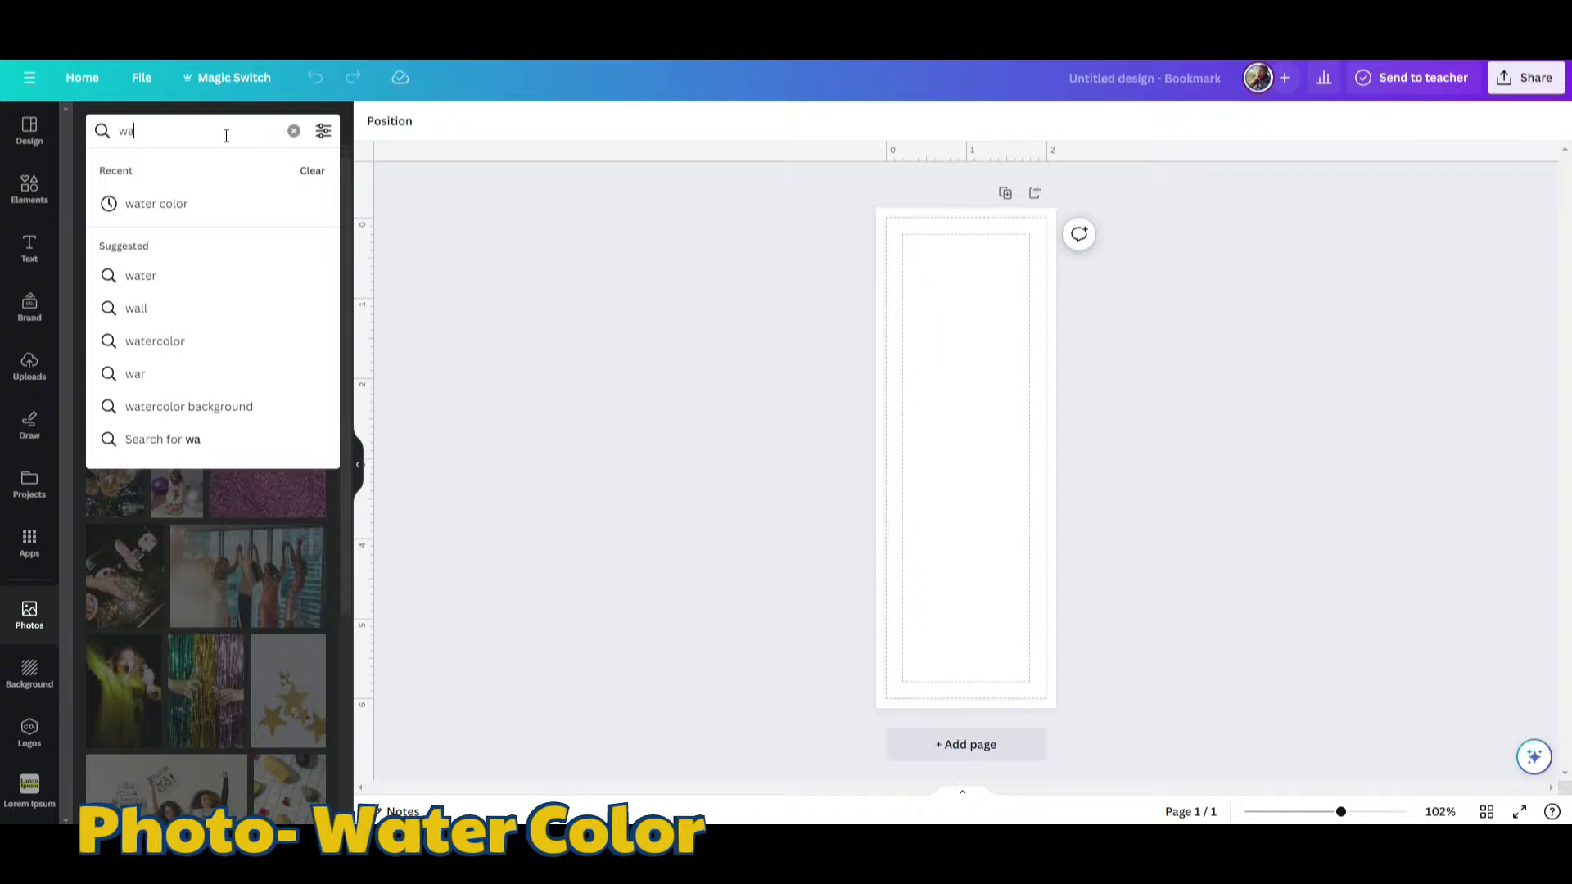
text(ter color)
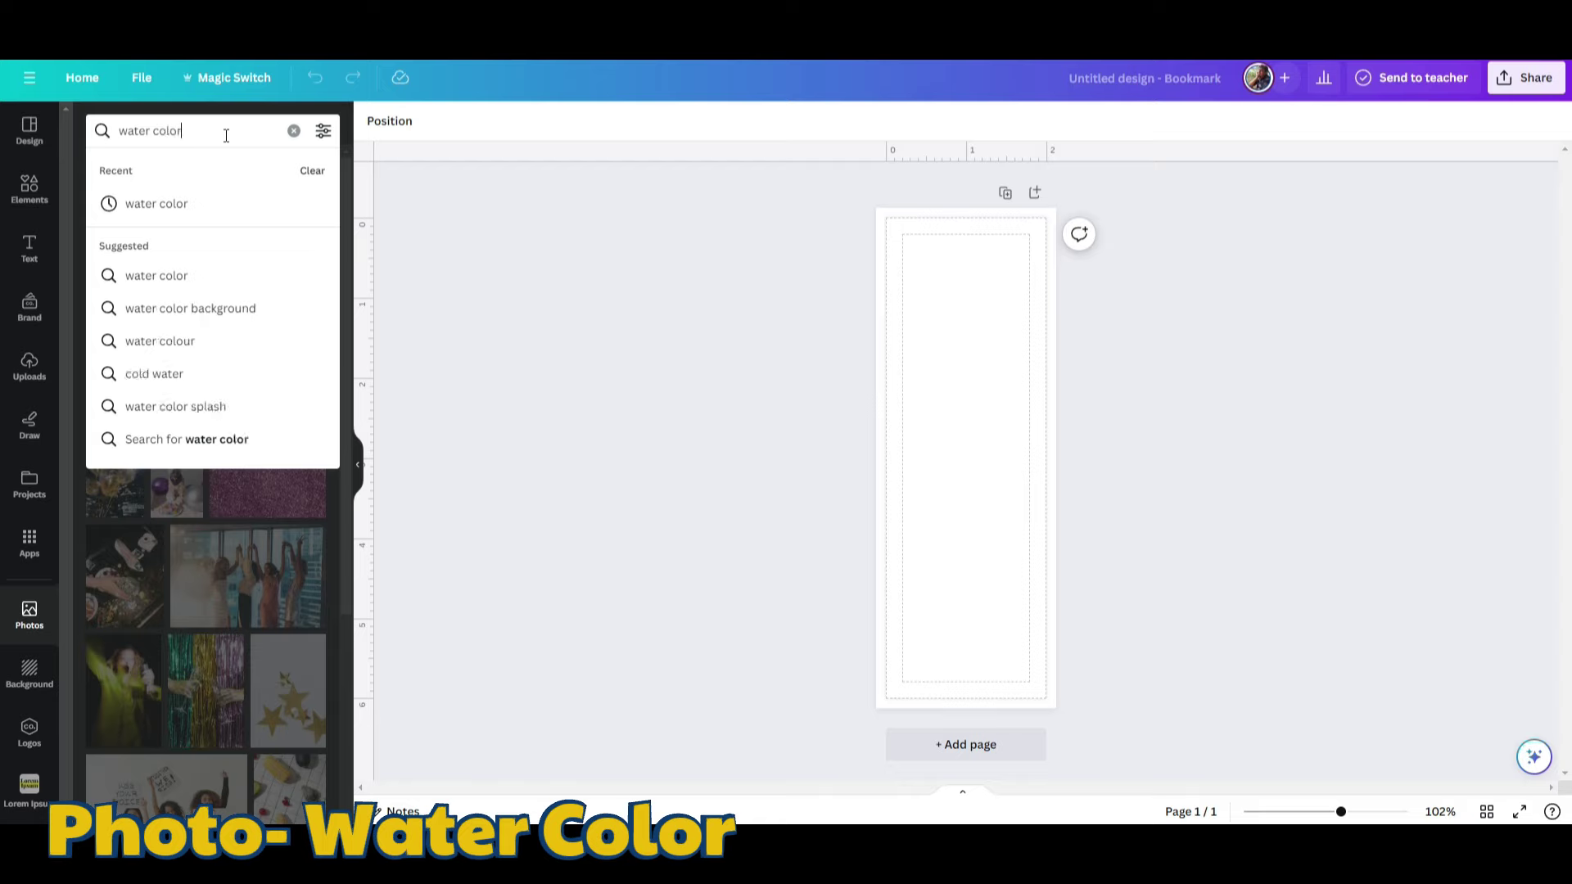
key(Return)
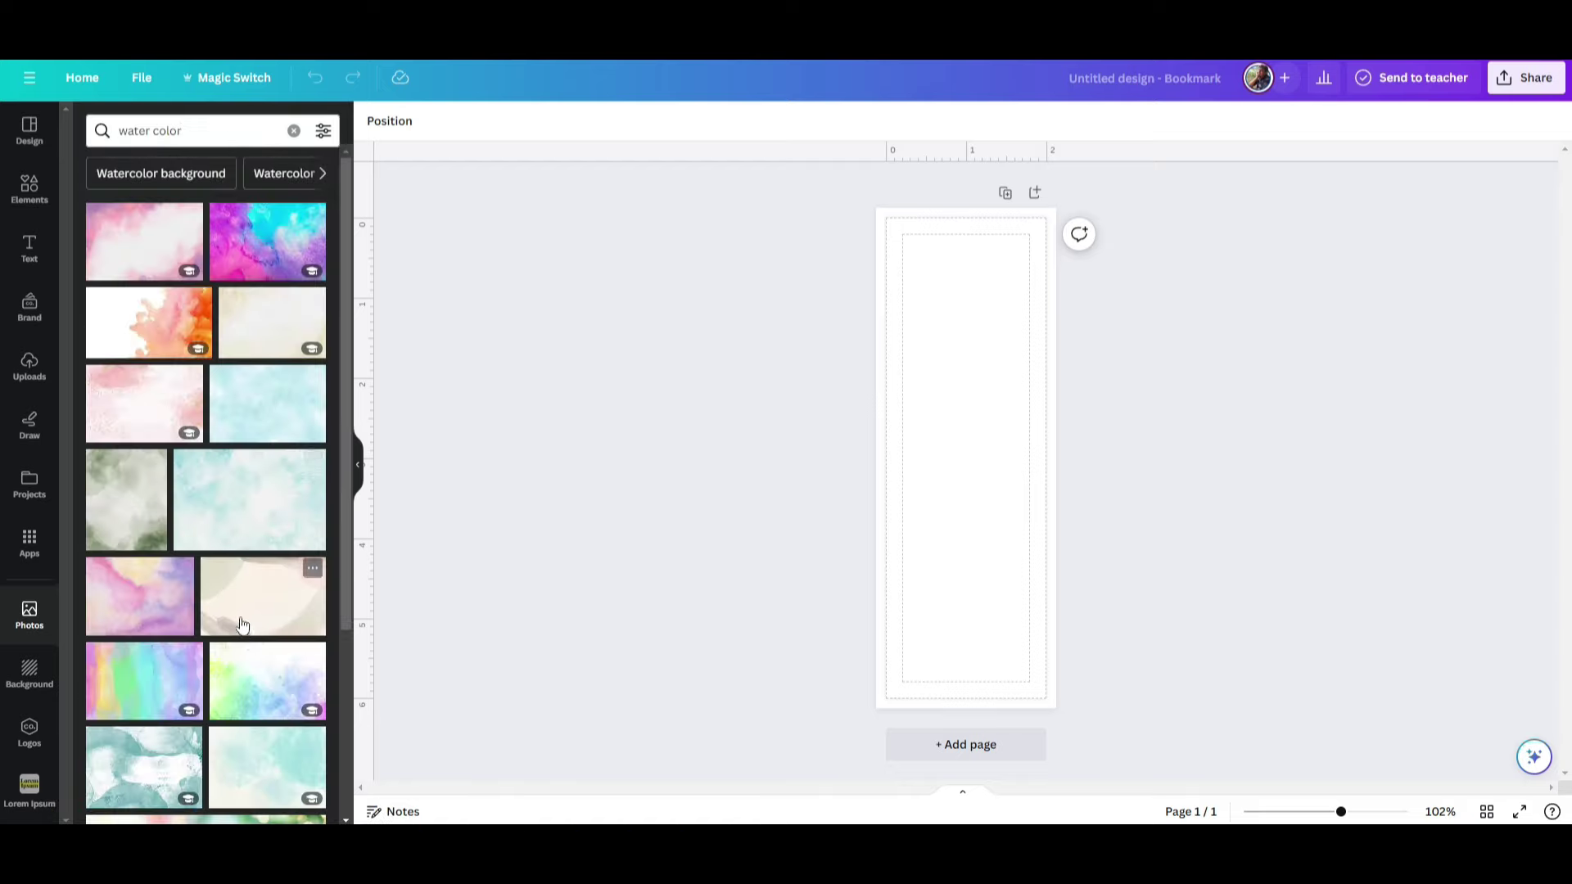
- Insert the pink Water Marbling Paint photo and enlarge it to fill the bookmark's inner margin area
scroll(238, 615, down, 3)
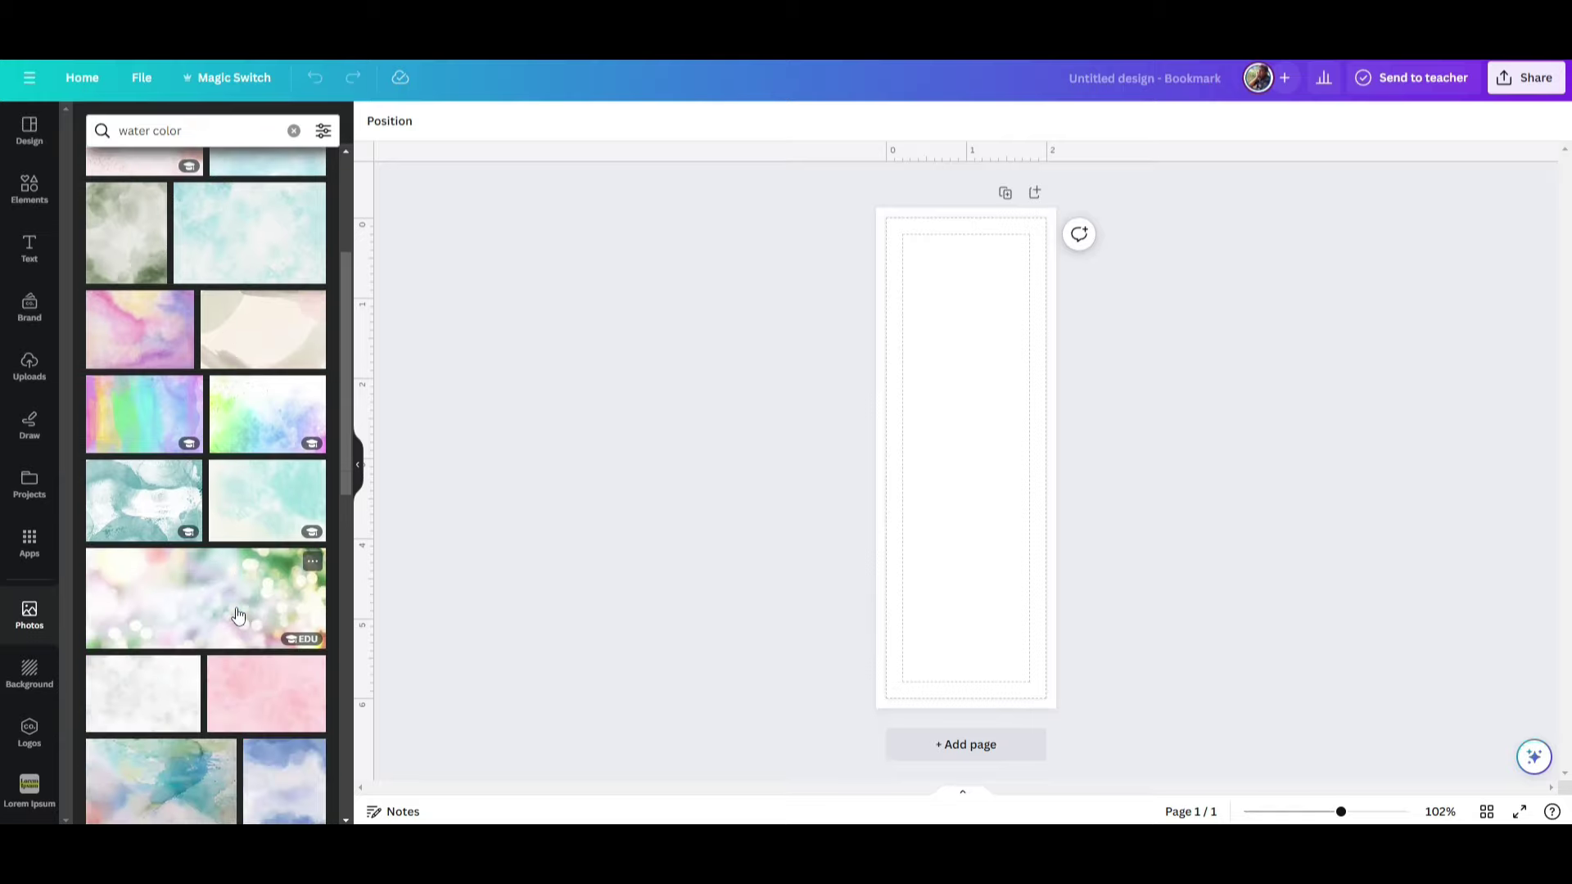
scroll(238, 616, down, 3)
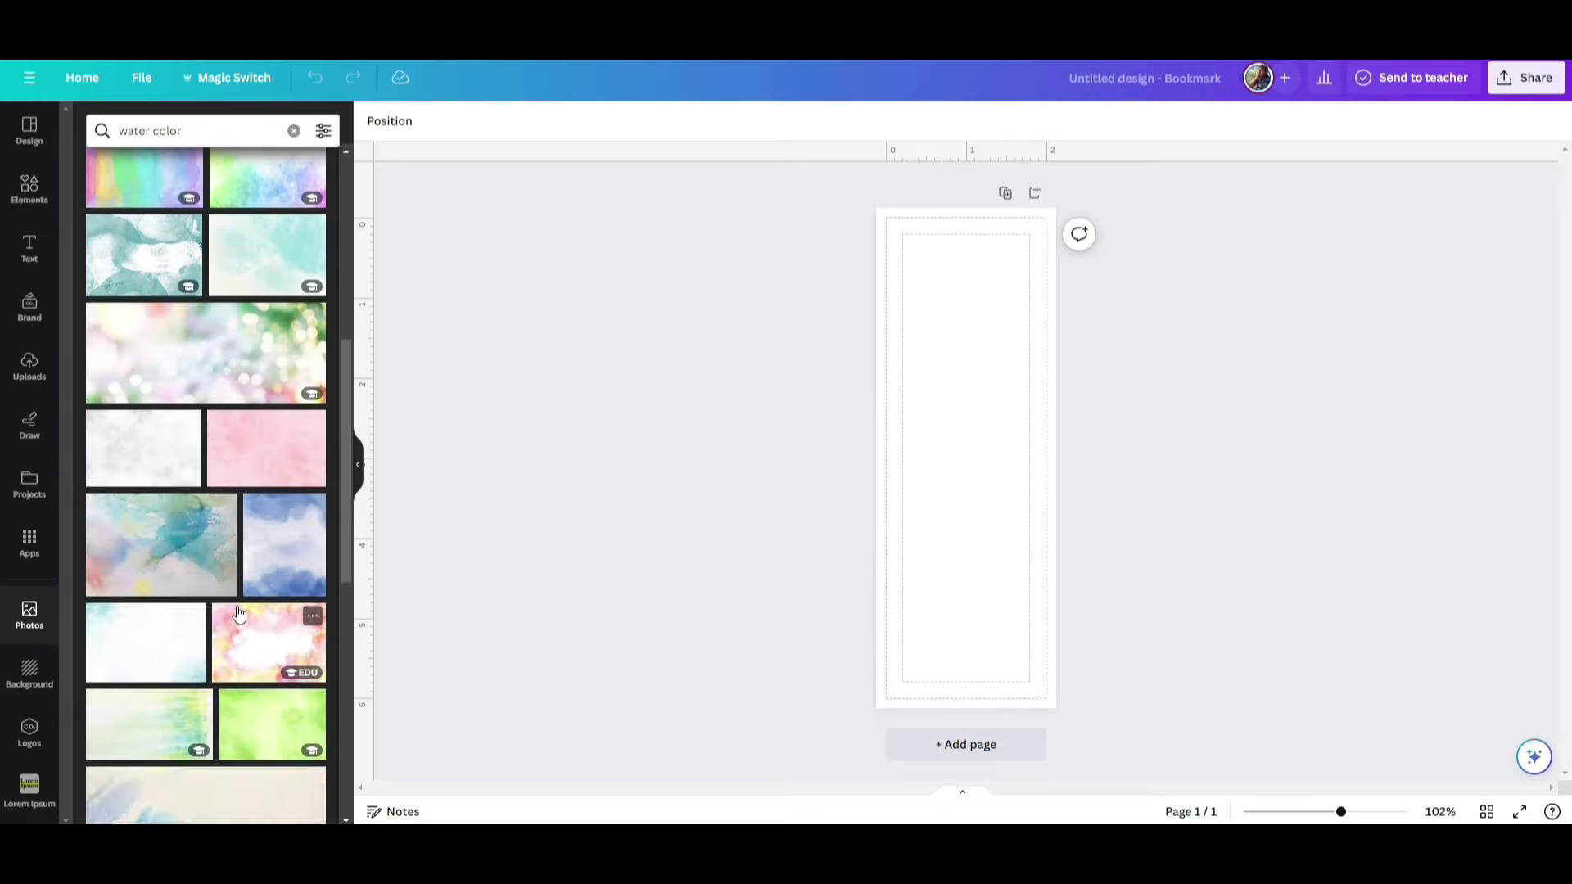
scroll(238, 614, down, 3)
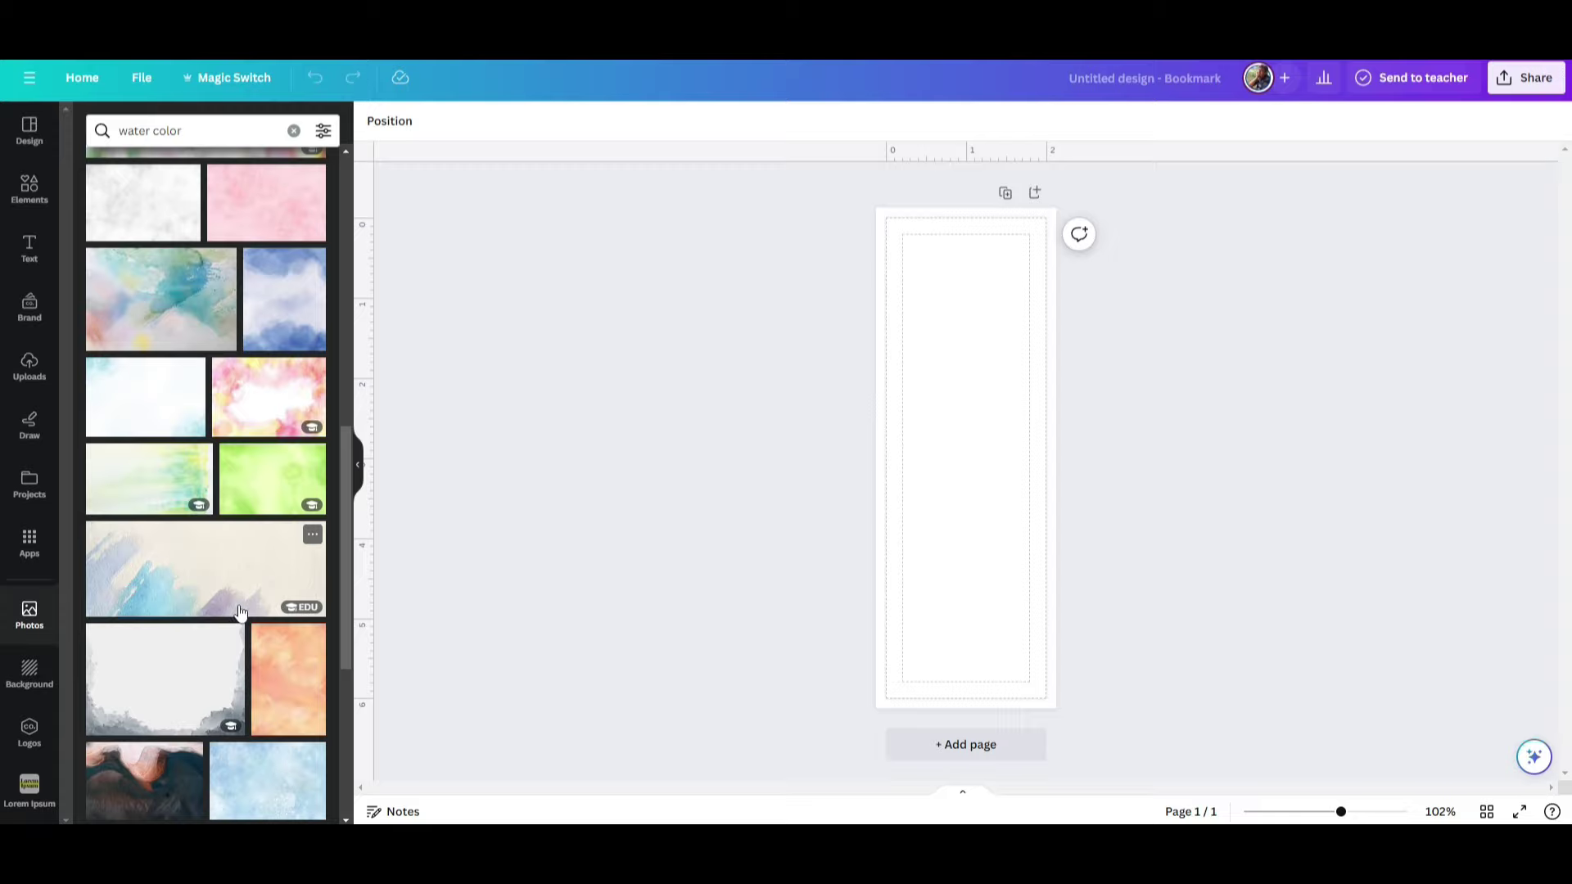
scroll(240, 612, down, 3)
scroll(241, 610, down, 2)
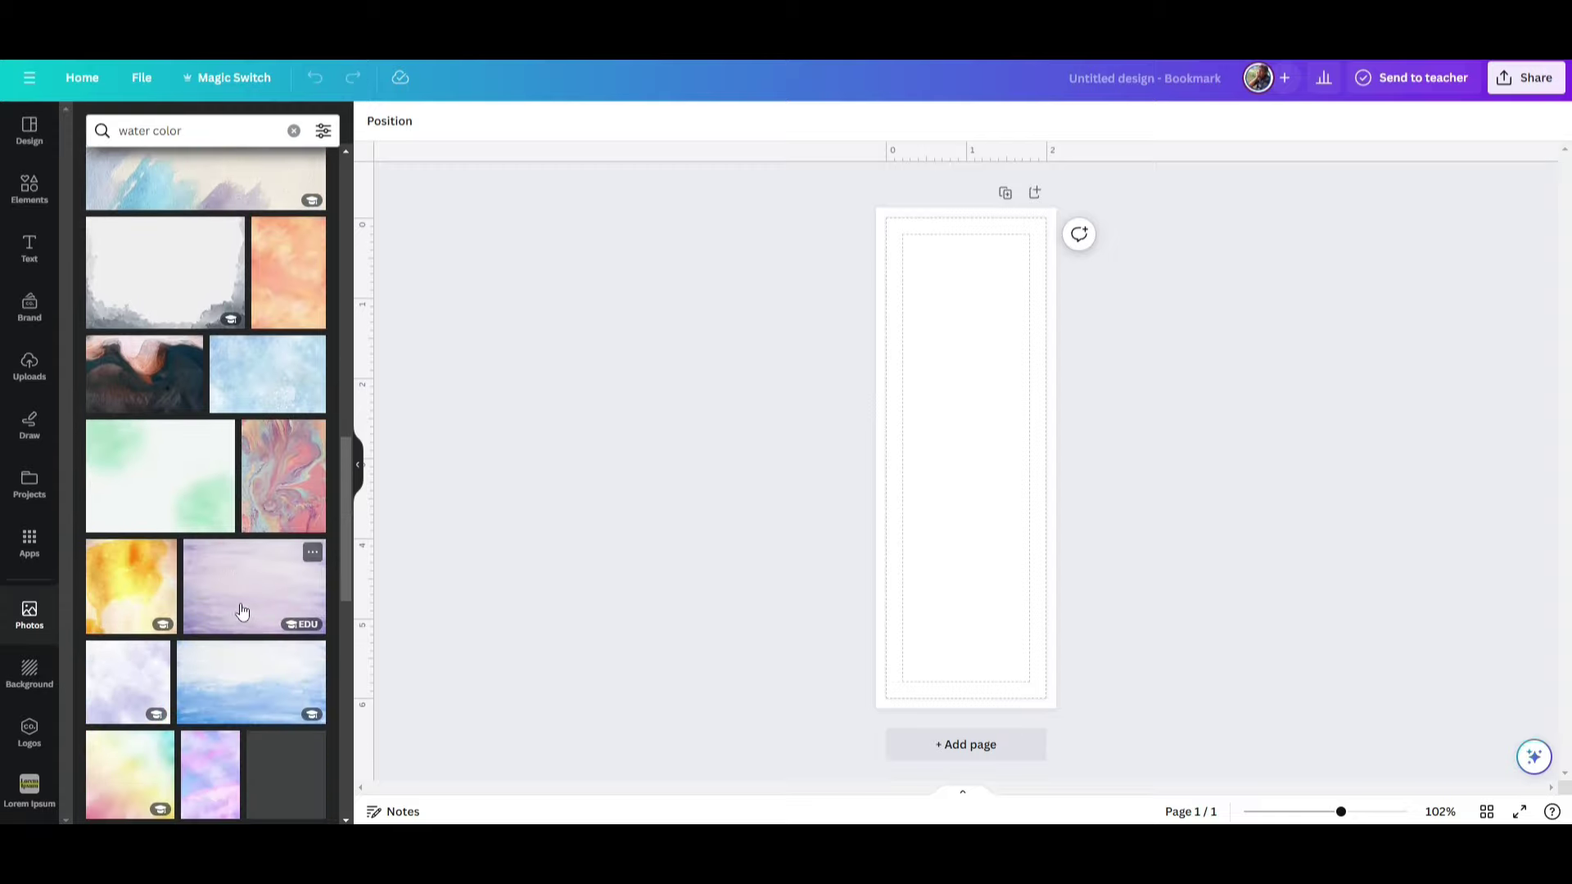
click(312, 435)
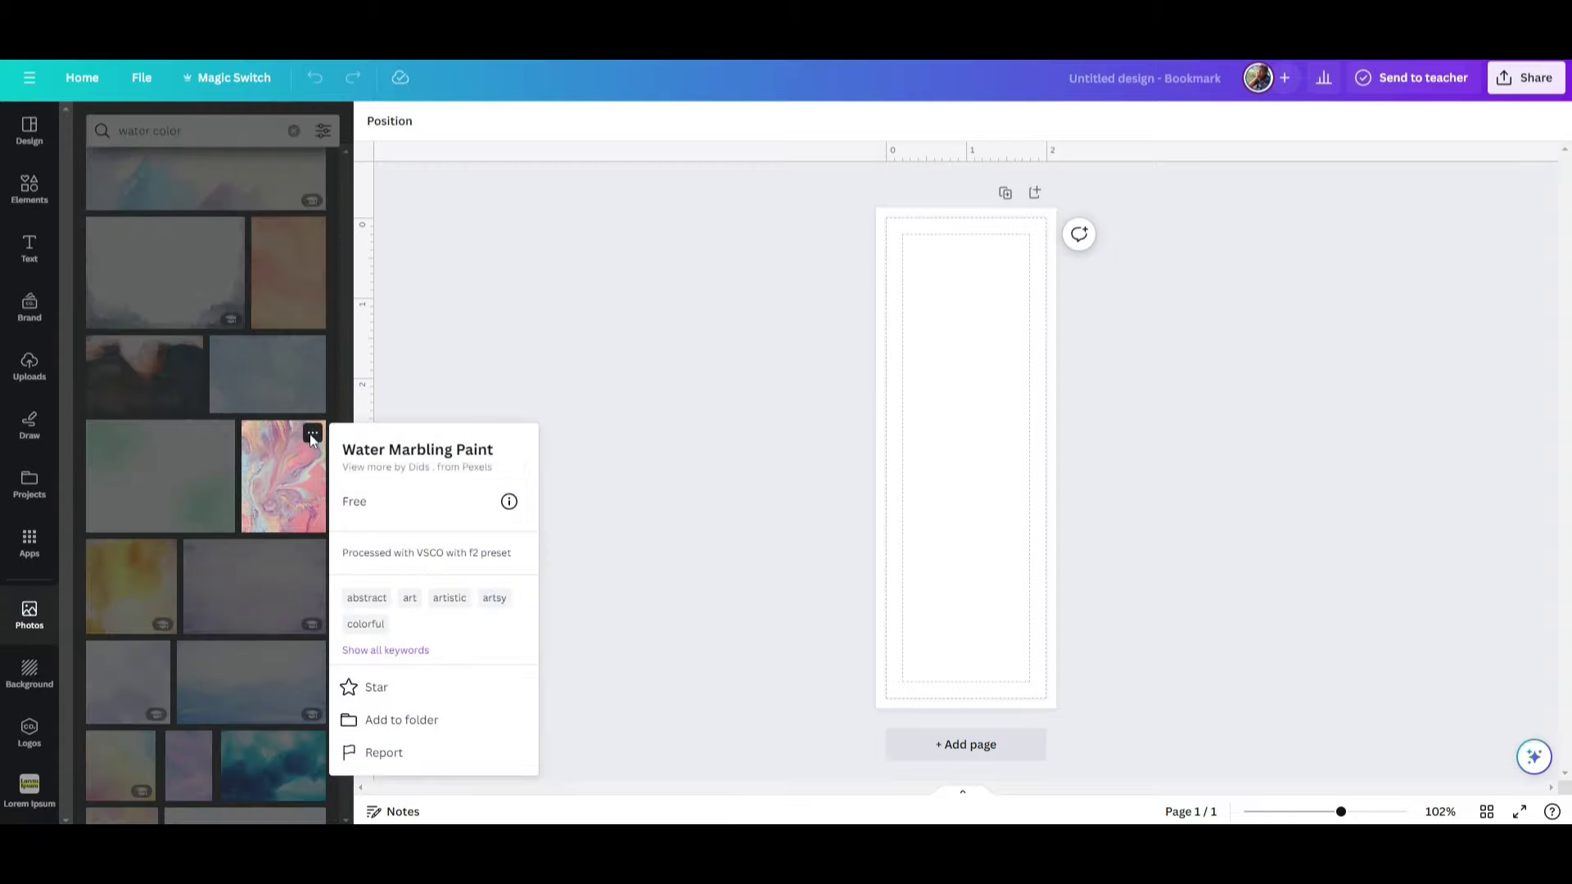
click(311, 435)
click(286, 485)
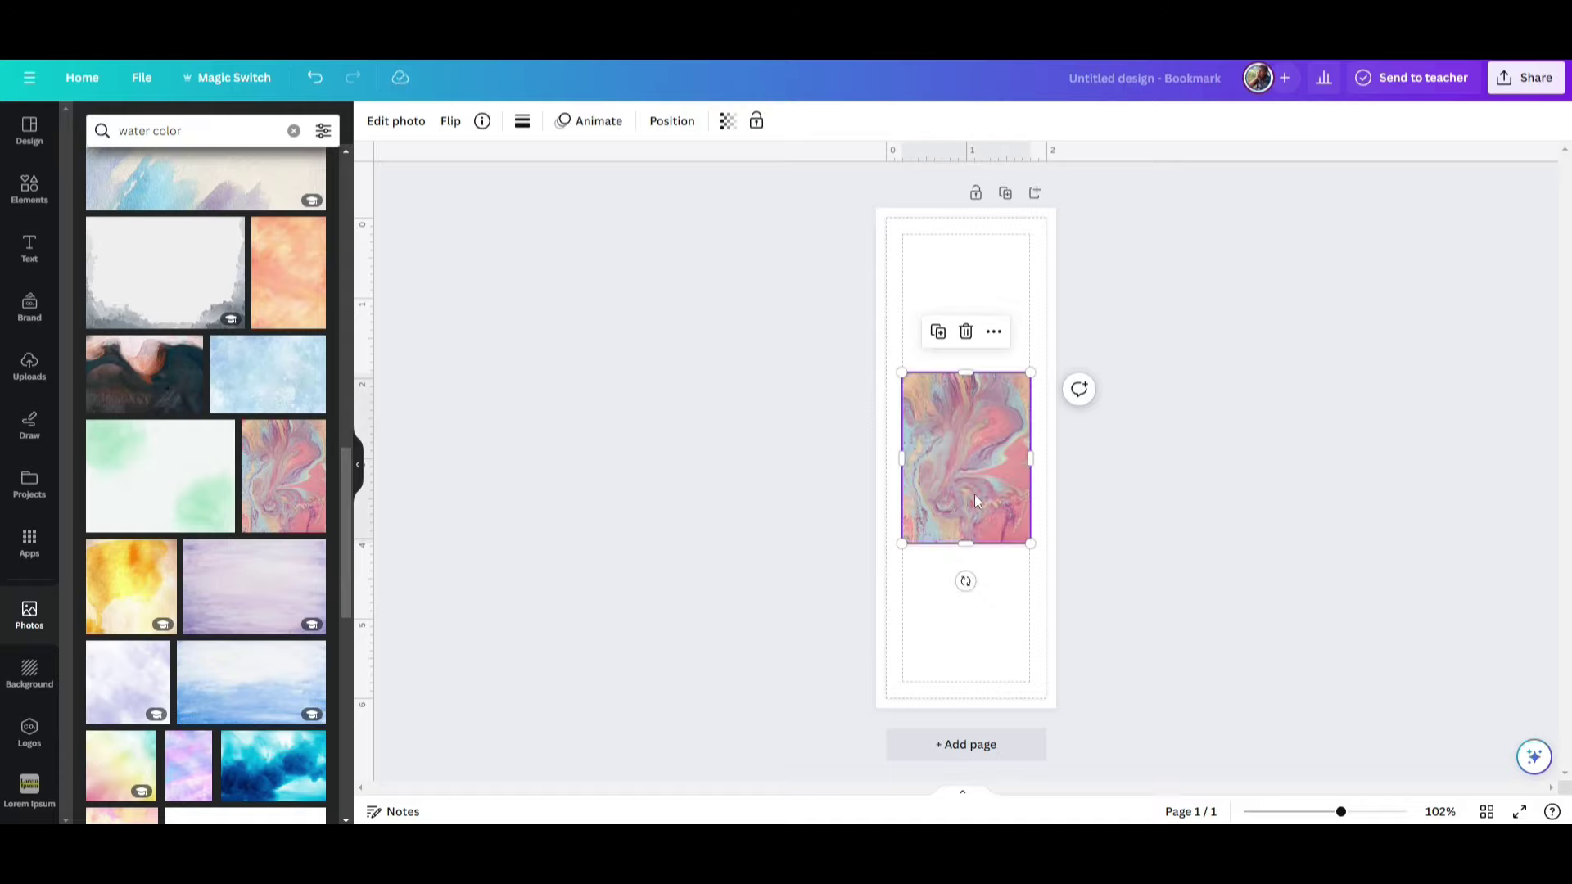
drag(975, 499, 978, 681)
click(691, 538)
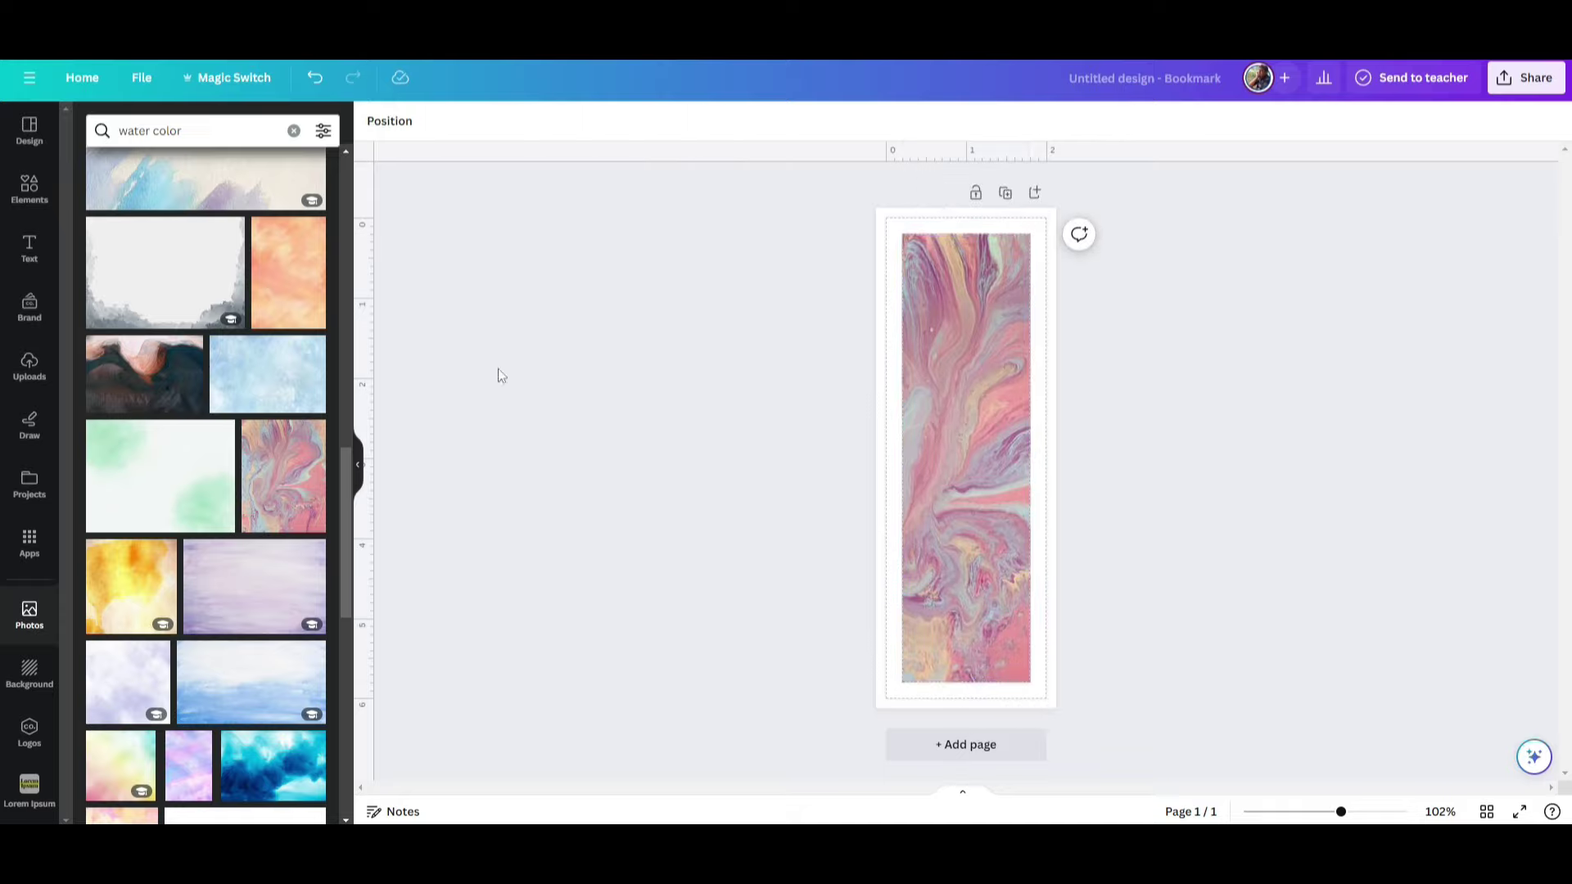
- Search the elements for "flower" and show all matching graphics
click(30, 190)
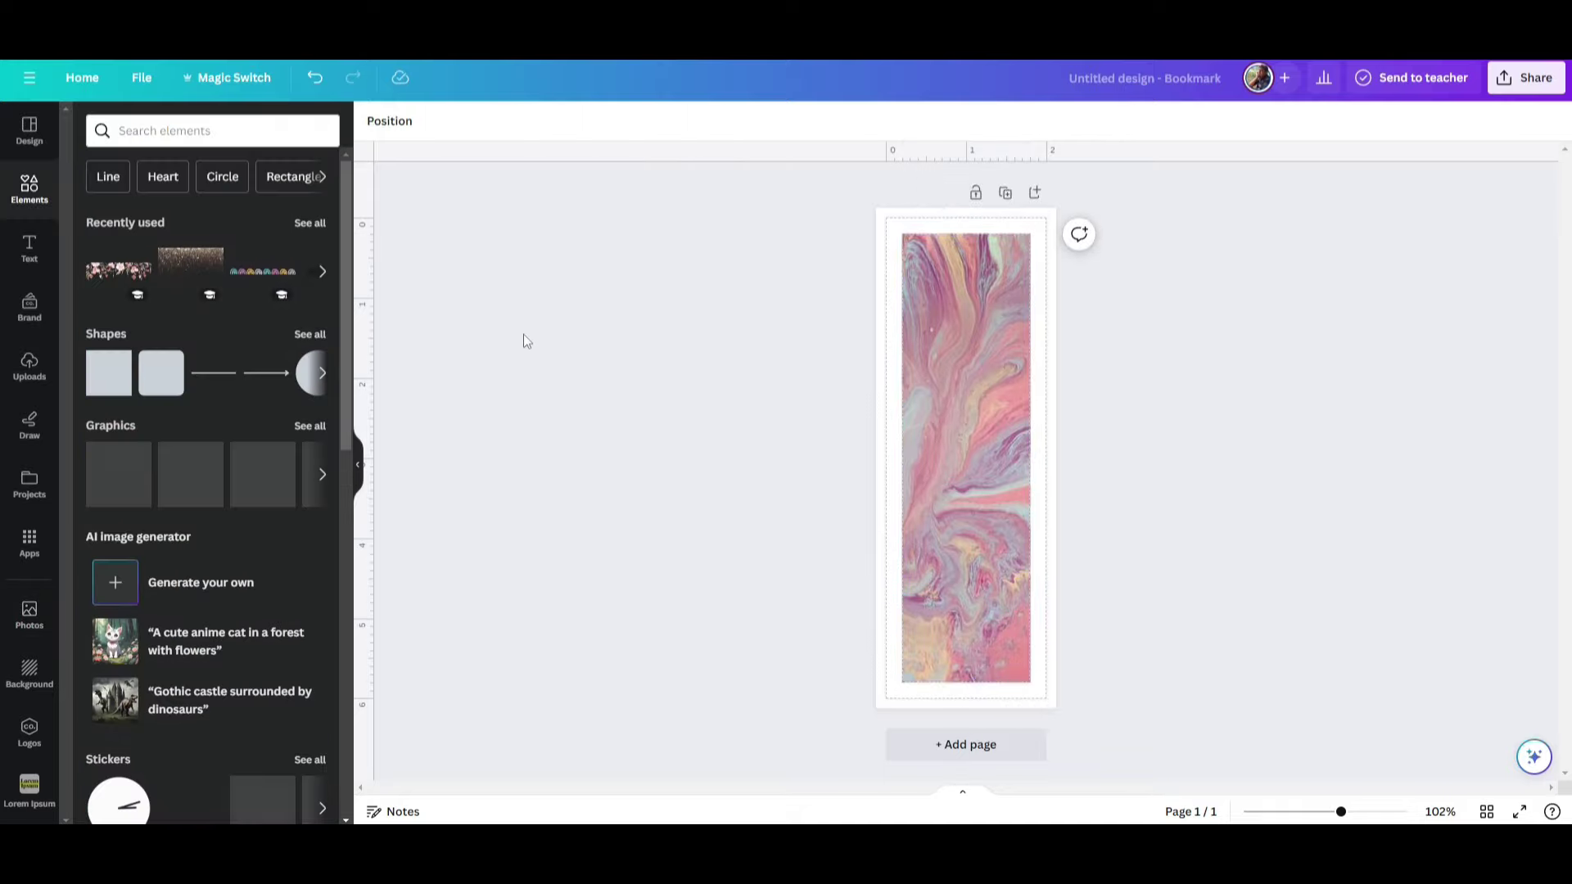
click(155, 132)
text(flower)
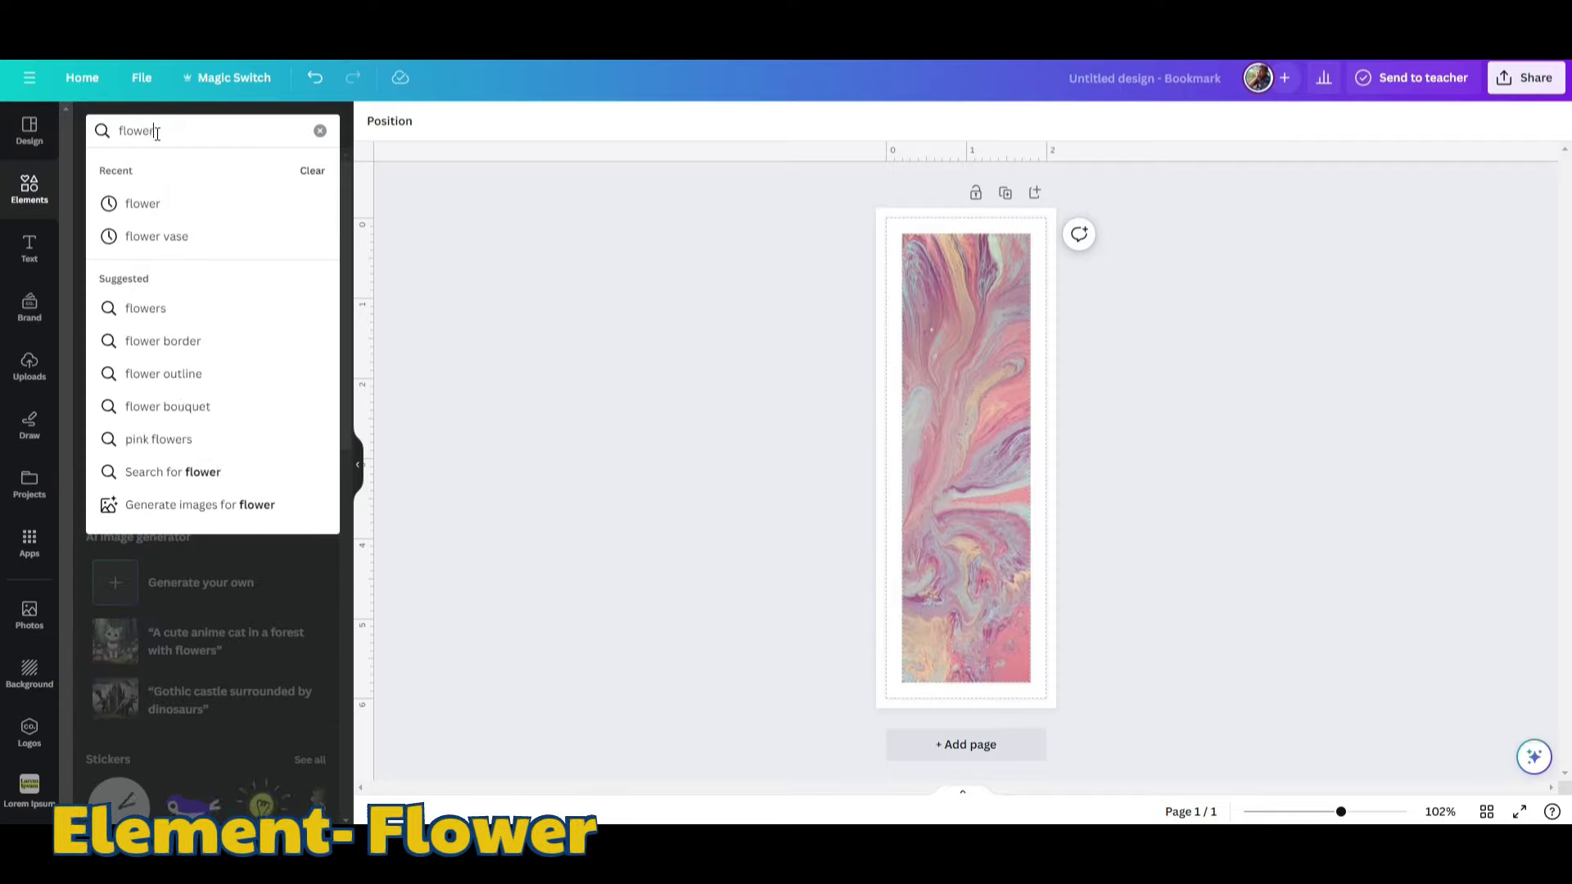
key(Return)
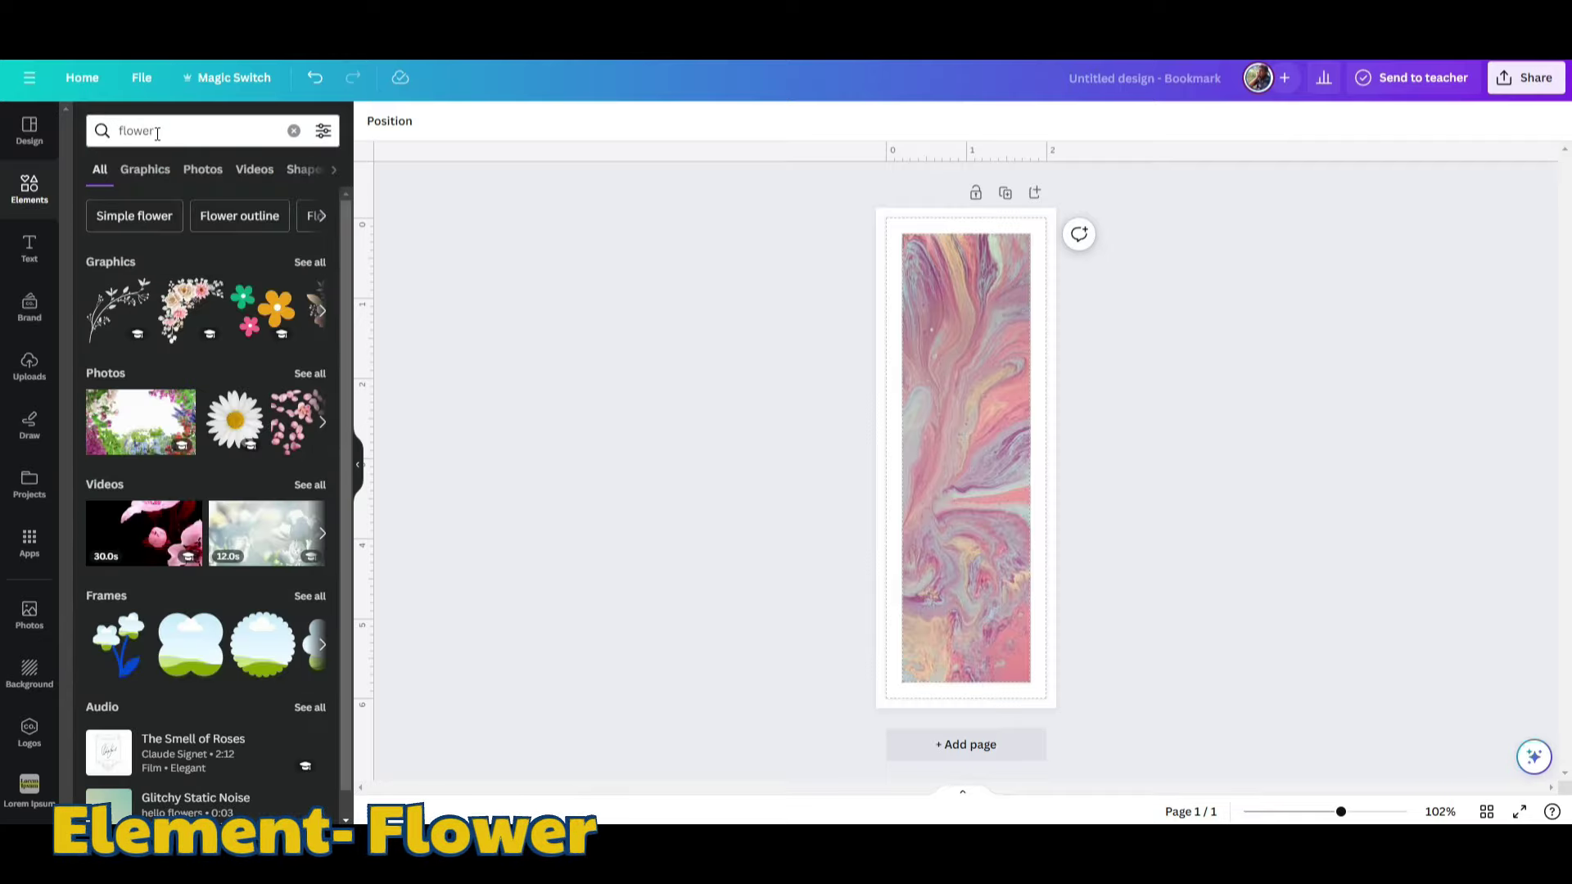
click(315, 263)
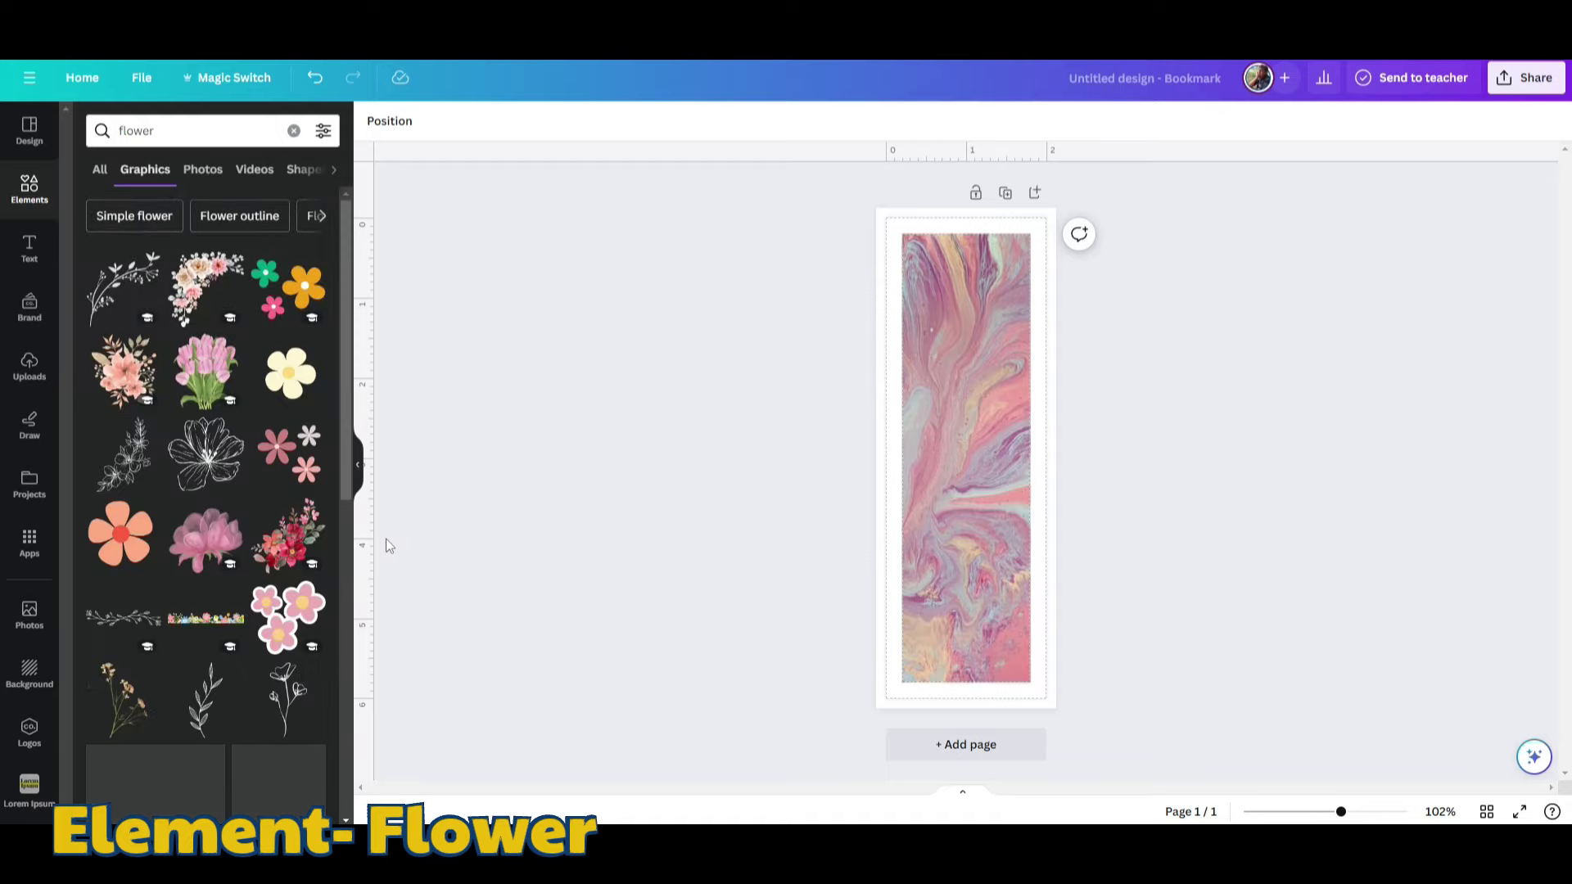
- Insert the line-art flower branch graphic and enlarge it to span the page width at the bottom of the bookmark
click(136, 470)
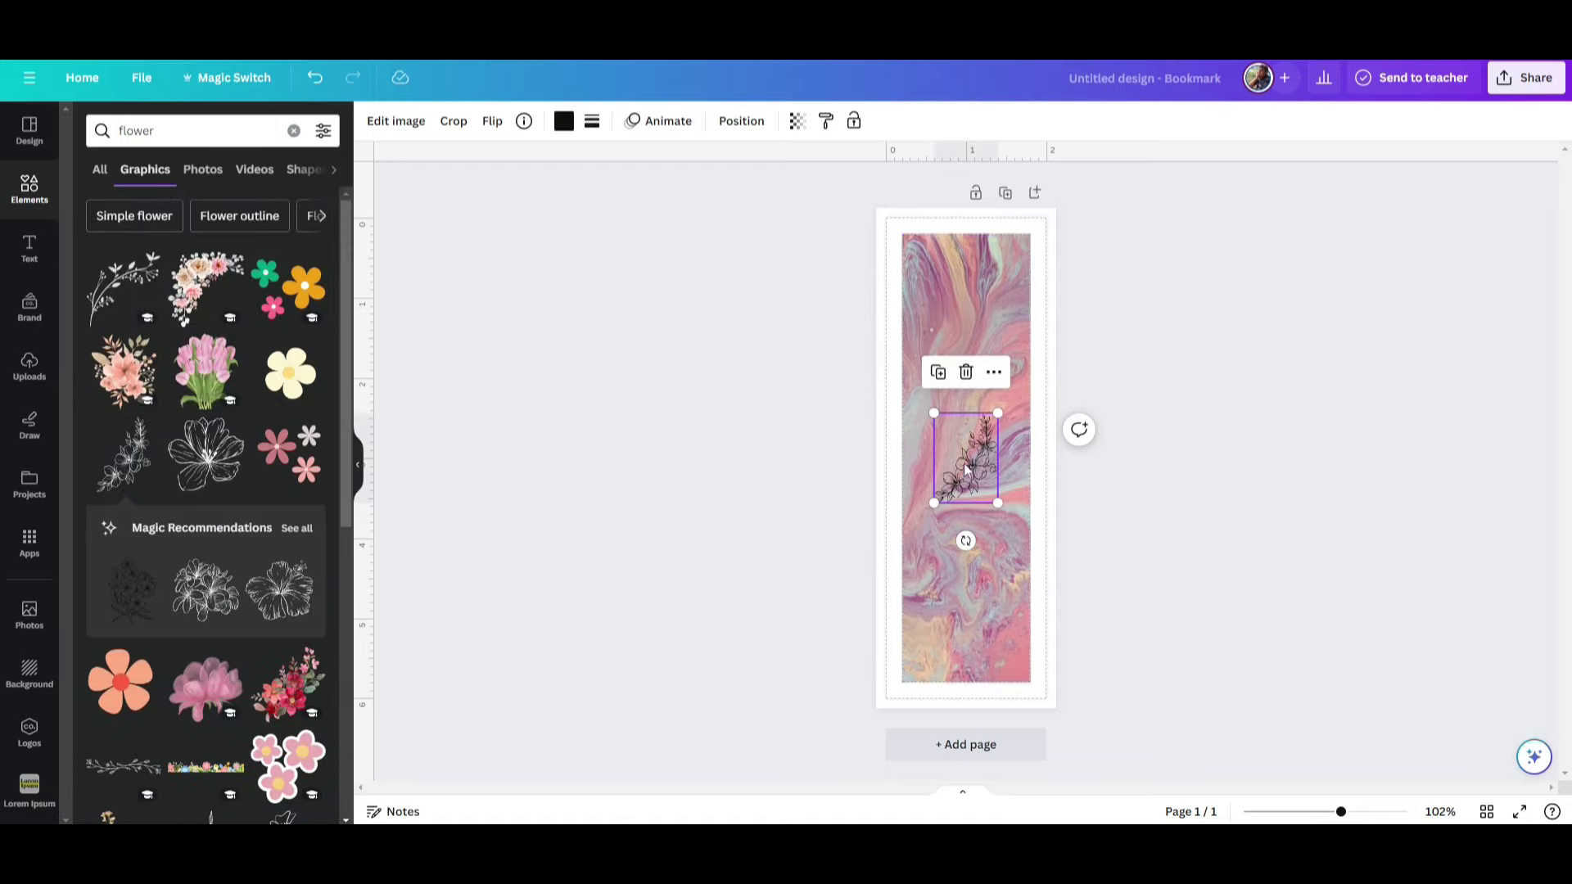
drag(966, 463, 826, 526)
click(764, 582)
click(1022, 662)
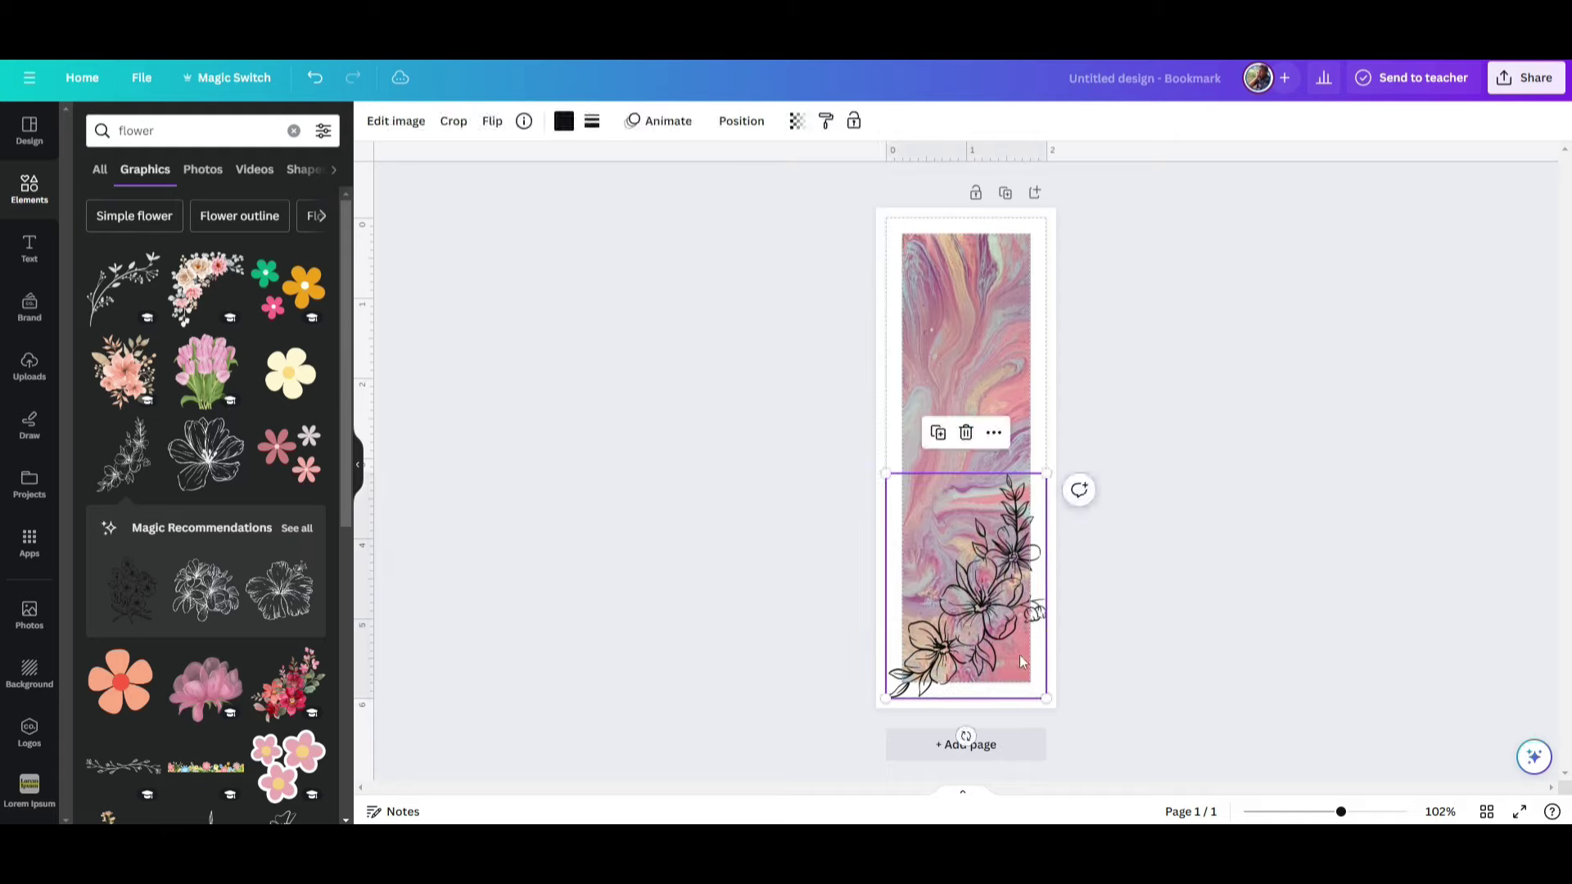
- Duplicate the flower branch, place the copy at the bookmark's top edge, and flip it both vertically and horizontally
click(940, 434)
drag(983, 625, 982, 368)
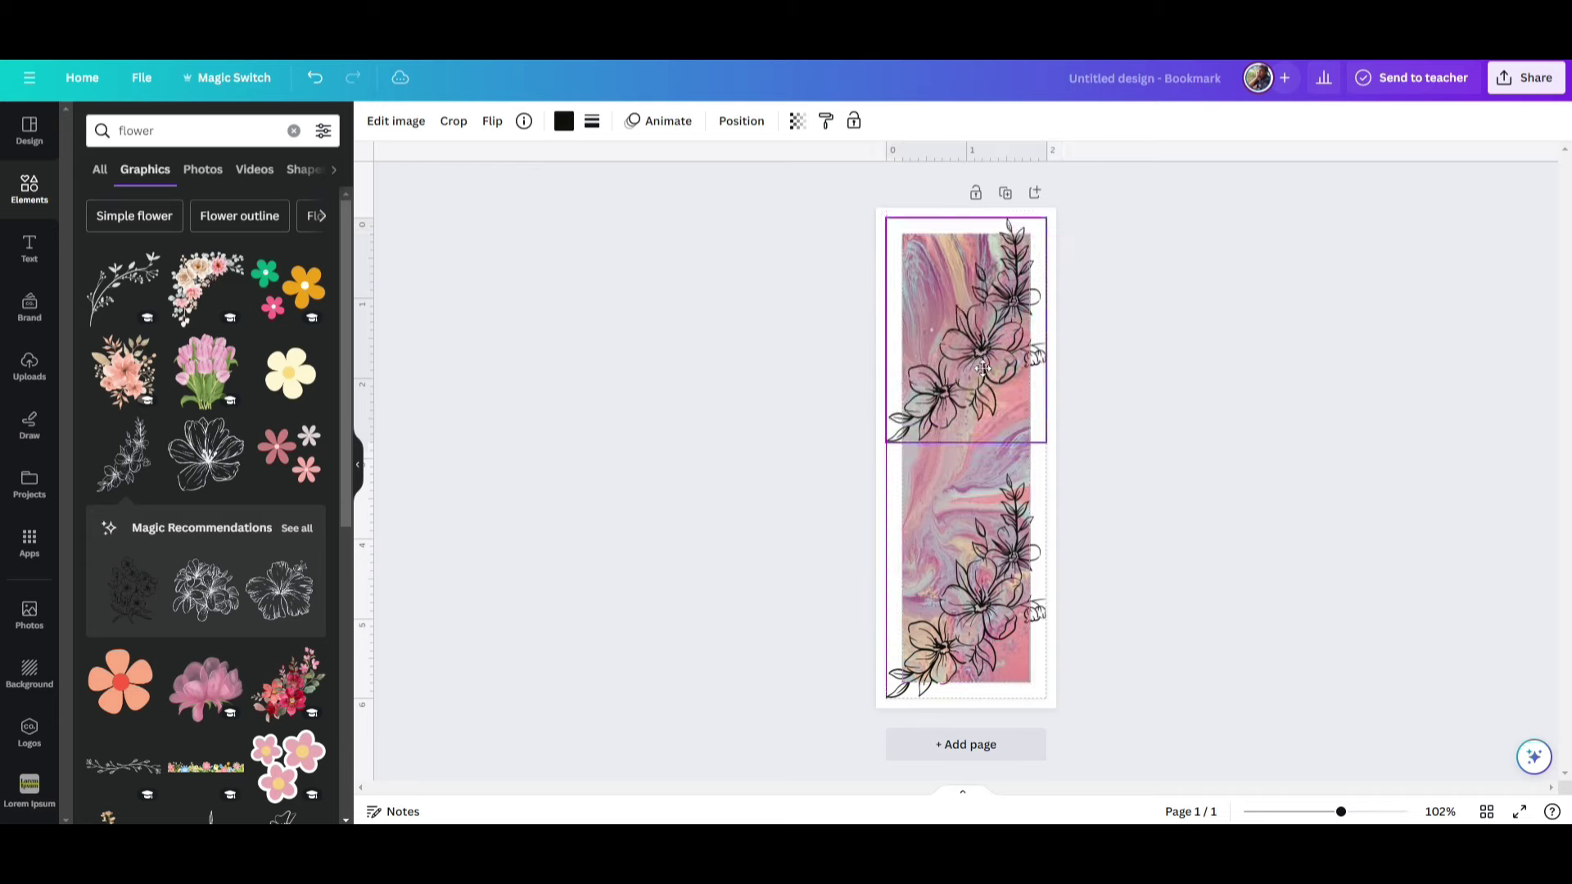
click(492, 121)
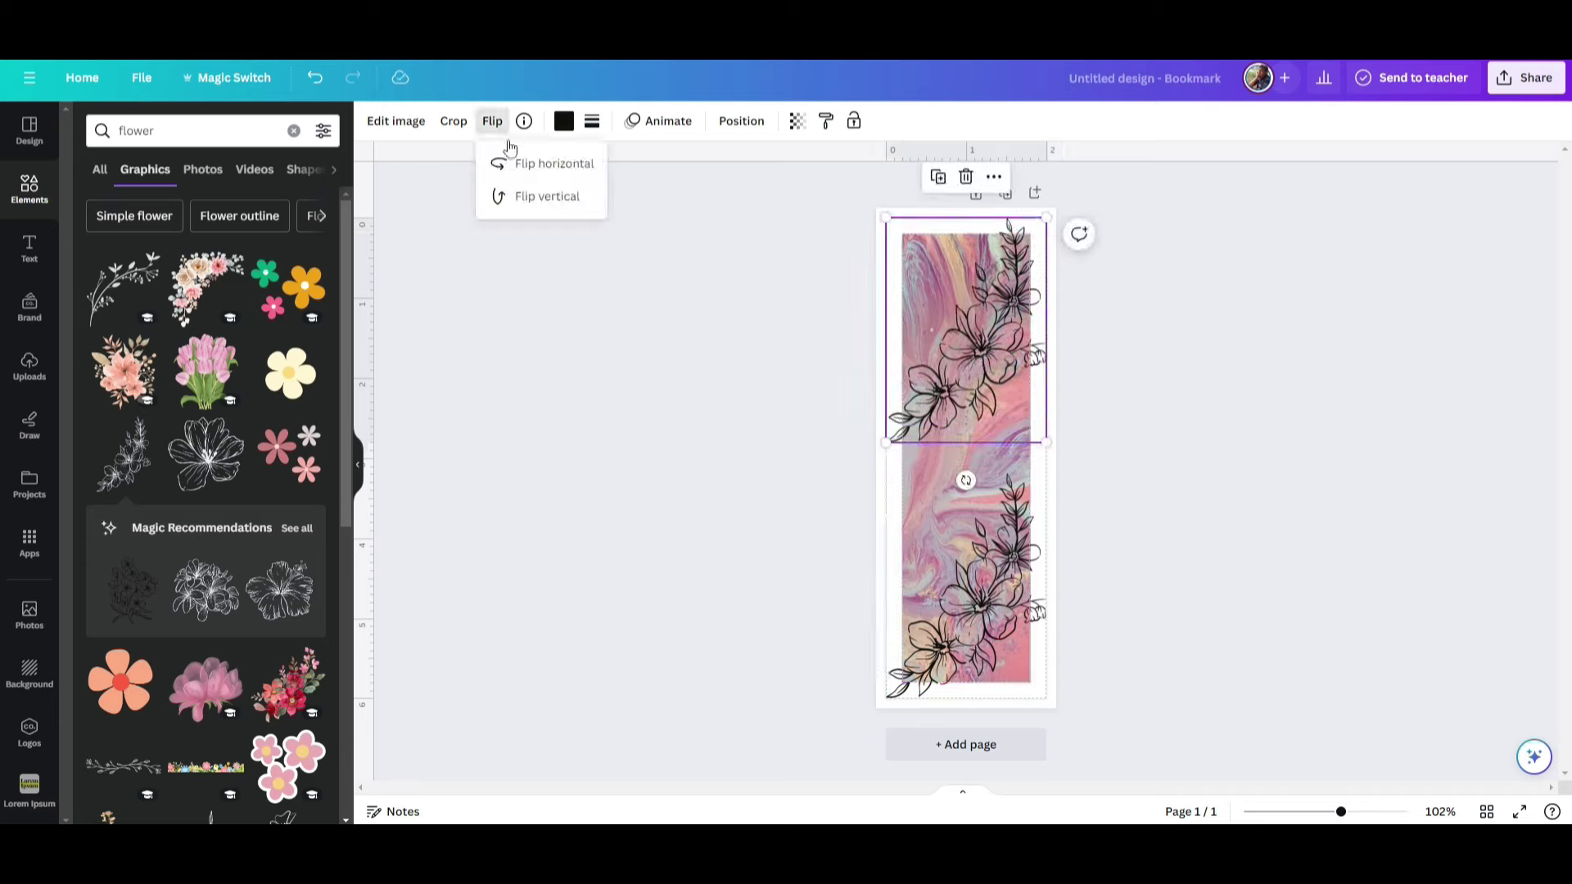
click(520, 200)
click(521, 165)
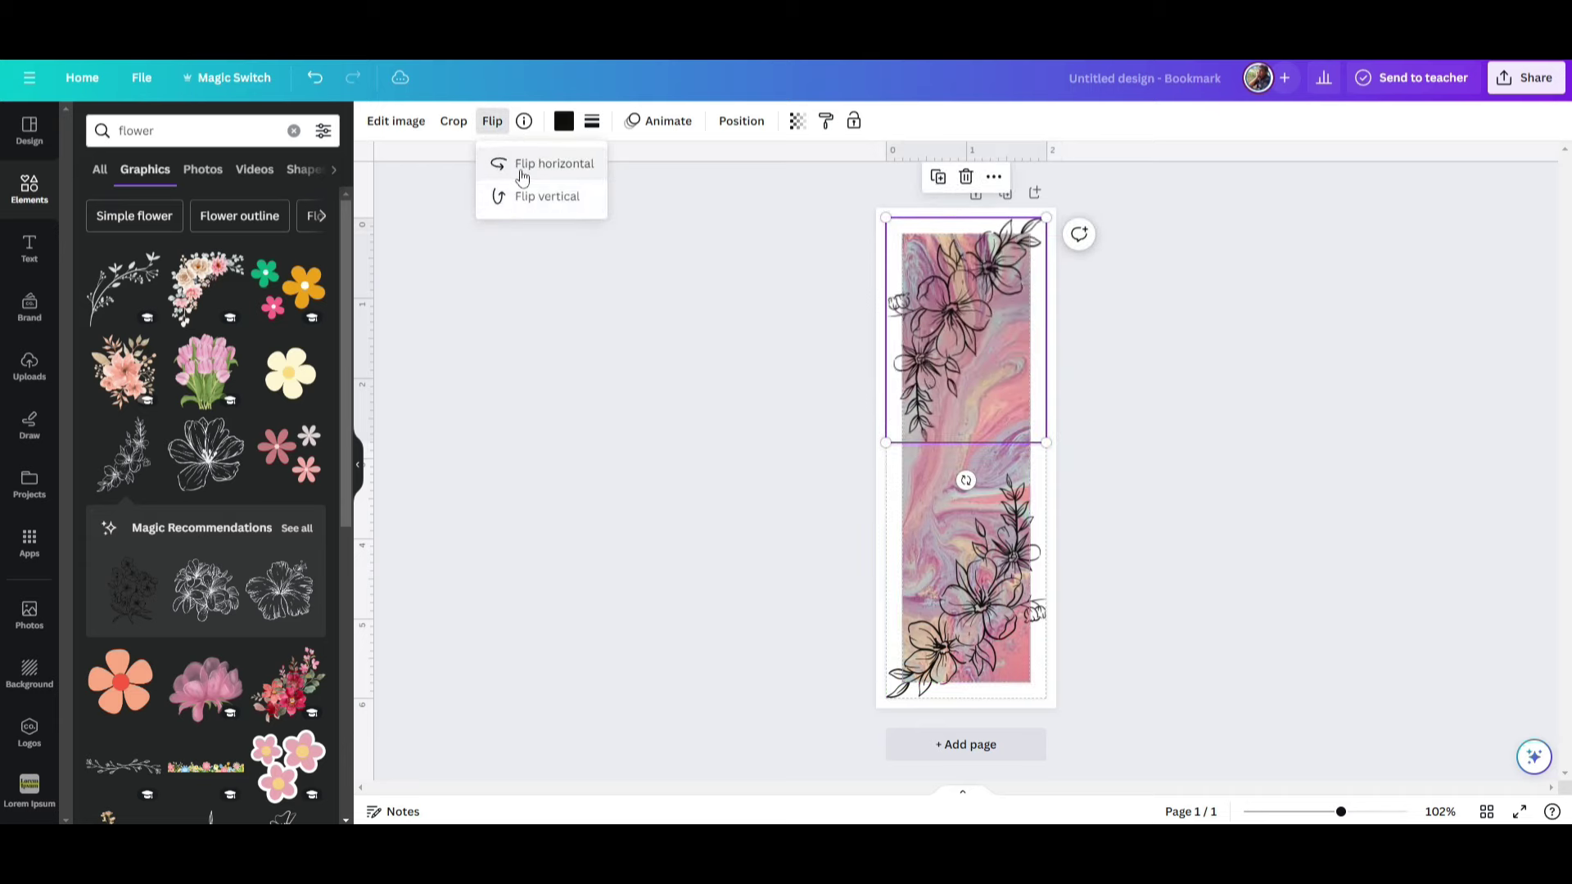
click(651, 391)
click(651, 392)
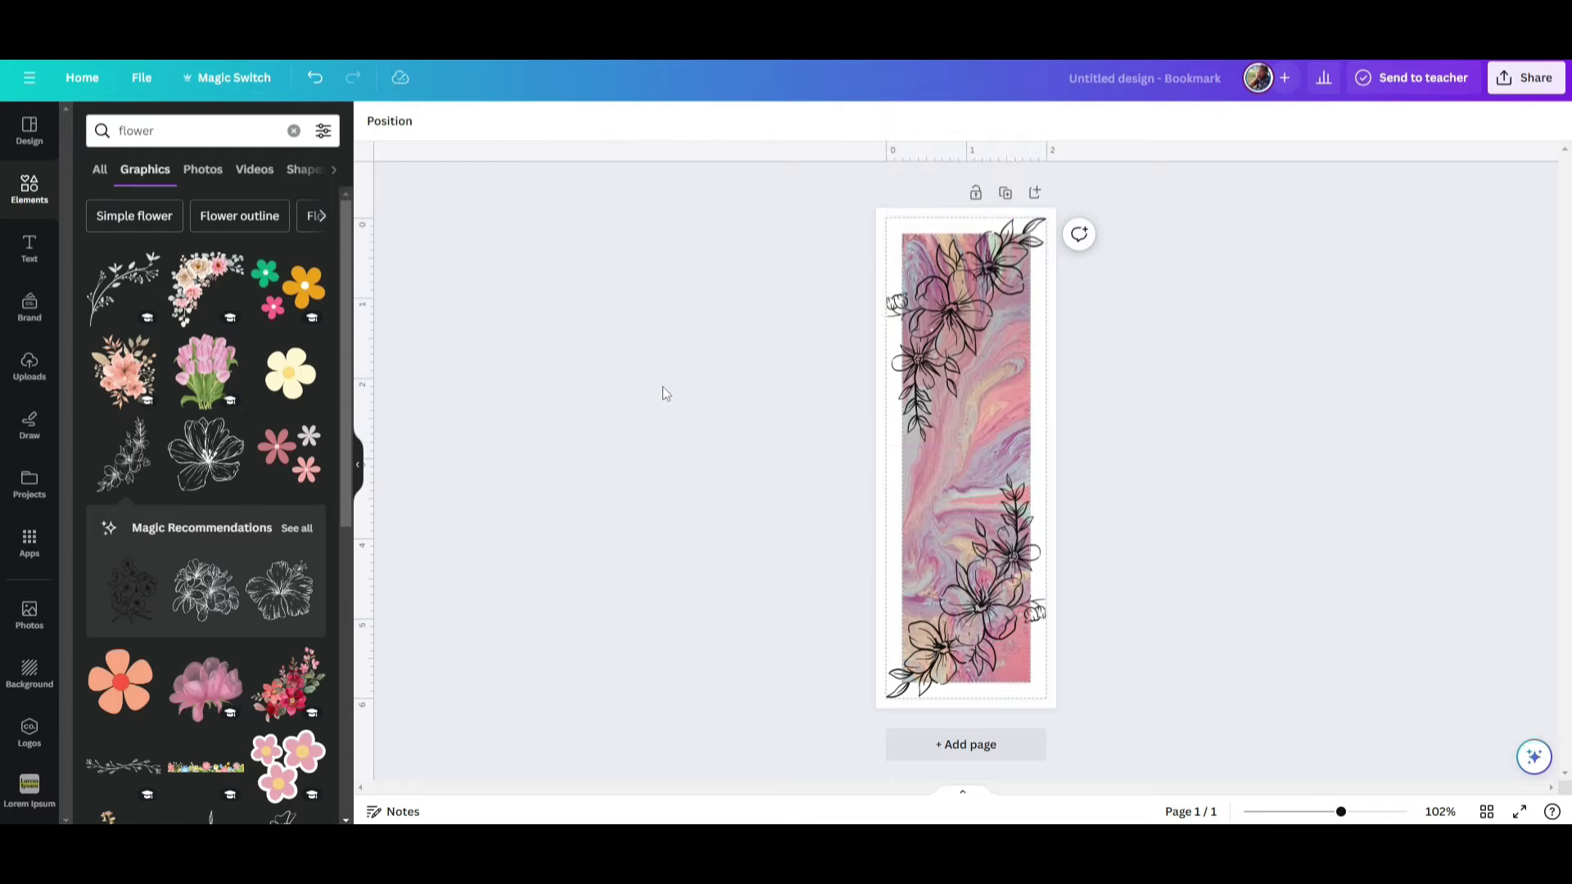
- Add a second bookmark page and search the photo library for "paint color"
click(964, 746)
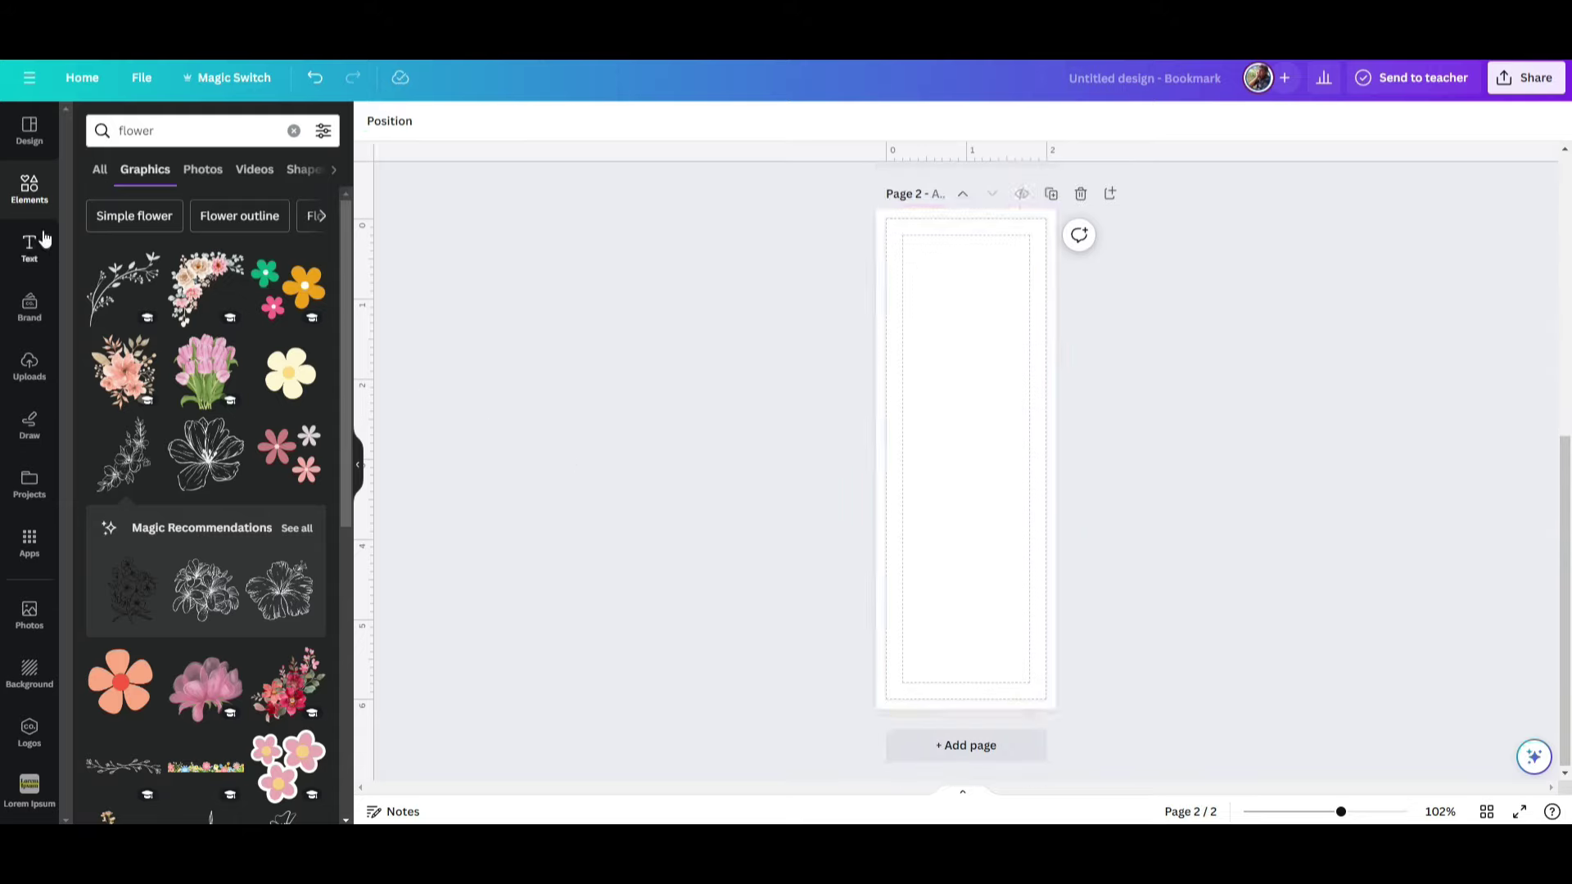
click(293, 132)
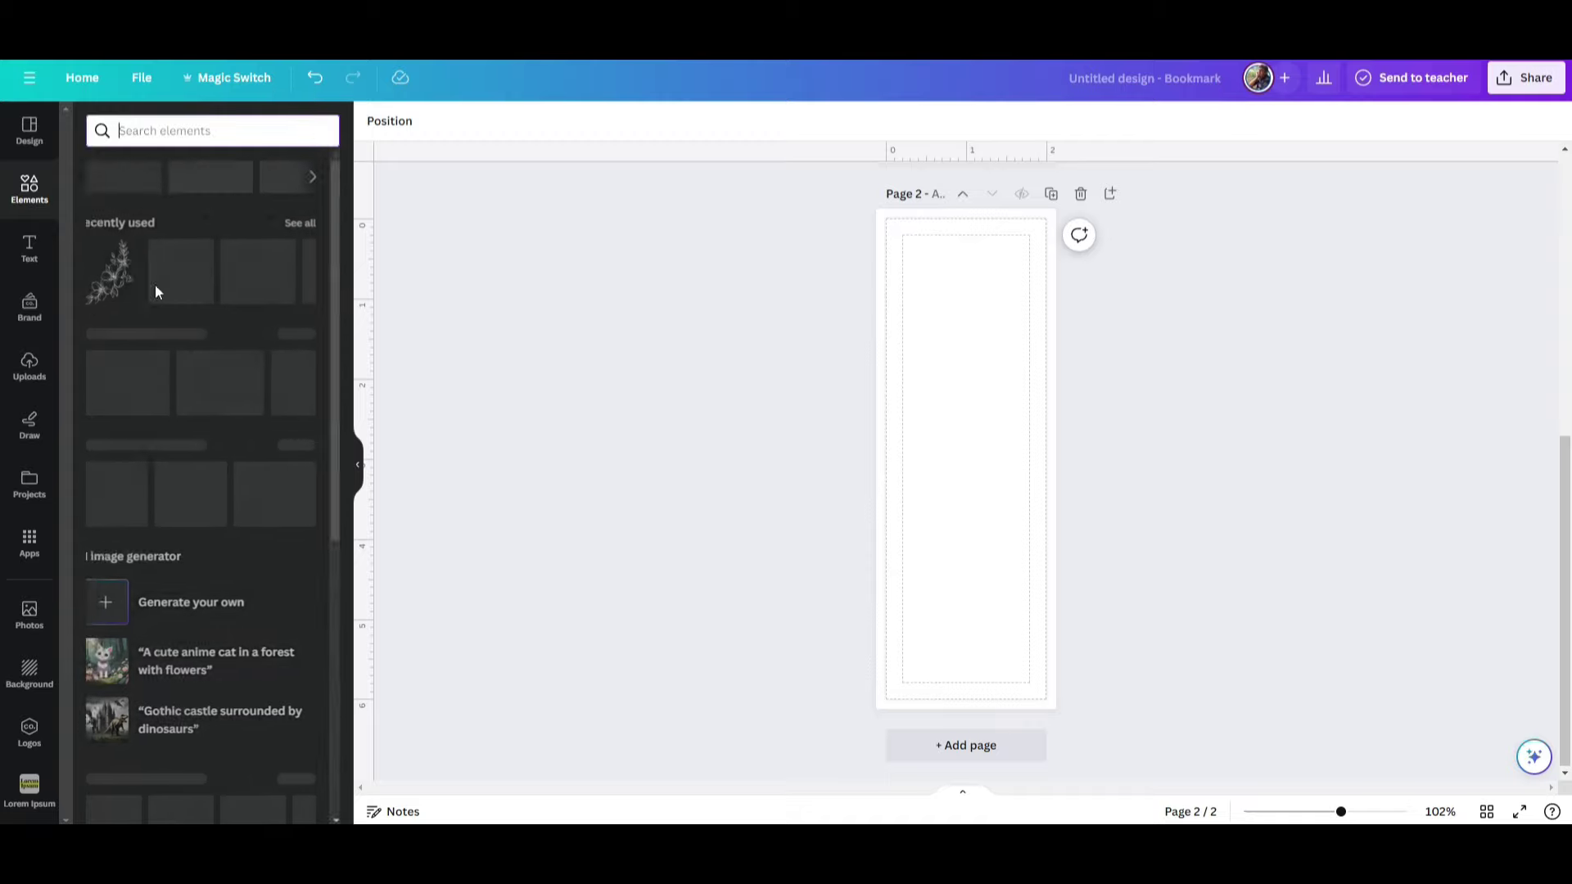
click(30, 614)
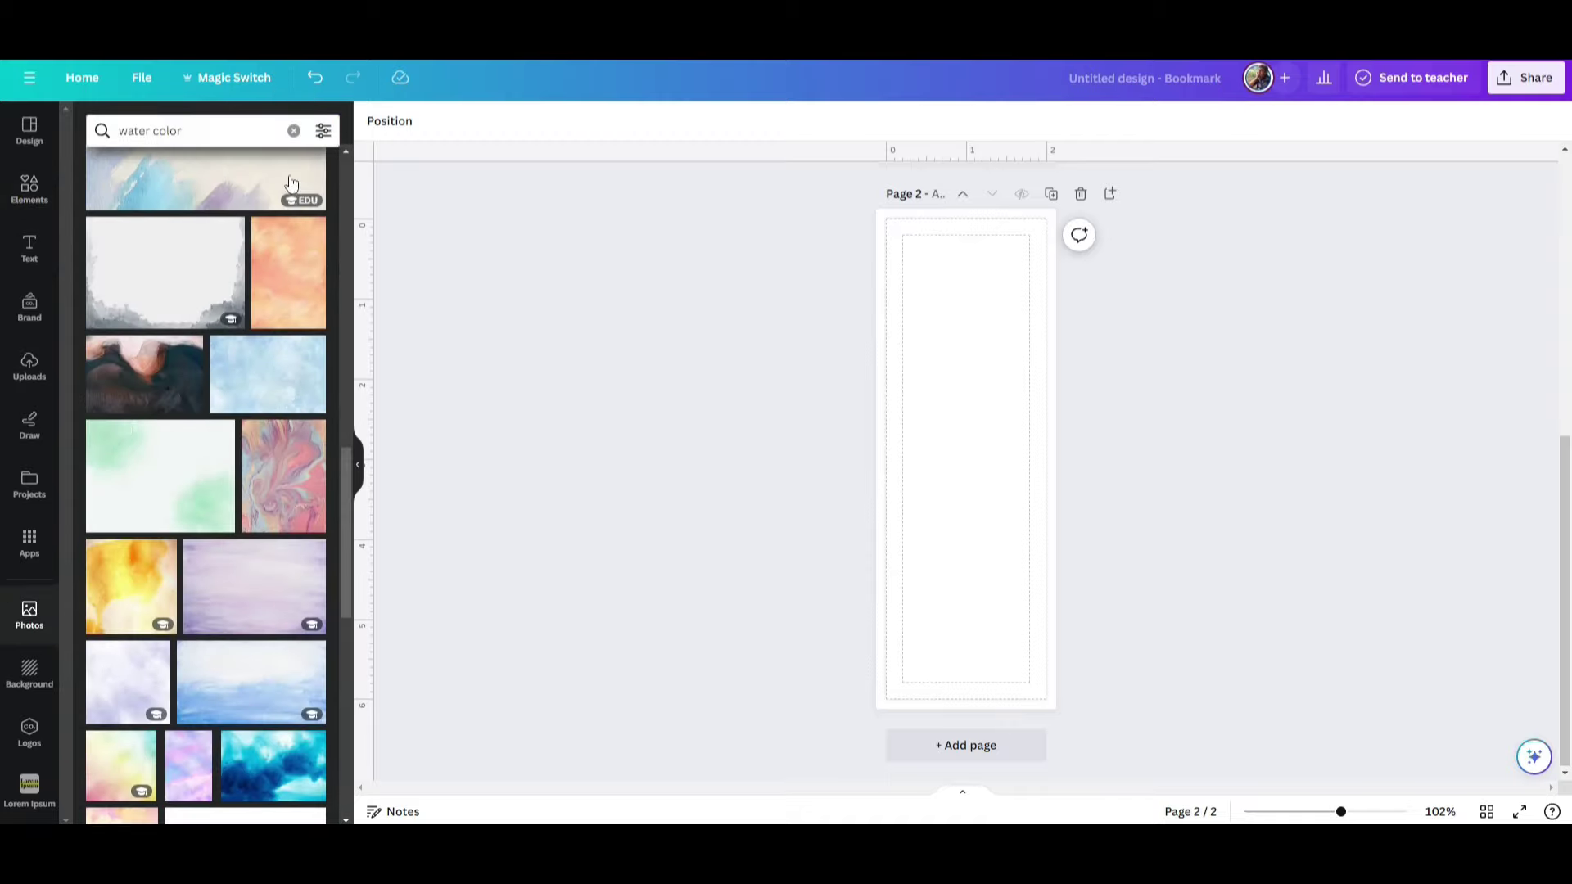
click(294, 132)
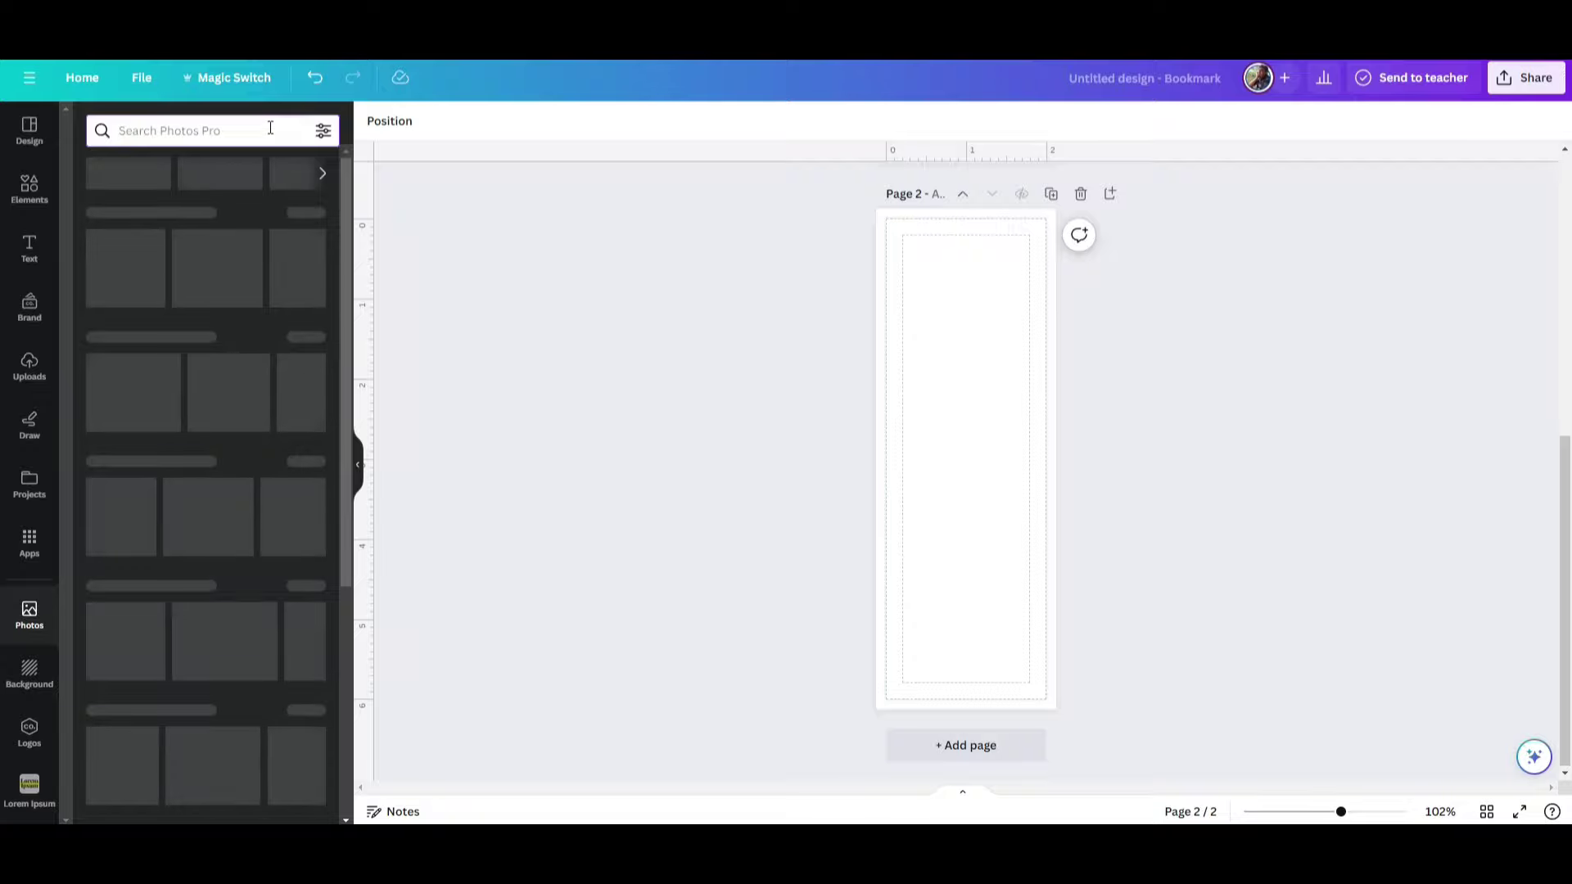
click(271, 129)
text(paint)
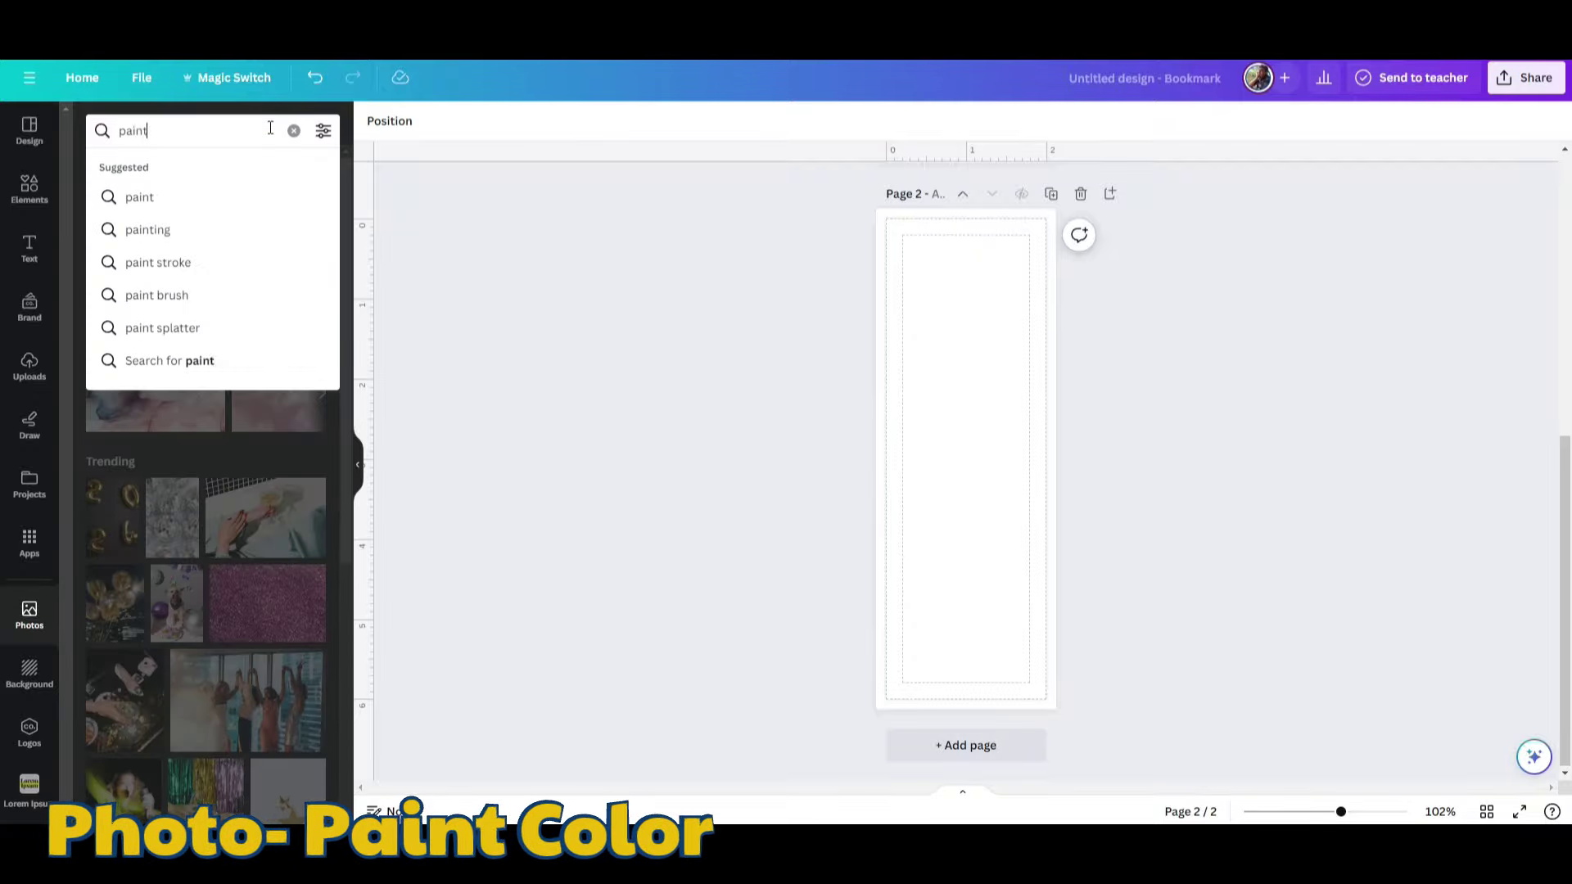
text( color)
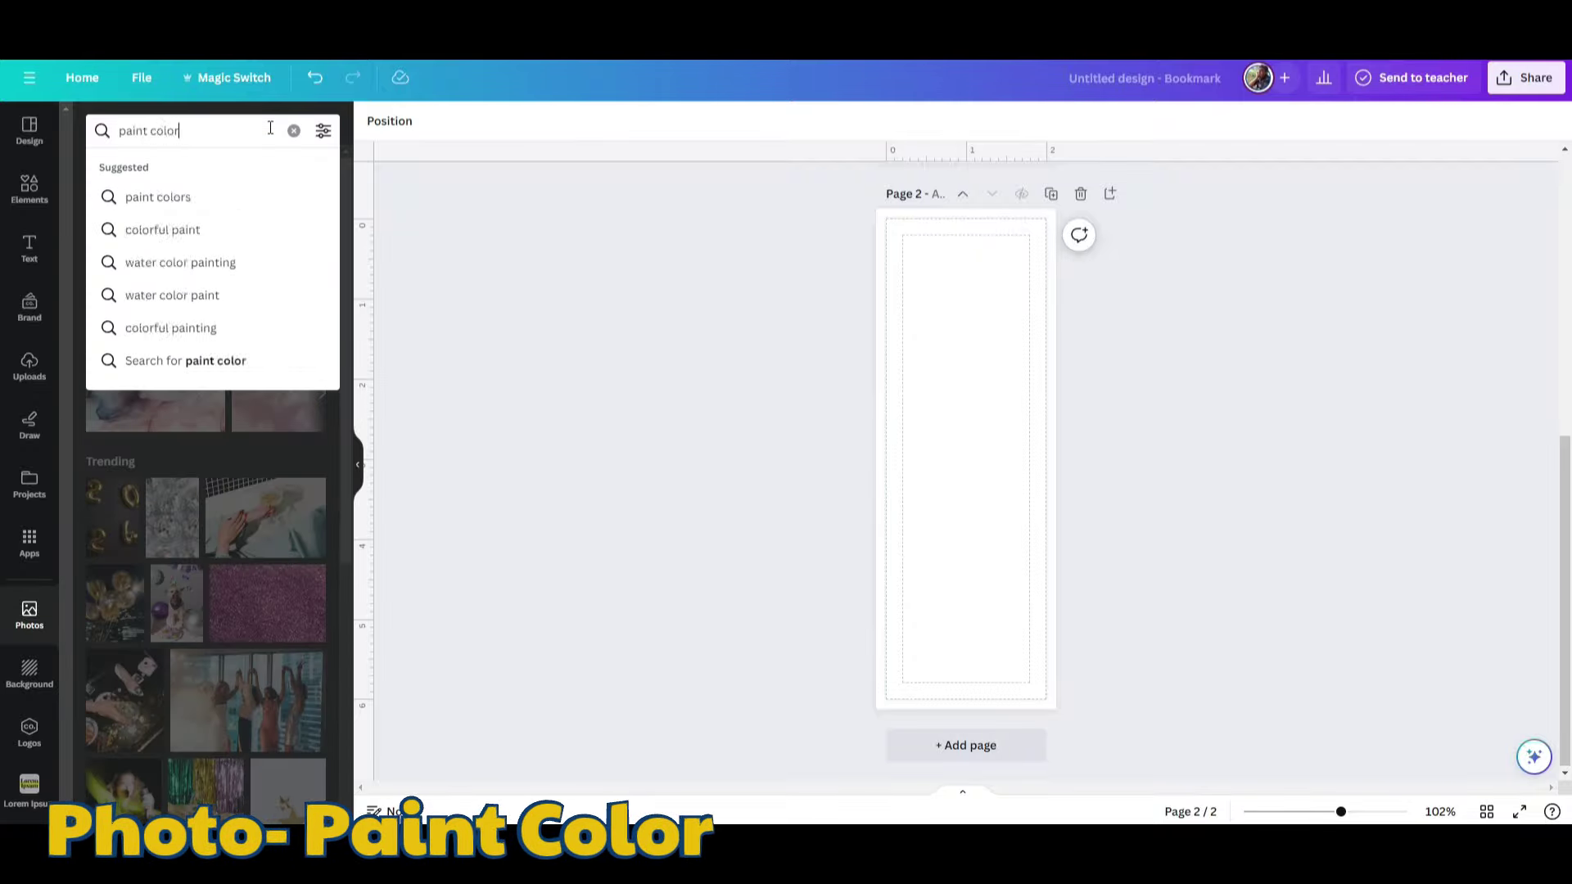
key(Return)
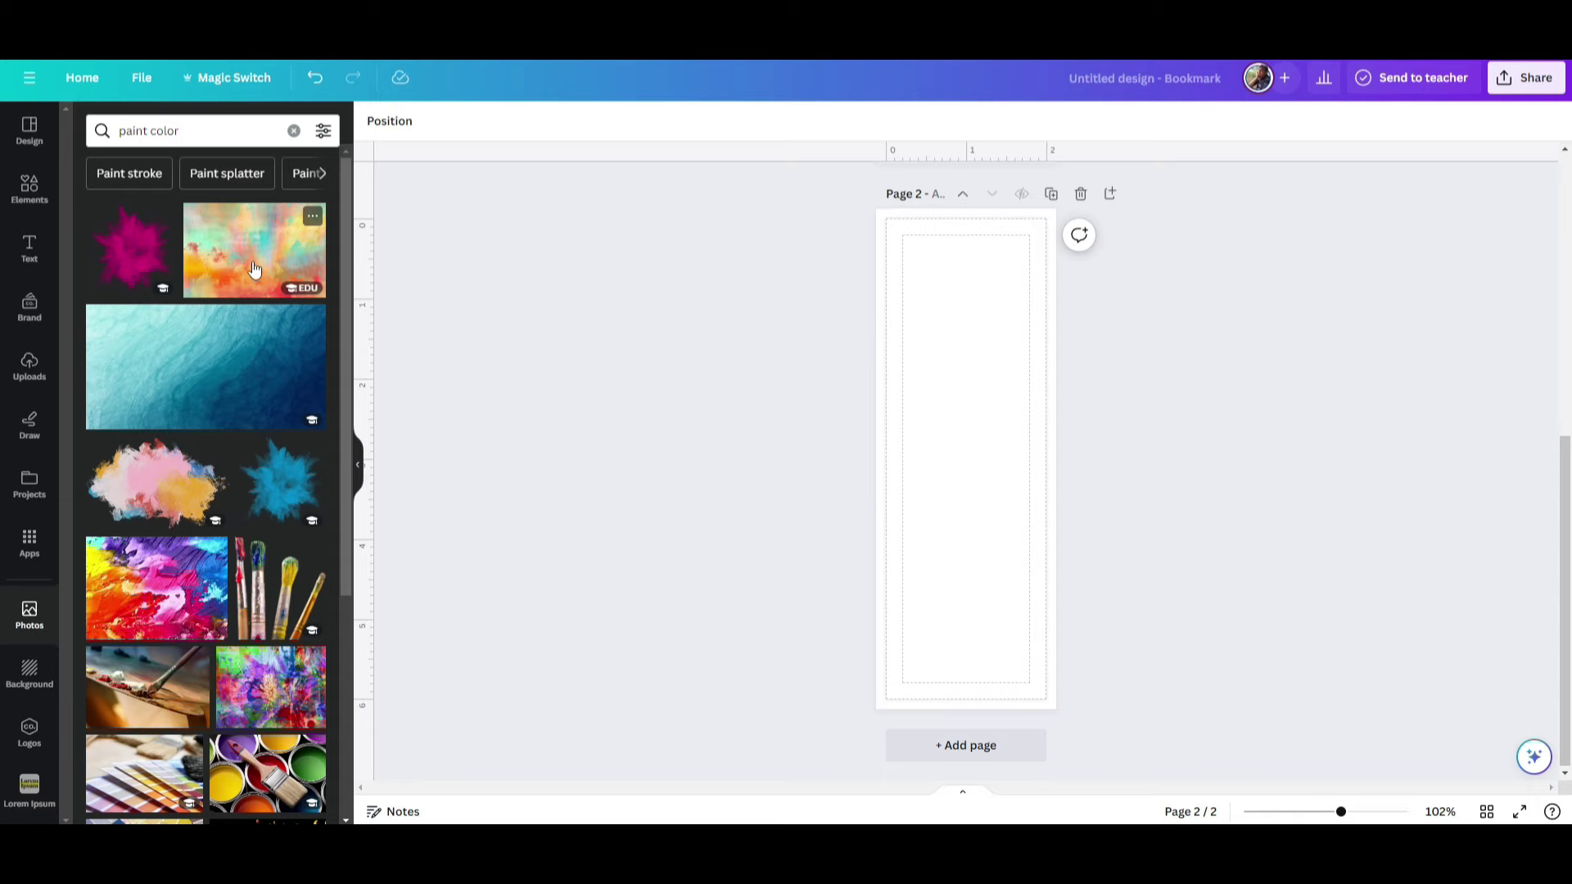
- Insert the purple and teal marbled paint photo on page 2 and enlarge it to fill the inner margin area
scroll(159, 573, down, 3)
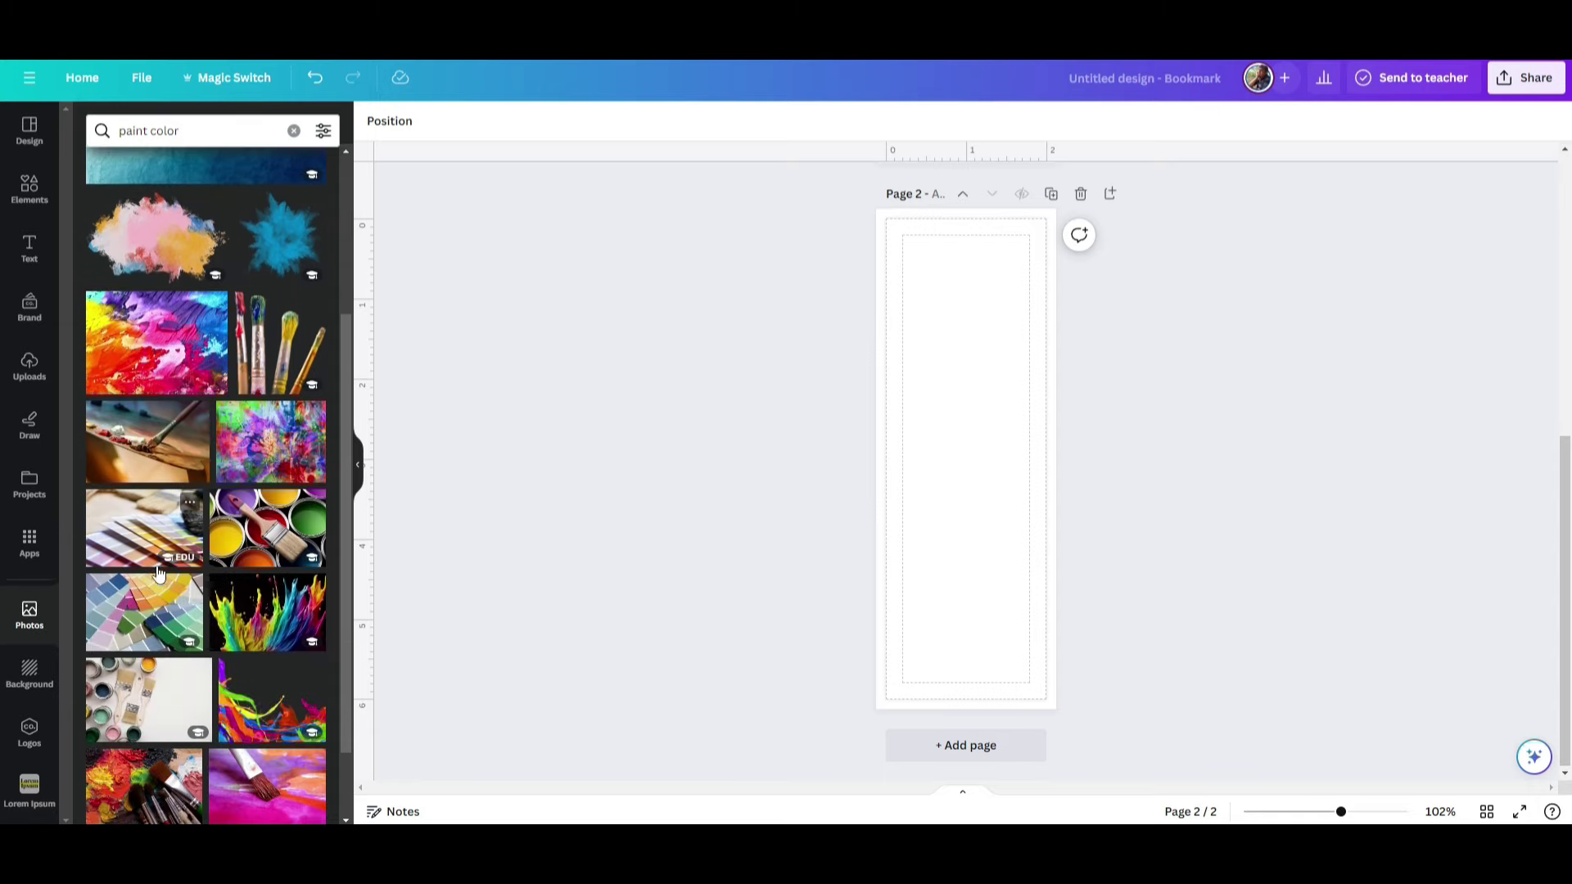
scroll(159, 573, down, 4)
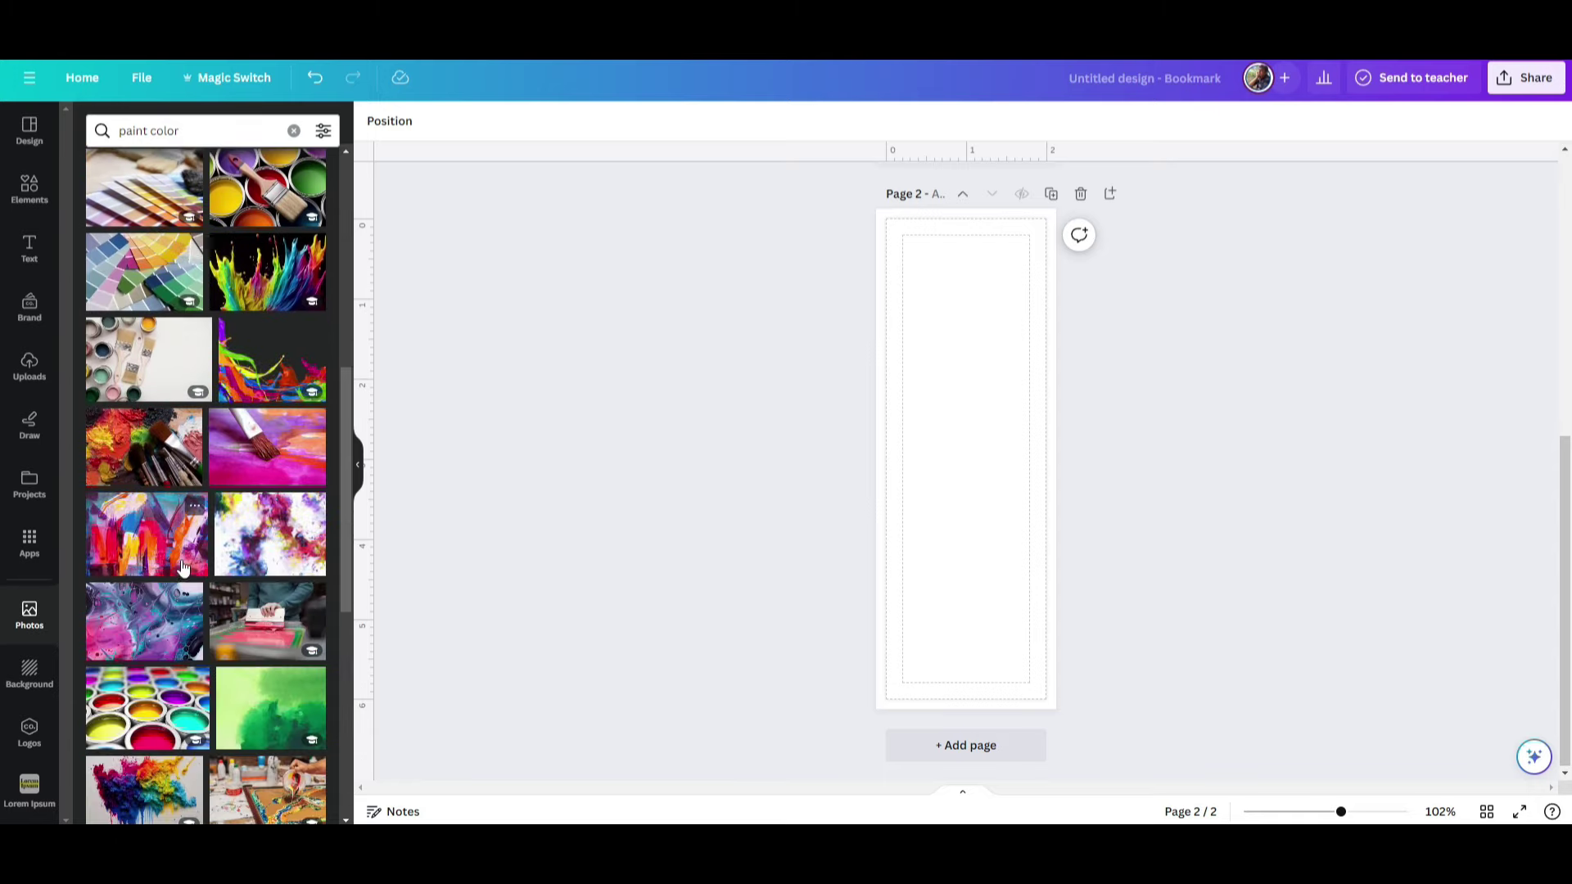
scroll(182, 567, down, 3)
click(144, 376)
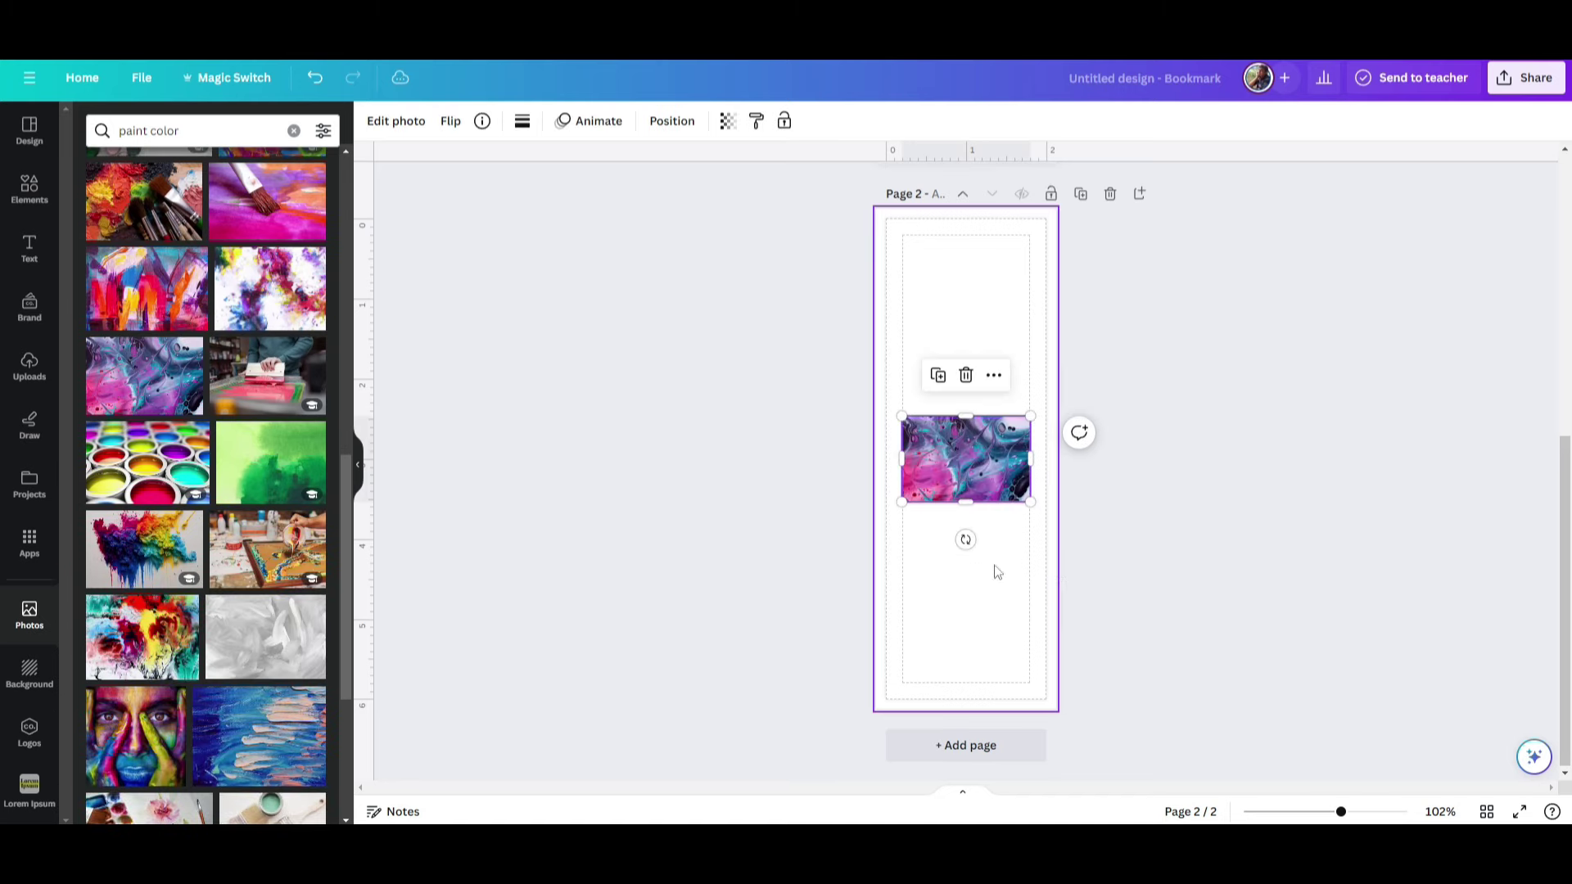
drag(966, 468, 967, 706)
click(769, 628)
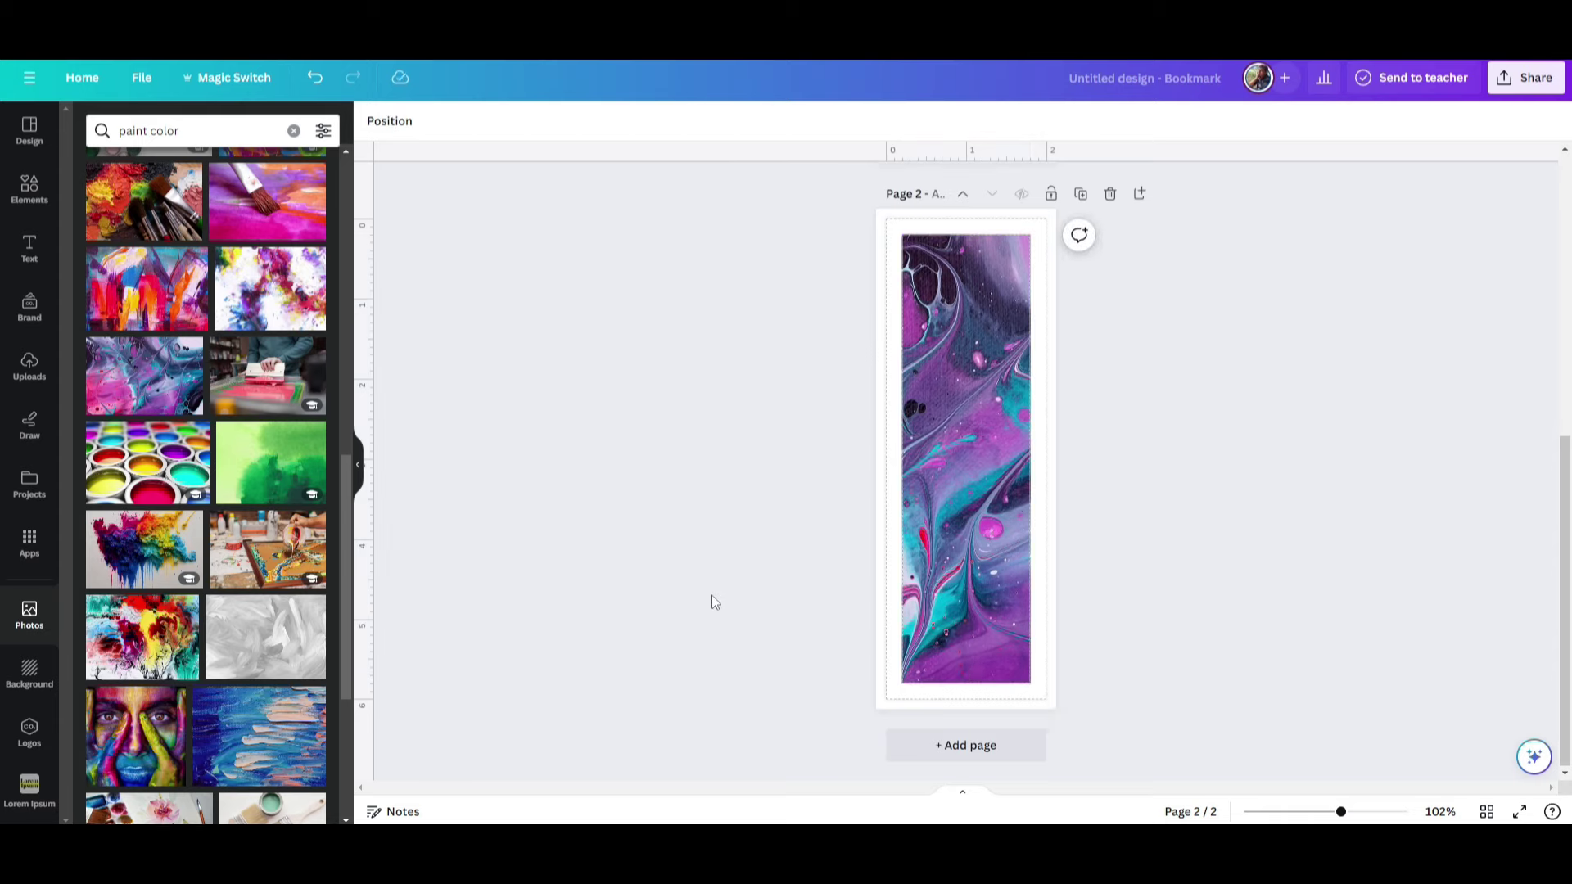
- Search the elements for "flower" again and list all the flower graphics for the second bookmark
click(24, 197)
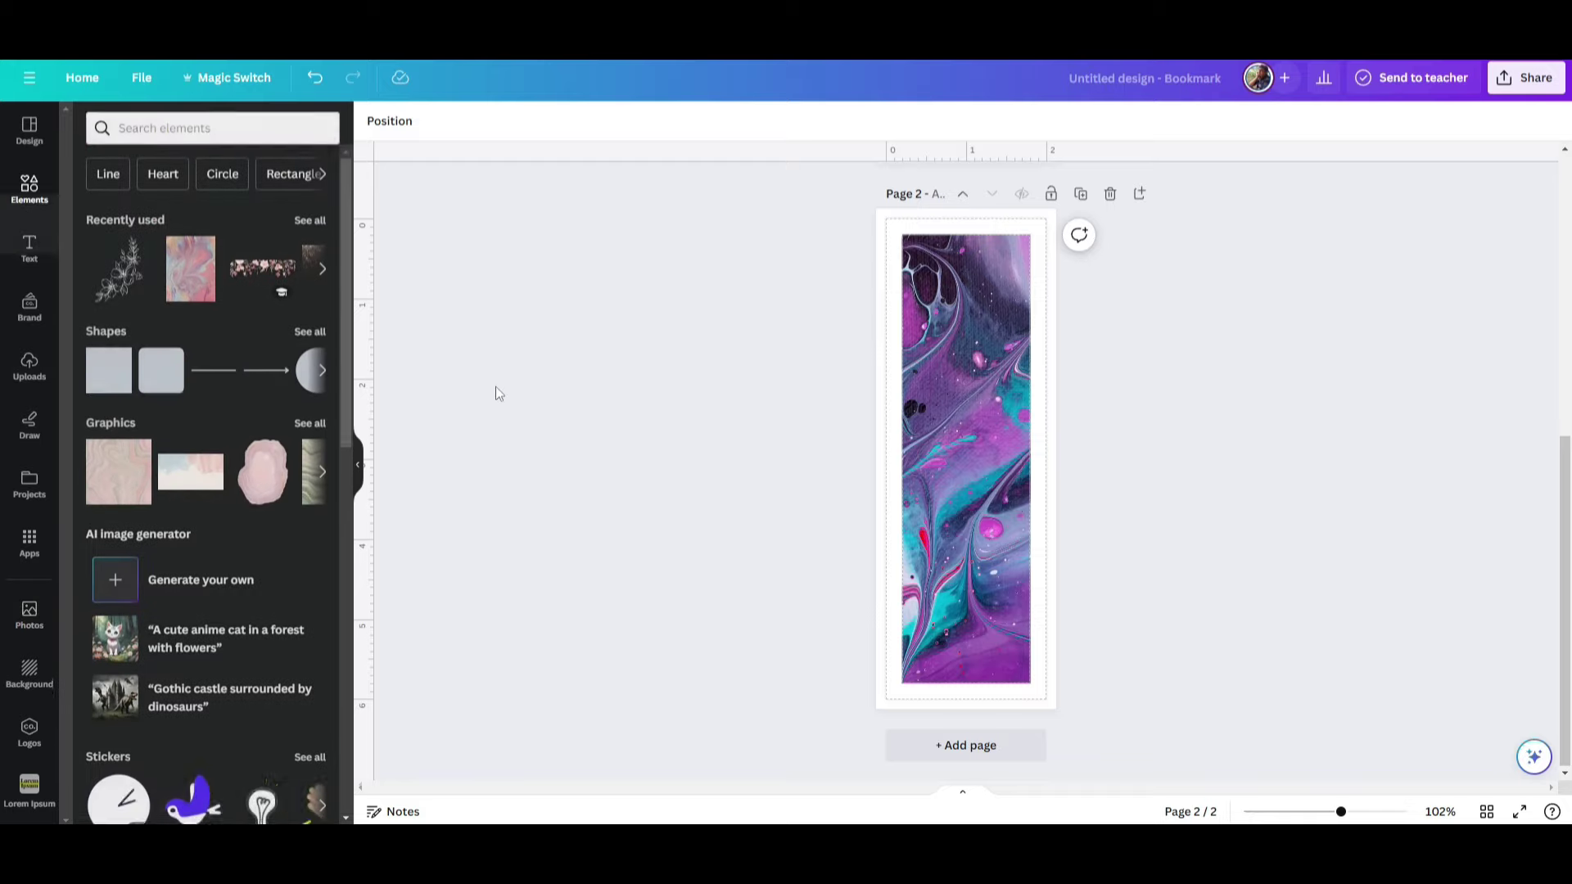
click(233, 135)
text(flower)
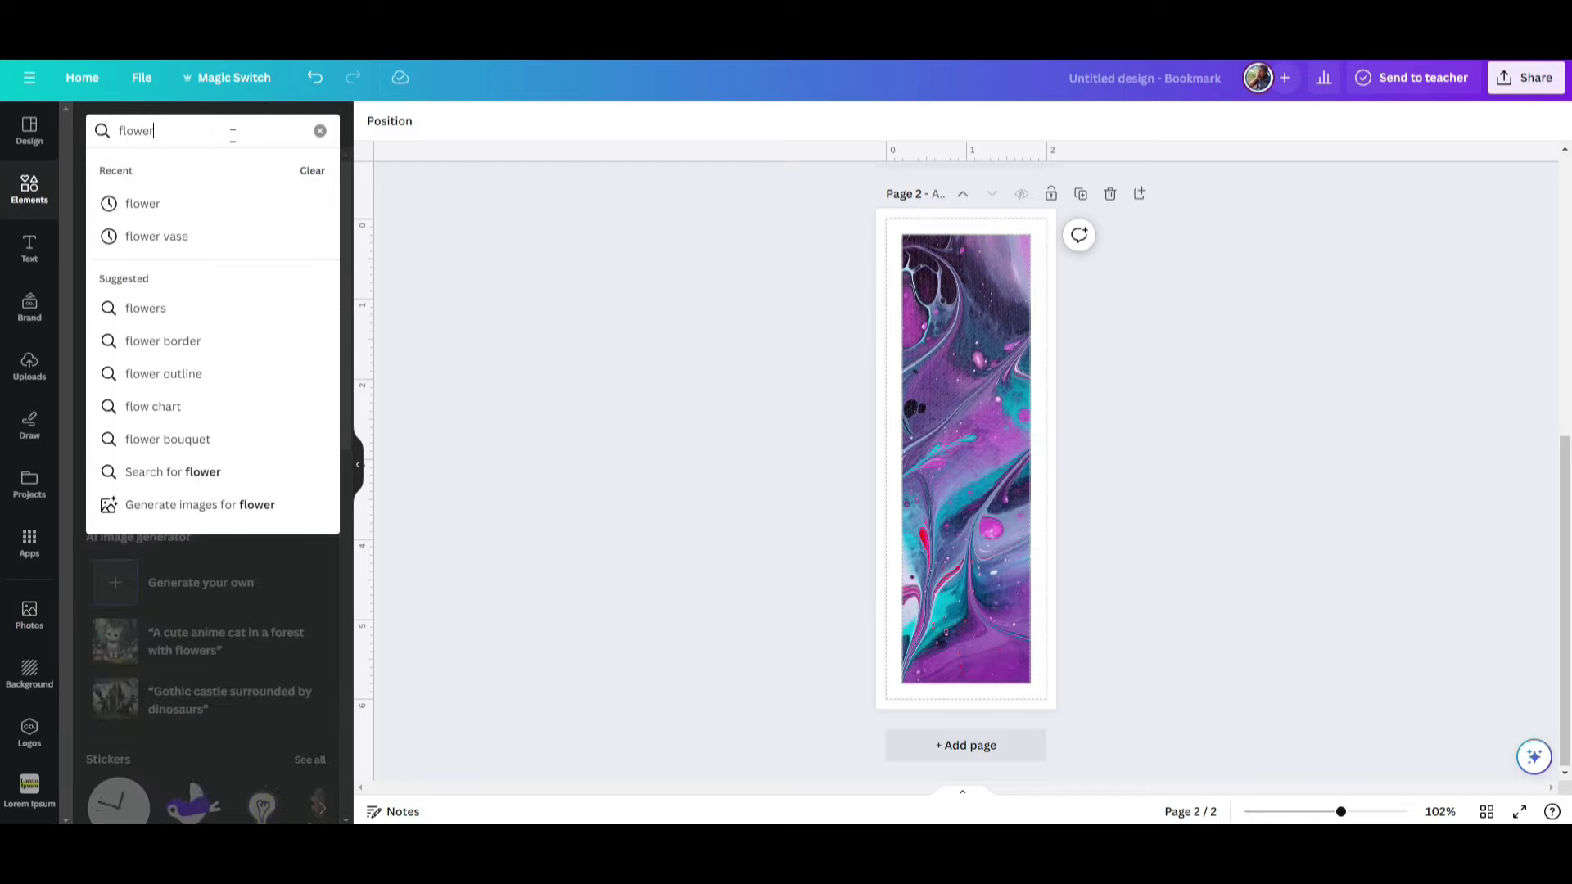
key(Return)
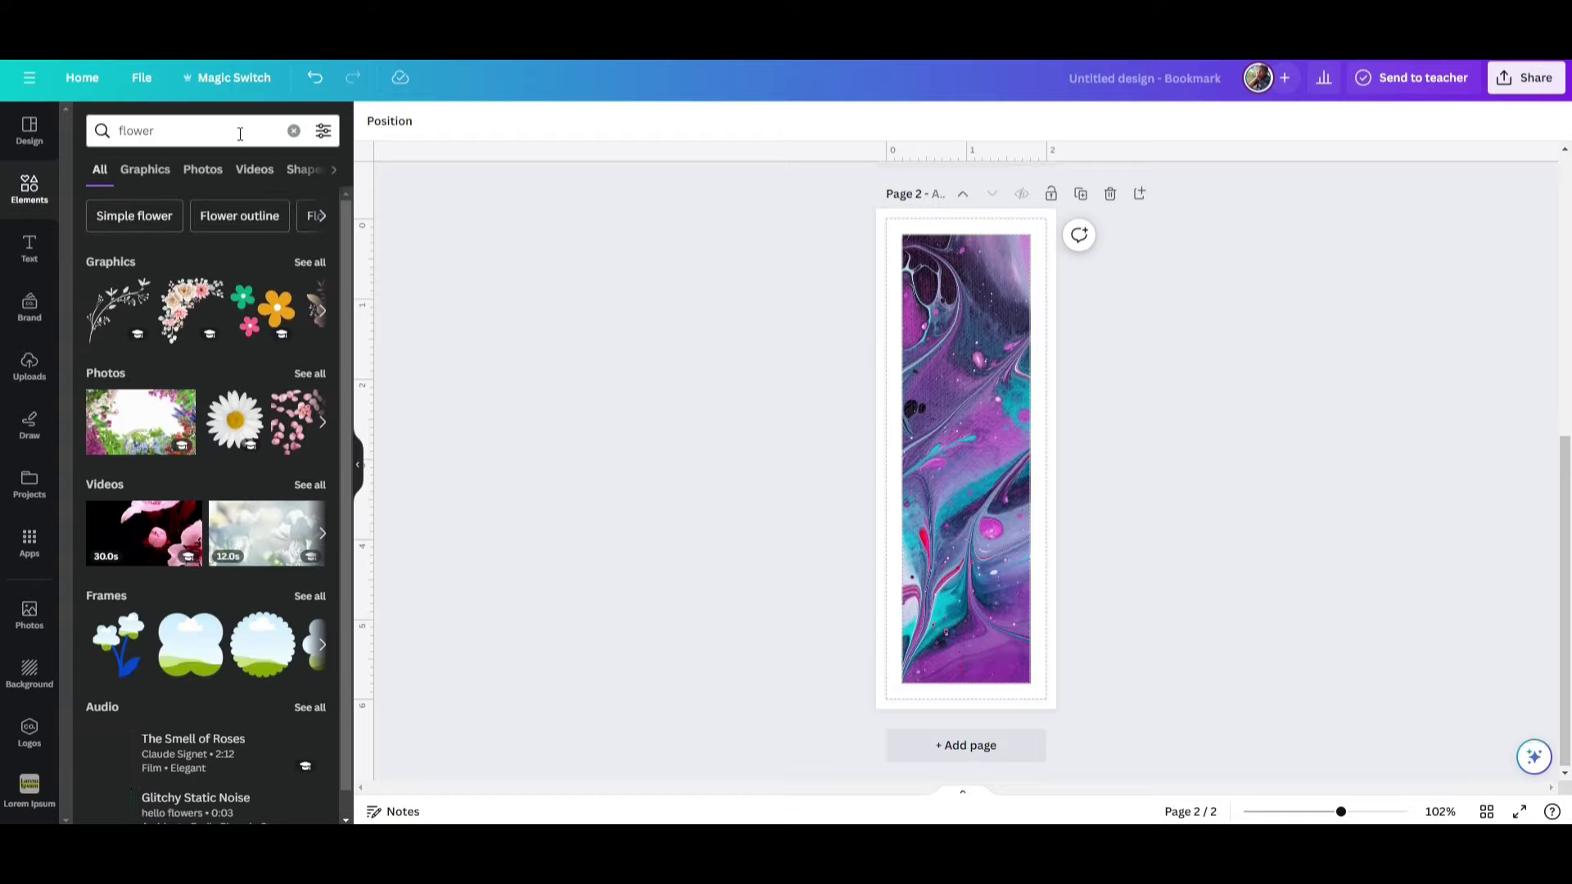
click(308, 262)
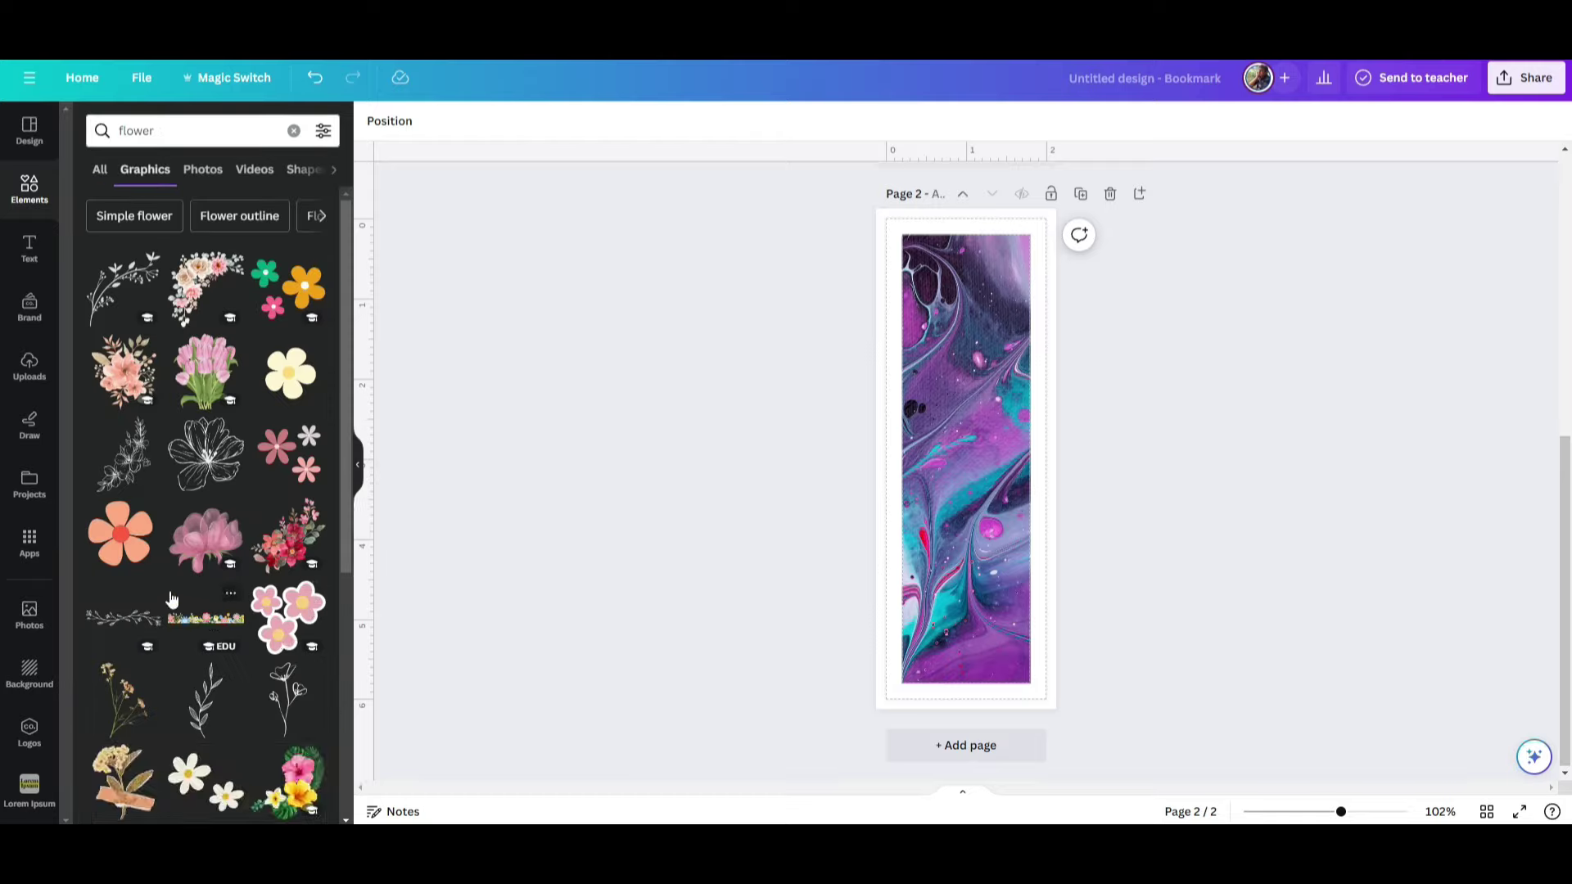
- Insert the line-art floral corner graphic and enlarge it to span the page width at the top of page 2
scroll(172, 600, down, 5)
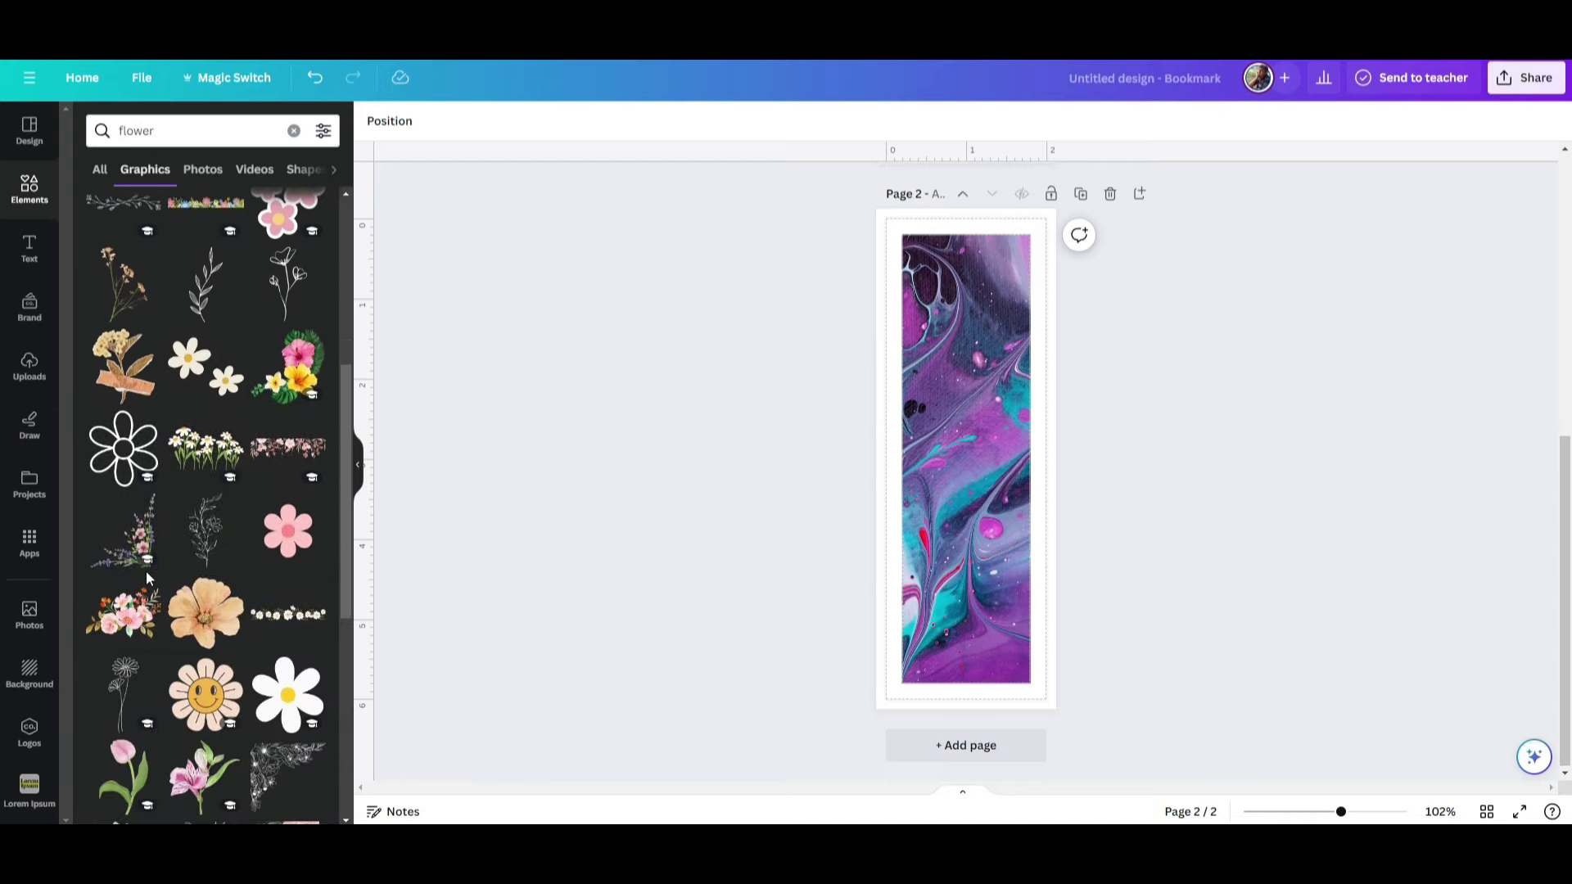
scroll(146, 571, down, 2)
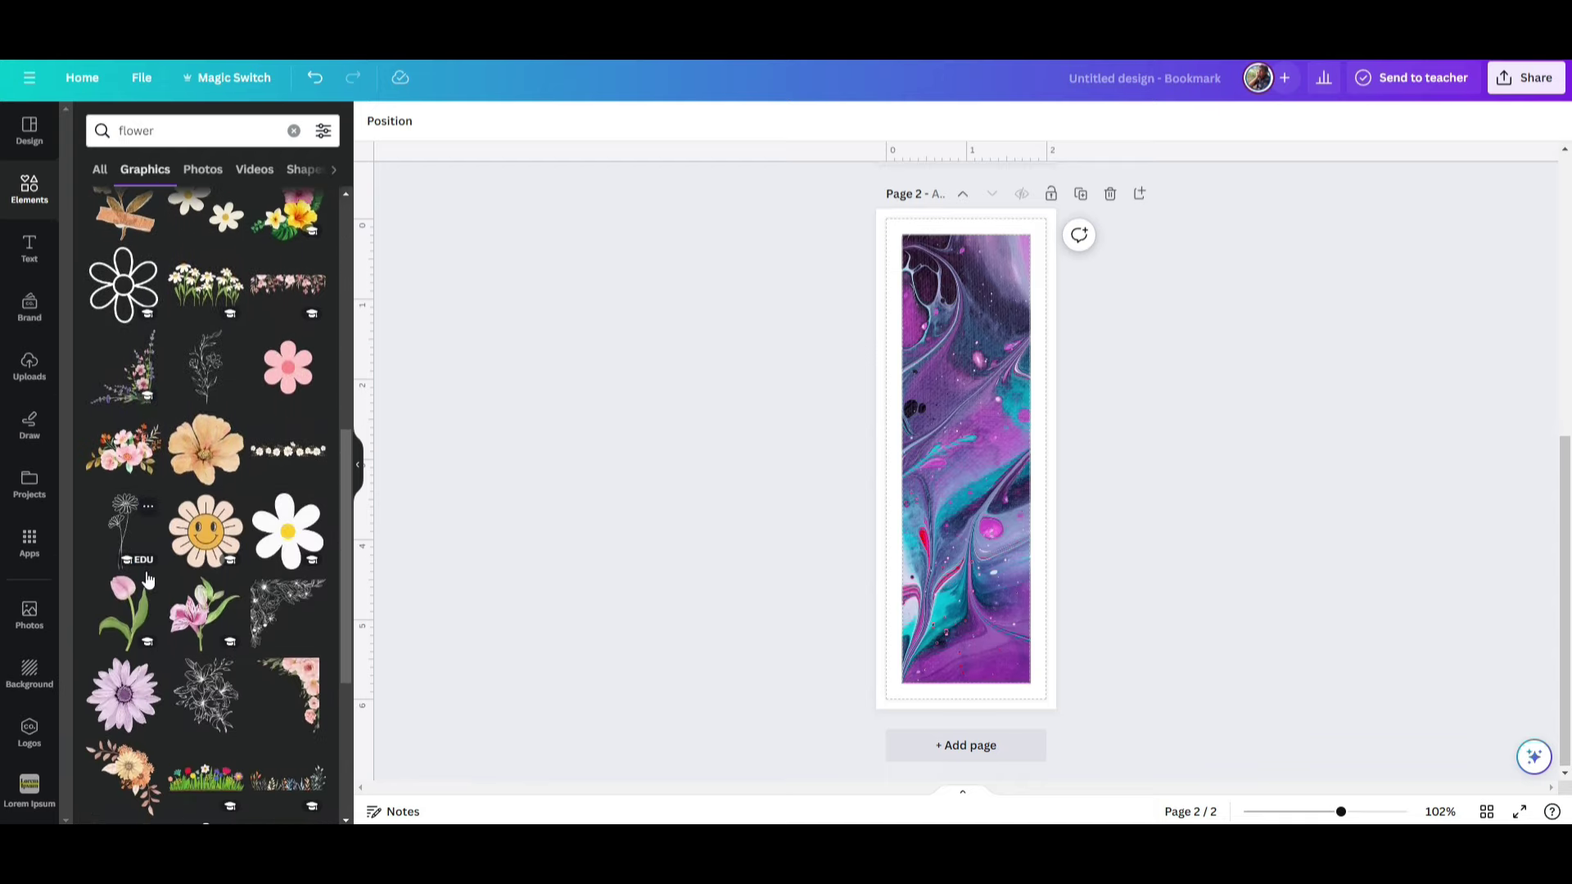
click(270, 614)
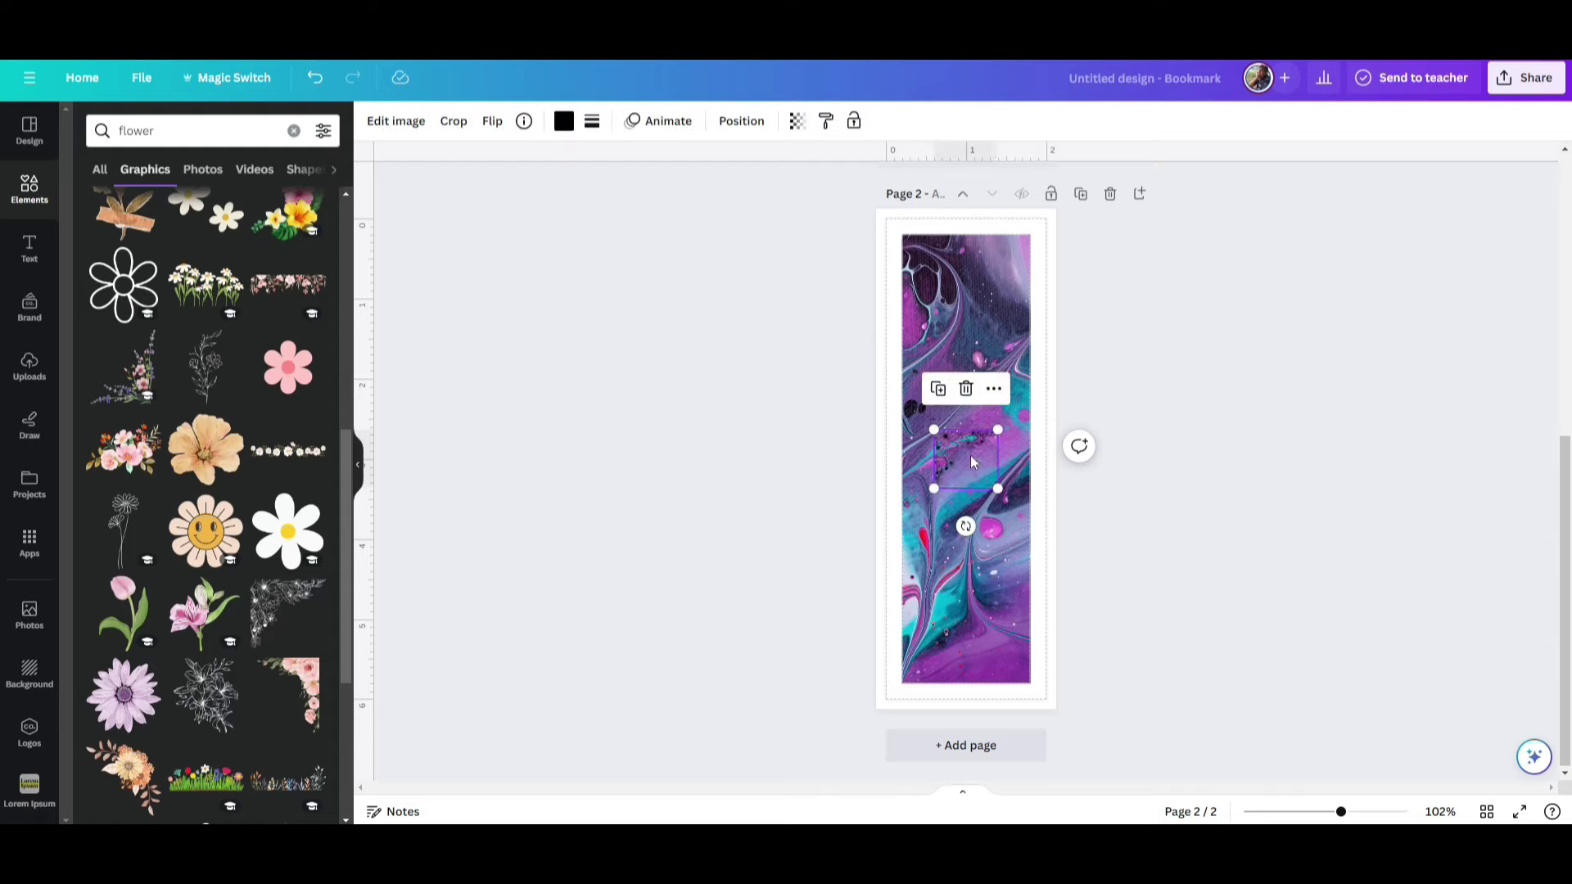
drag(974, 467, 1038, 379)
click(751, 516)
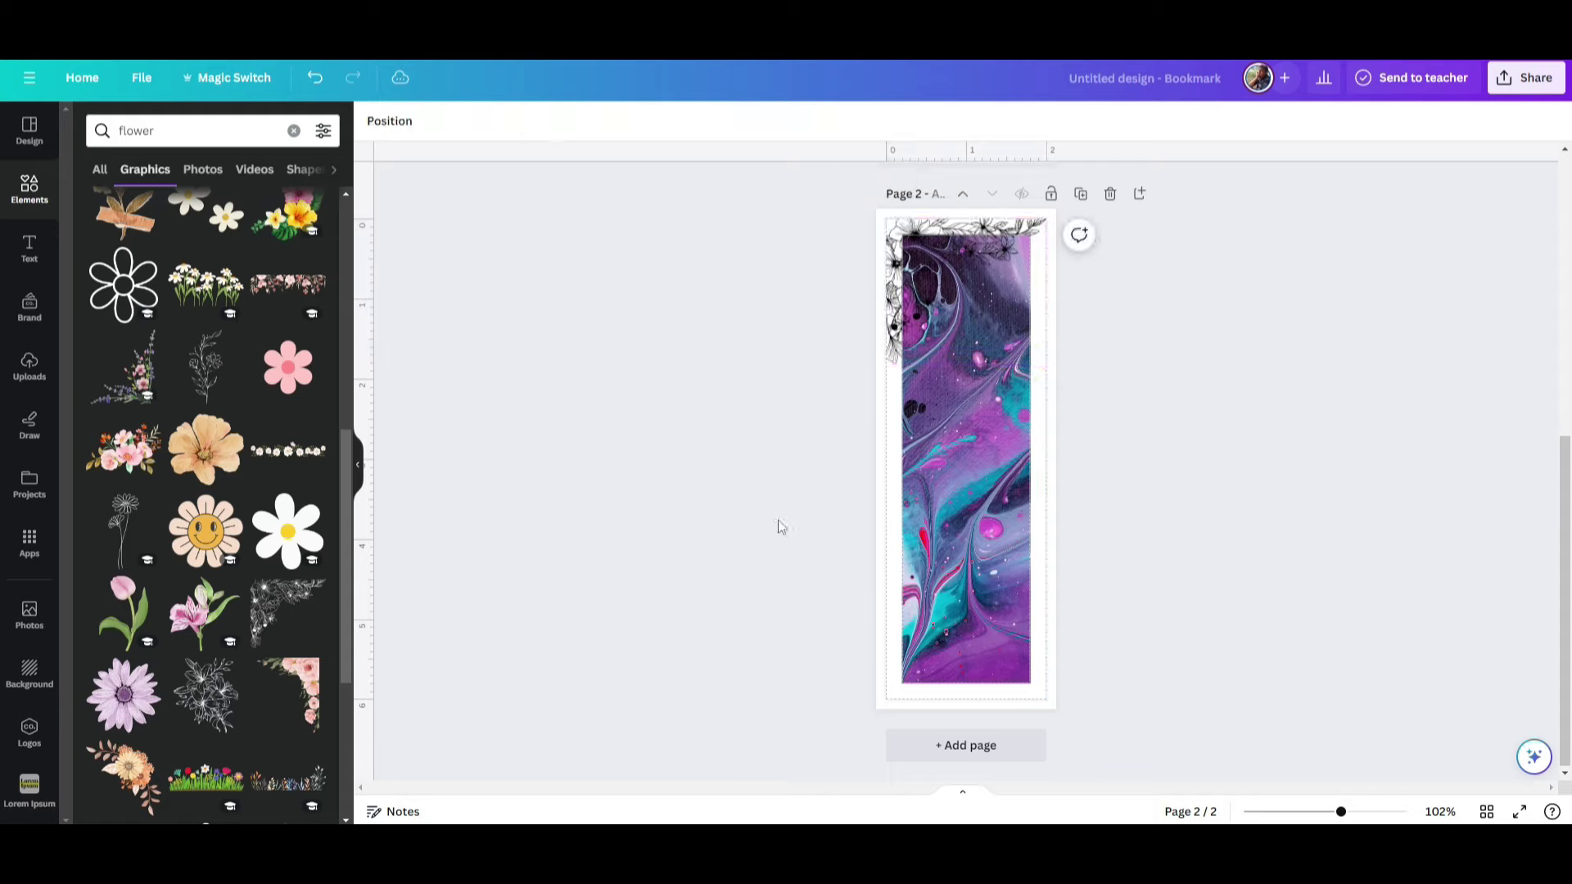
- Delete the purple and teal marbled paint photo from page 2
click(951, 532)
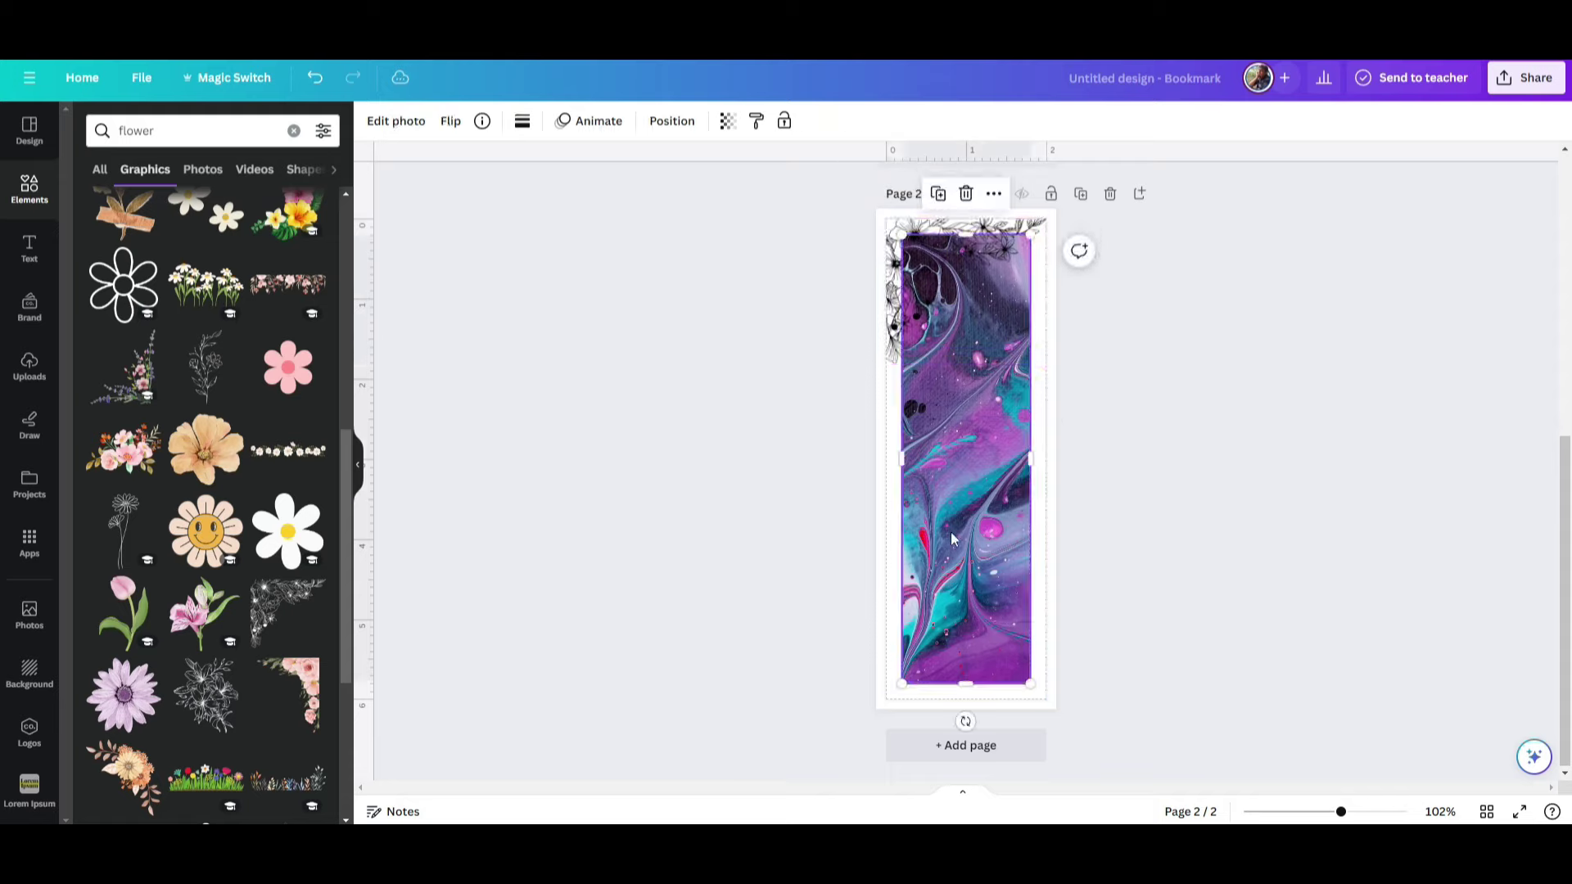
click(30, 615)
scroll(344, 544, up, 3)
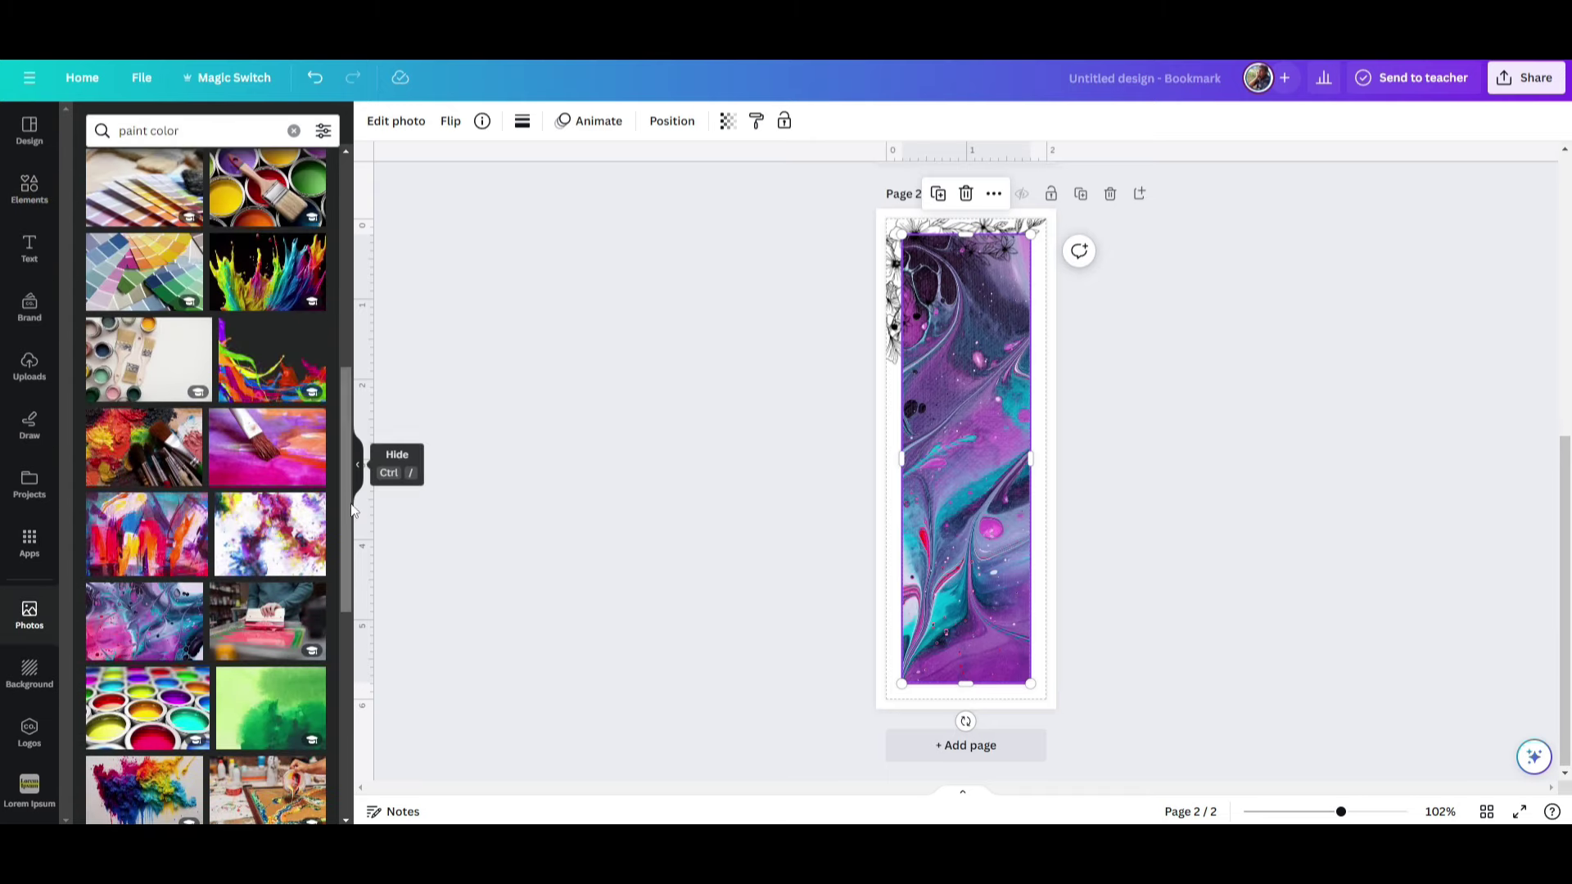
scroll(280, 376, up, 10)
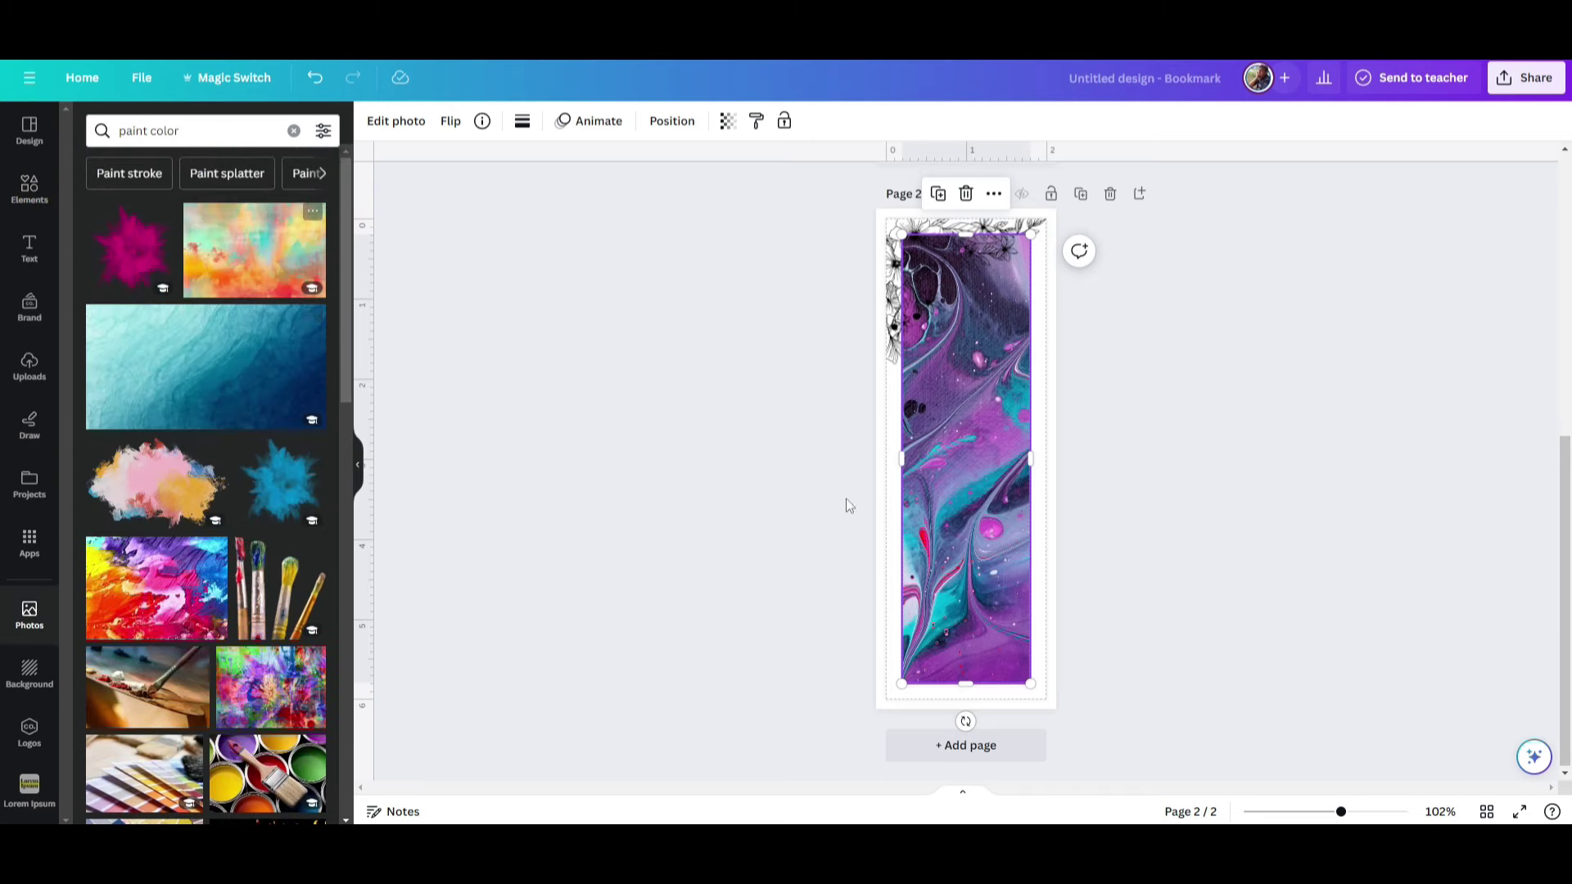
key(Delete)
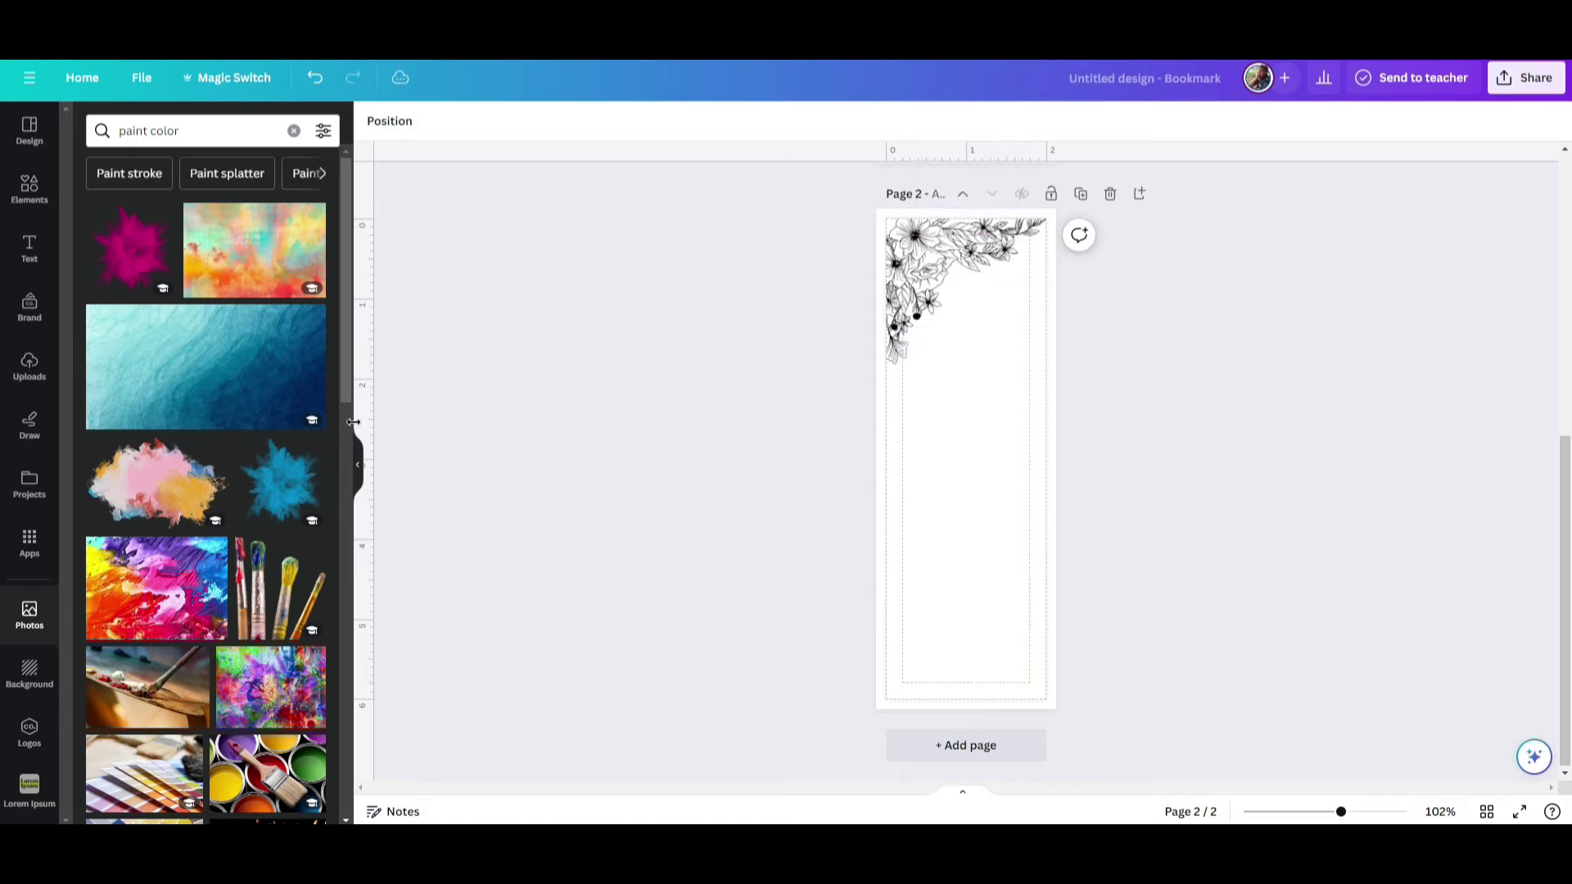
- Insert the orange and teal abstract paint photo on page 2 and enlarge it to fill the inner margin area
click(258, 254)
drag(1010, 480, 977, 287)
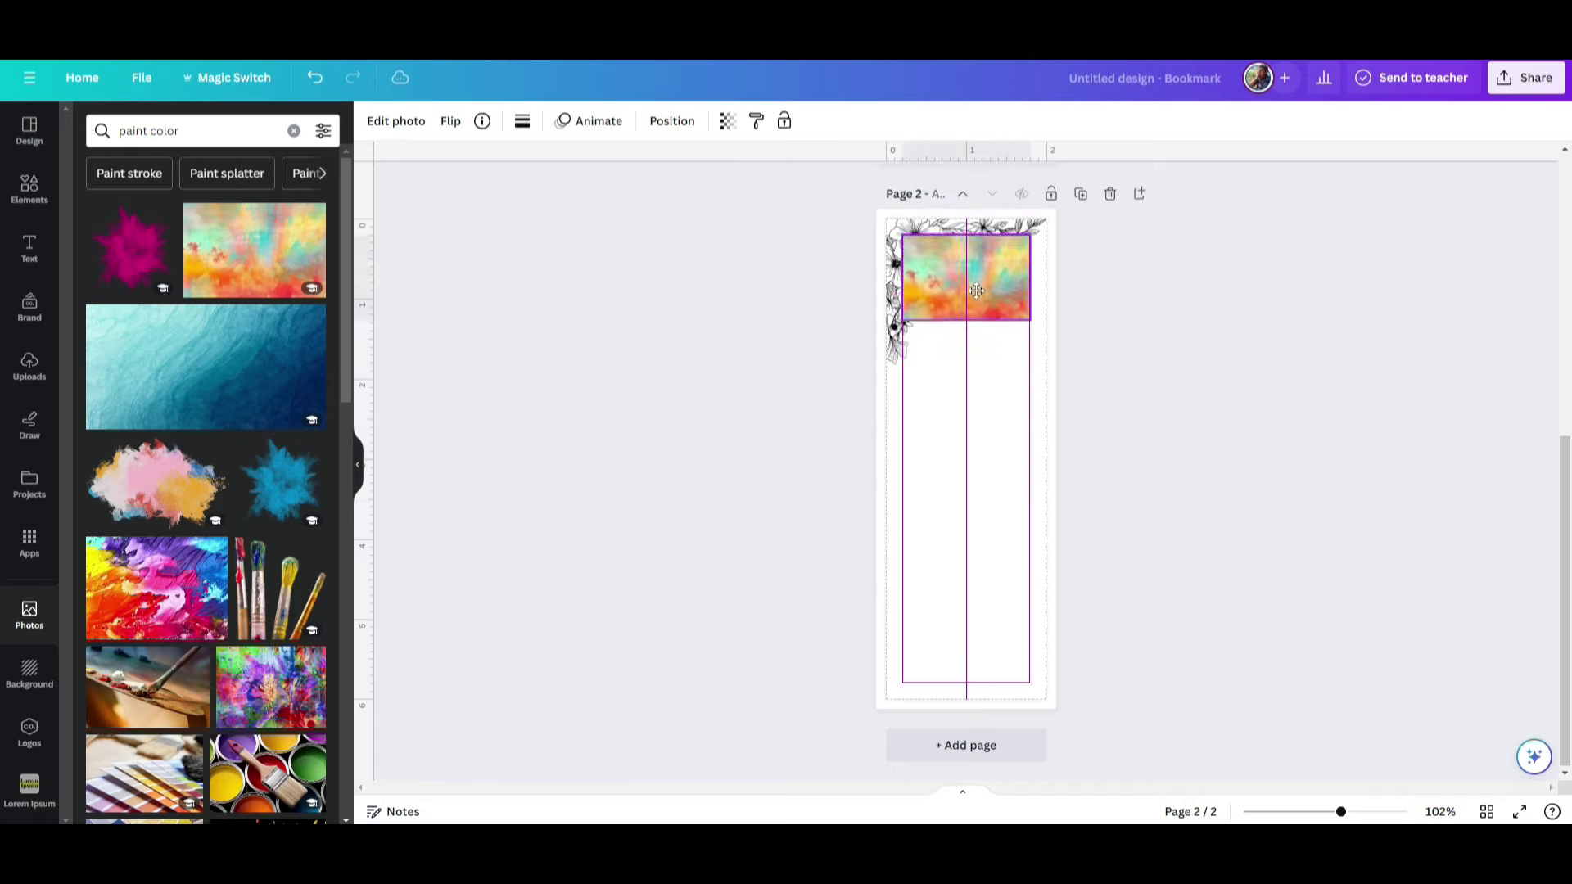
drag(966, 354, 966, 684)
- Send the orange and teal paint photo to the back, behind the line-art floral corner
click(694, 123)
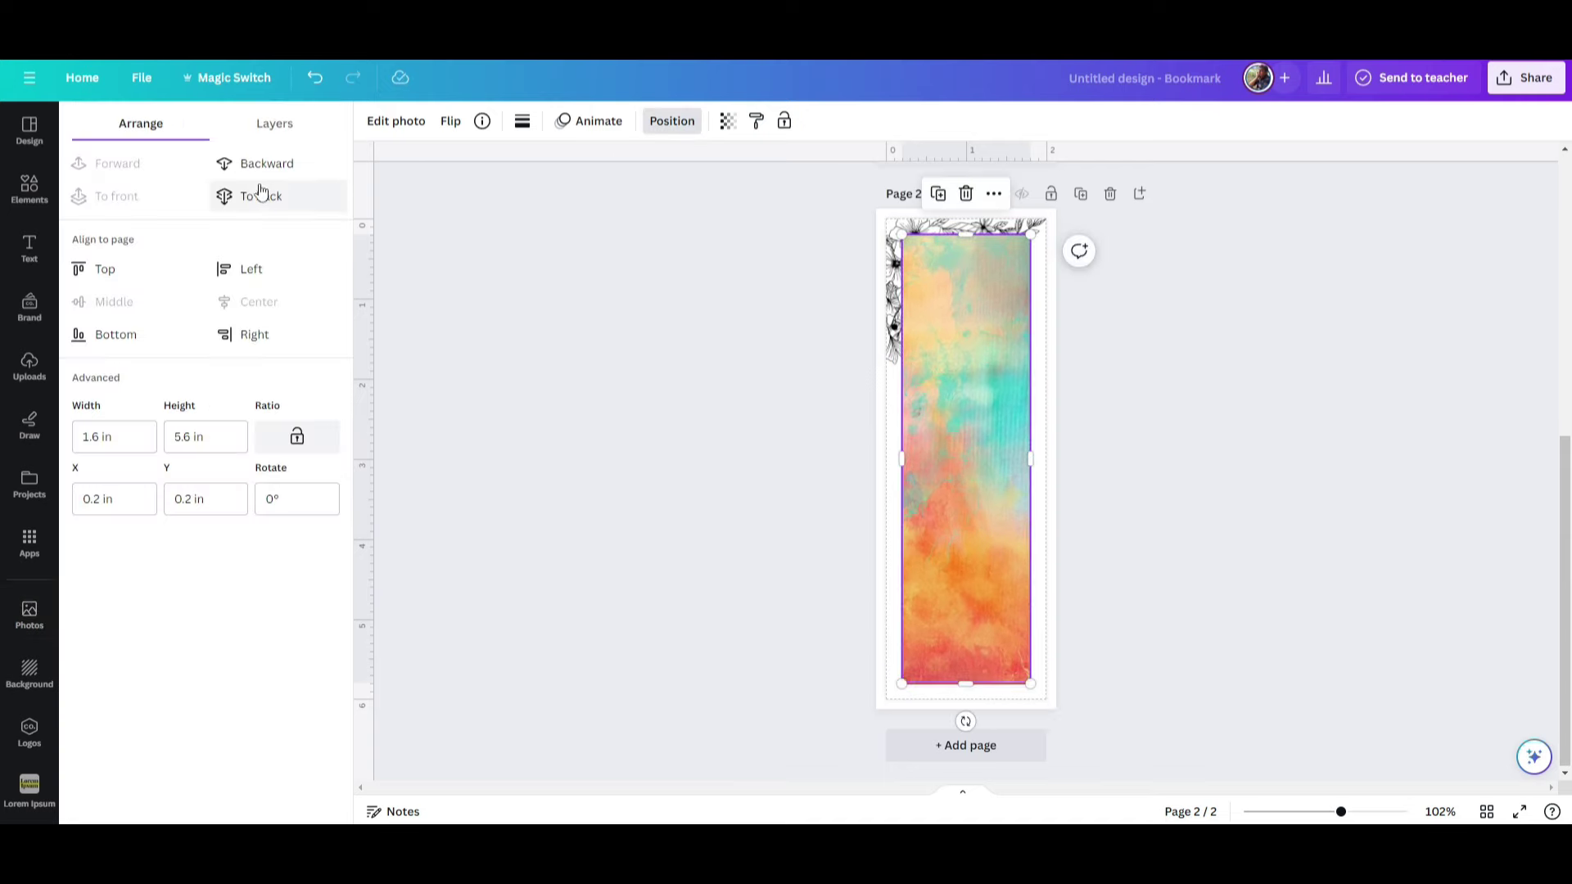
click(256, 193)
click(694, 389)
- Duplicate the line-art floral corner to the bottom of page 2 and flip the copy vertically and horizontally
click(910, 318)
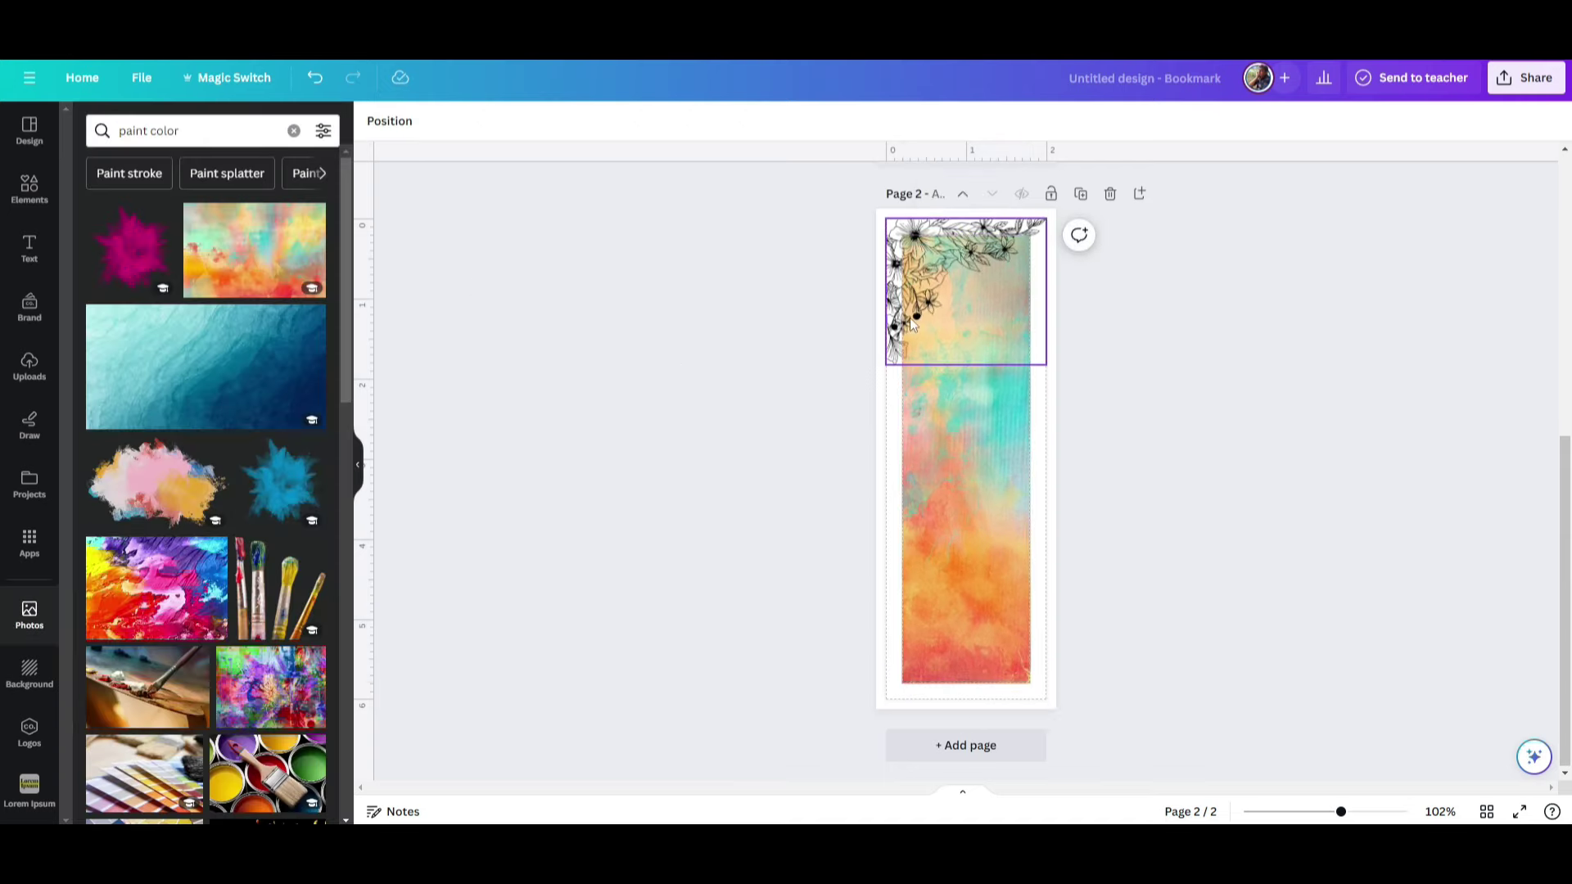
drag(937, 330, 937, 666)
click(491, 130)
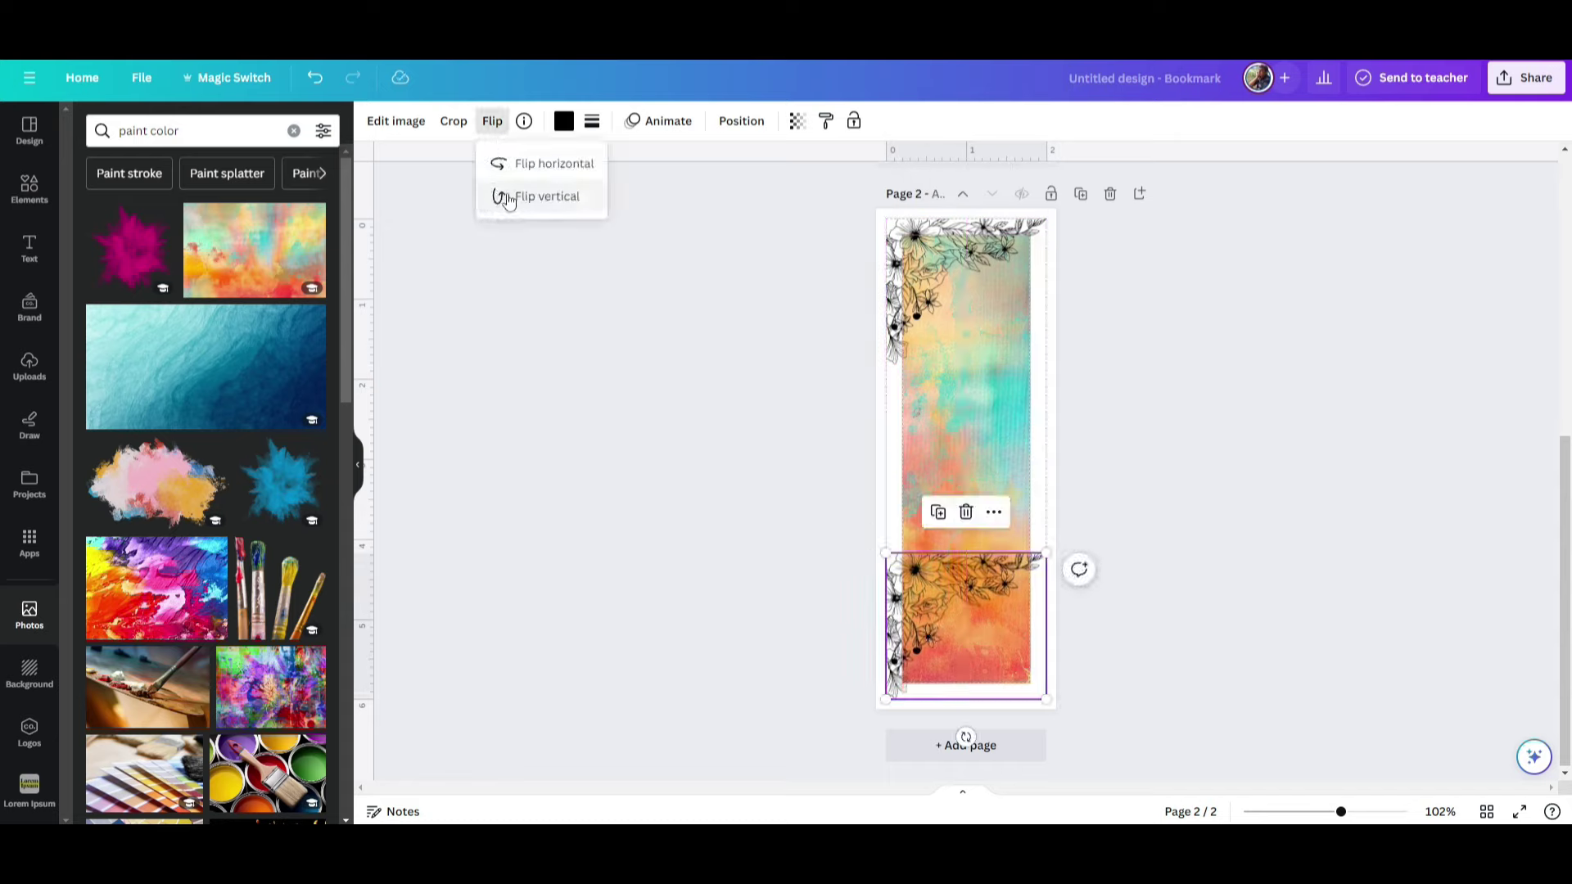
click(503, 197)
click(540, 163)
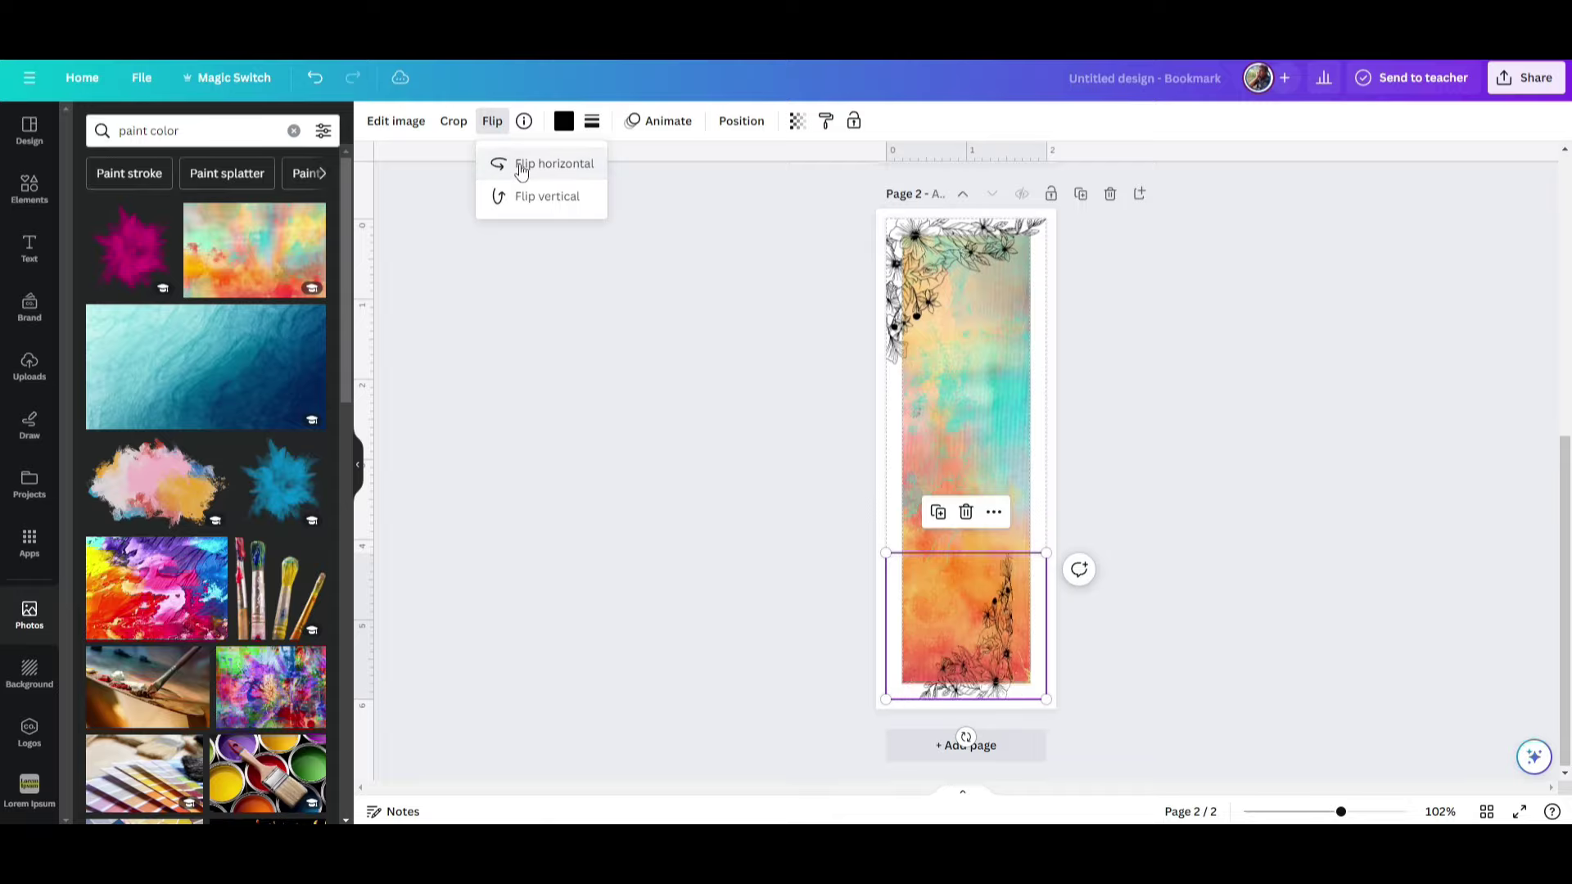
click(583, 332)
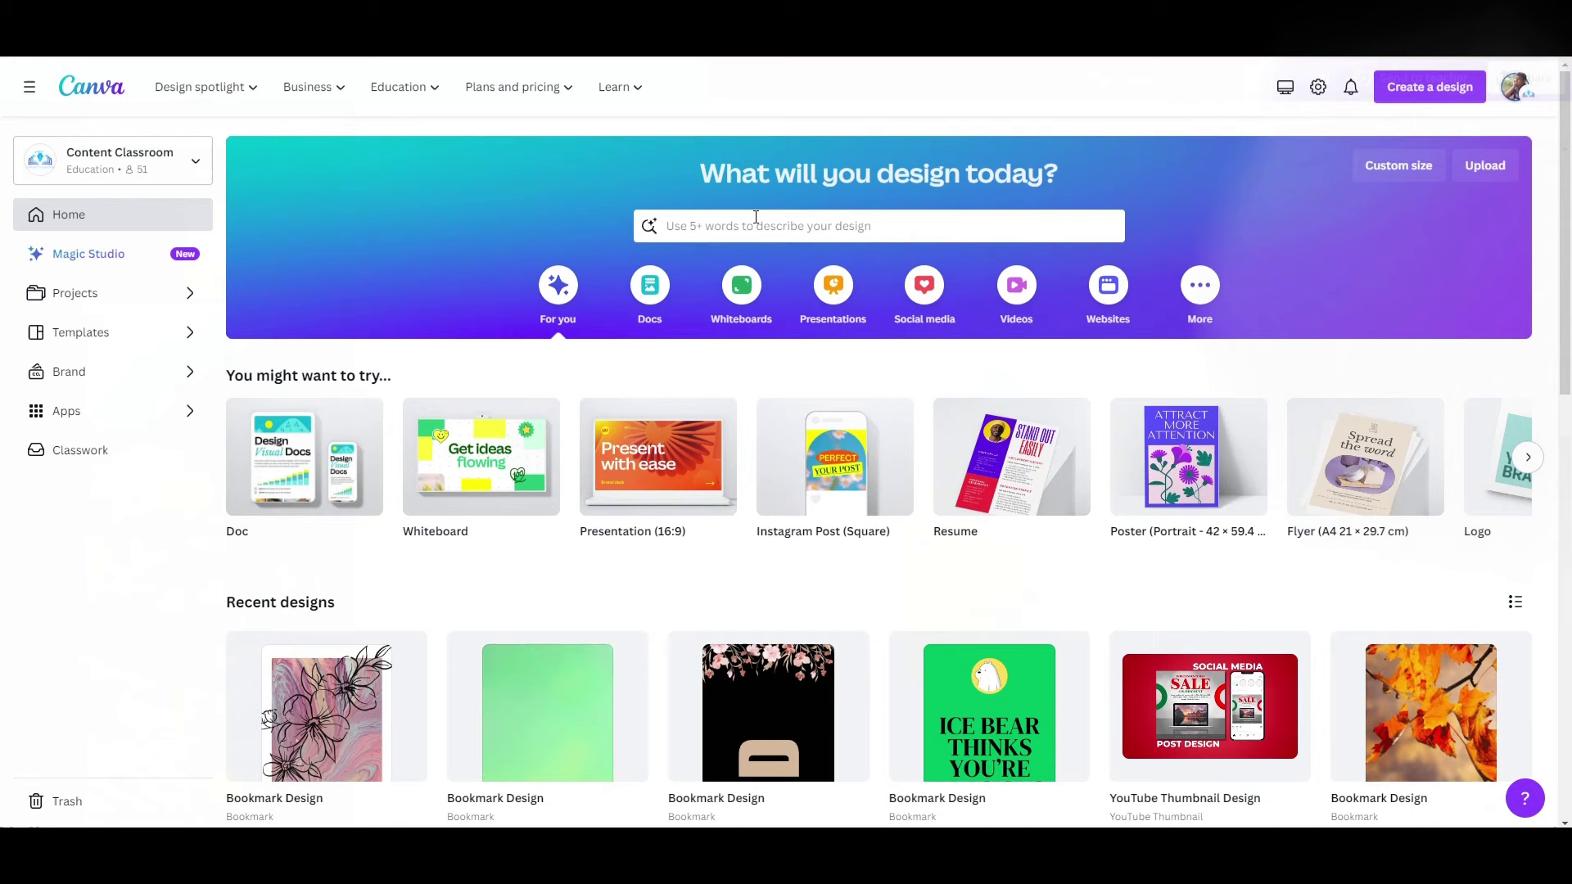
- Find the Bookmark design type by searching "bookmark" on the home page and create a blank Bookmark
click(754, 224)
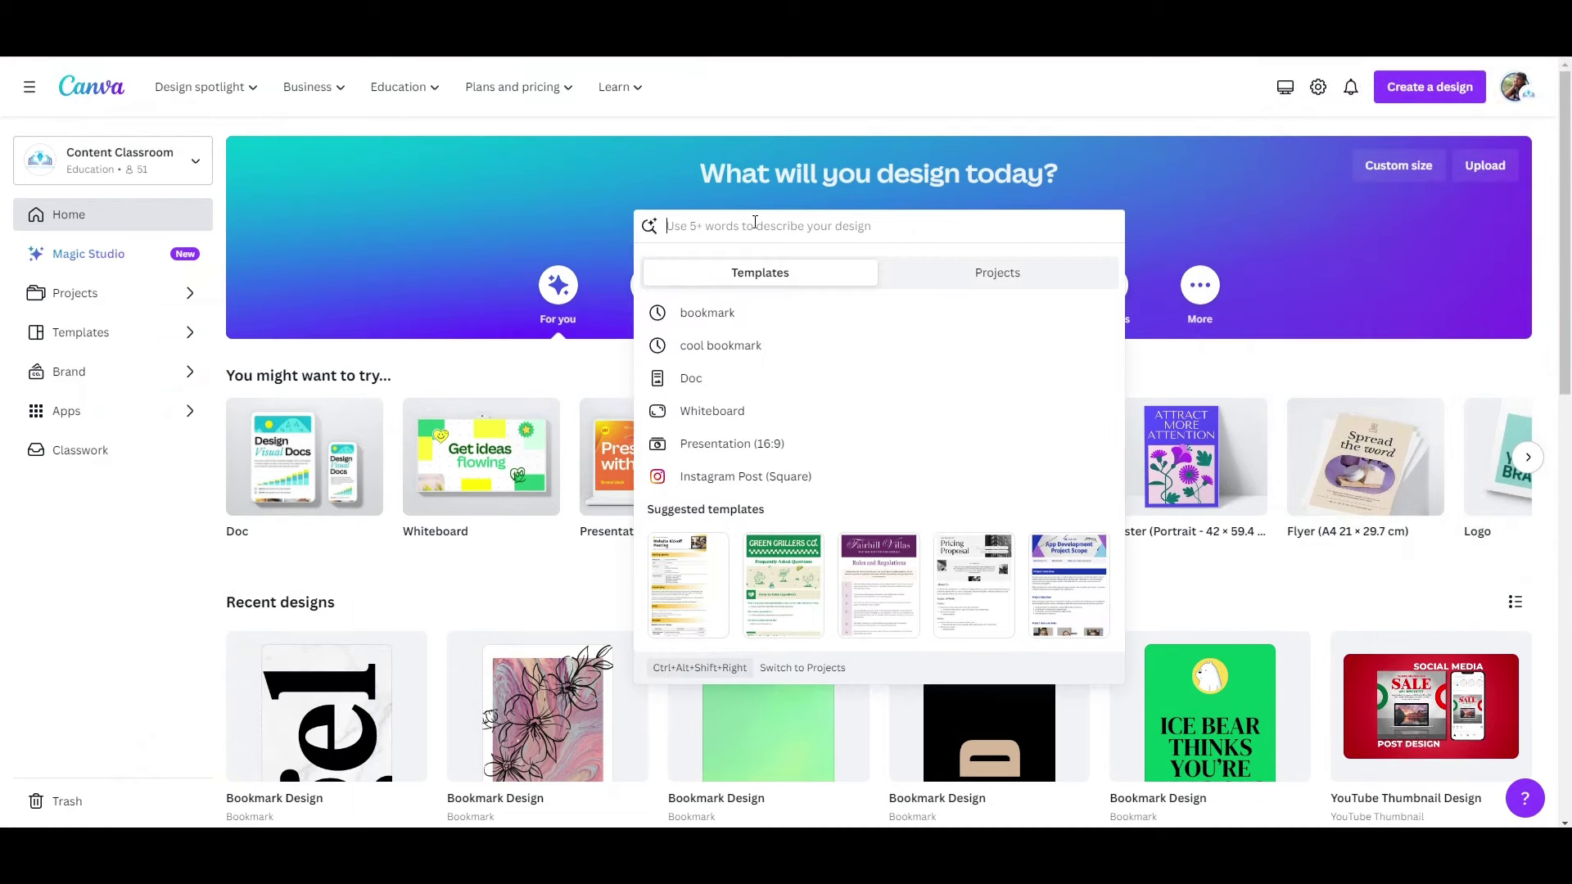
text(b)
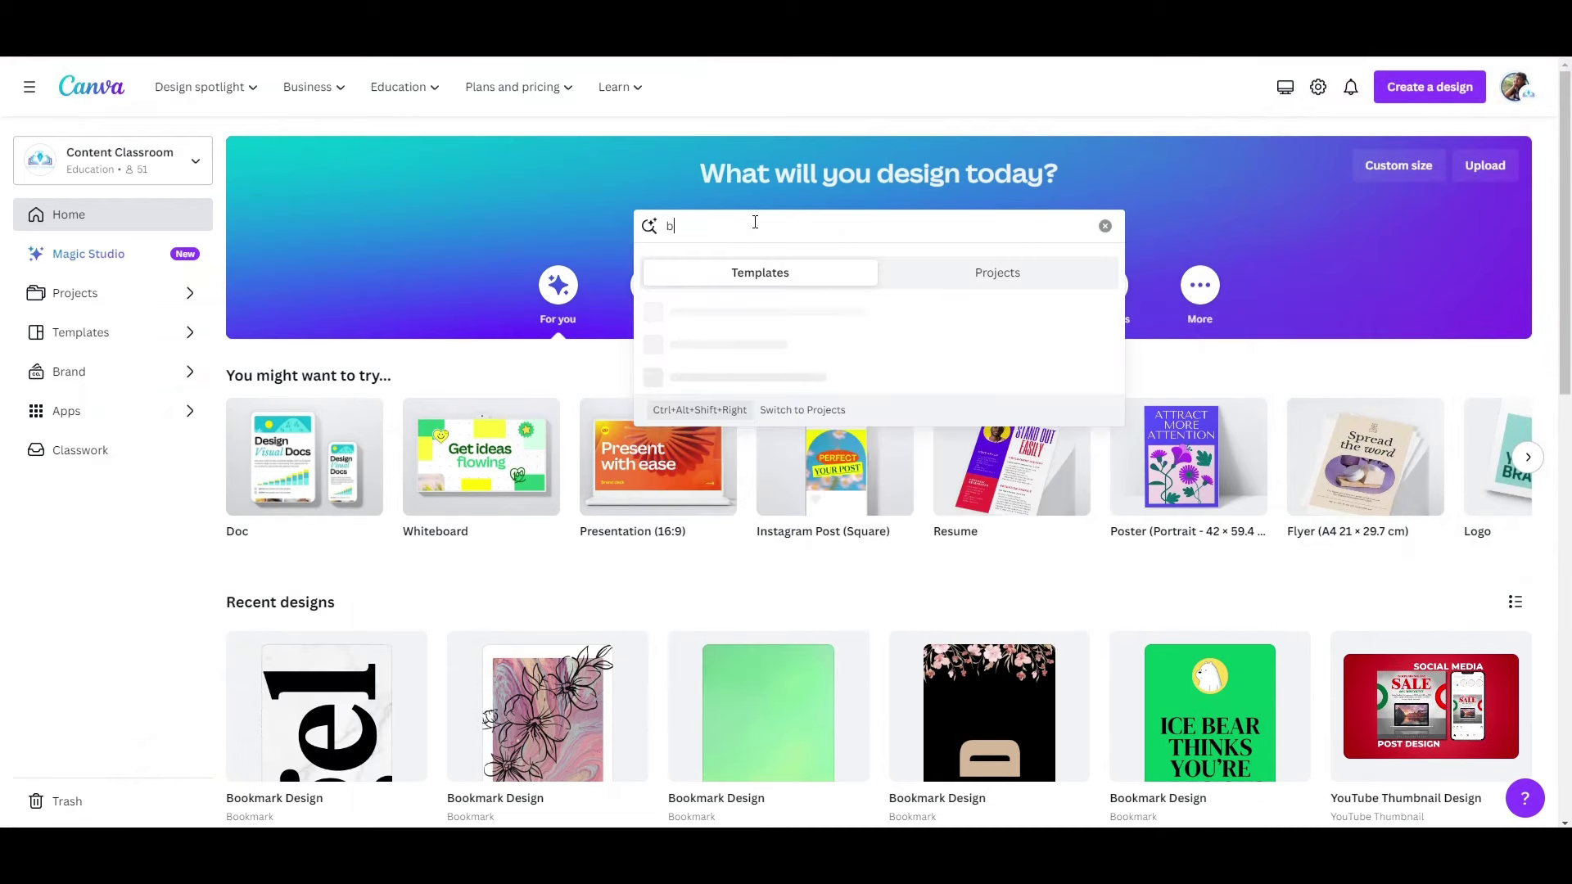
text(ookmark)
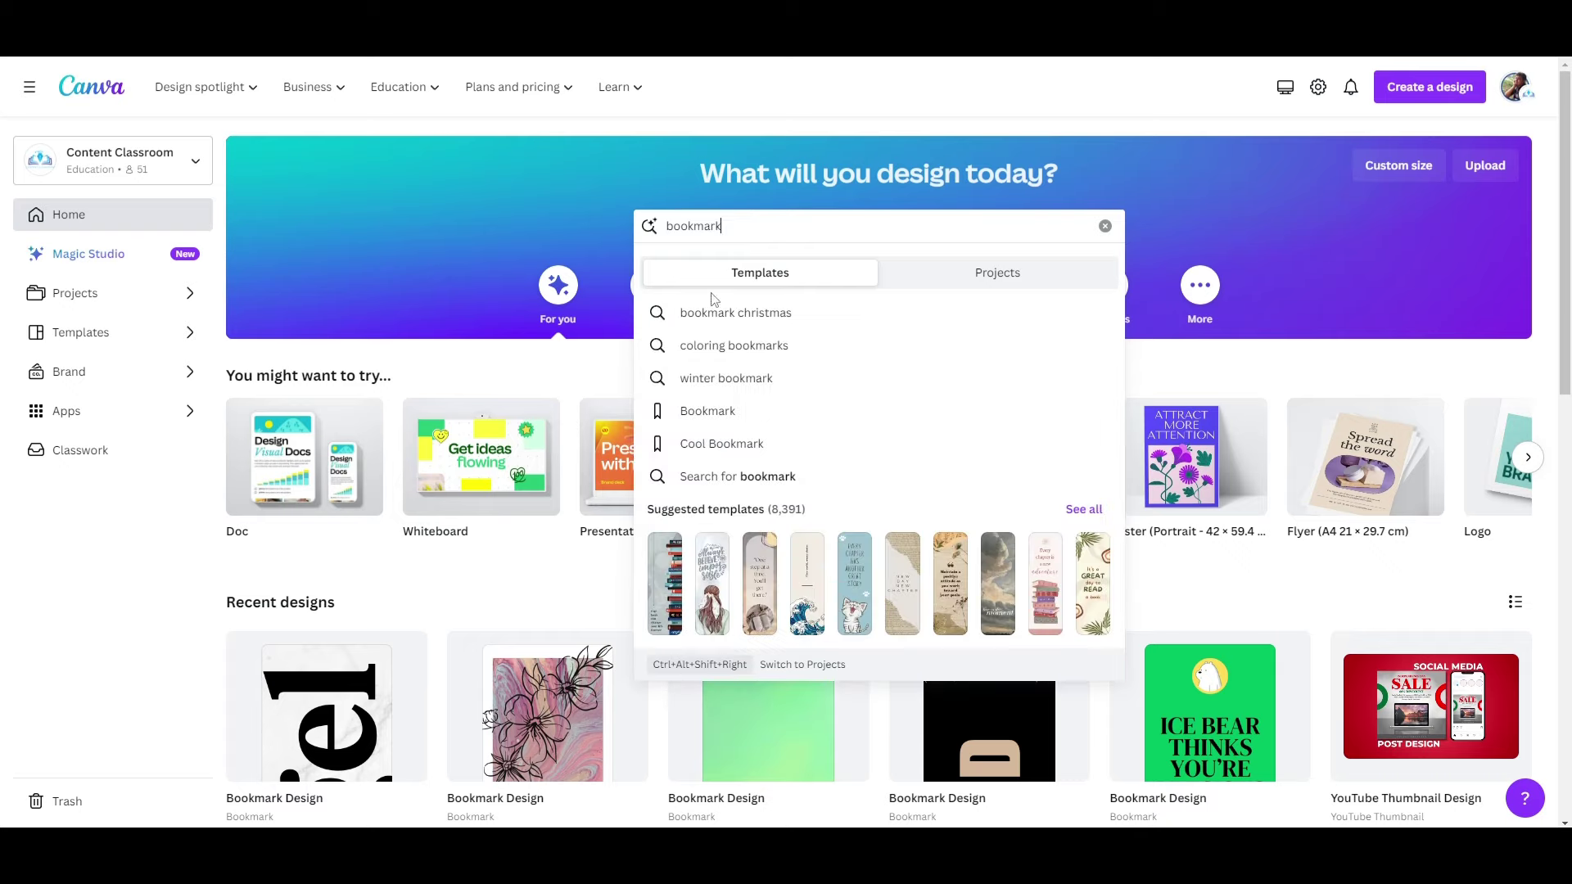
click(726, 410)
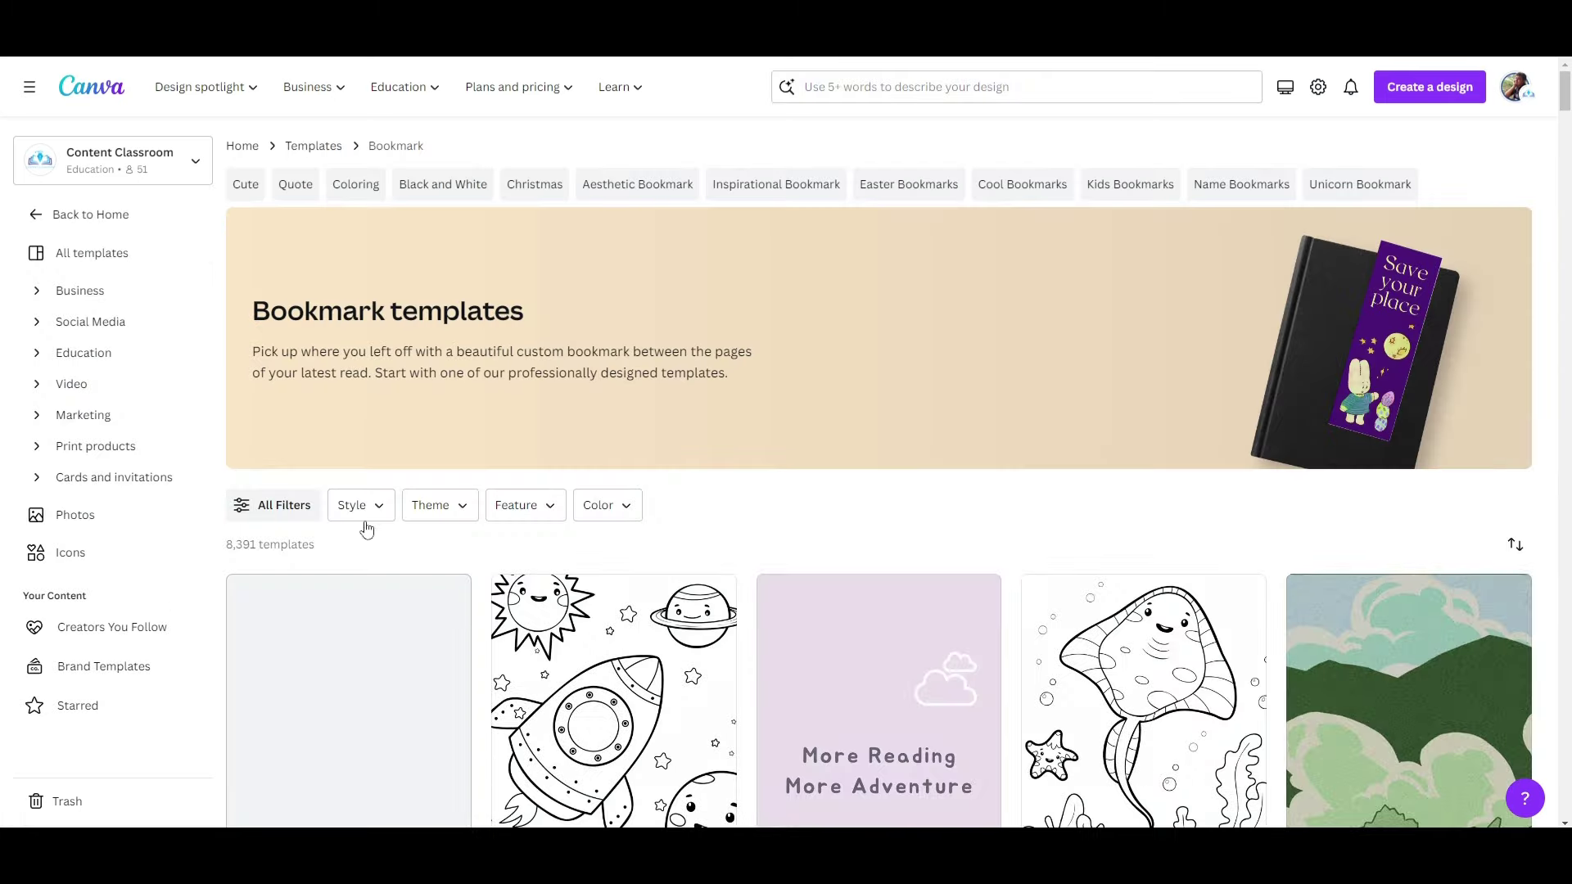
scroll(393, 537, down, 4)
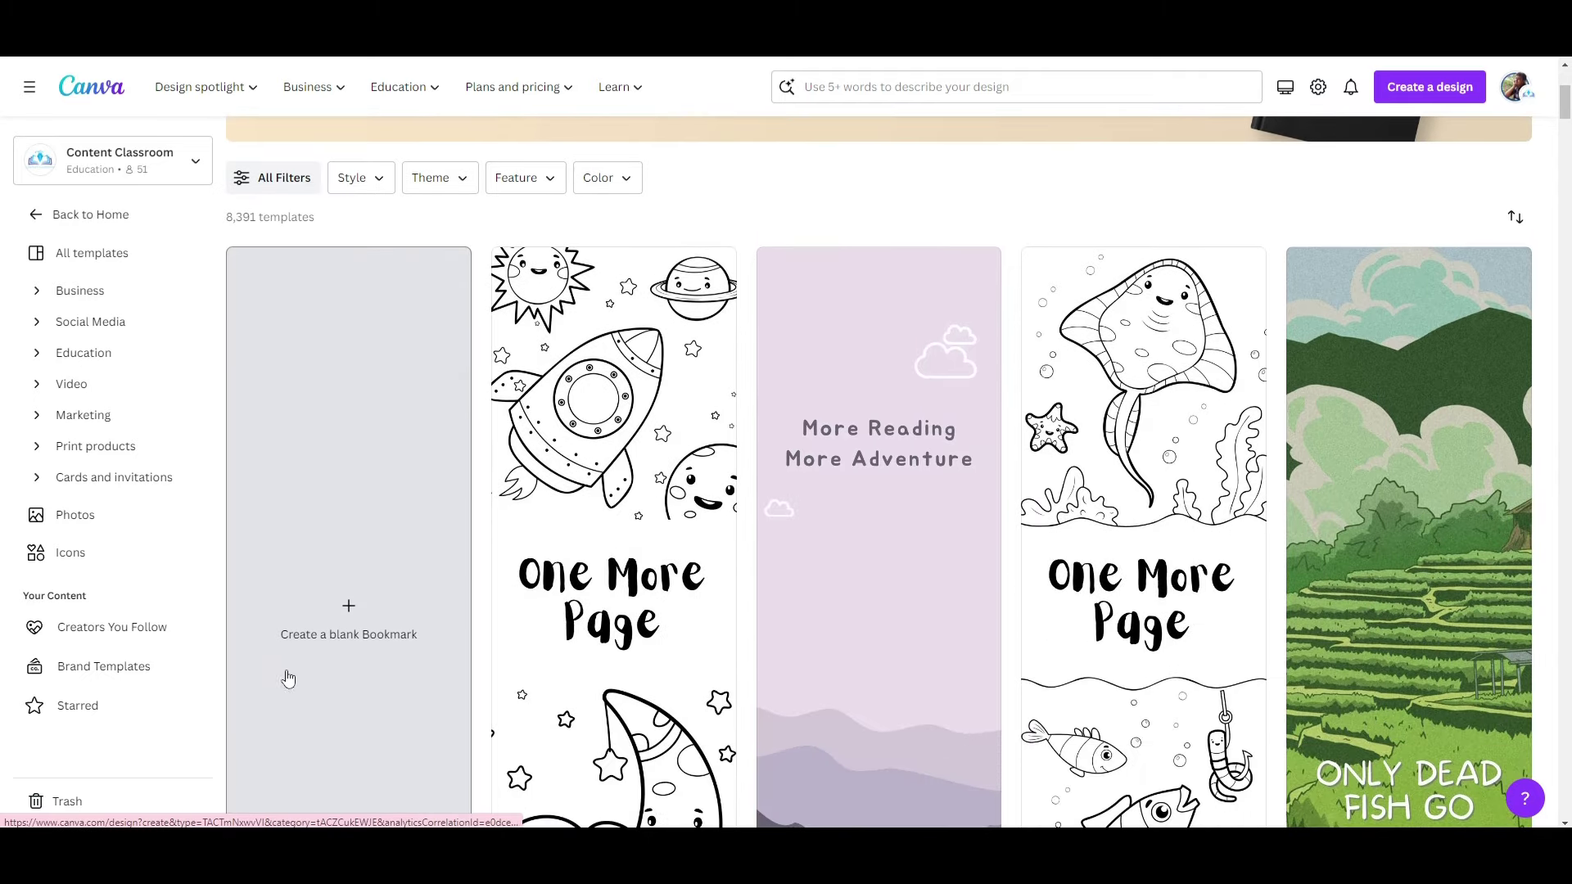
click(354, 620)
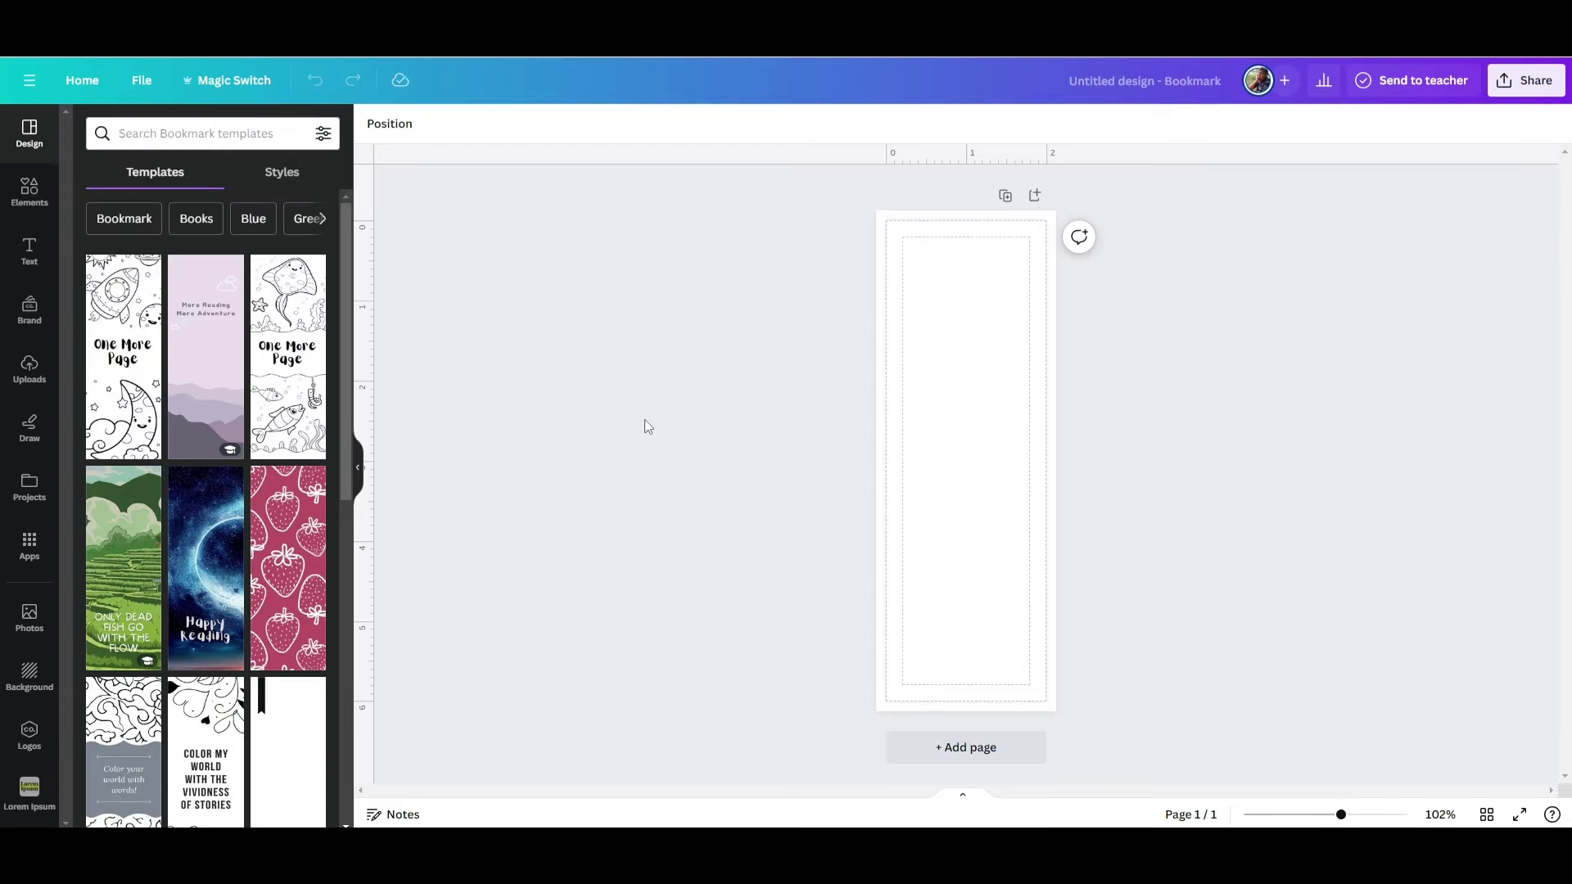
- Search the photo library for "autumn"
click(29, 620)
click(271, 134)
text(autum)
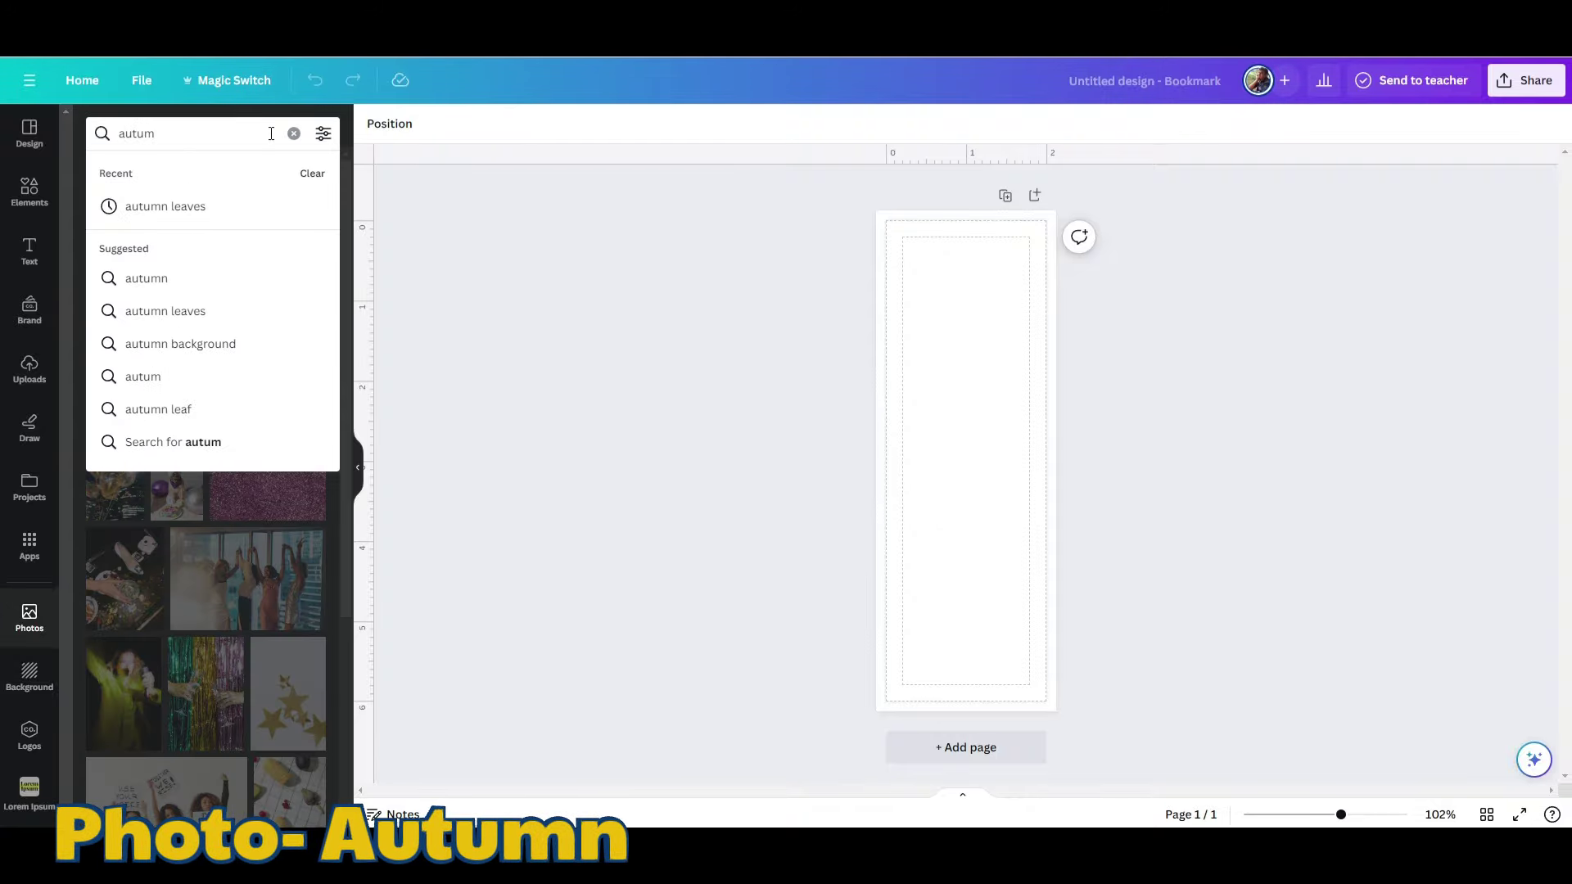
text(n)
key(Return)
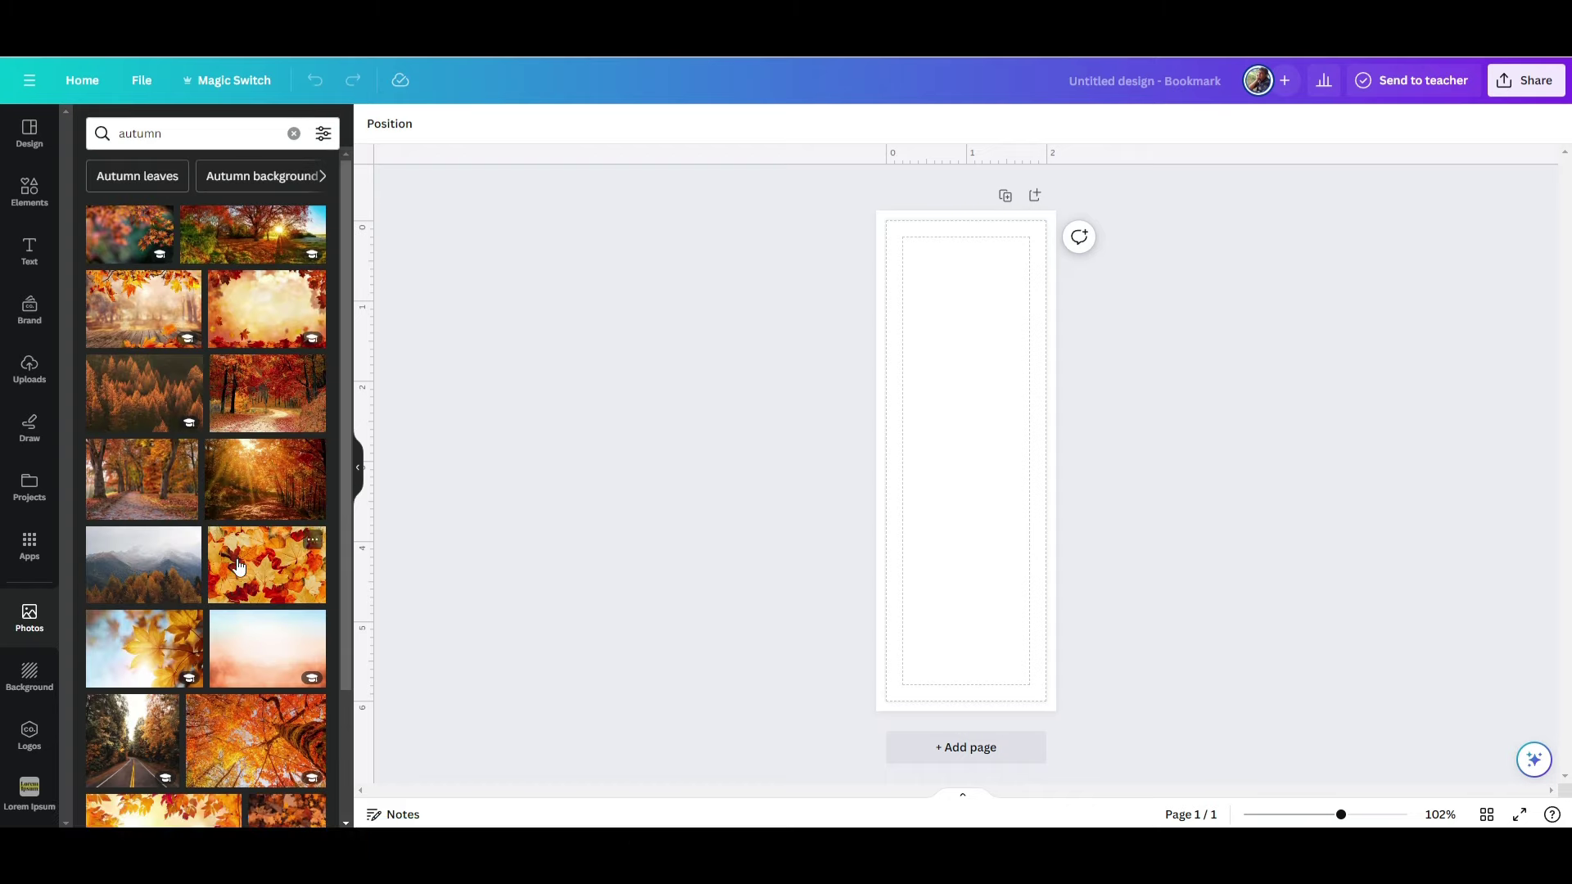
- Insert the photo of maple leaves above a wooden deck and set it as the page background
click(117, 295)
right_click(969, 479)
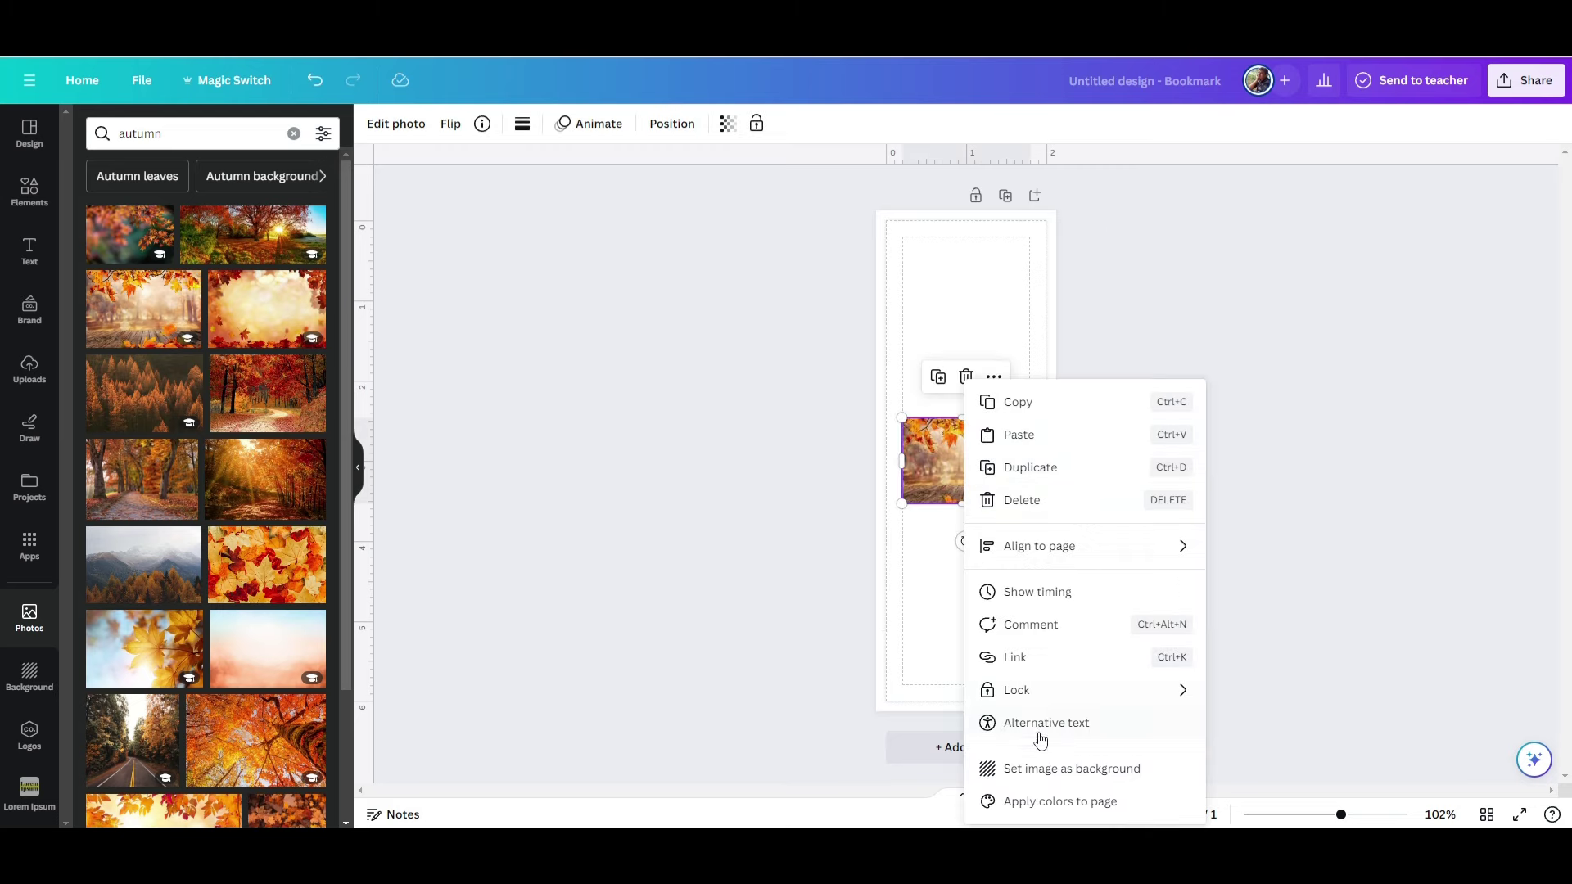
click(1047, 768)
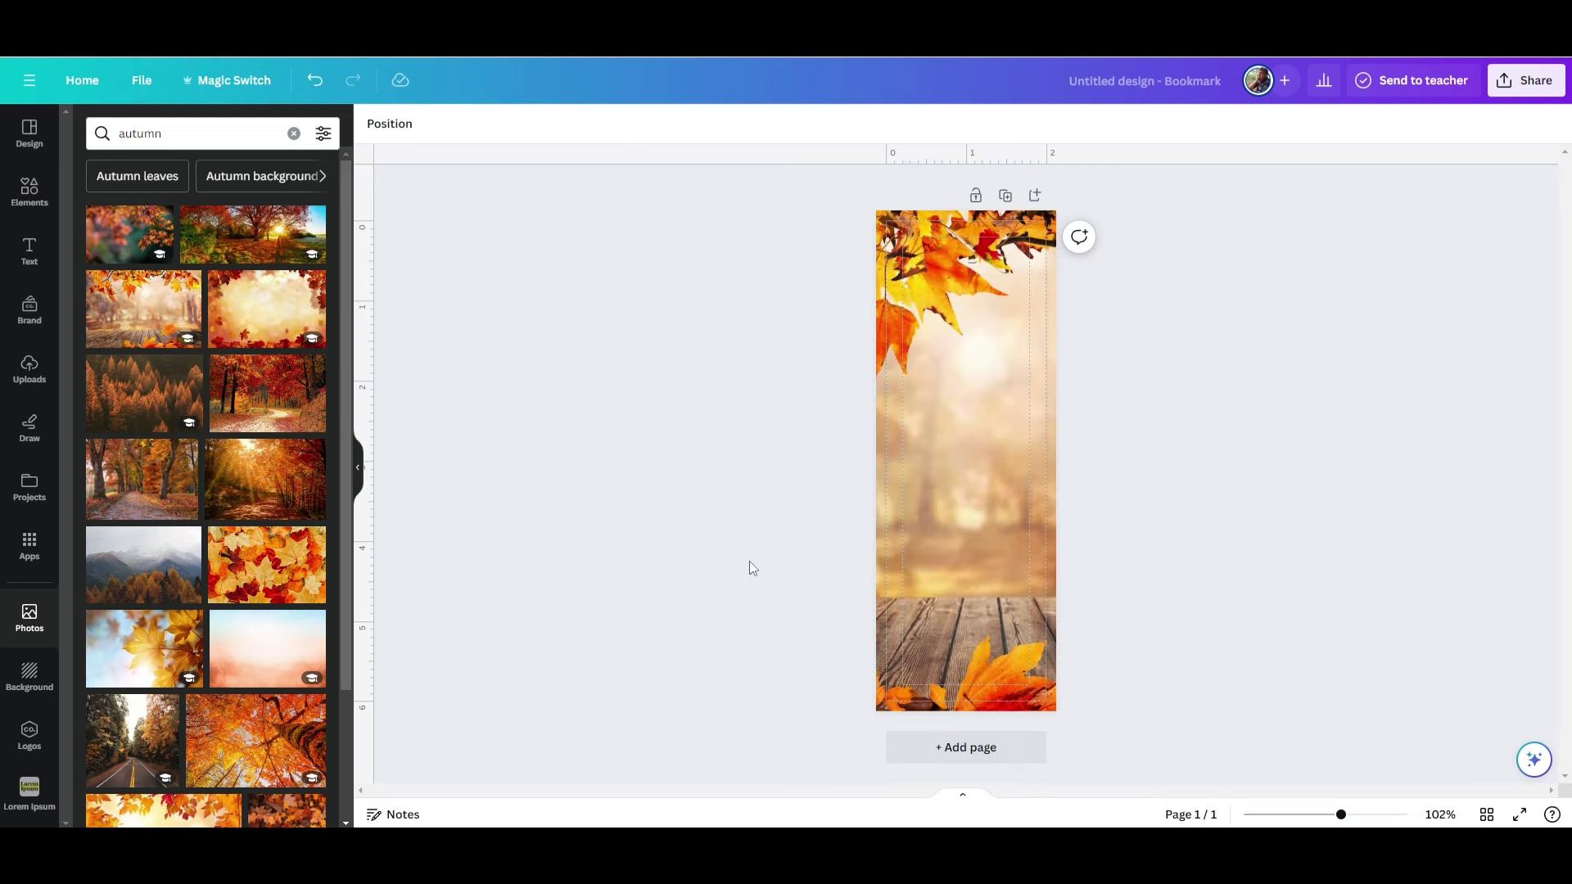
- Shift the background photo slightly to the right and down within its crop, and apply the crop
double_click(926, 511)
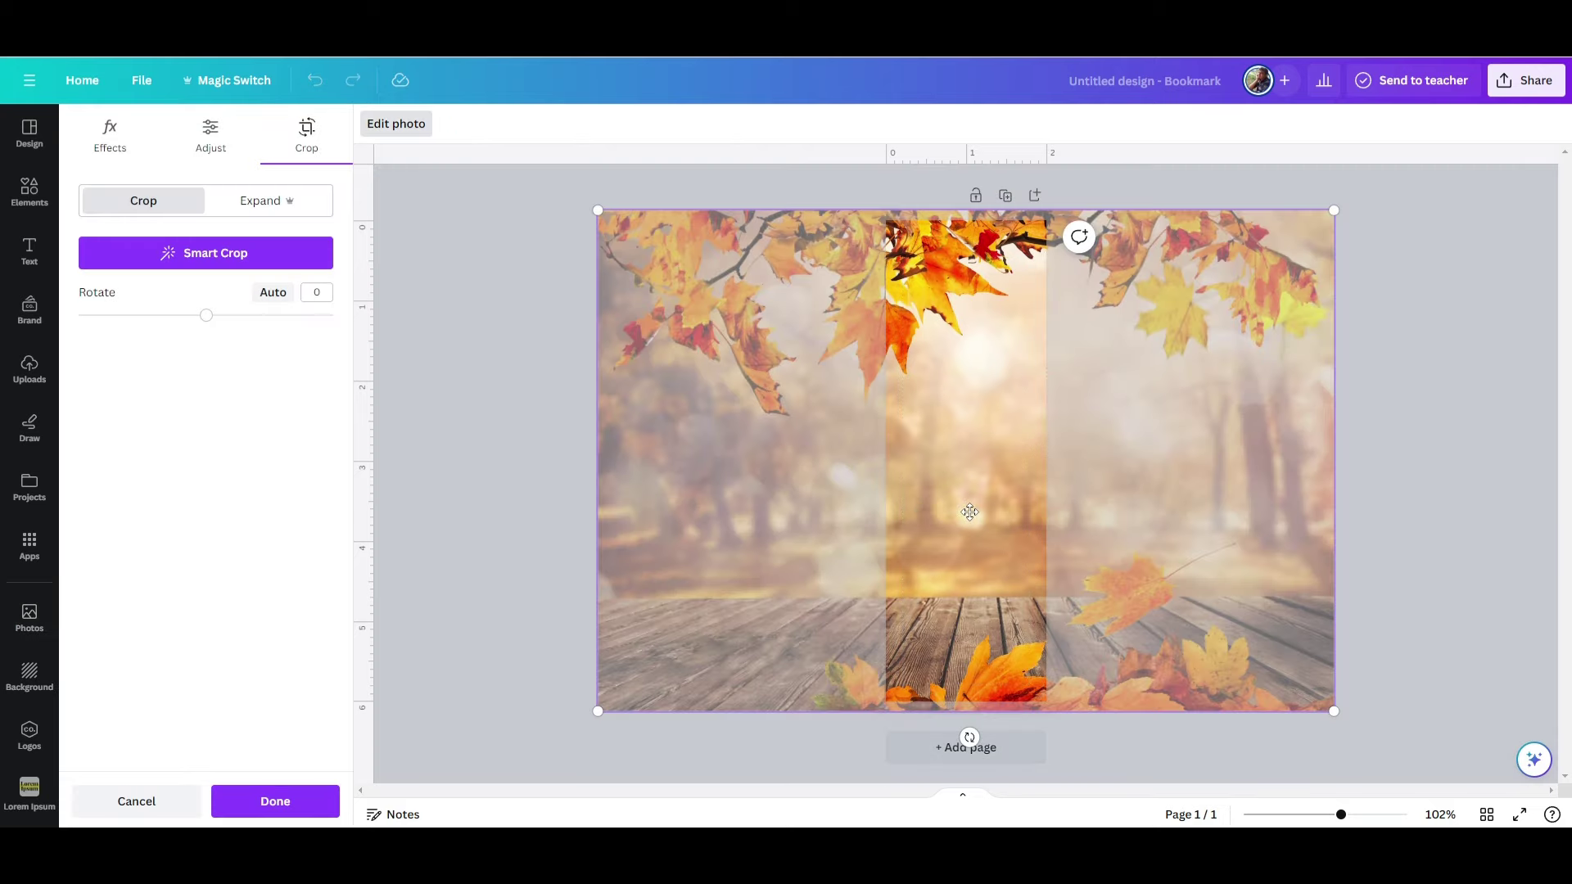
mouse_move(969, 511)
mouse_down()
mouse_move(1263, 511)
mouse_move(994, 518)
mouse_up()
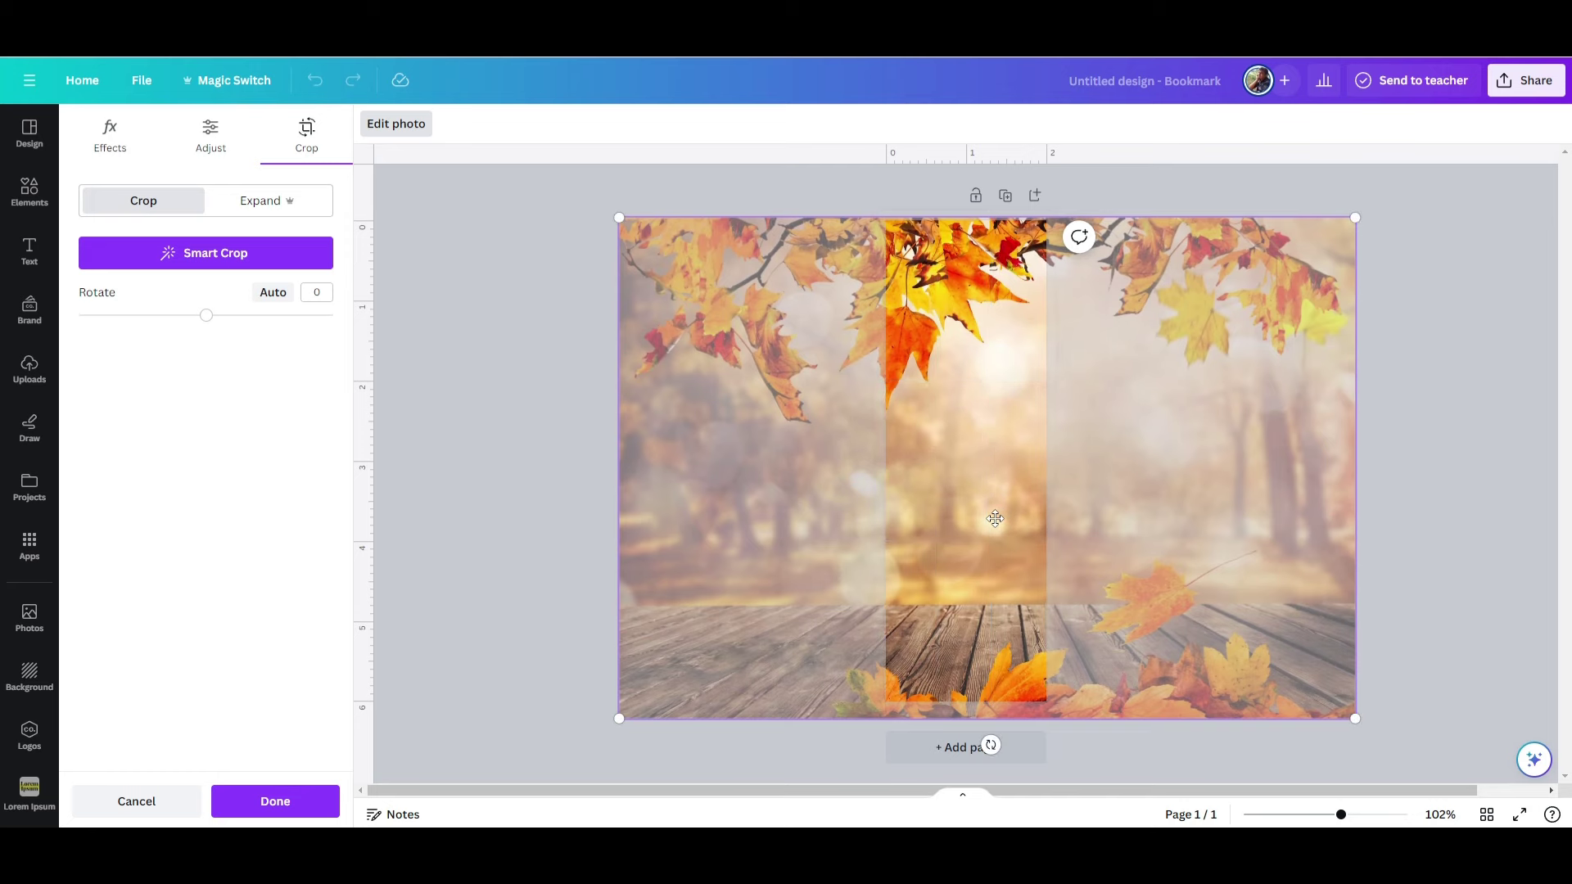
click(273, 802)
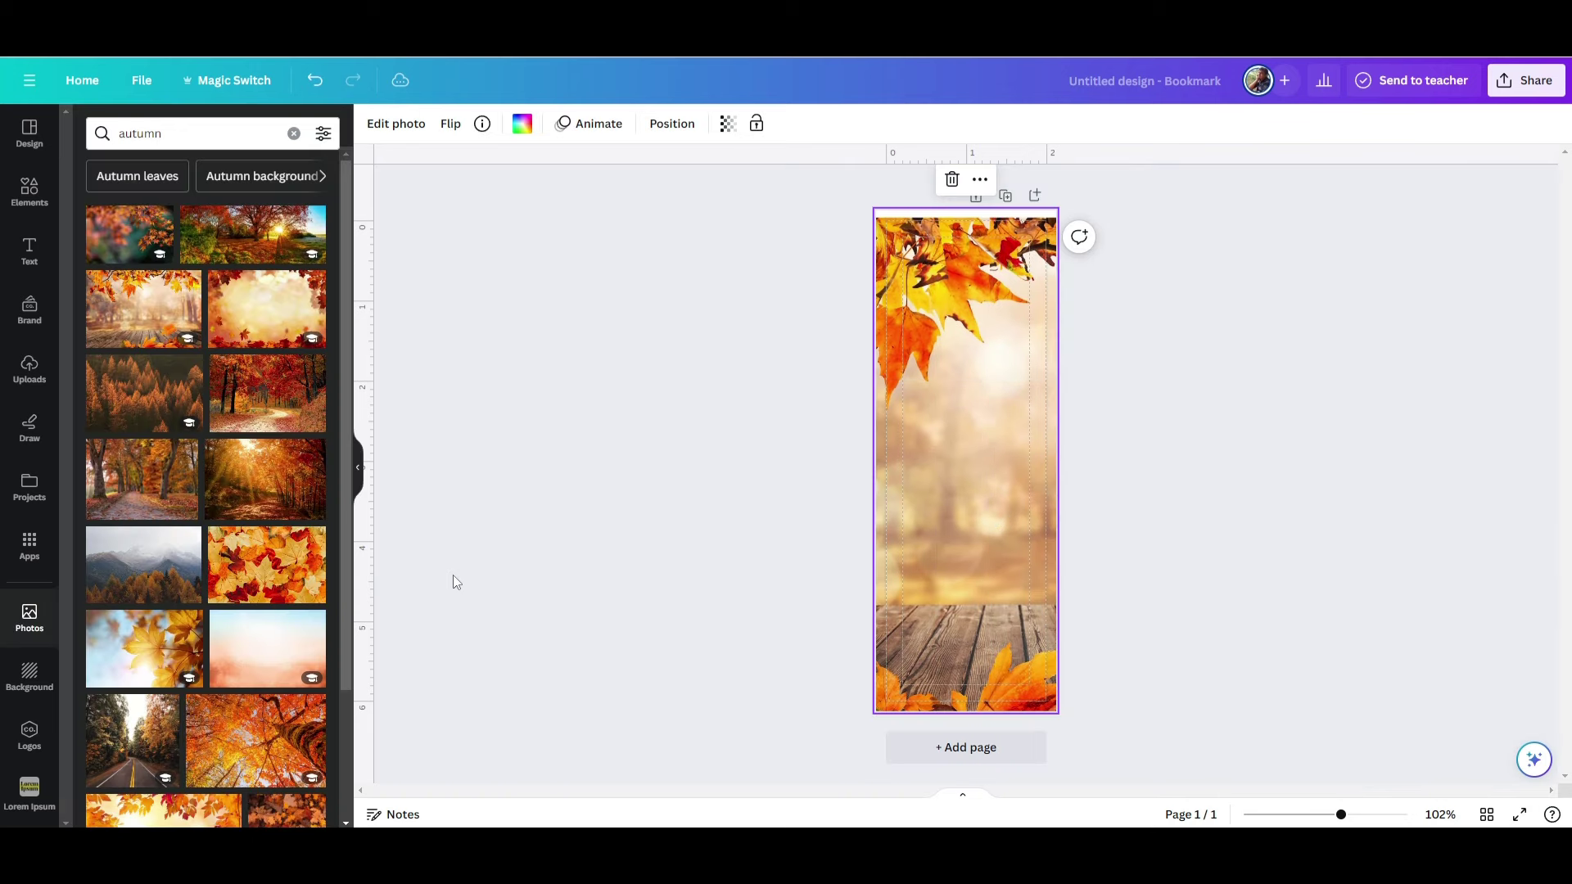
- Nudge the background photo's crop upward in small moves until it covers the top edge of the page
double_click(1023, 557)
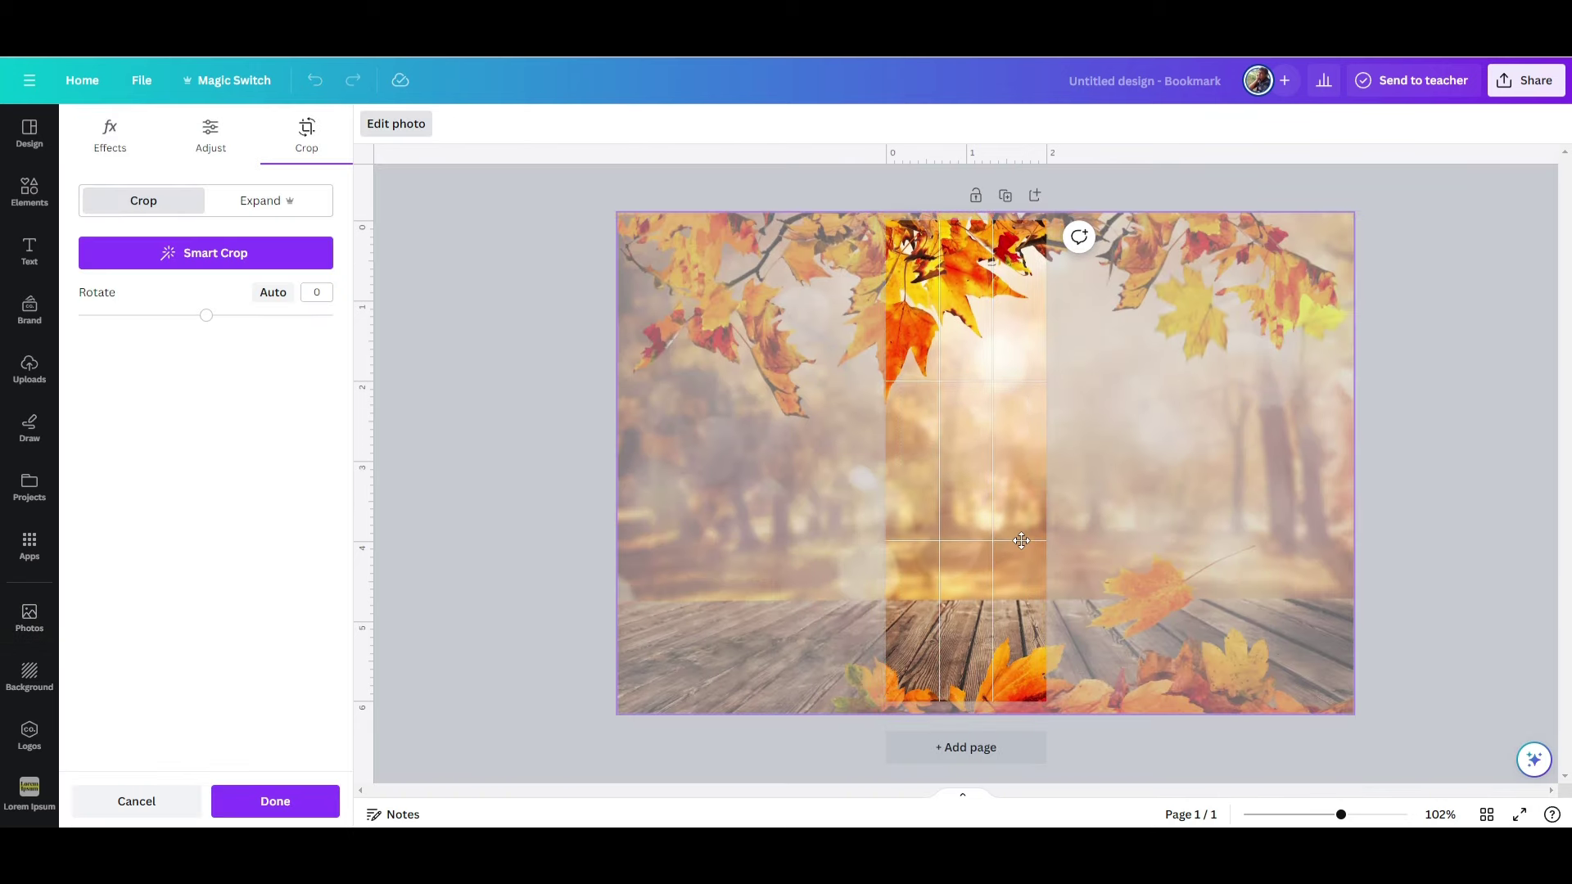
click(273, 802)
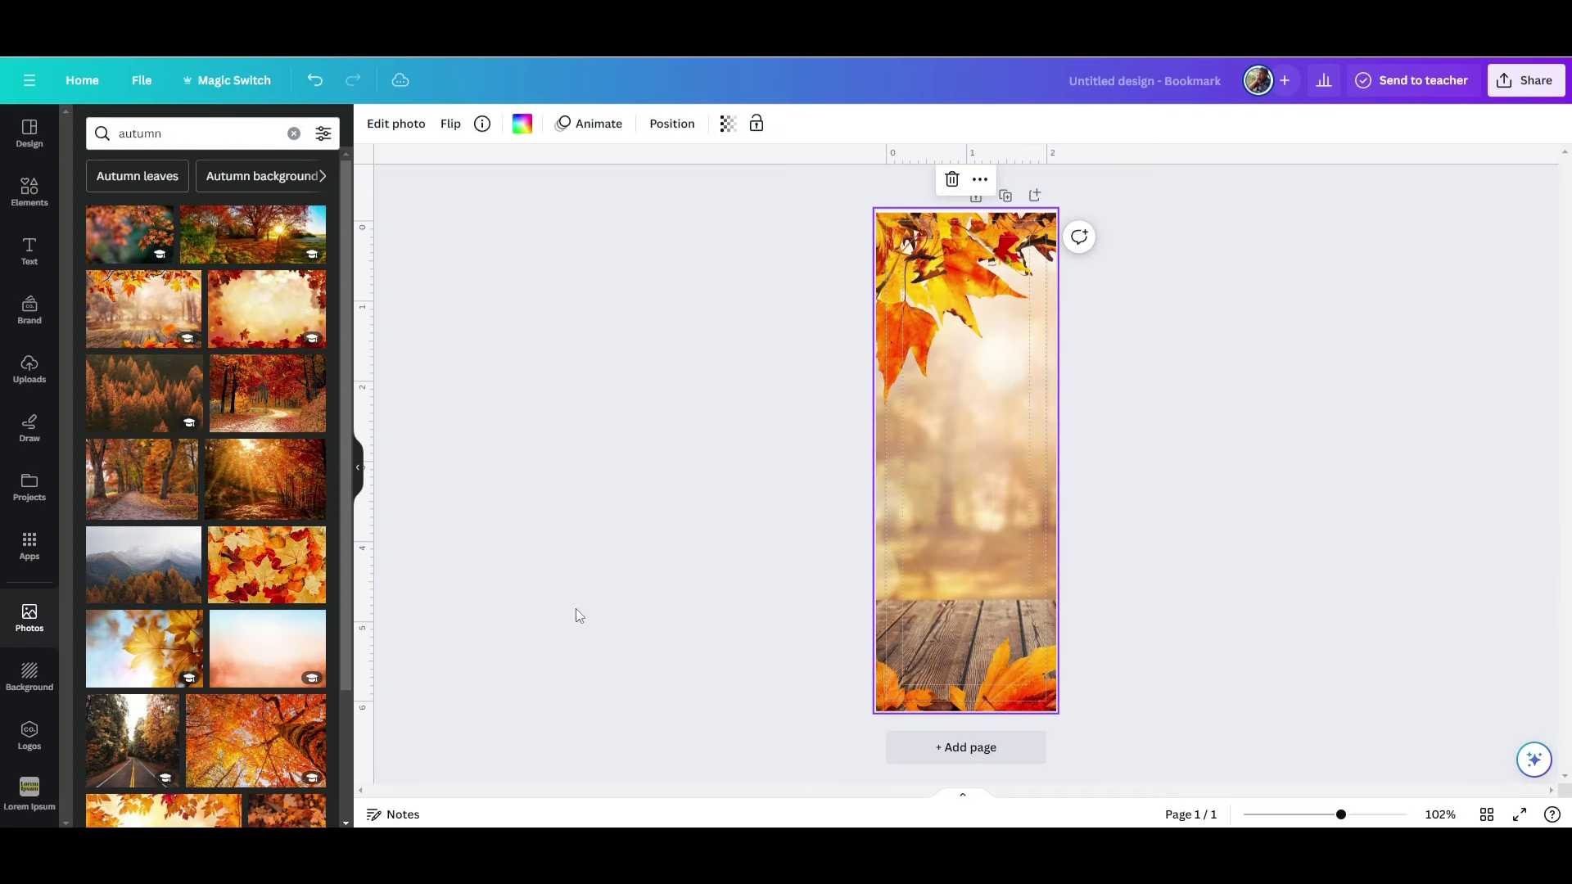
double_click(950, 501)
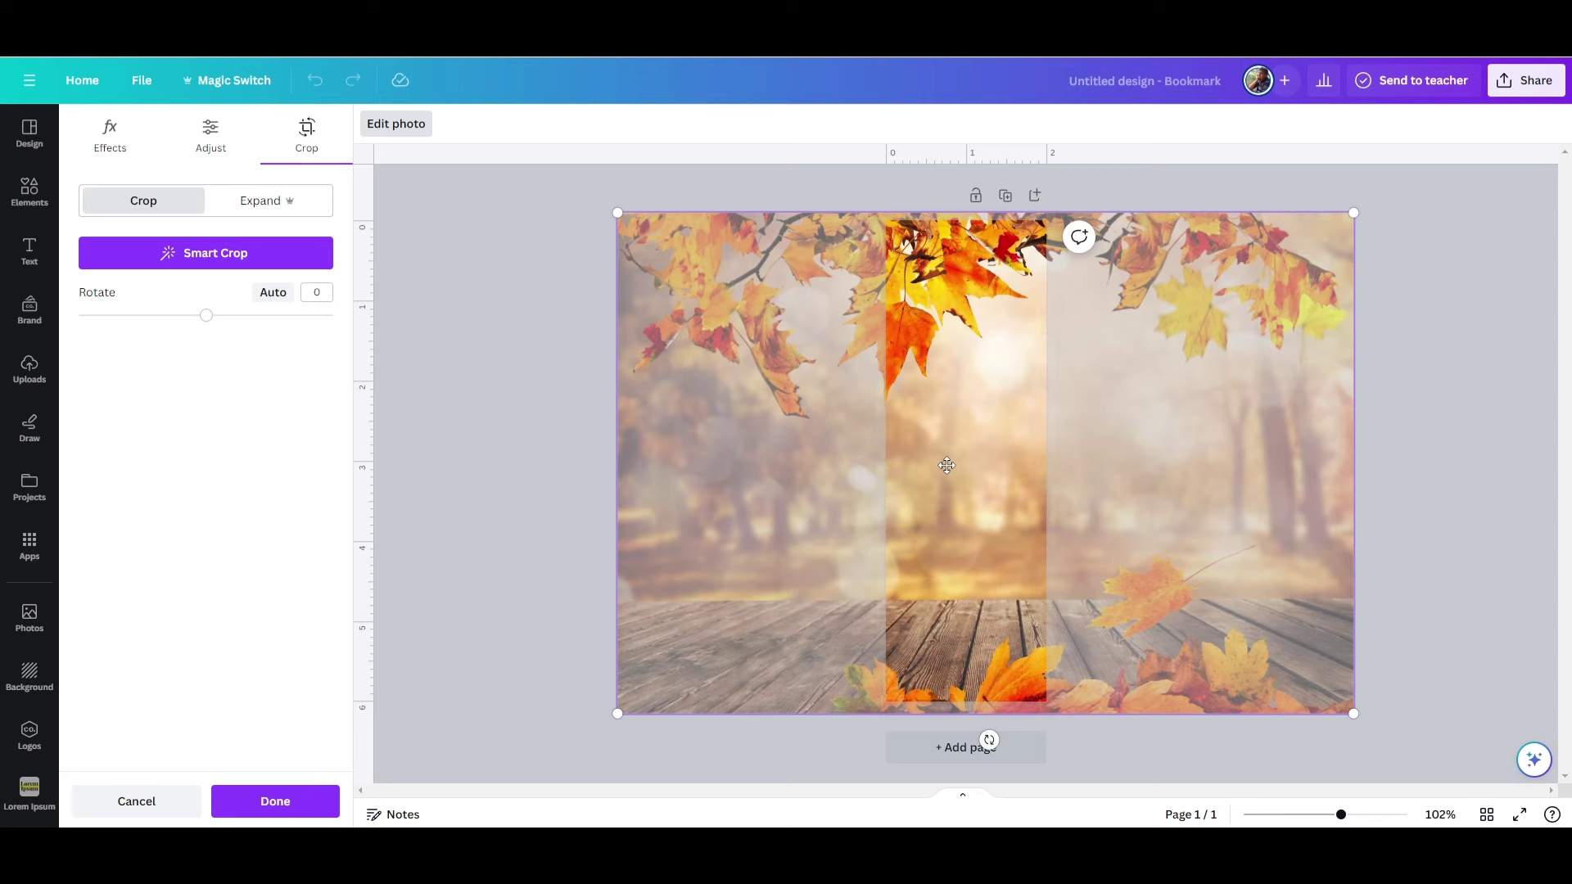
drag(945, 464, 944, 460)
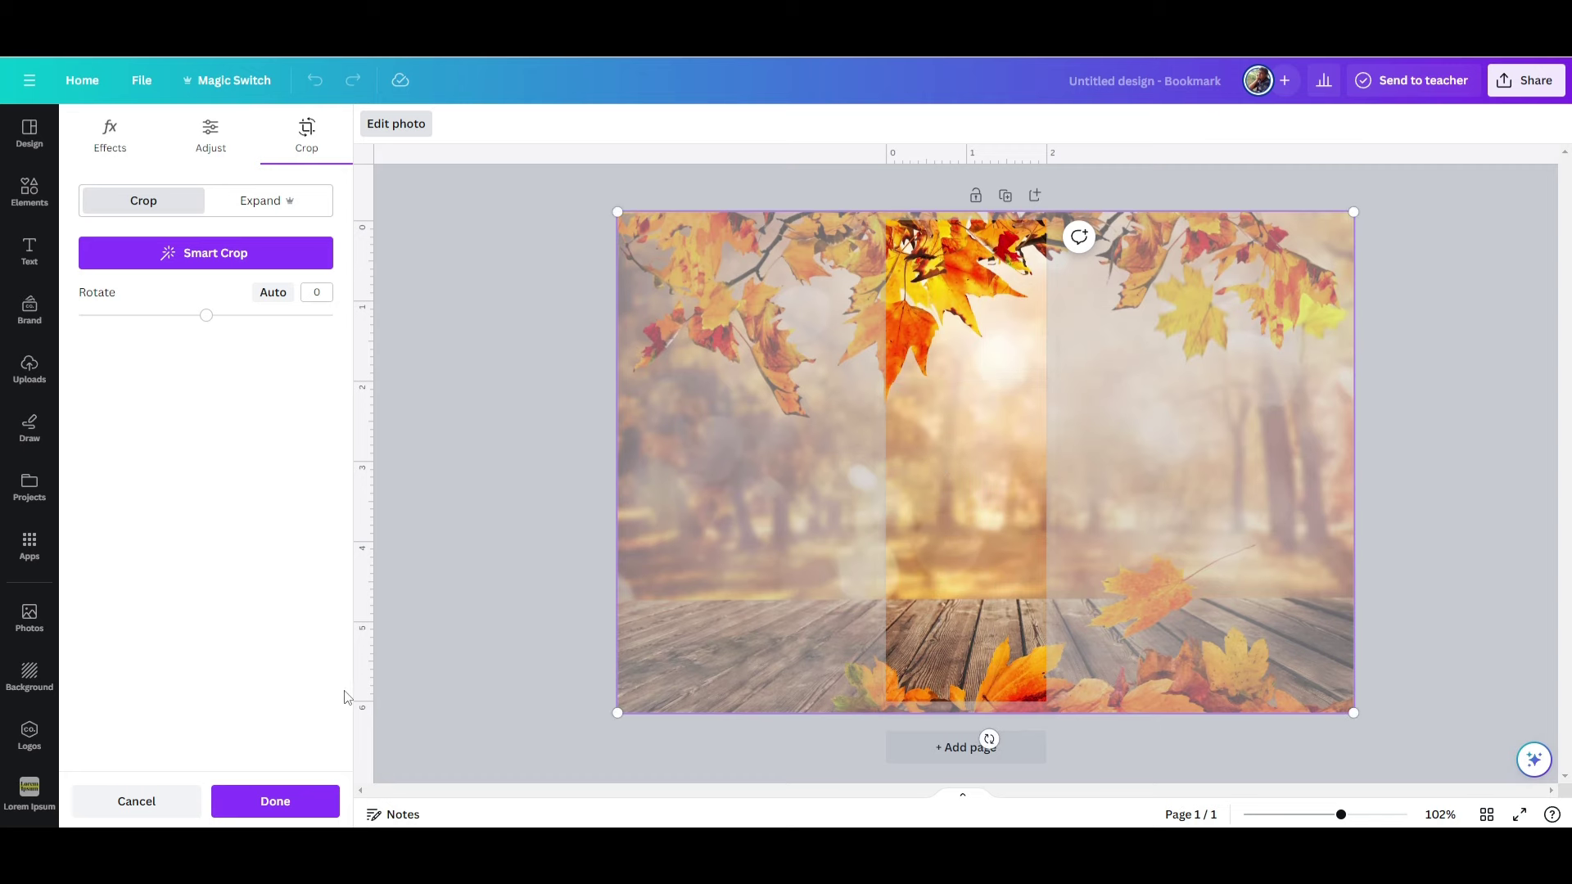
click(284, 800)
click(944, 561)
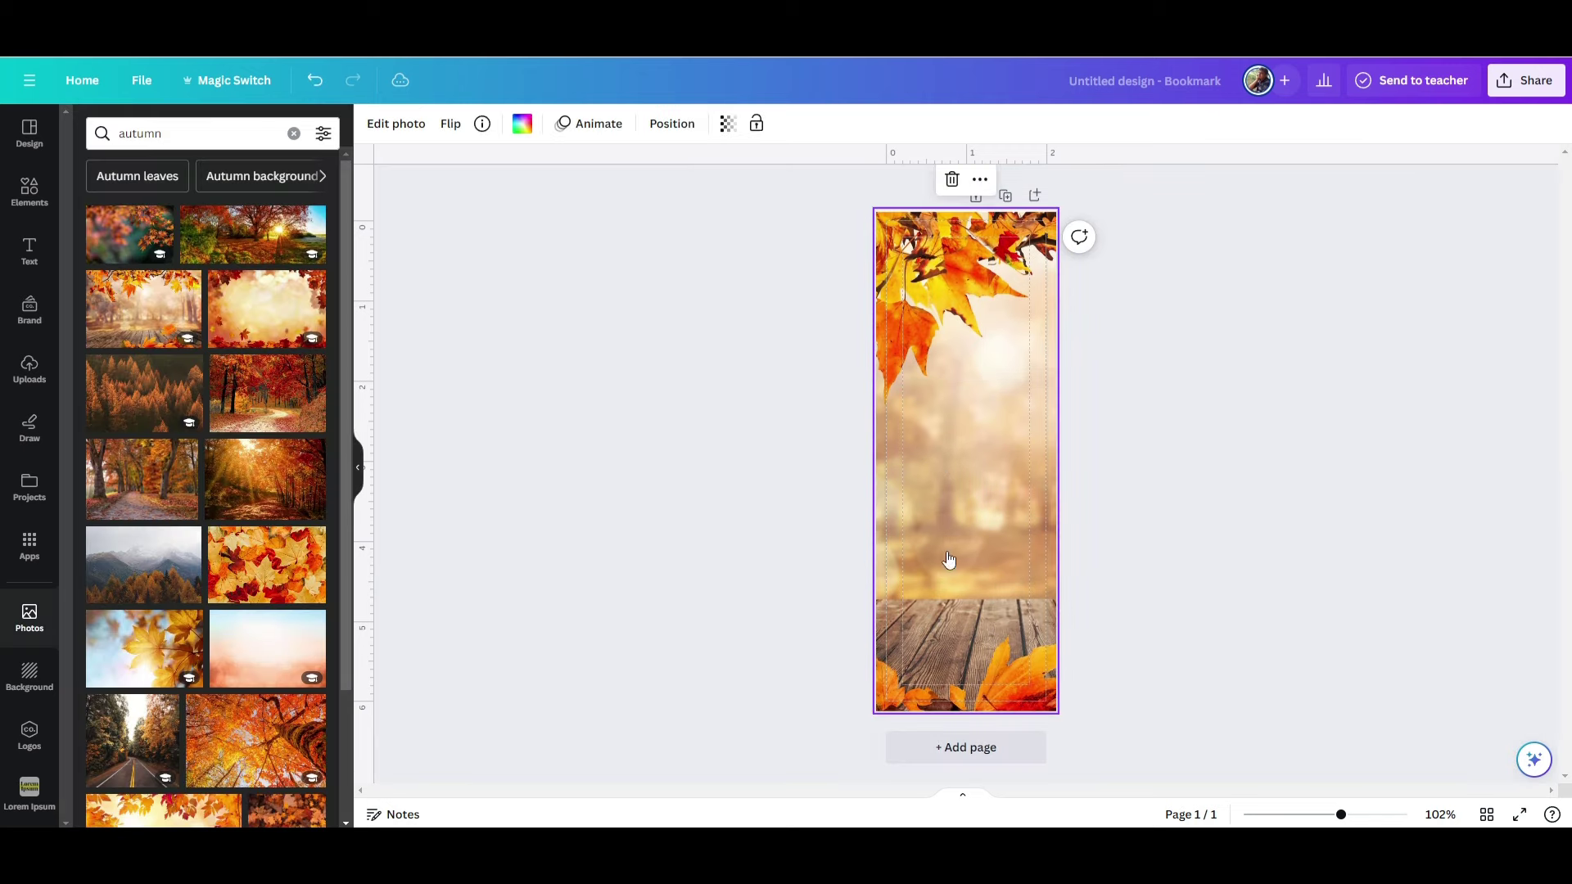
right_click(945, 562)
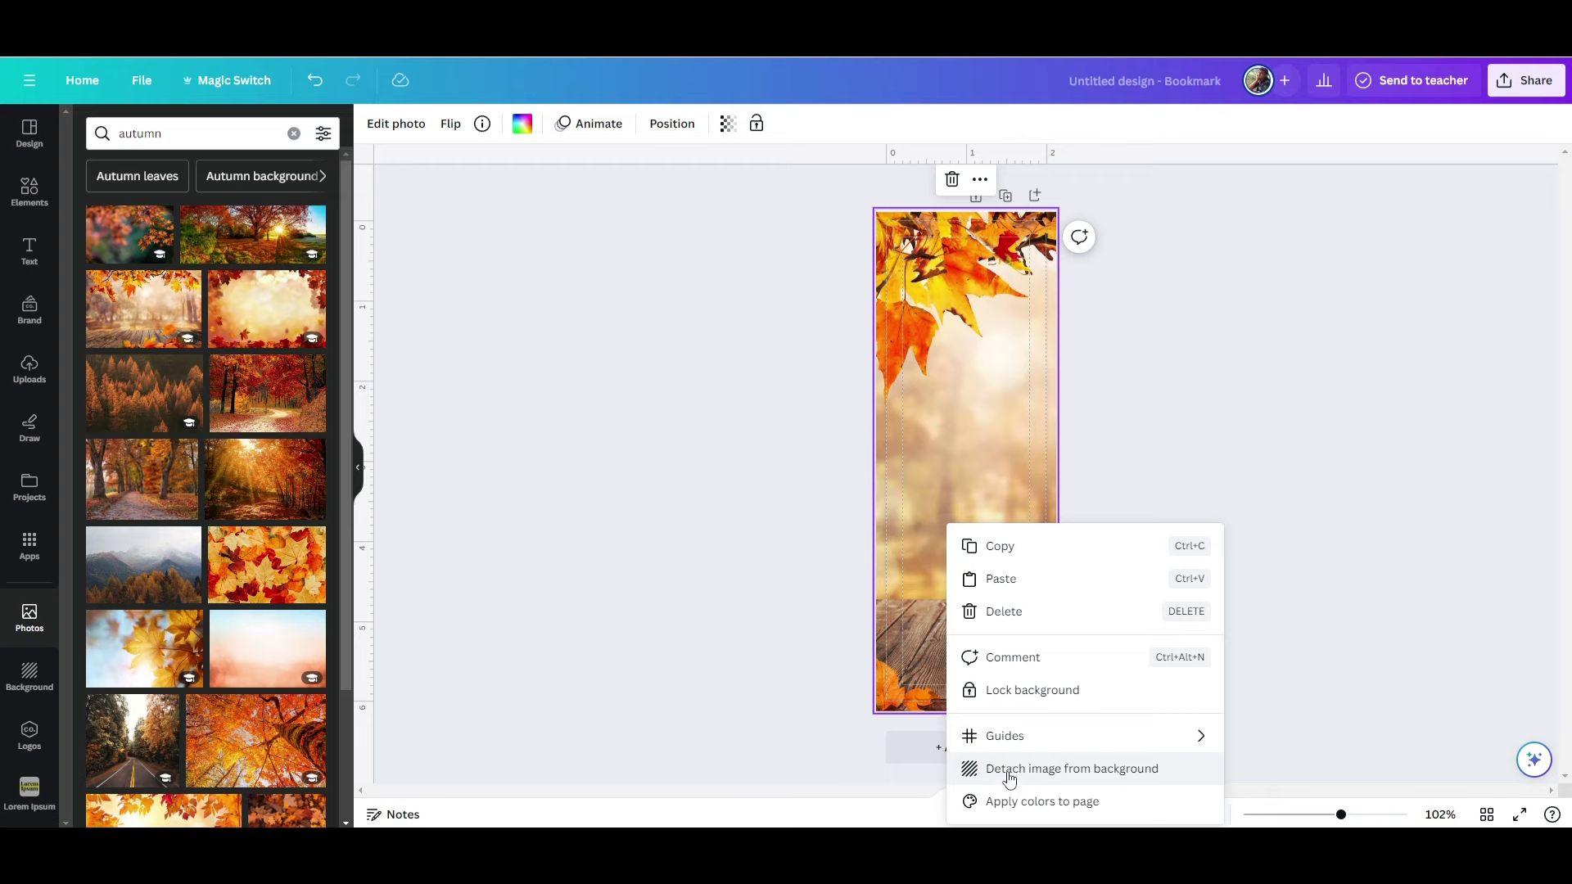
double_click(921, 533)
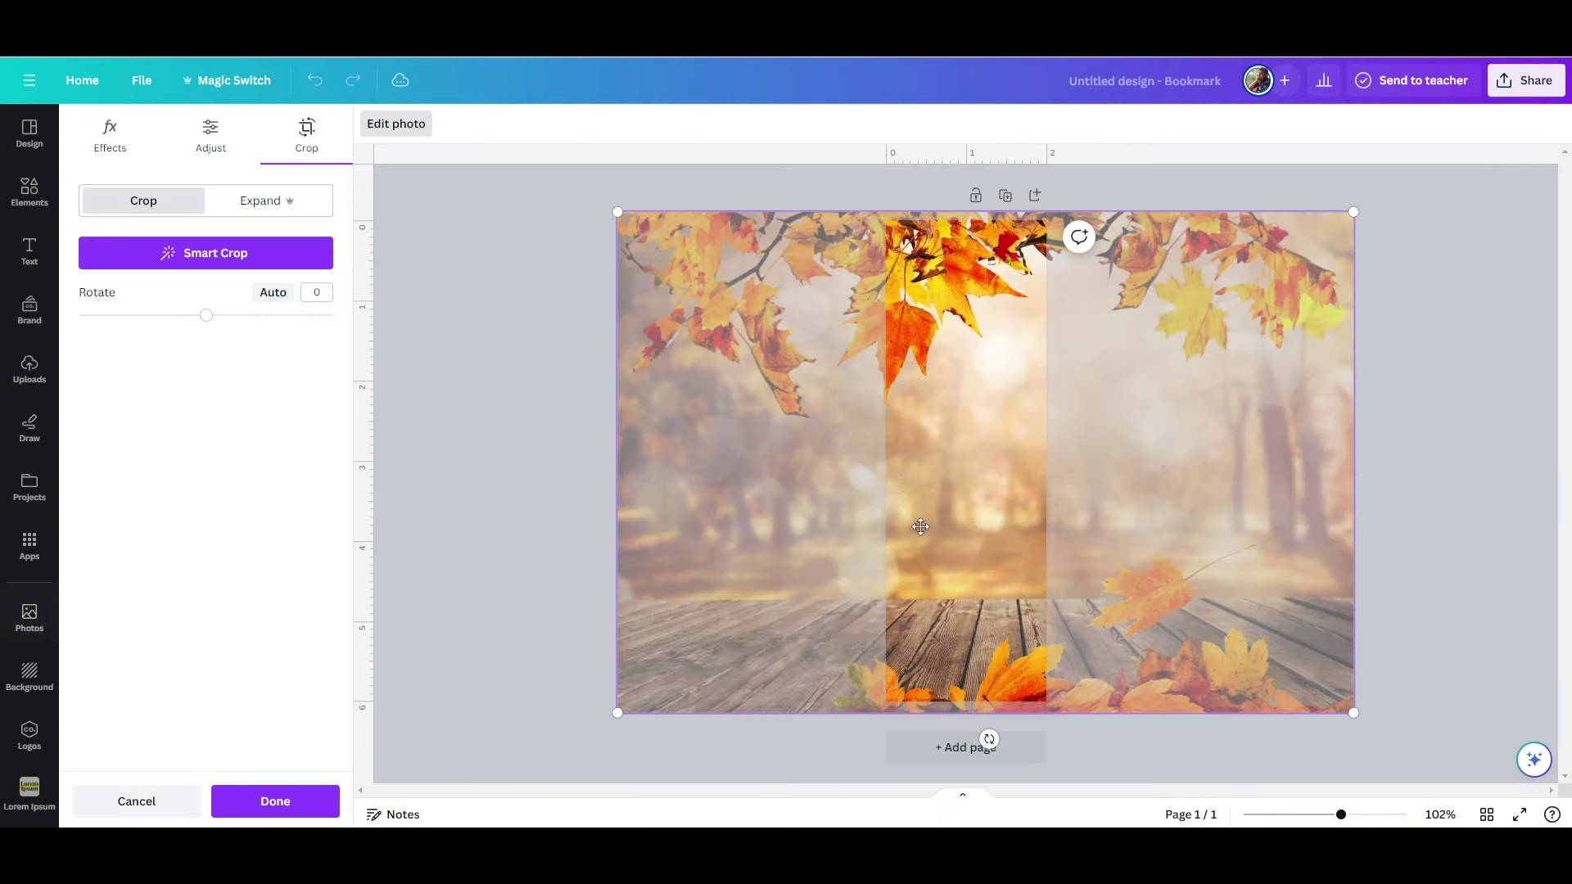
drag(947, 544, 947, 541)
click(275, 801)
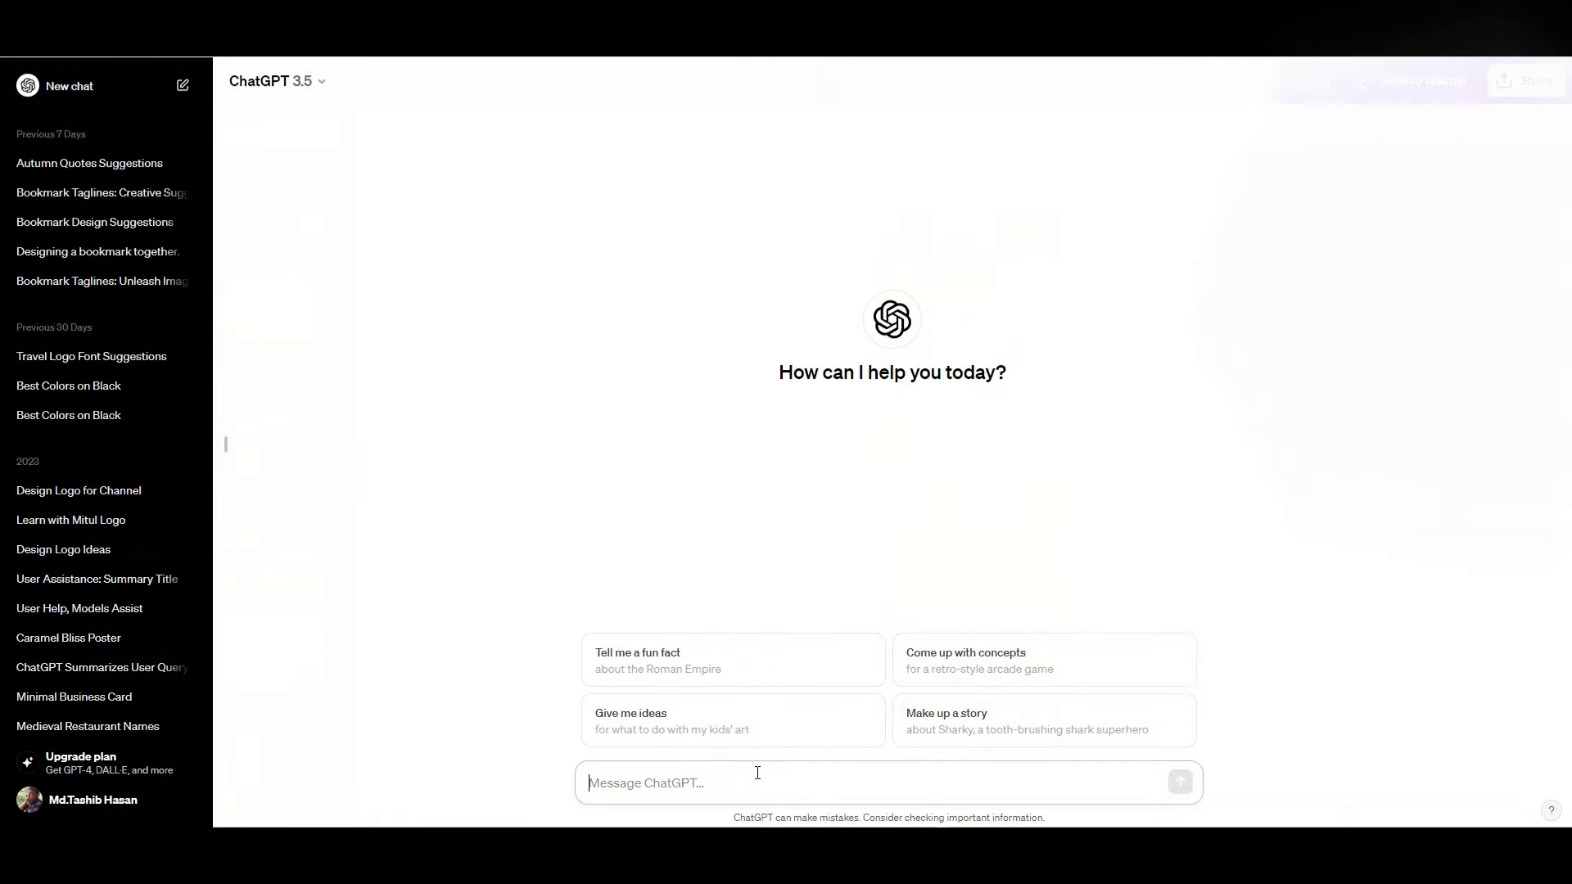
- Switch to ChatGPT and send the prompt "suggest some quotes about autumn"
text(su)
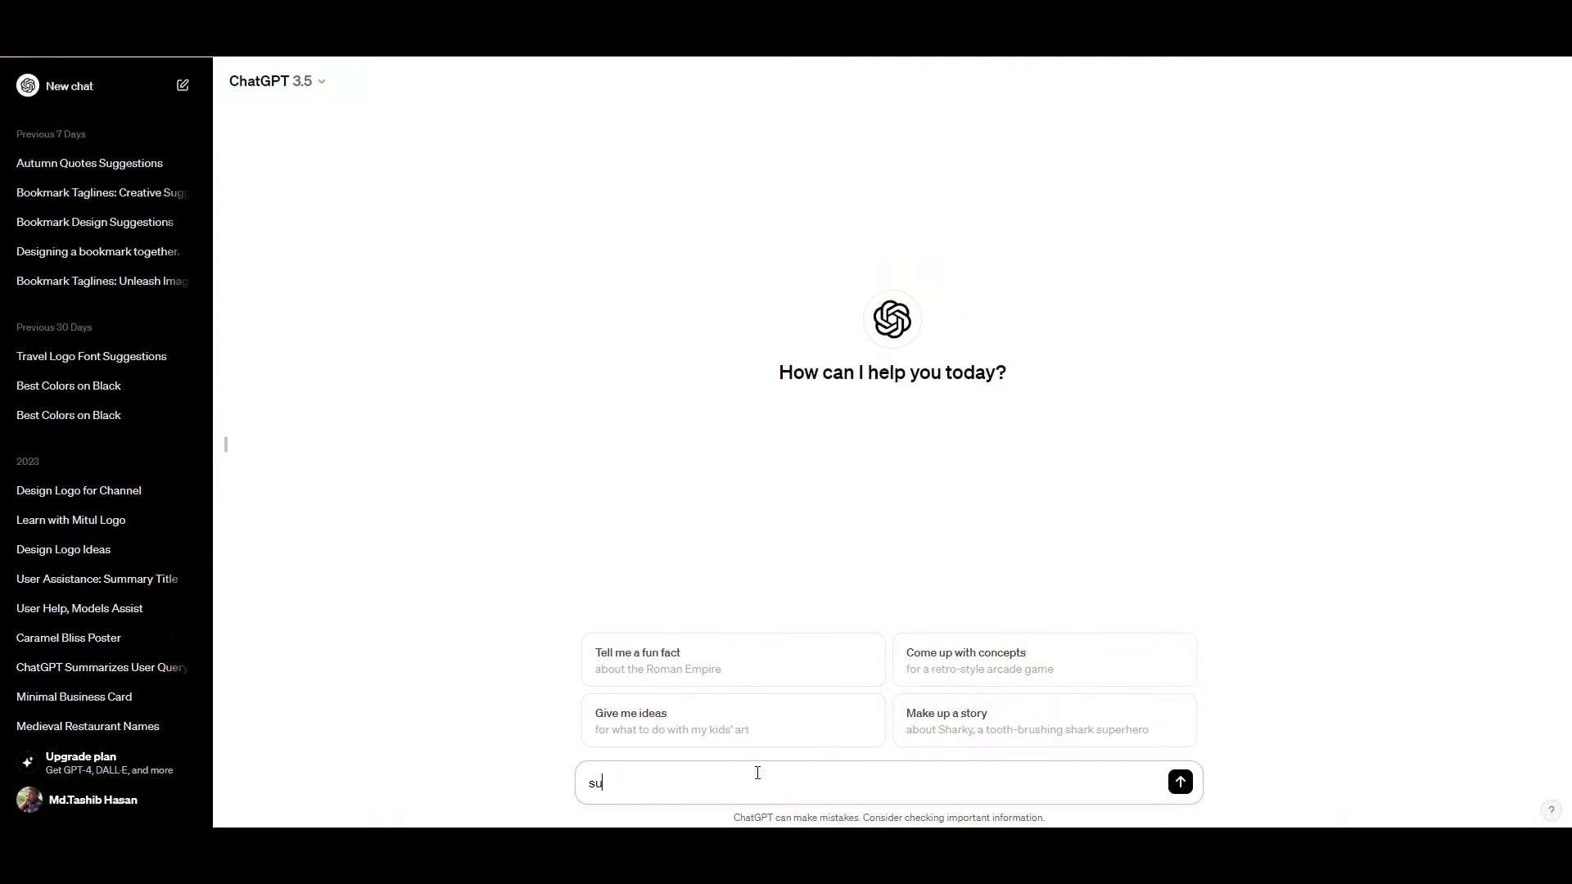
text(ggect)
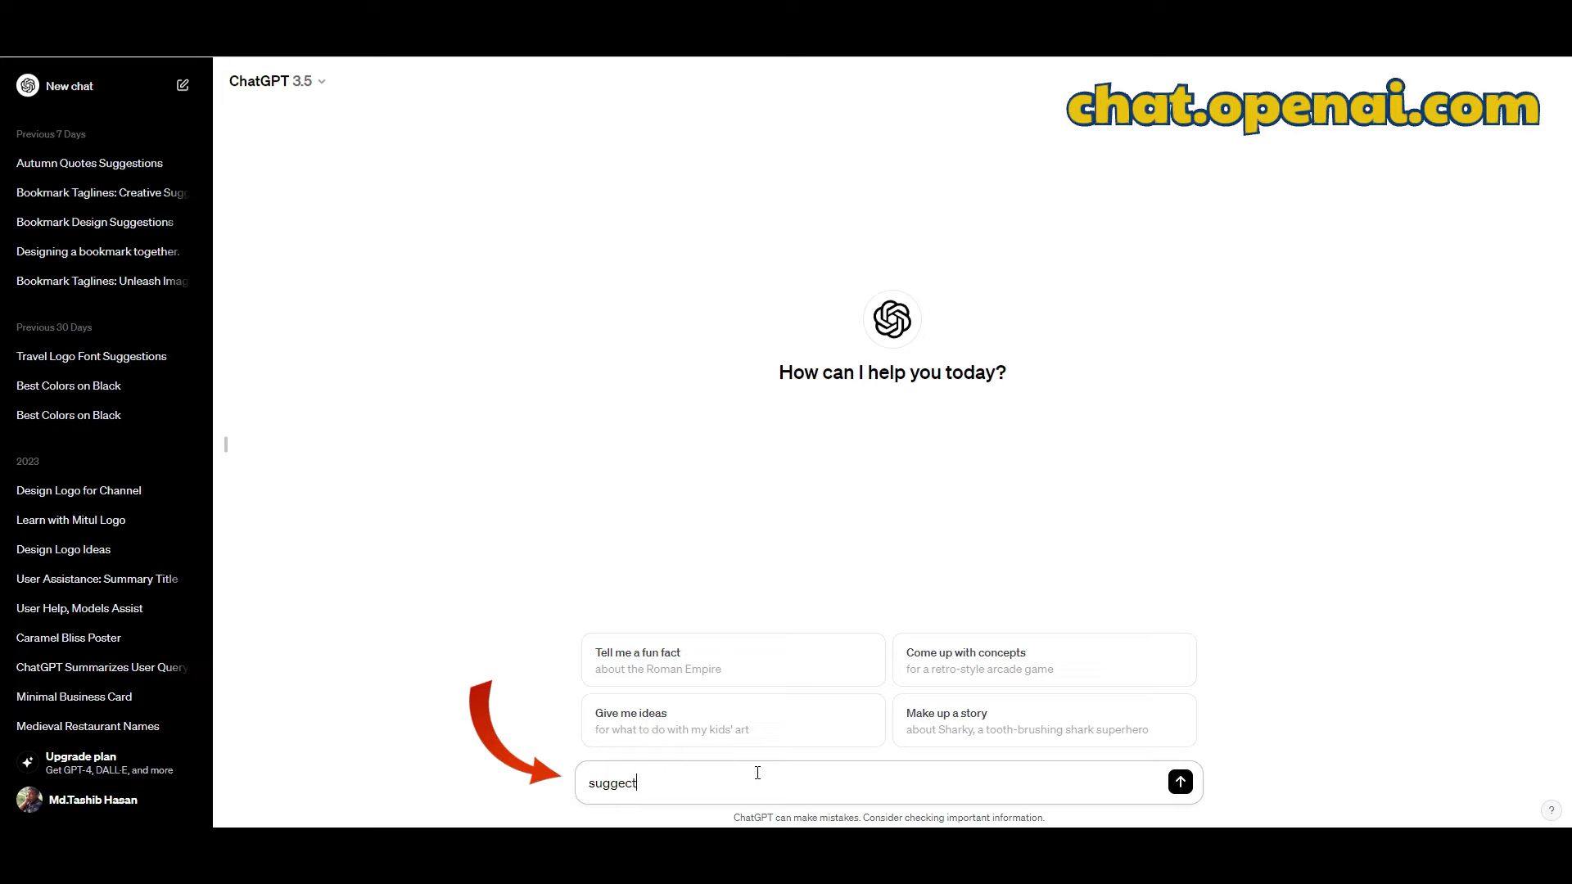
key(BackSpace)
key(BackSpace)
text(st some quotes about autumn)
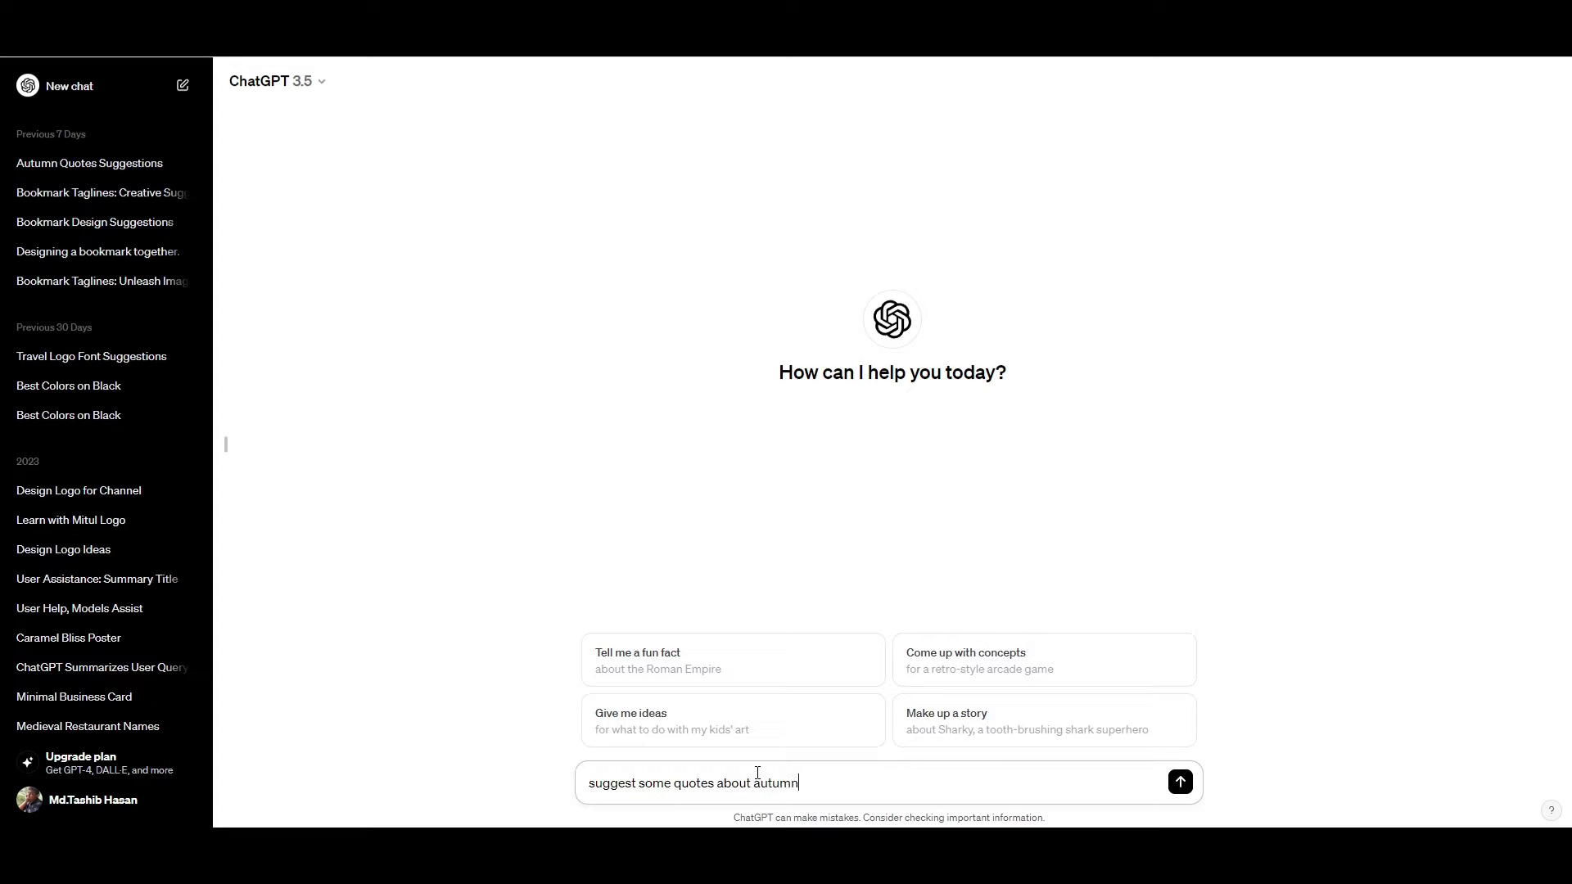
key(Return)
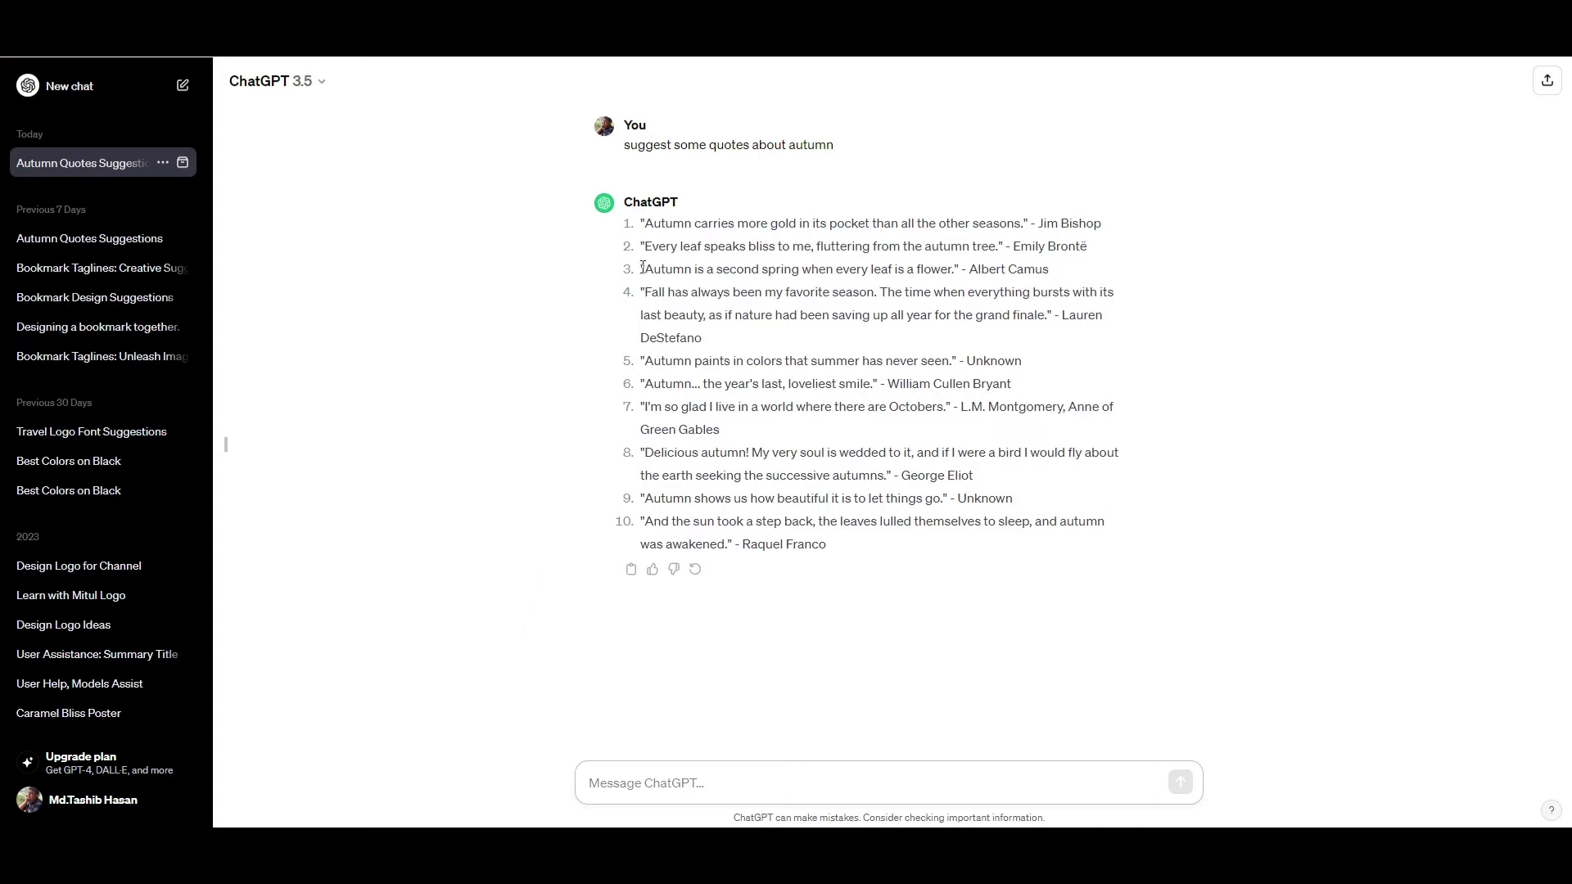
- Copy the Albert Camus quote "Autumn is a second spring when every leaf is a flower." and paste it into a new subheading on the Canva bookmark
drag(642, 268, 1056, 279)
key(ctrl+c)
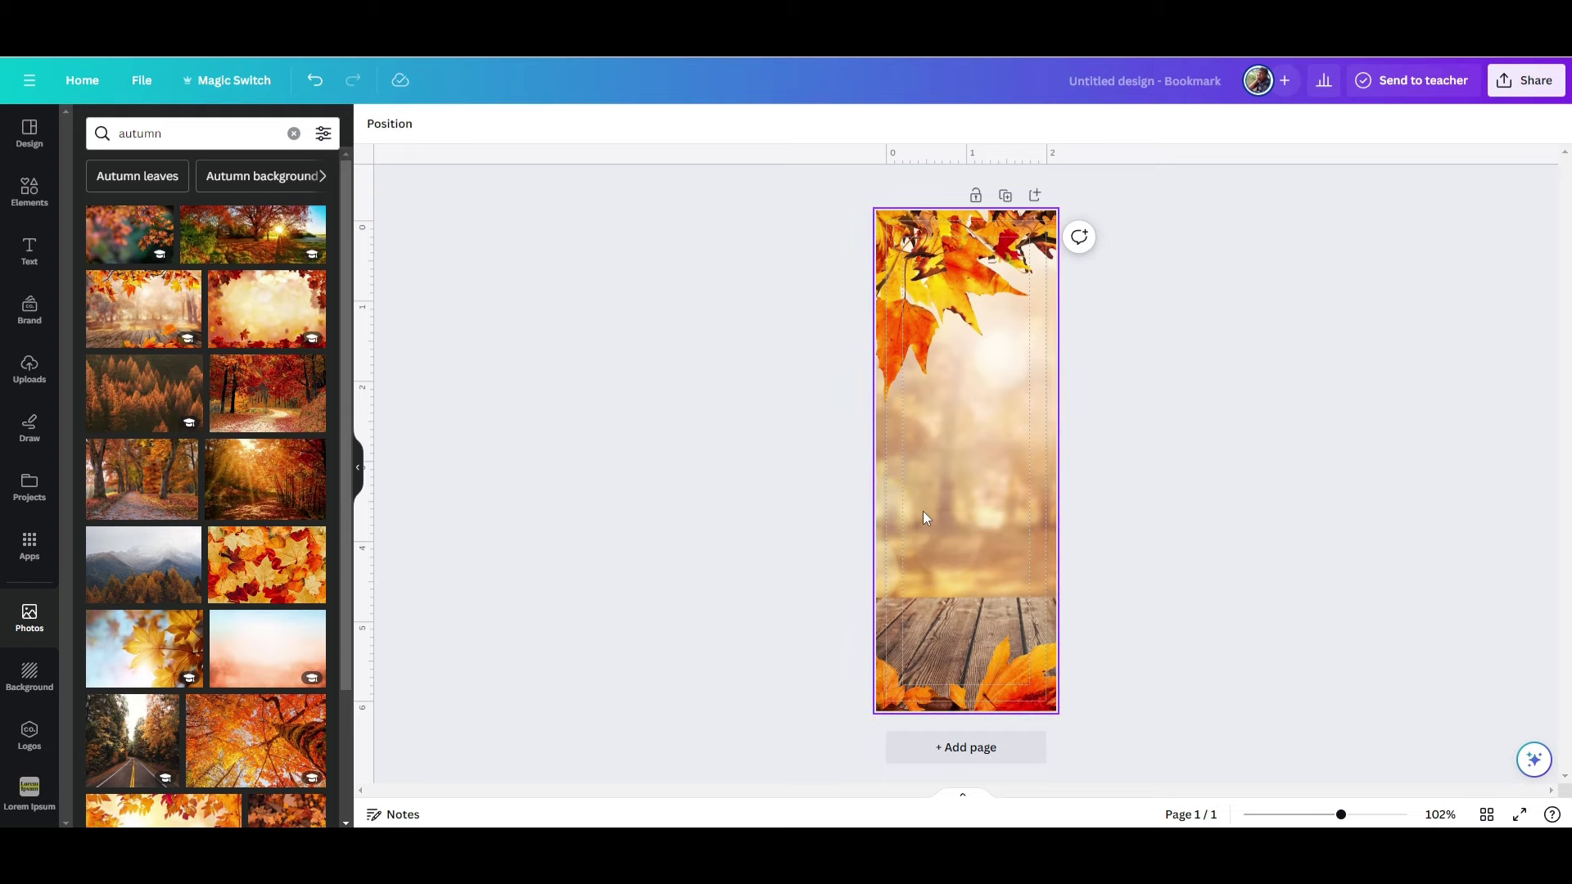
click(921, 511)
click(30, 252)
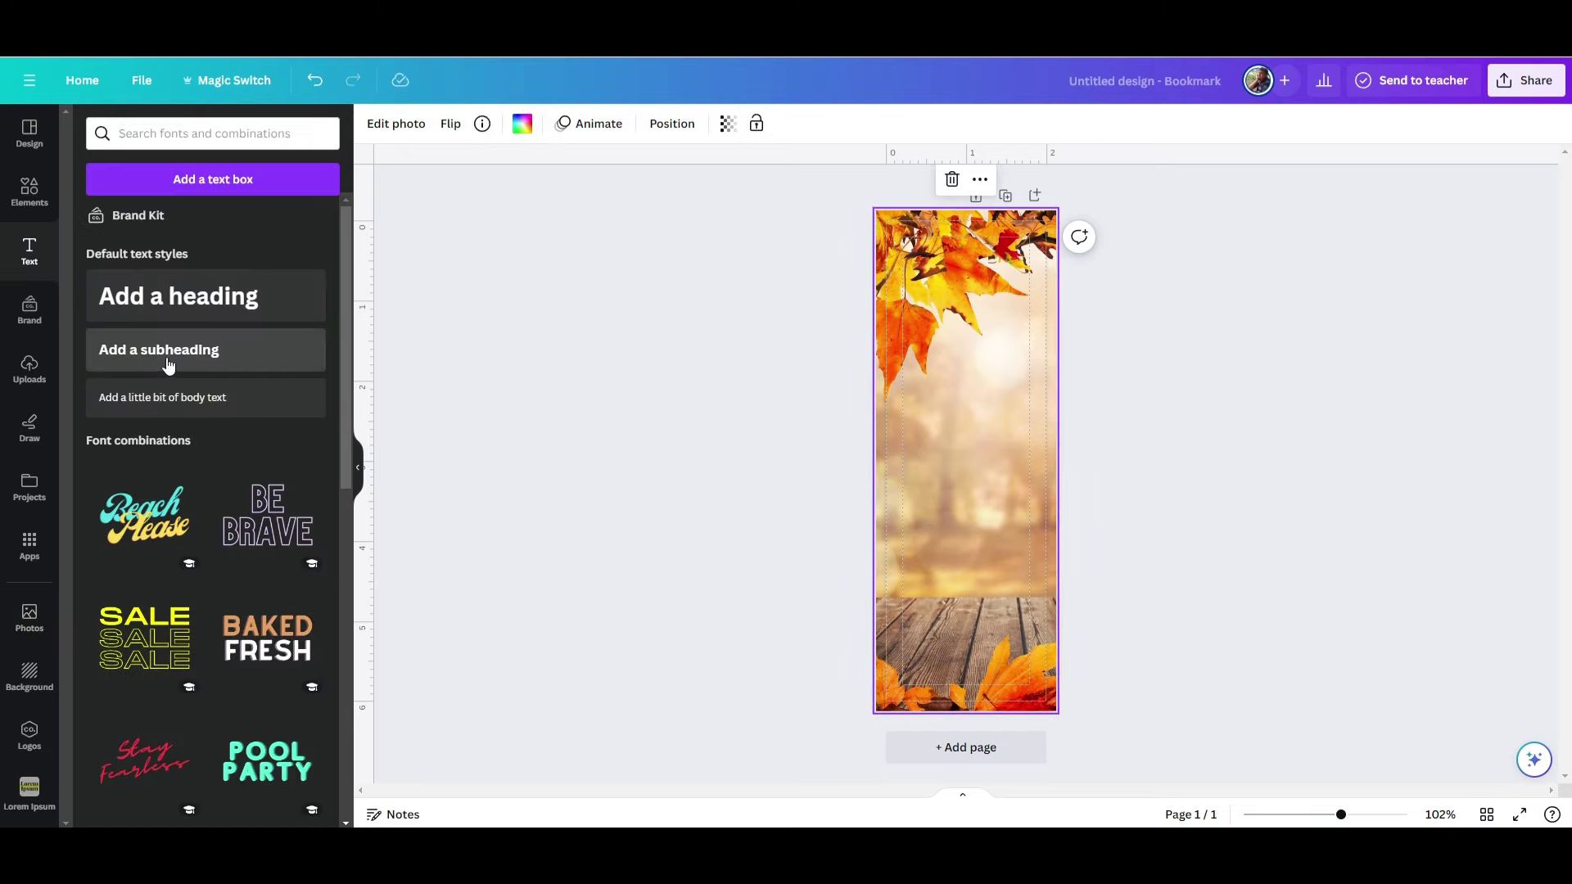
click(164, 358)
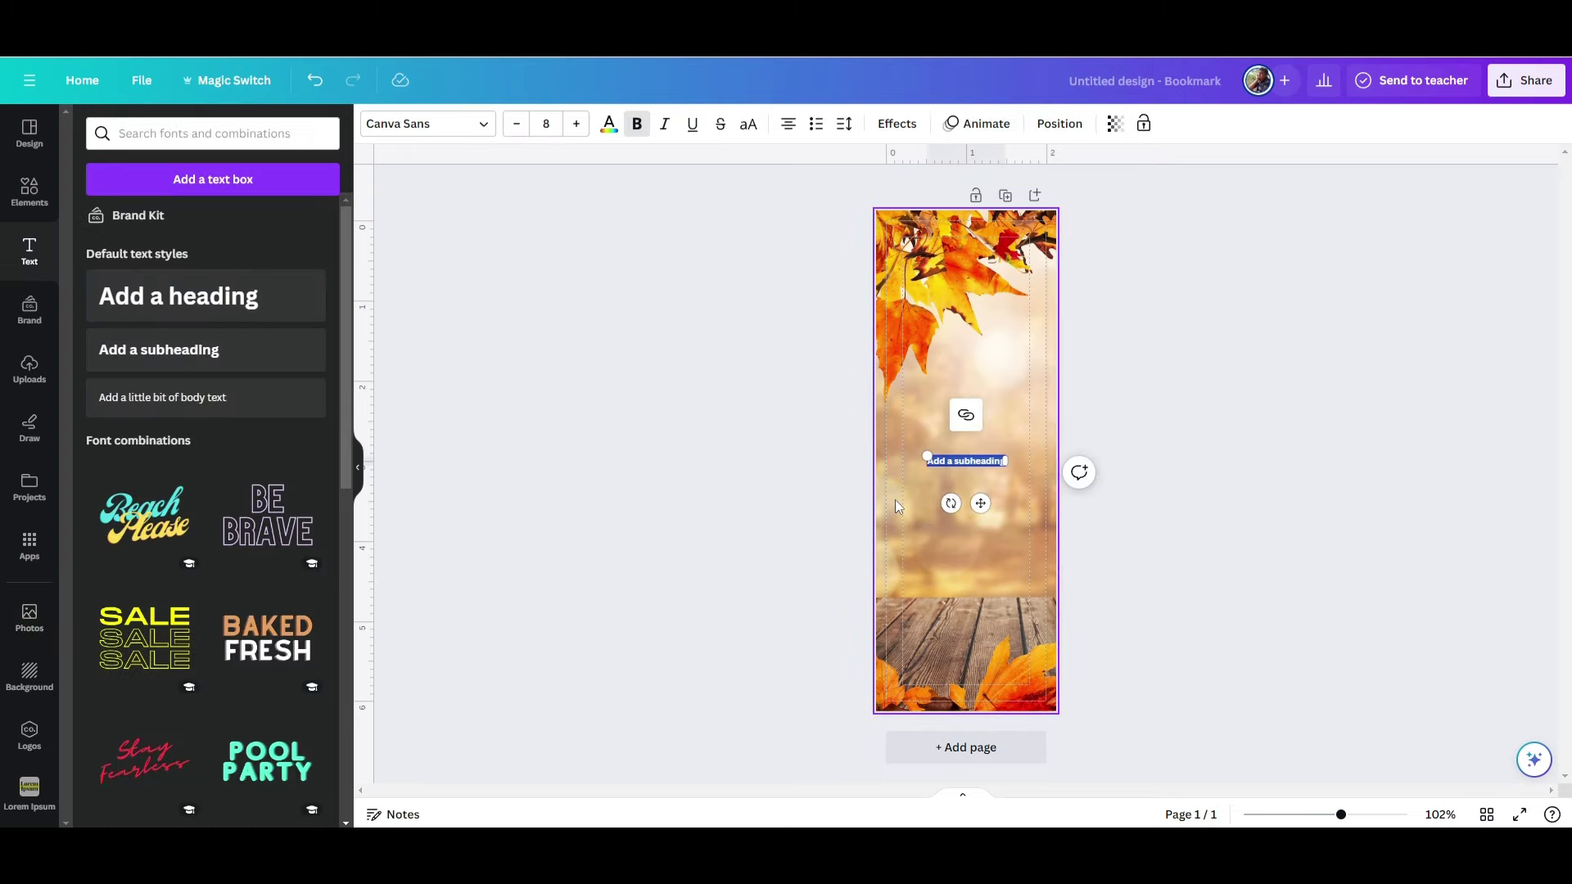
key(ctrl+v)
key(Escape)
click(728, 482)
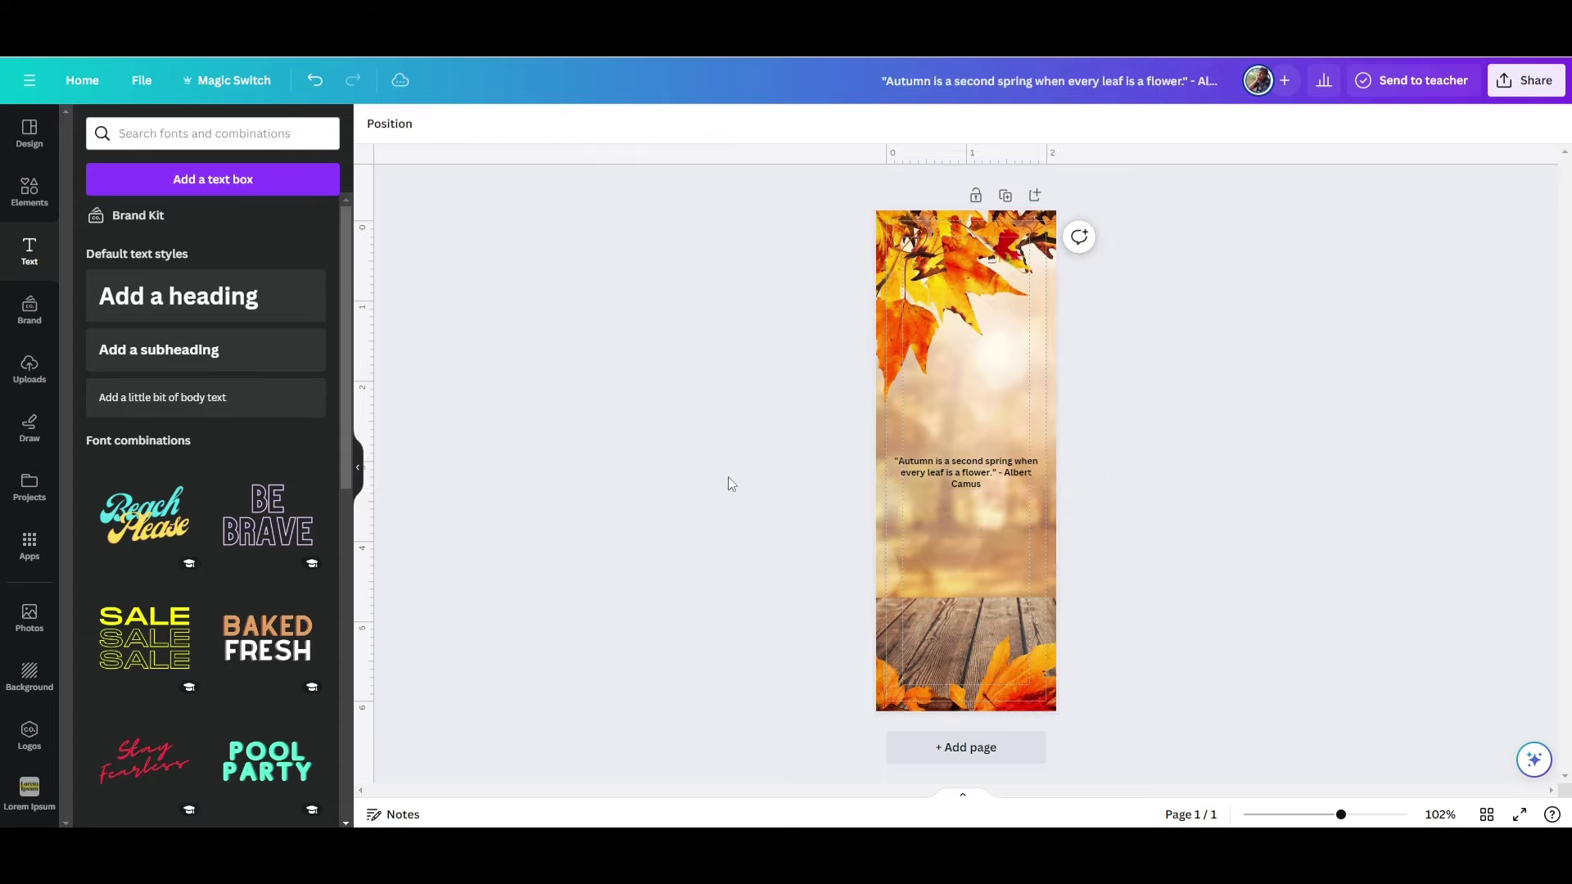
- Change the autumn quote's text color to white
click(935, 483)
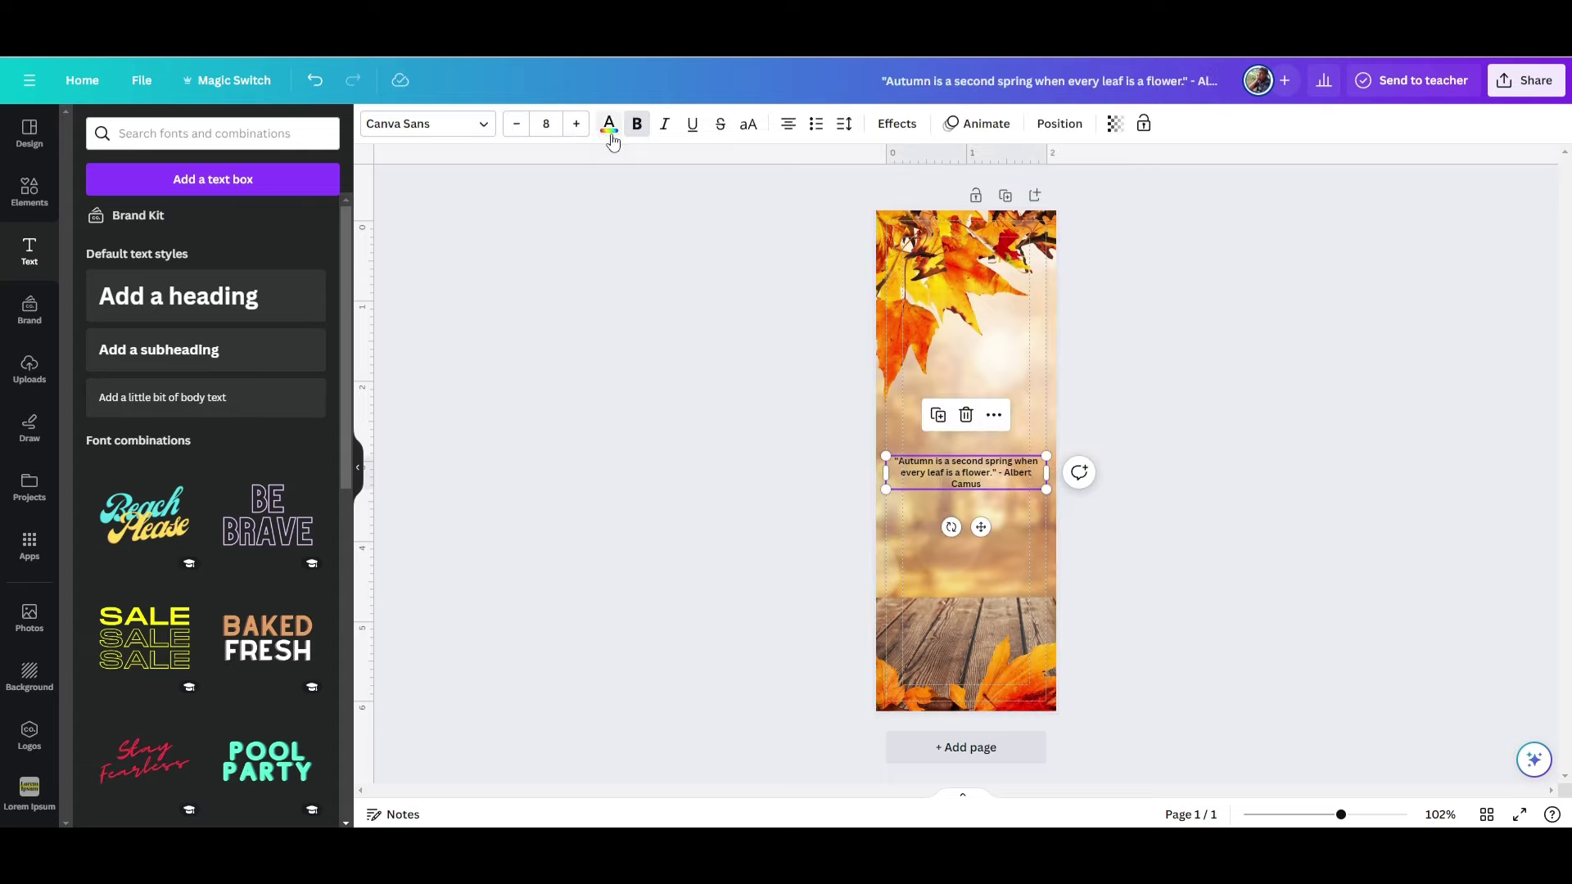
click(609, 124)
click(181, 231)
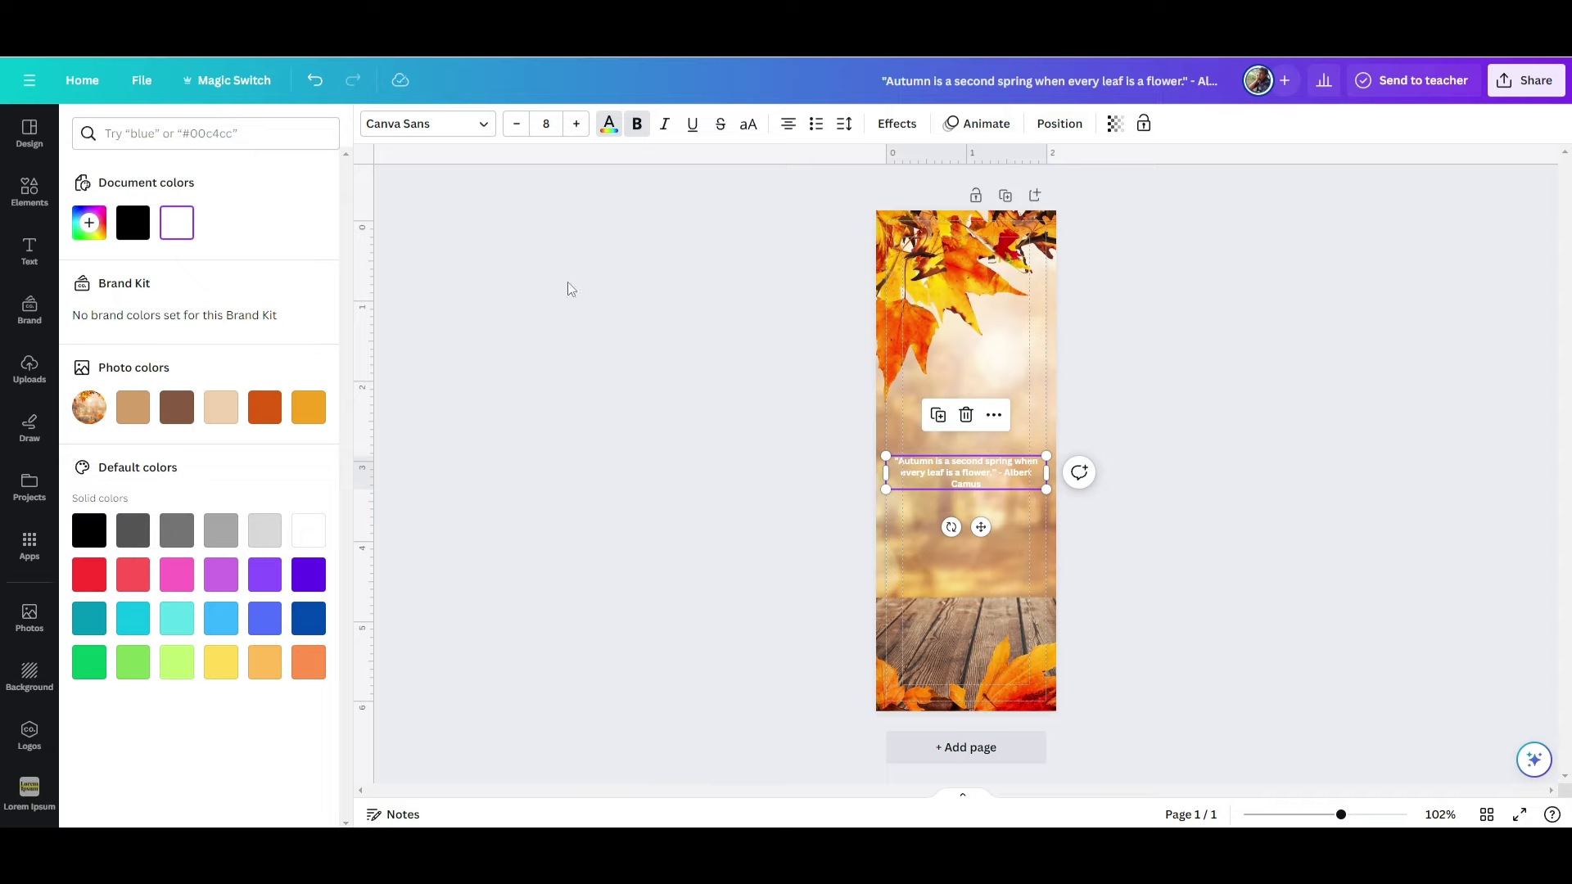
- Search the fonts for "special elite" and apply Special Elite to the quote
click(447, 124)
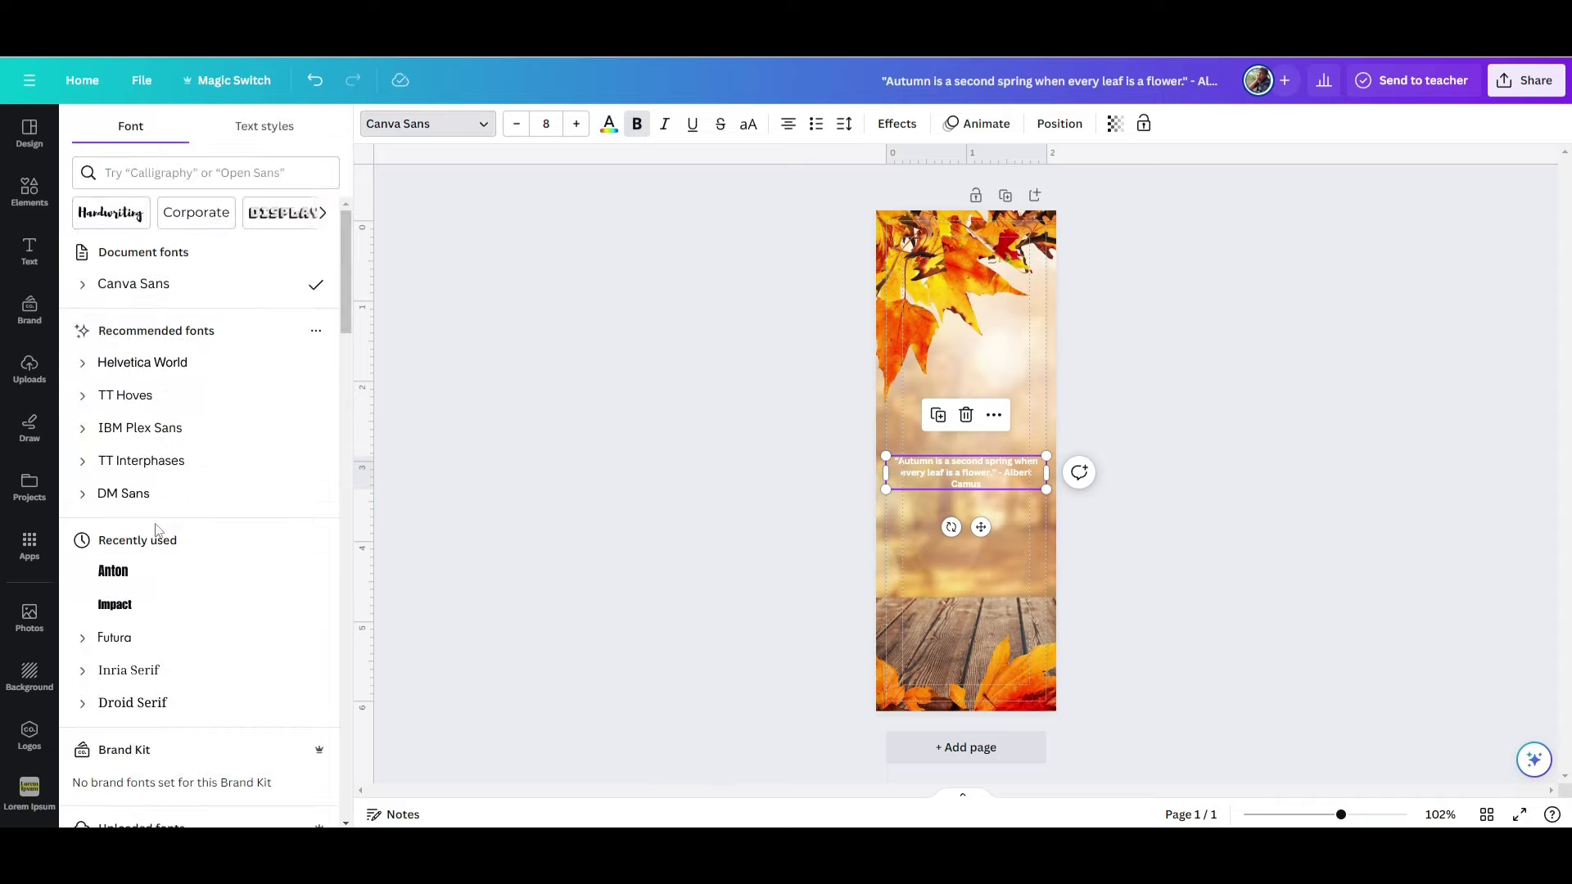
scroll(158, 531, down, 3)
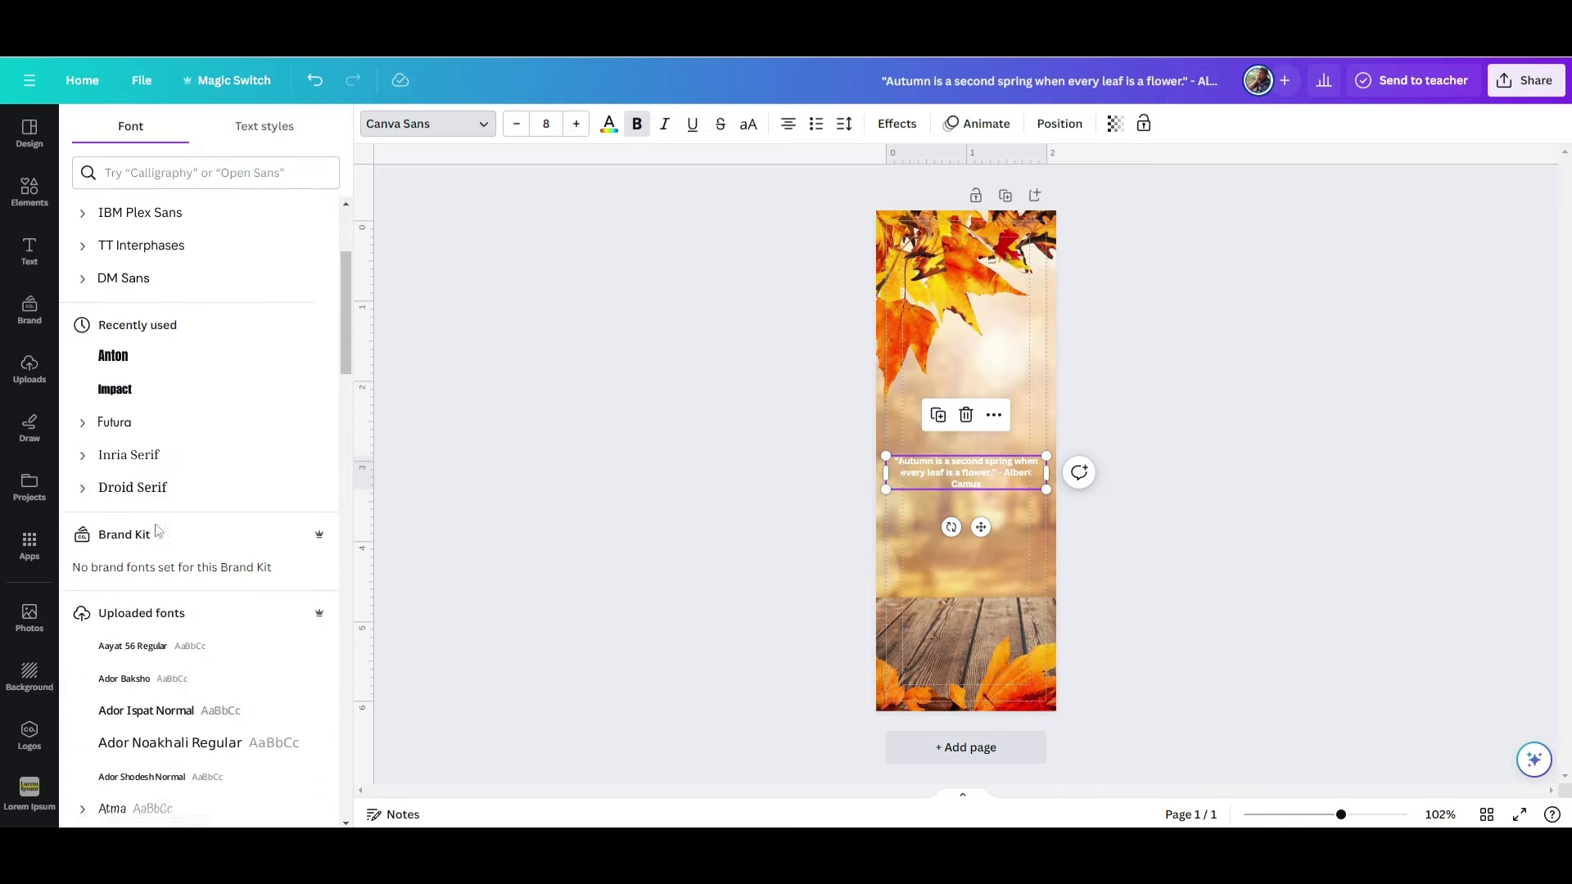
scroll(158, 530, up, 2)
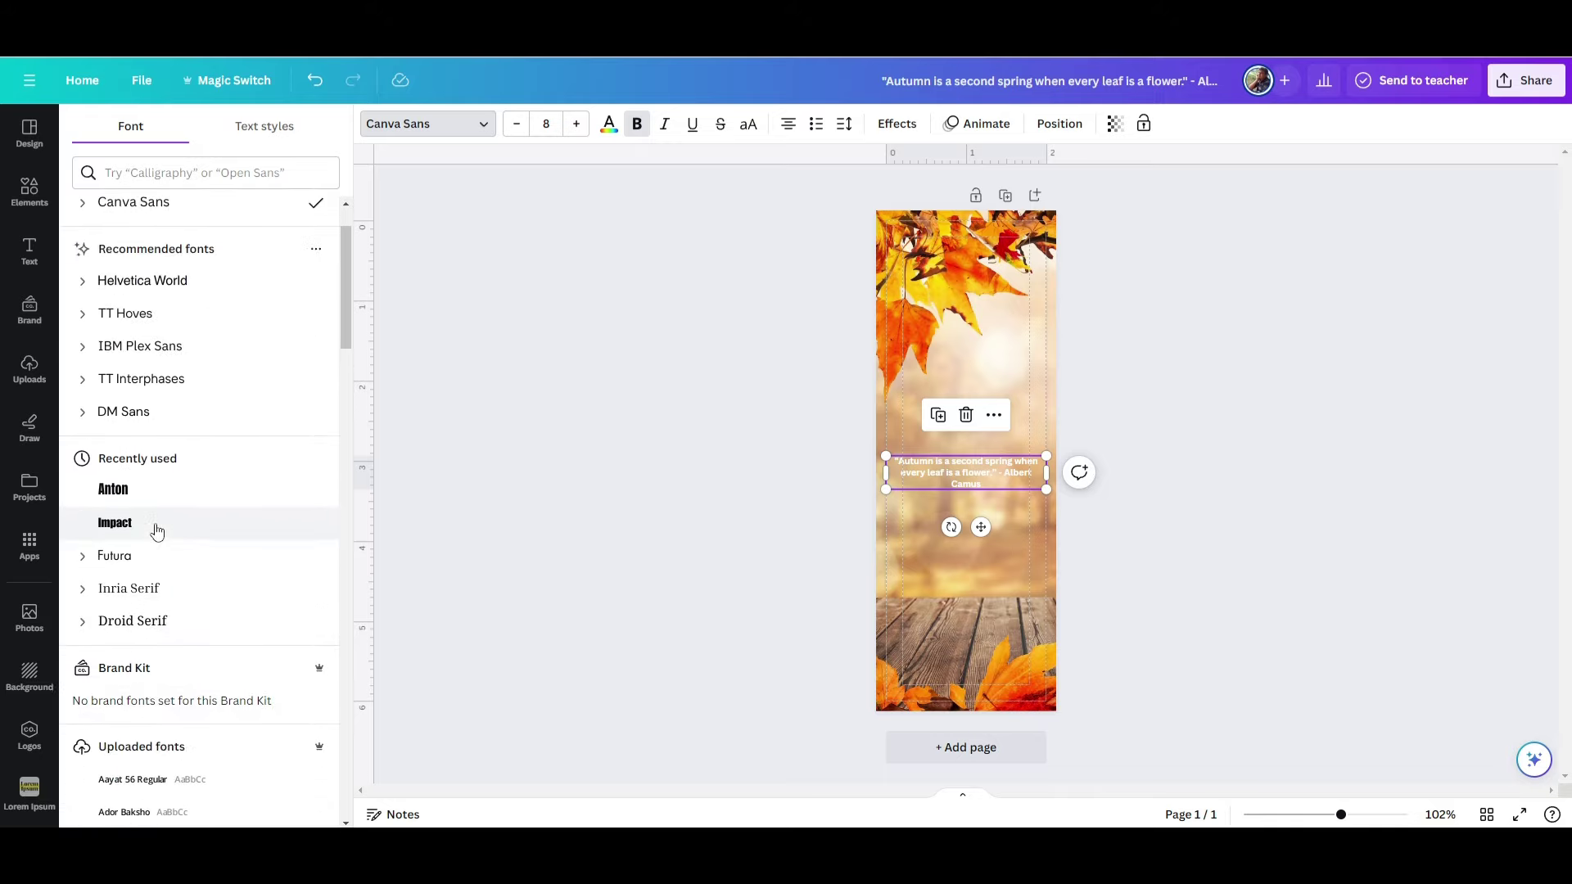
scroll(156, 533, up, 1)
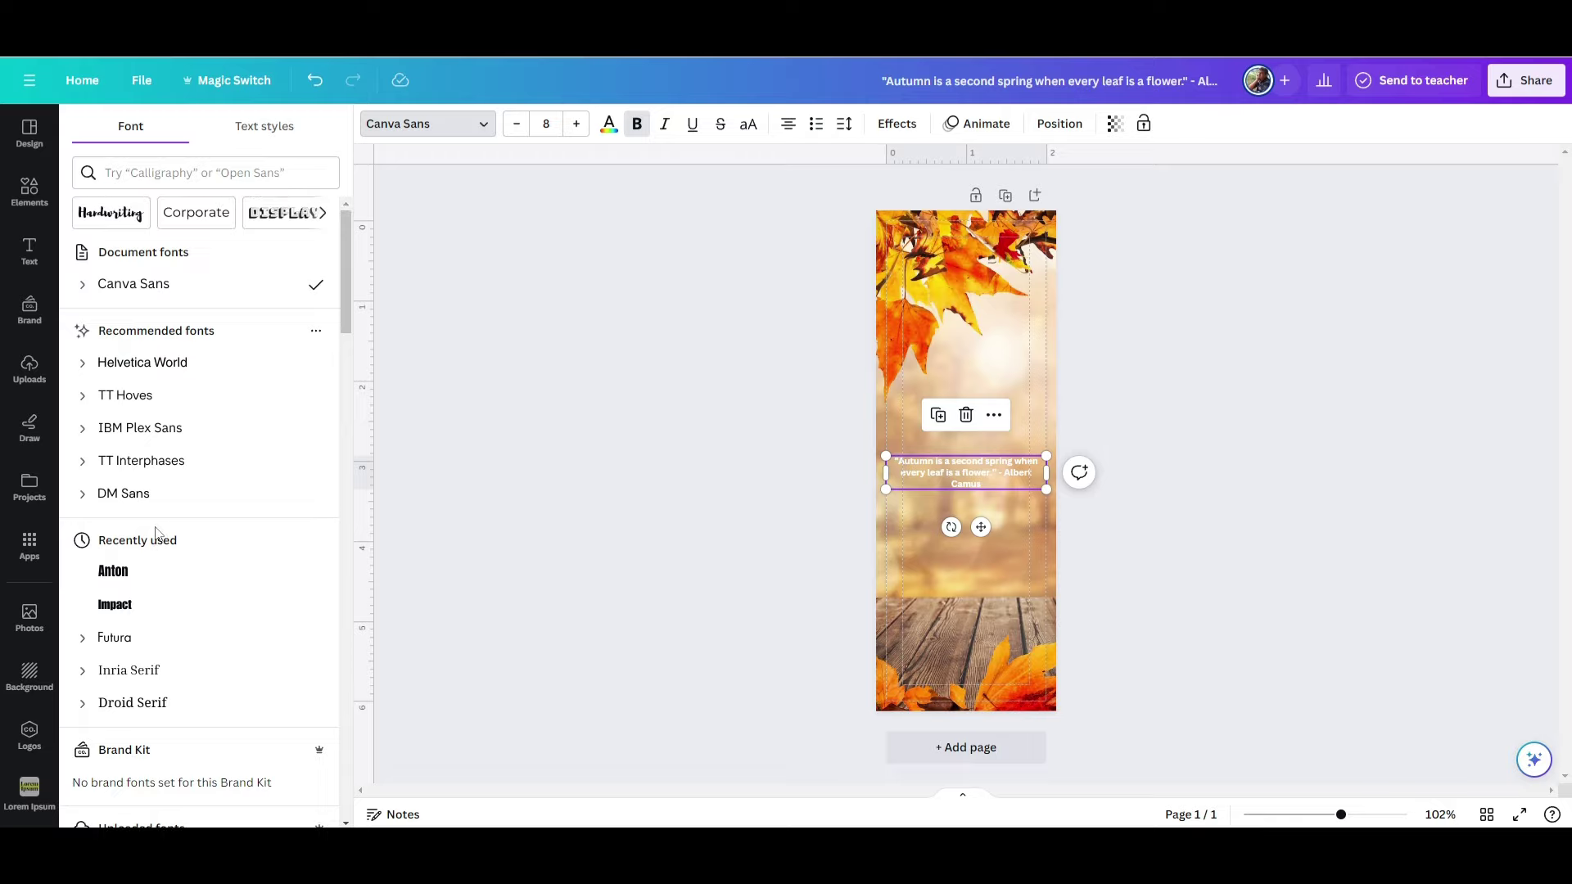
scroll(156, 534, down, 6)
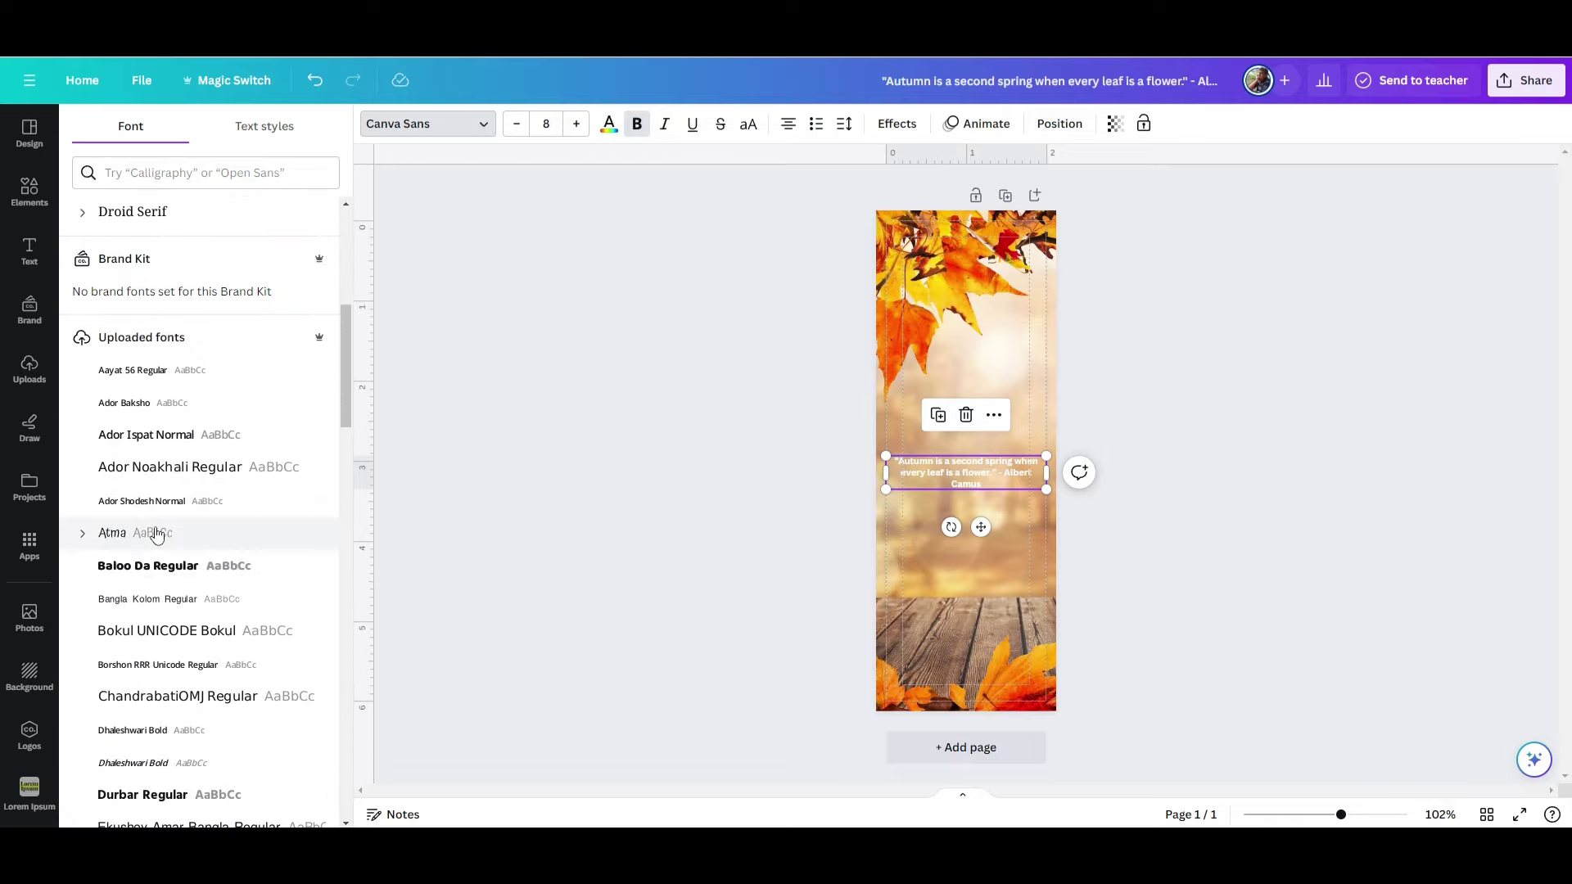
scroll(158, 534, down, 3)
scroll(156, 533, down, 3)
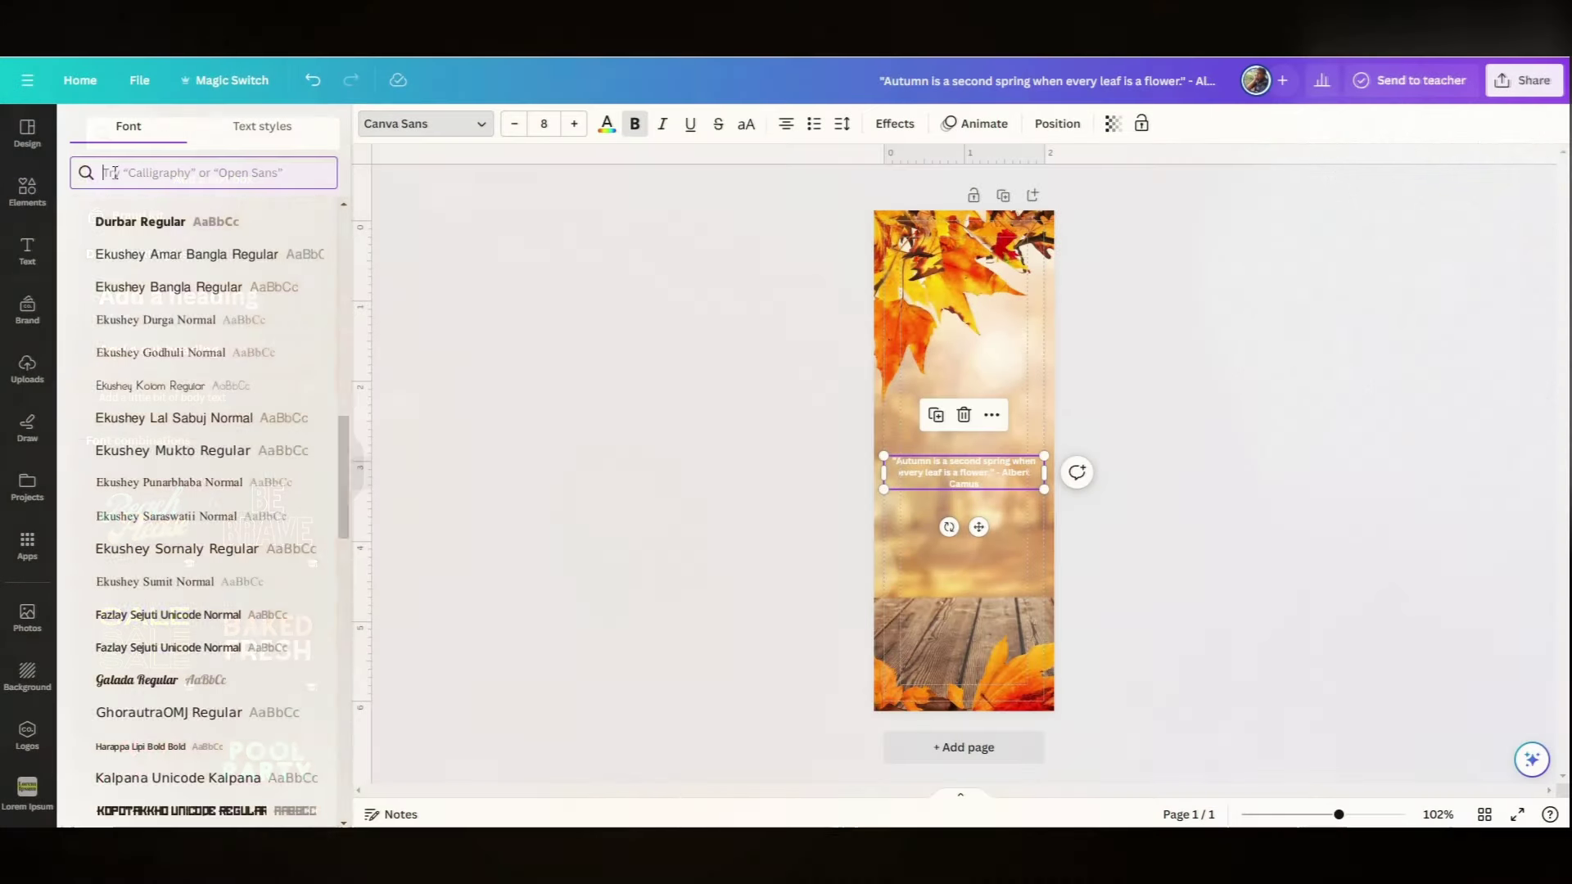
click(114, 172)
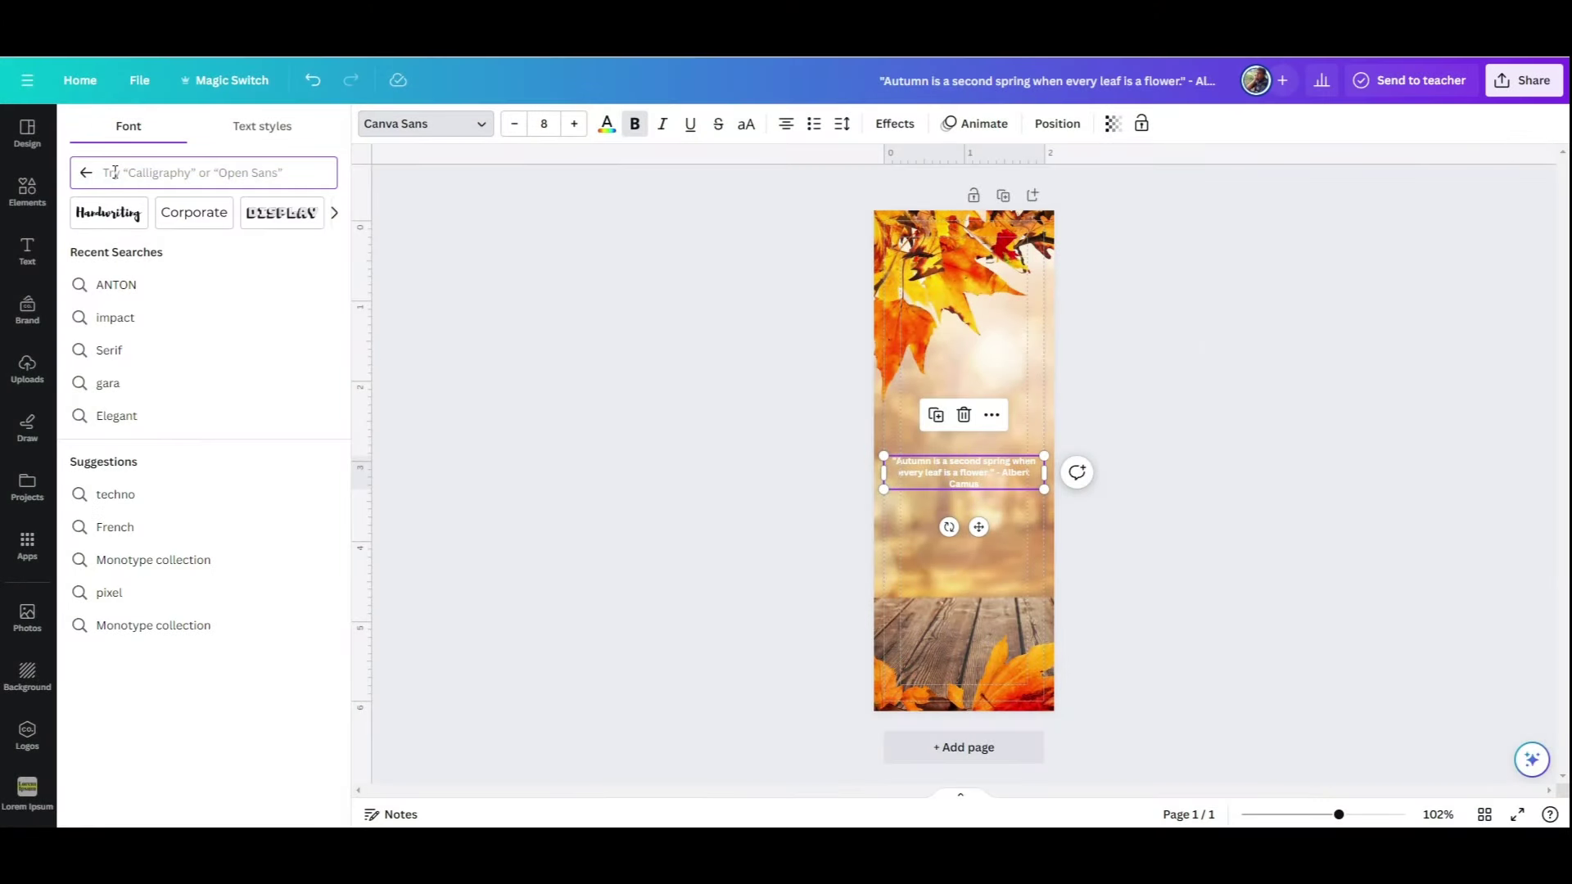
text(special)
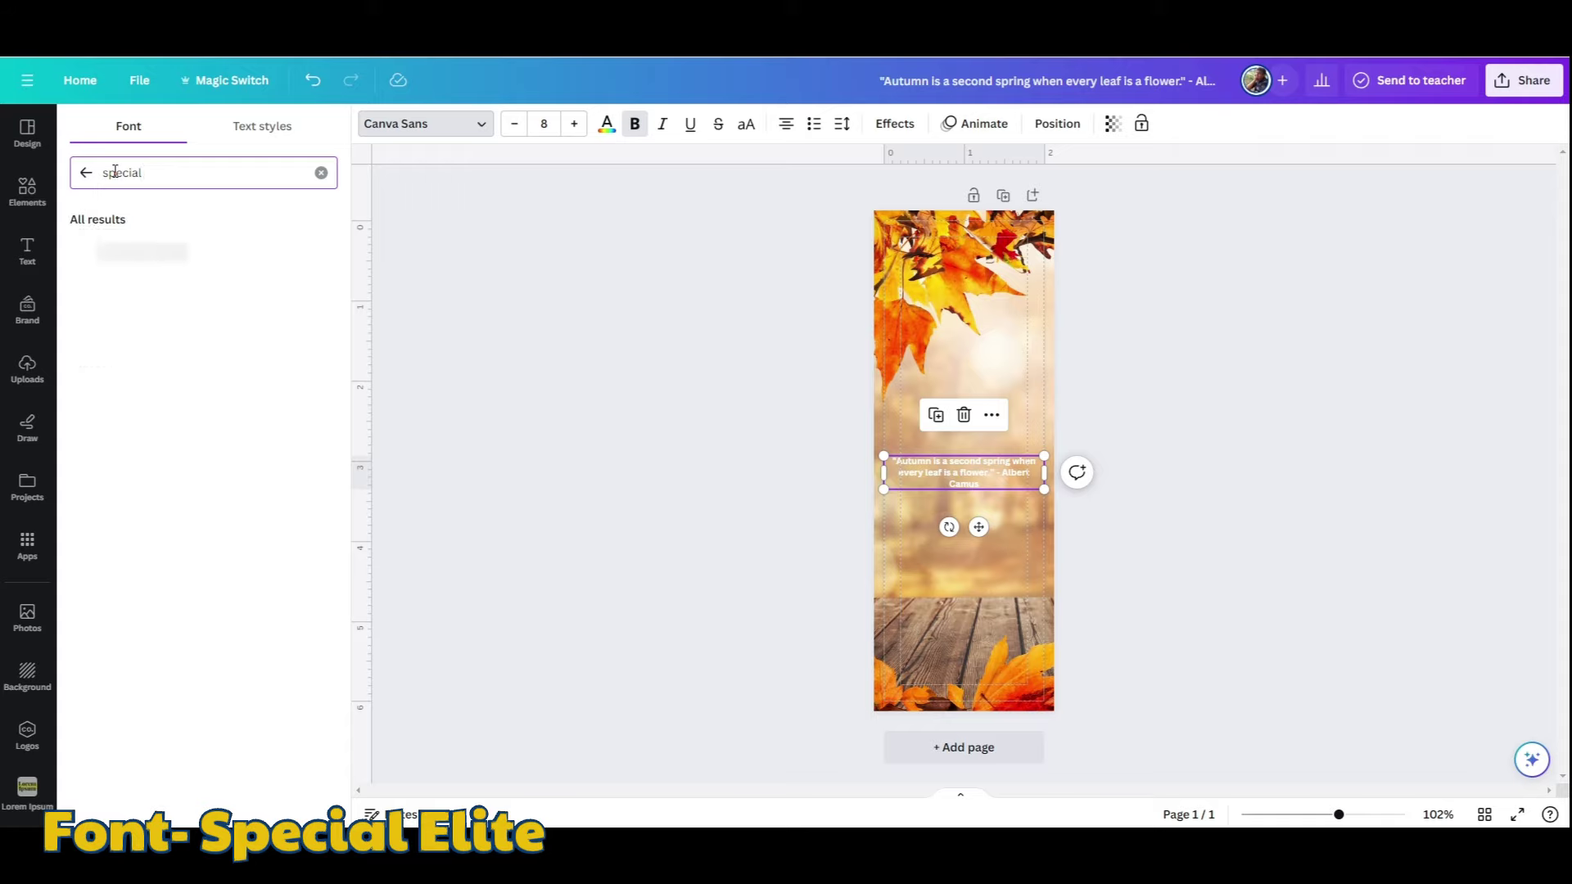
text( elite)
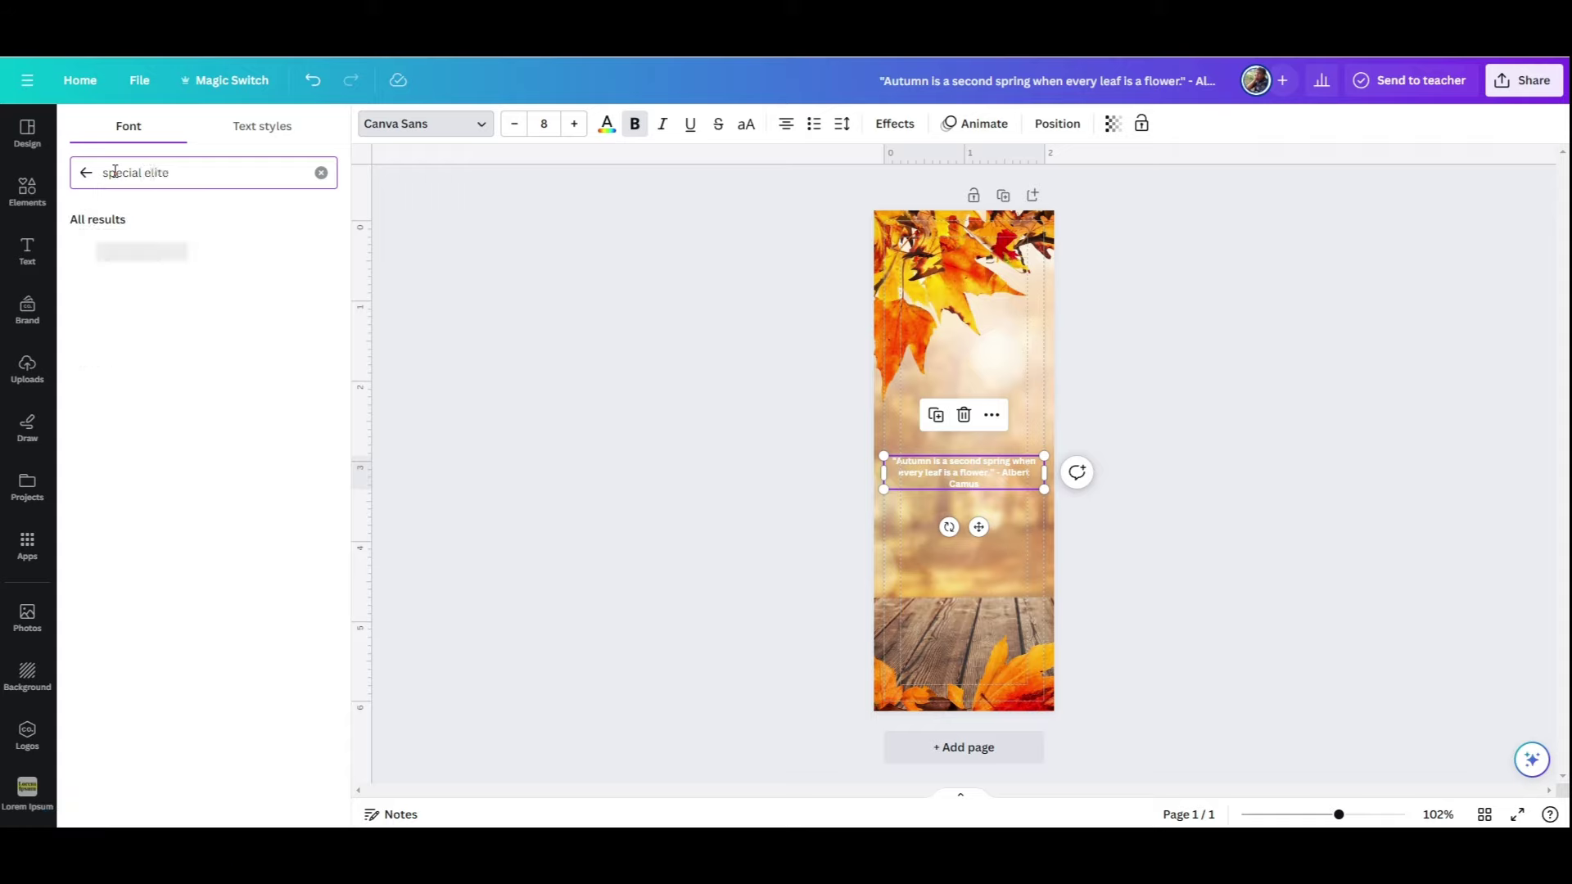
click(139, 251)
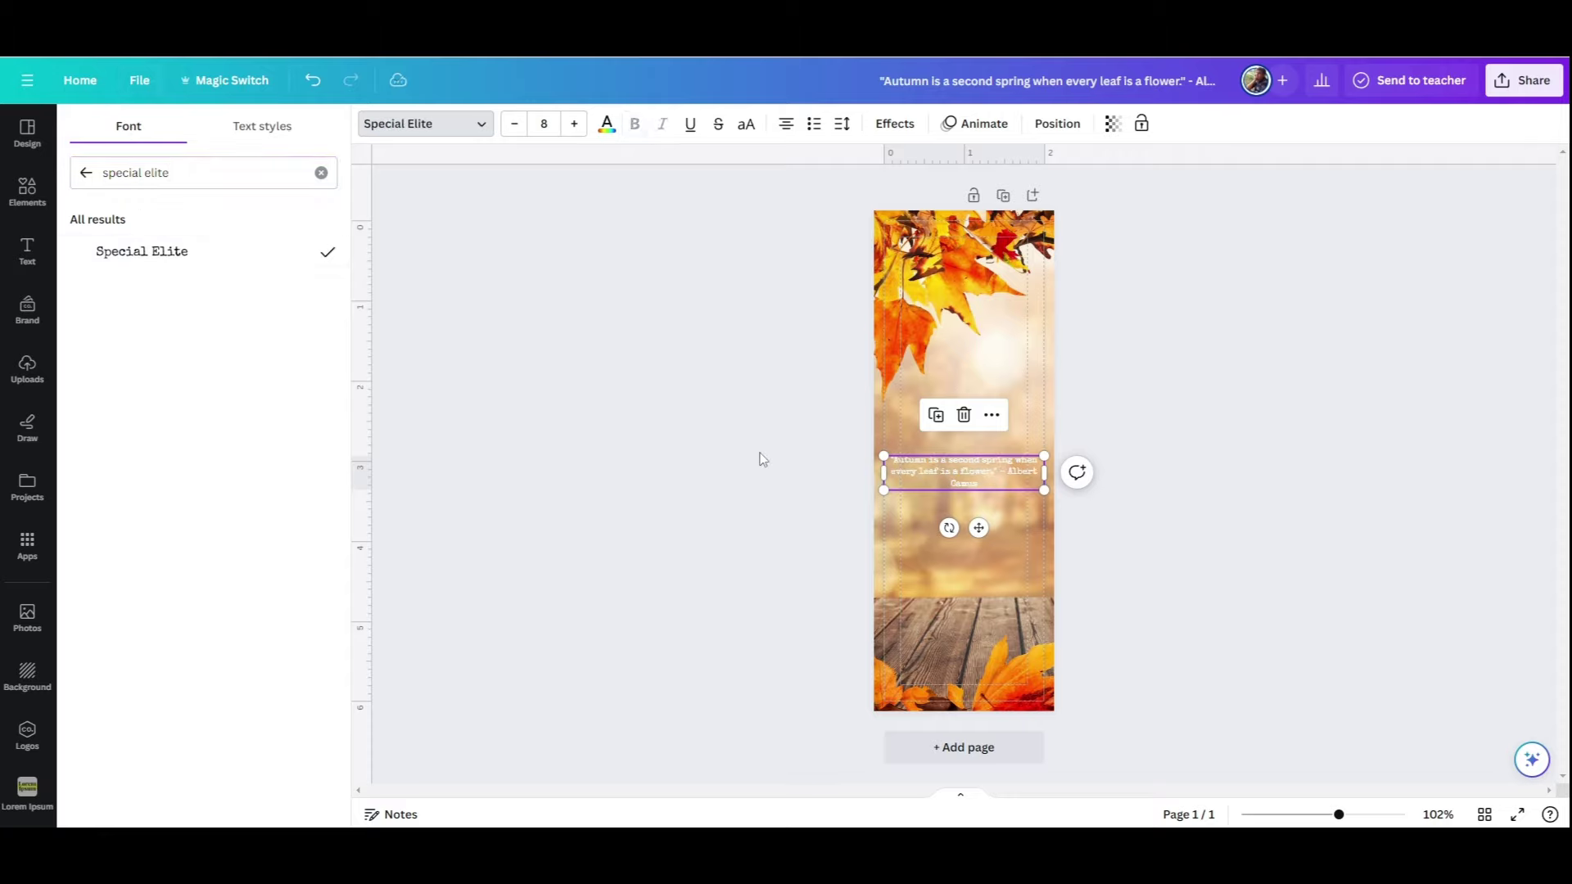
- Shrink the quote's text box to the inner margin guides and increase its font size to 17.4
drag(886, 490, 901, 481)
drag(1044, 483, 1027, 483)
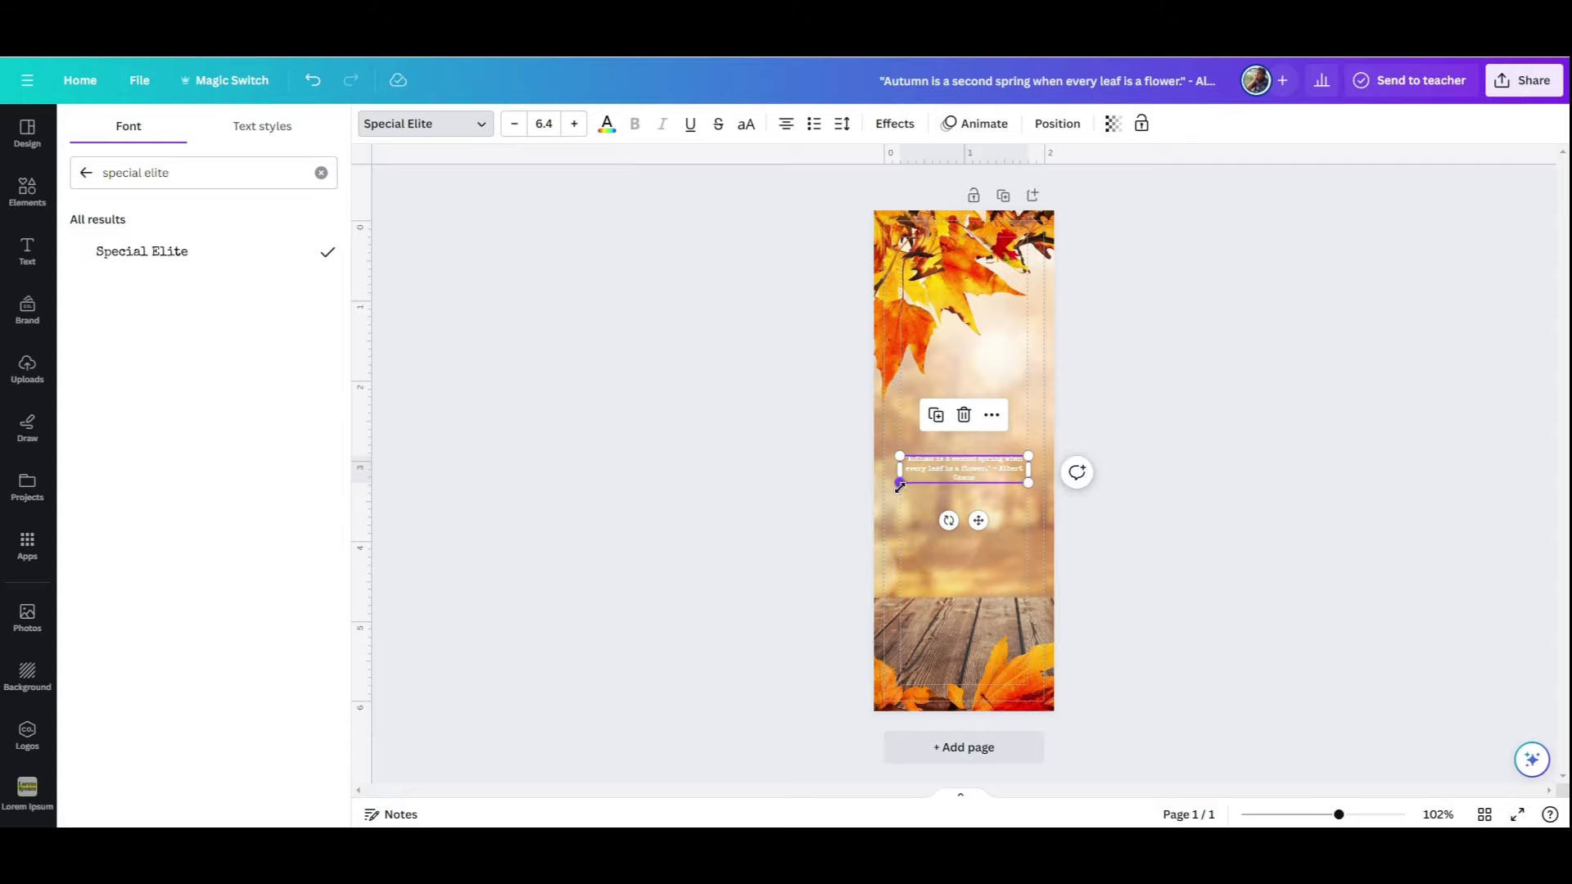
click(576, 127)
click(577, 127)
click(576, 127)
click(577, 127)
click(576, 127)
click(576, 127)
click(576, 127)
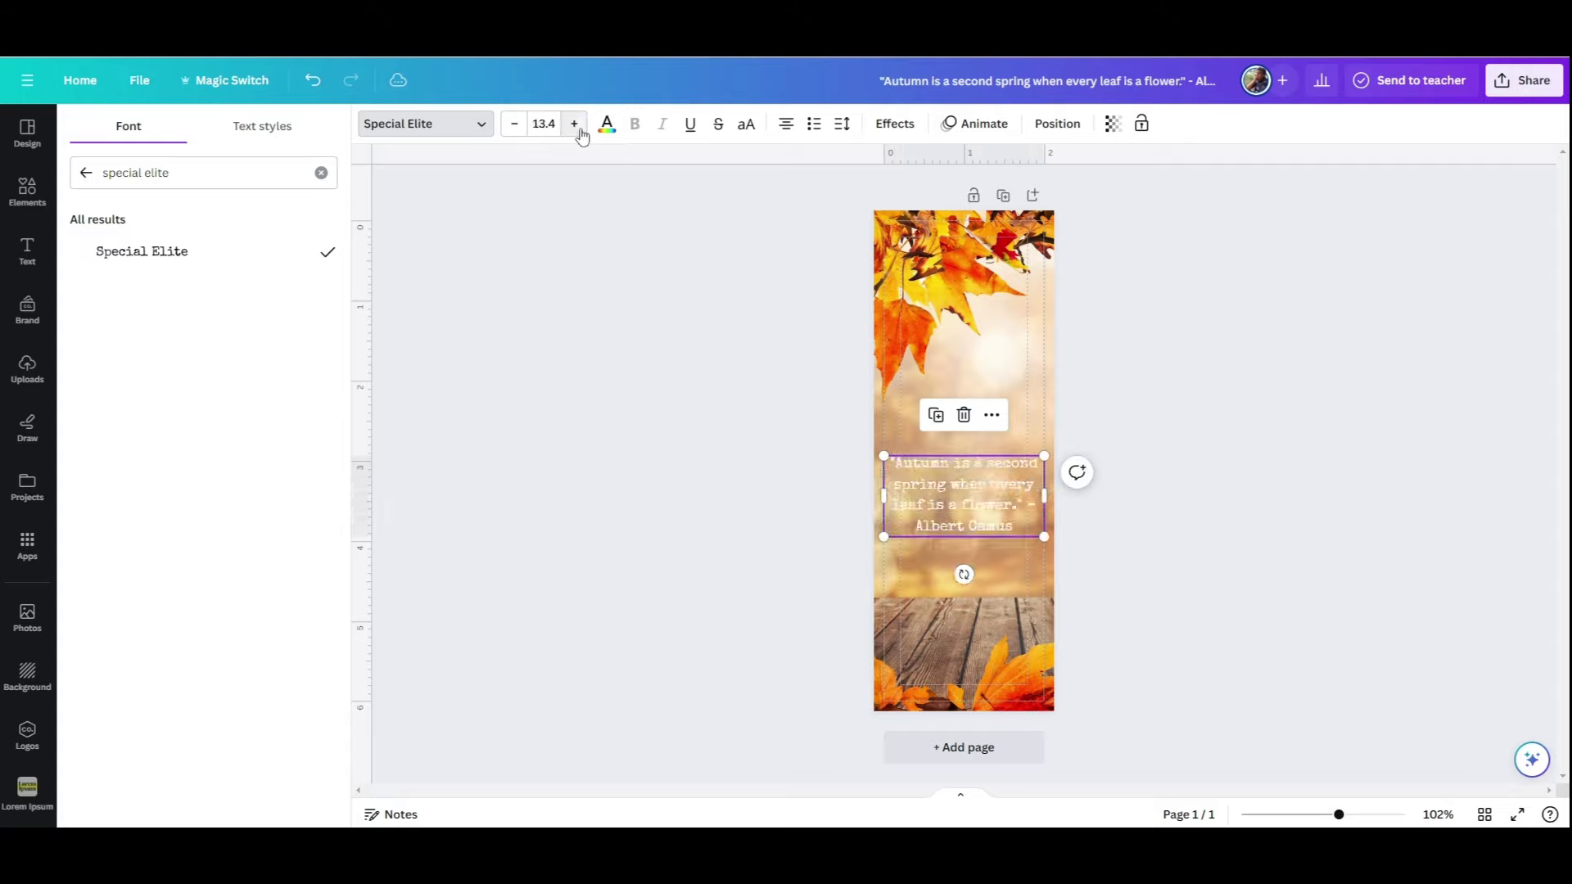
click(577, 127)
click(576, 127)
click(576, 127)
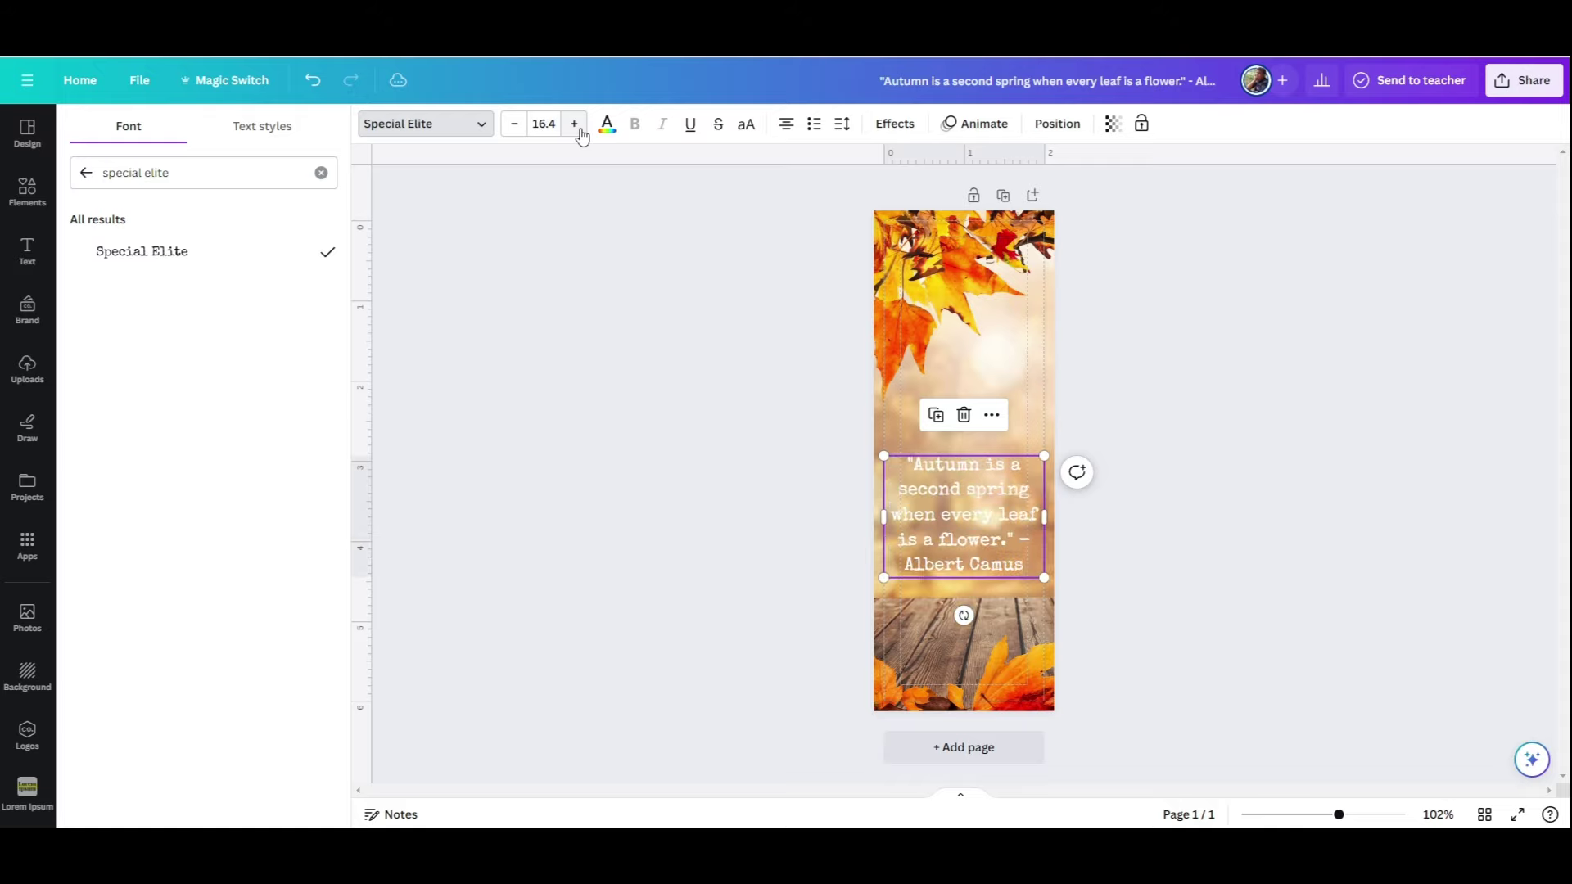
click(576, 126)
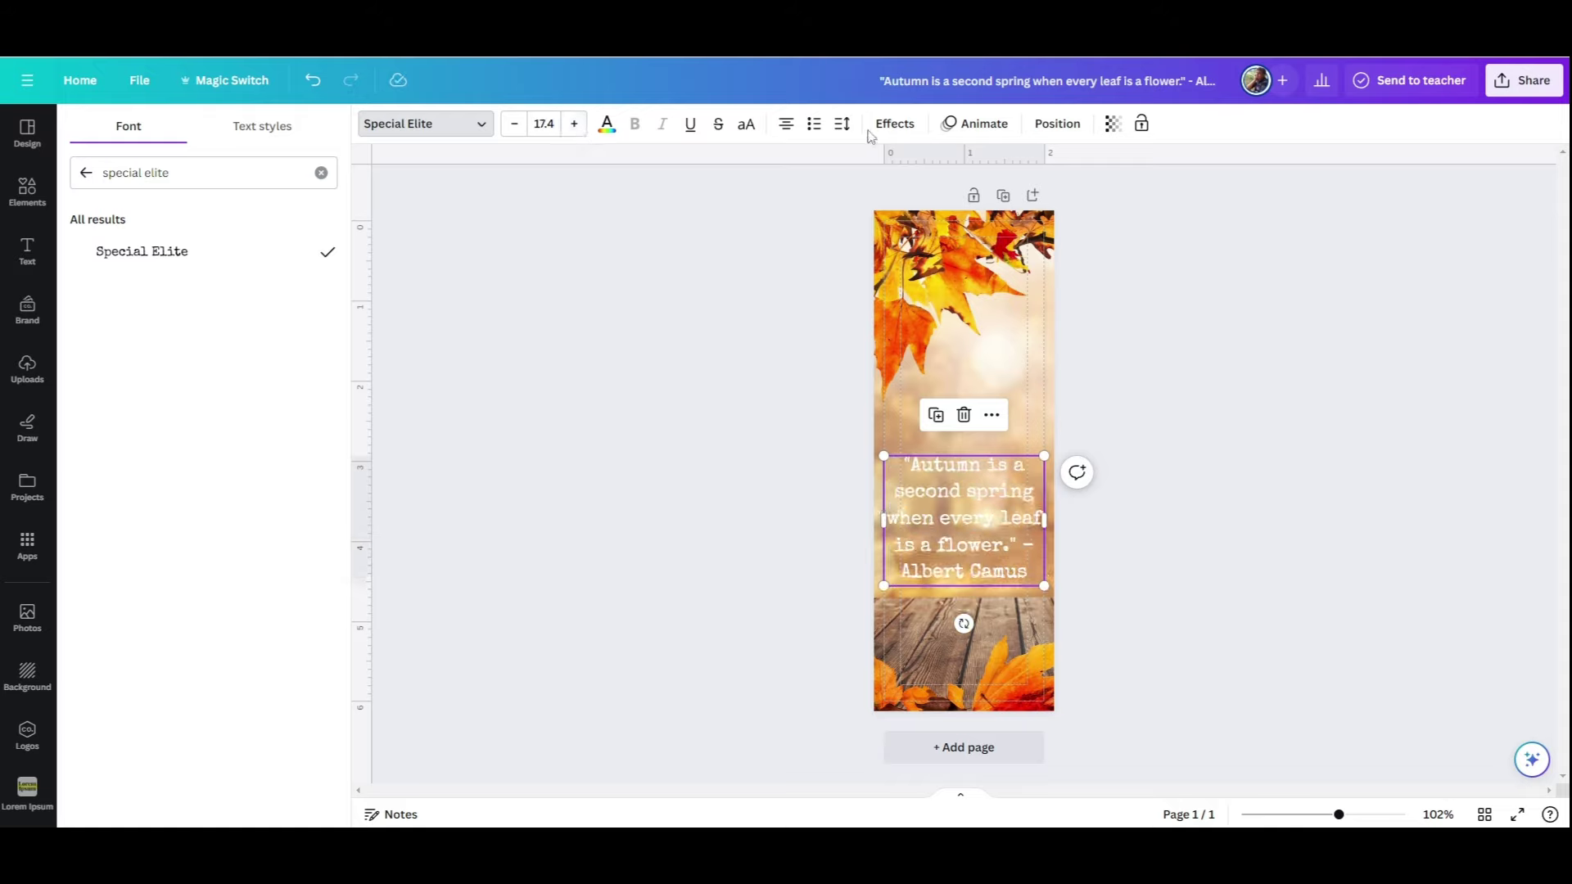
- Align the quote to the vertical middle of the page and deselect it
click(1055, 124)
click(168, 305)
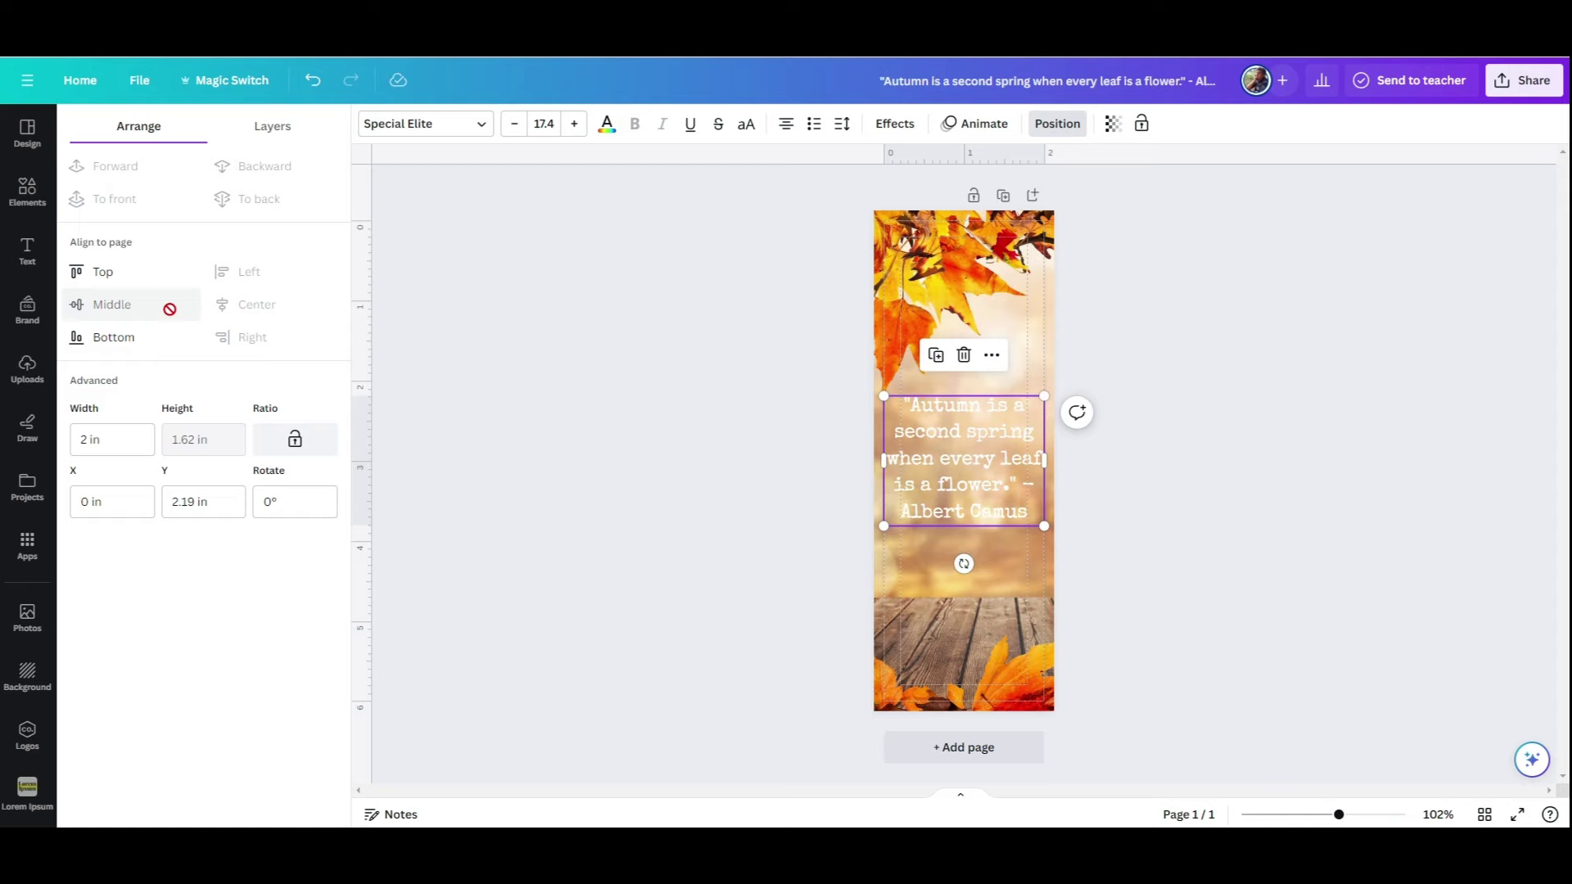
click(565, 409)
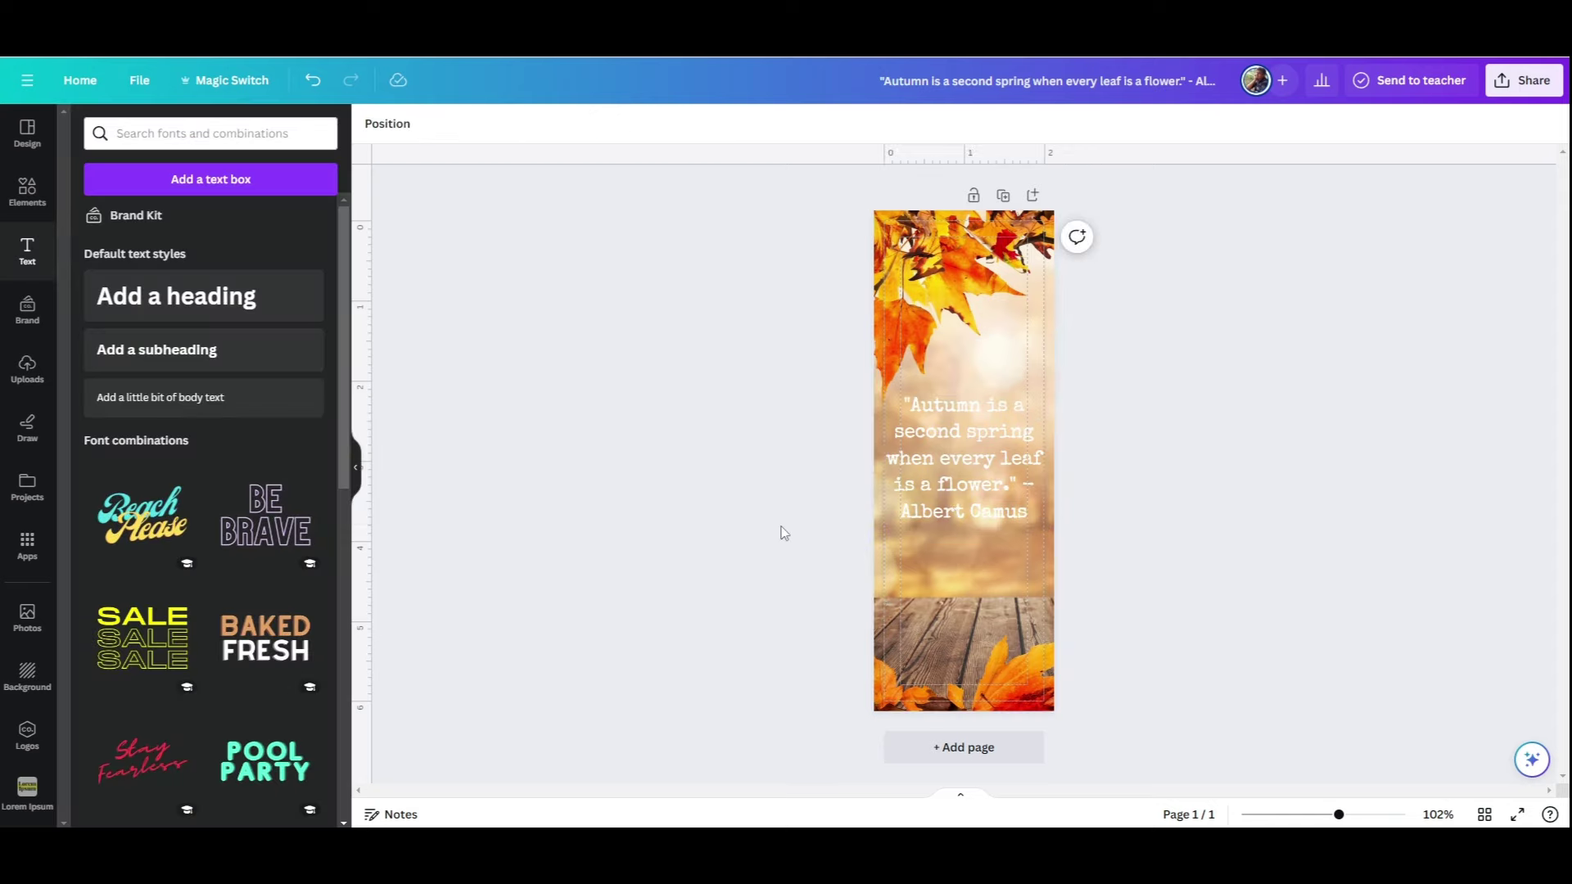
- Scale the quote down from both sides to size 13.9 within the inner margins and realign it to the page's middle
click(925, 494)
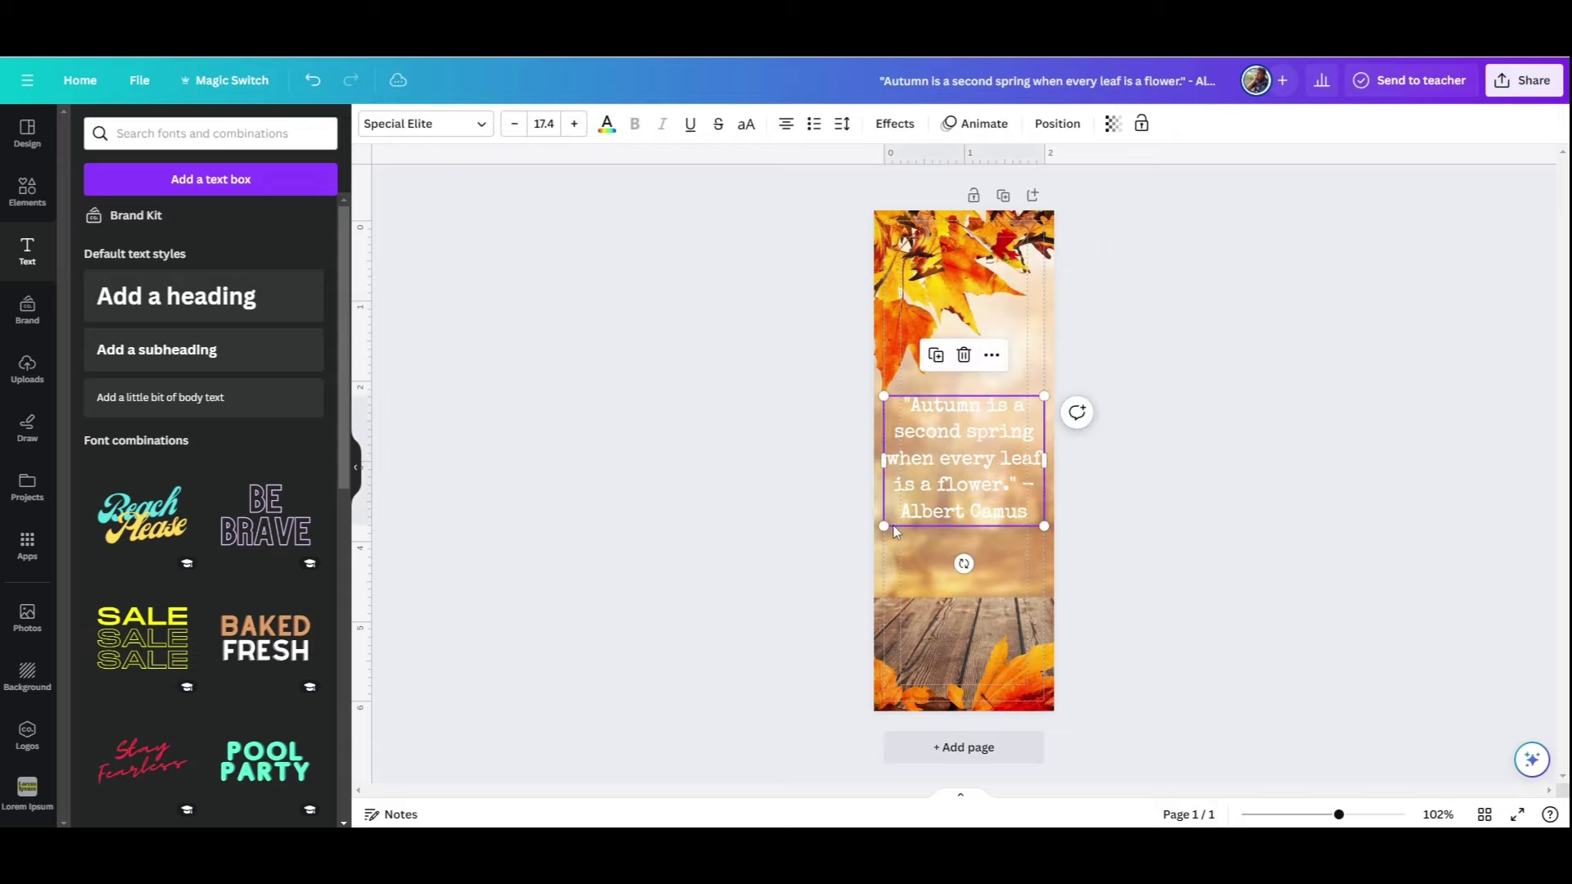
drag(881, 526, 895, 519)
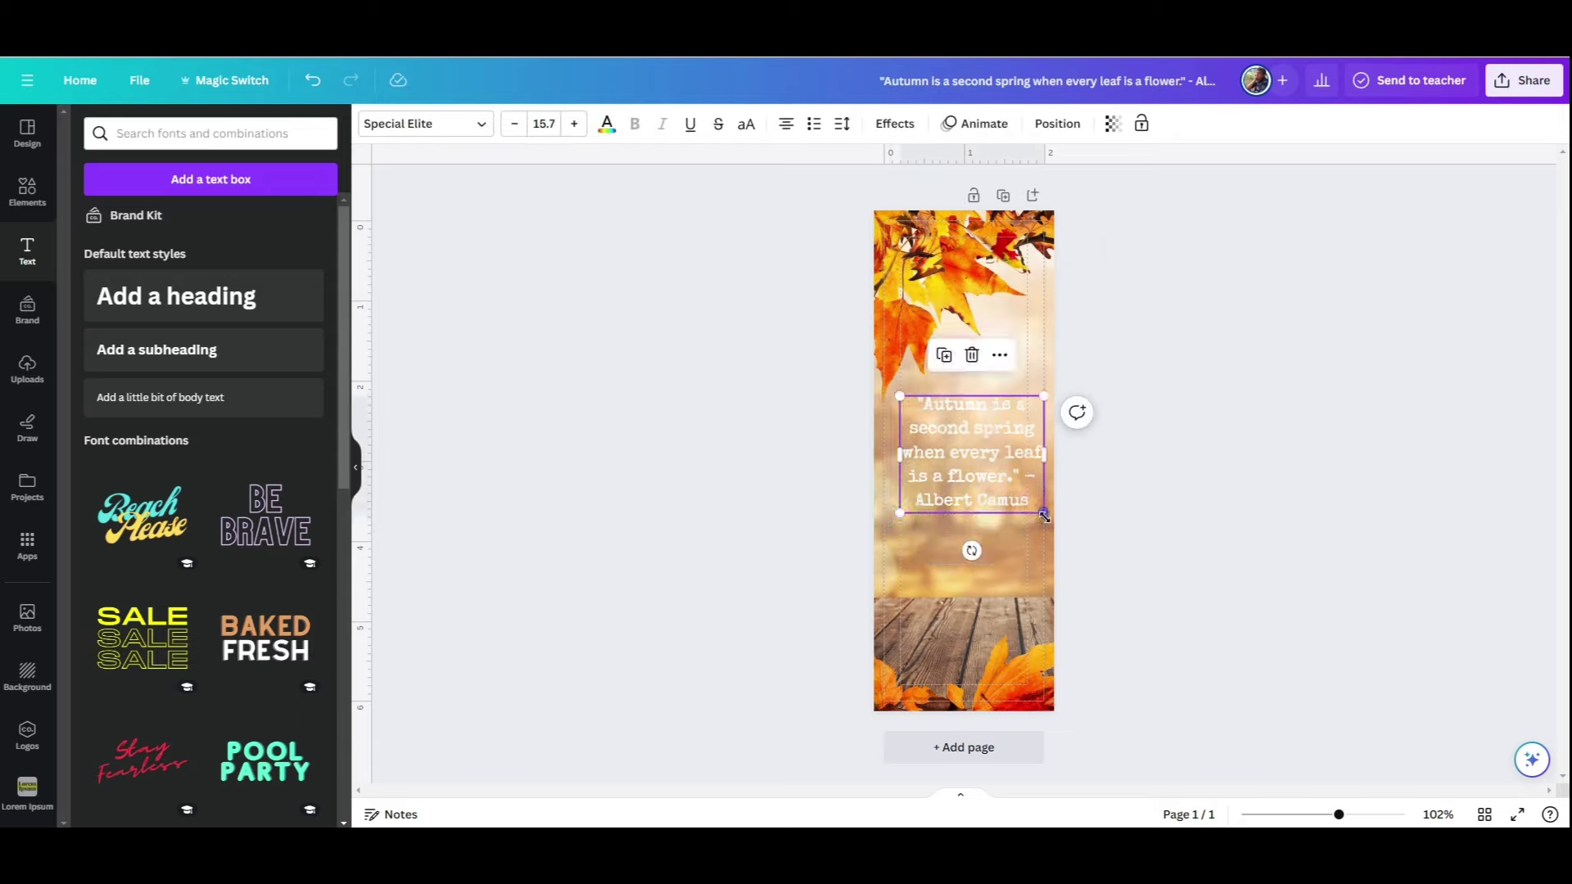
drag(1044, 517, 1026, 510)
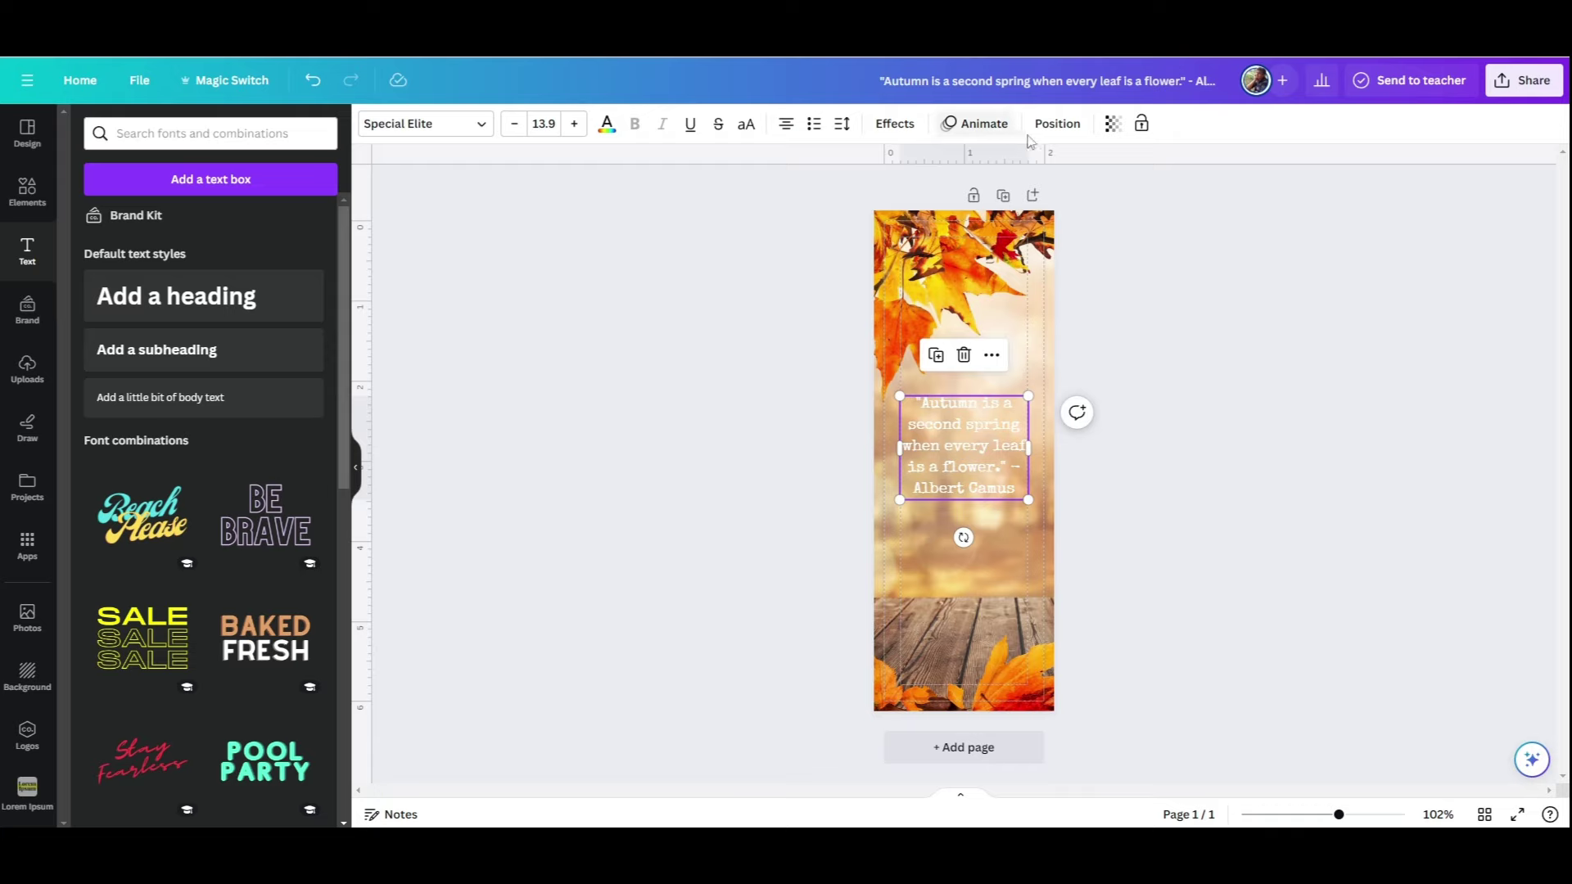
click(1057, 123)
click(131, 310)
click(458, 442)
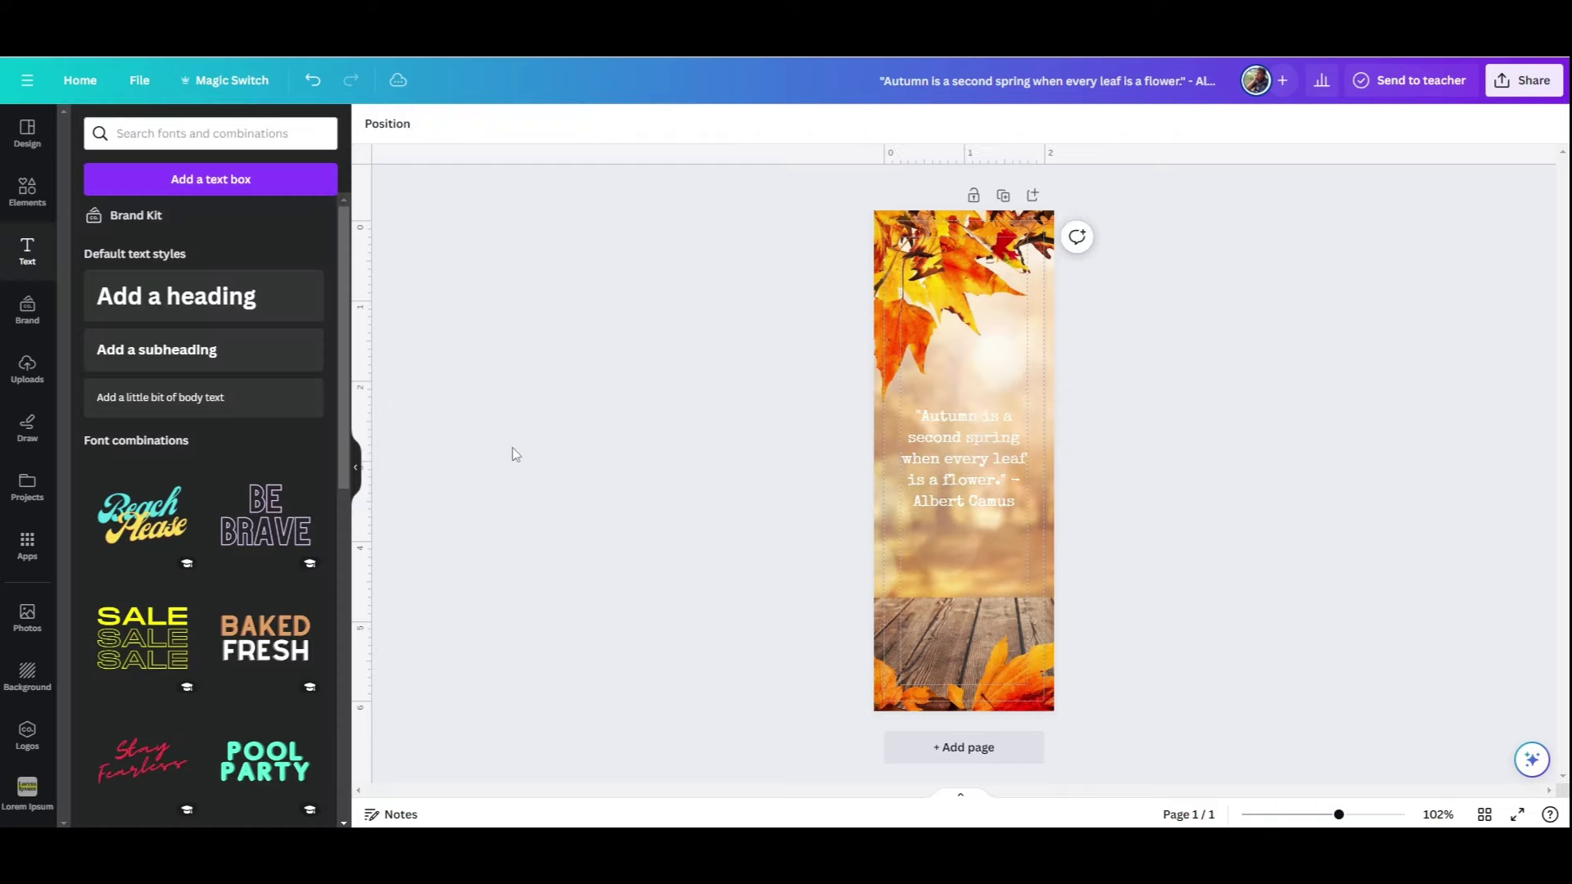
- Shift the background photo to the right within its crop so the left-hand branch fills the bookmark, and apply the crop
double_click(930, 568)
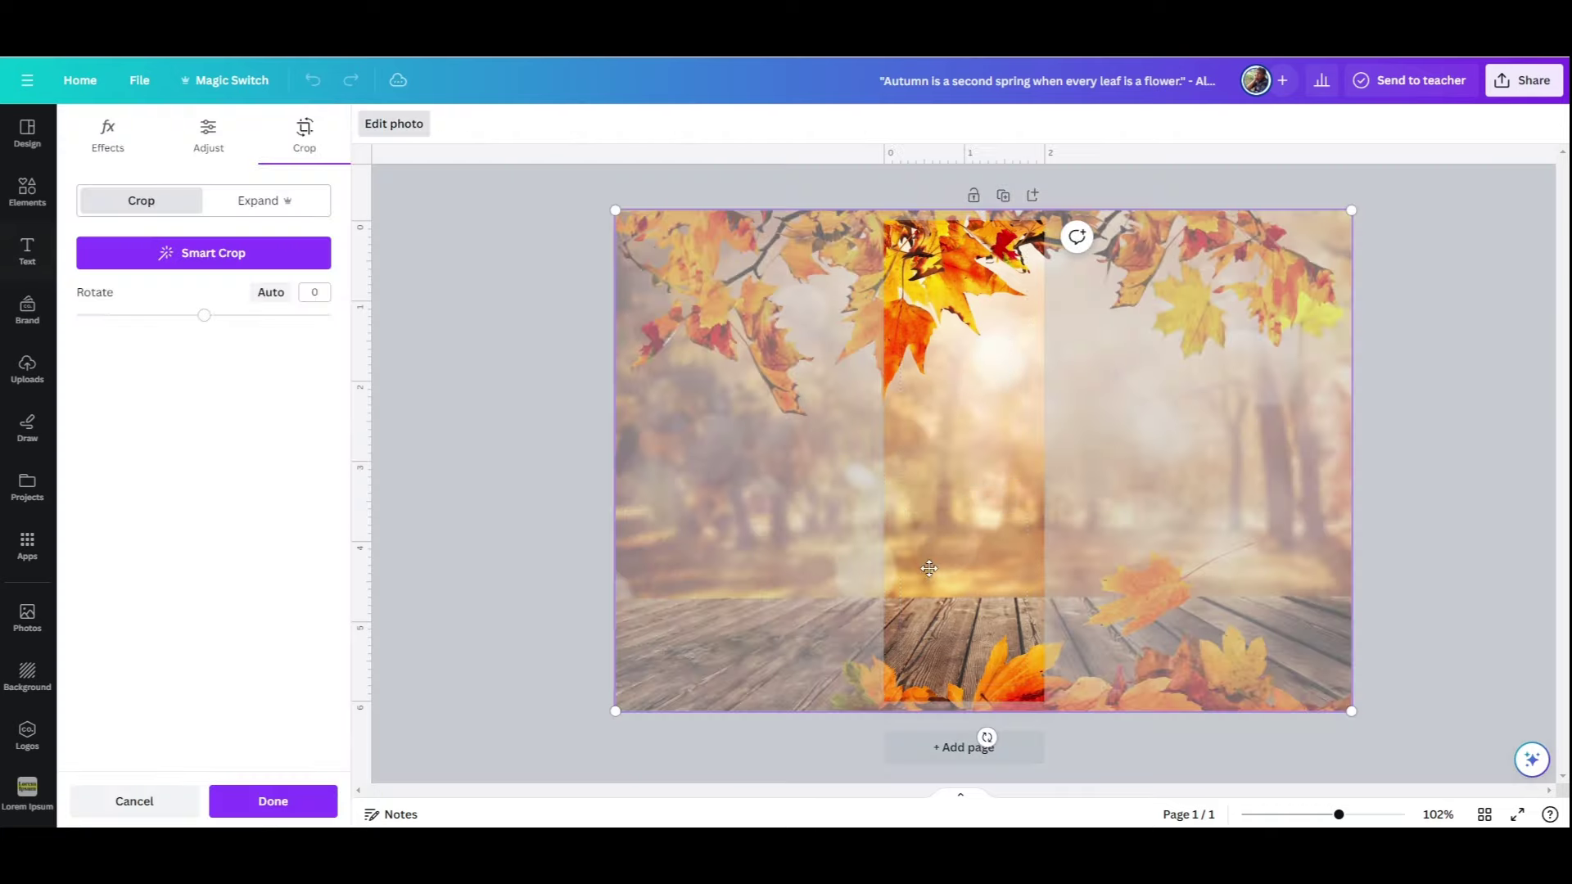
drag(930, 568, 1118, 571)
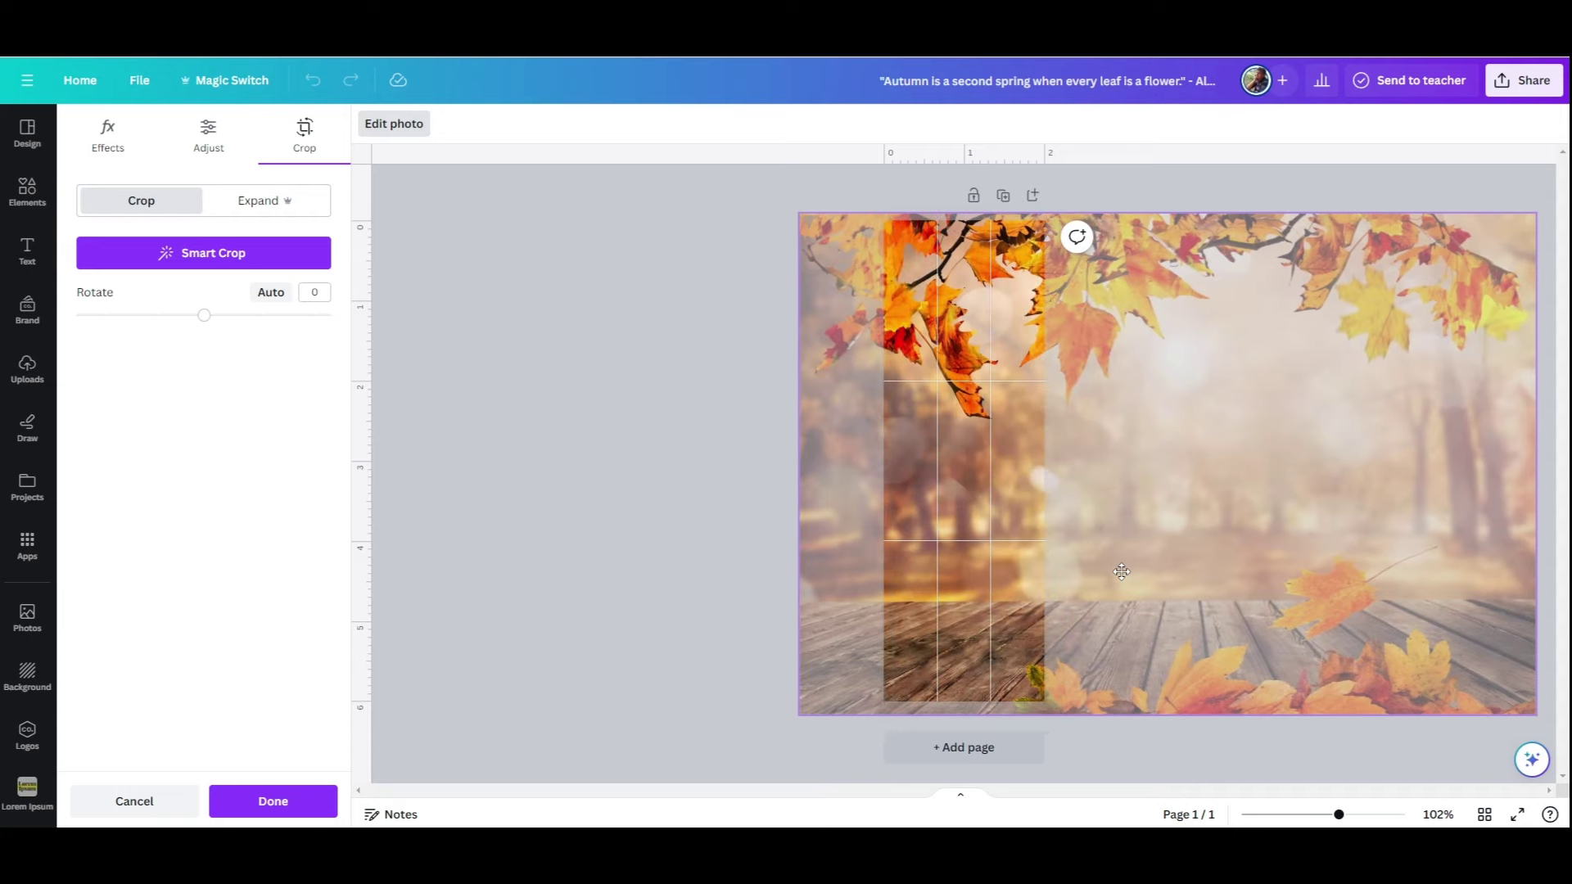
click(309, 803)
click(687, 579)
- Widen the quote's text box to the full 2 in page width and move "– Albert Camus" onto its own line
drag(975, 460, 1044, 471)
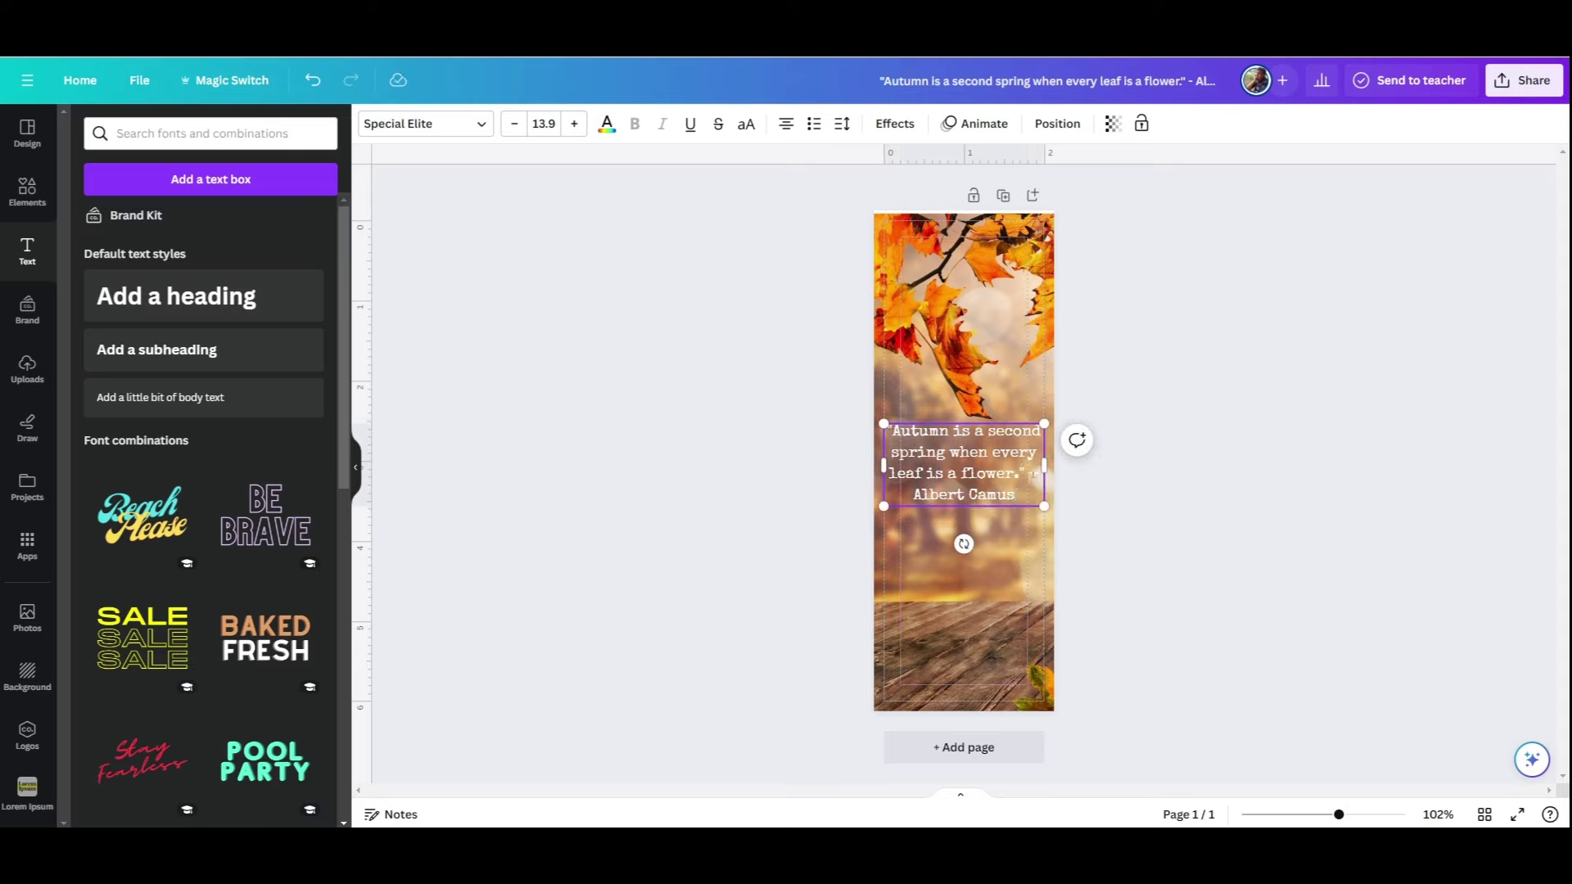
click(825, 606)
click(887, 533)
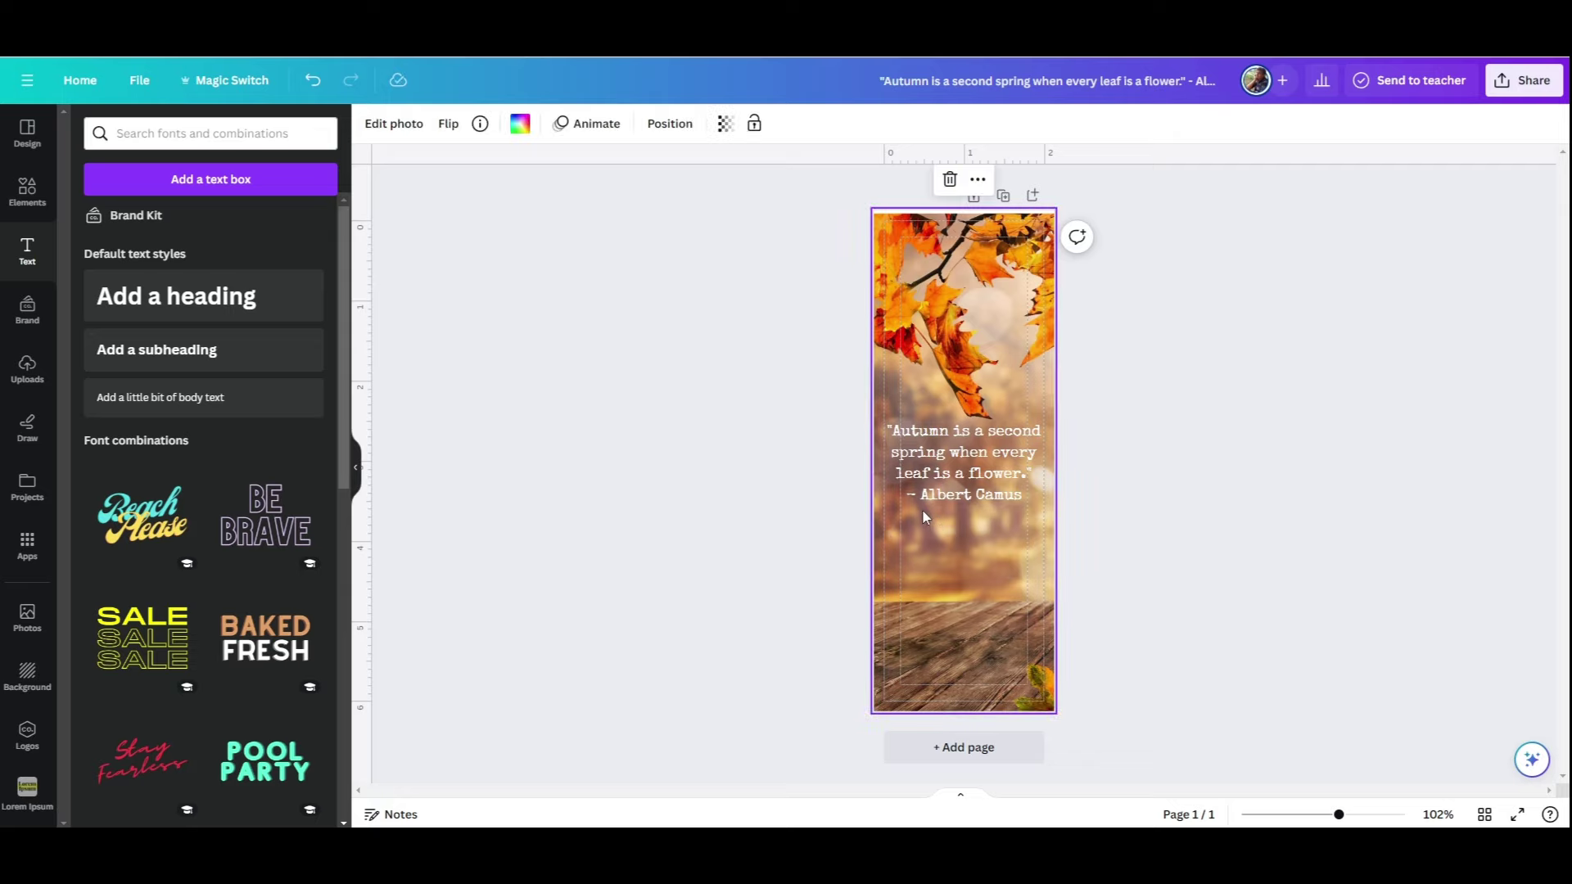
- Align the widened quote box to the vertical middle of the bookmark
click(925, 502)
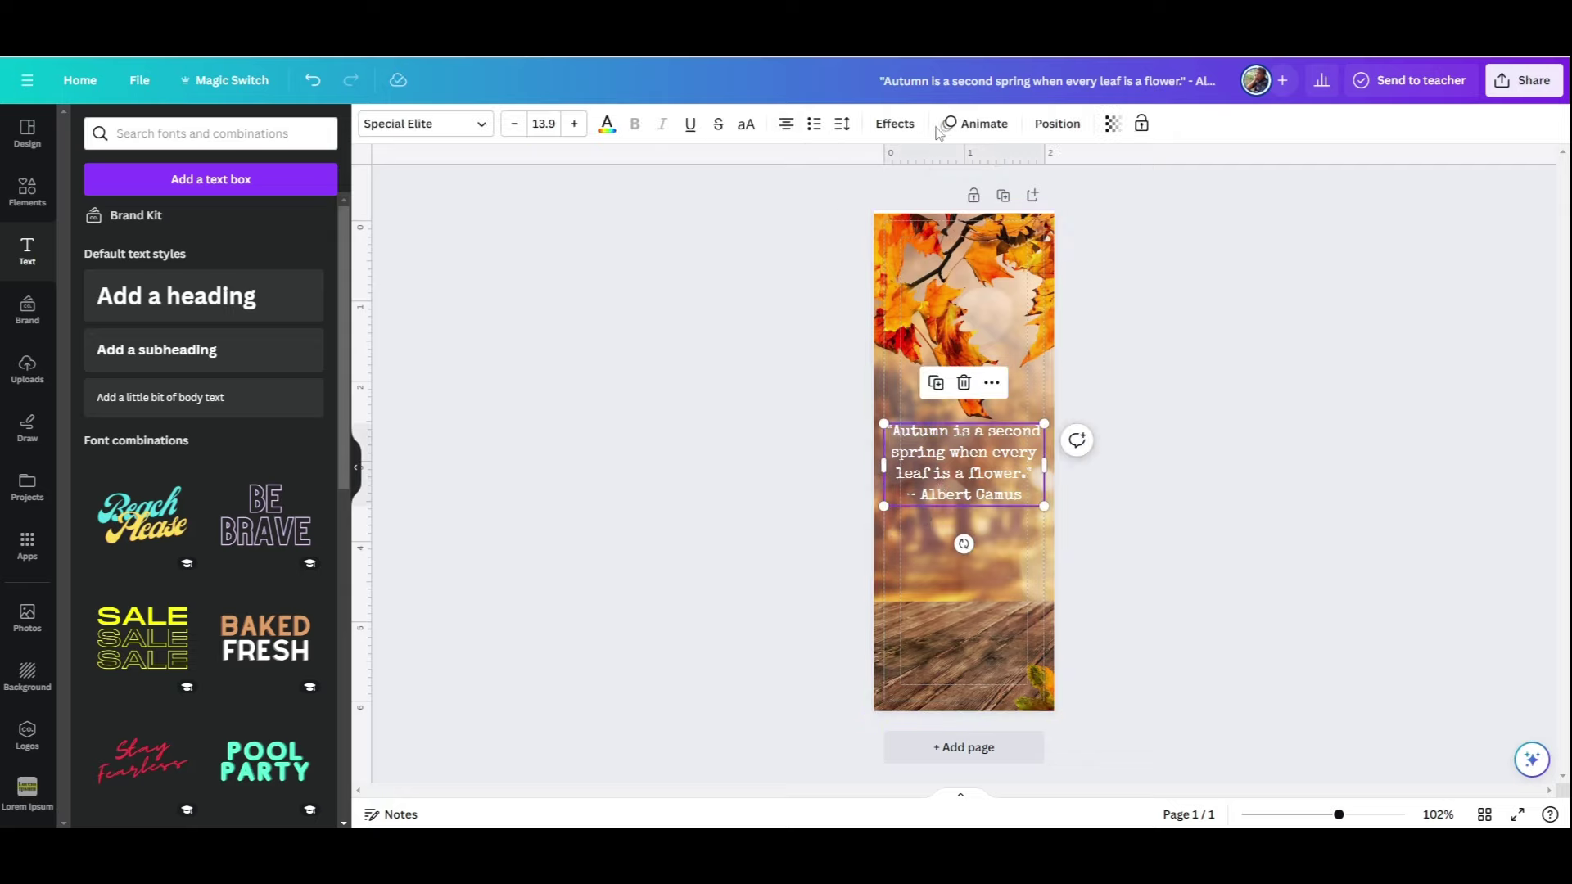
click(1056, 123)
click(121, 306)
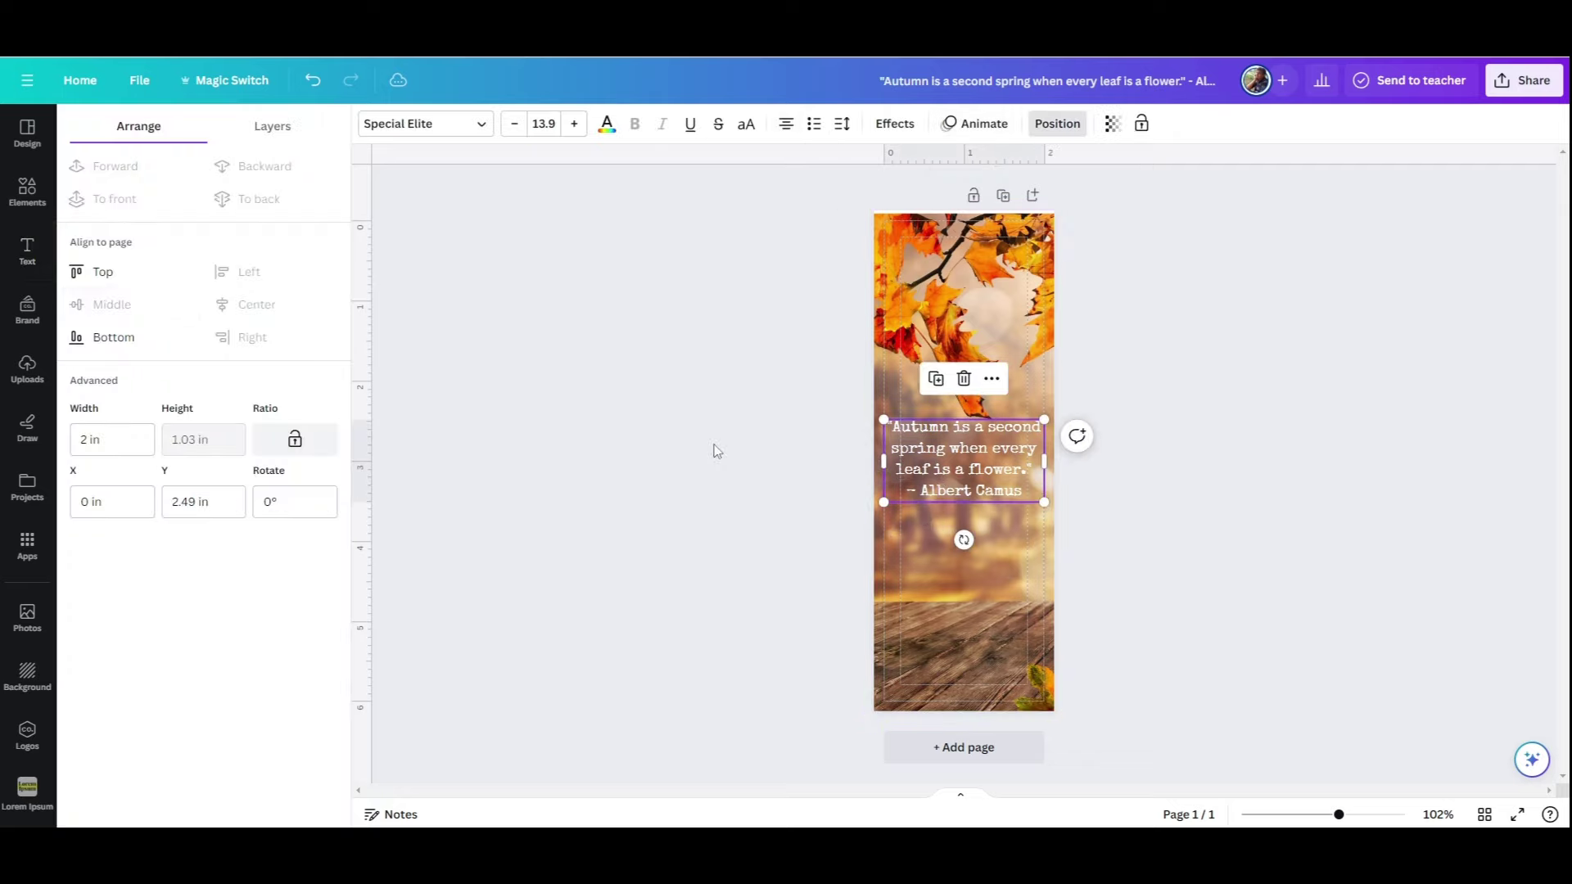
click(716, 451)
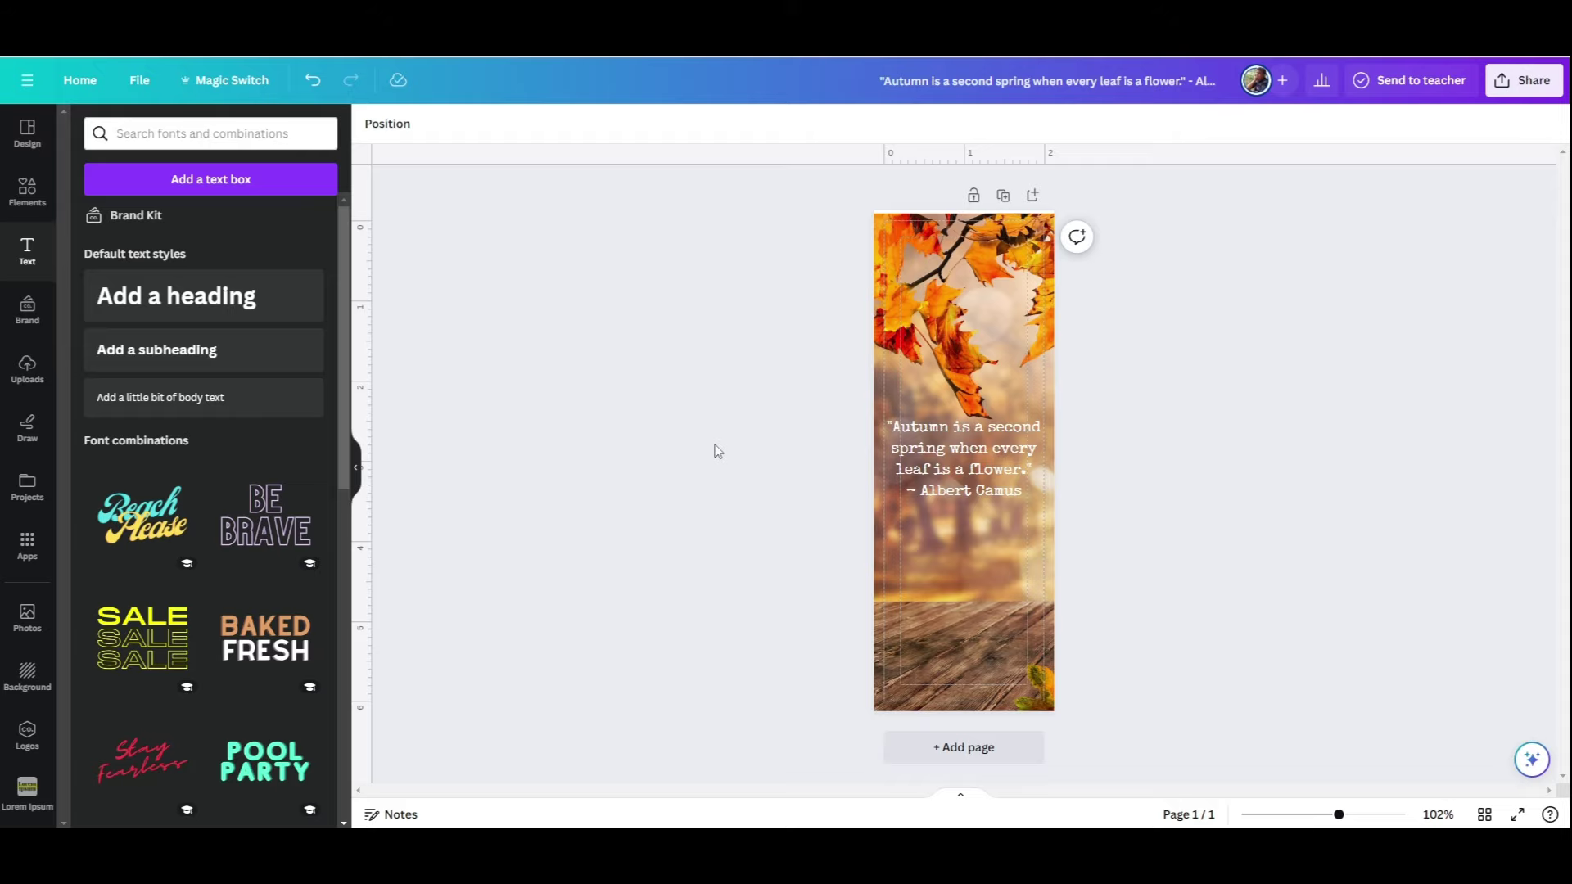
- Shrink the quote to the inner margin guides at size 11.1 and increase its font size to 15.1
click(888, 500)
drag(884, 501, 904, 495)
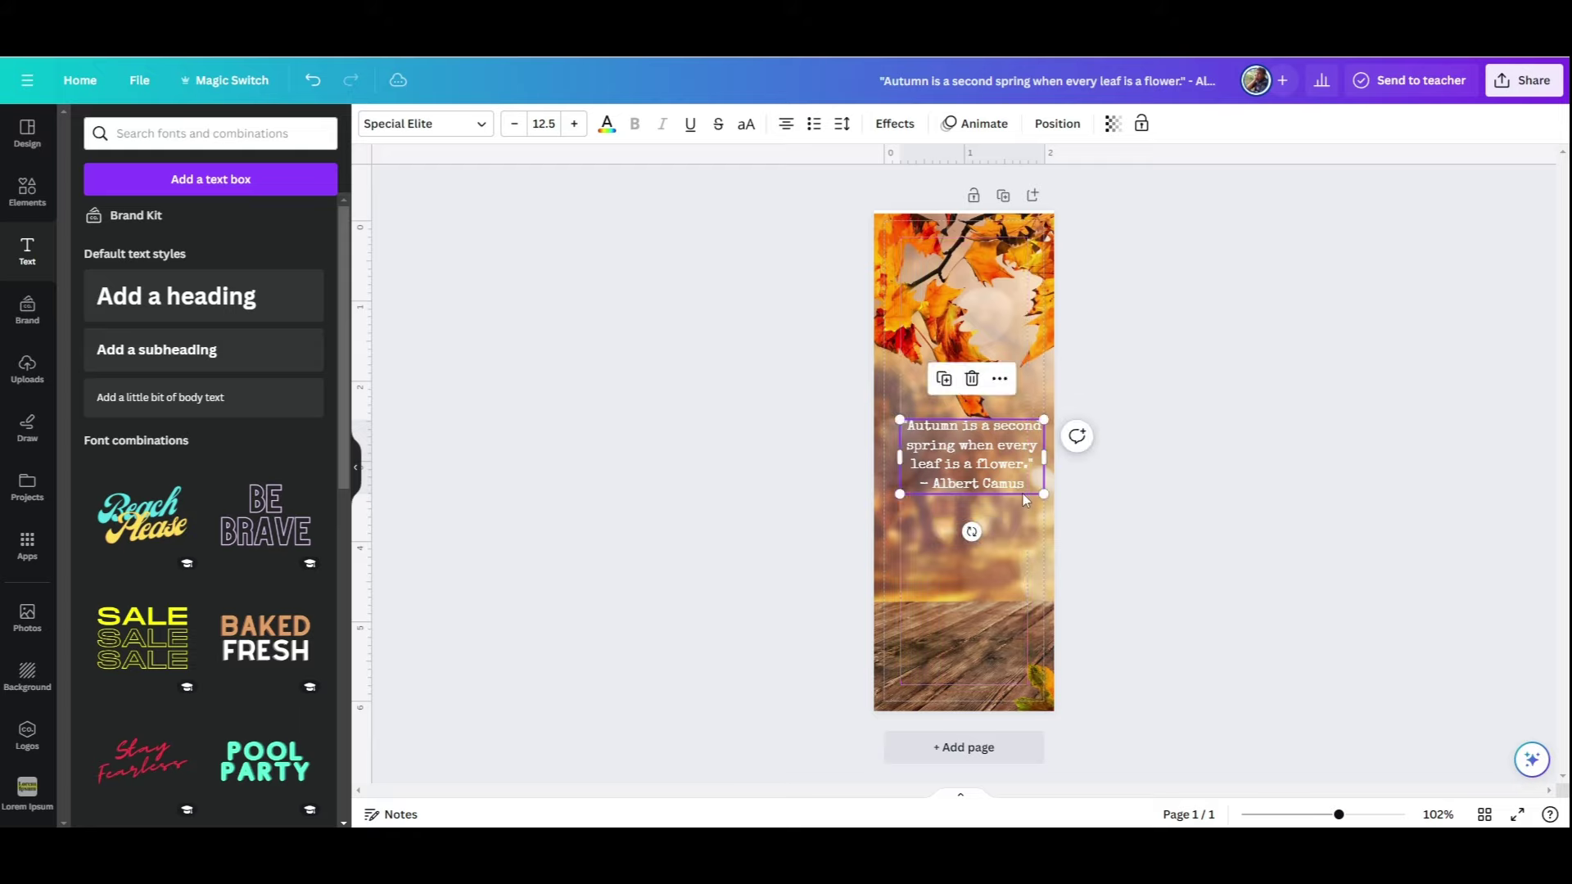
drag(1045, 493, 1028, 486)
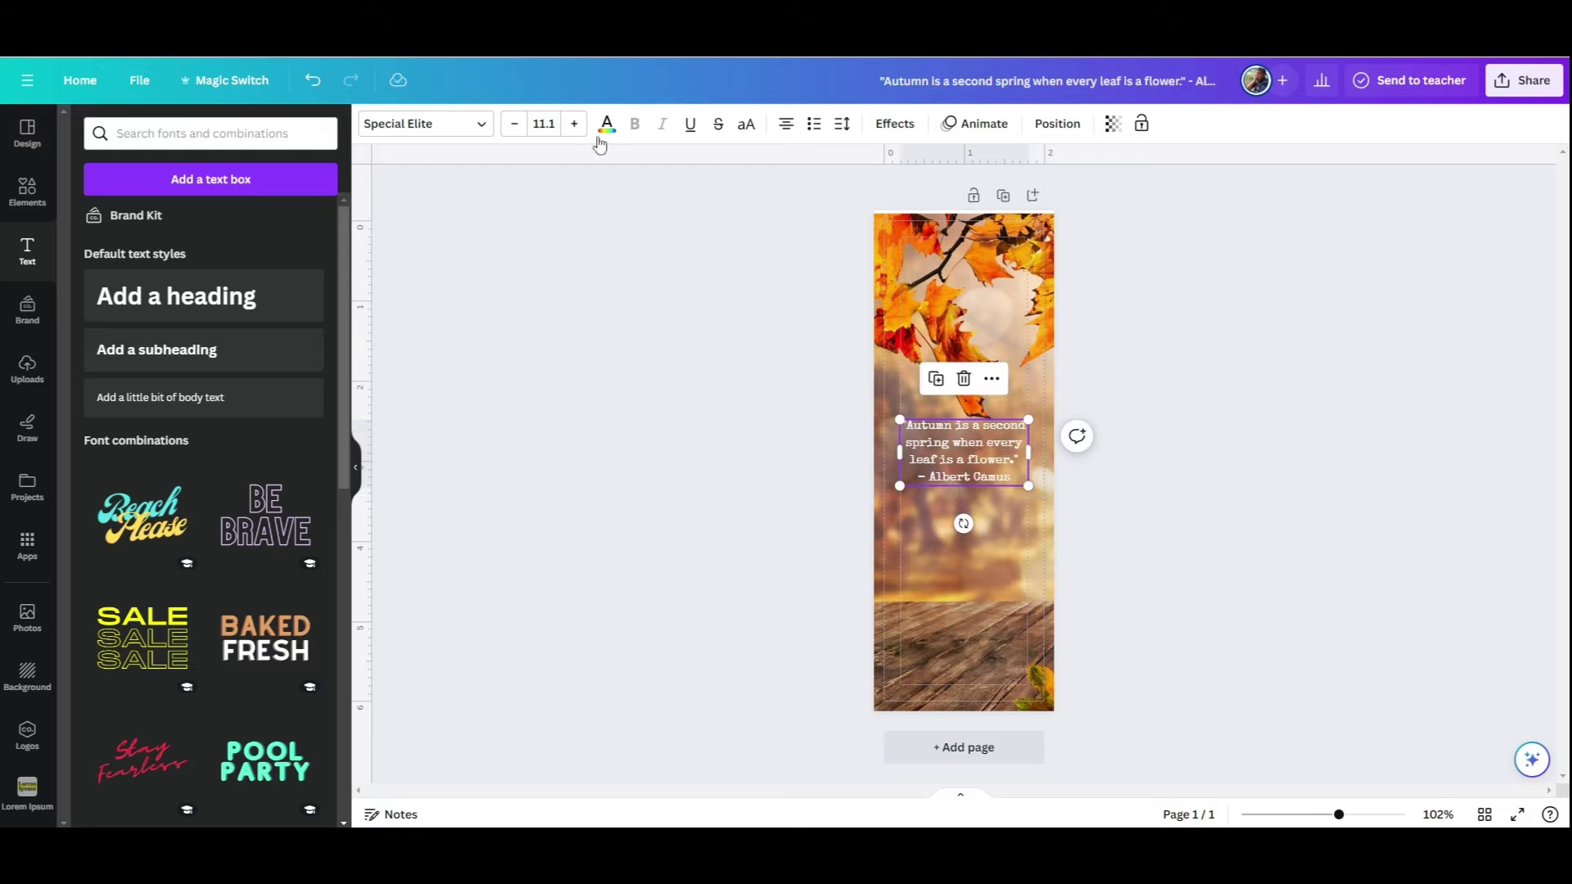
click(576, 125)
click(575, 125)
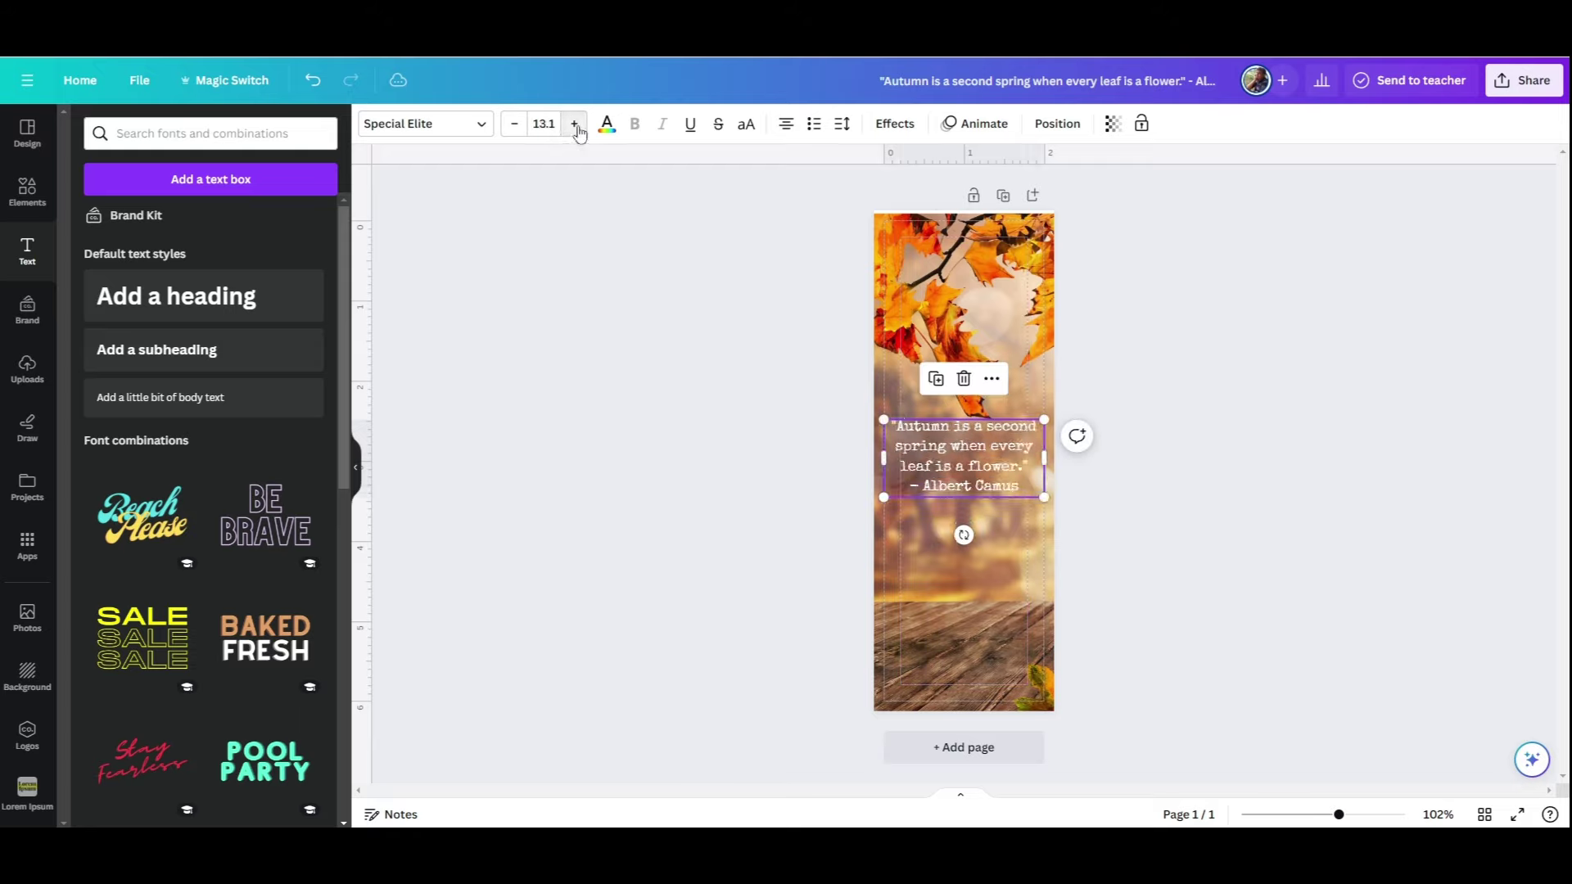
click(575, 125)
click(575, 125)
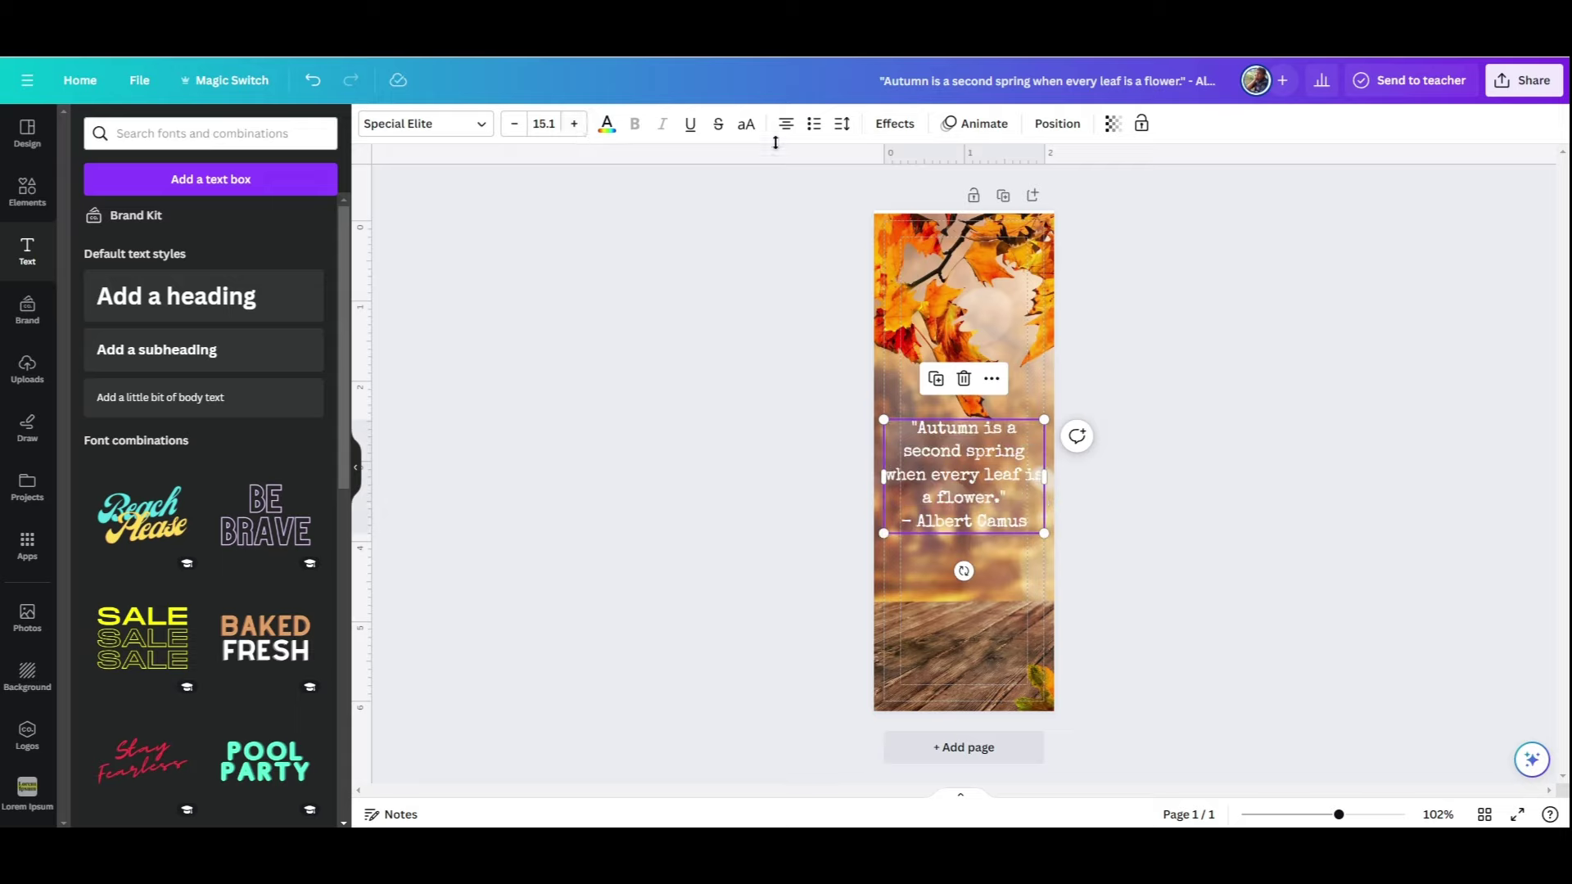
- Try tightening the quote's letter spacing to -115, and reset it to 0
click(842, 123)
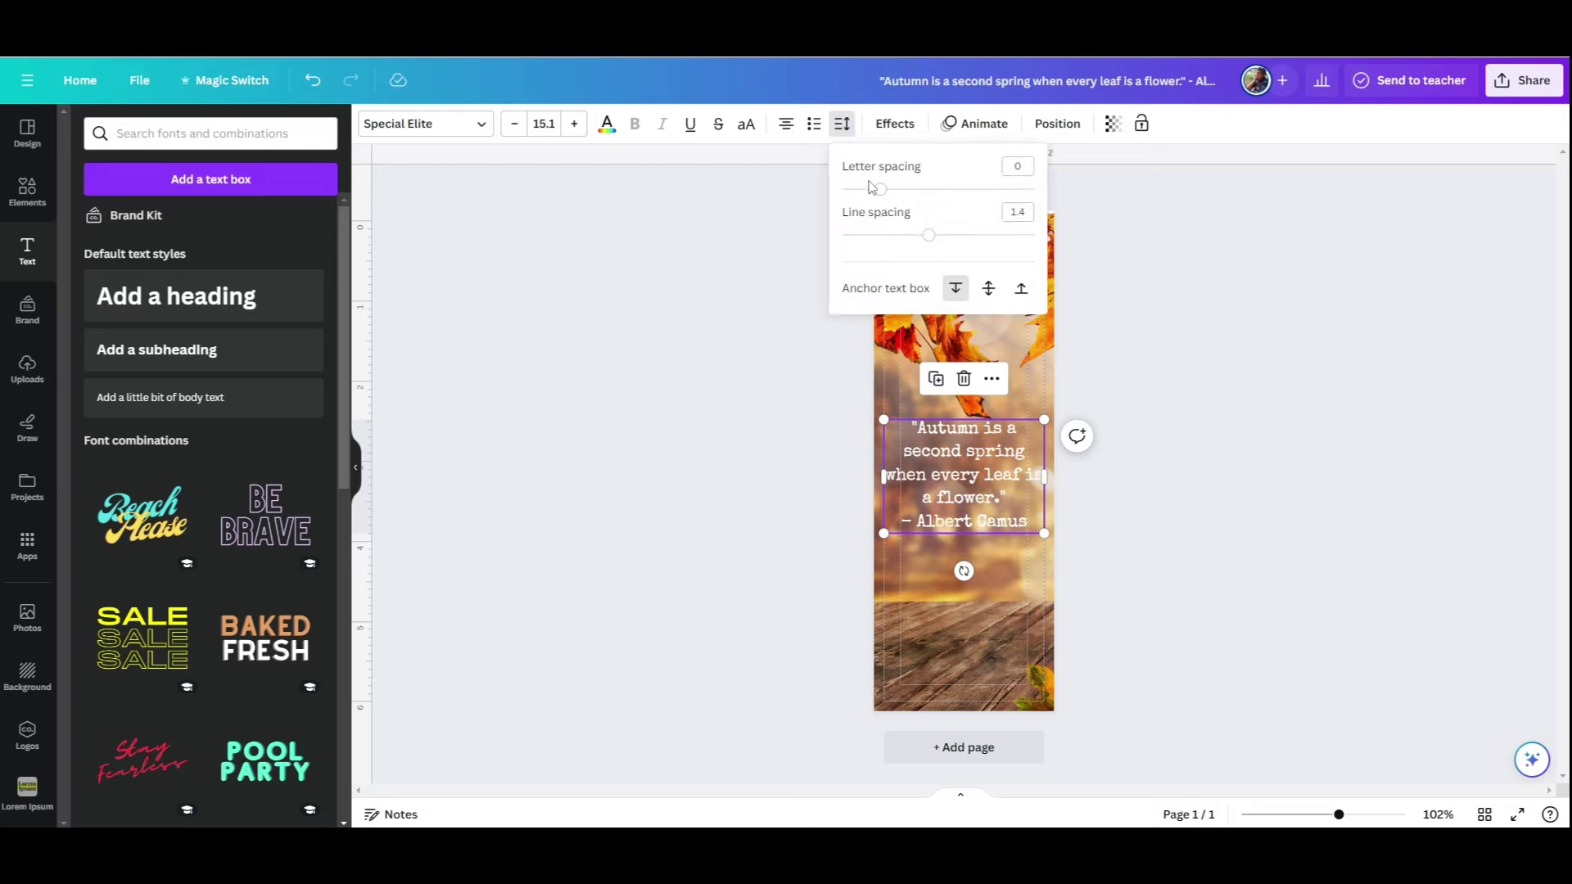
drag(879, 192, 859, 194)
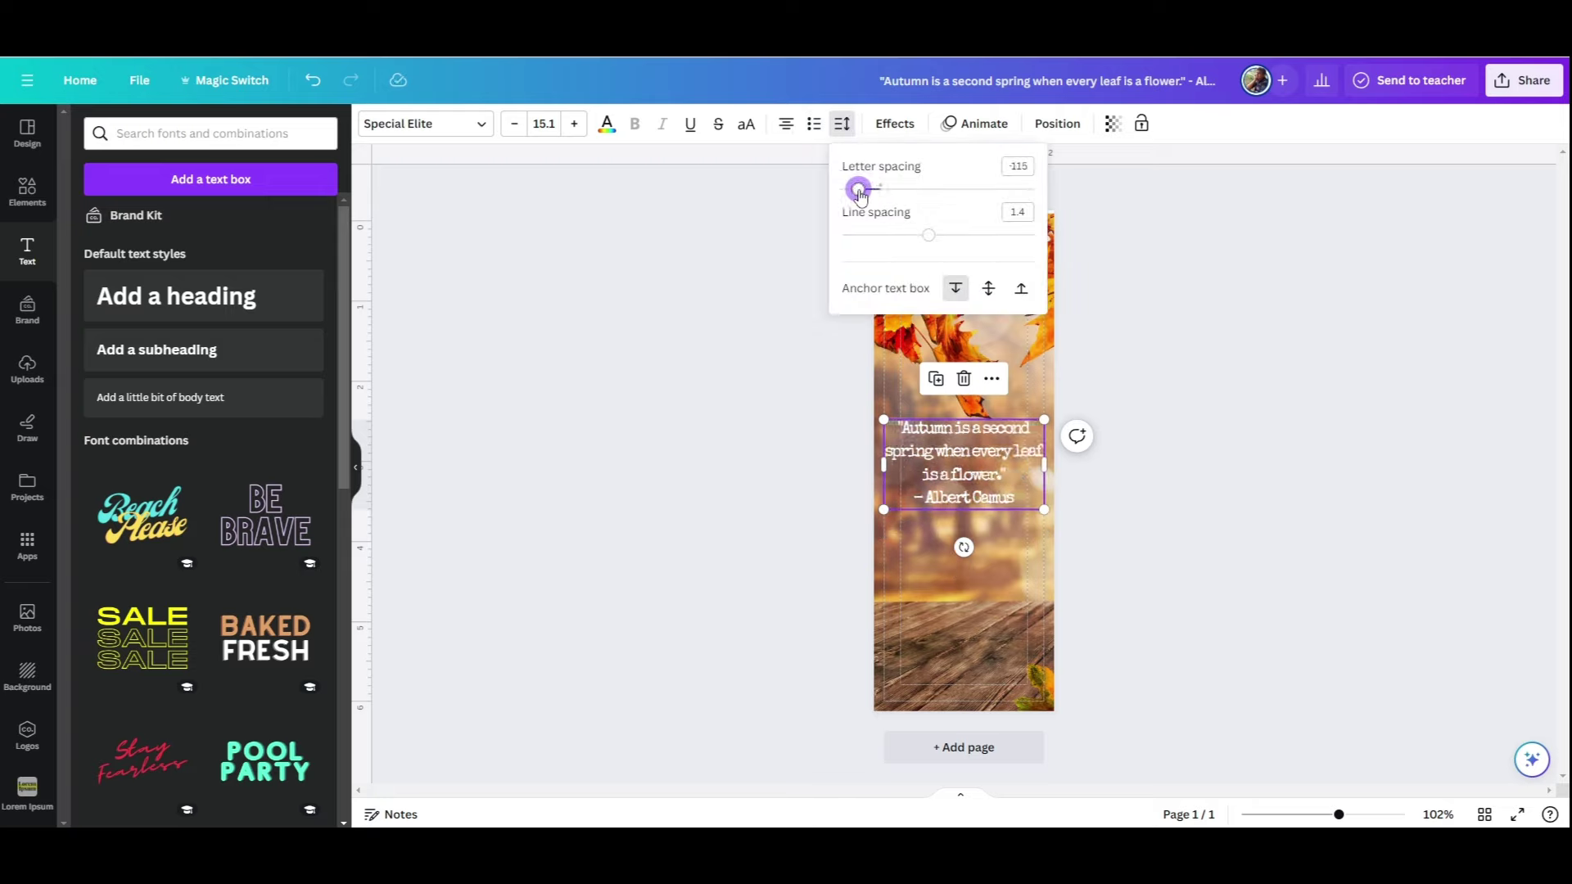
click(1015, 167)
text(0)
key(Return)
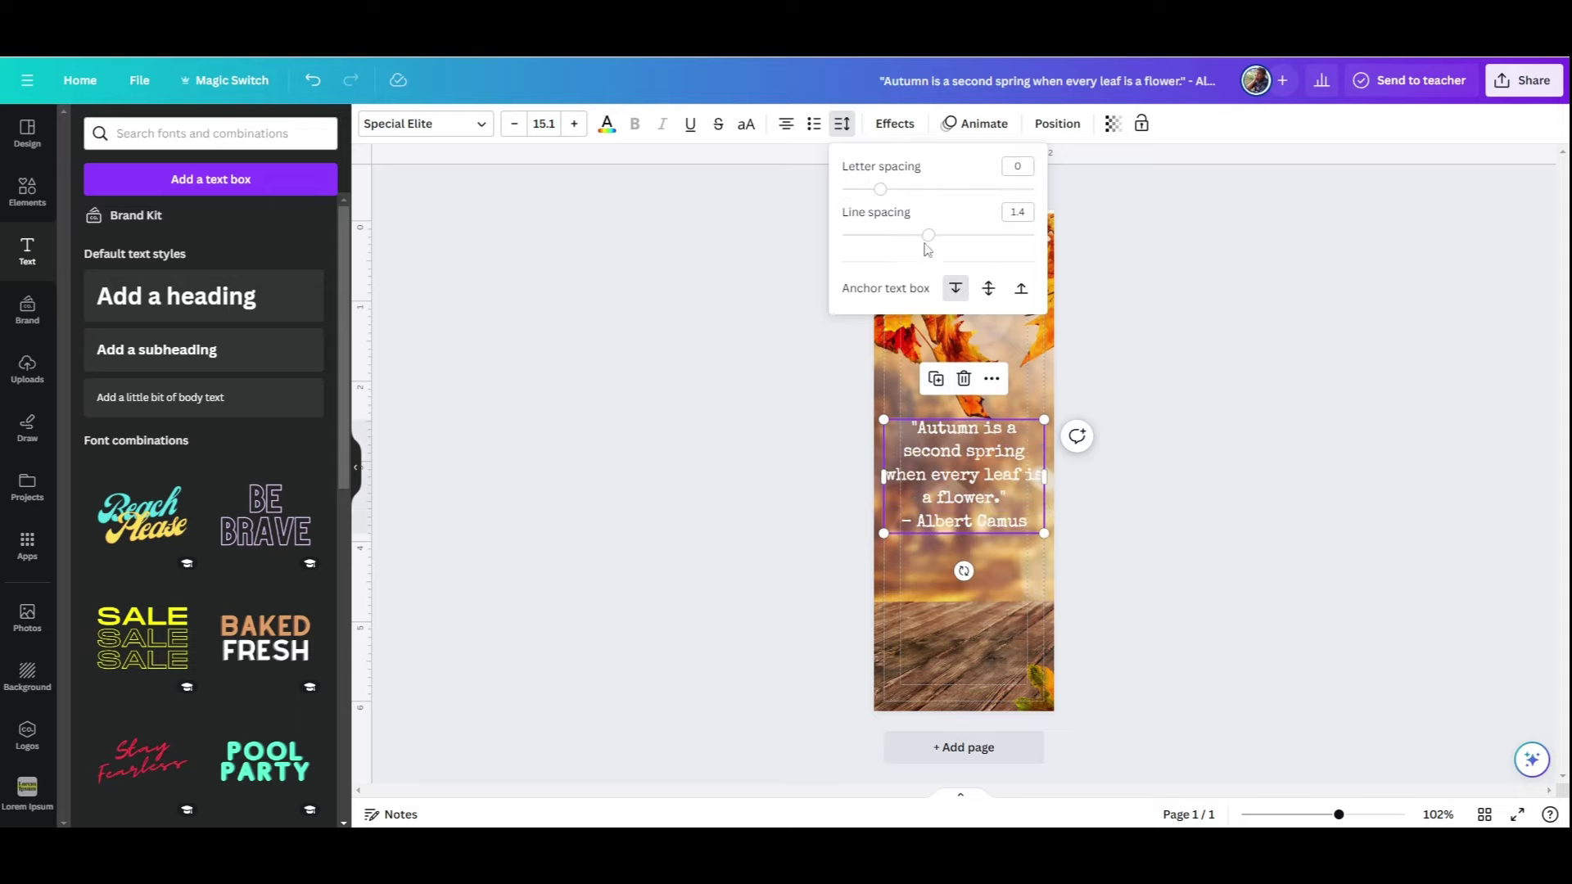
- Reduce the line spacing of the Albert Camus quote so its five lines sit closer together
drag(927, 240, 888, 238)
click(747, 401)
click(963, 475)
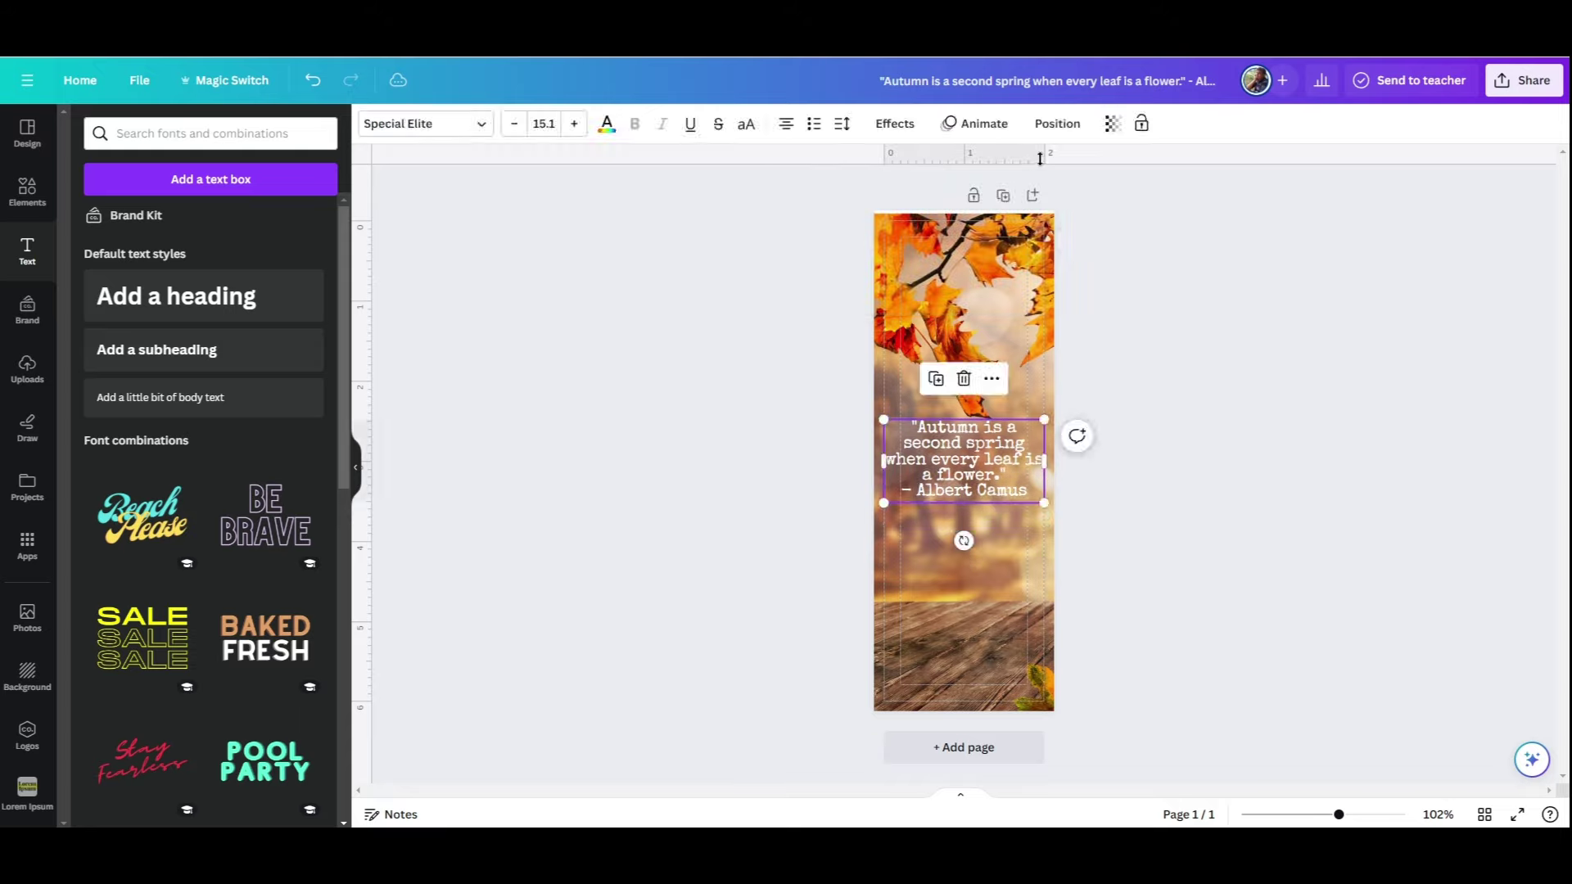
click(1057, 122)
click(734, 484)
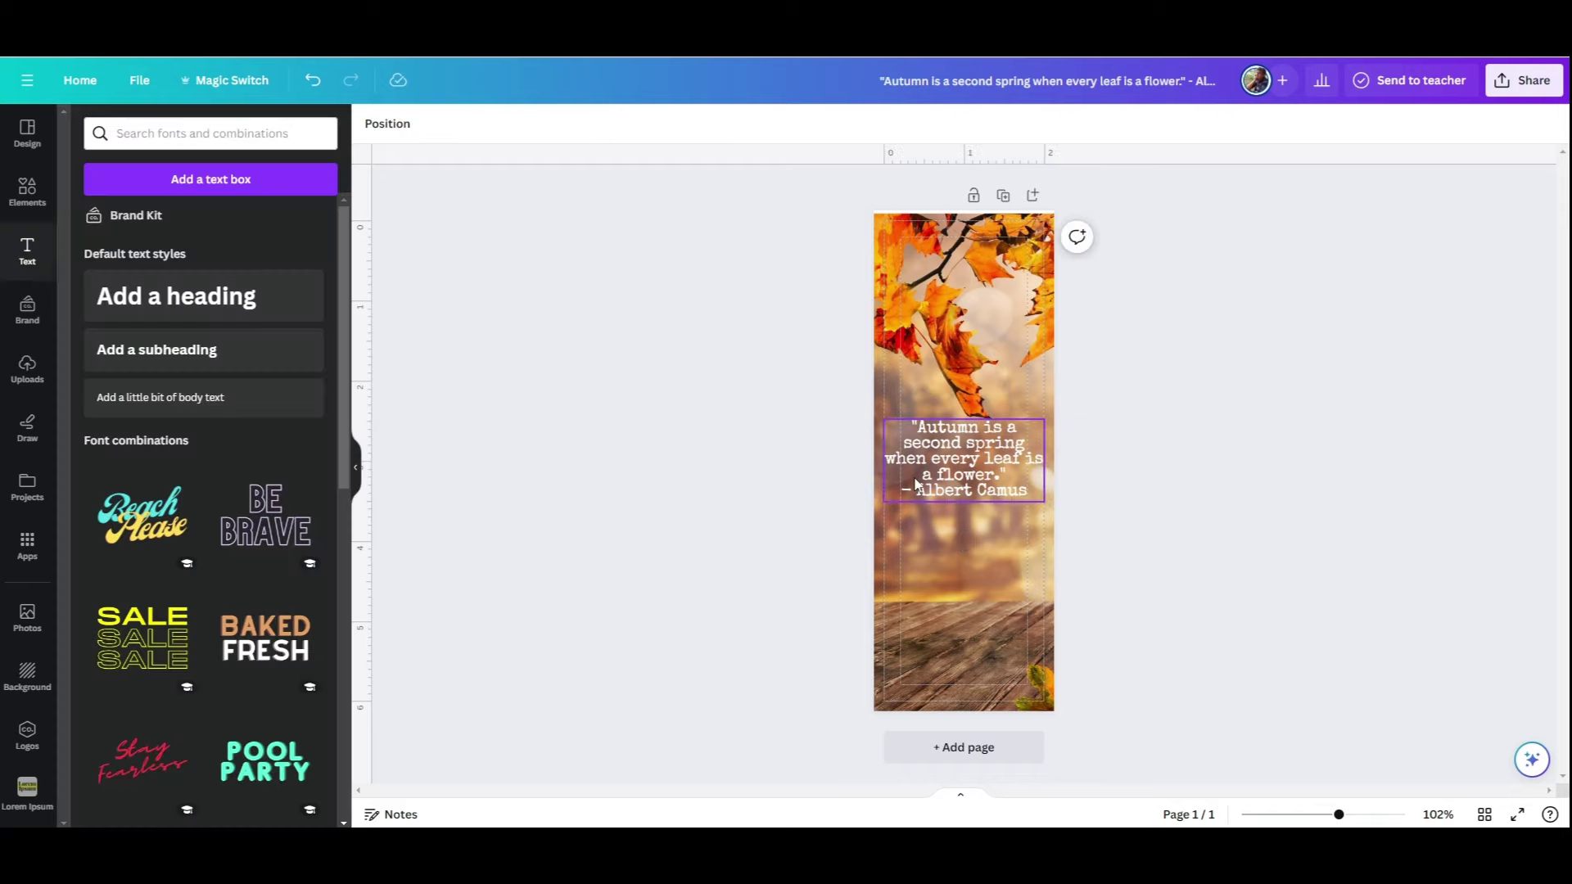
- Shrink the quote to the inner margin guides at size 12.1 and move it down over the wooden planks
click(943, 482)
drag(885, 501, 901, 491)
drag(1043, 491, 1028, 488)
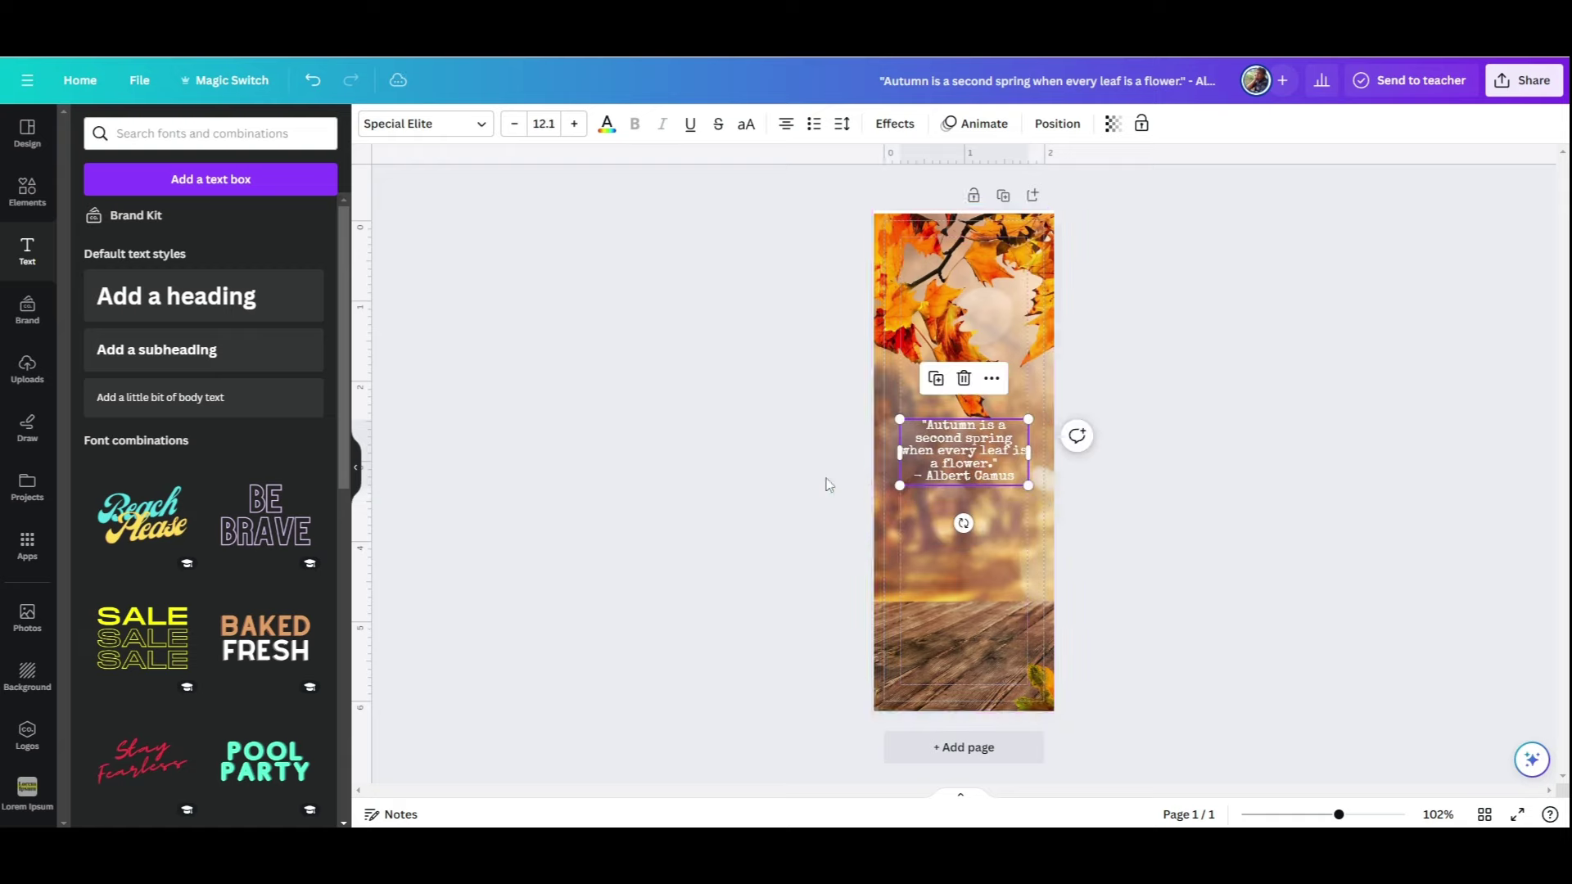
click(816, 489)
drag(960, 451, 959, 640)
click(711, 503)
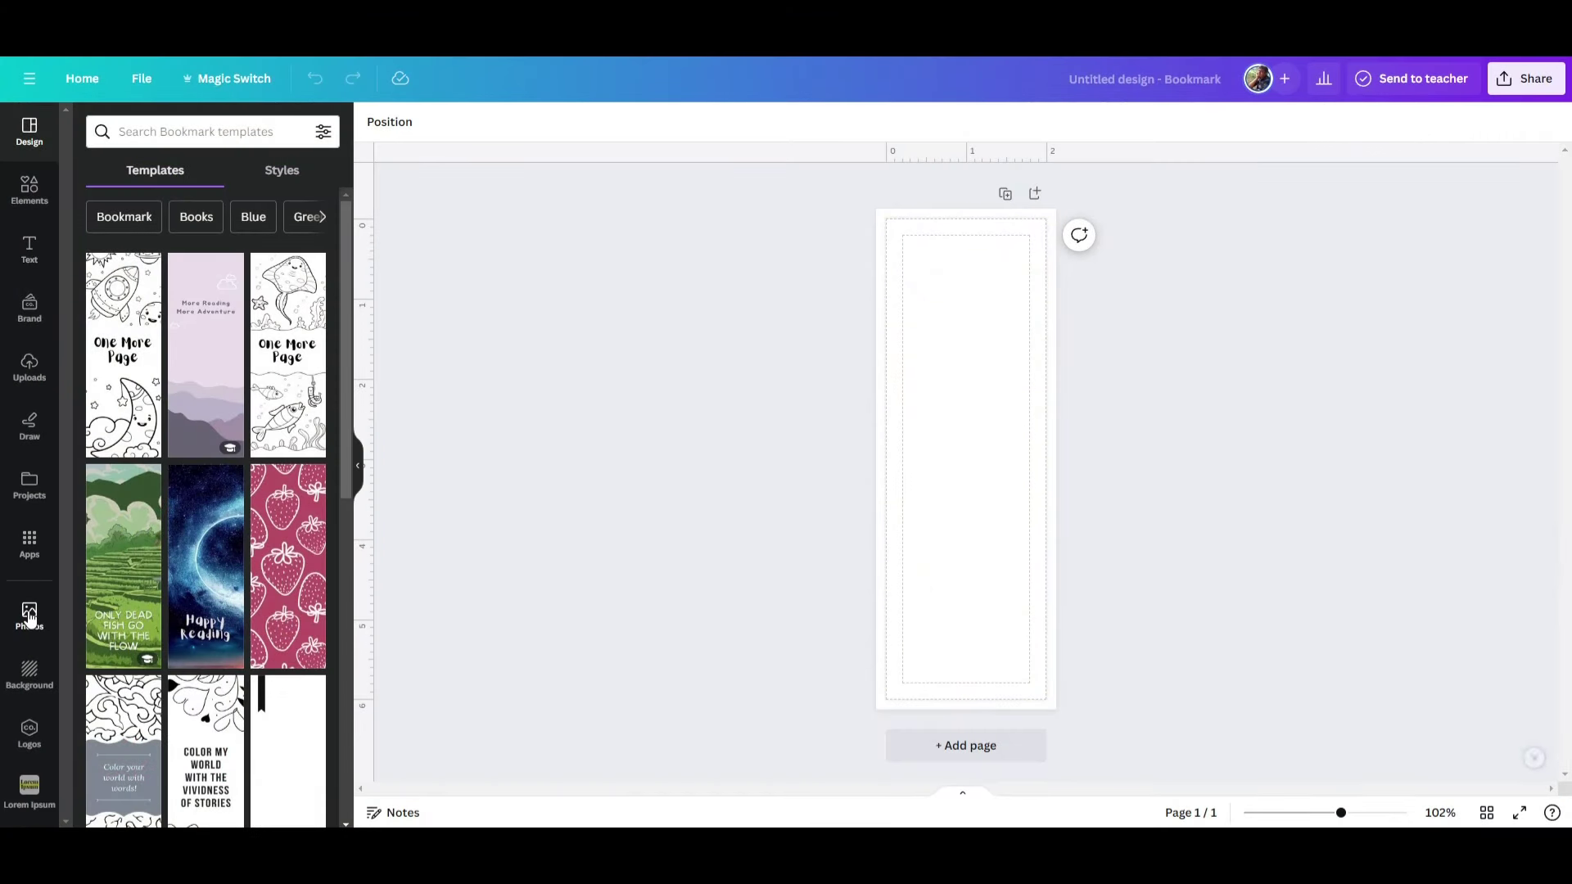
- Search the photos for "fall" and set the red and yellow maple leaves photo as the blank bookmark's background
click(30, 616)
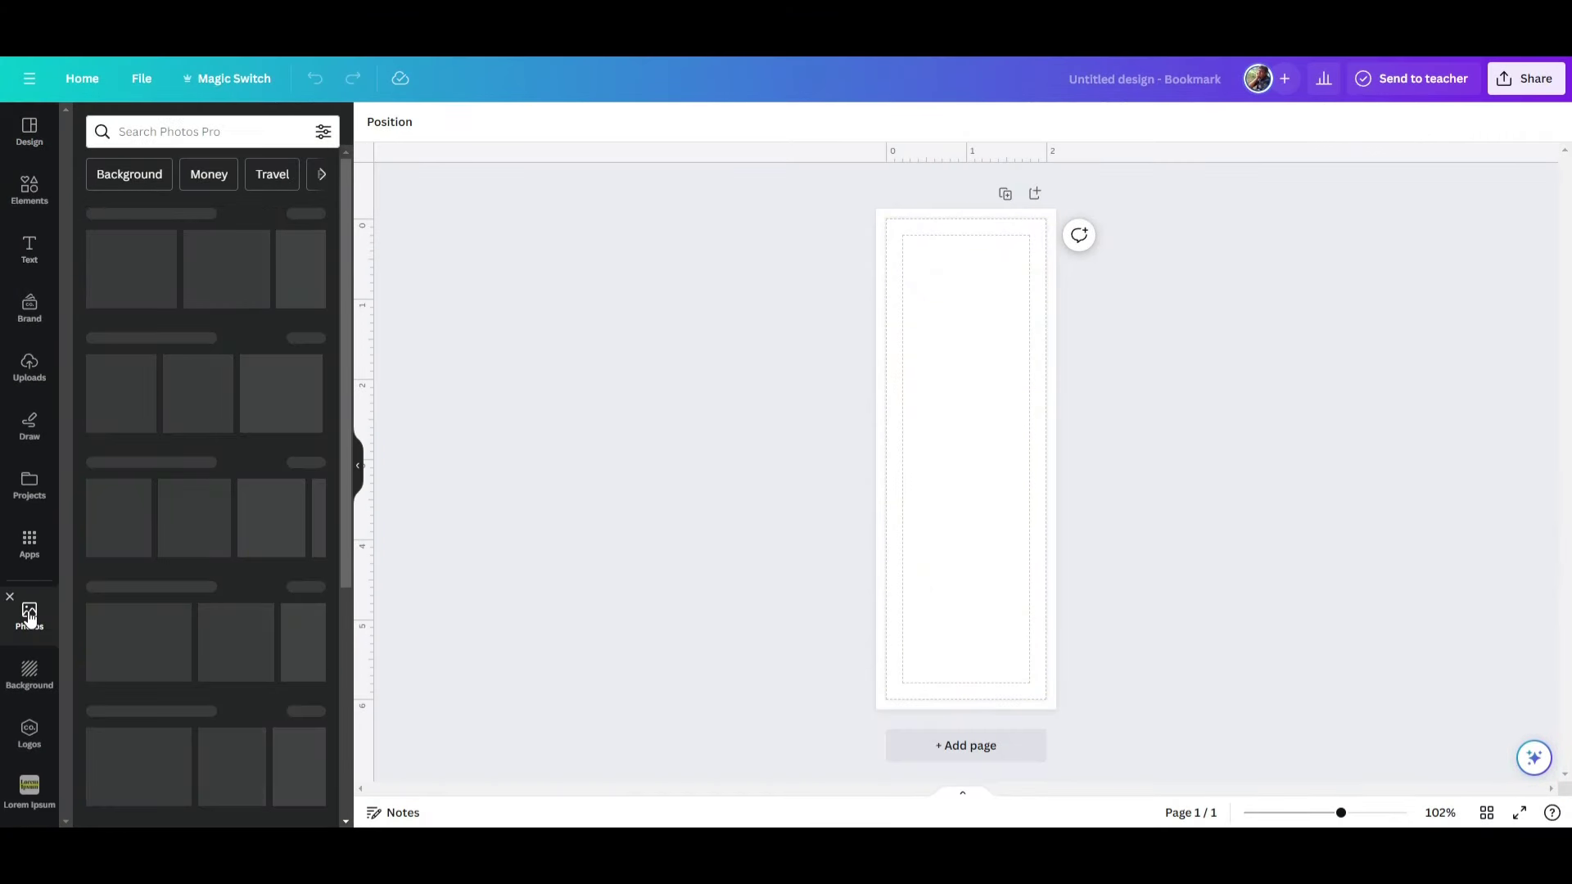
click(179, 131)
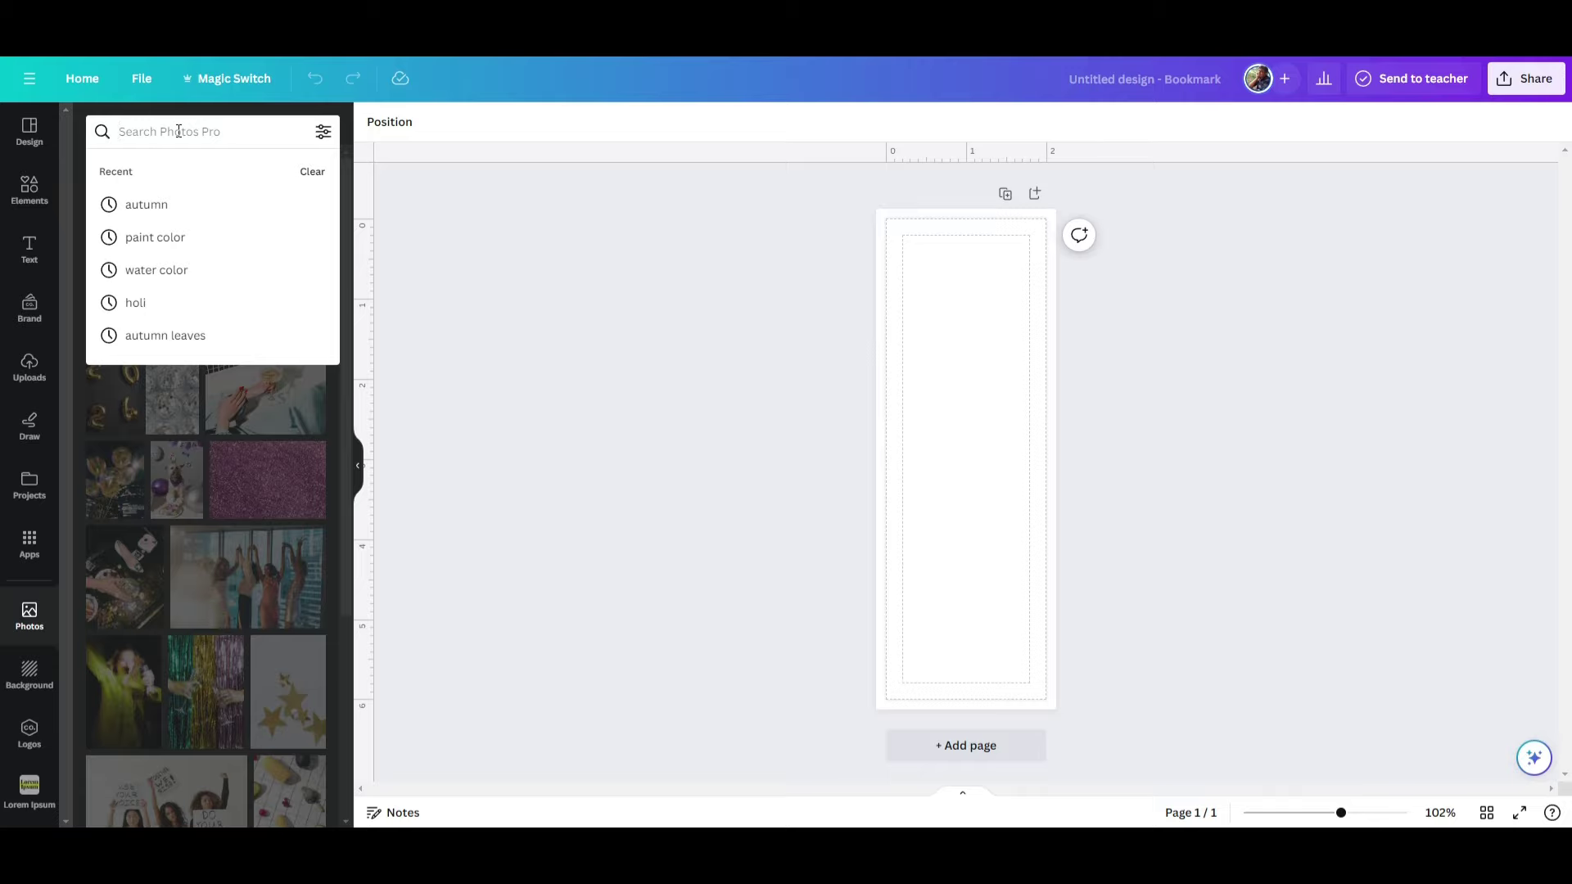
text(fall)
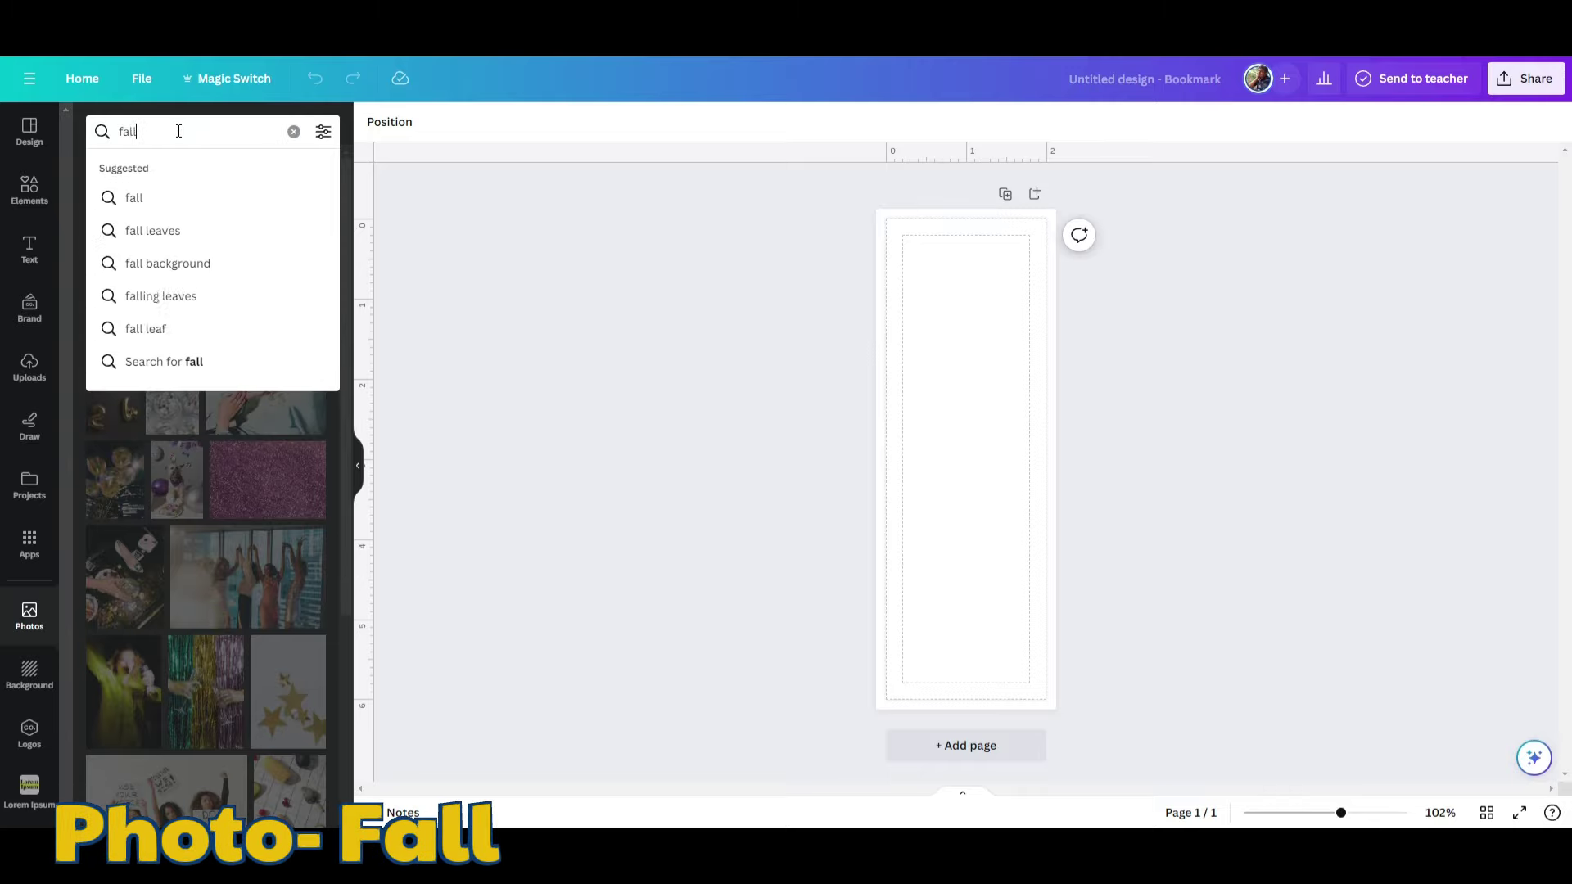
key(Return)
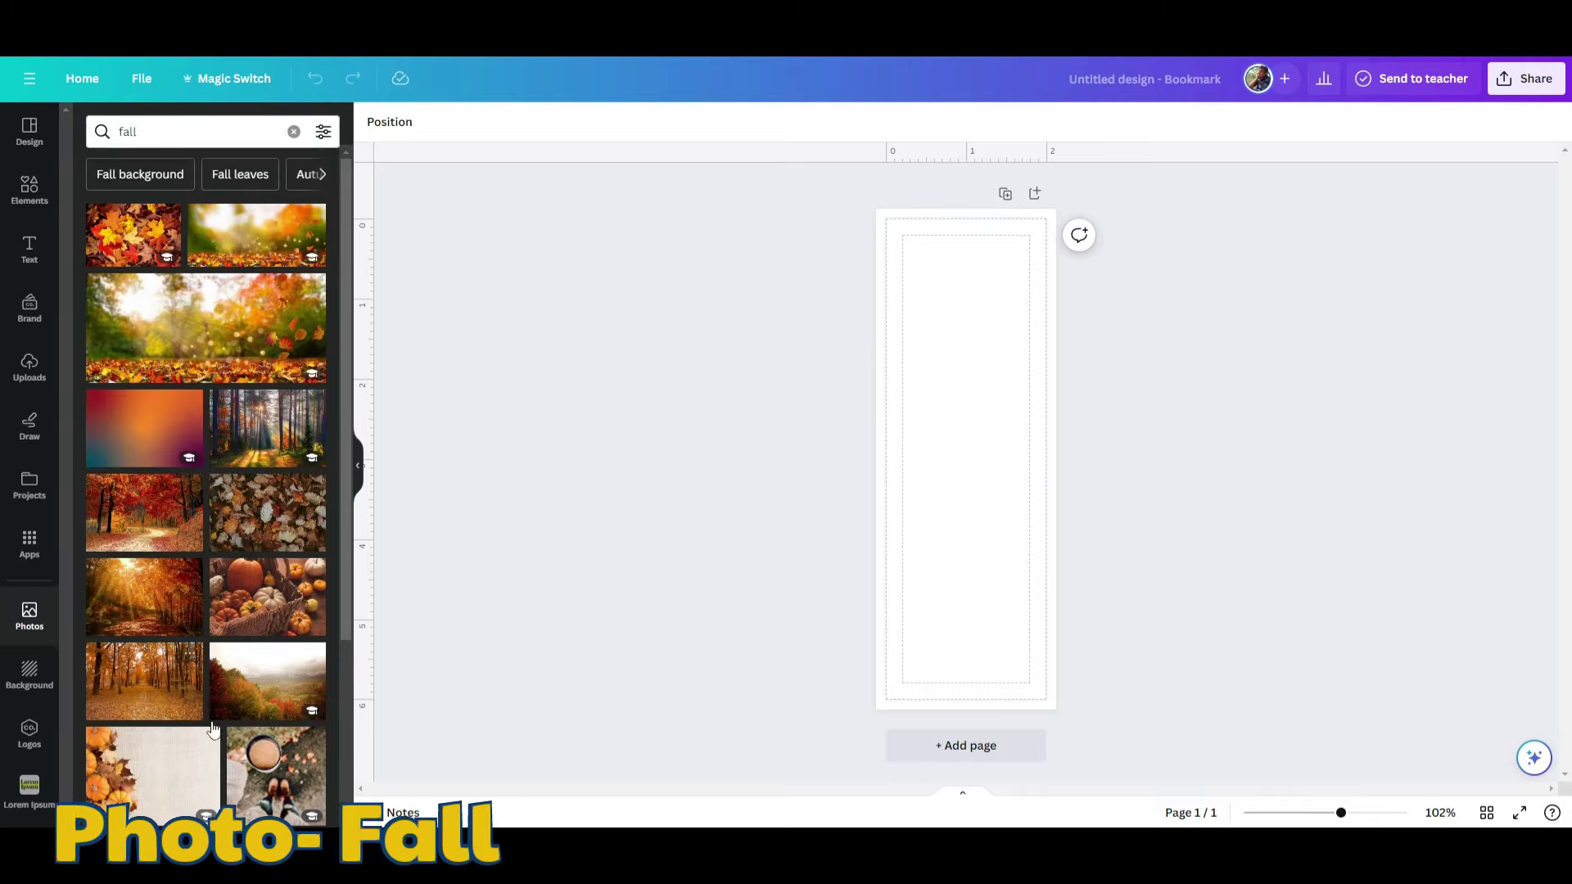
click(133, 235)
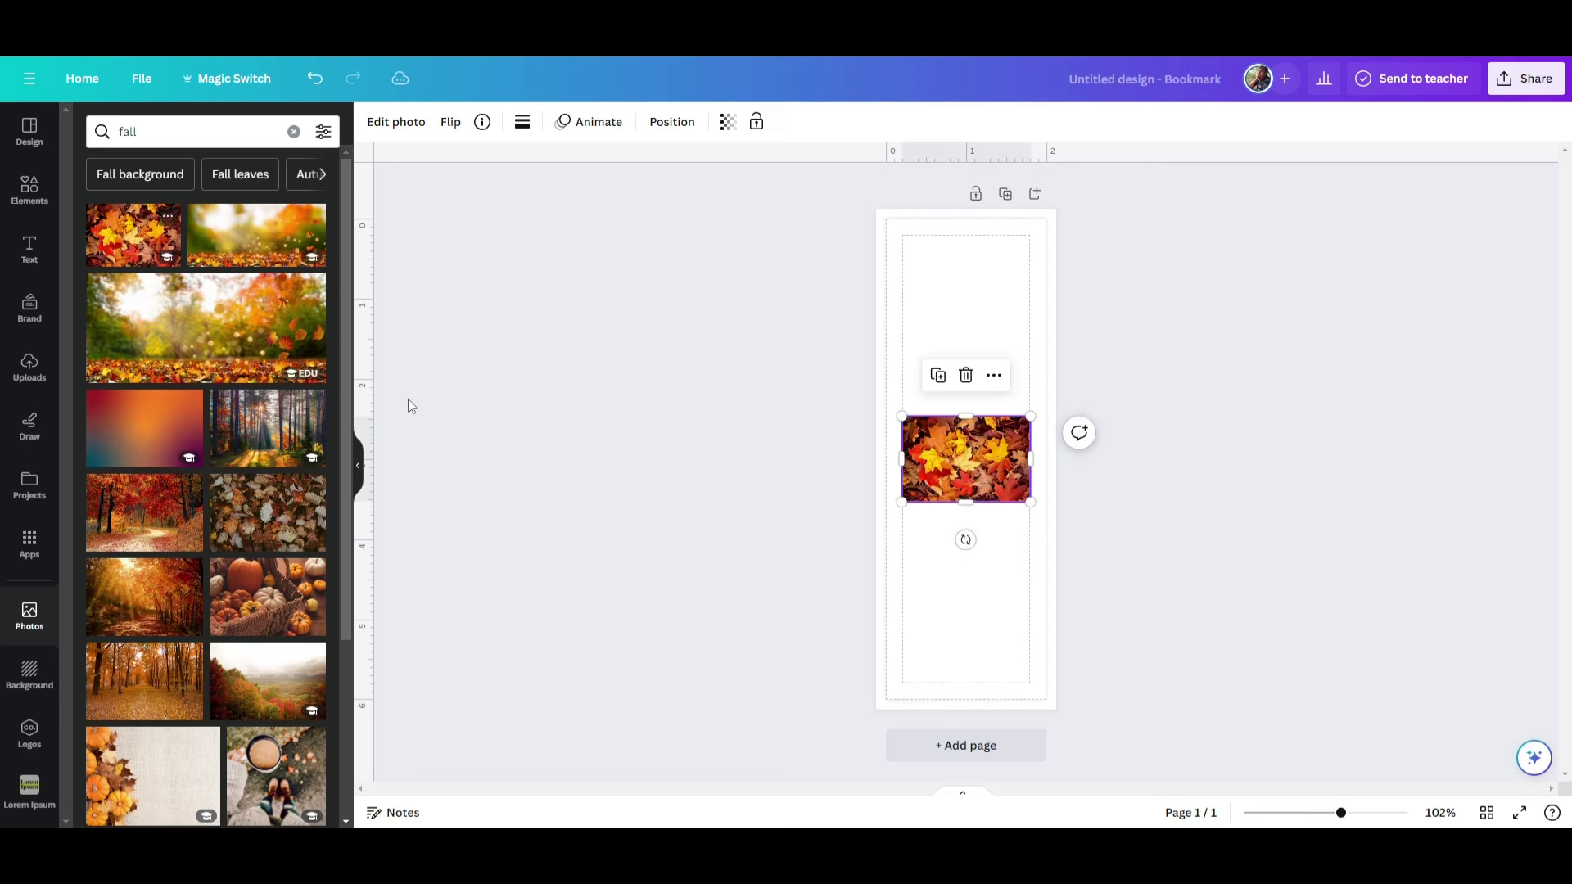
right_click(940, 458)
click(1007, 766)
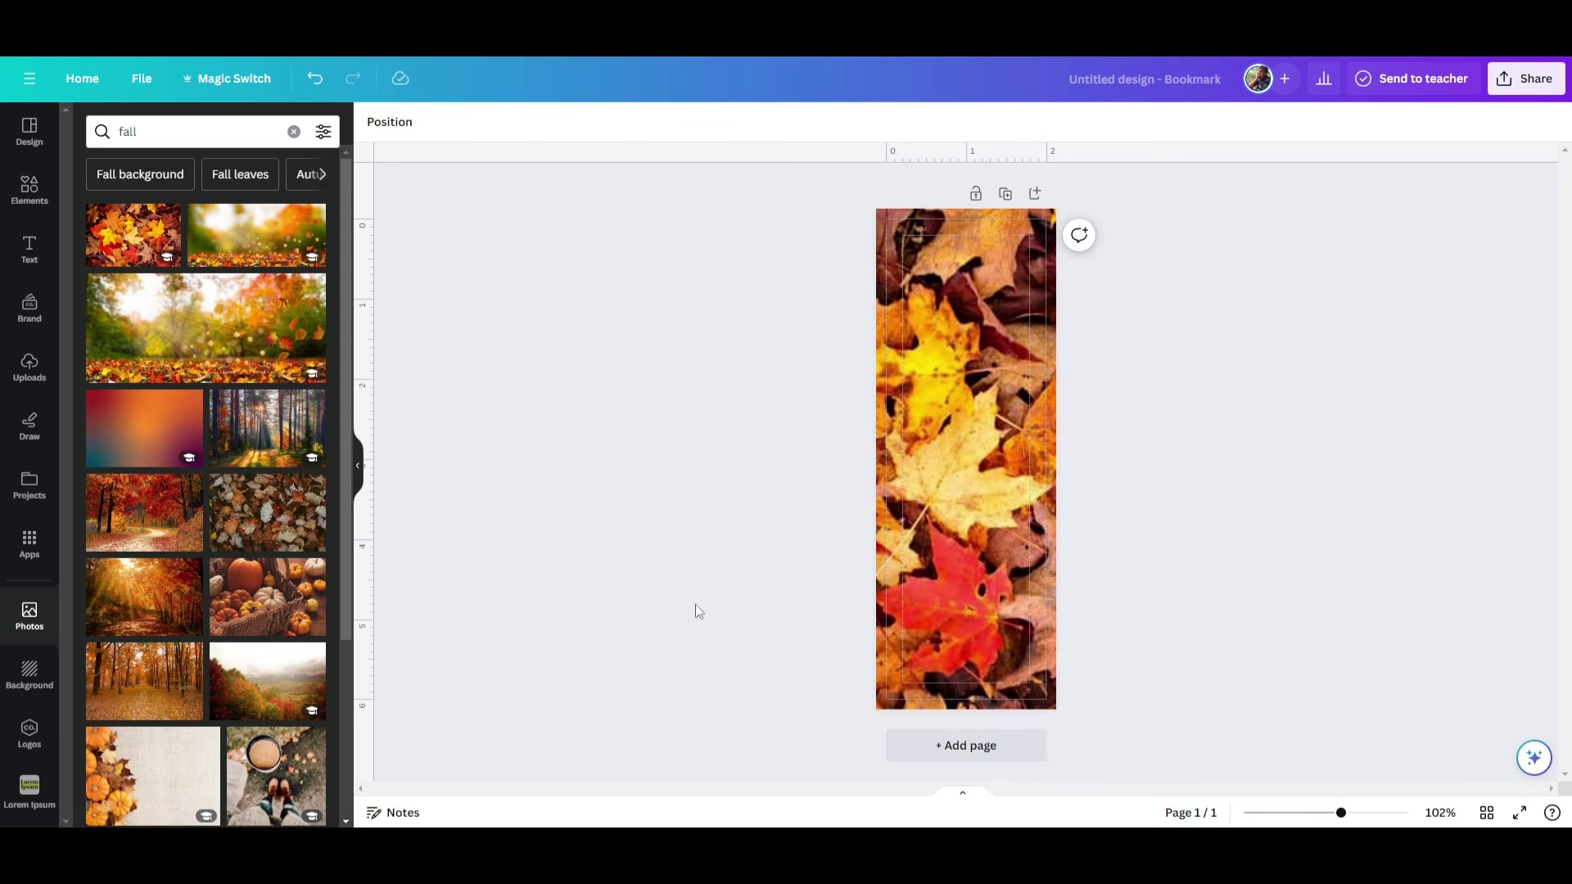
- Shift the maple leaves background to the right within its crop so its left-hand leaves fill the bookmark, and apply the crop
click(971, 597)
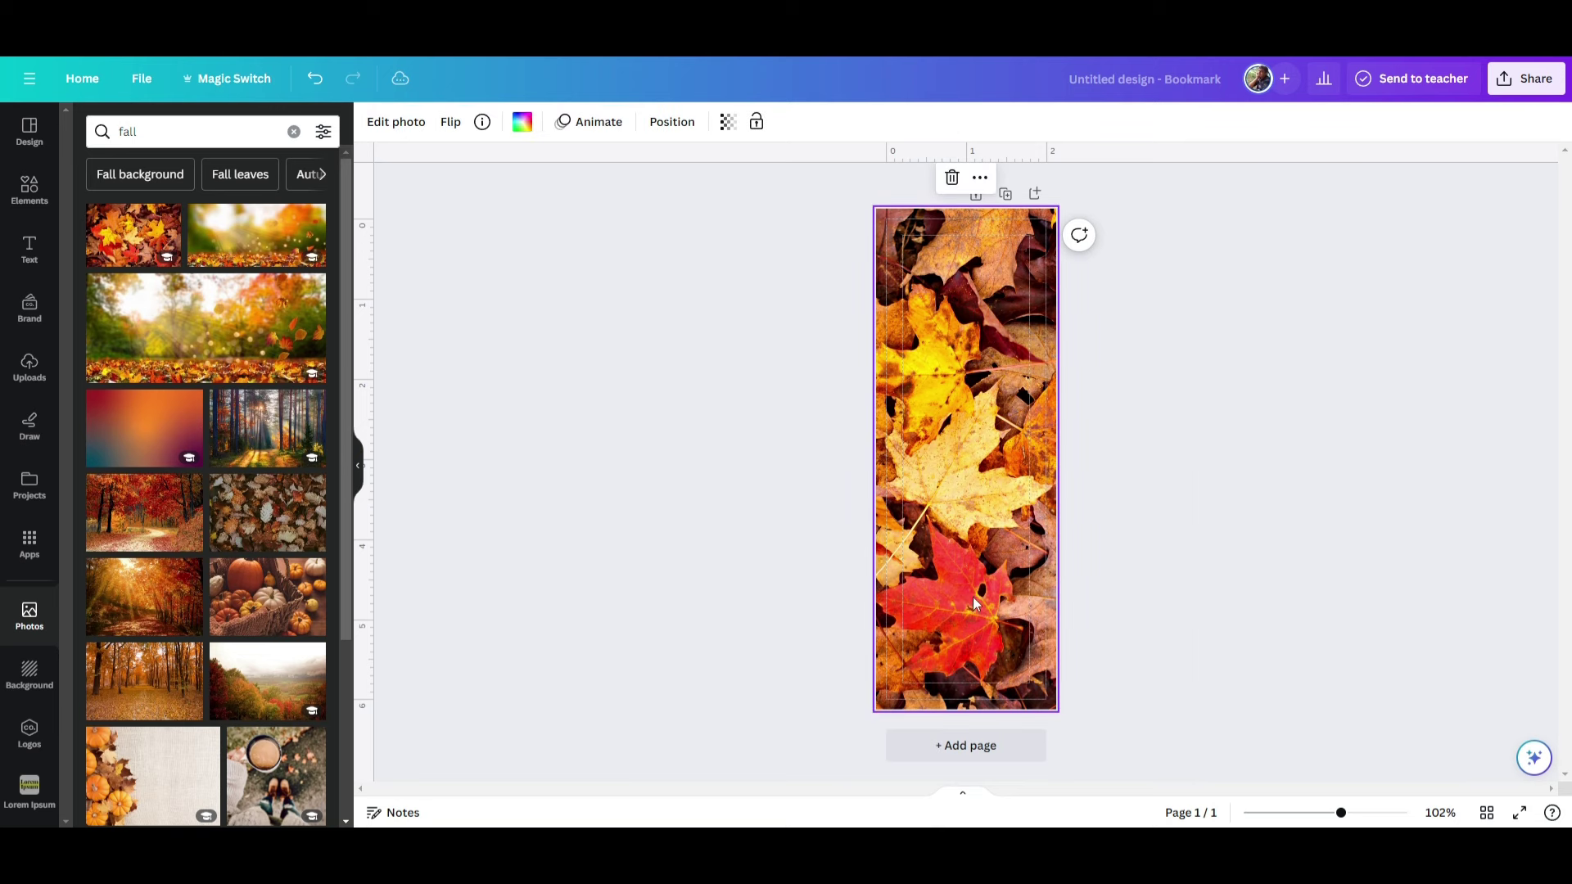
double_click(973, 600)
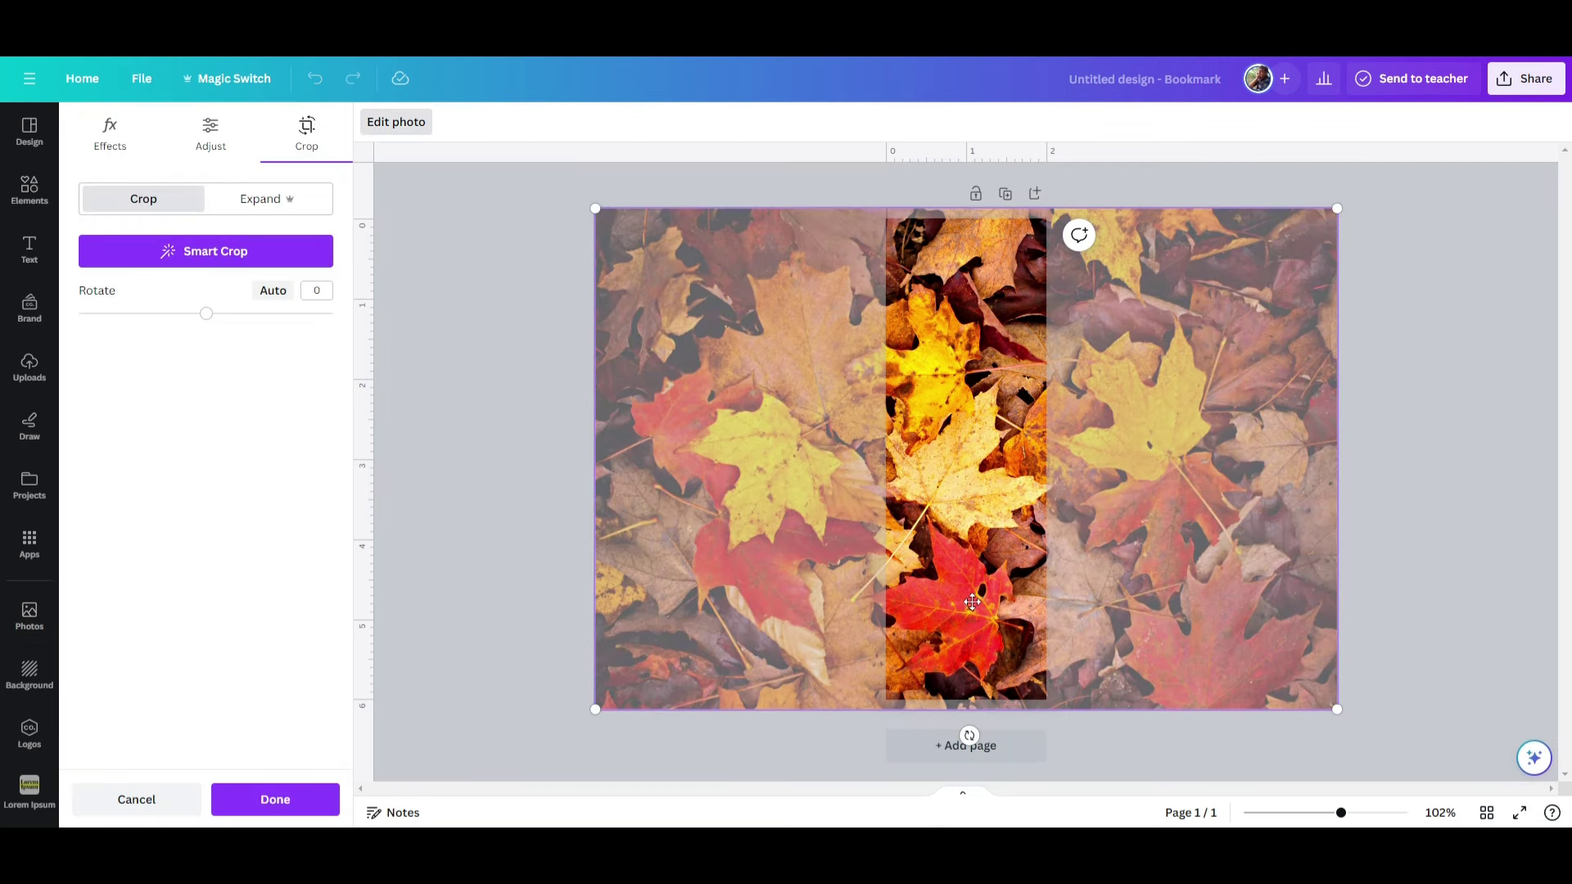
drag(983, 602, 1261, 602)
click(657, 667)
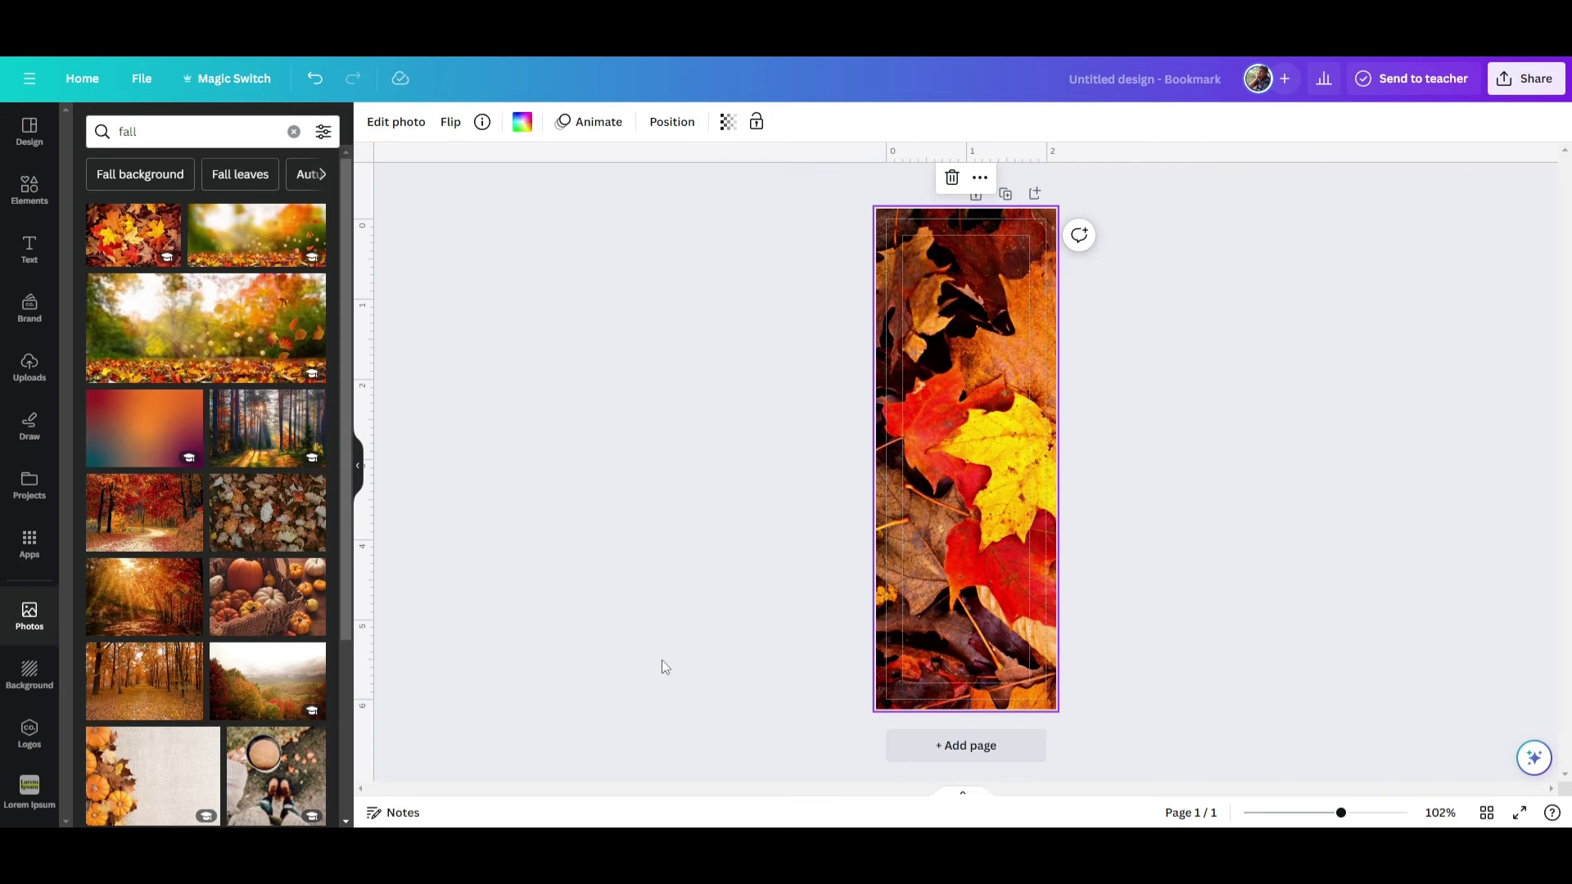
click(661, 659)
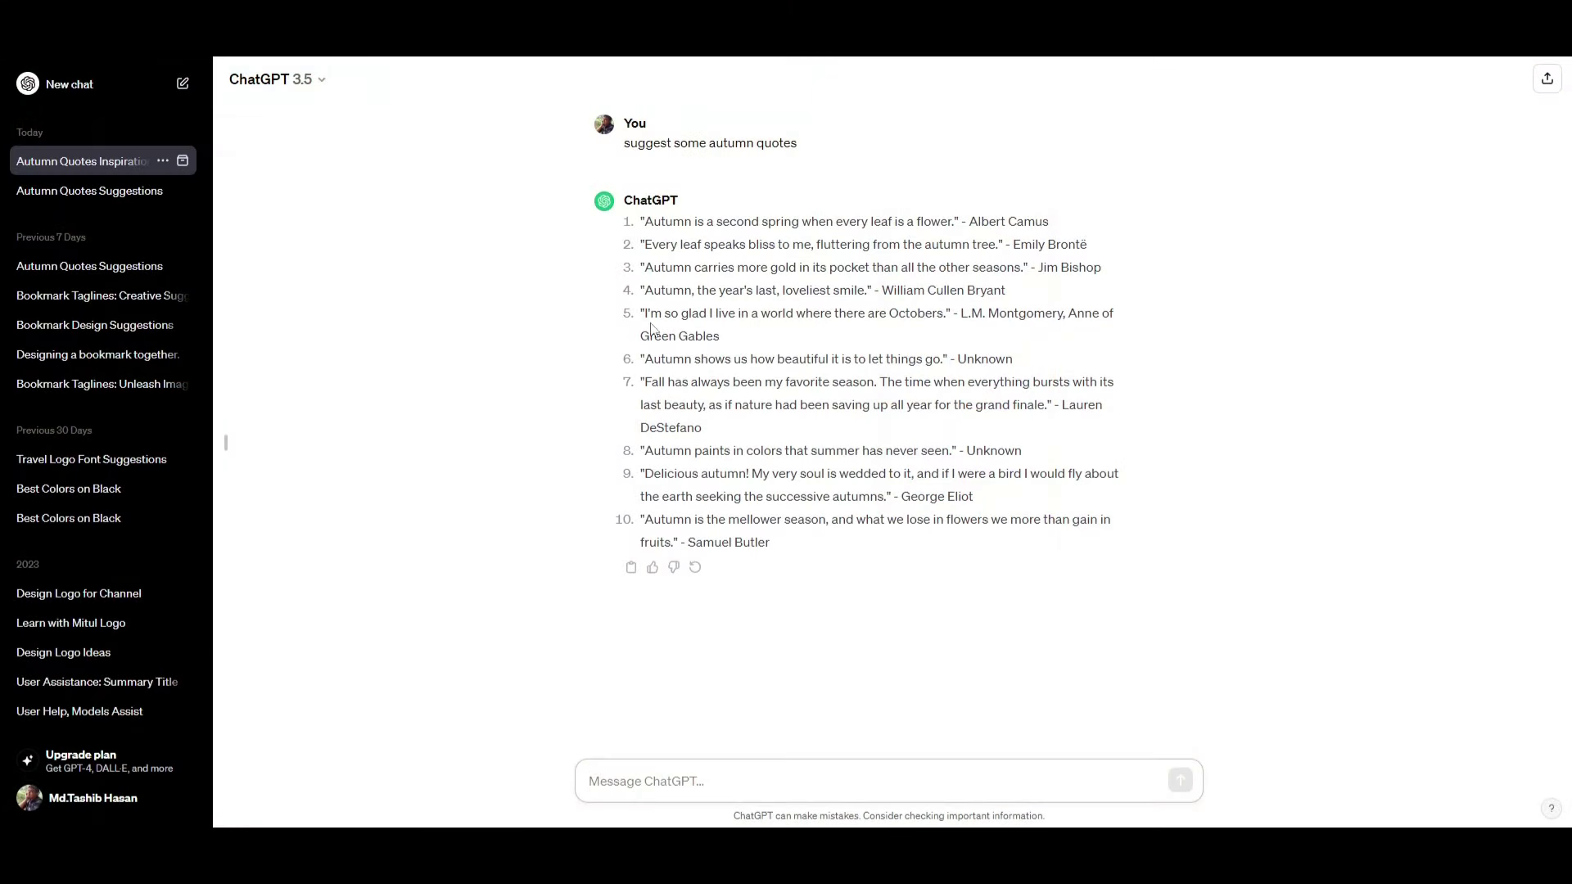
- Switch to ChatGPT and copy the quote "Autumn, the year's last, loveliest smile" from the suggested autumn quotes
drag(647, 288, 725, 288)
drag(784, 288, 845, 288)
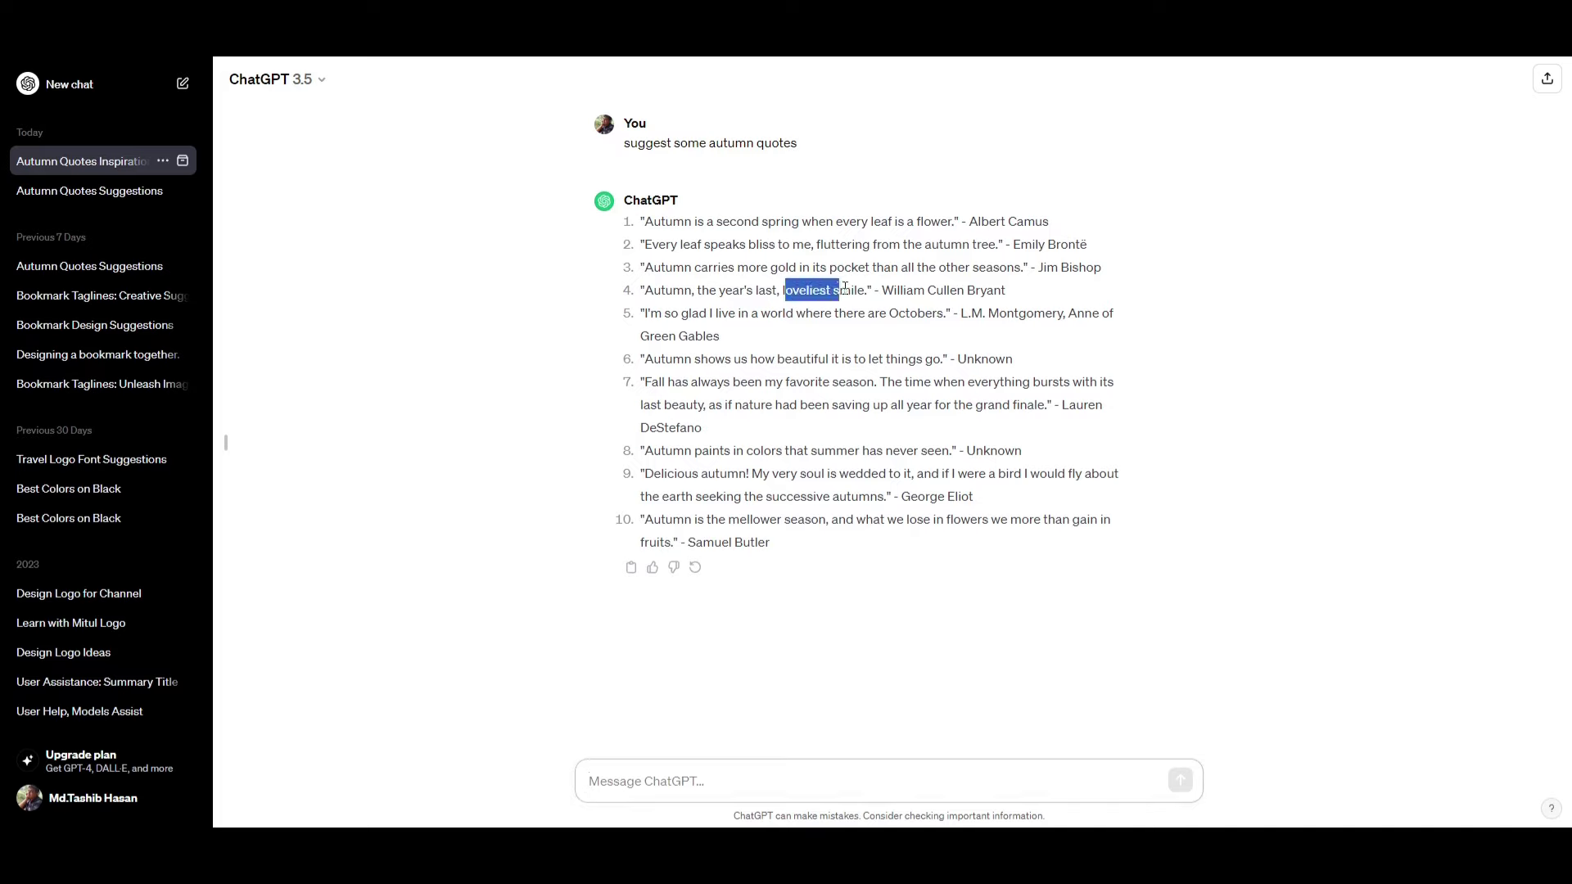
drag(643, 292, 854, 290)
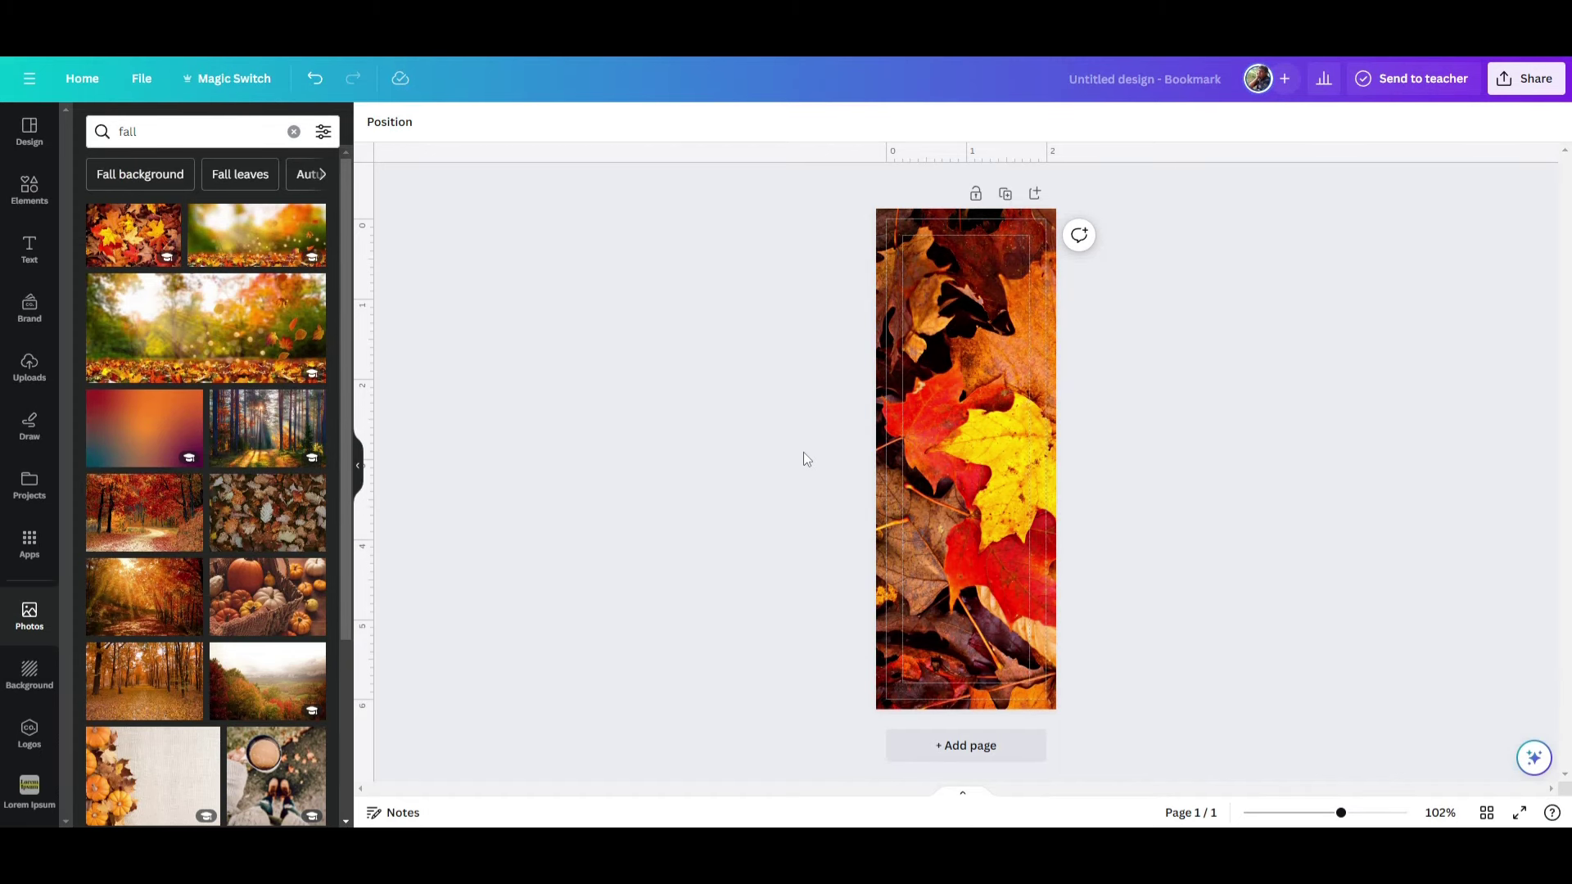
- Switch back to Canva and add a heading reading "Autumn, the year's last, loveliest smile" on the maple leaves bookmark
click(29, 245)
click(164, 295)
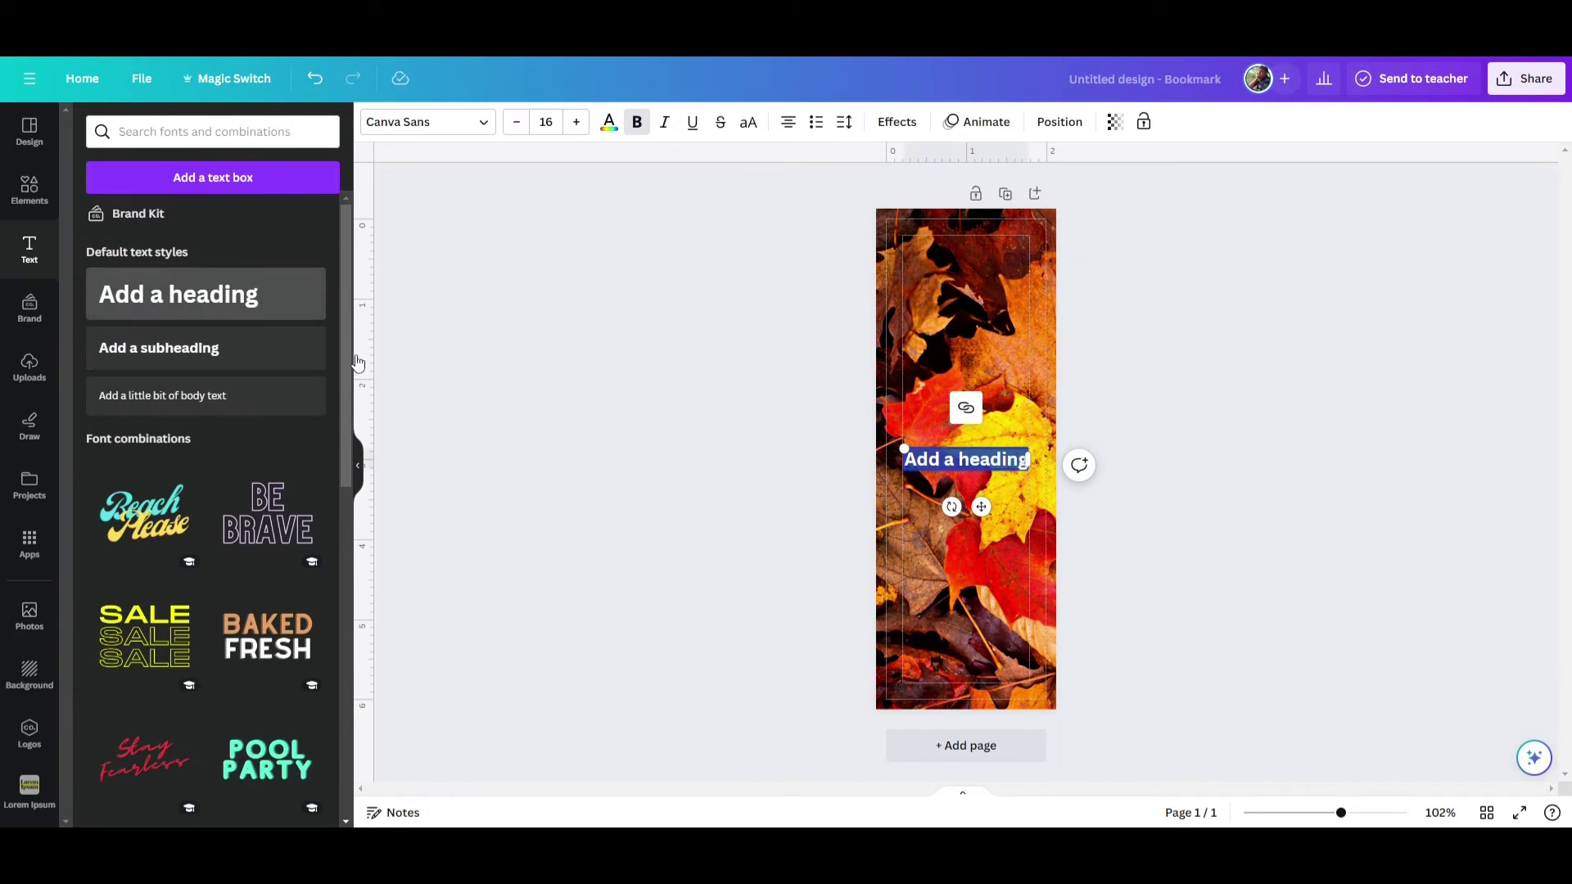
text(Autumn, the year's last, loveliest smile)
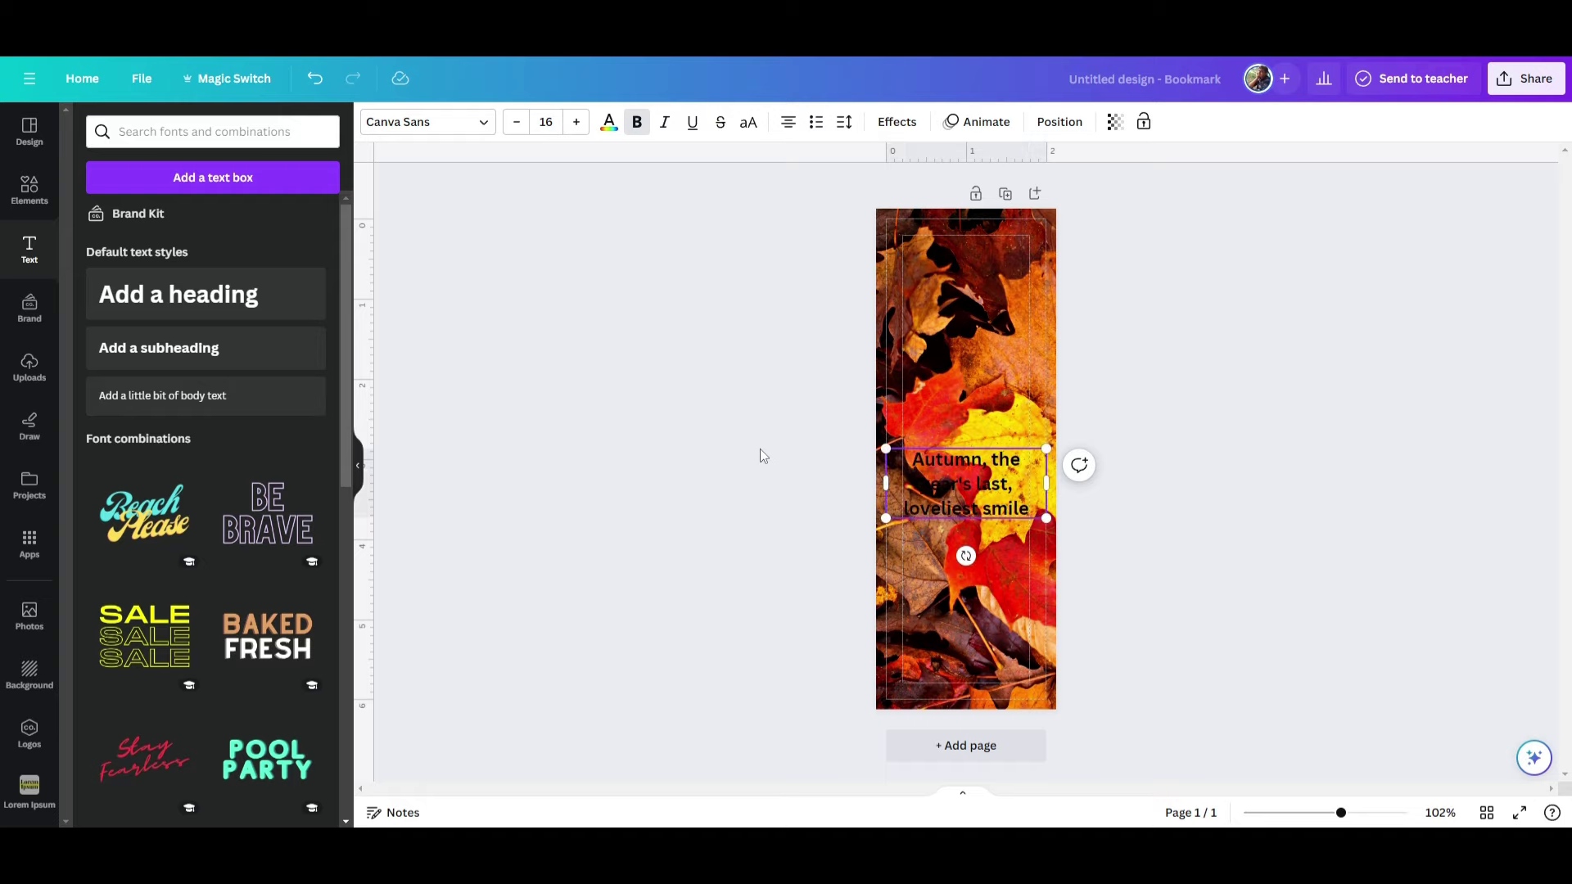
- Change the text colour of the "Autumn, the year's last, loveliest smile" heading to white
click(608, 135)
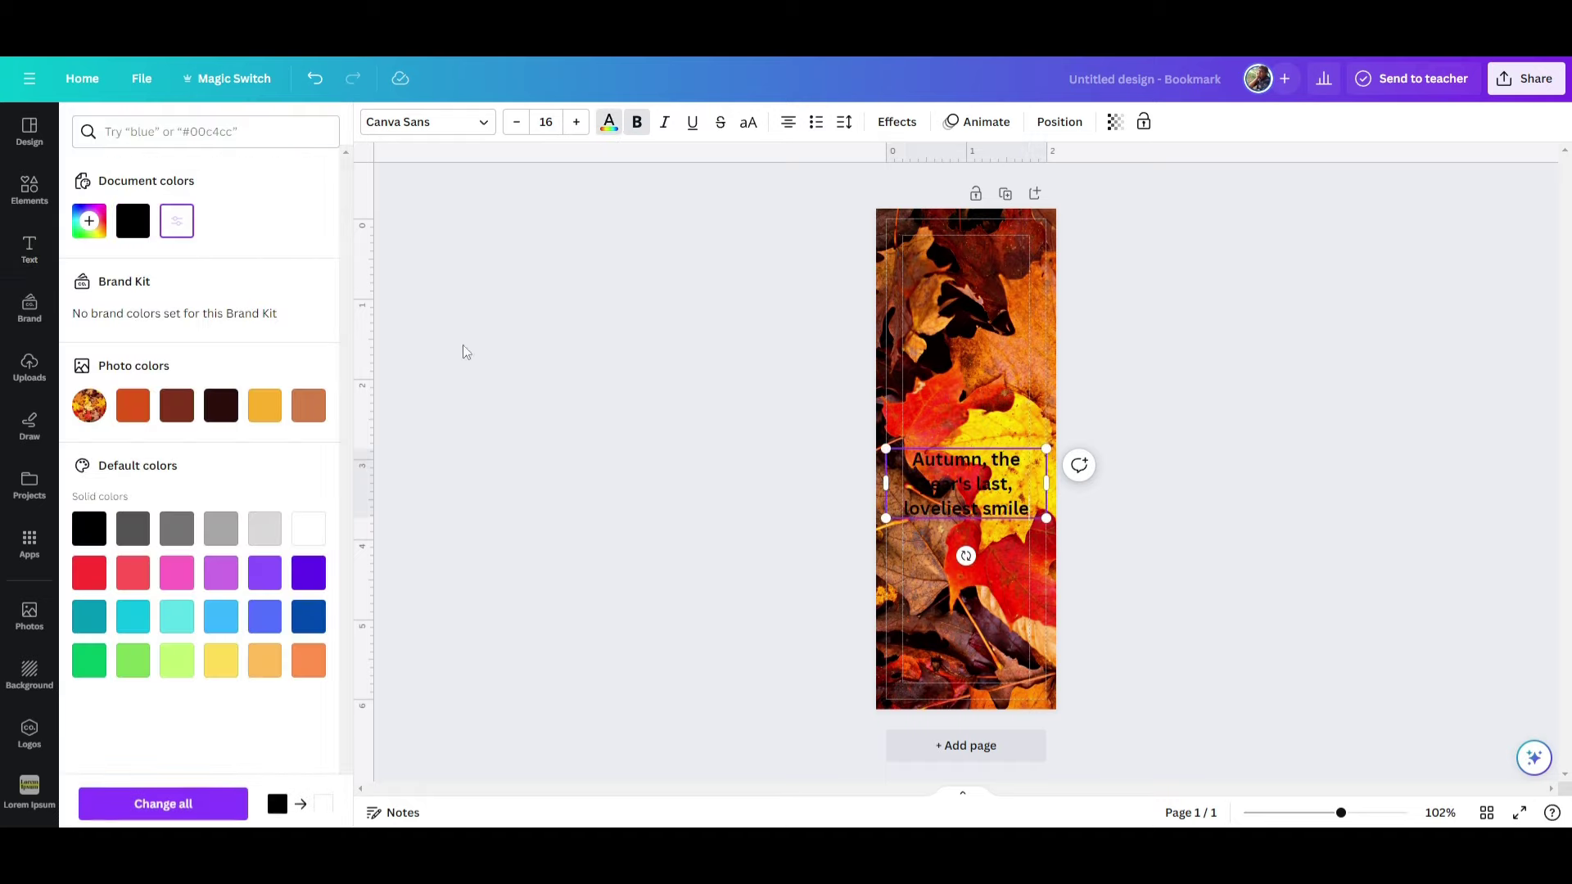
click(710, 411)
click(966, 492)
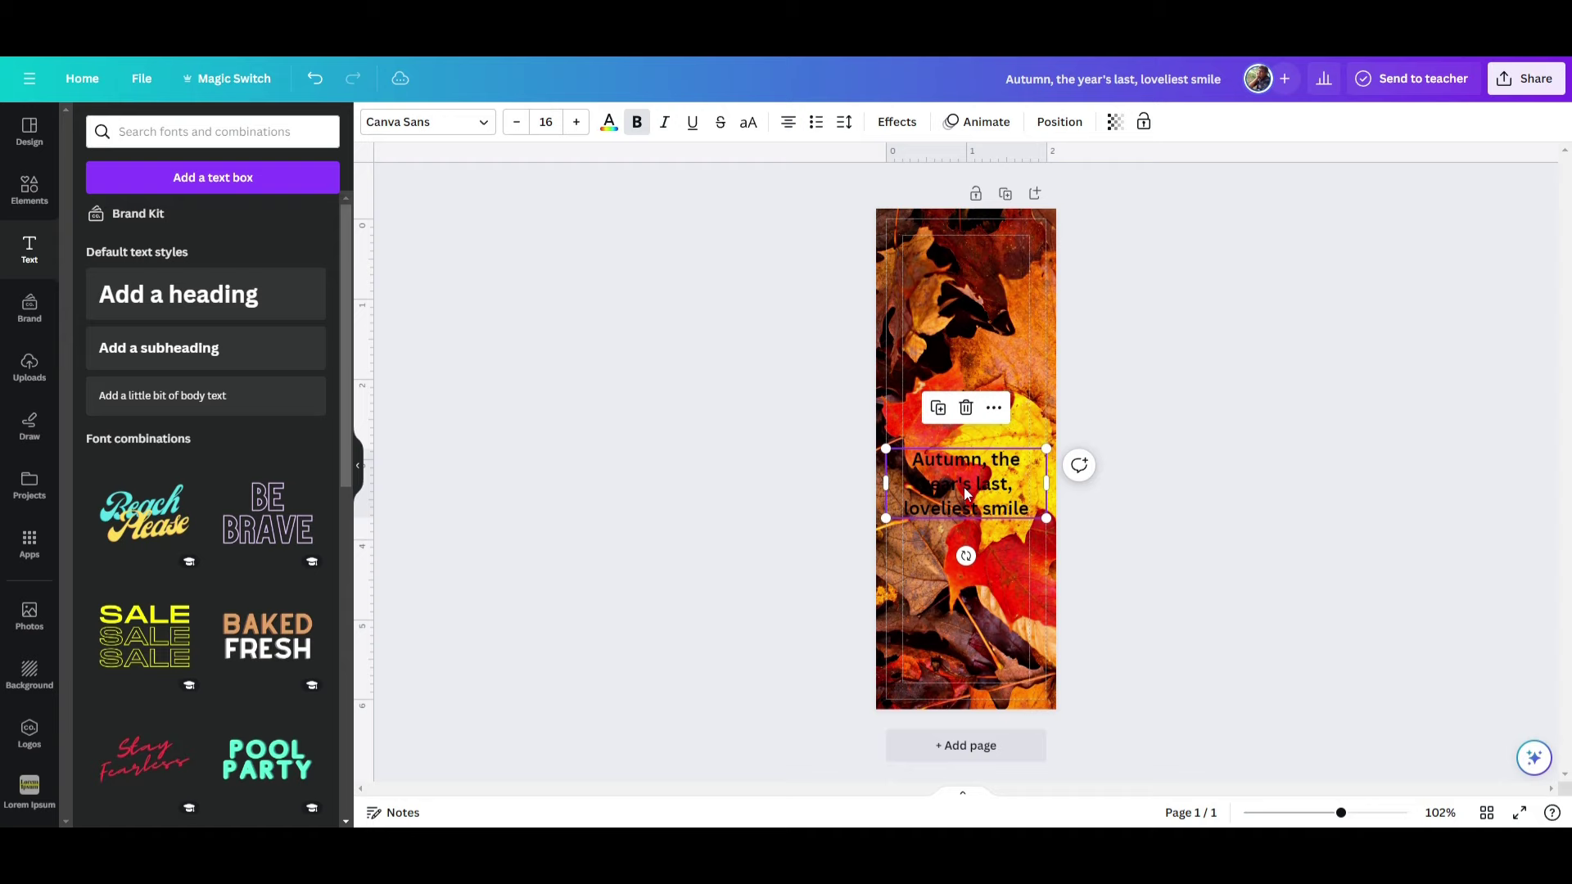
click(609, 123)
click(182, 222)
click(587, 411)
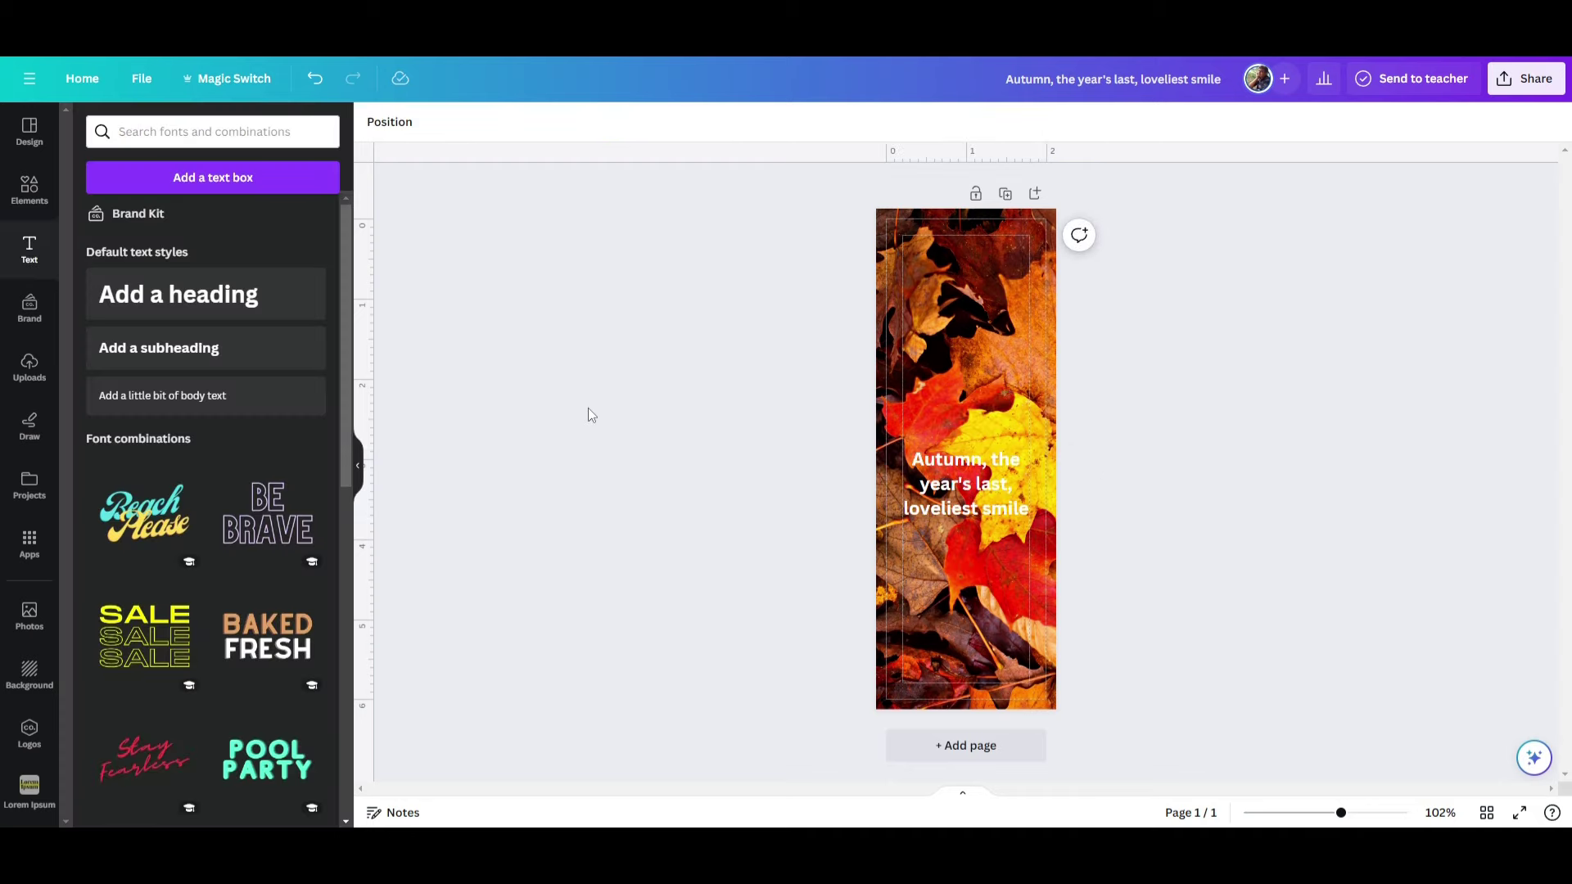
- Search the fonts for "special elite" and apply Special Elite to the autumn heading
click(966, 484)
click(479, 125)
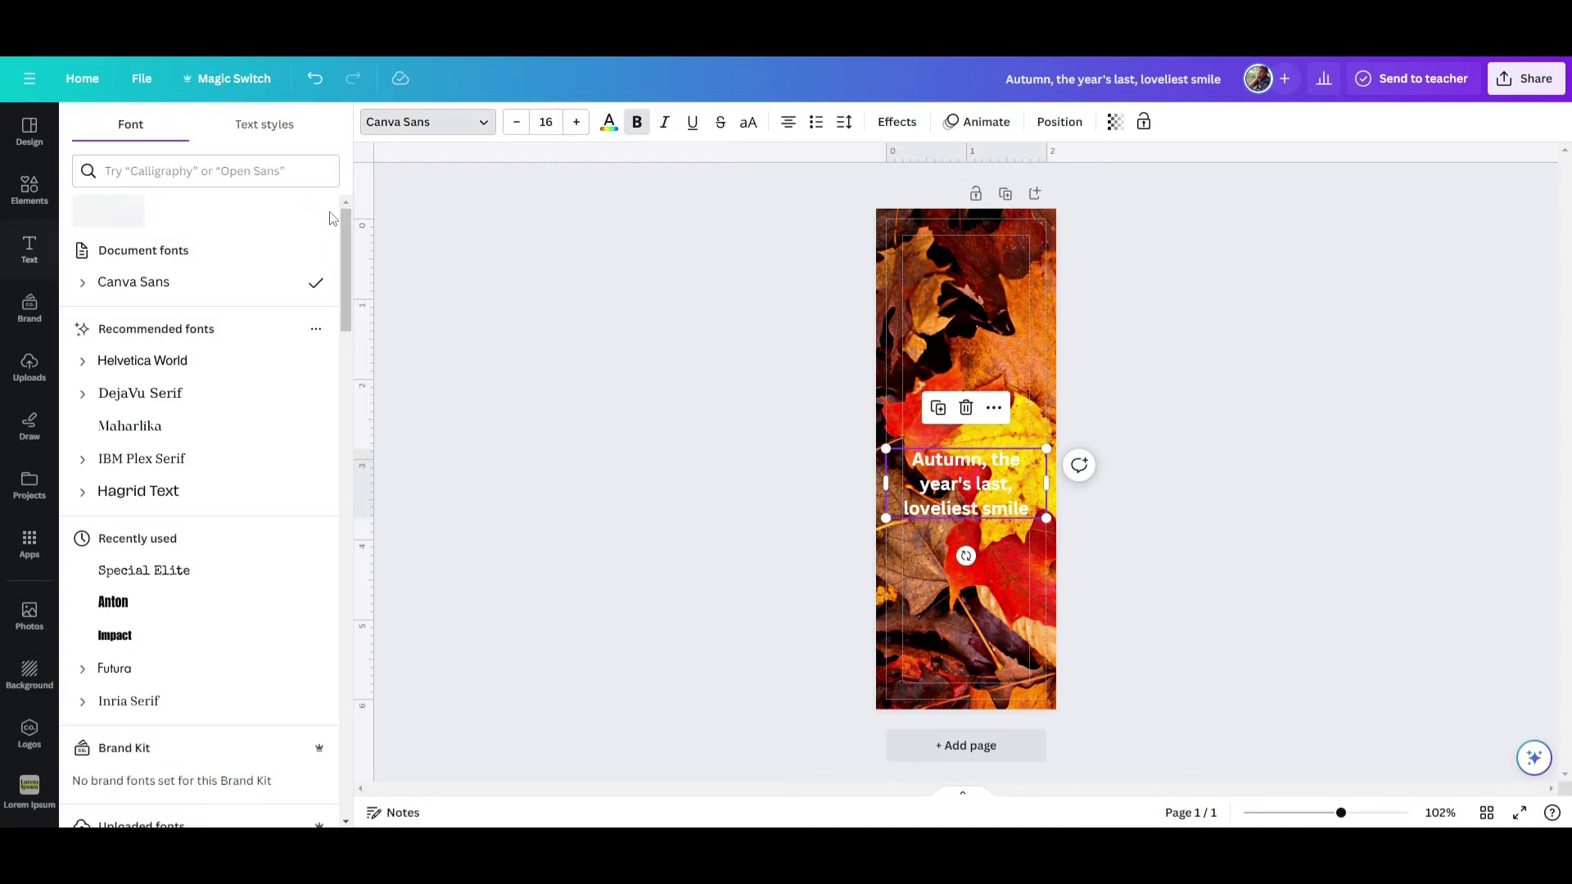
click(165, 173)
text(sp)
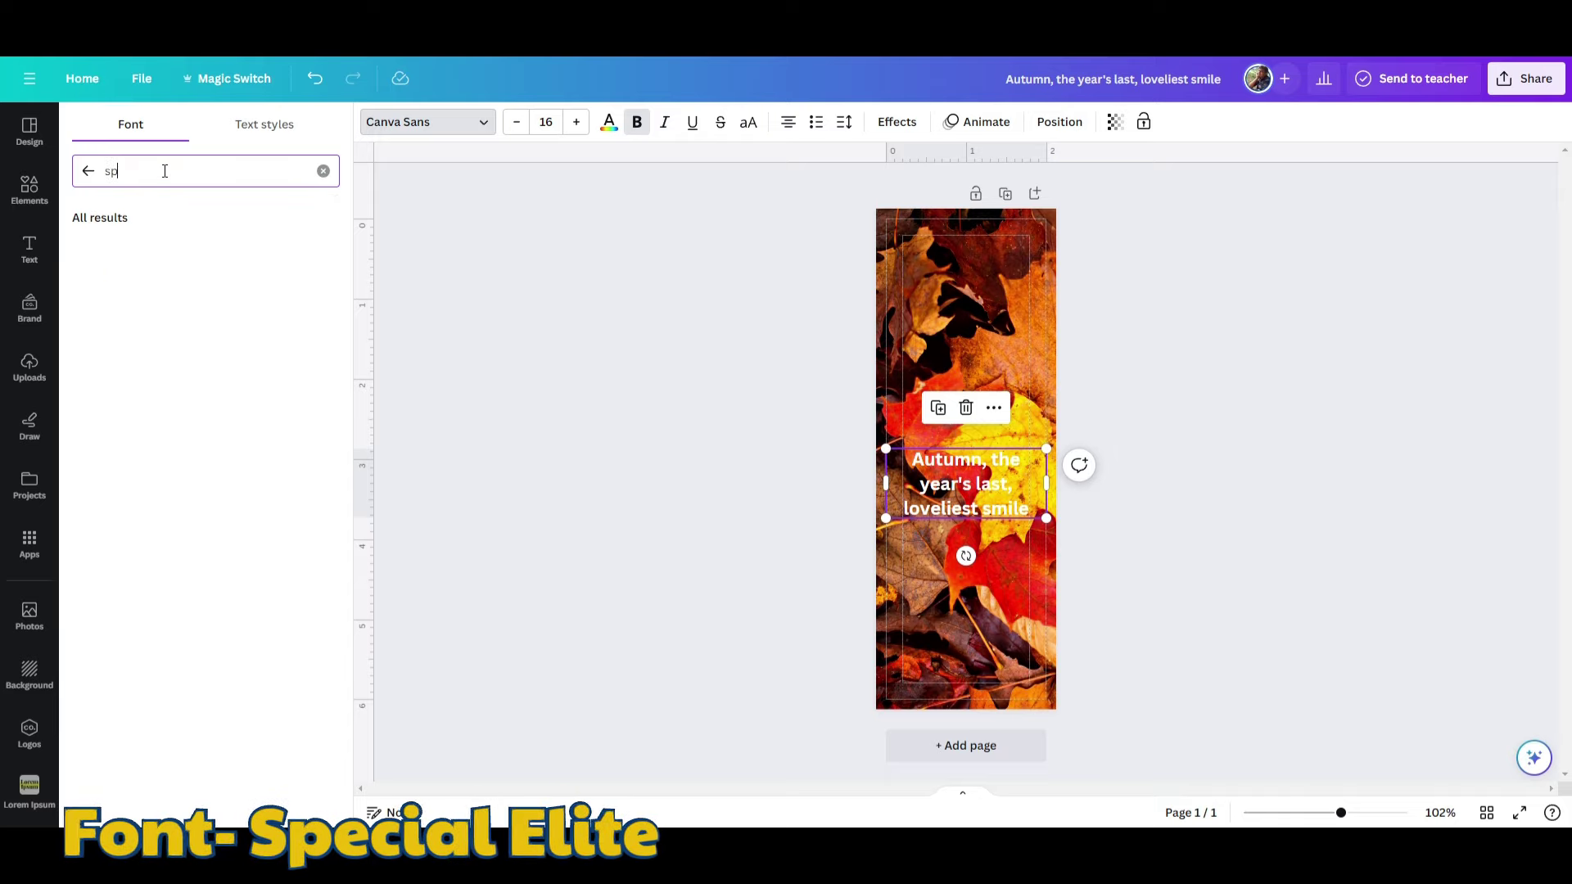
text(ecial elite)
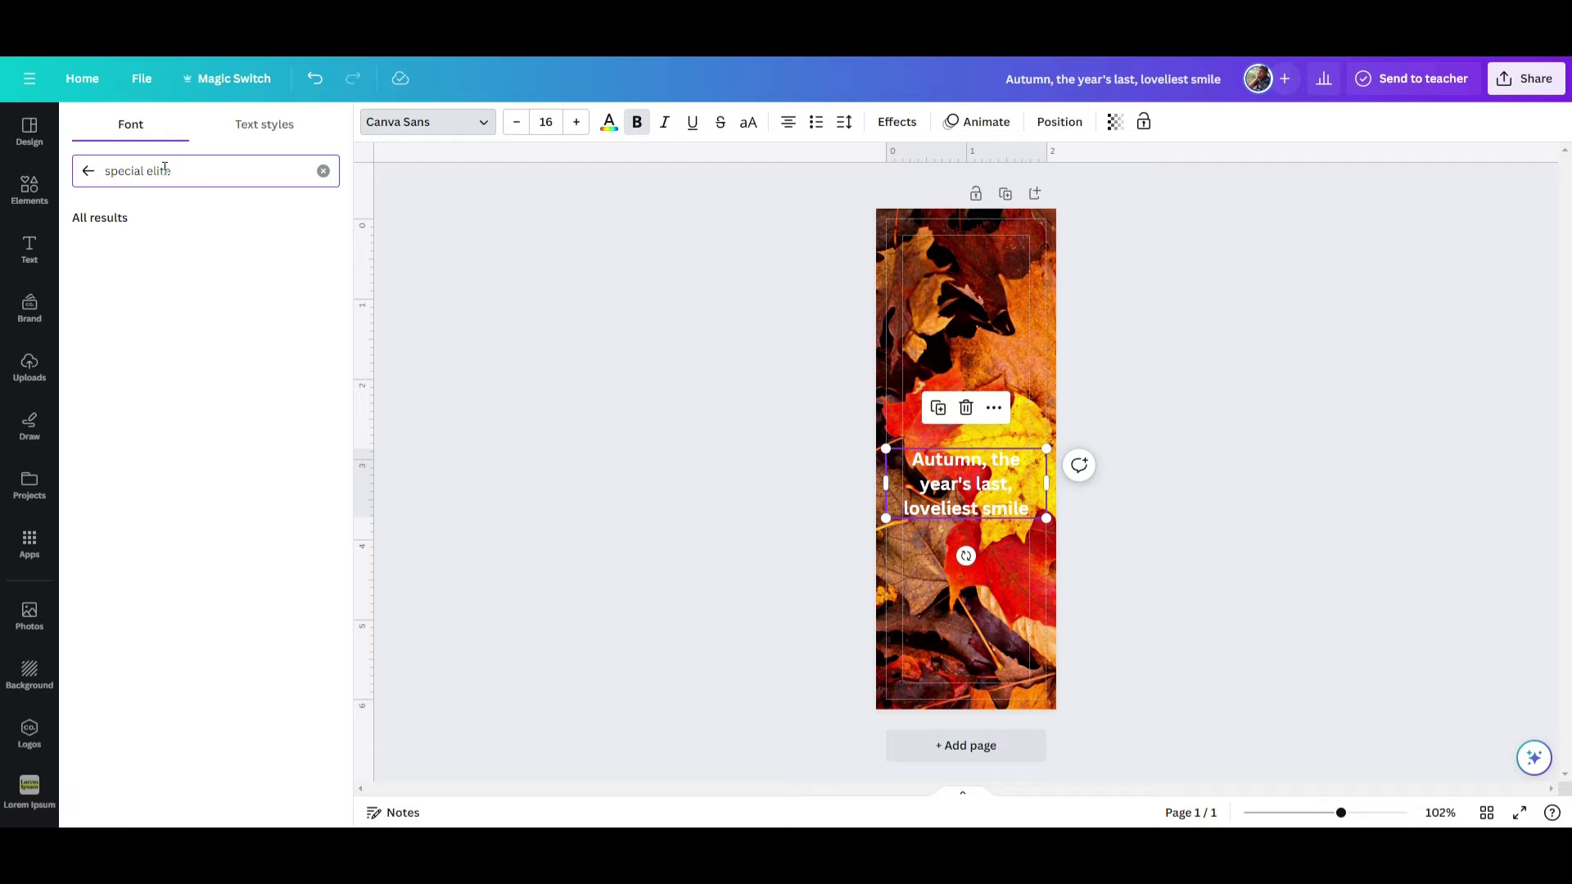
click(155, 250)
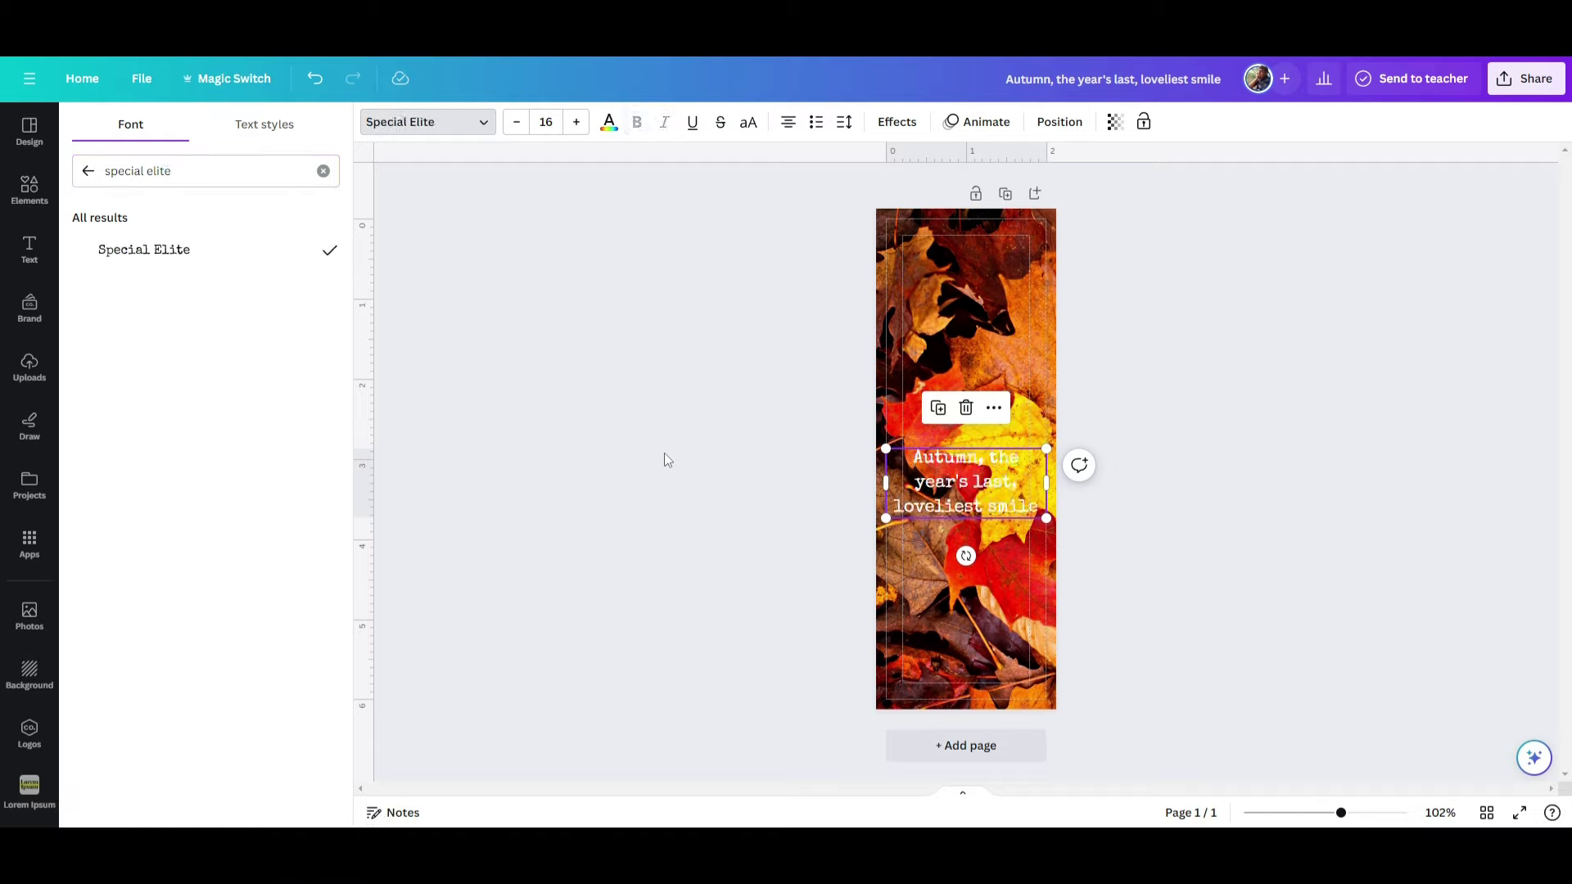
- Reduce the heading's line spacing to 1.01 and enlarge its font size to 25
click(575, 123)
click(575, 122)
click(575, 123)
click(575, 123)
click(576, 123)
click(575, 123)
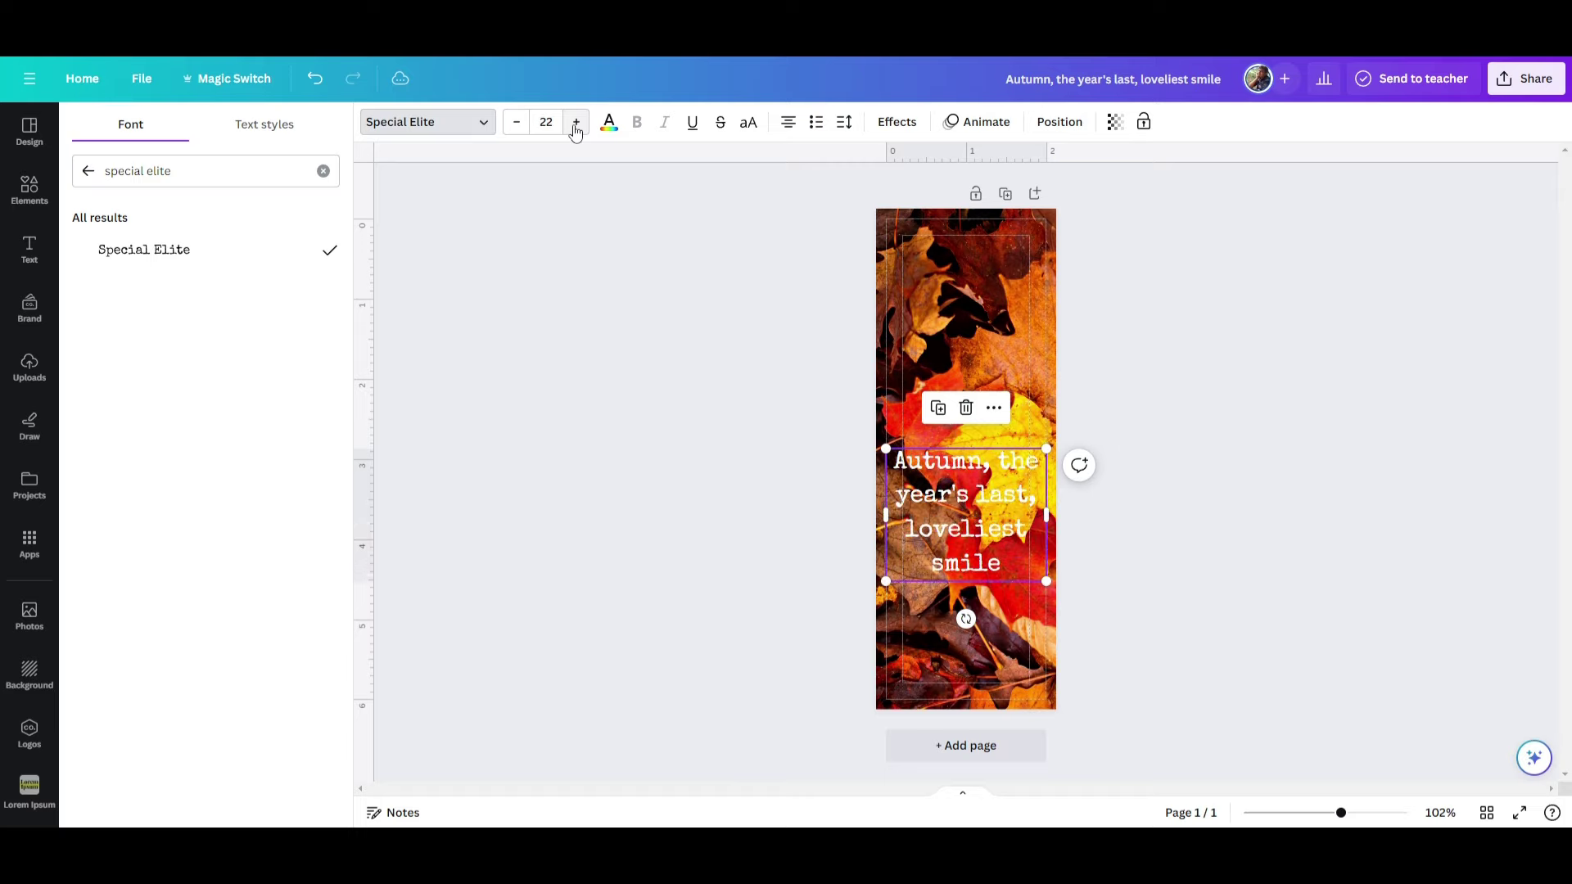
click(575, 123)
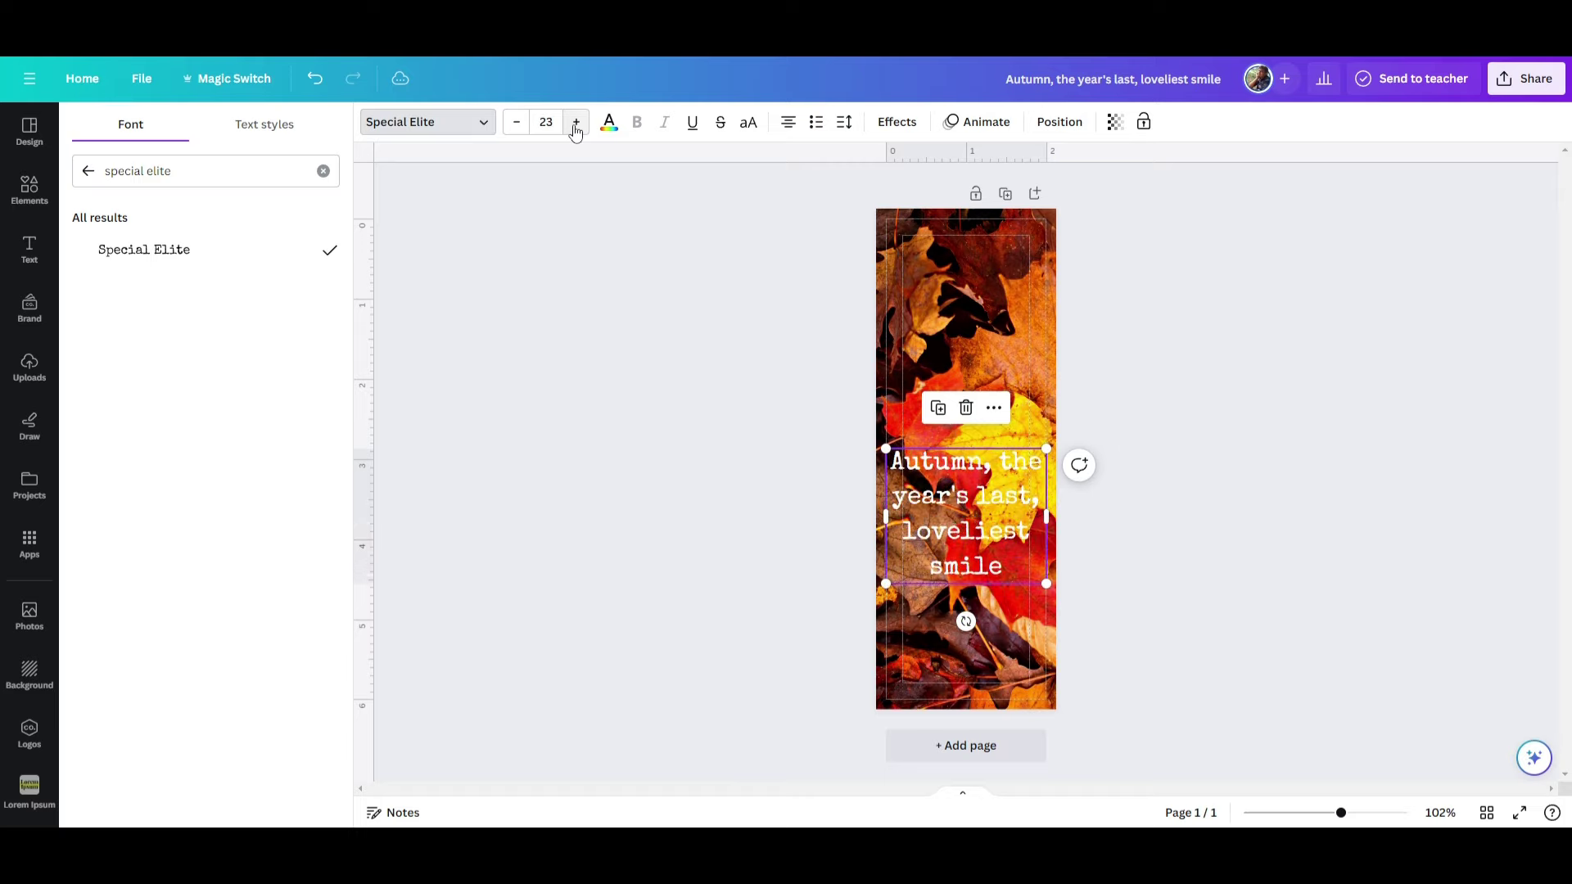
click(844, 122)
drag(931, 235, 895, 236)
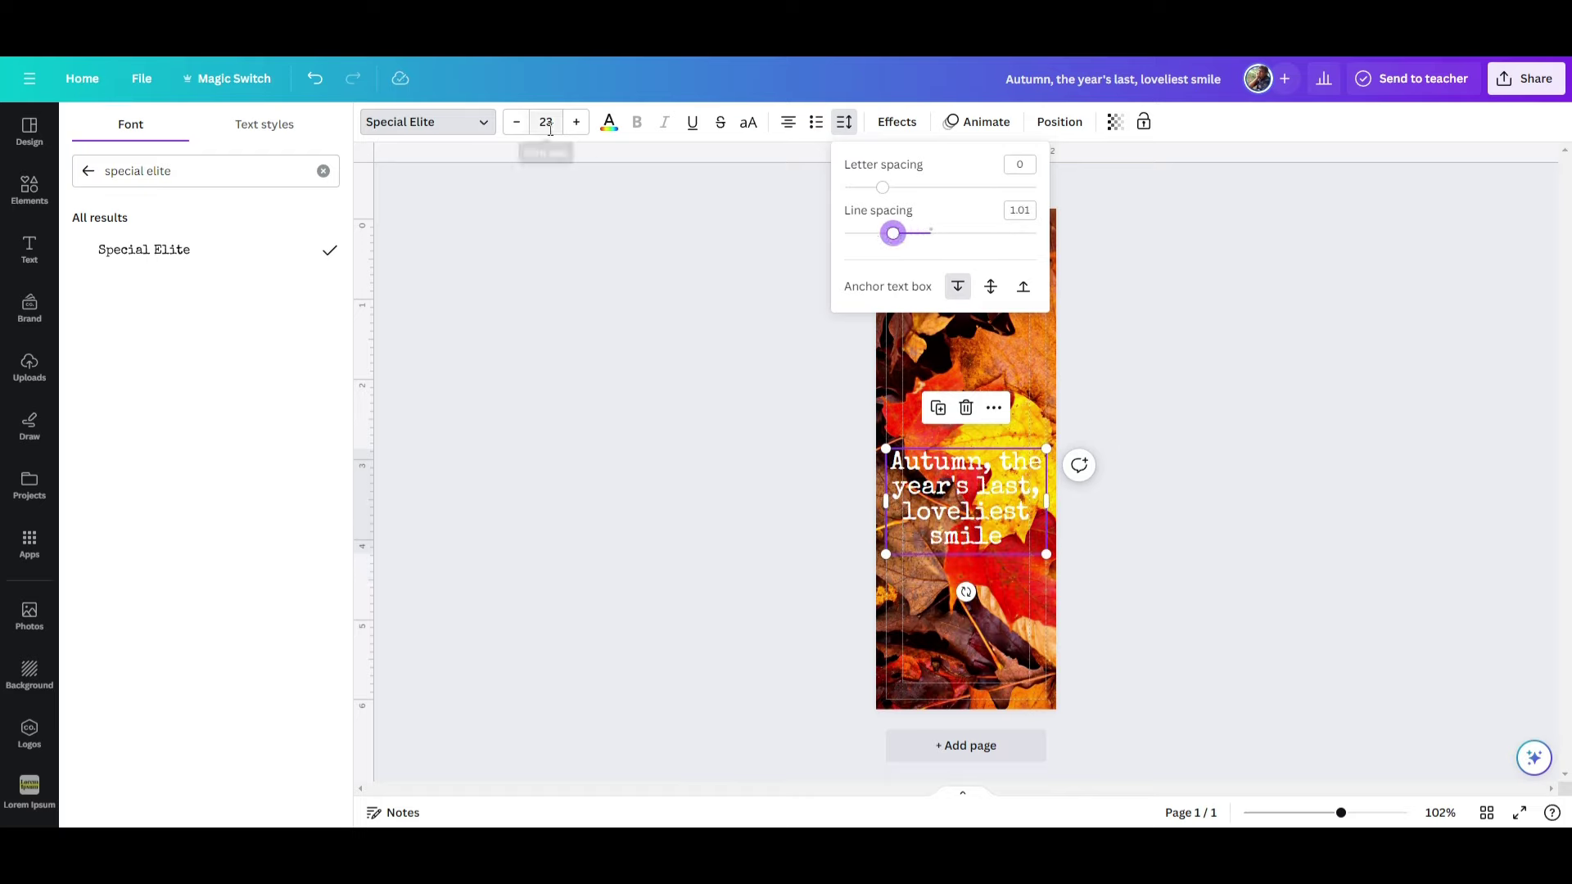
click(576, 122)
click(577, 122)
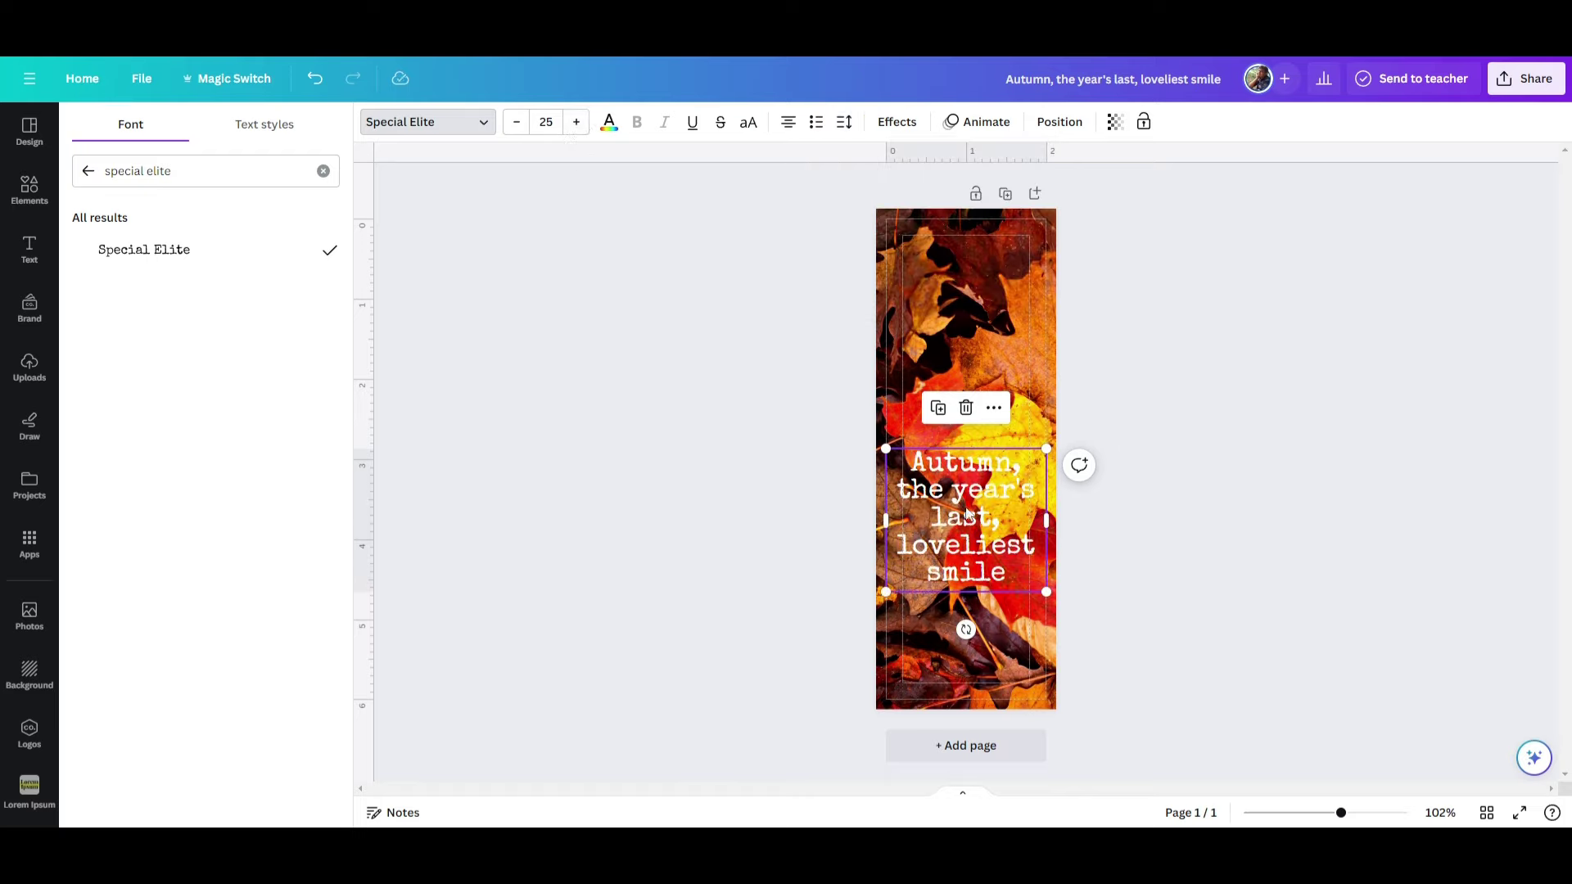
- Align the heading to the vertical middle of the maple leaves bookmark
click(1059, 122)
click(123, 304)
click(626, 430)
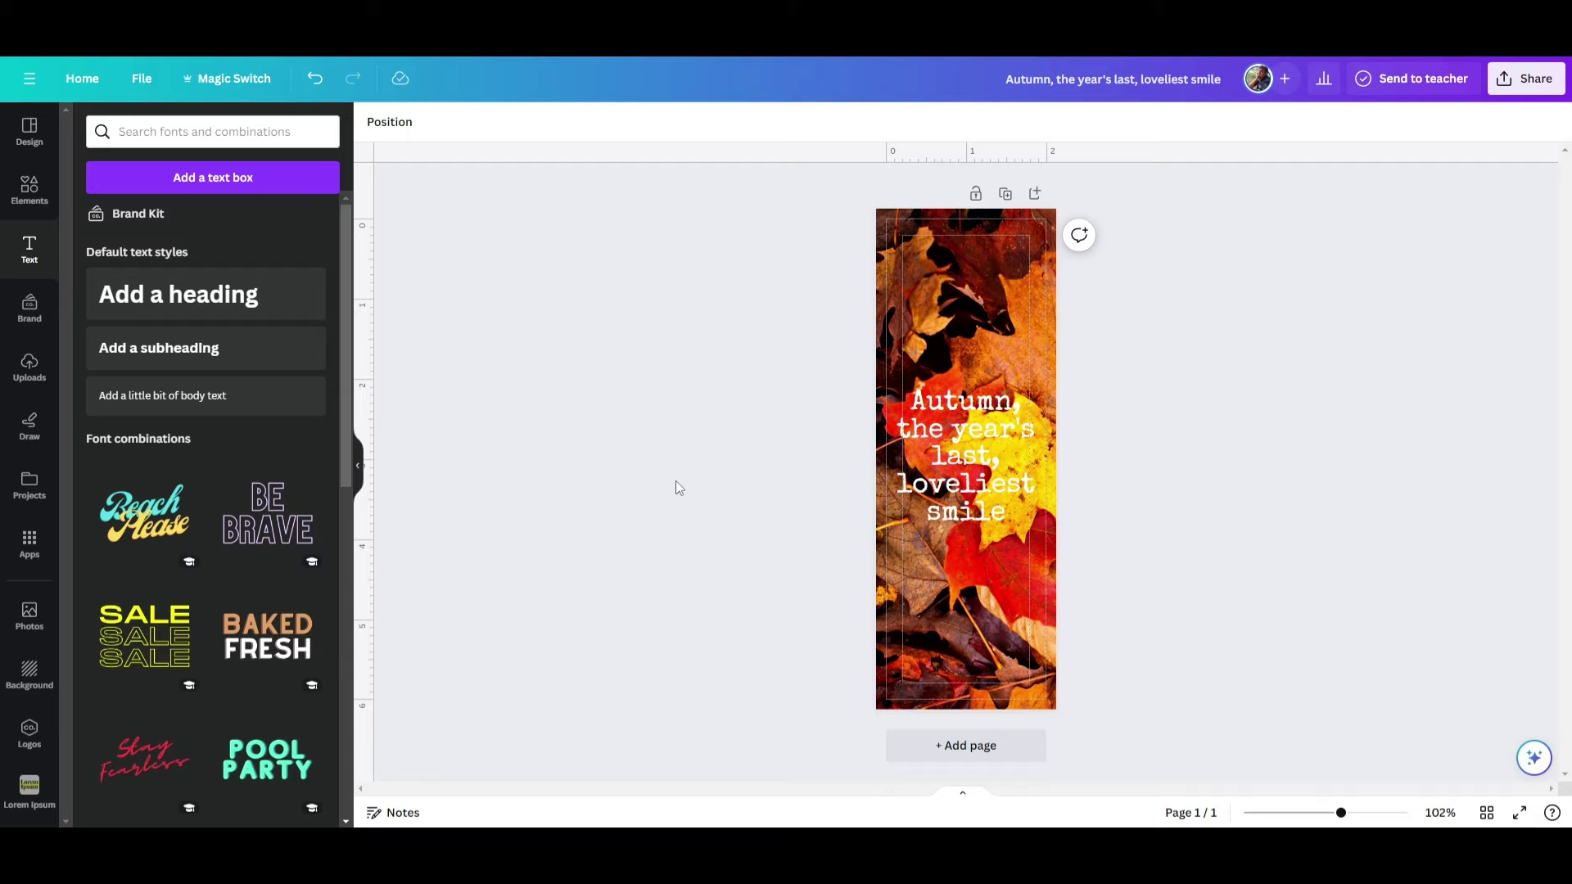
- Add a second page and set the brown fallen-leaves photo from the fall results as its background
click(966, 745)
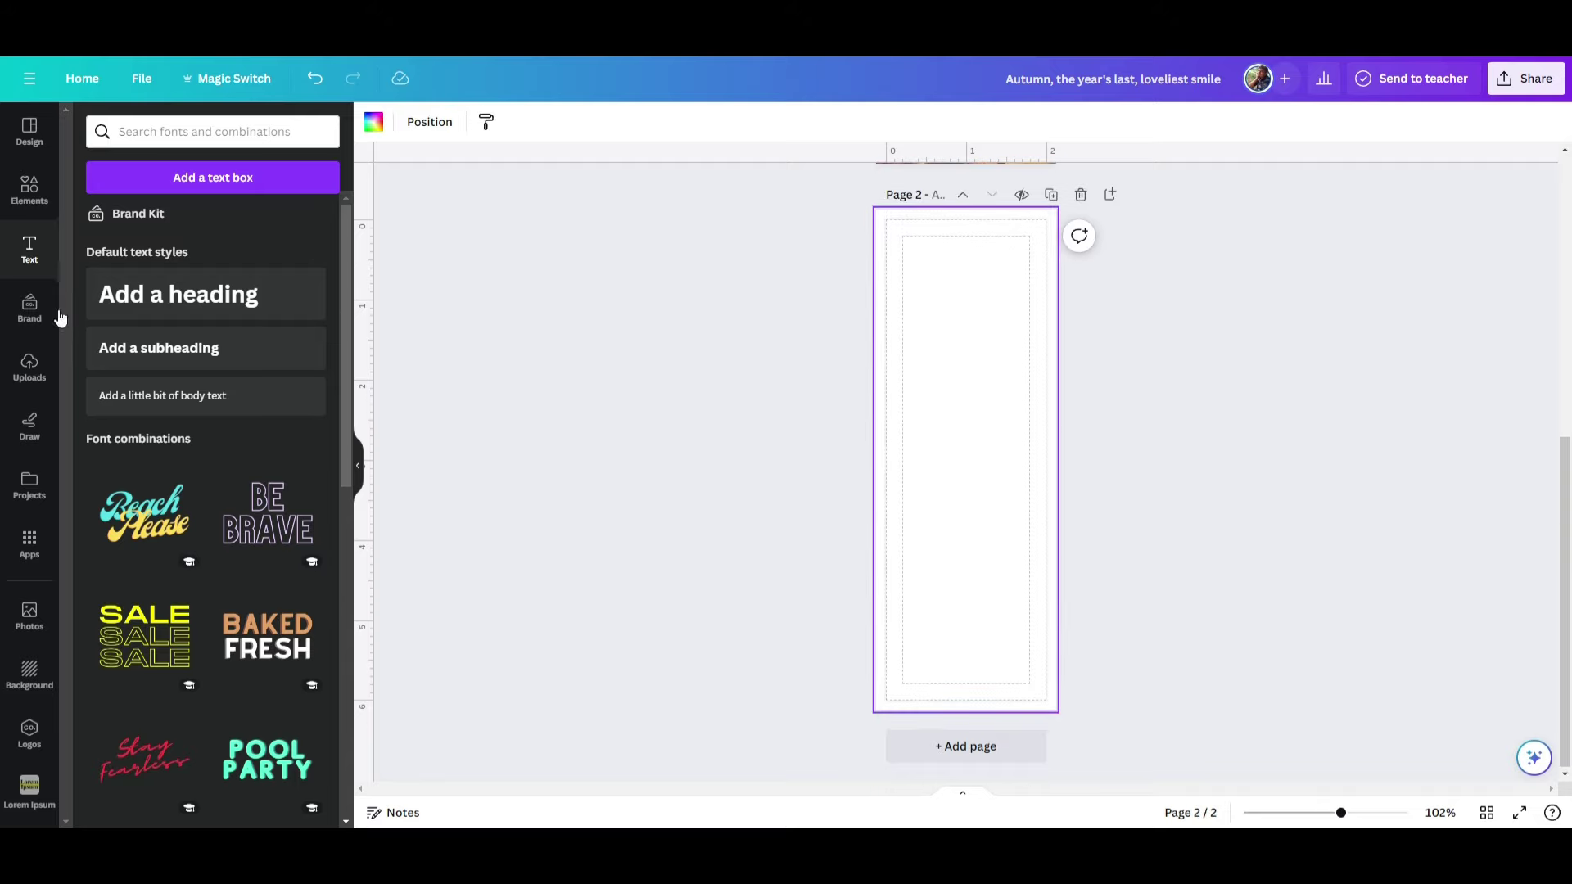
click(30, 616)
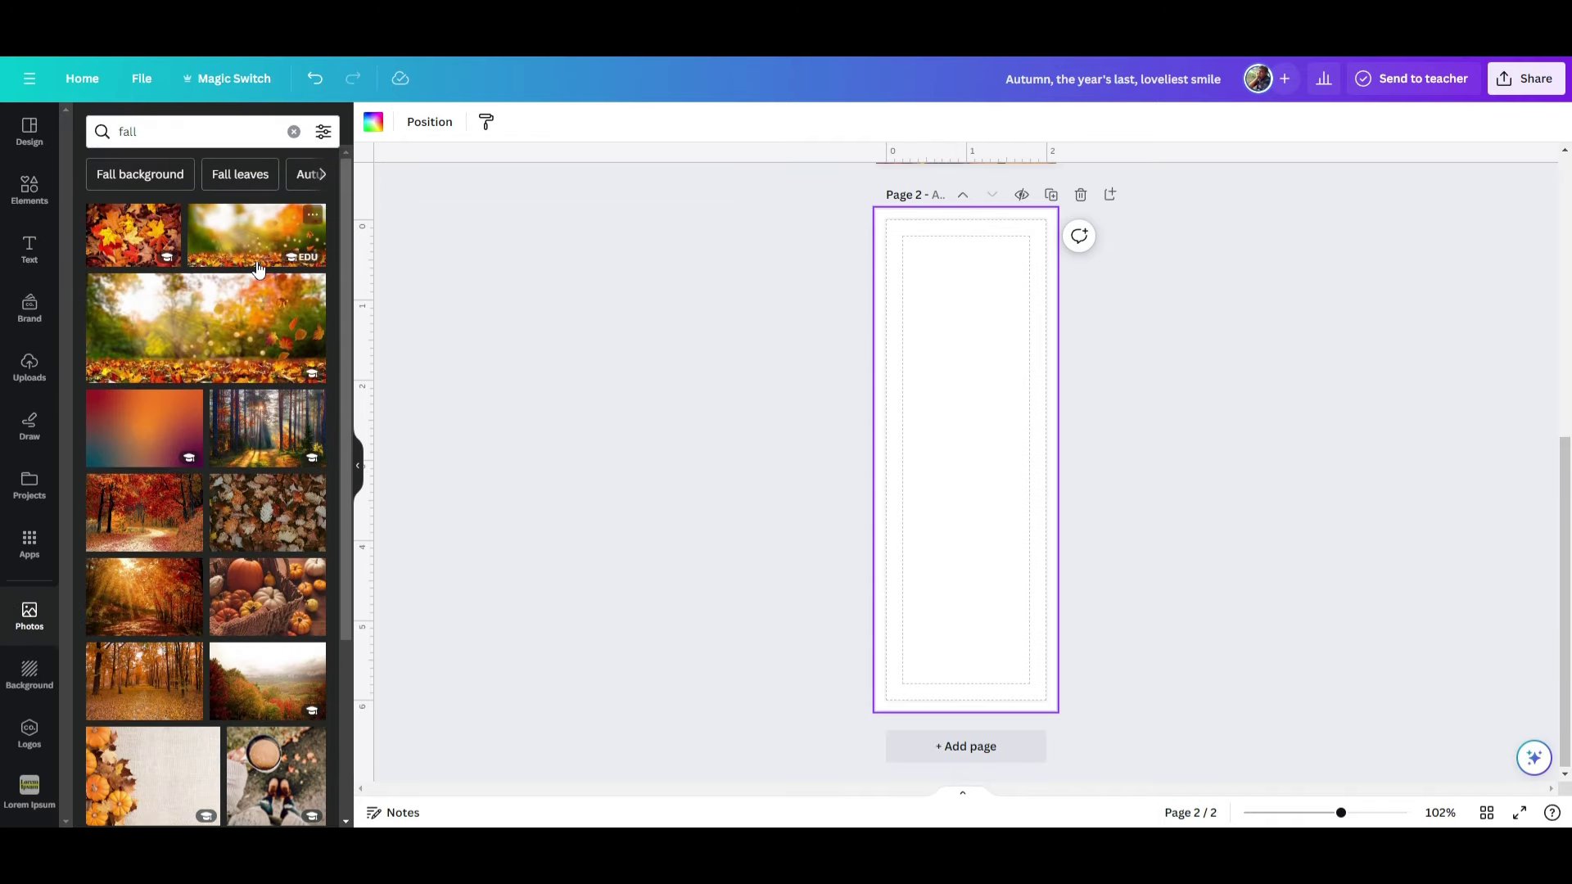
scroll(107, 475, down, 2)
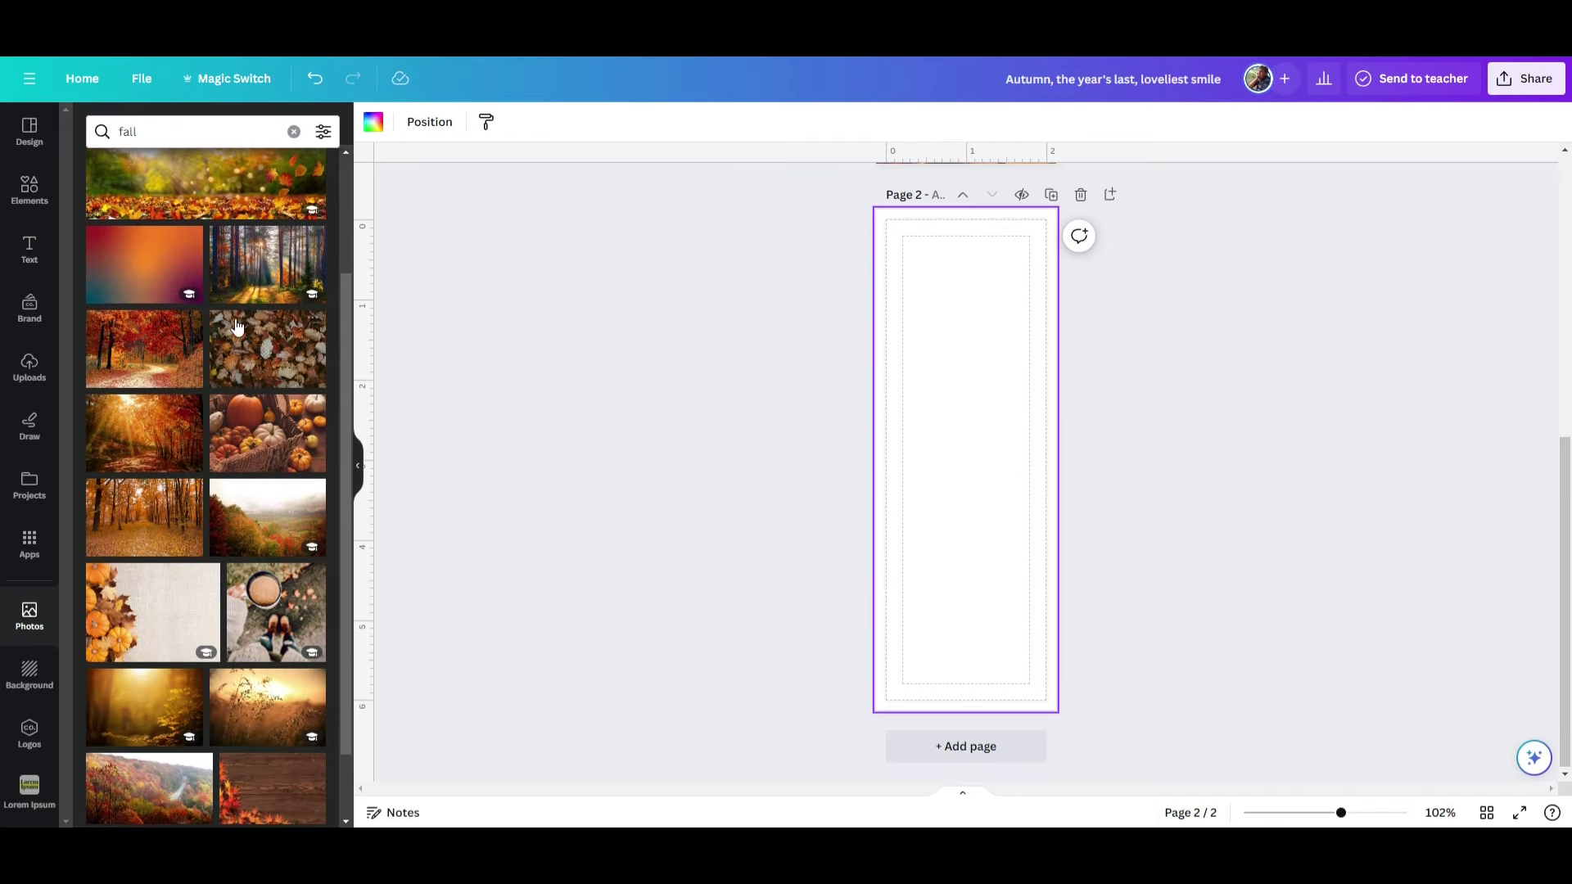
click(257, 361)
right_click(966, 468)
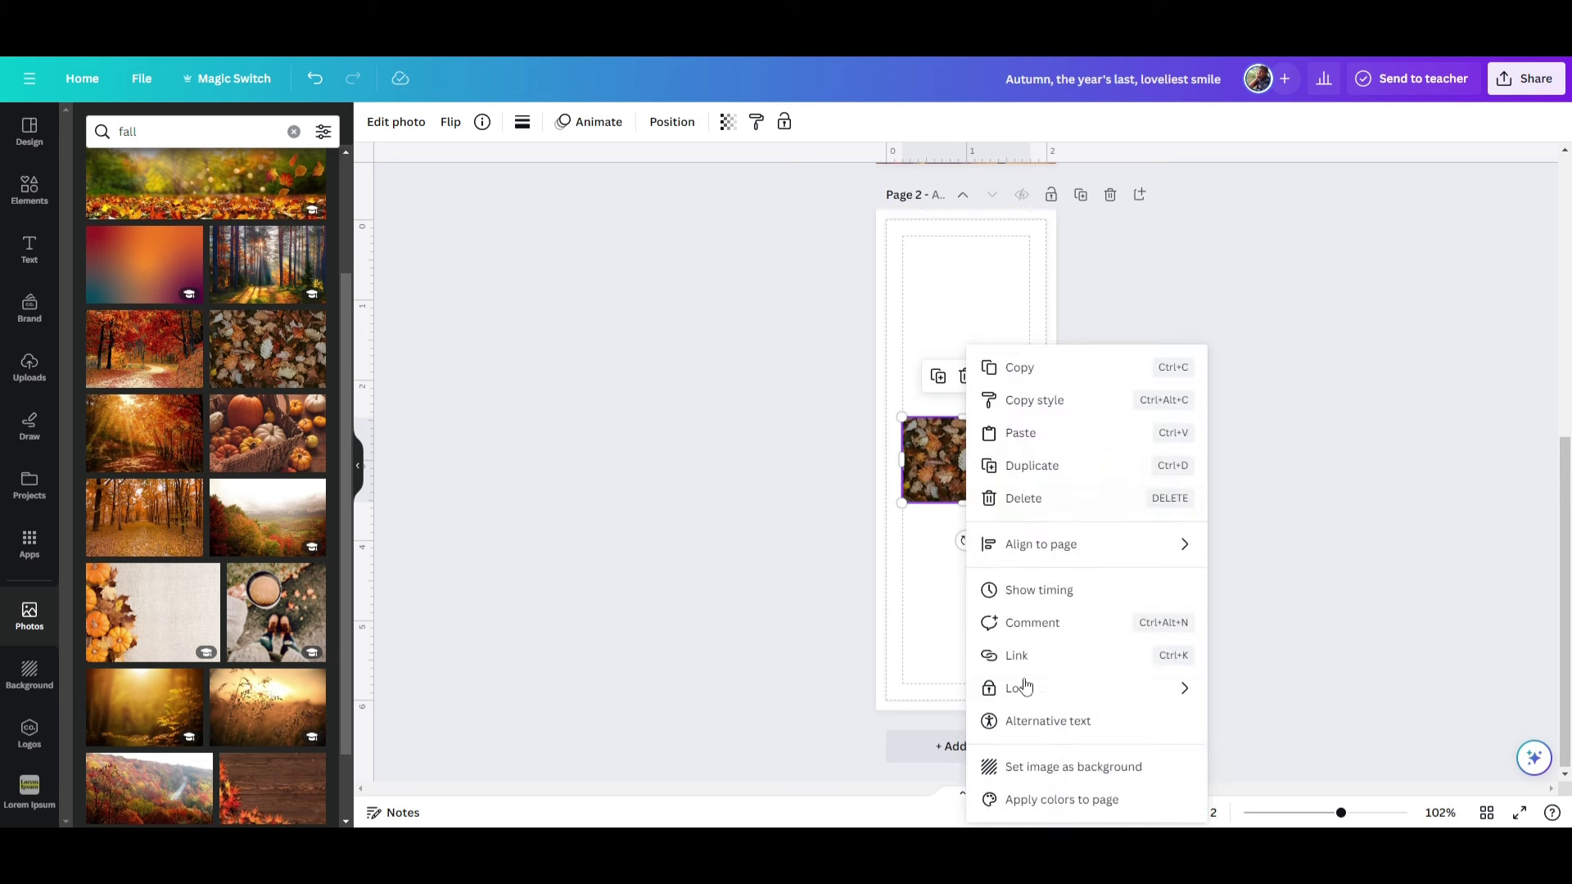
click(1046, 768)
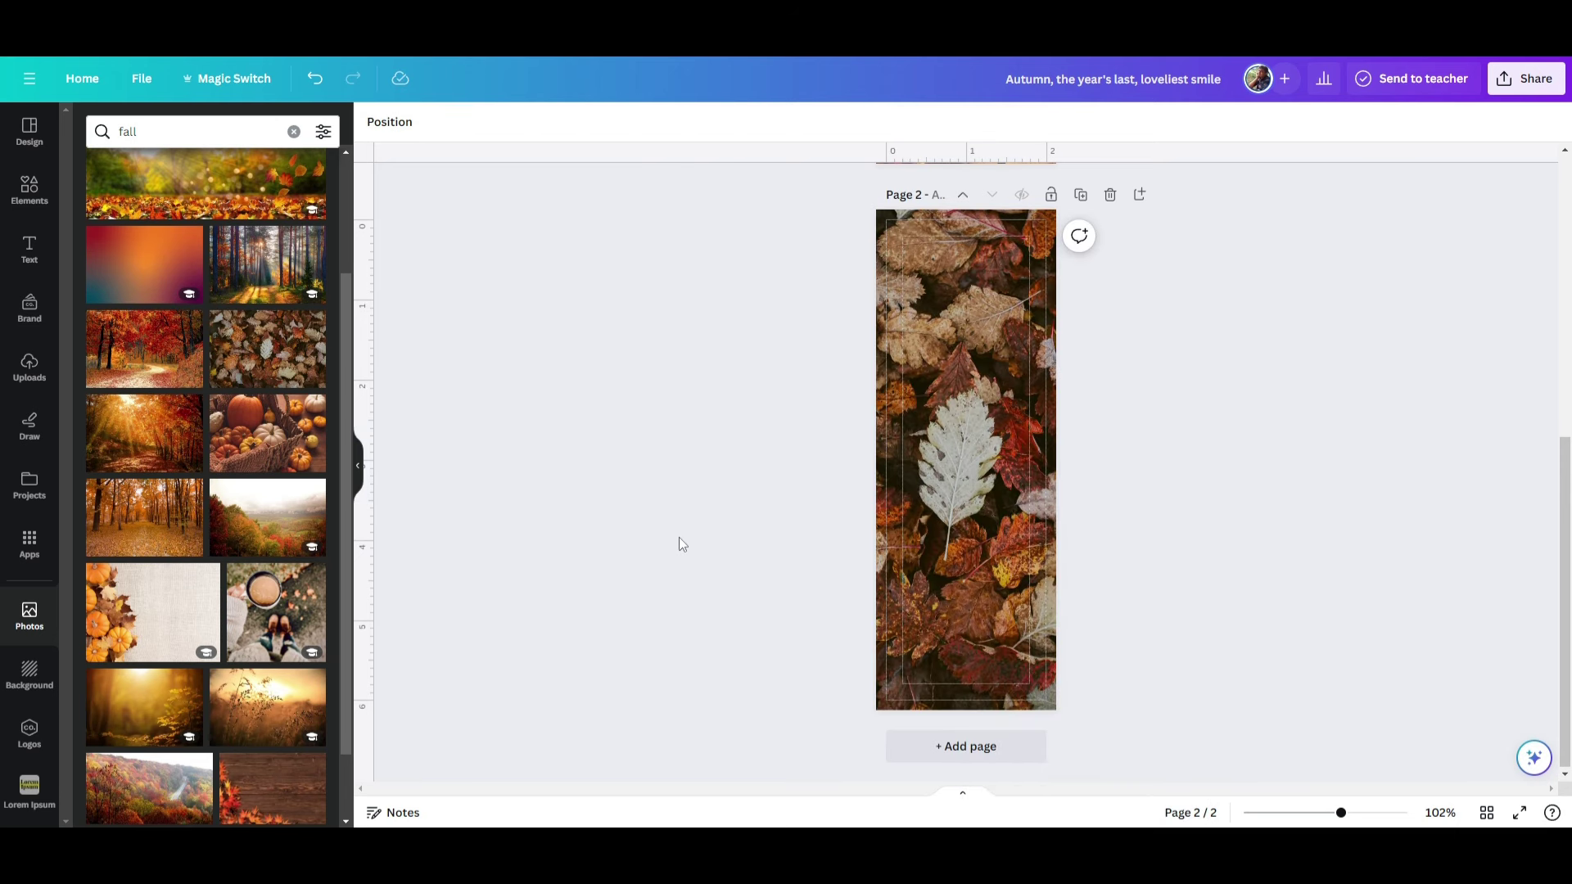
- Shift the fallen-leaves background within its crop to the right so the orange leaves from the photo's left part fill page 2
click(943, 562)
double_click(966, 573)
drag(966, 573, 1142, 574)
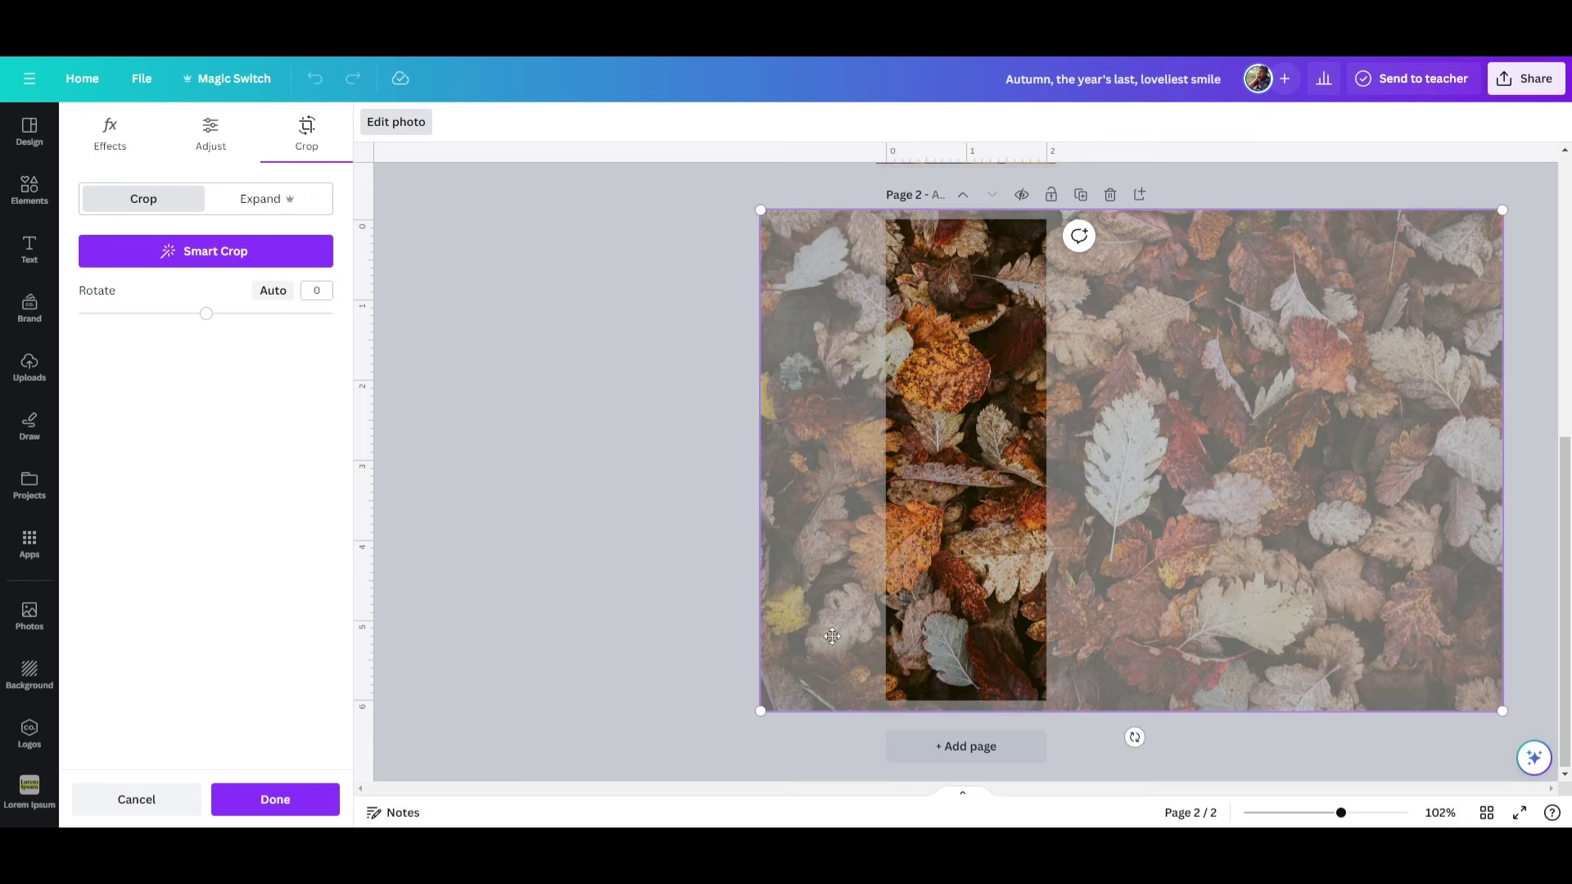
click(293, 800)
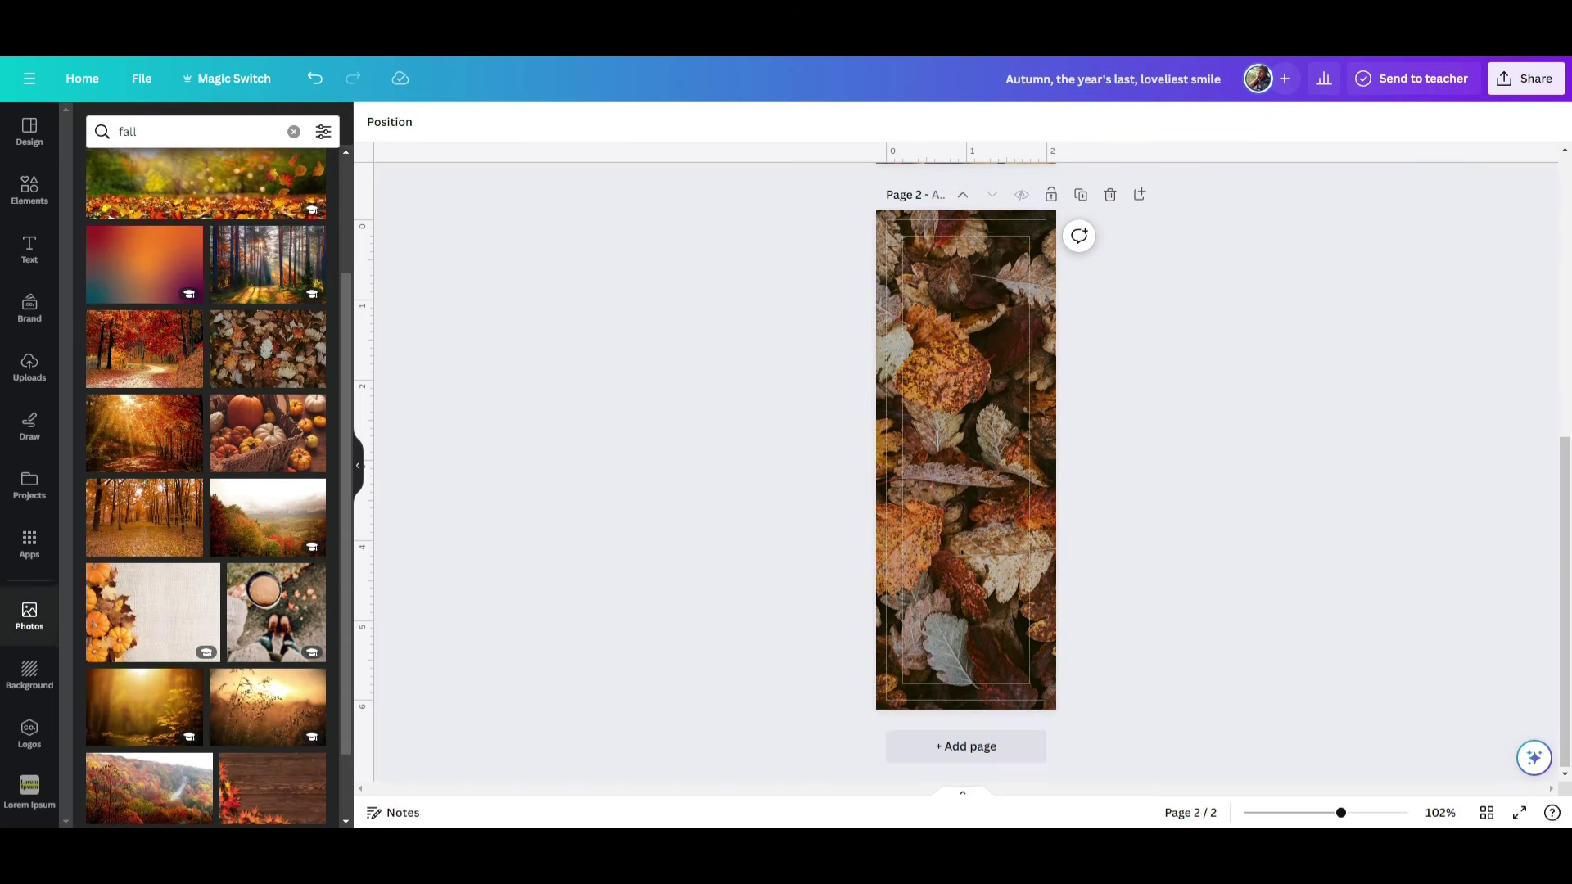
- Copy "Autumn shows us how beautiful it is to let things go" from ChatGPT into a new heading on page 2 in Canva
key(alt+Tab)
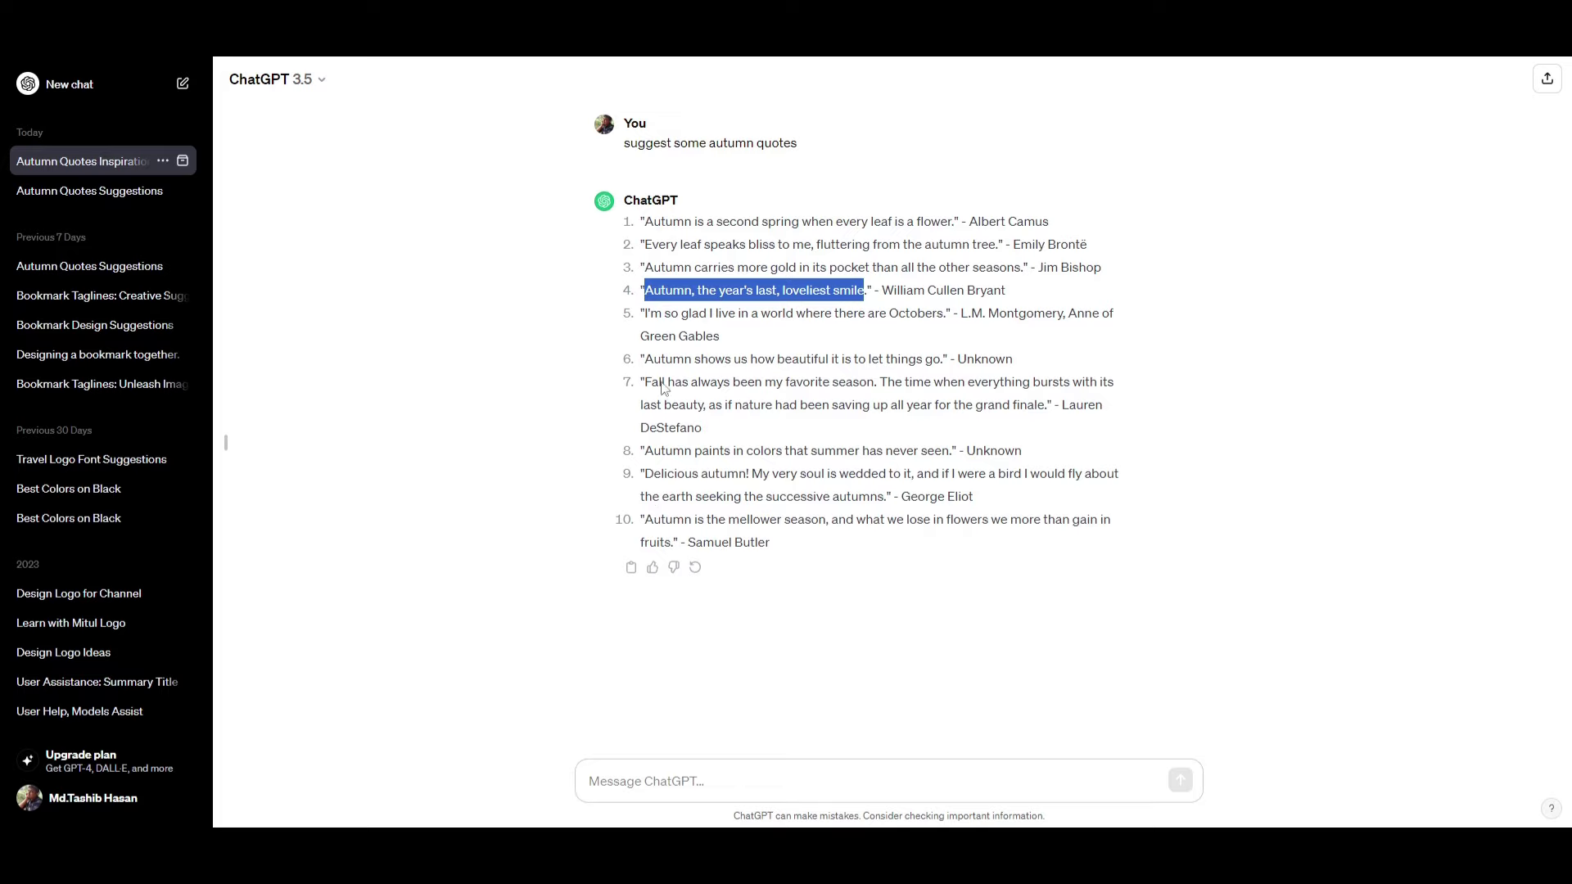
drag(649, 360, 925, 360)
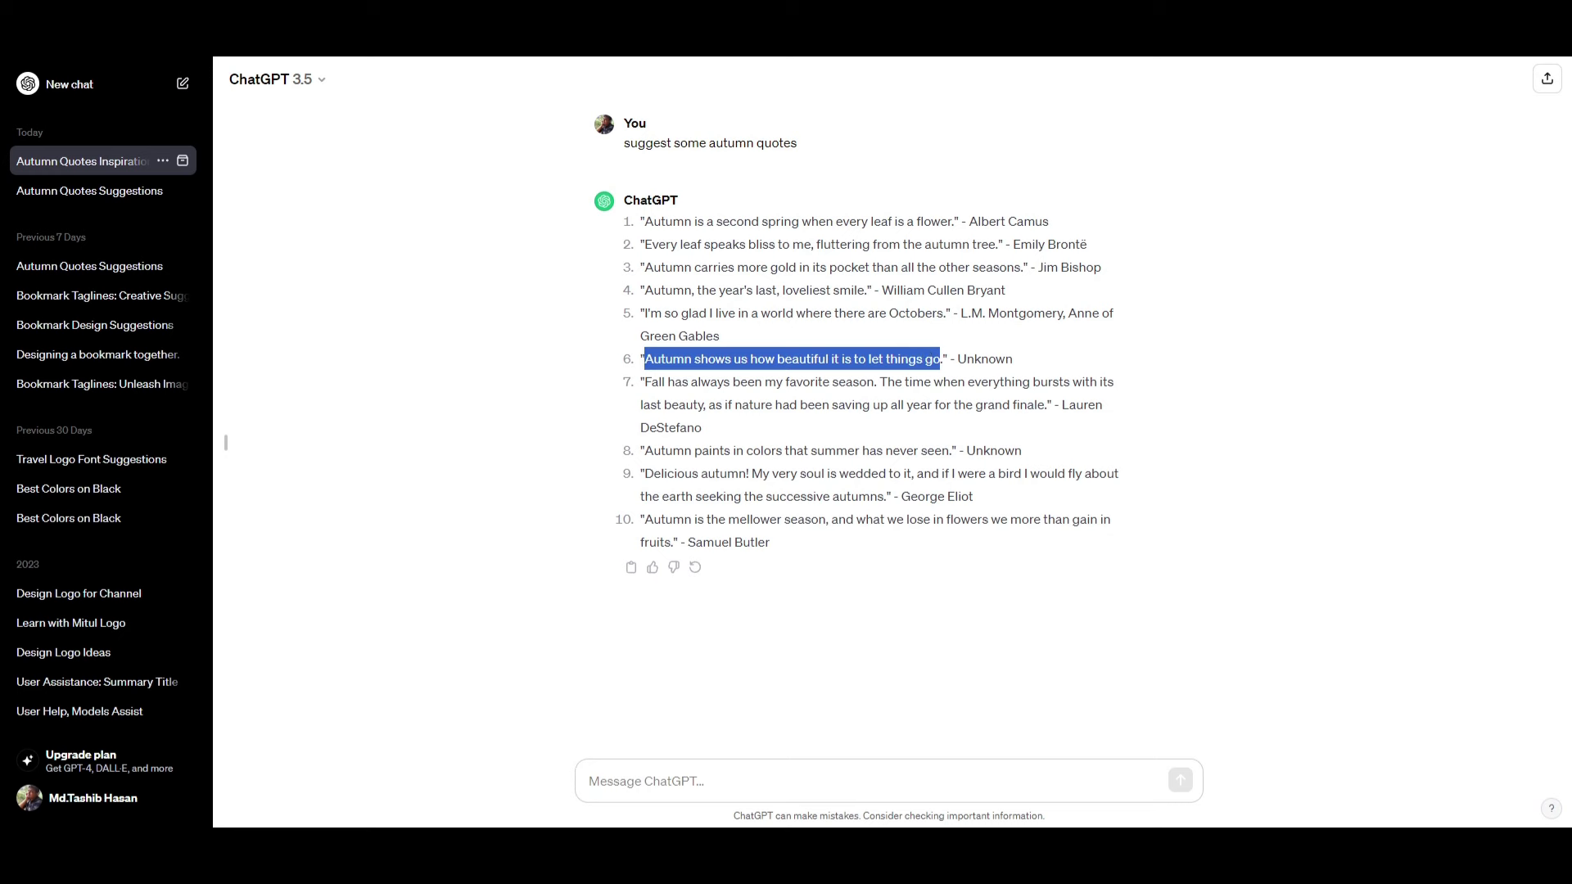
key(alt+Tab)
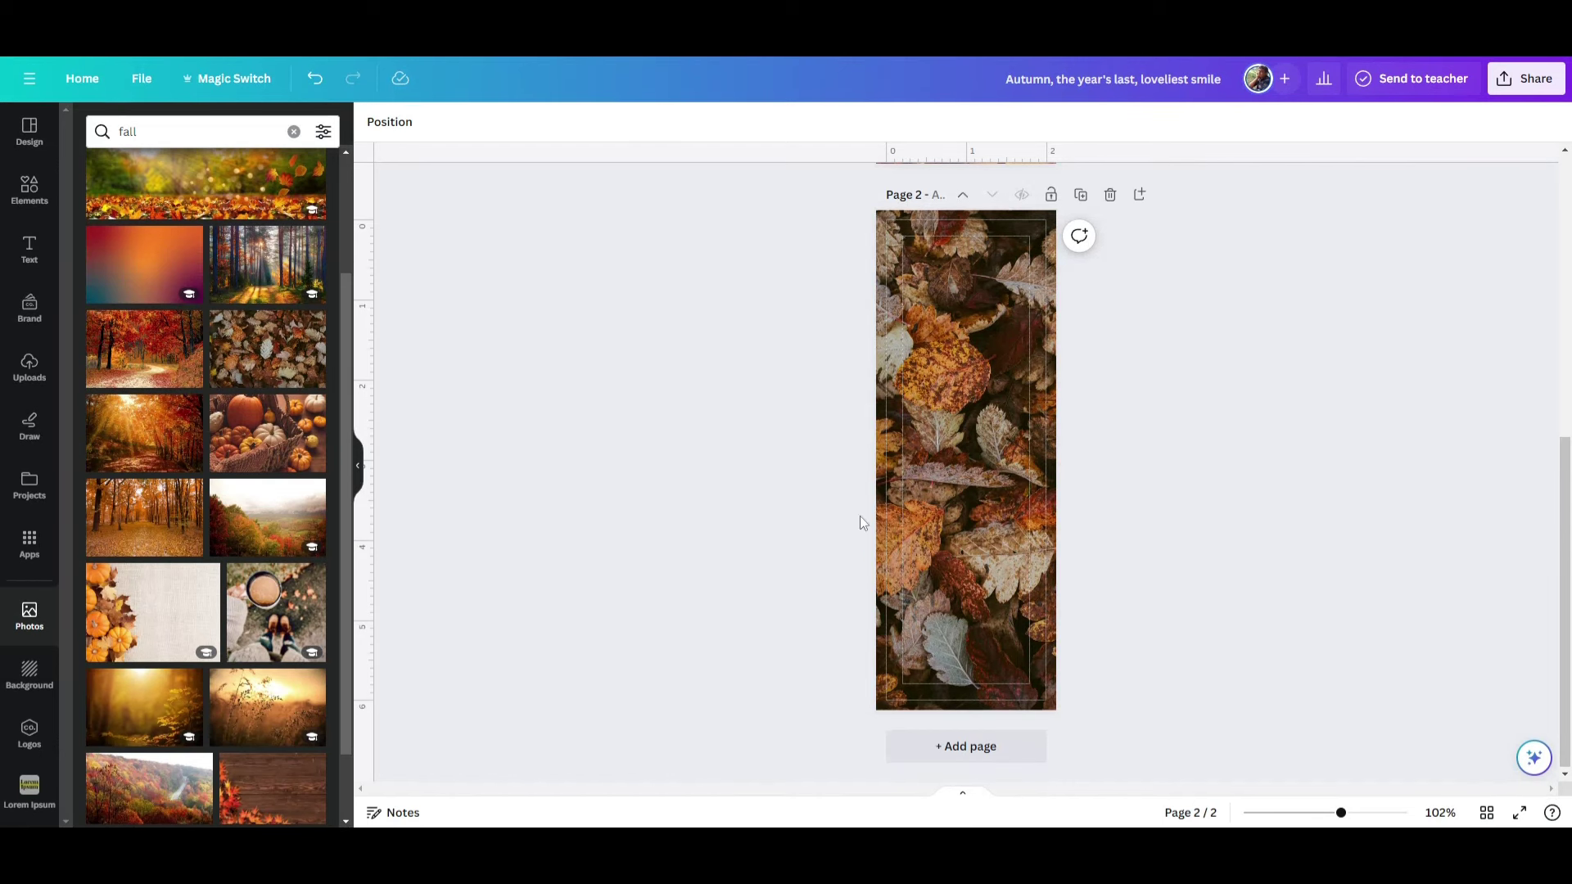
click(28, 249)
click(119, 295)
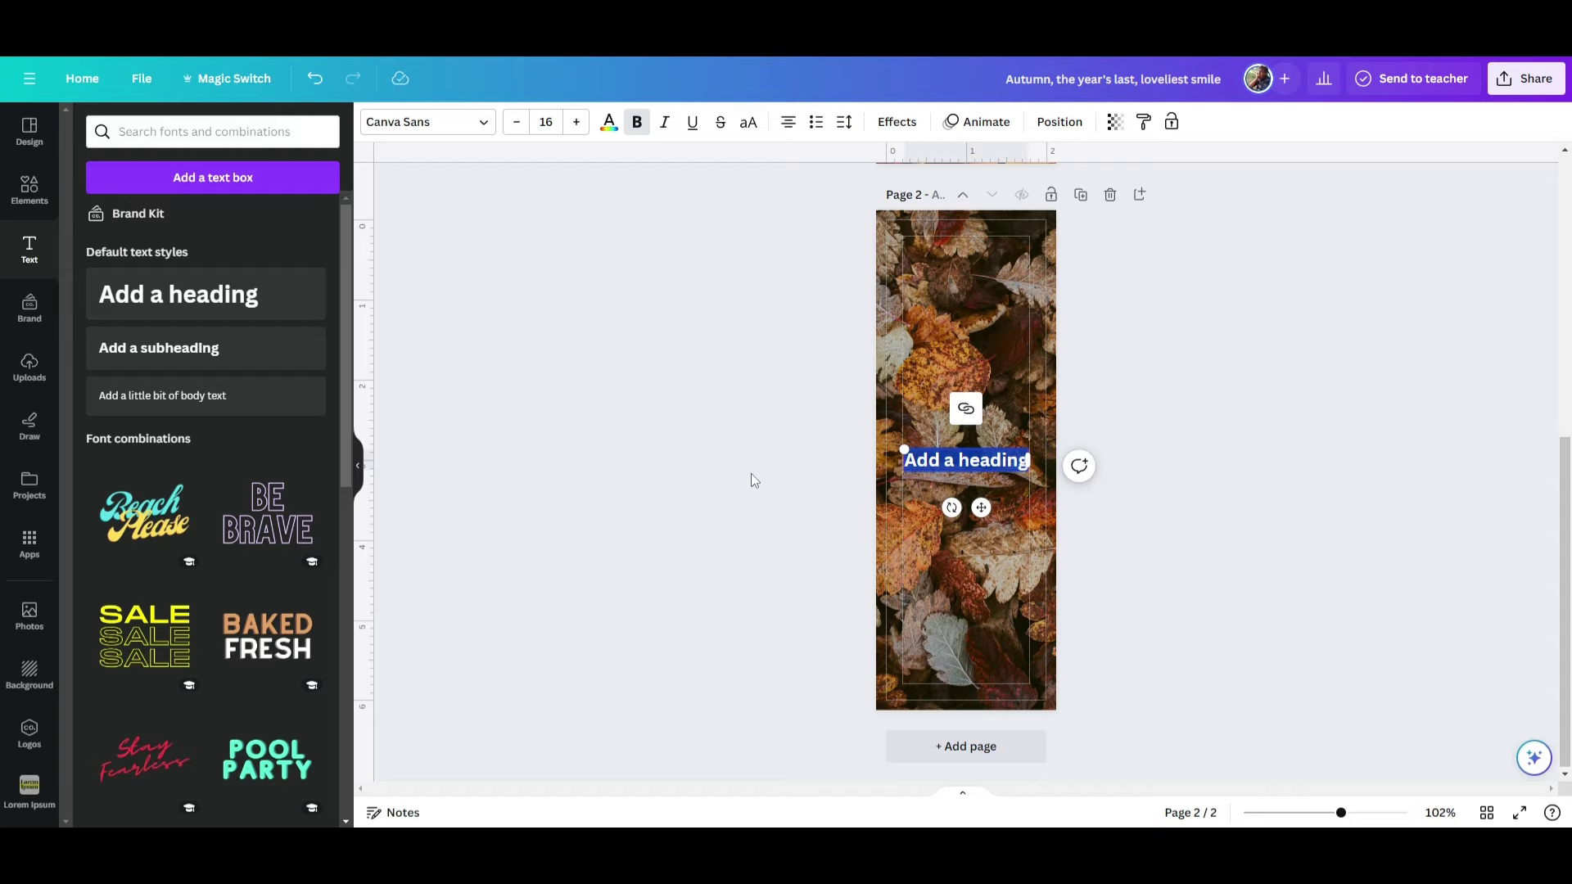
text(Autumn shows us how beautiful it is to let things go)
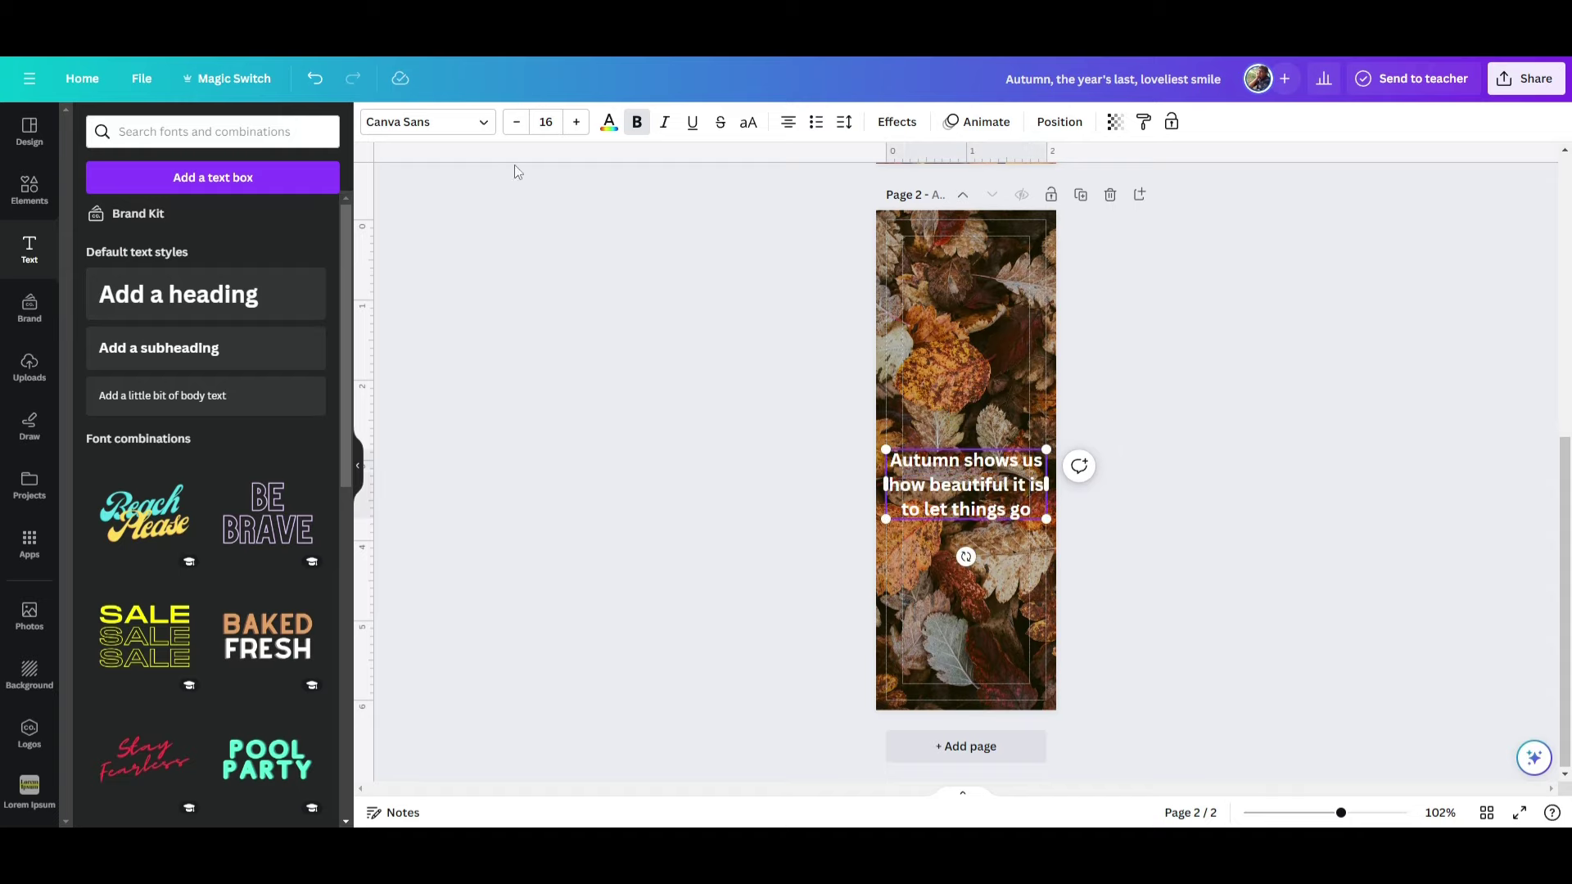
- Apply the Special Elite font to the page 2 quote and set its font size to 25
click(484, 124)
text(special elite)
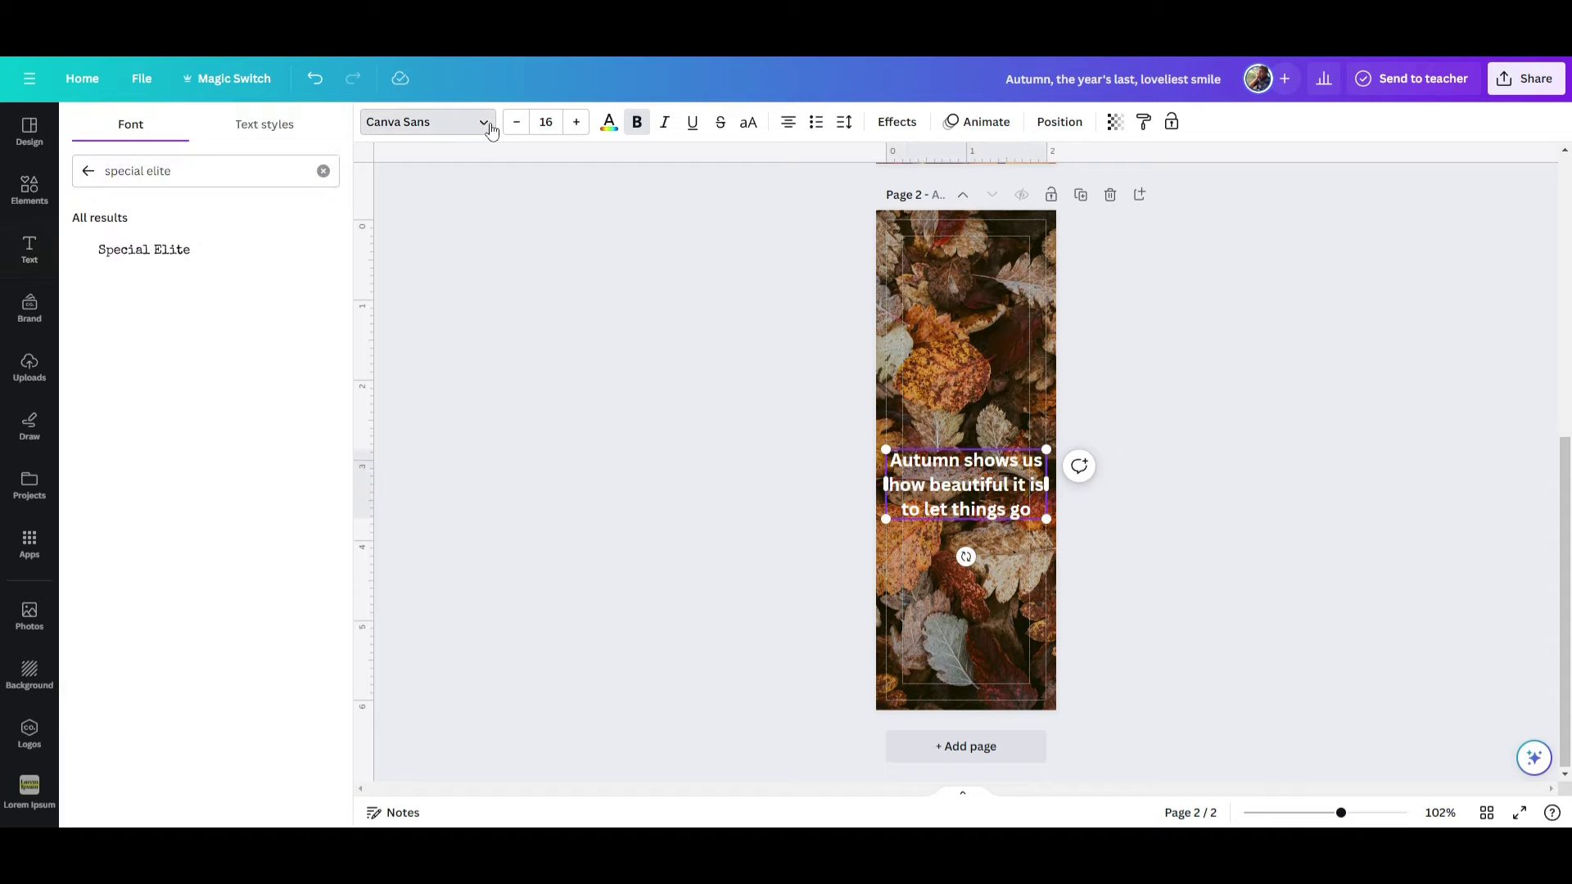
click(168, 249)
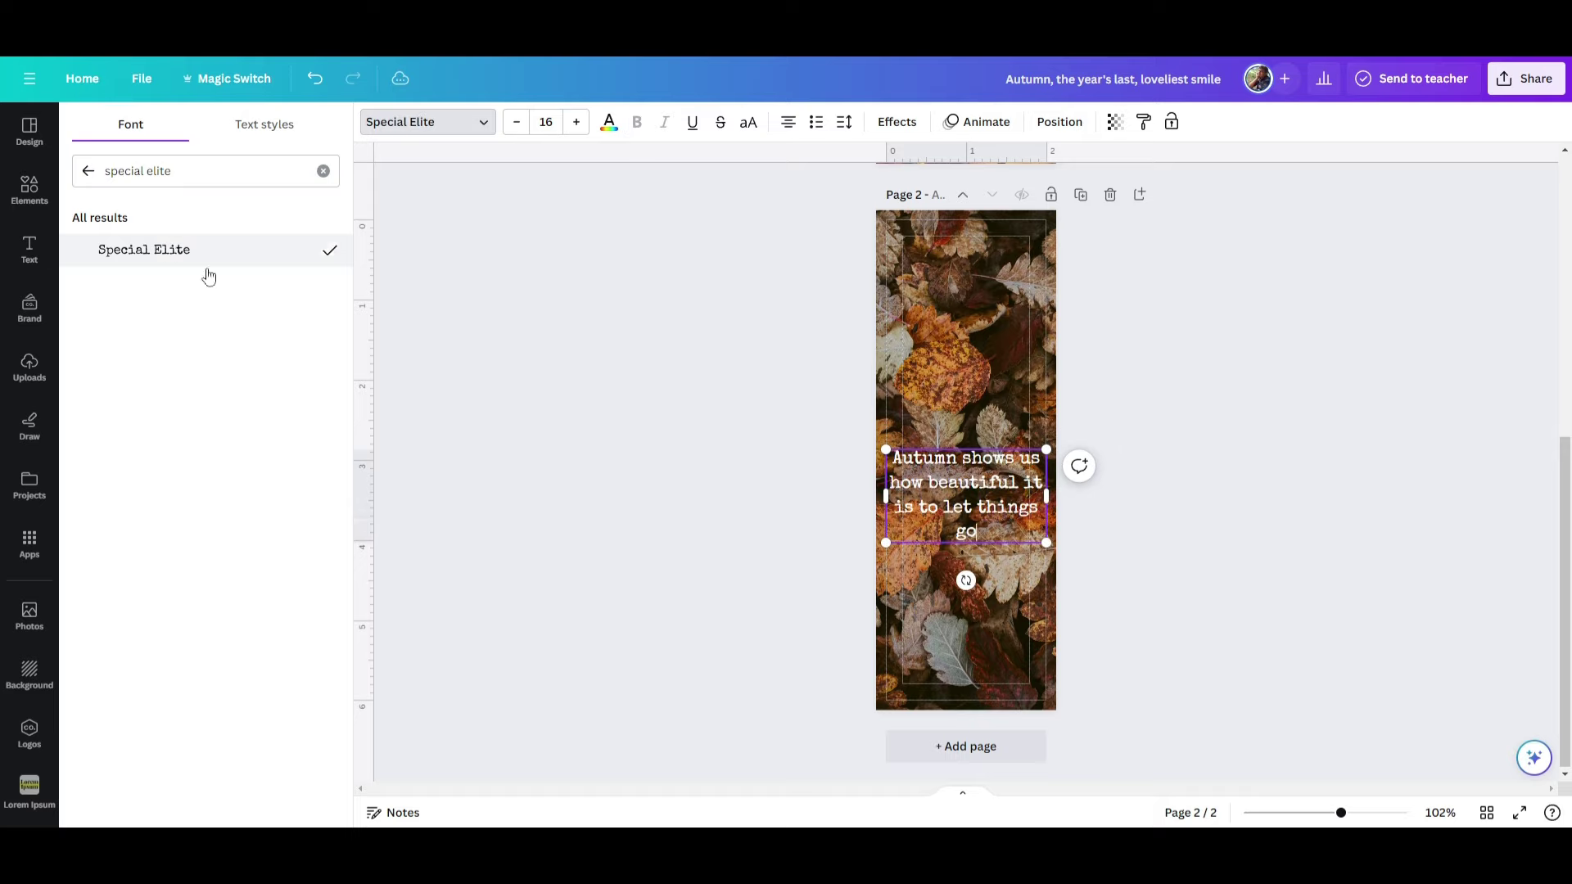
click(554, 128)
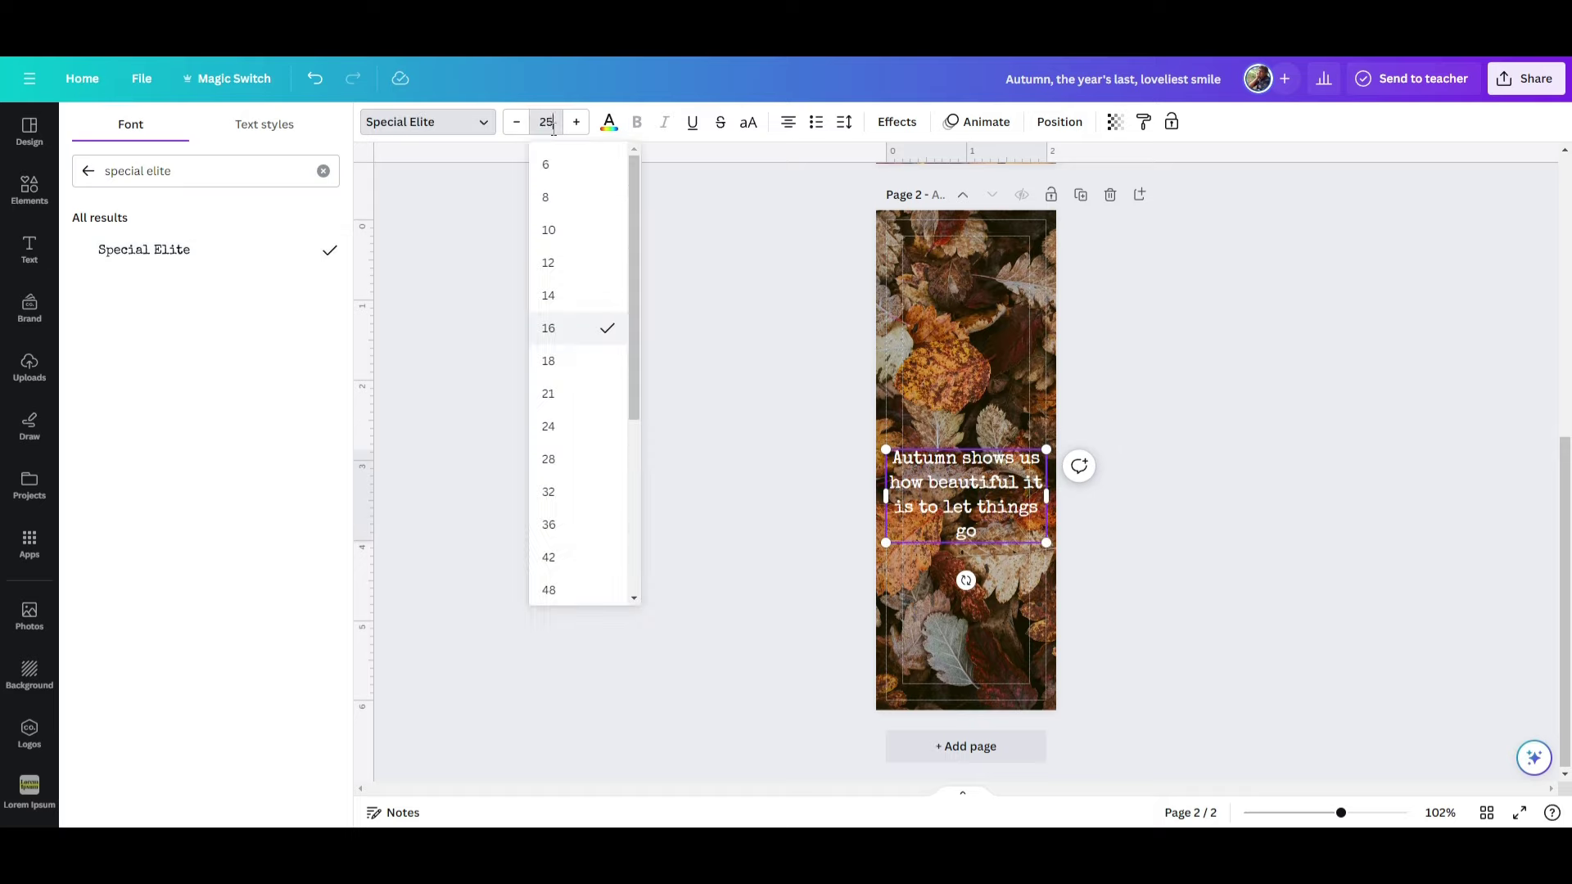
text(25)
key(Return)
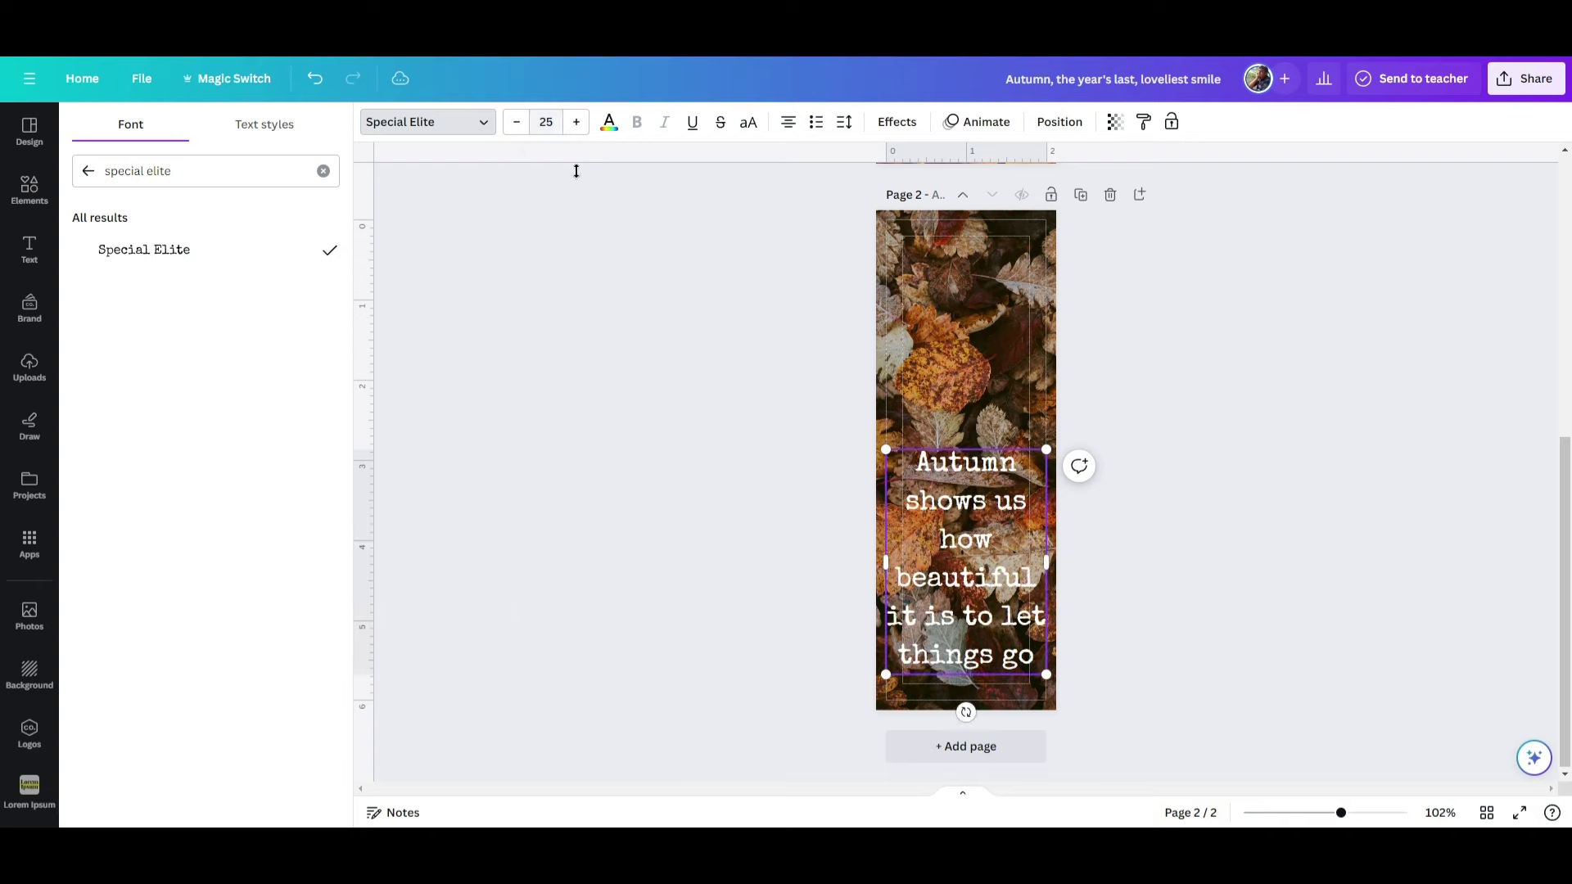
- Tighten the page 2 quote's letter spacing to -81 and its line spacing to 1.03
click(841, 125)
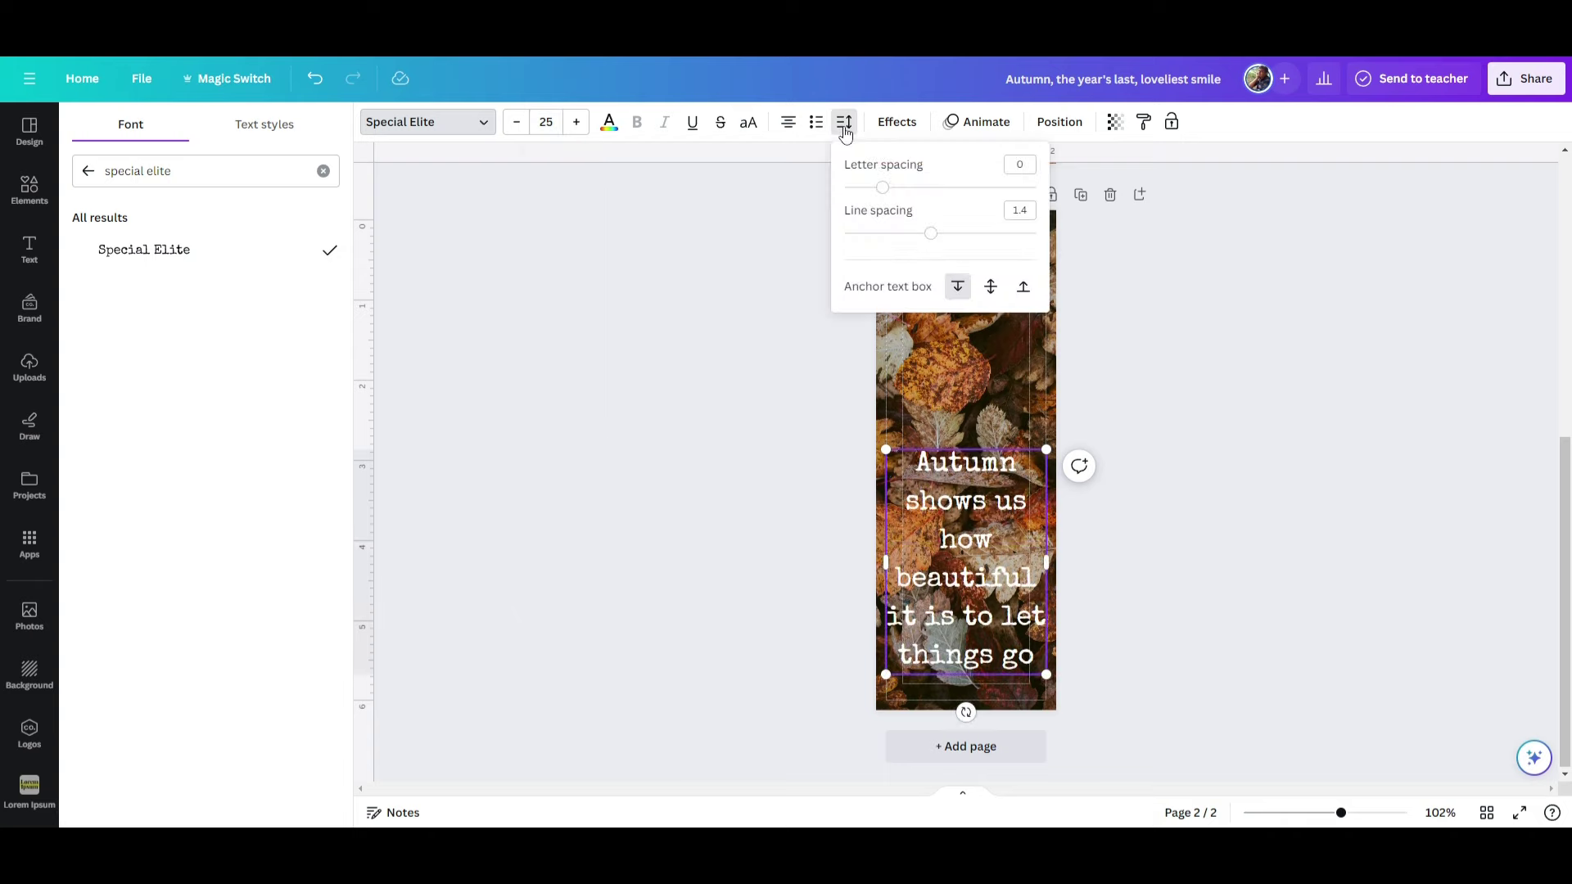
drag(881, 194, 903, 235)
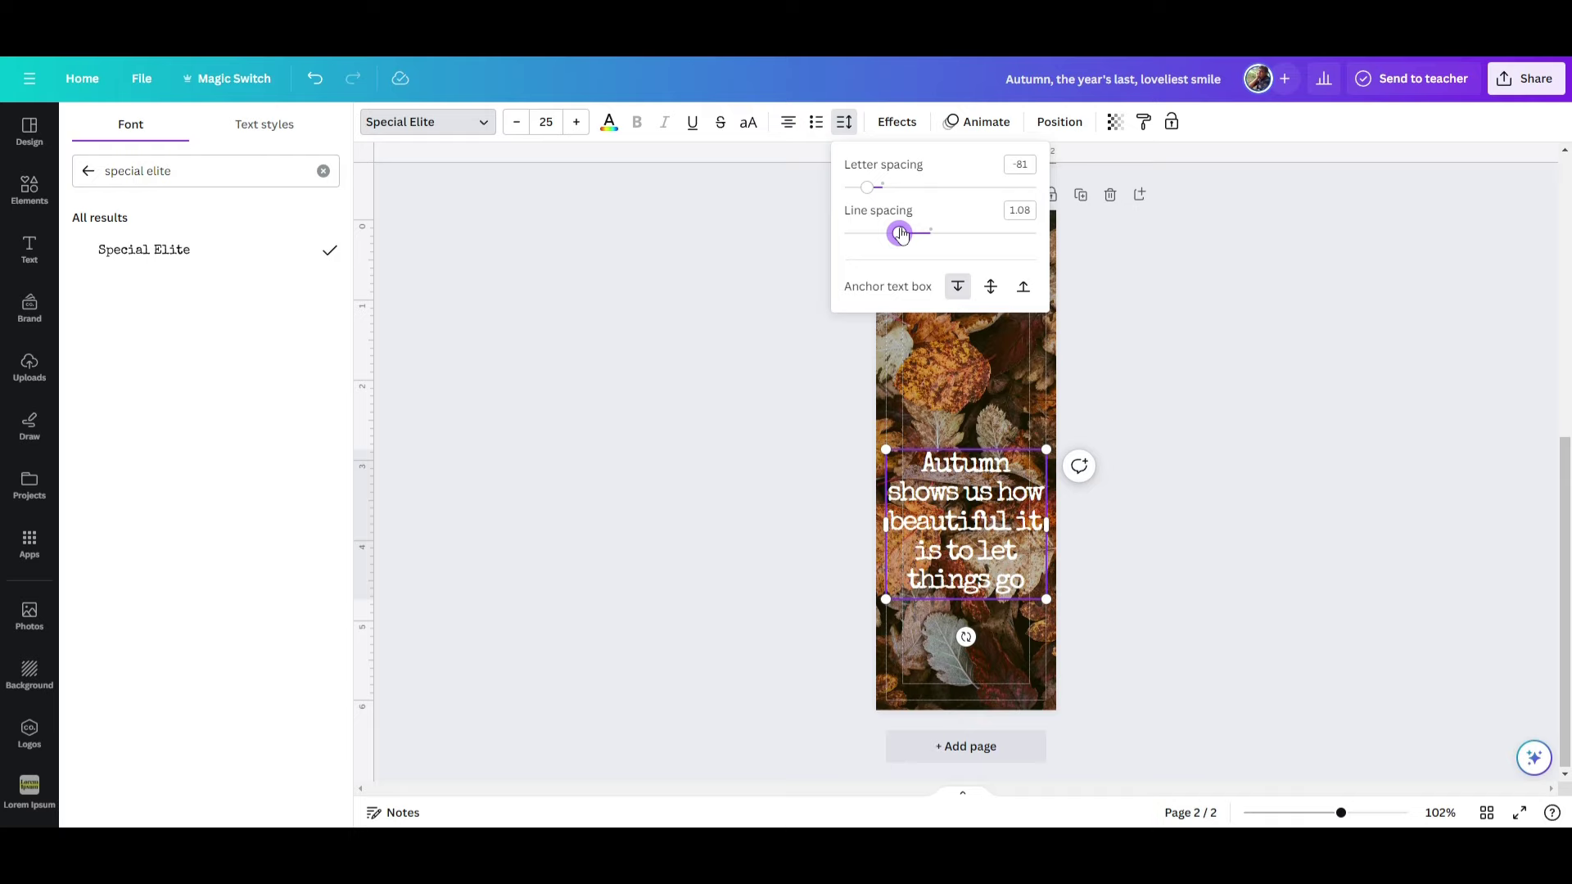
drag(900, 235, 884, 234)
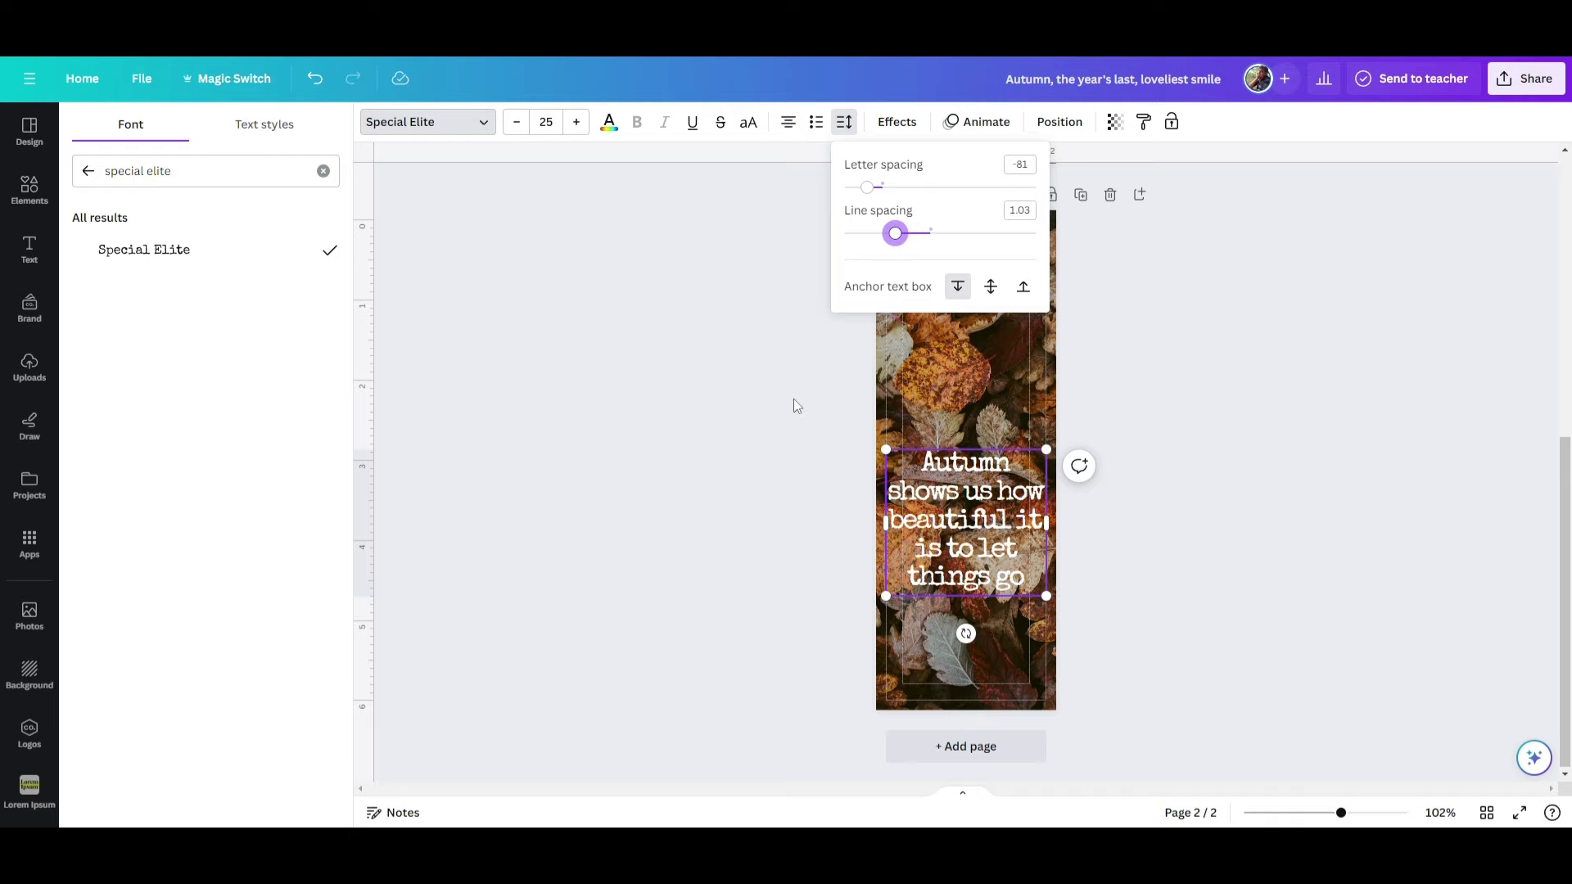
click(918, 495)
click(751, 532)
- Move the page 2 quote up to the centre of the fallen-leaves bookmark
click(998, 556)
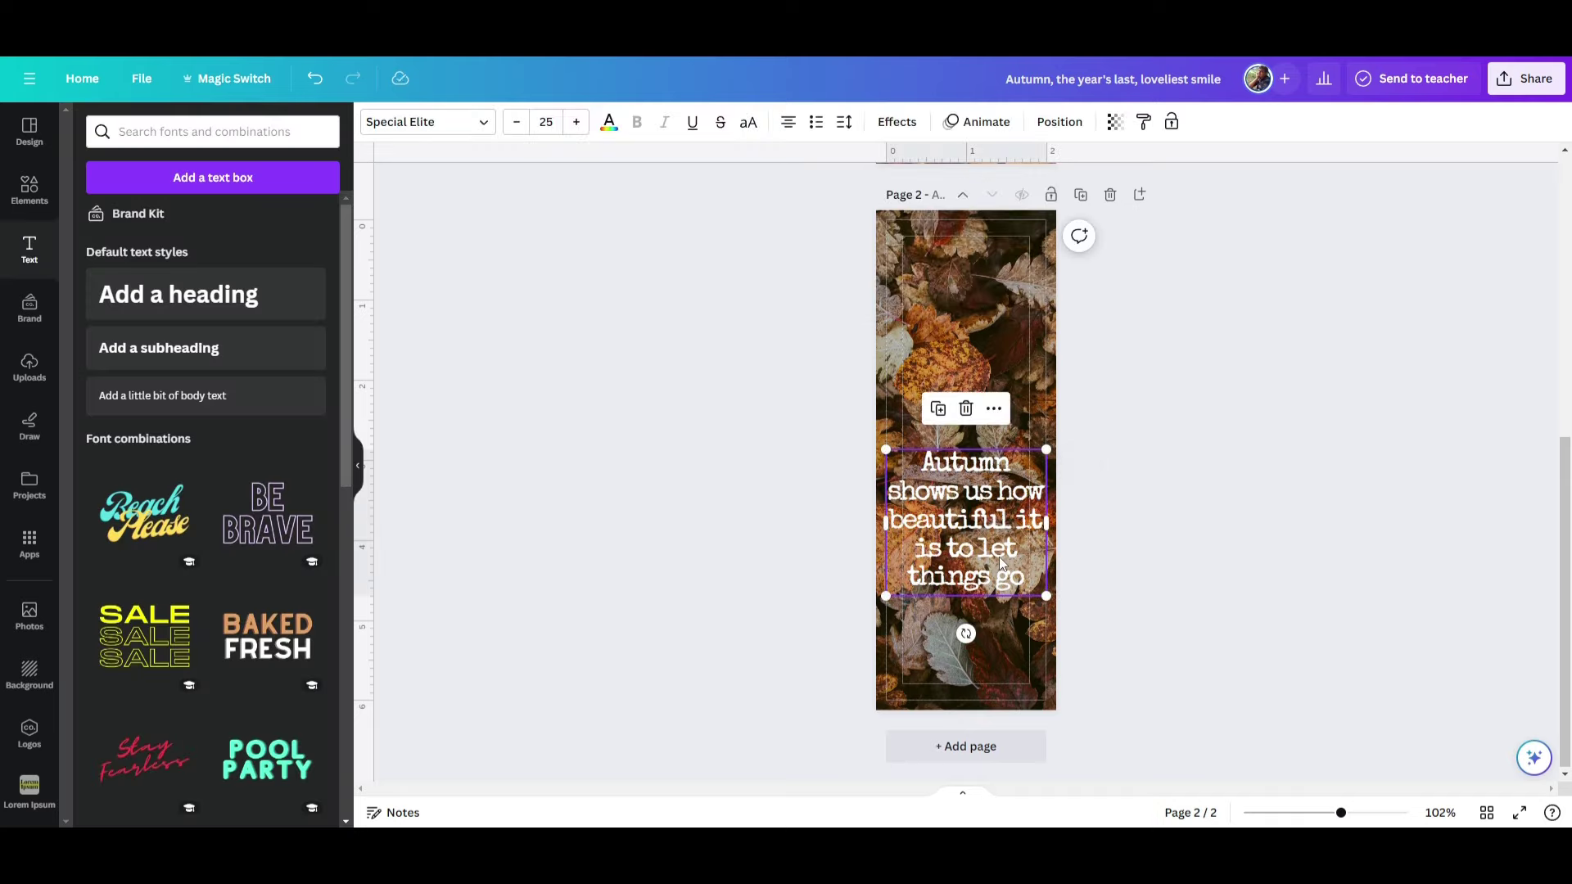
drag(999, 556, 999, 493)
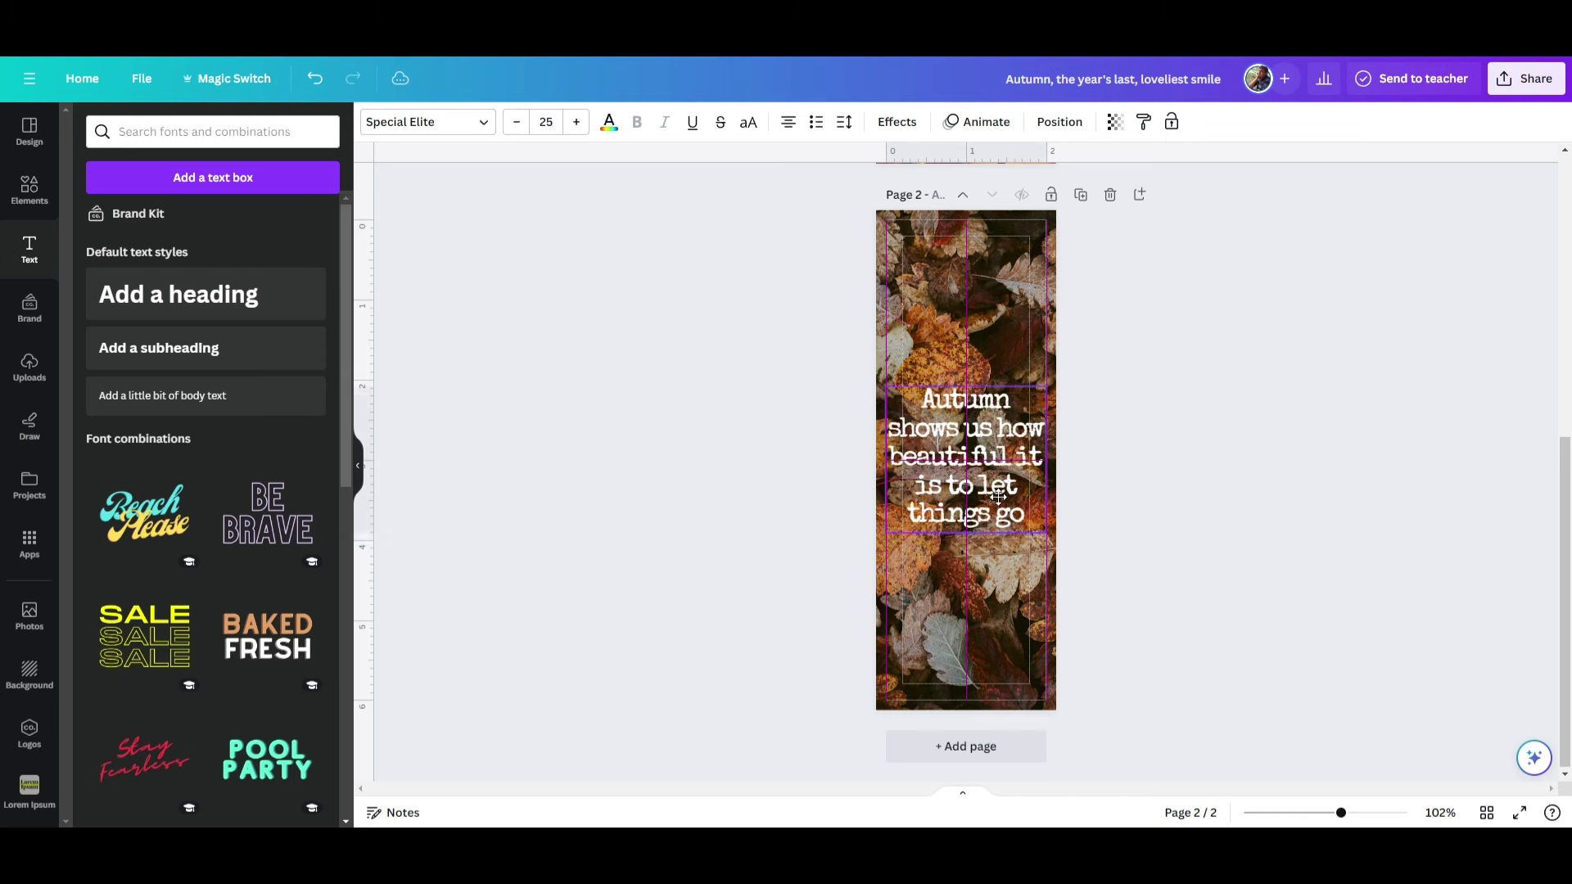
click(734, 532)
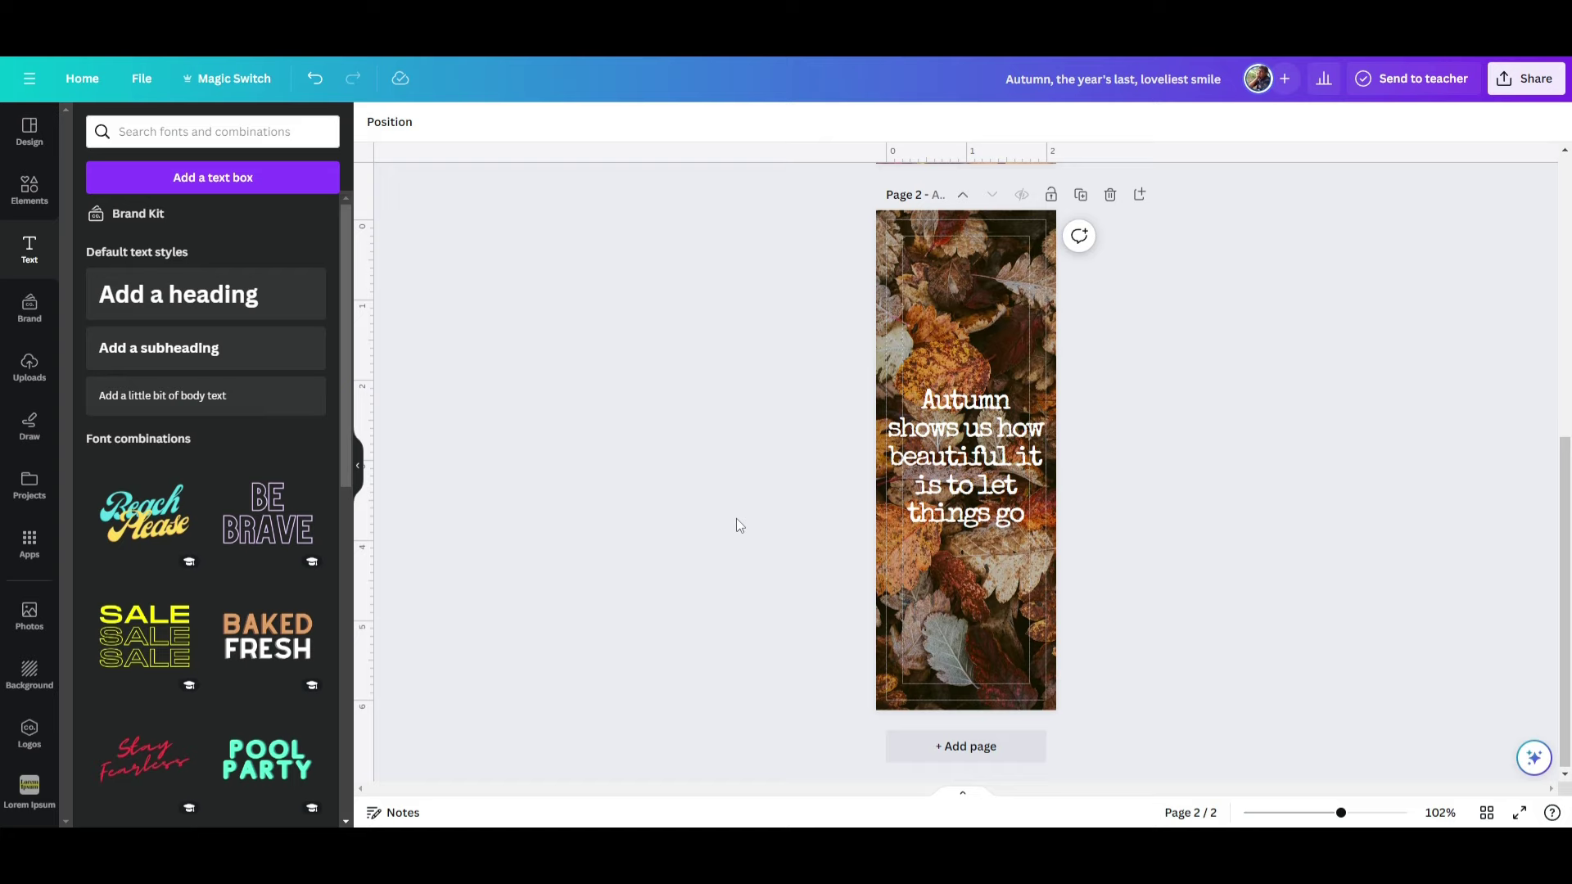
- Add a third page and set the pumpkins-on-linen photo from the fall results as its background
click(932, 749)
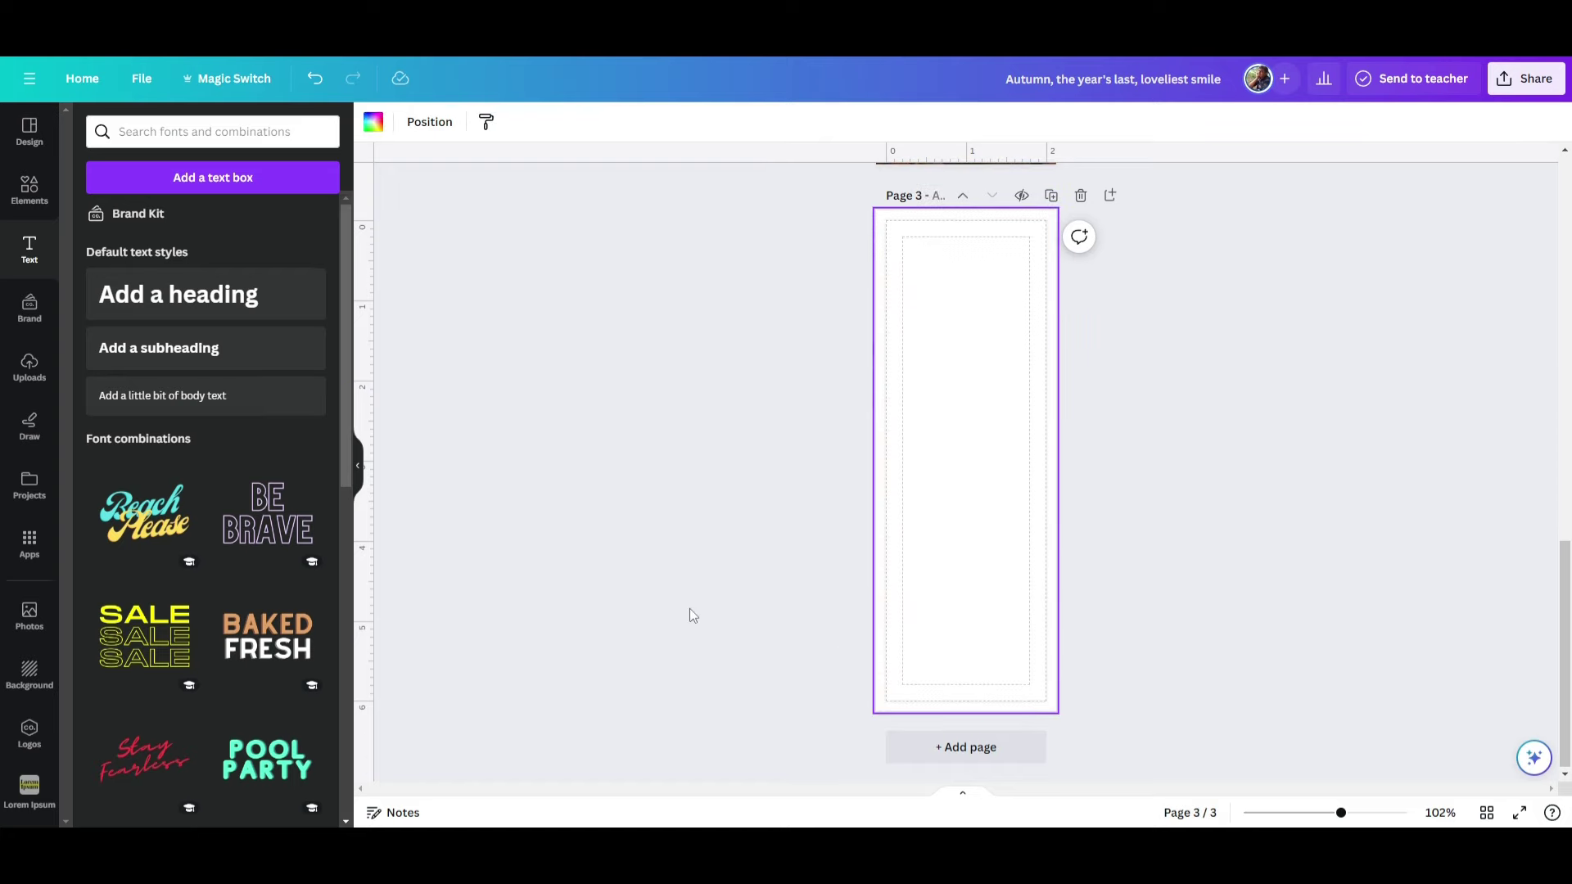
click(29, 616)
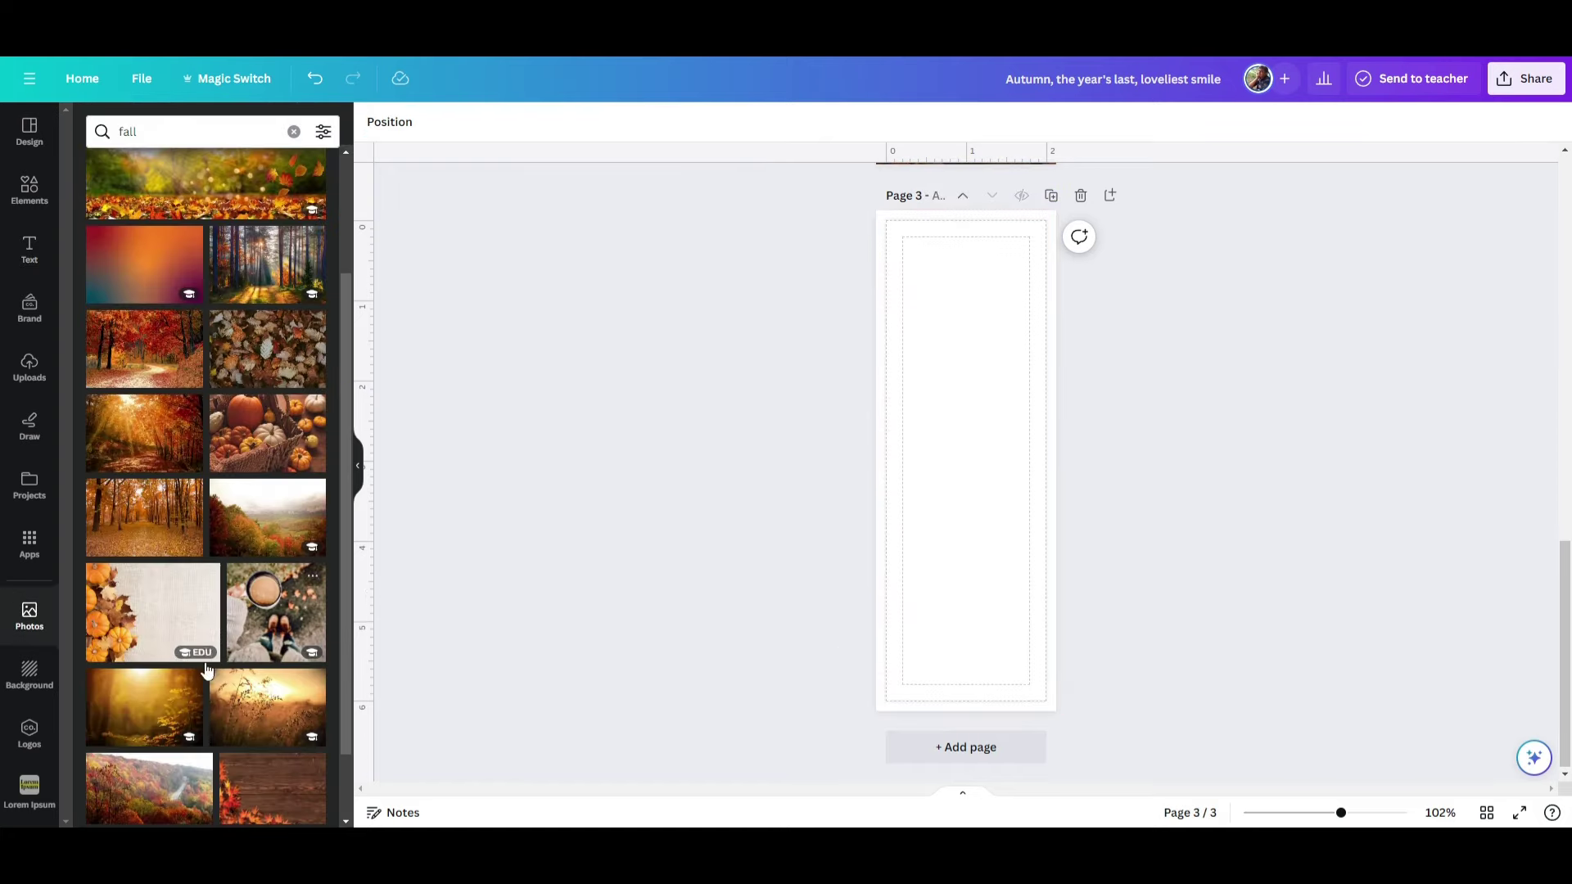
scroll(124, 693, down, 2)
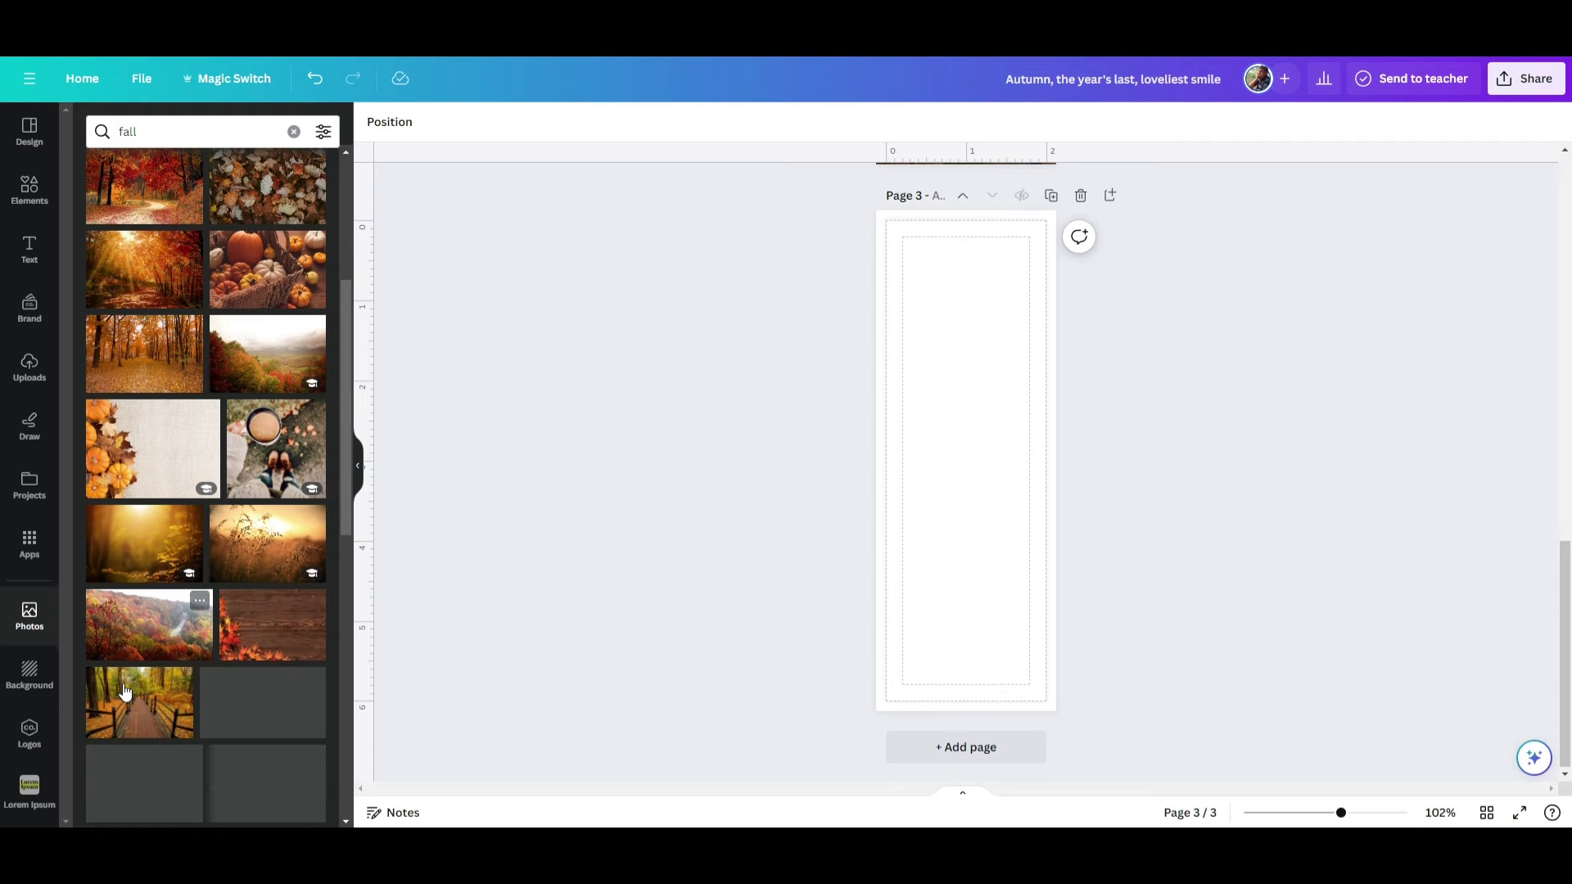
click(113, 449)
right_click(943, 473)
click(1028, 763)
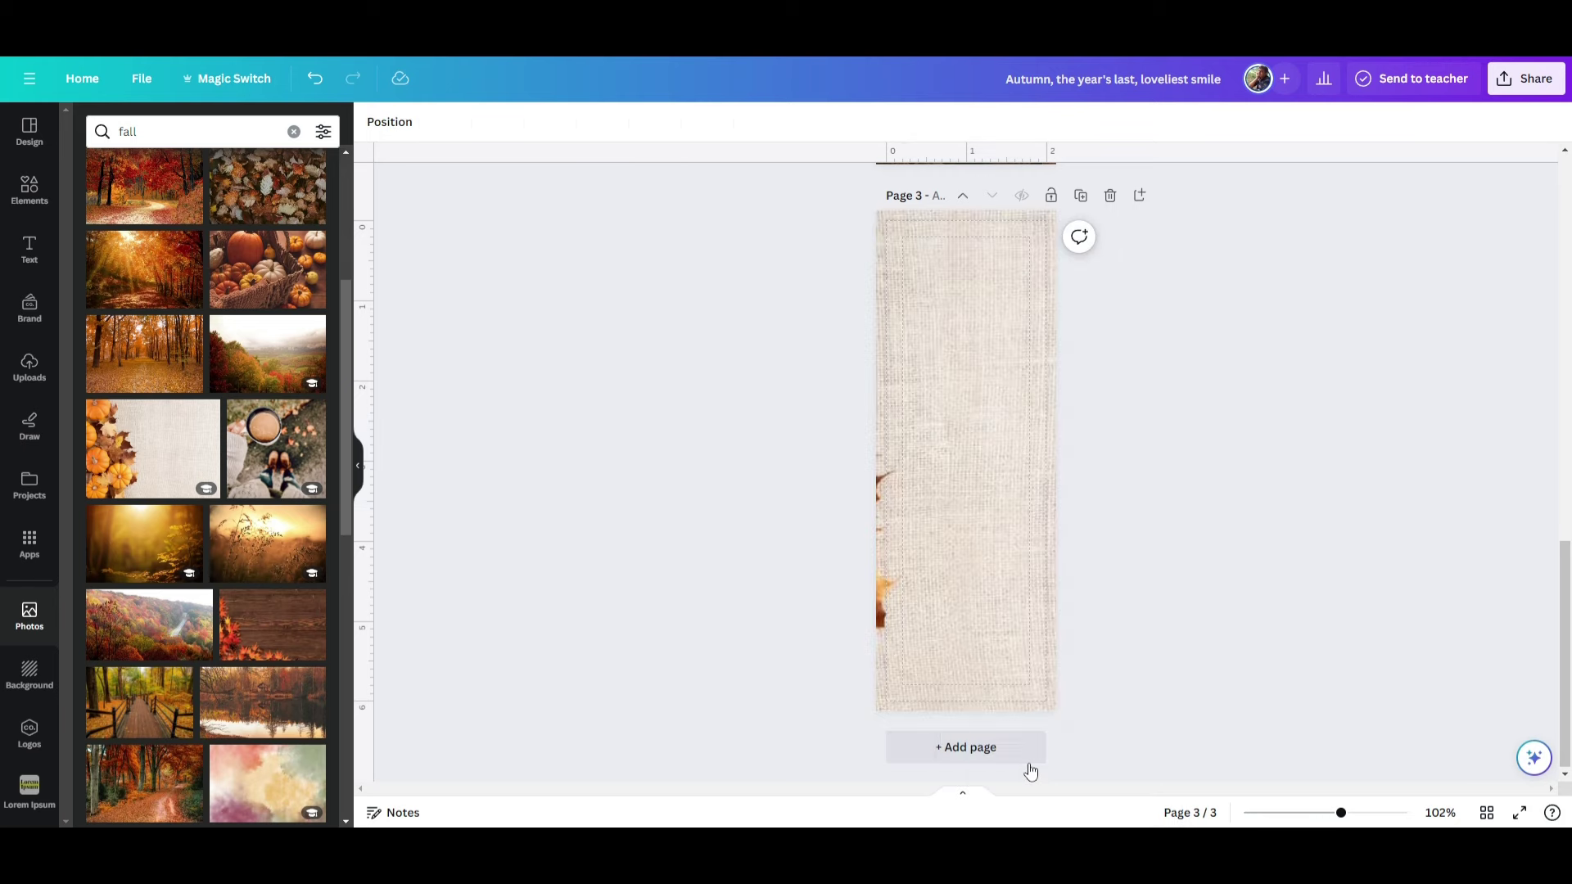
- Shift the page 3 background within its crop to the right so the pumpkins and leaves fill the bookmark
click(931, 591)
double_click(931, 591)
drag(931, 591, 1210, 597)
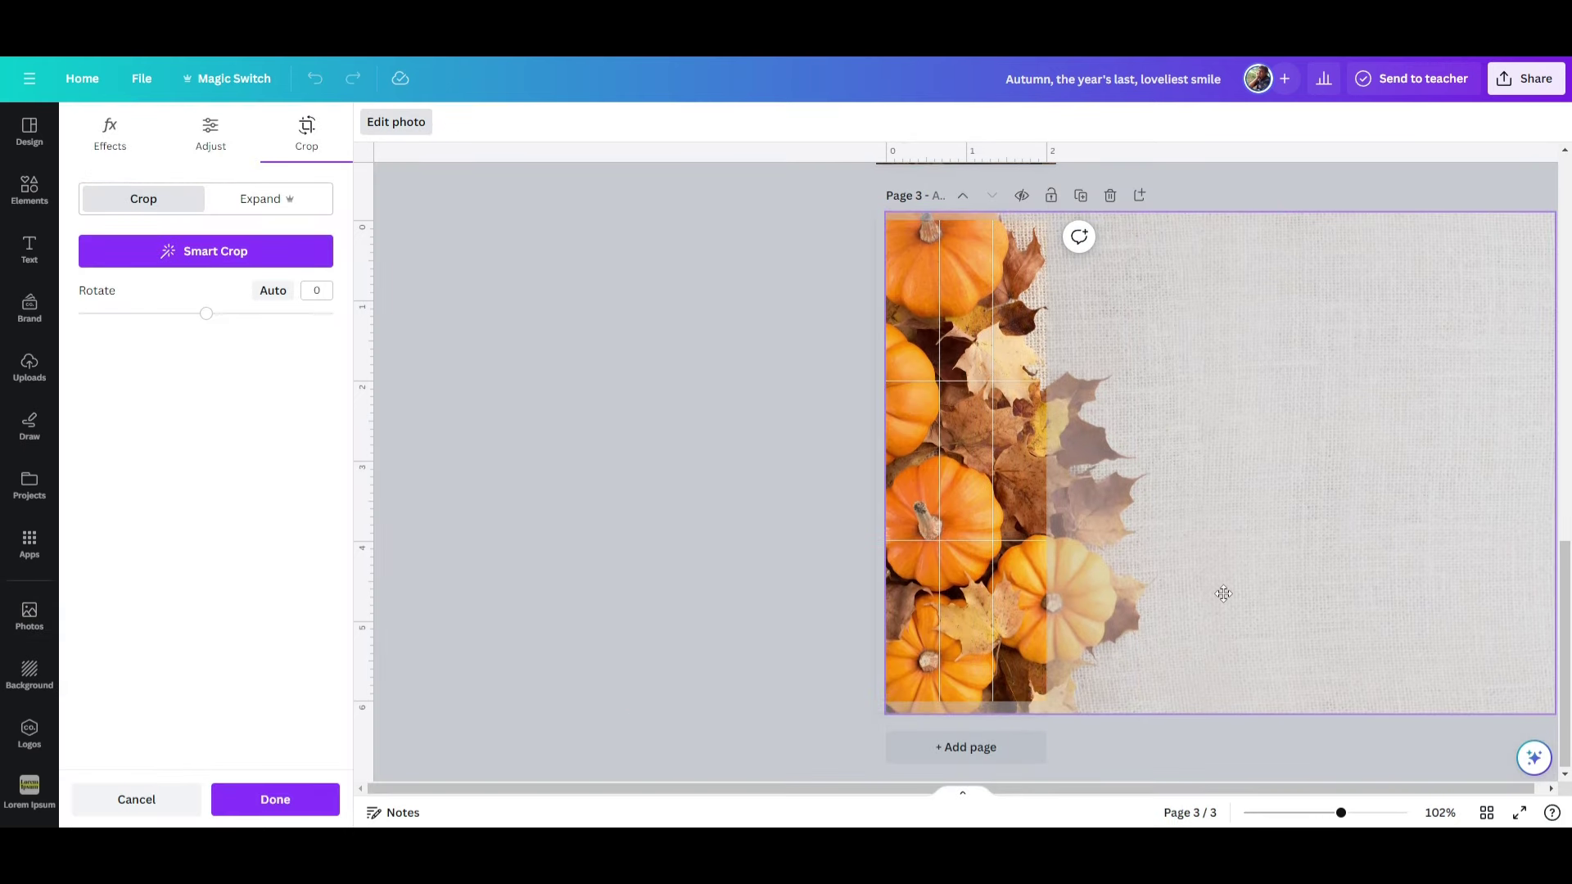
click(305, 800)
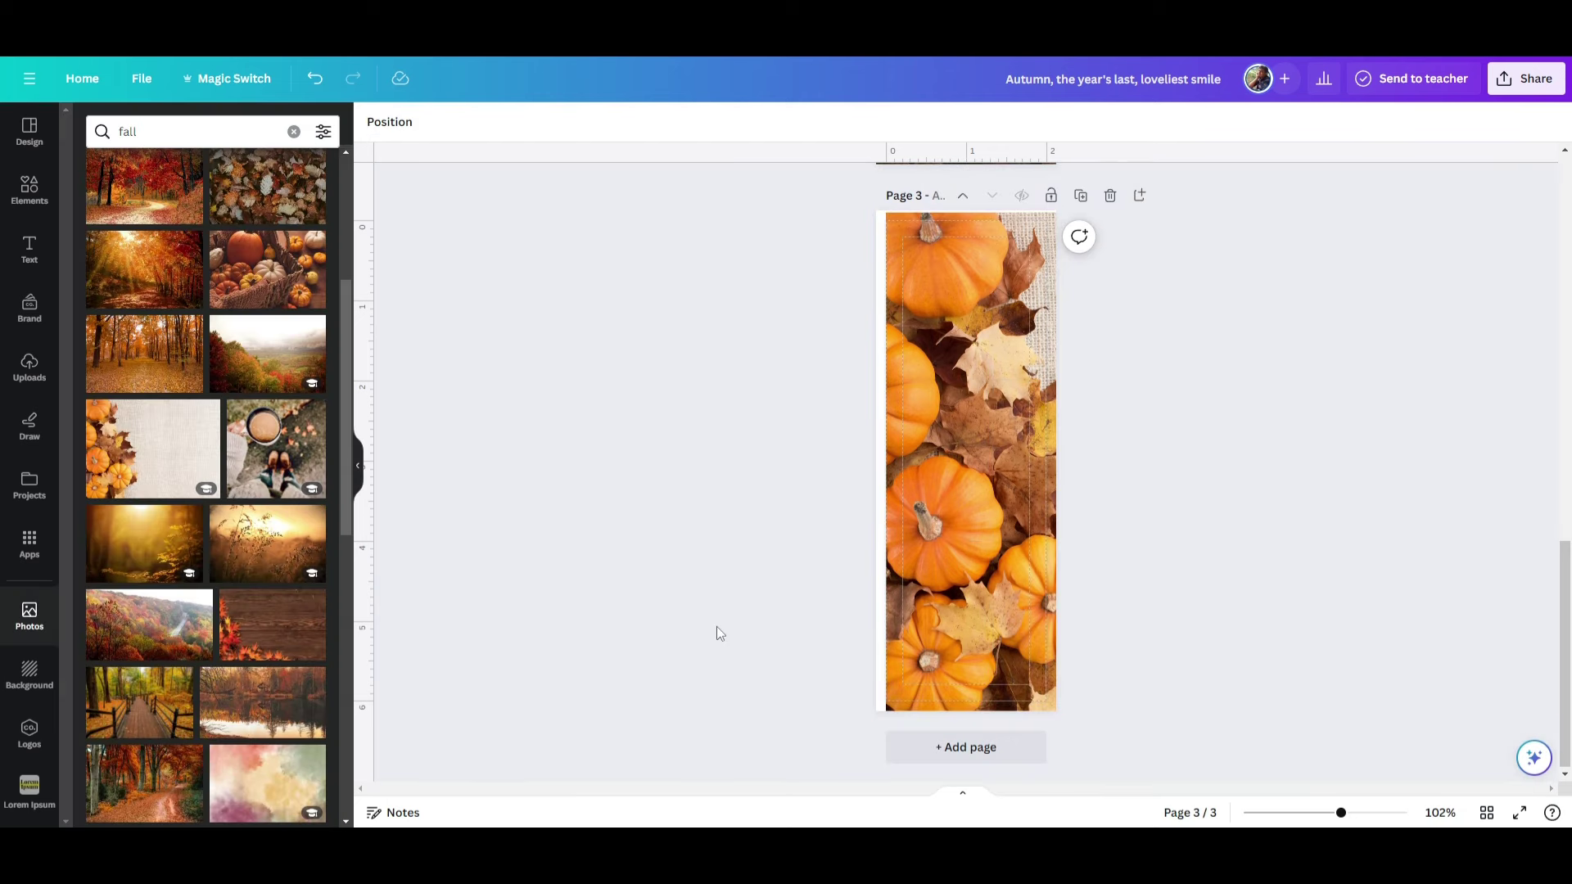
- Move the pumpkin background slightly left within its crop to cover the blank strip along the bookmark's left edge
double_click(958, 611)
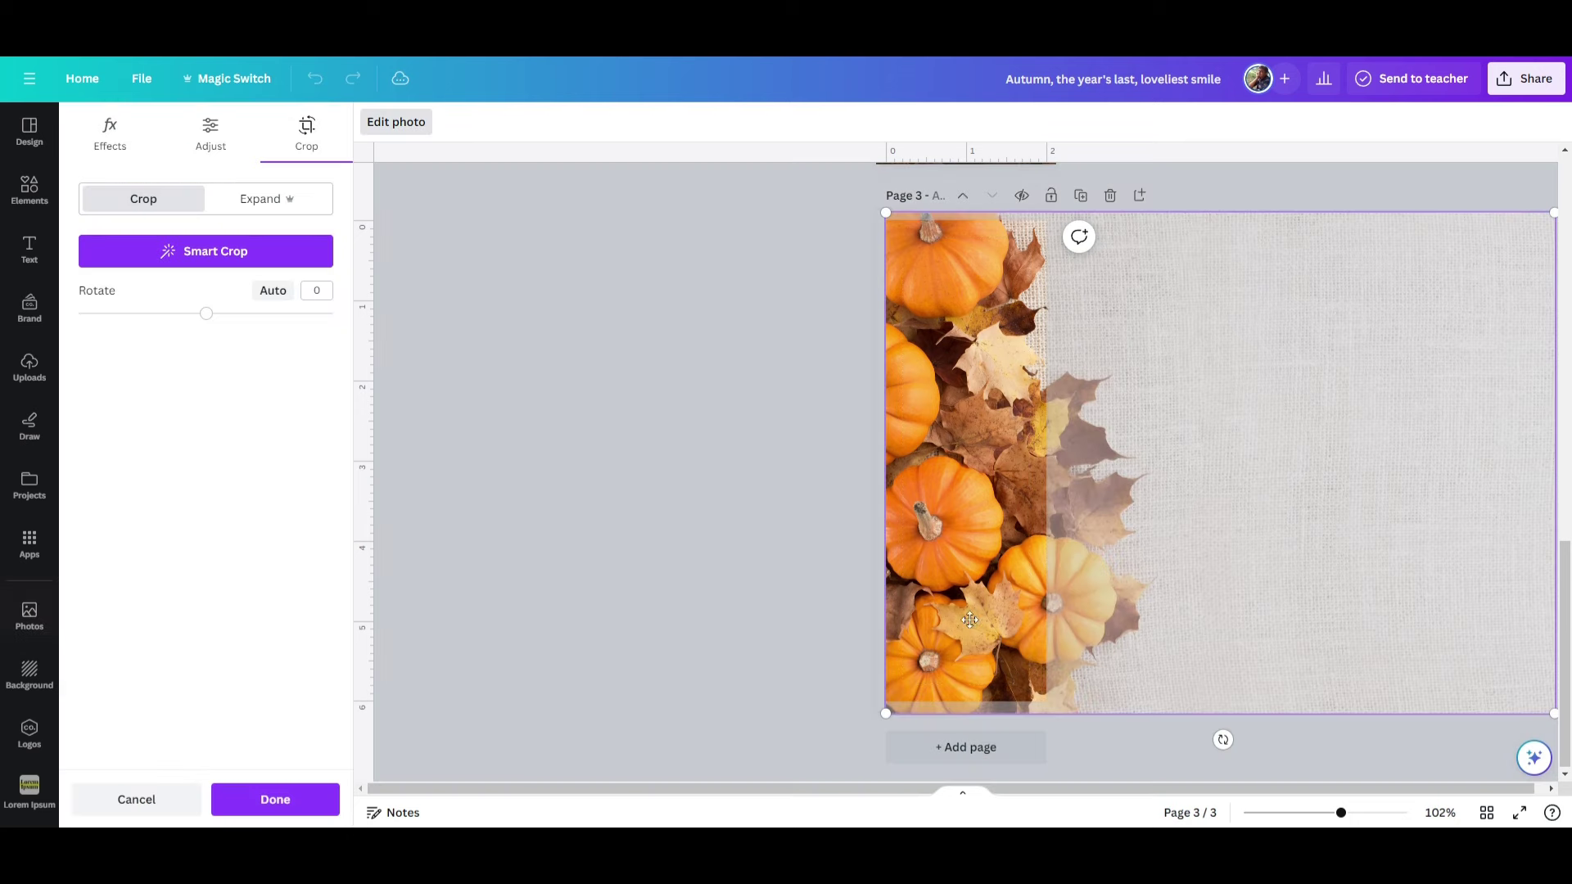
drag(958, 611, 945, 624)
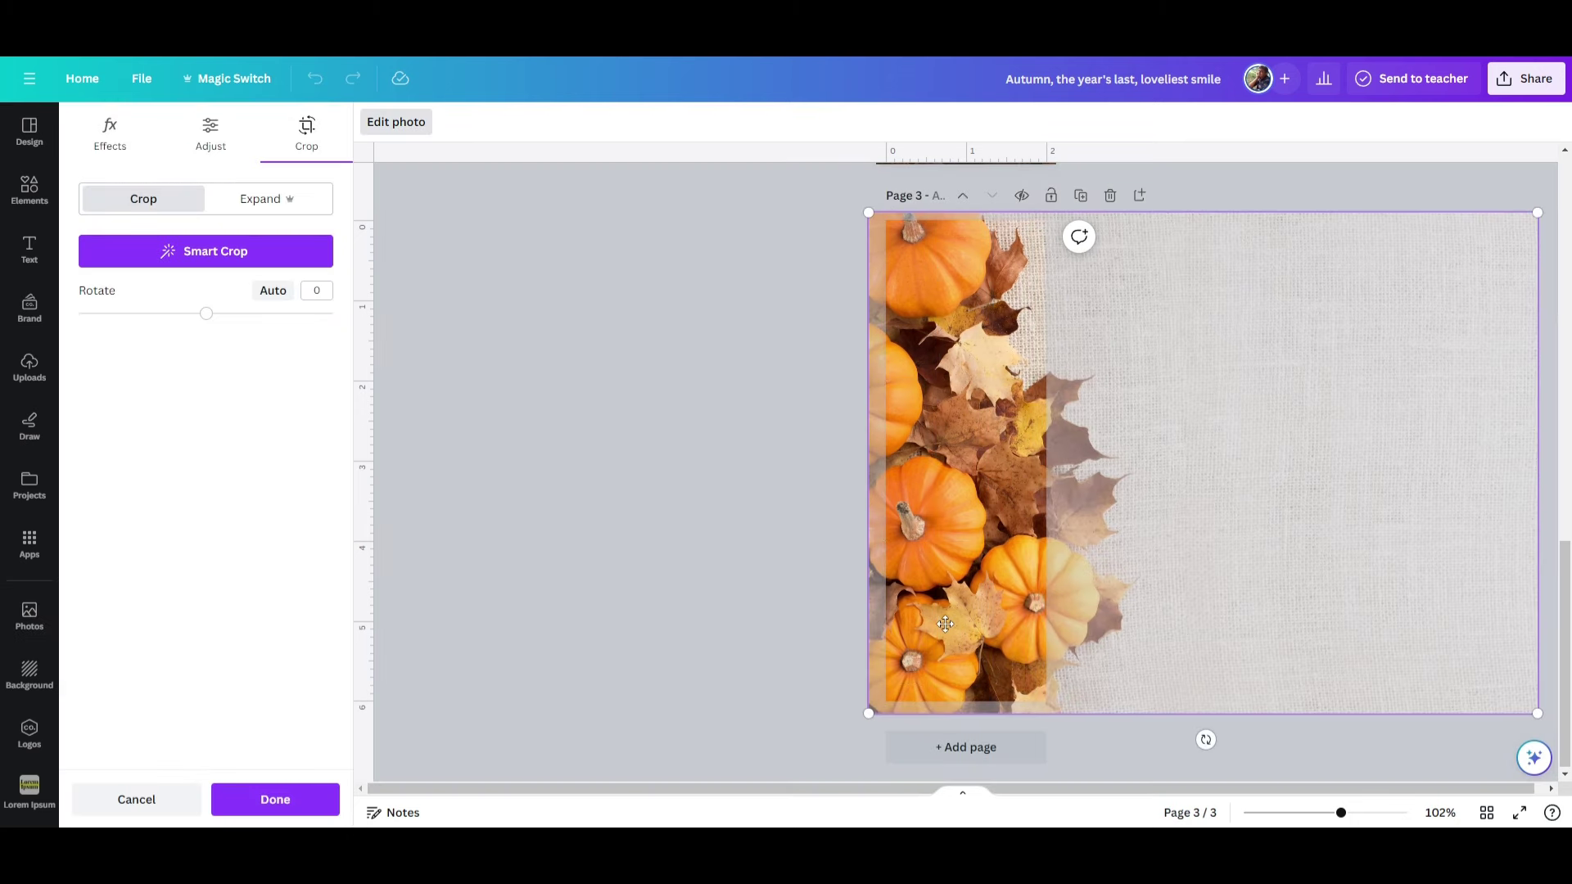
click(274, 800)
- Nudge the page 3 pumpkin background vertically within its crop until it covers the bookmark from edge to edge
click(919, 587)
double_click(919, 588)
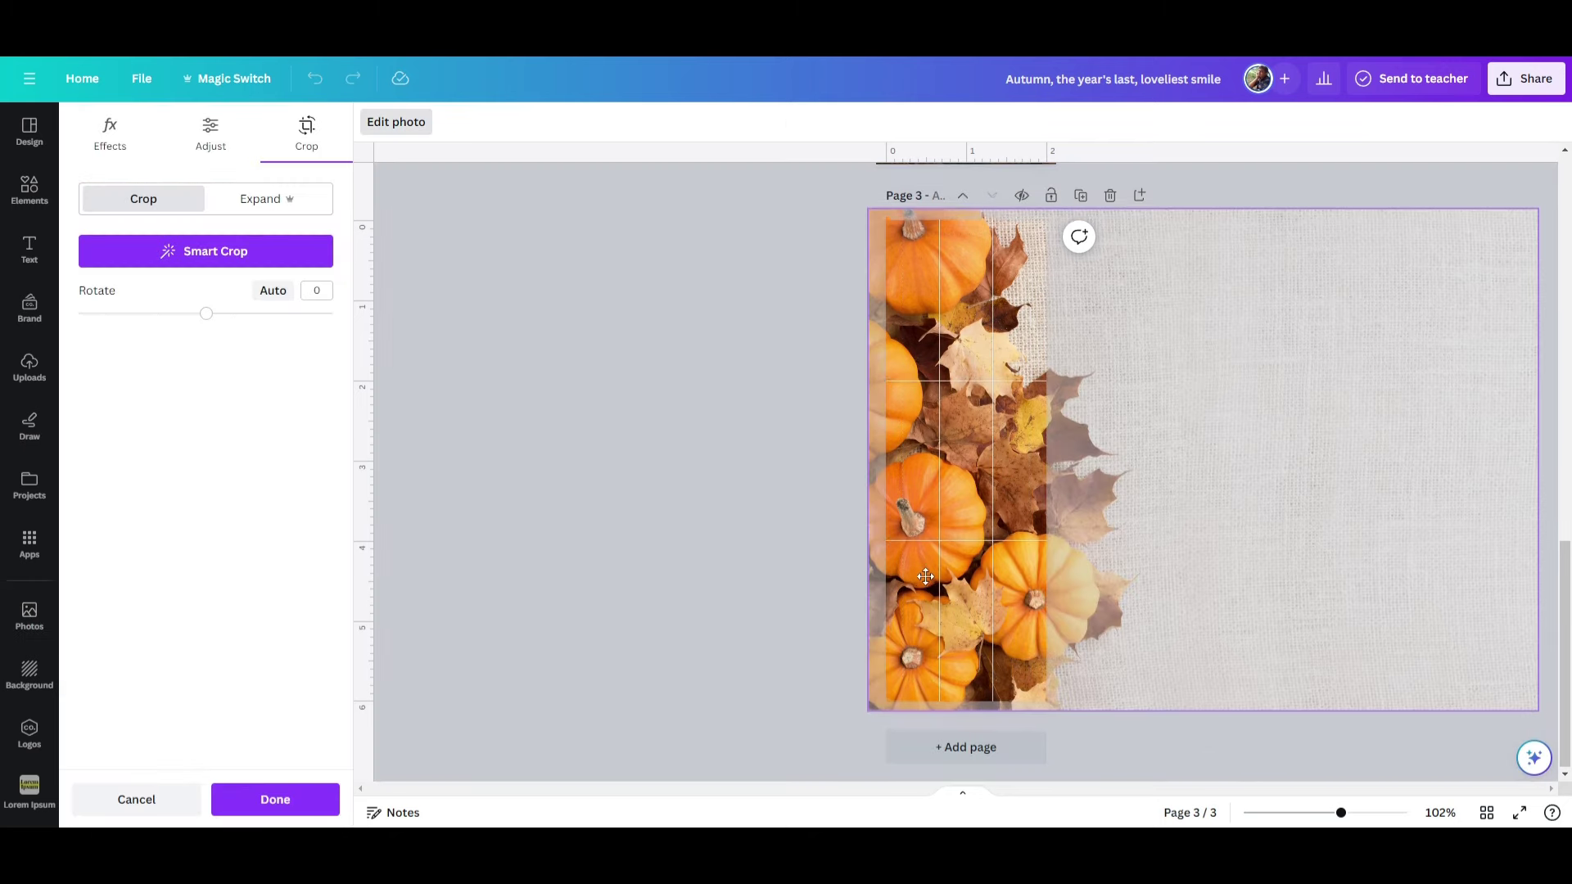
click(275, 800)
click(622, 732)
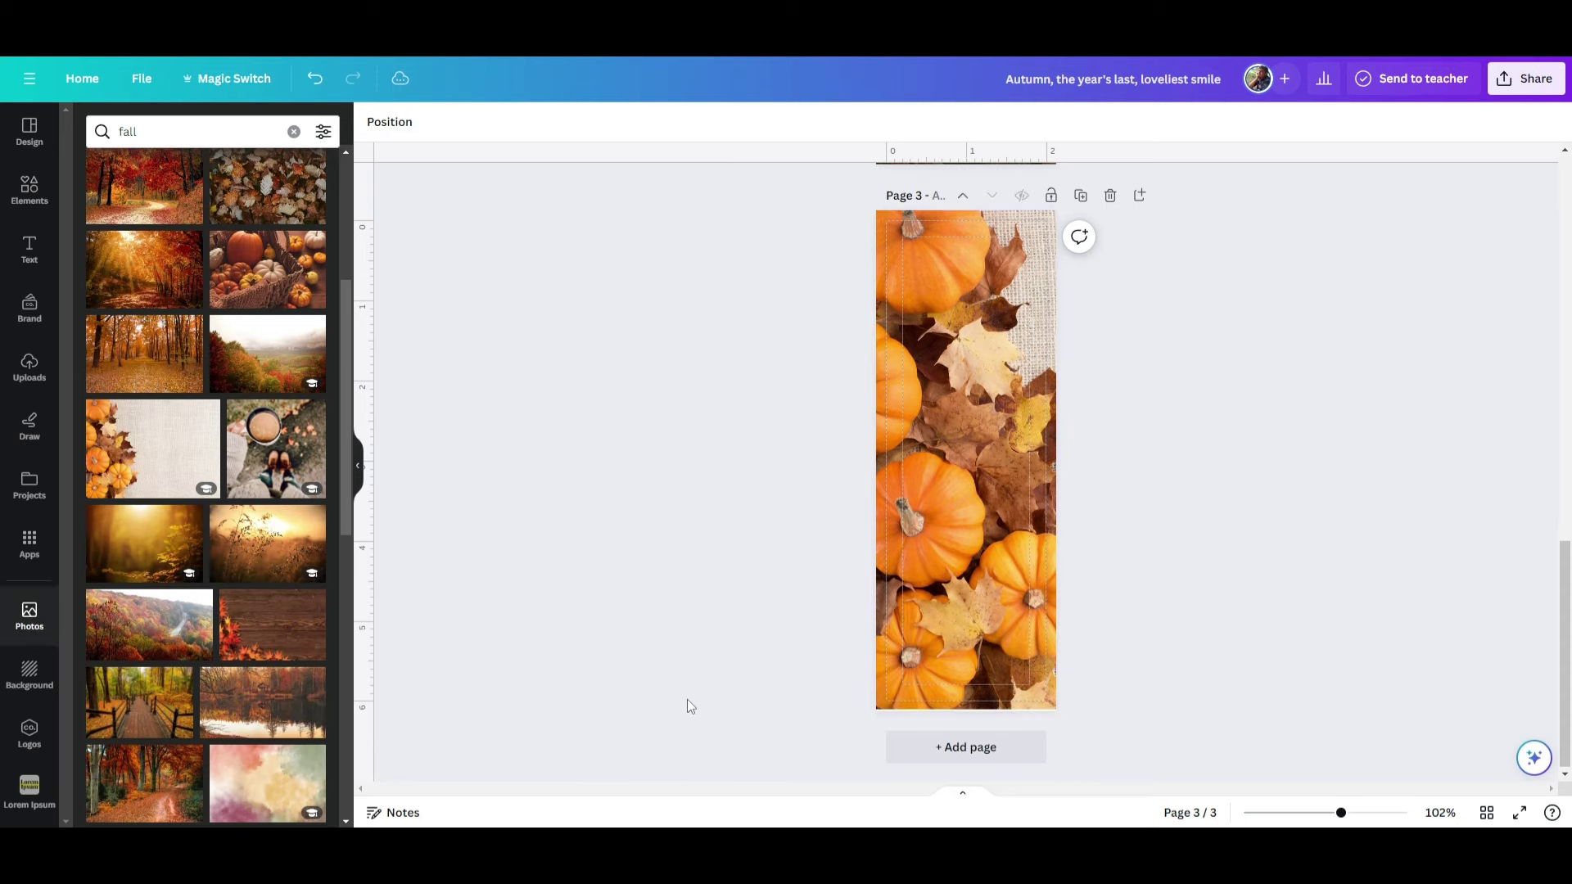
double_click(943, 630)
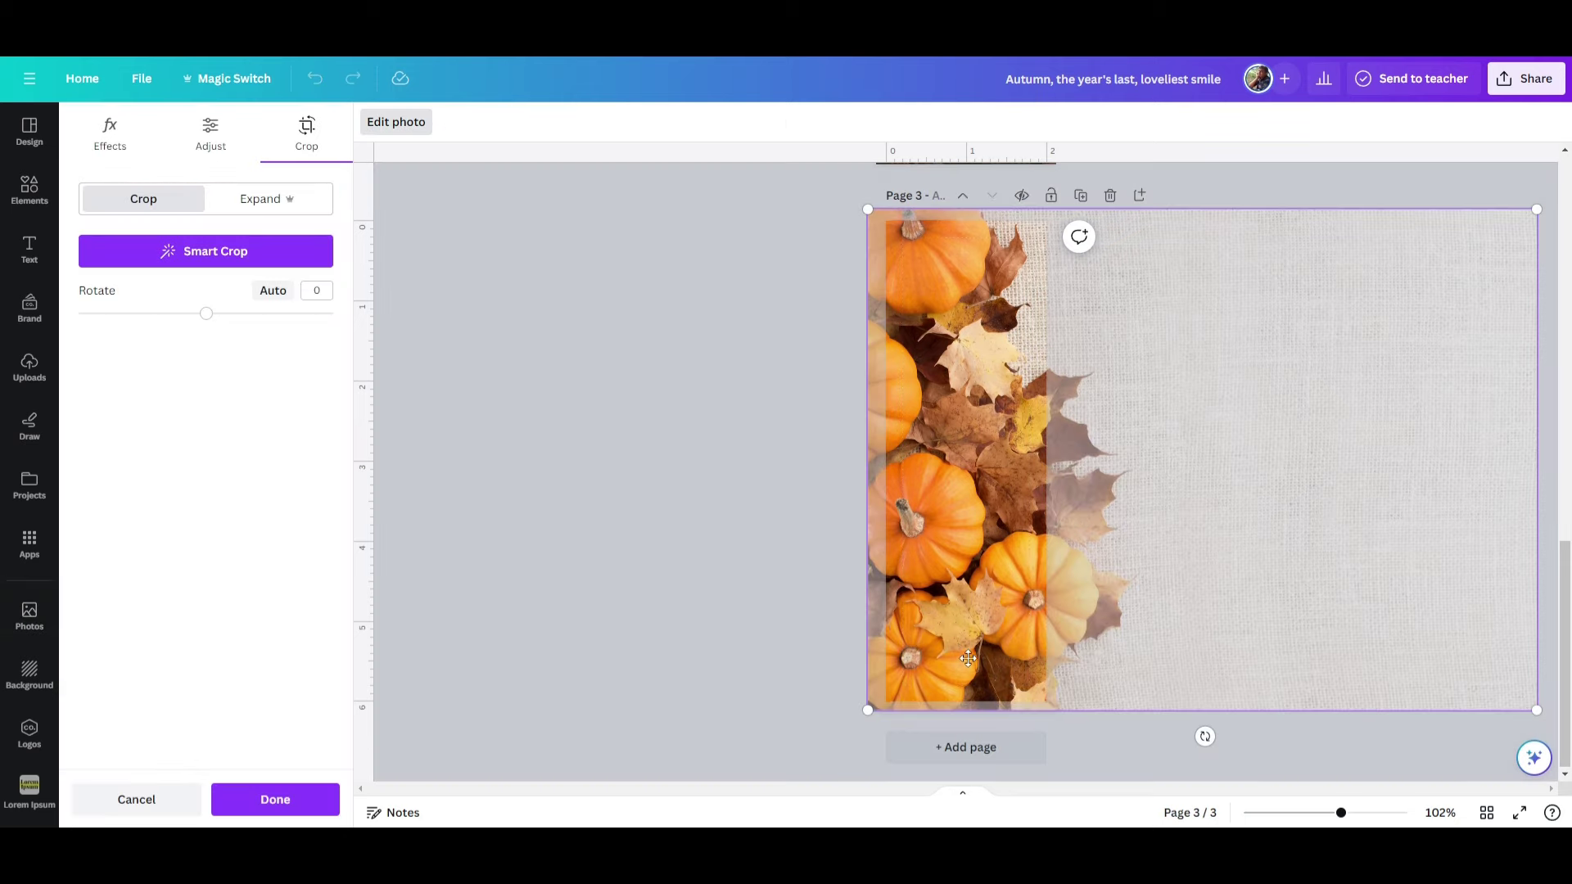
click(275, 799)
click(744, 645)
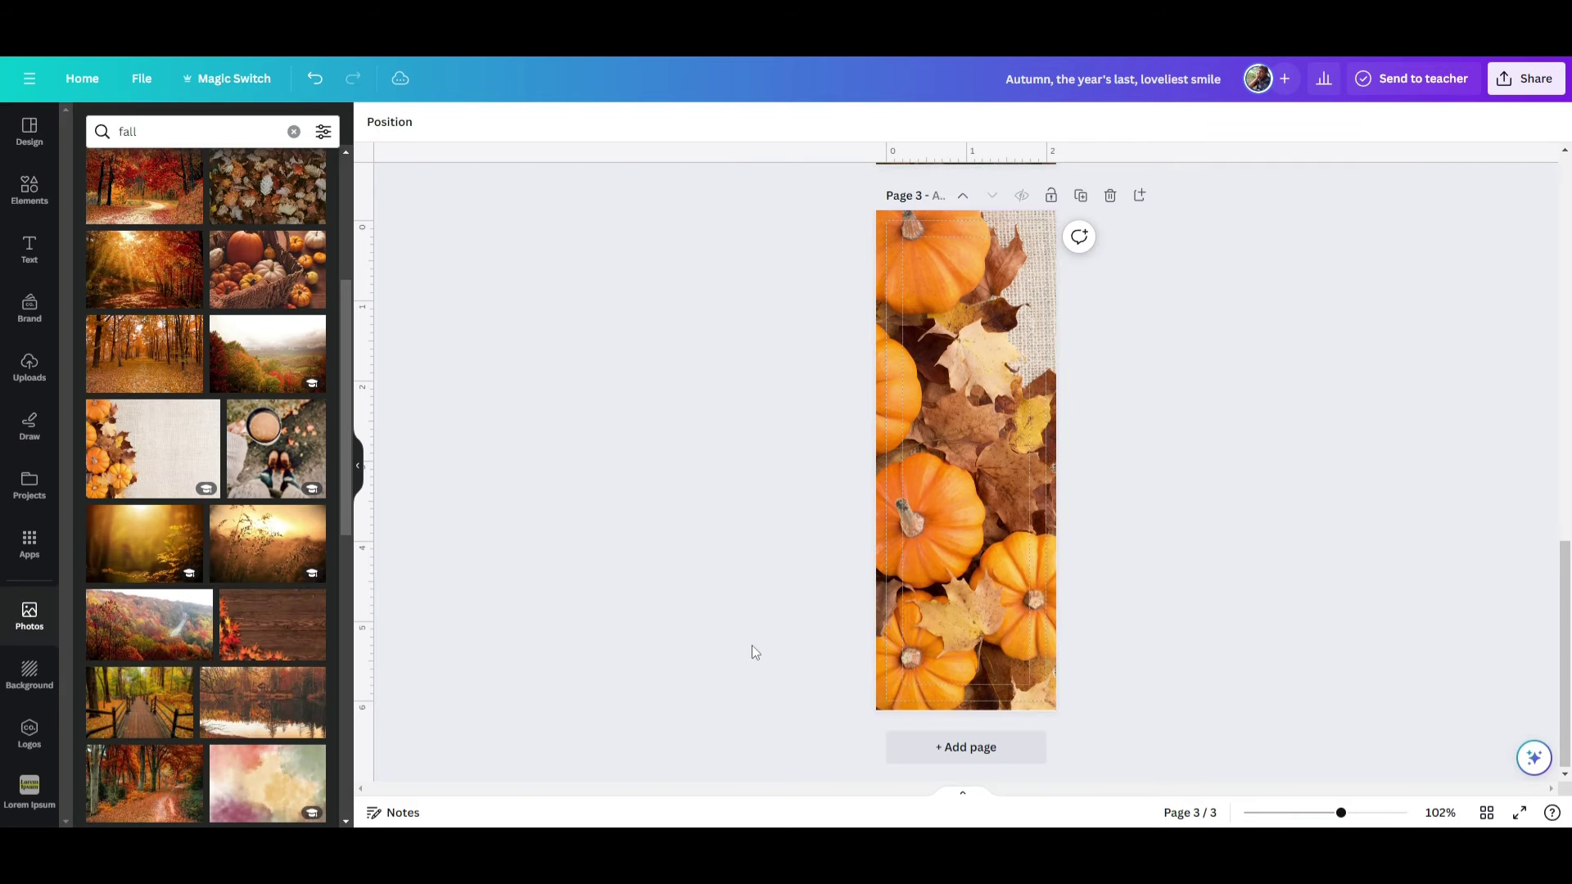
double_click(963, 620)
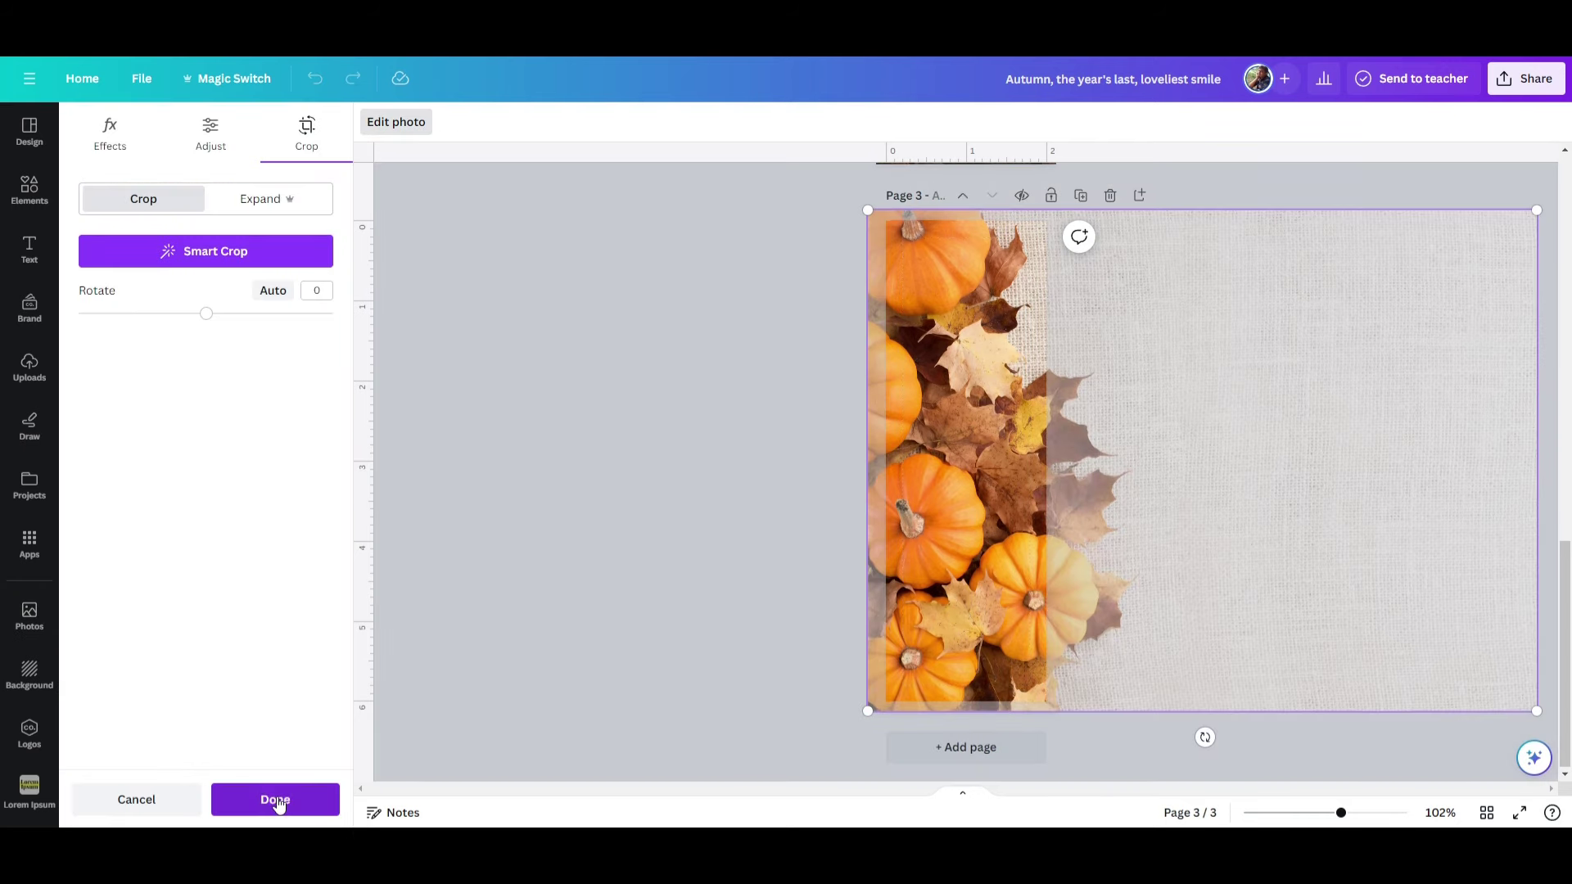
click(276, 799)
click(664, 632)
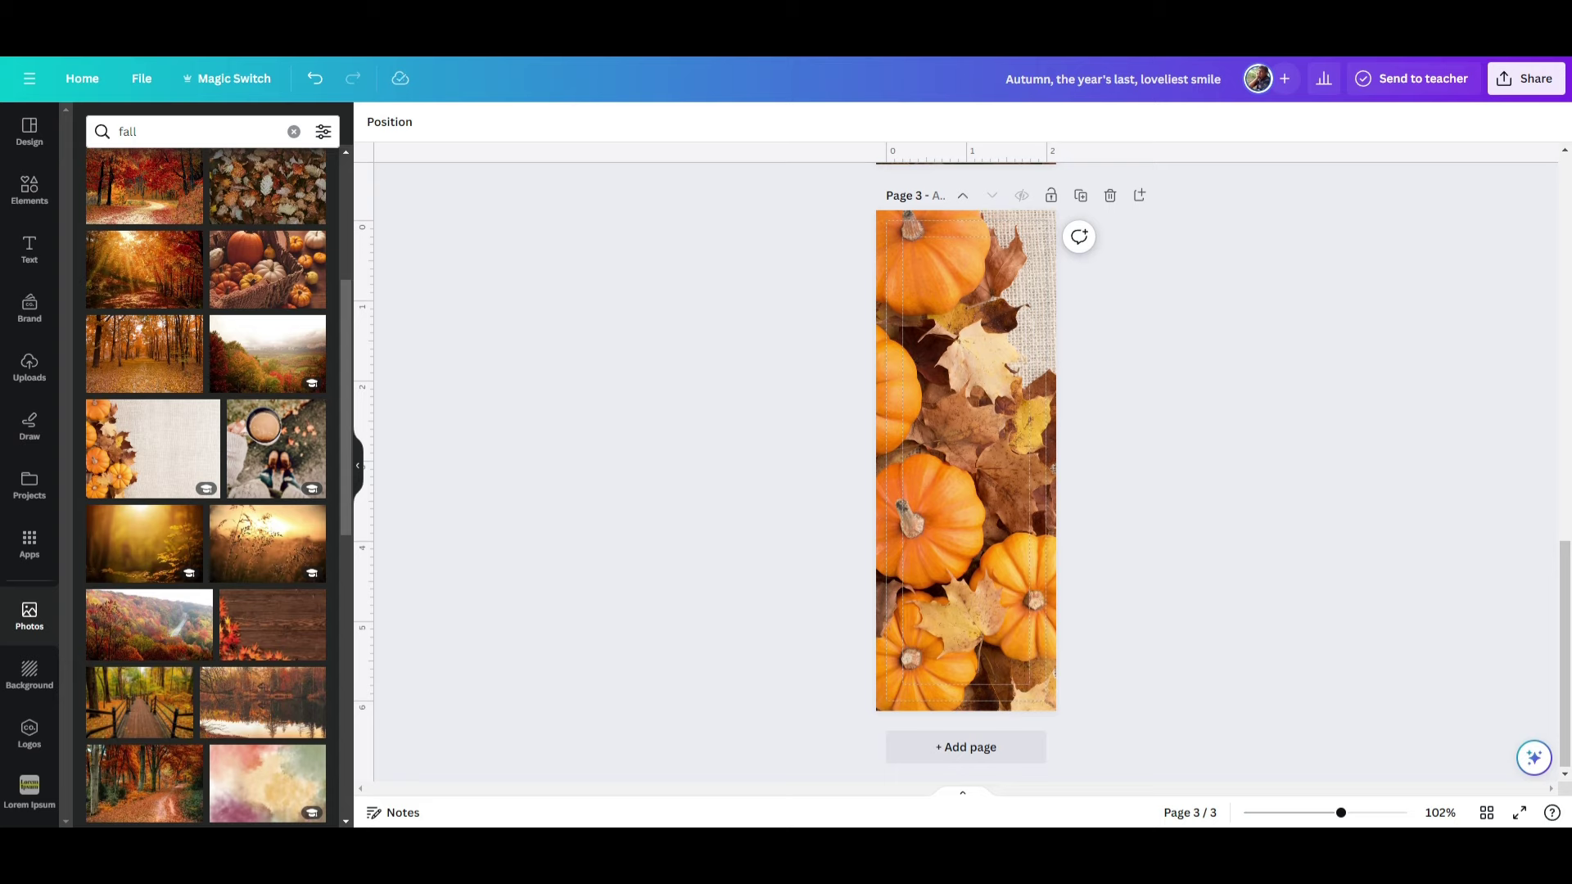
- Copy "Autumn paints in colors that summer has never seen" from the ChatGPT quote list and add it as a heading on page 3 in Canva
key(alt+Tab)
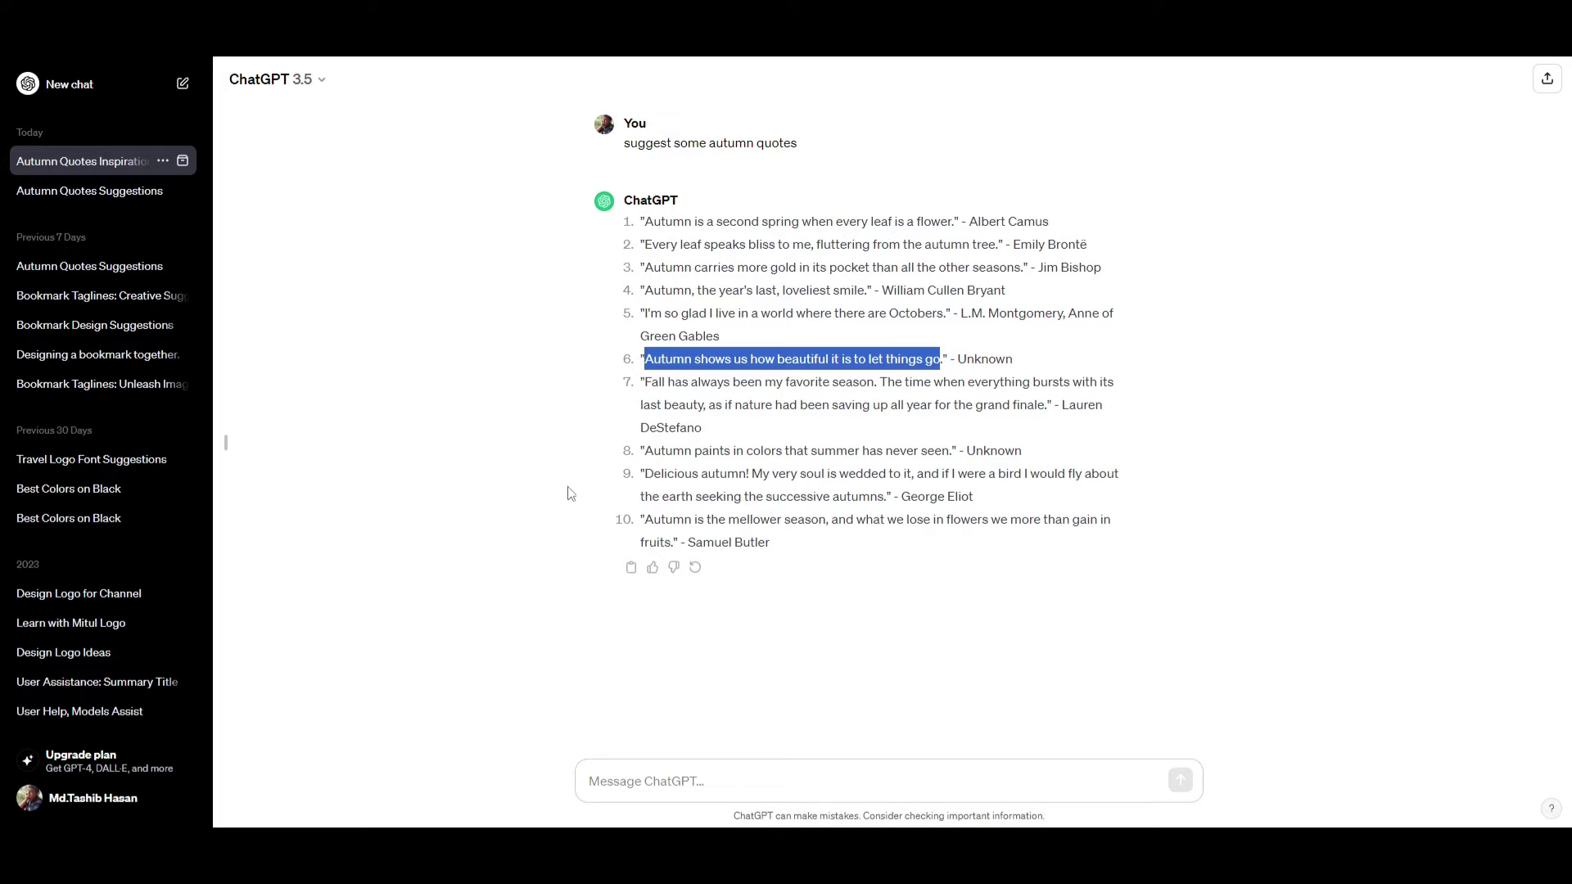
drag(647, 450, 946, 445)
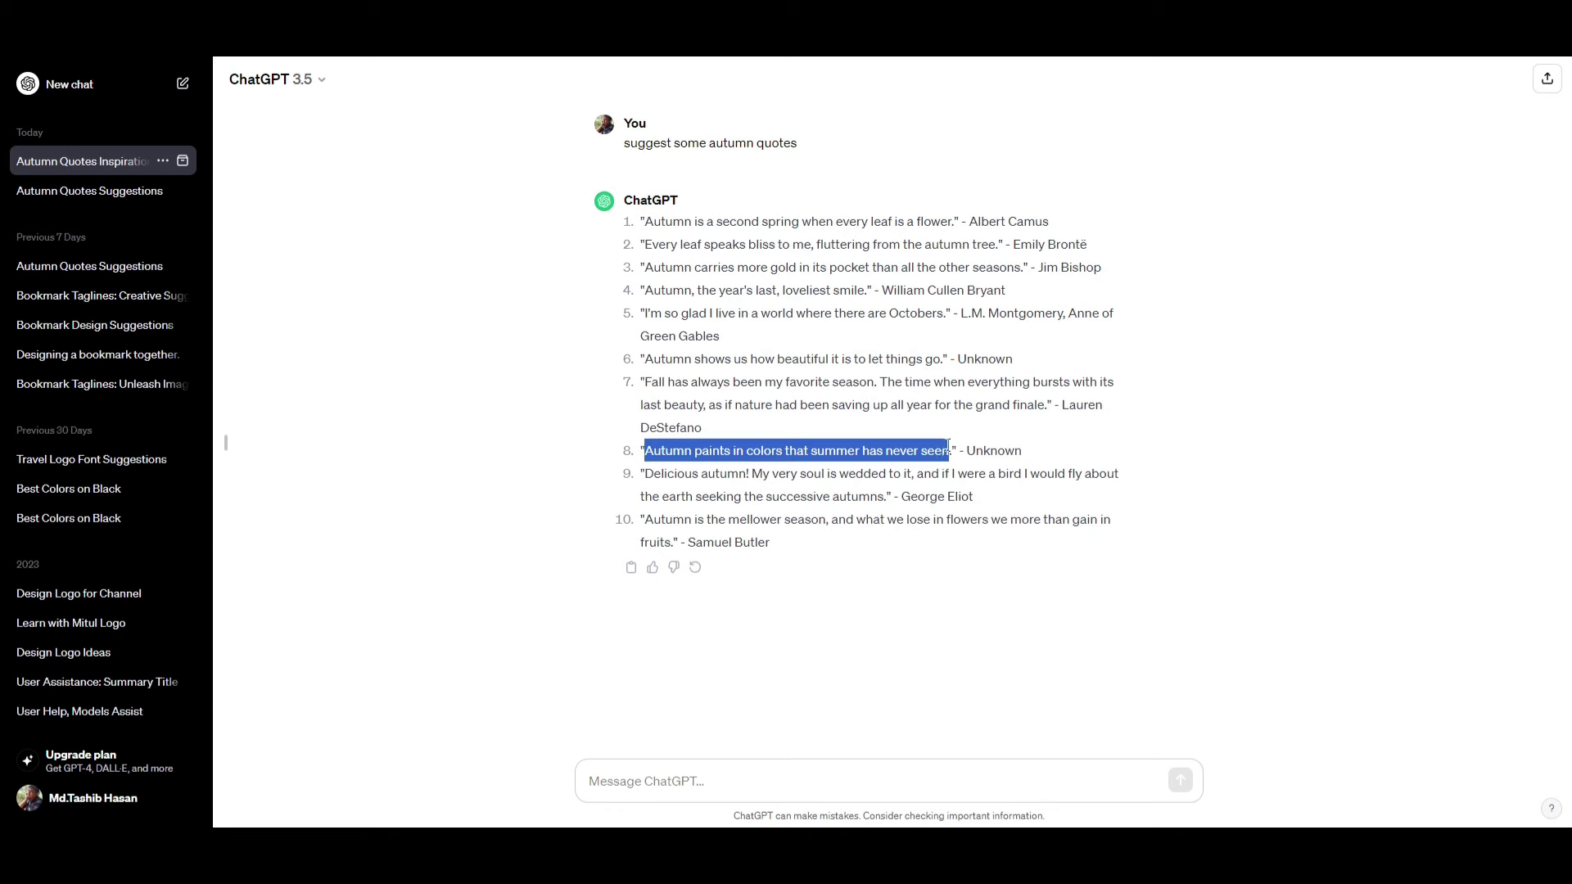
key(alt+Tab)
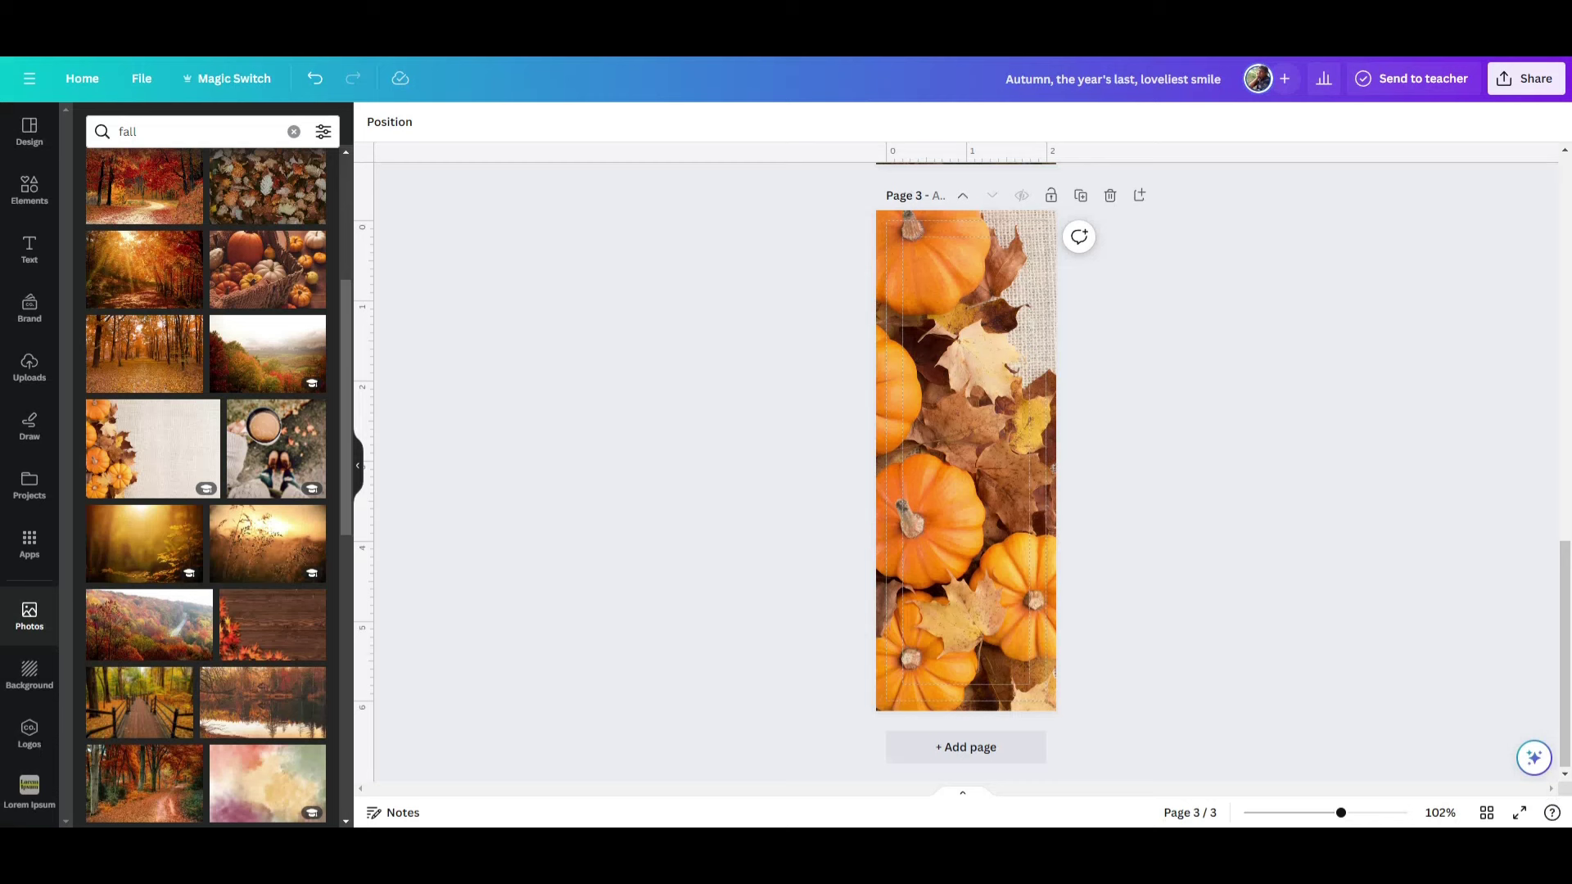
click(29, 248)
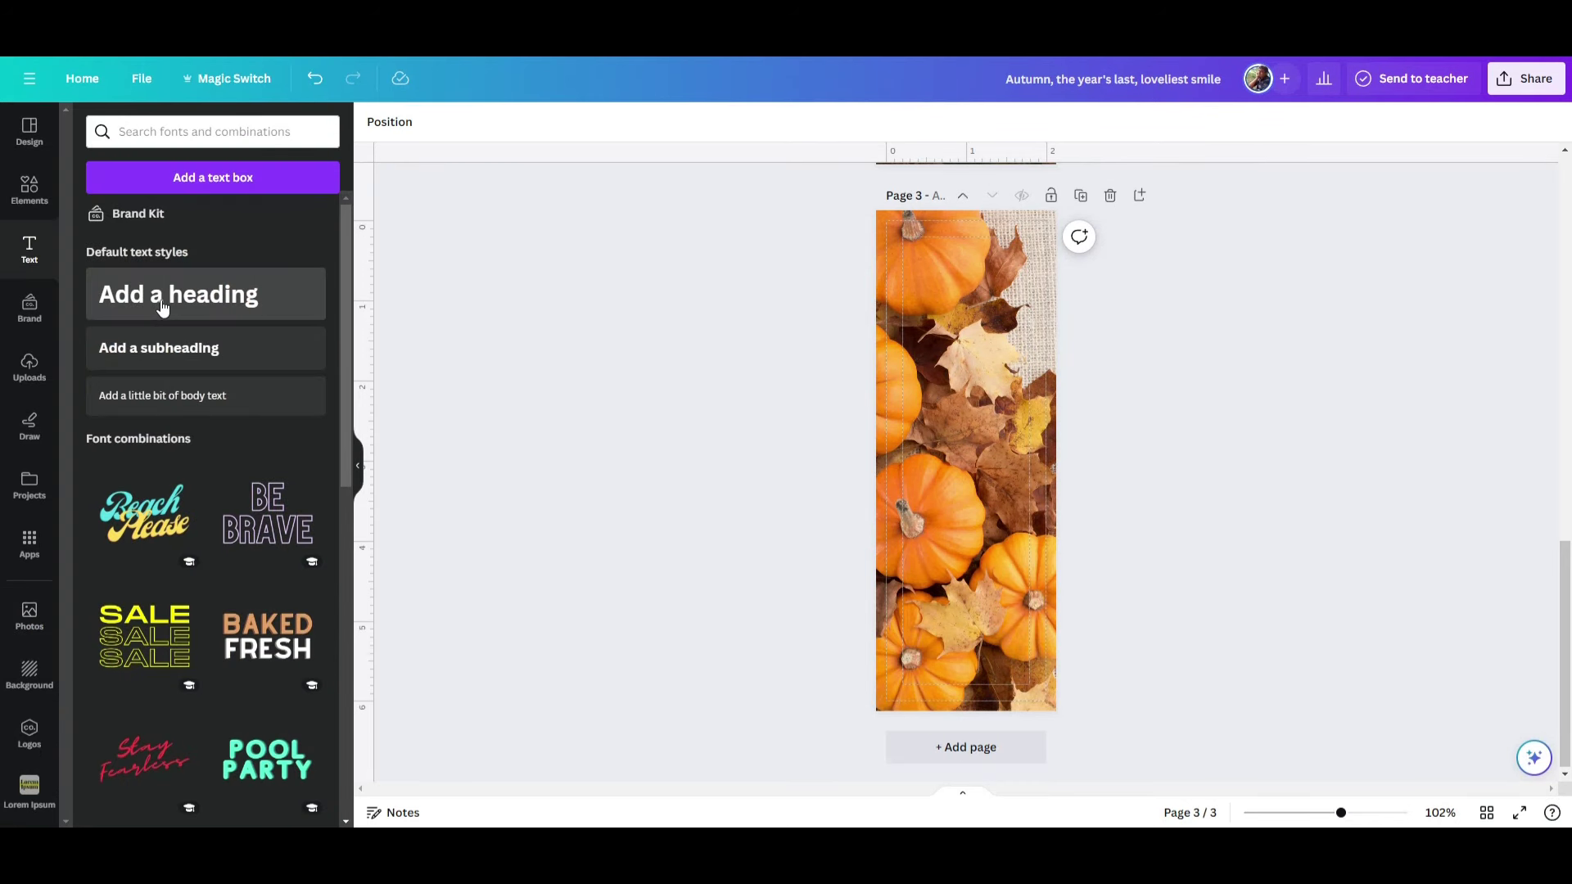
click(131, 319)
text(Autumn paints in colors that summer has never seen)
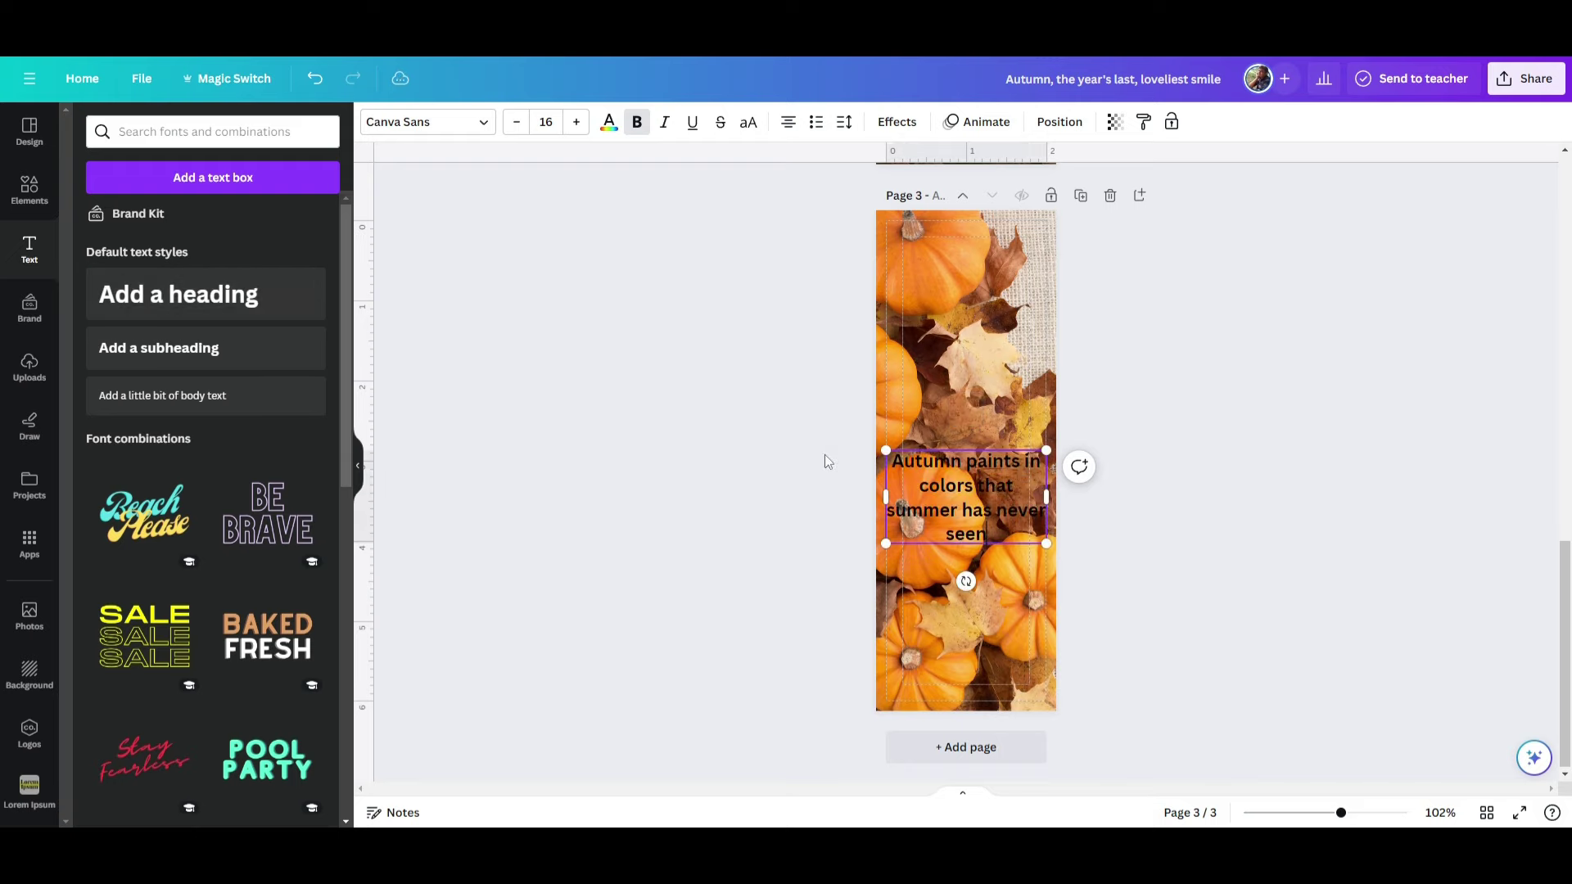
- Set the page 3 quote's text colour to white (#ffffff)
click(609, 123)
click(177, 221)
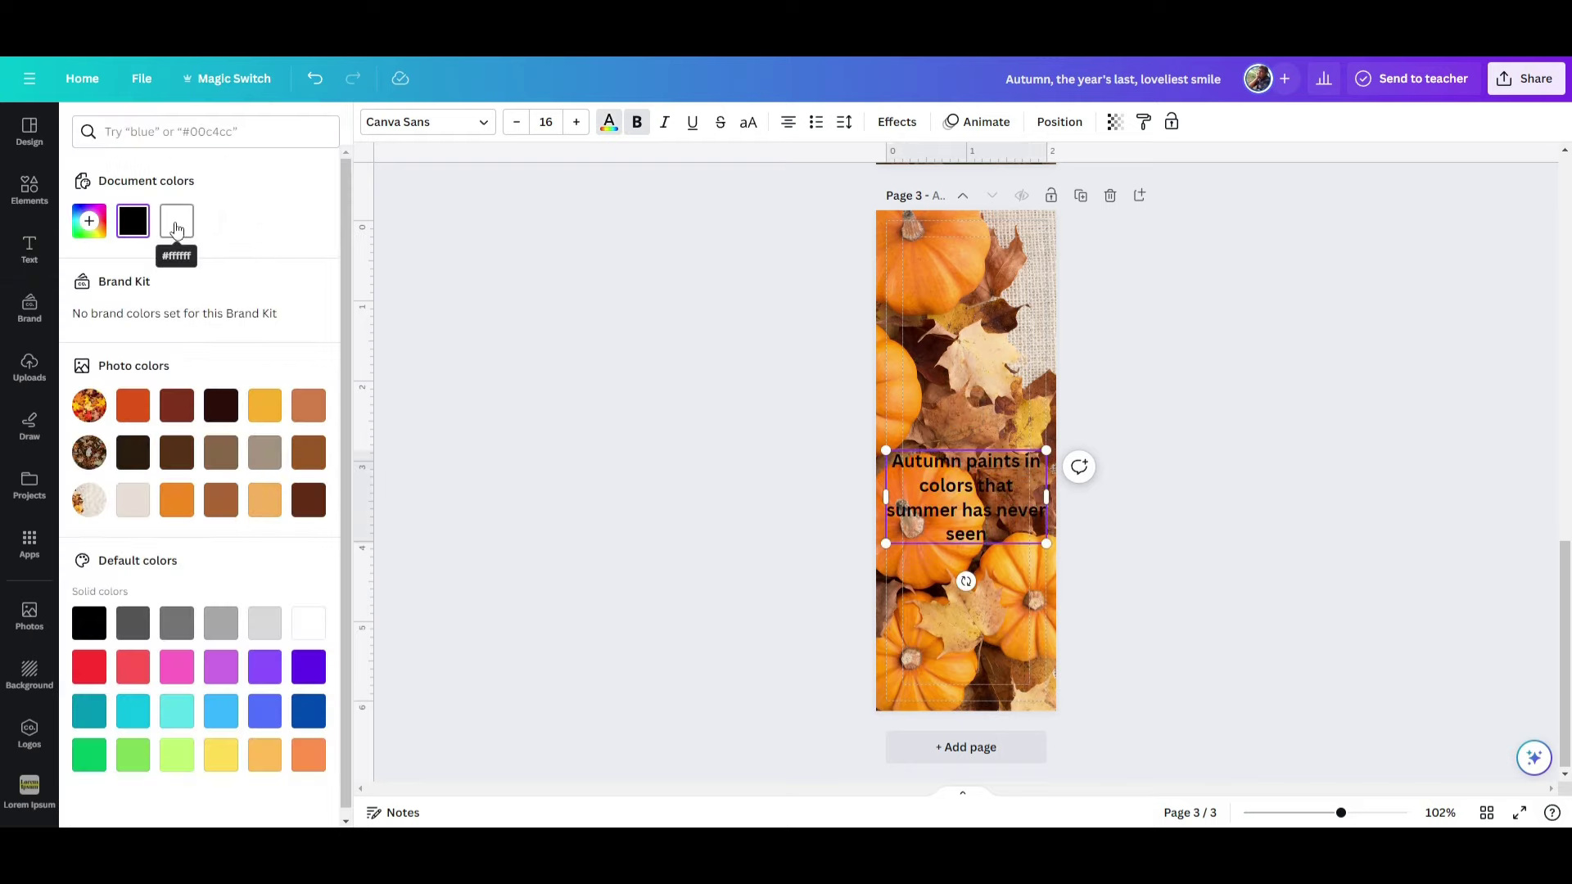
key(Escape)
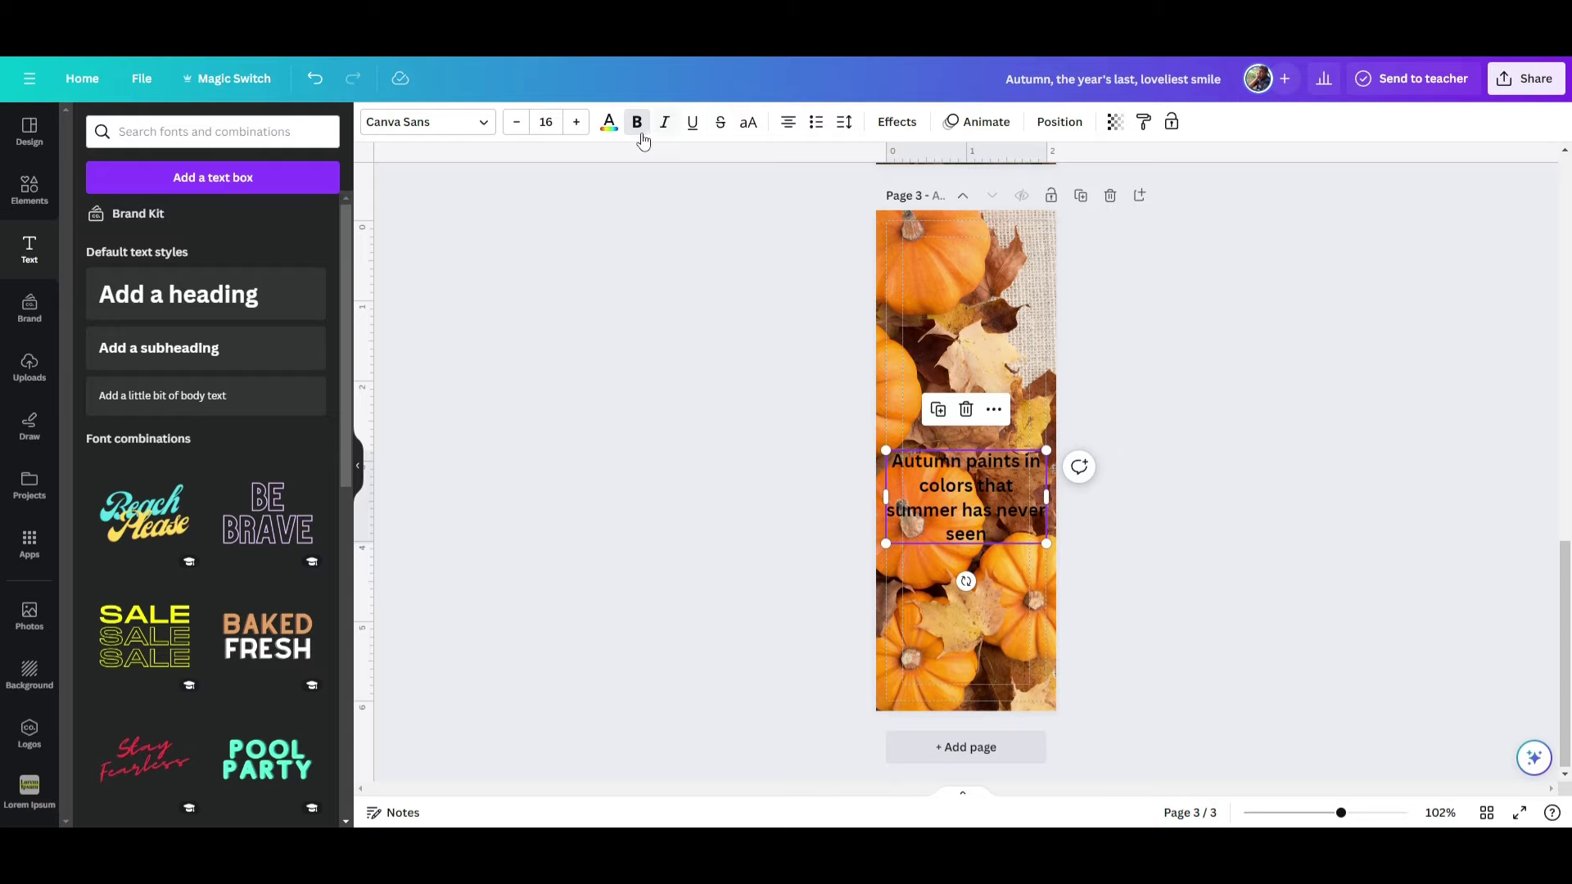
click(614, 129)
click(177, 221)
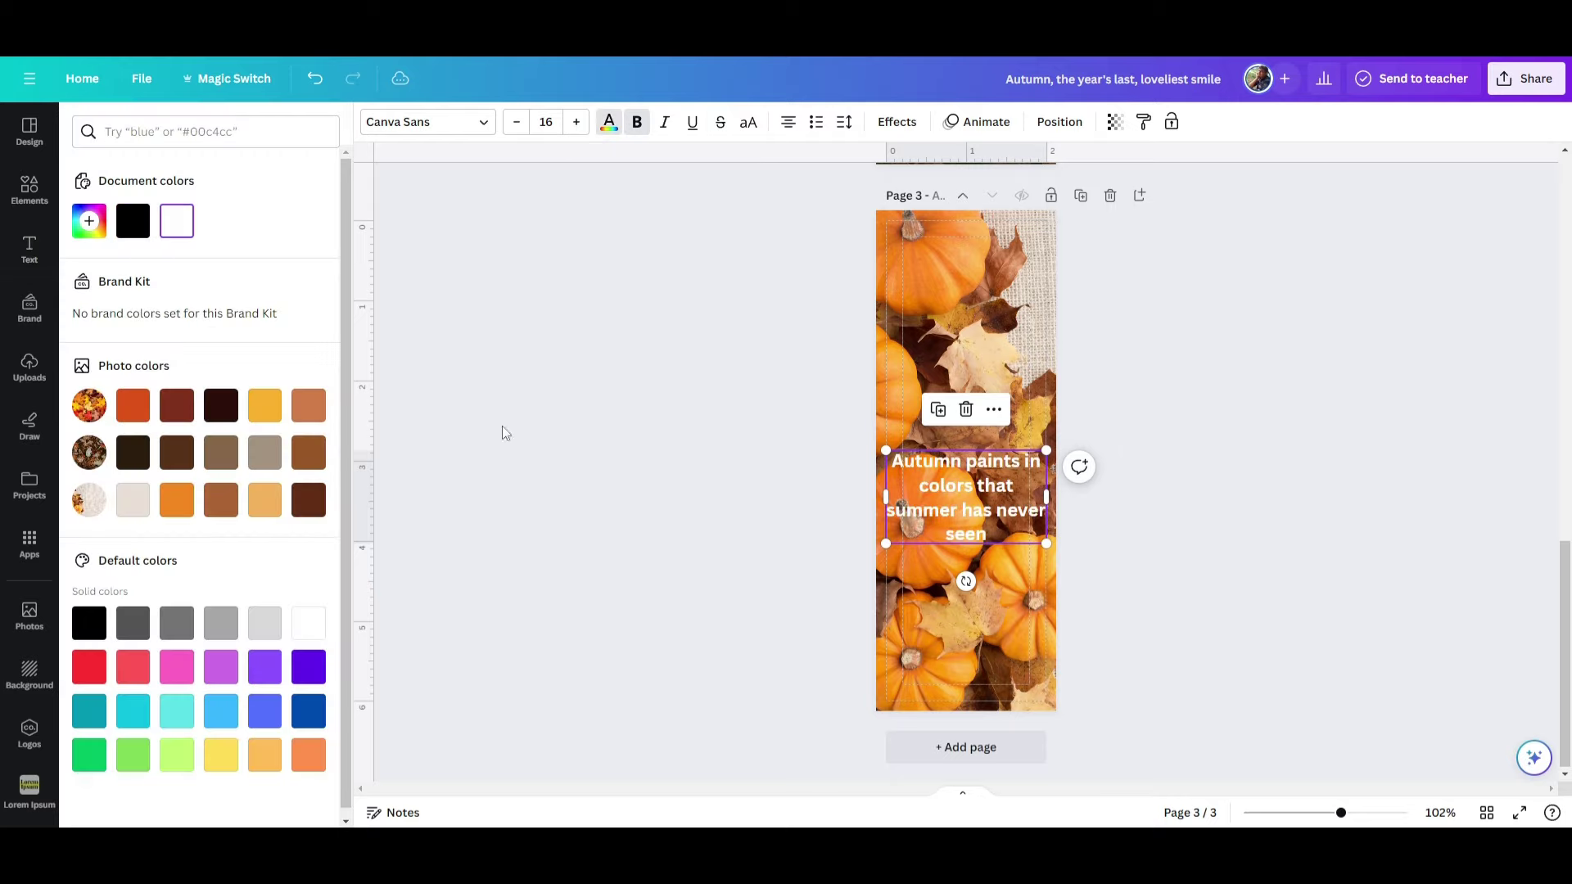
- Set the page 3 quote's font to Special Elite at size 25
click(450, 123)
click(156, 250)
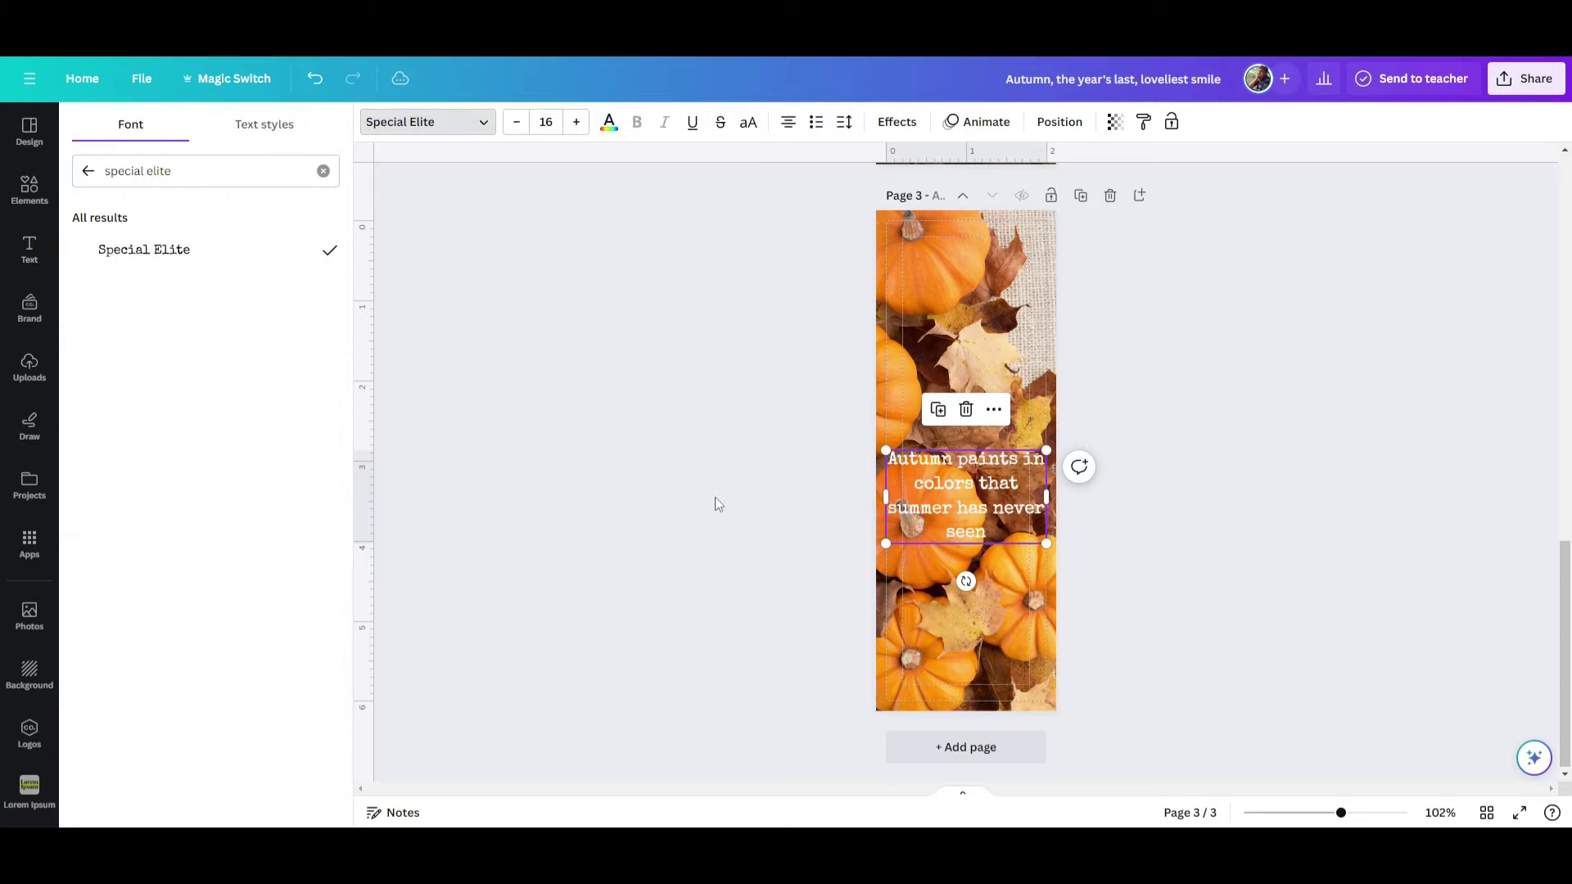
click(546, 122)
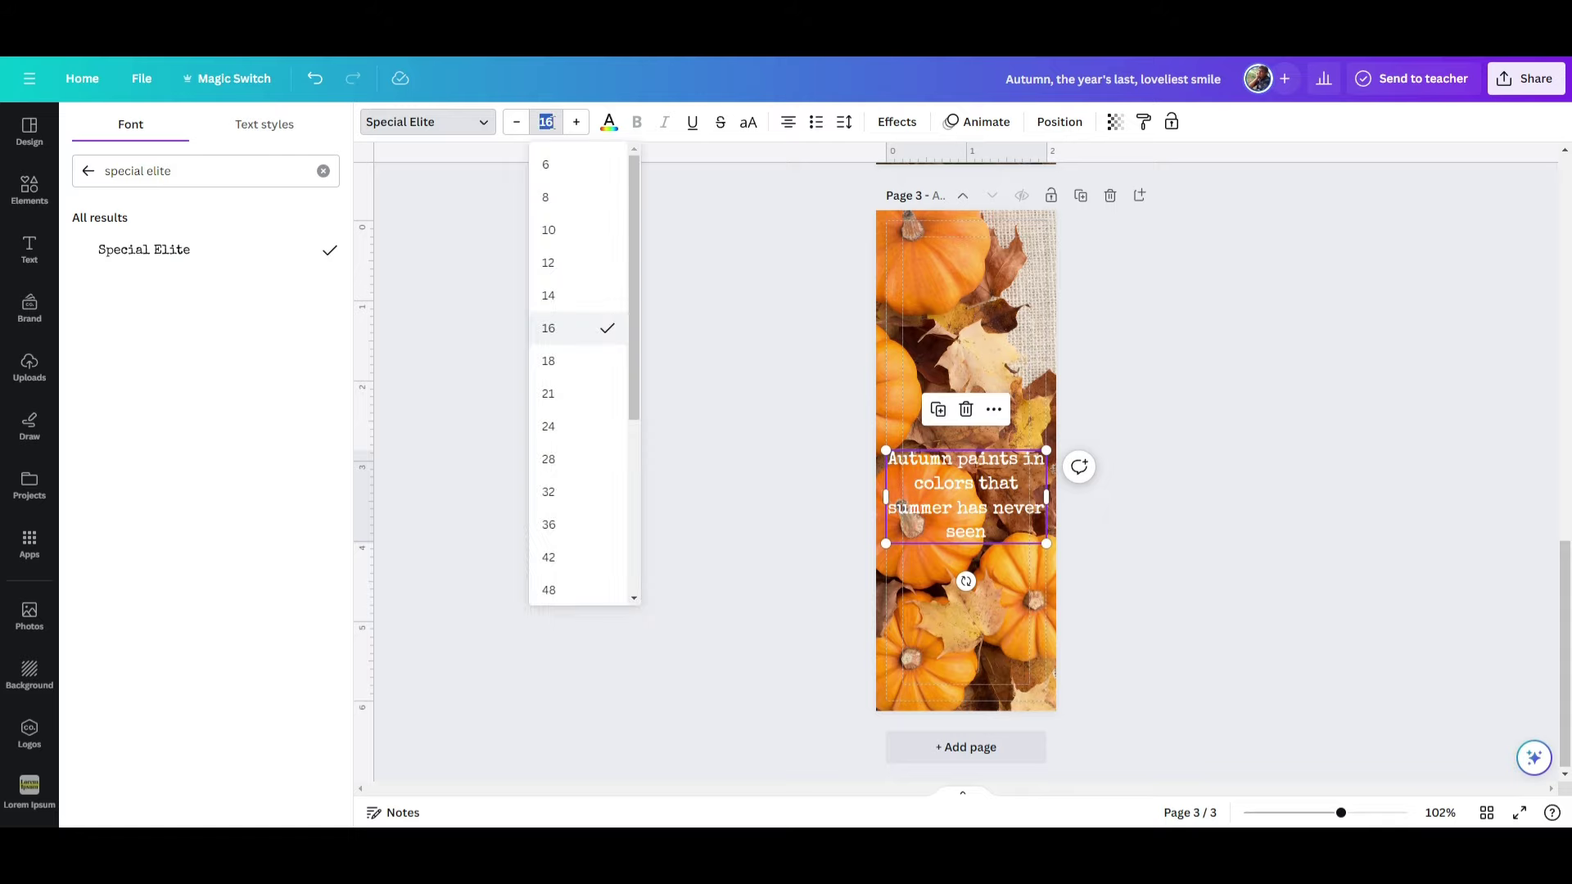
text(25)
key(Return)
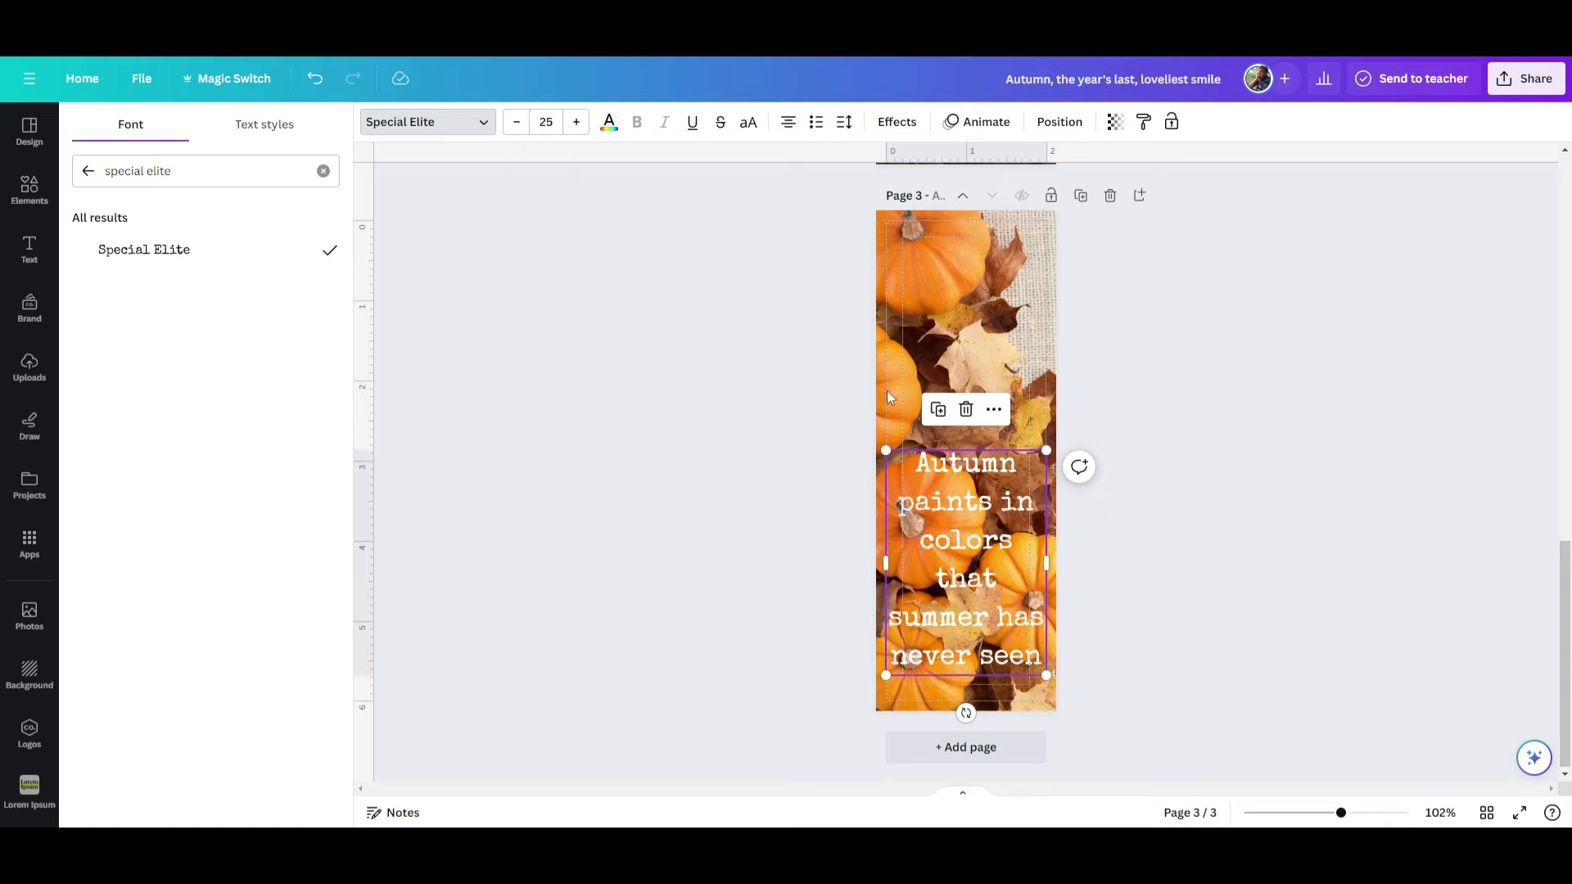
- Tighten the page 3 quote's line spacing to 0.93 and align the text to the middle of the page
click(847, 122)
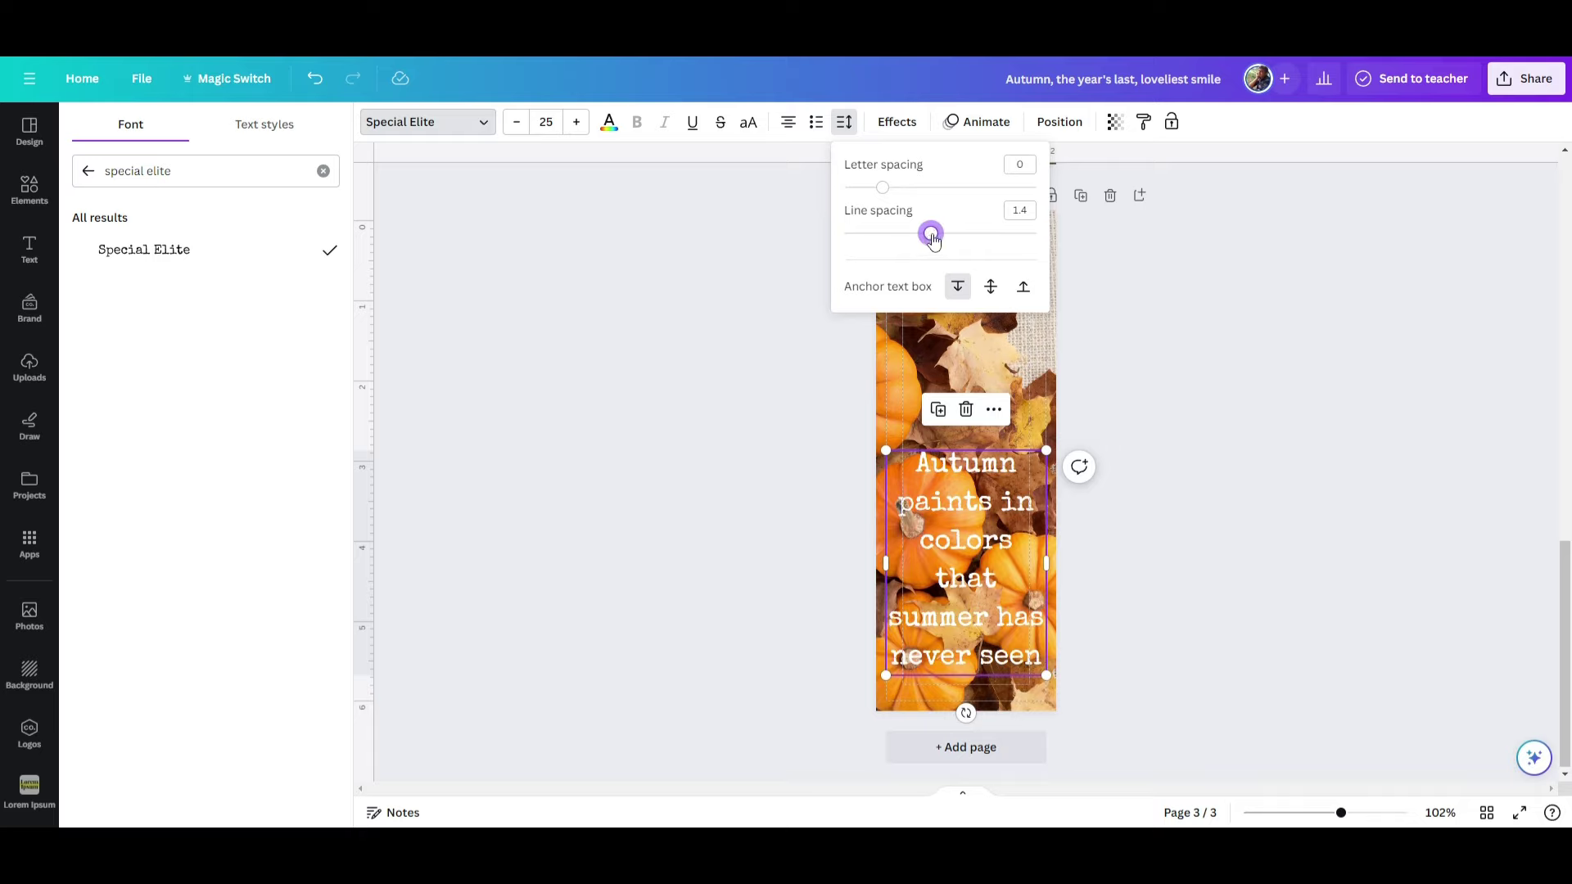
drag(930, 233, 884, 234)
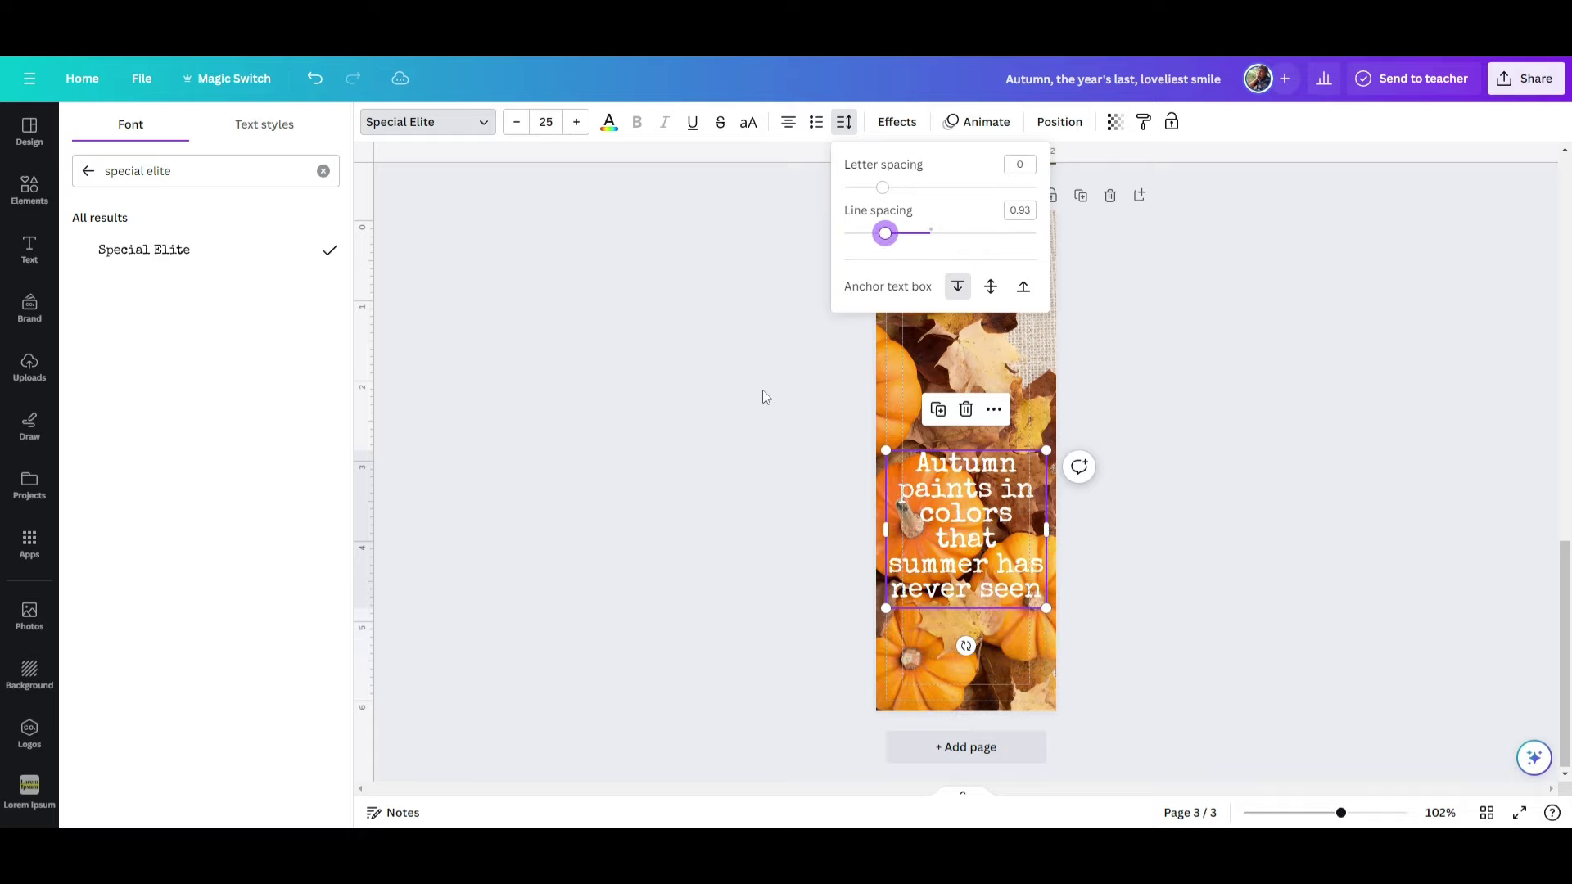
key(Escape)
click(1059, 122)
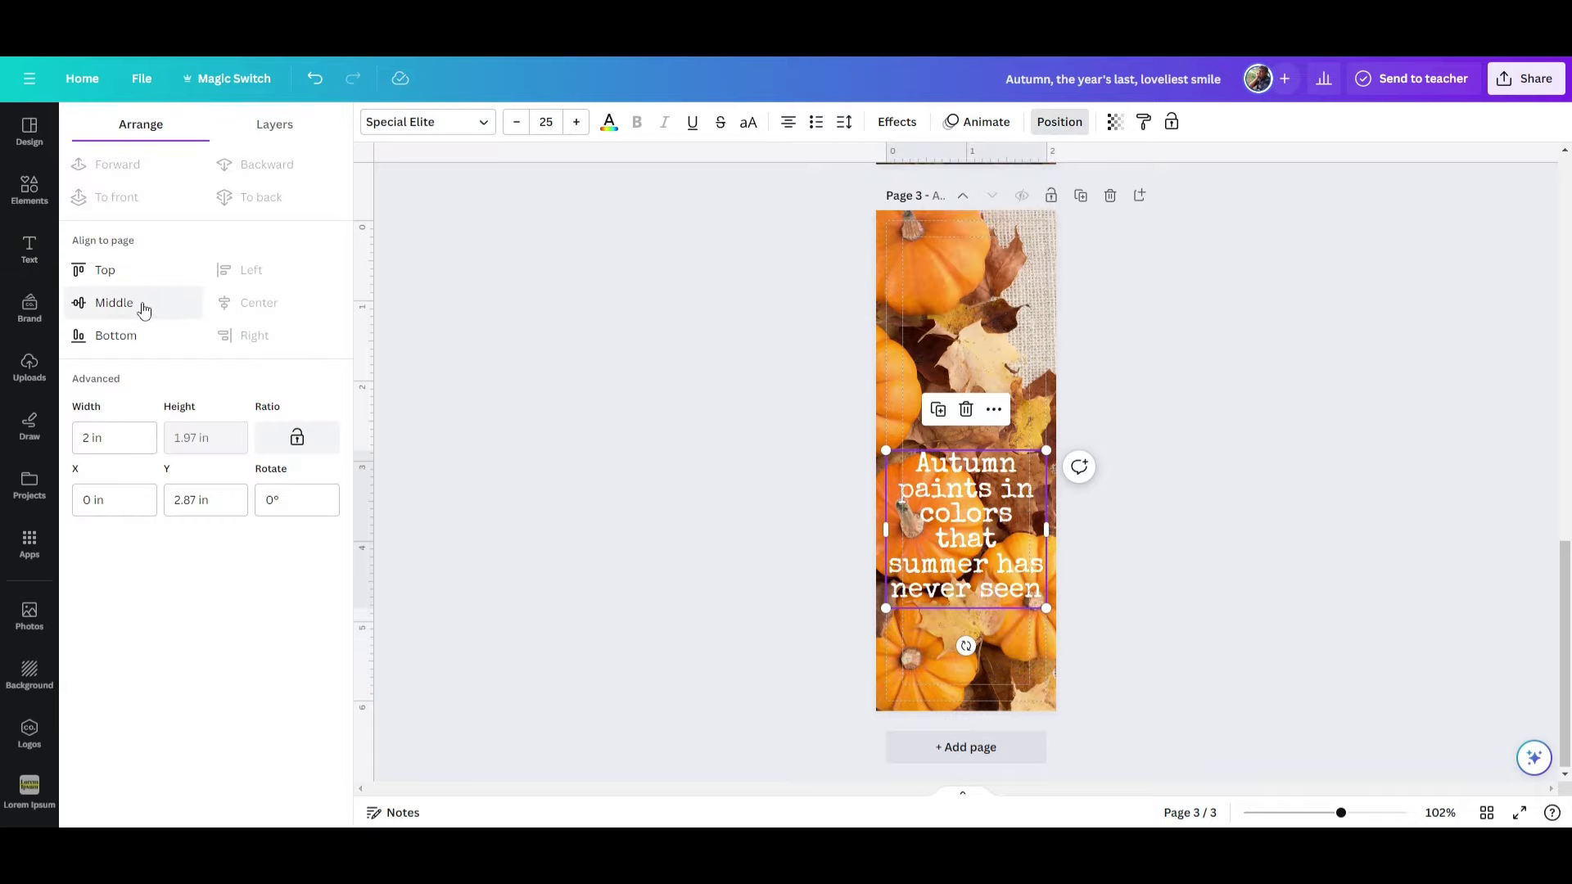
click(114, 303)
click(617, 414)
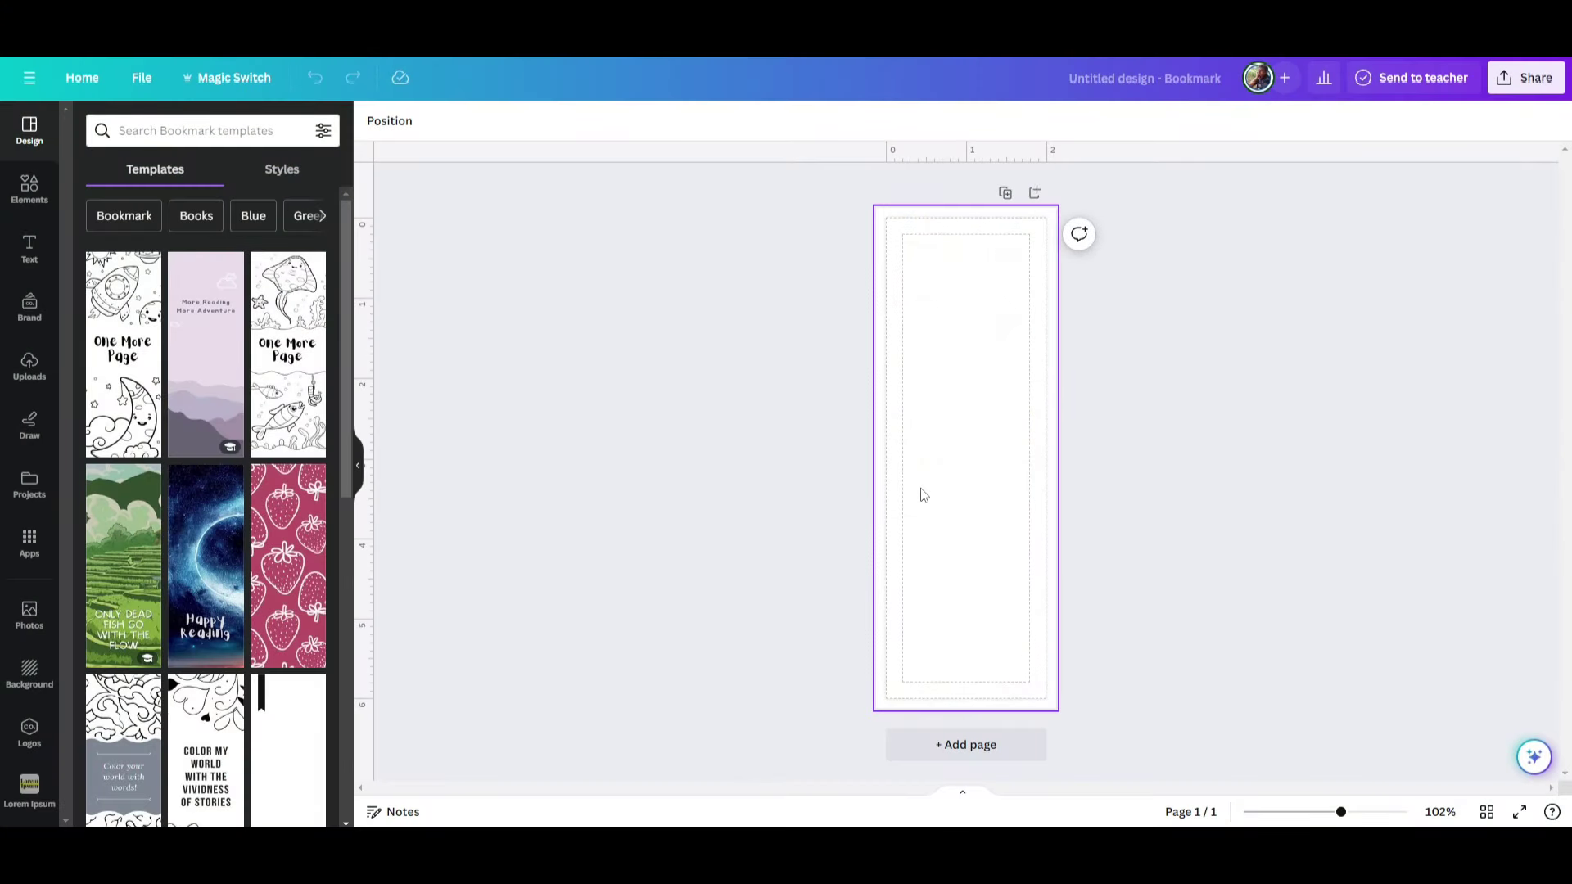
- Set the blank bookmark's background to the solid green from the default colours
click(958, 491)
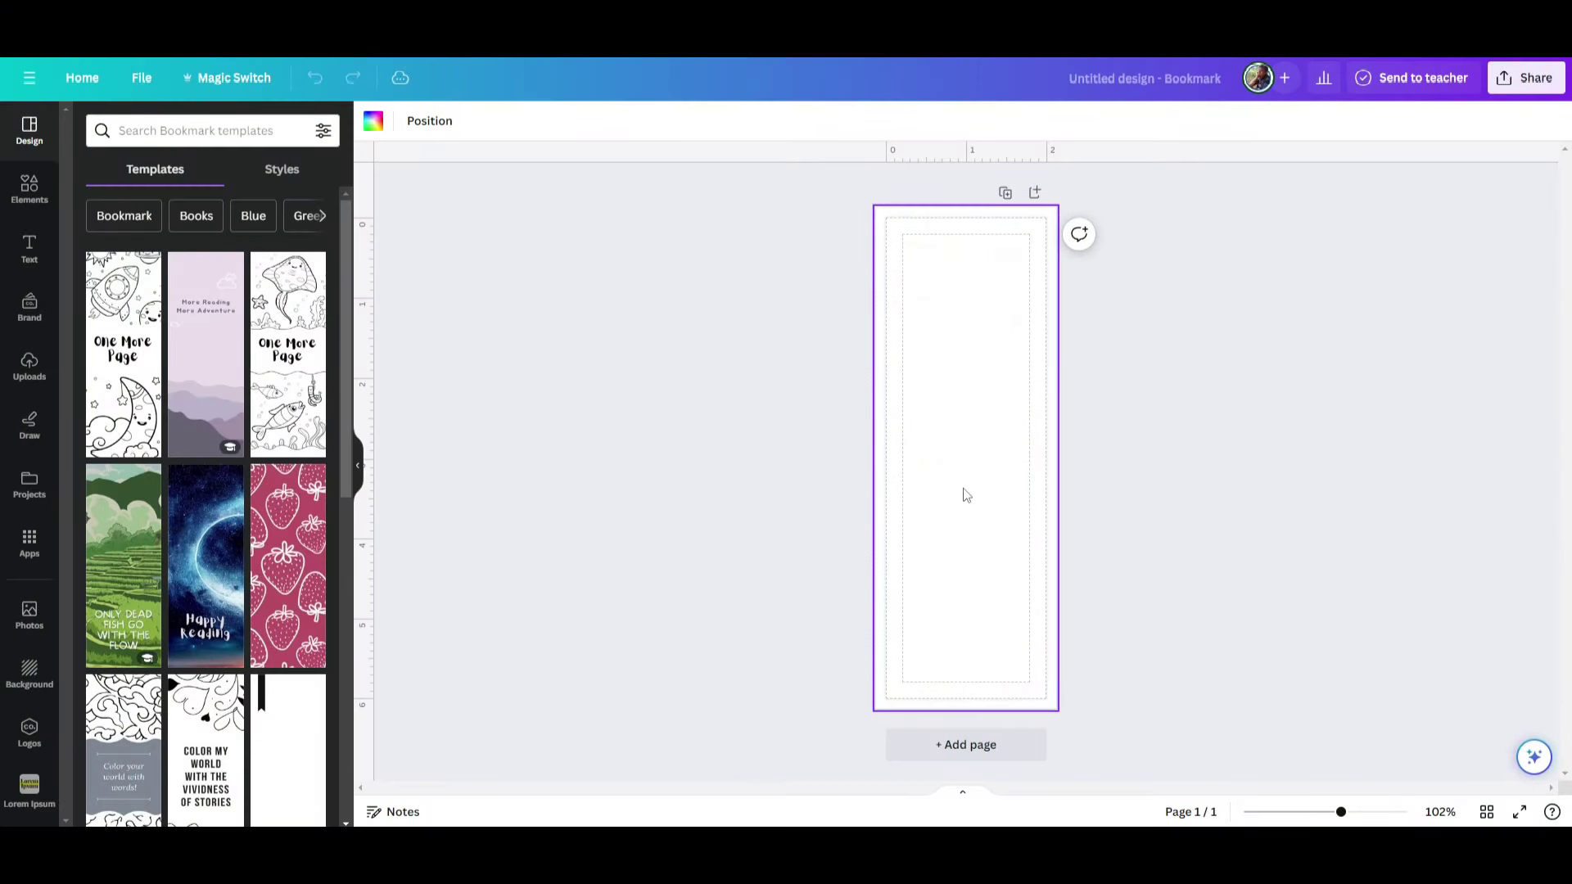
click(373, 120)
click(92, 565)
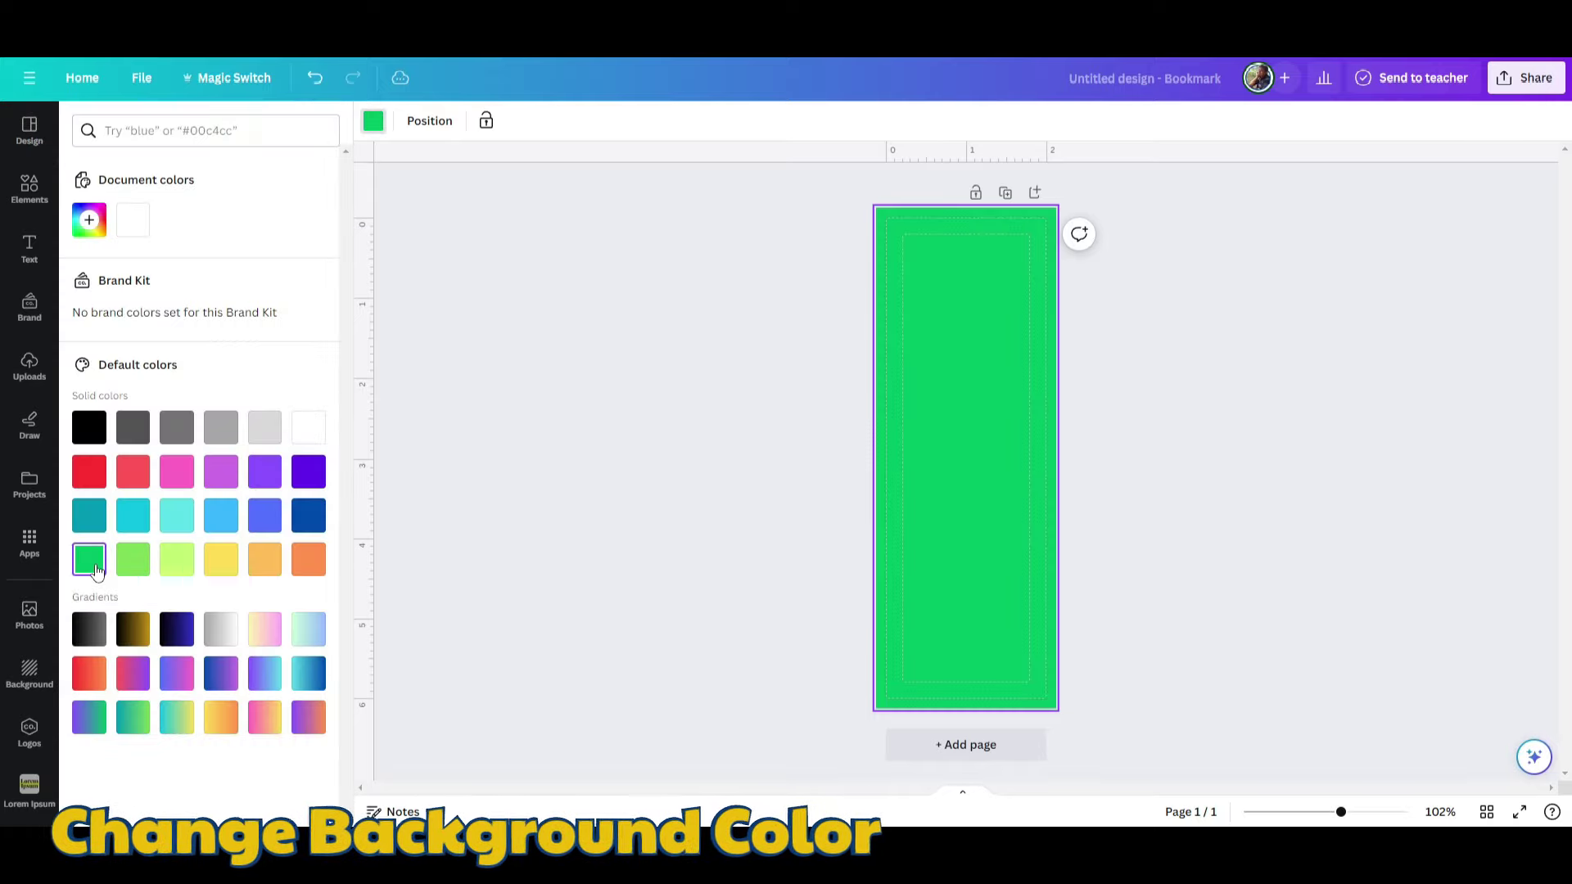
click(602, 436)
- Fine-tune the bookmark's green background to a slightly brighter shade with a custom solid colour
click(990, 452)
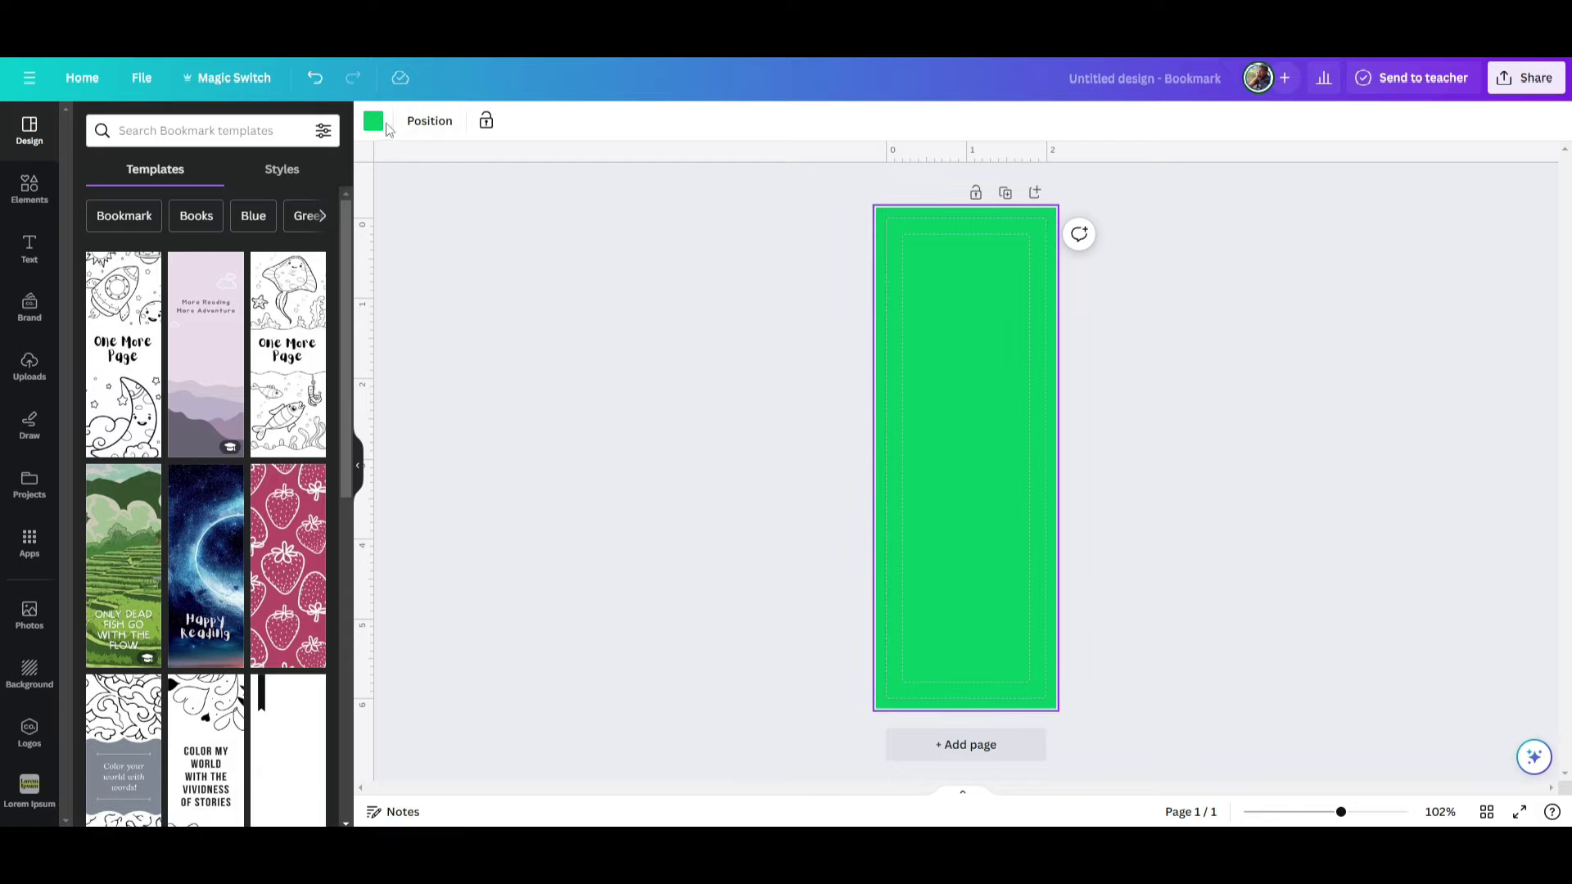
click(373, 120)
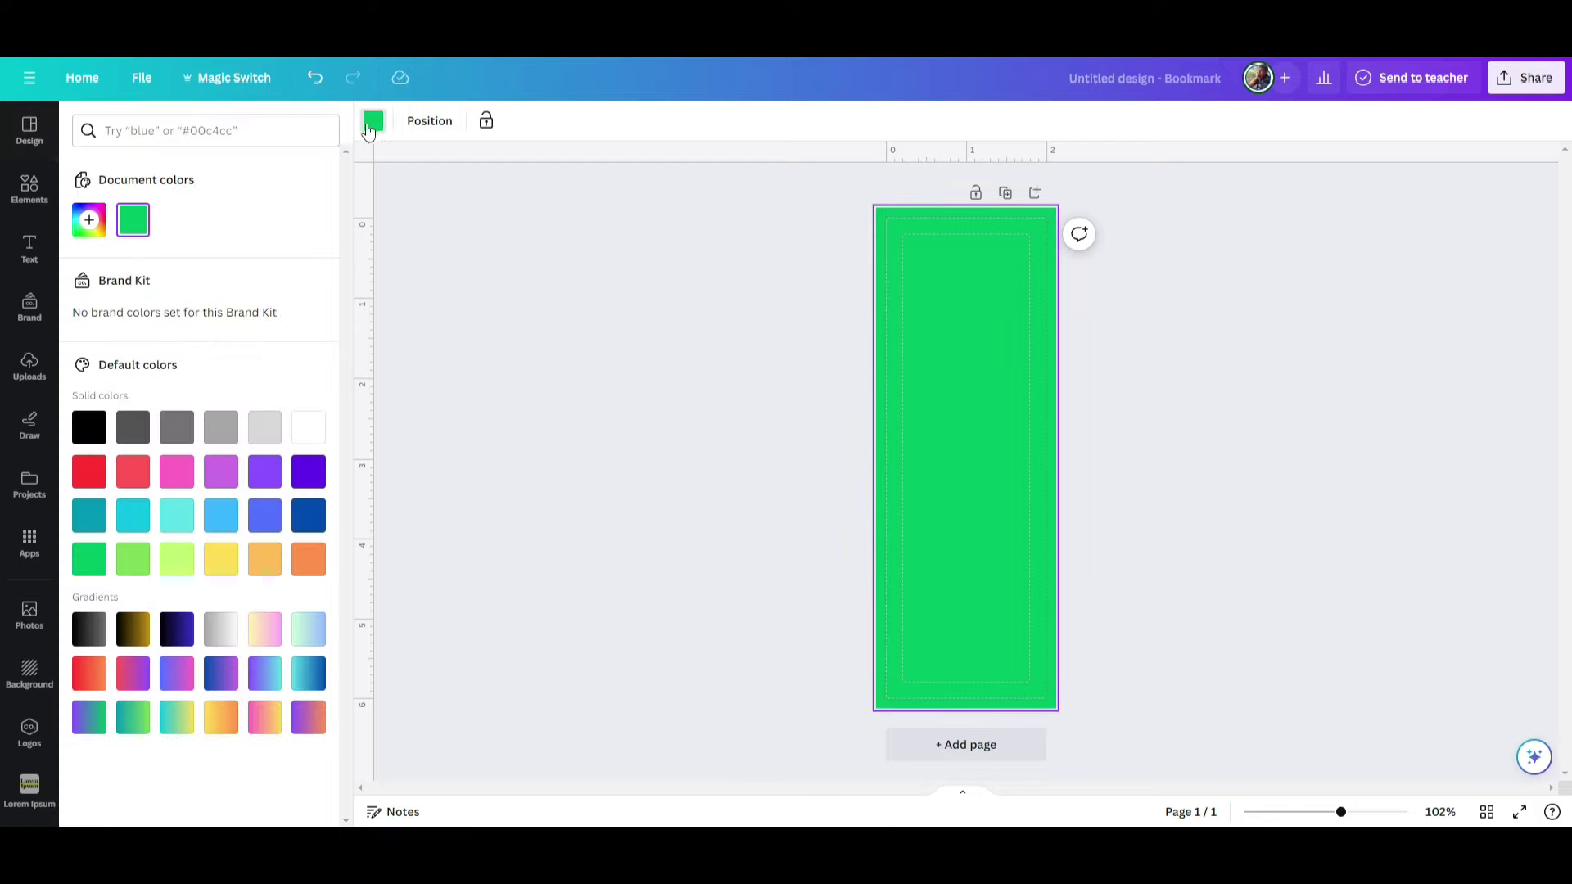
click(141, 222)
click(309, 315)
drag(309, 314, 309, 311)
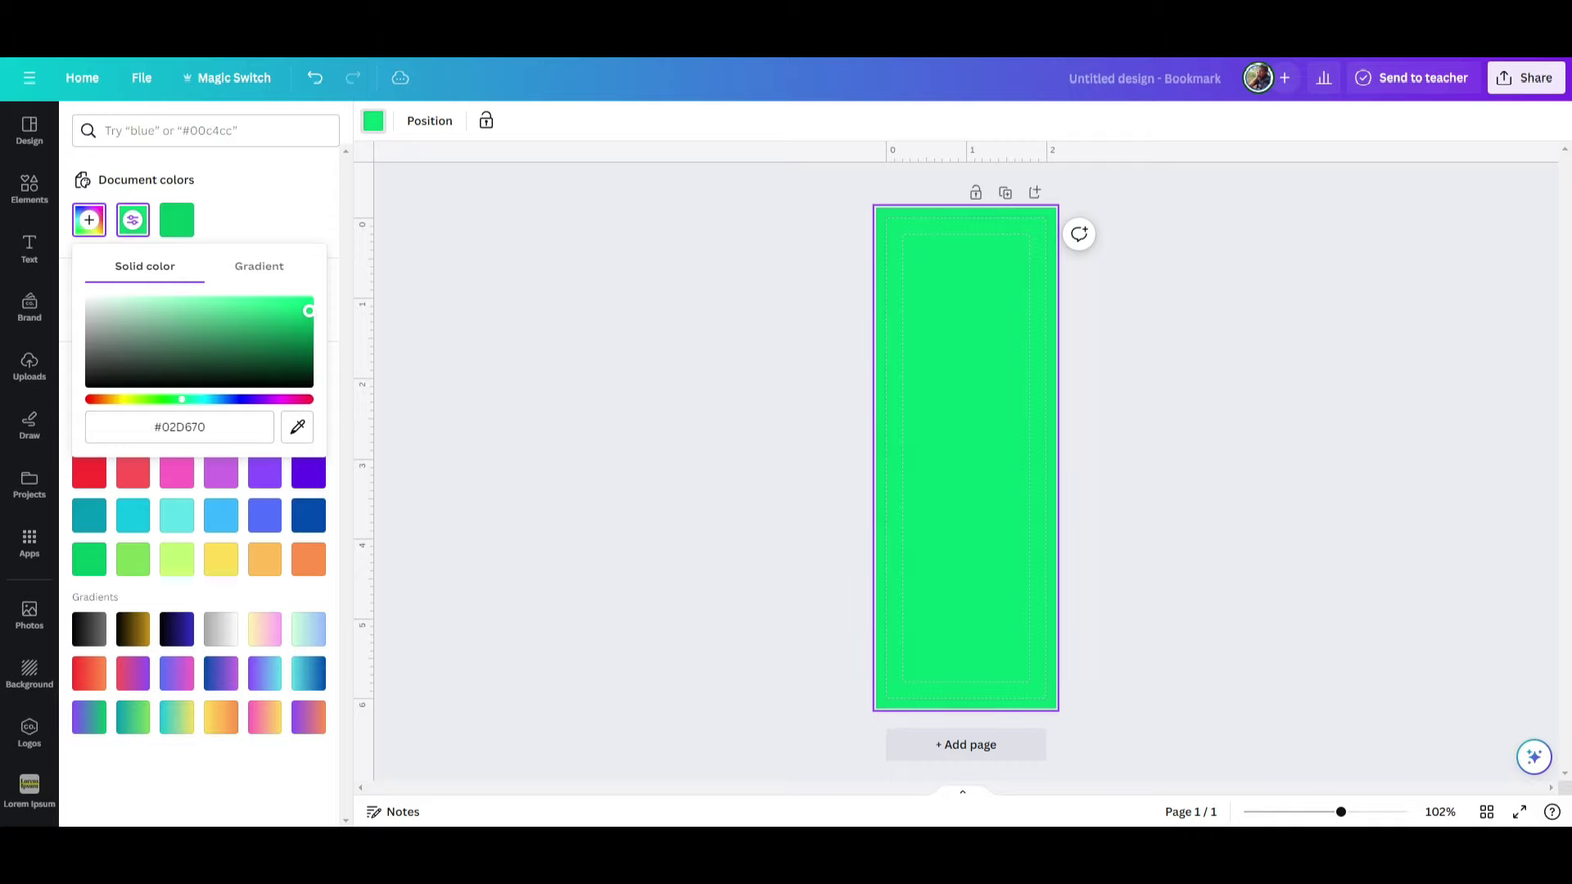
click(655, 436)
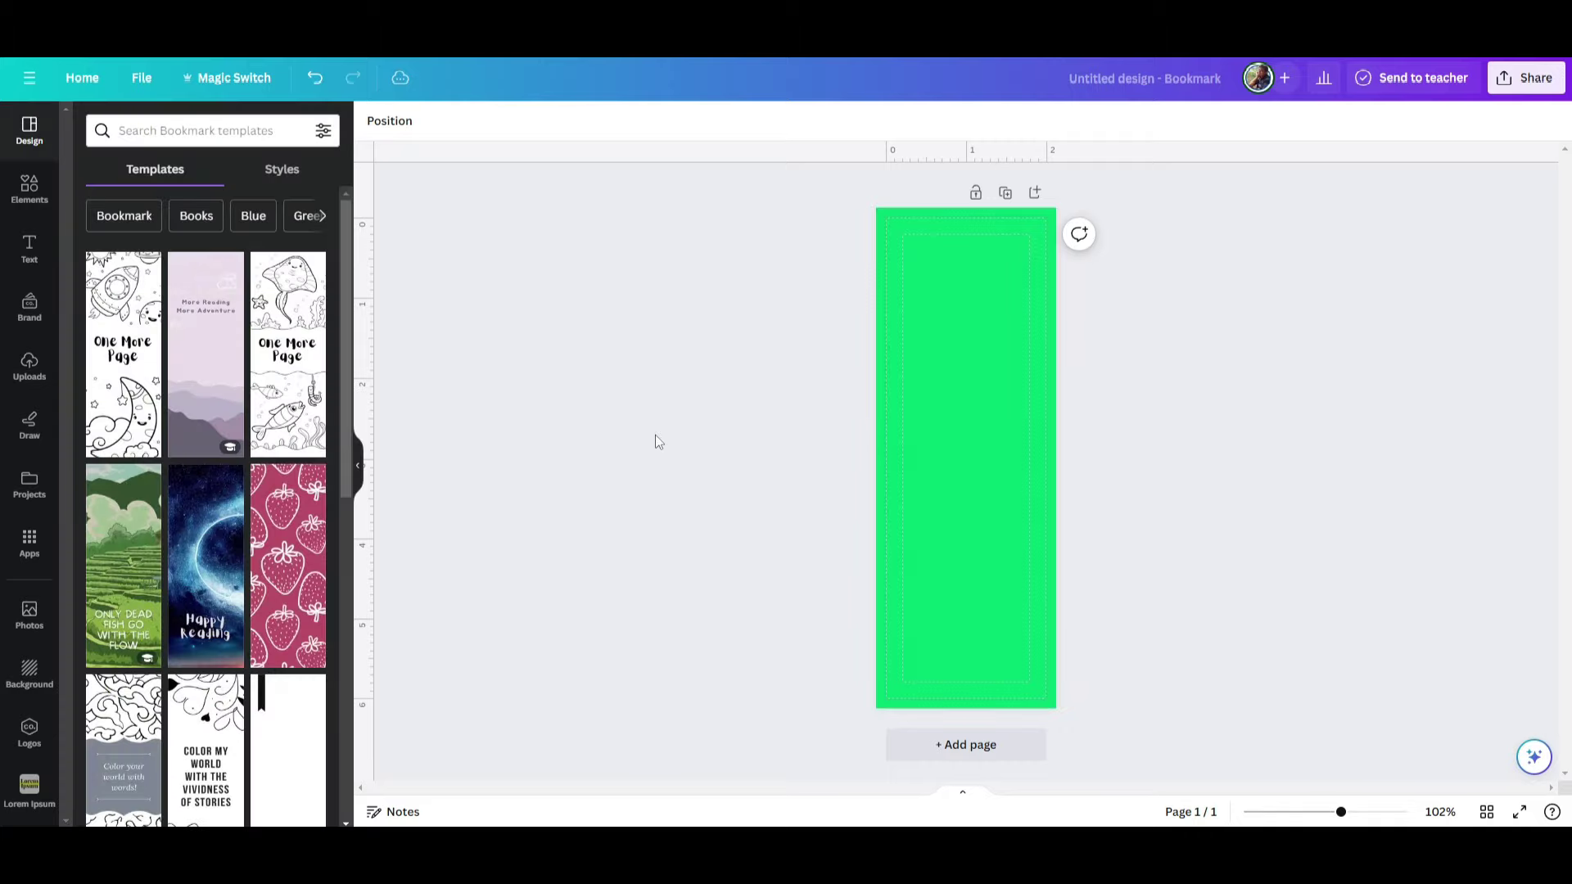
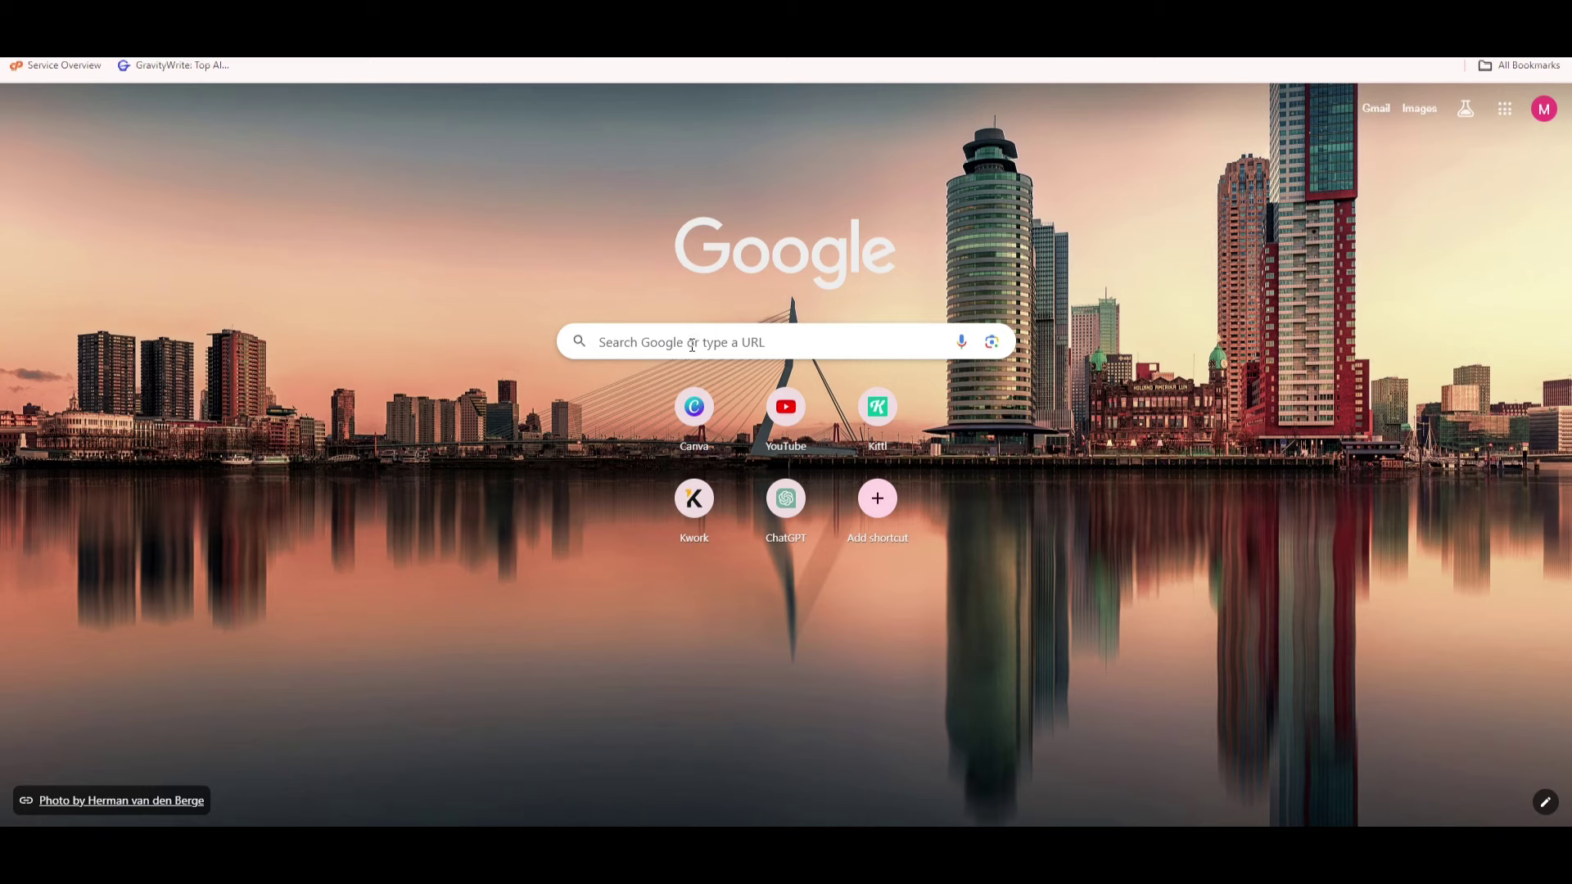
- Search Google for "ice bear" and show the image results
click(691, 345)
text(i)
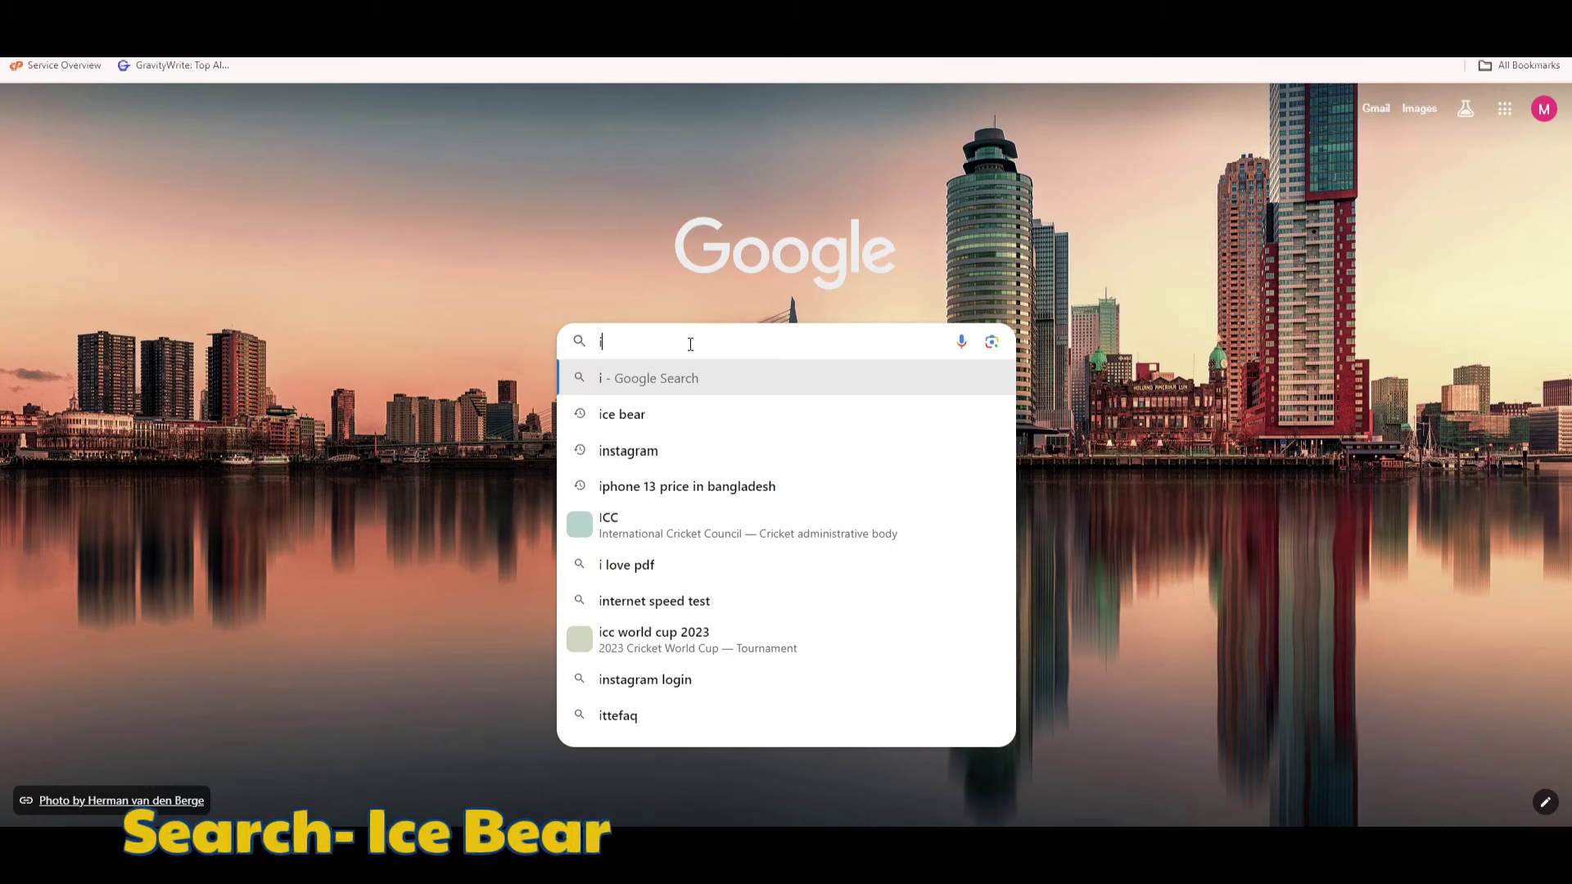
text(ce bear)
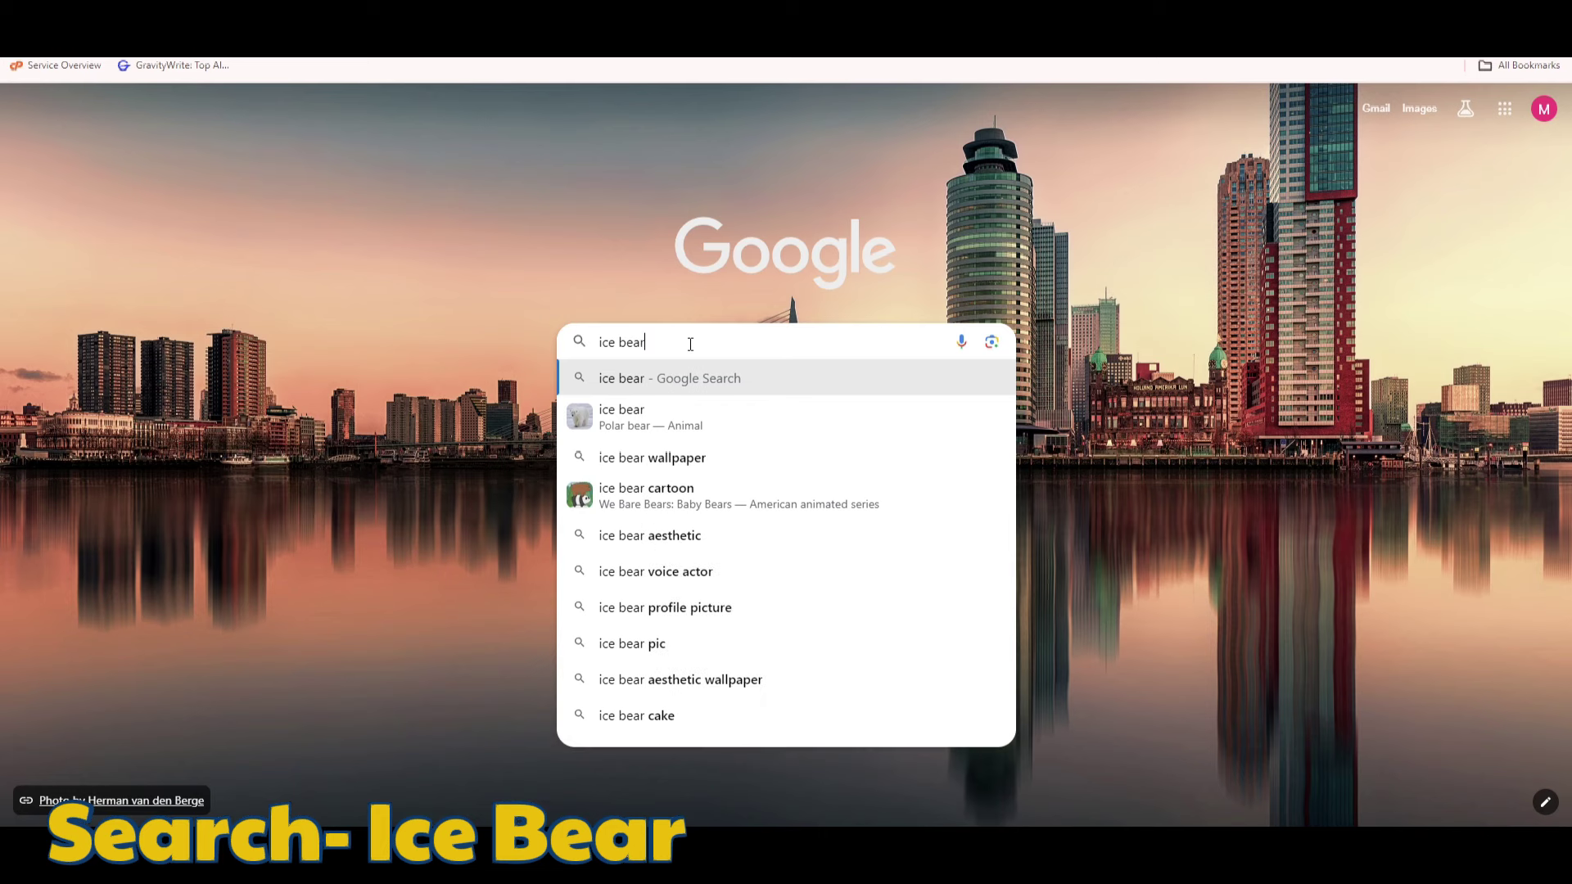
key(Return)
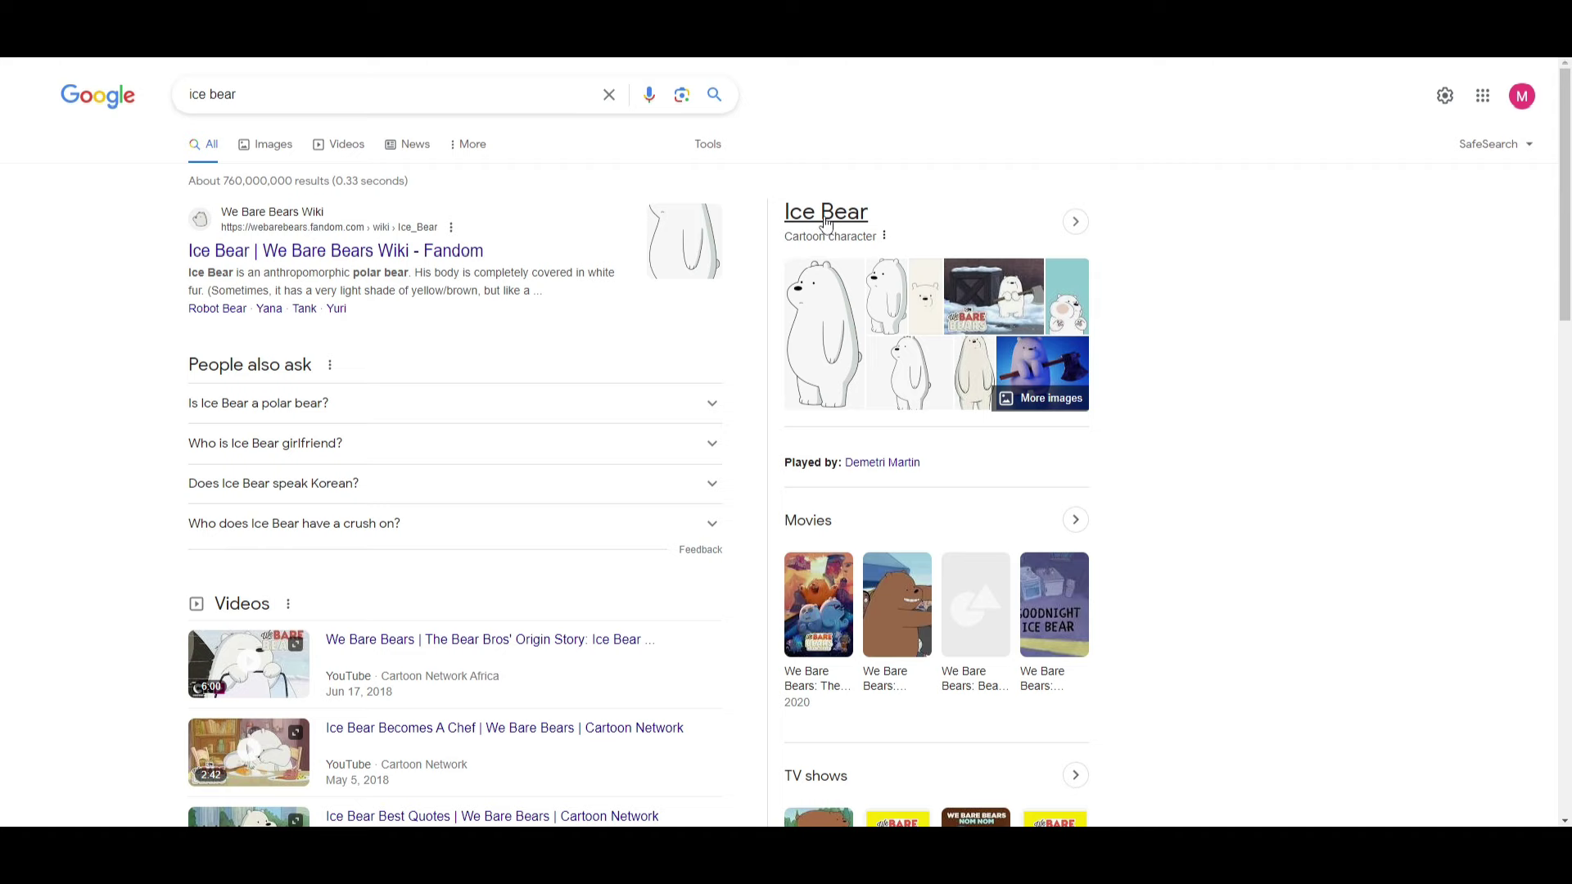
click(826, 223)
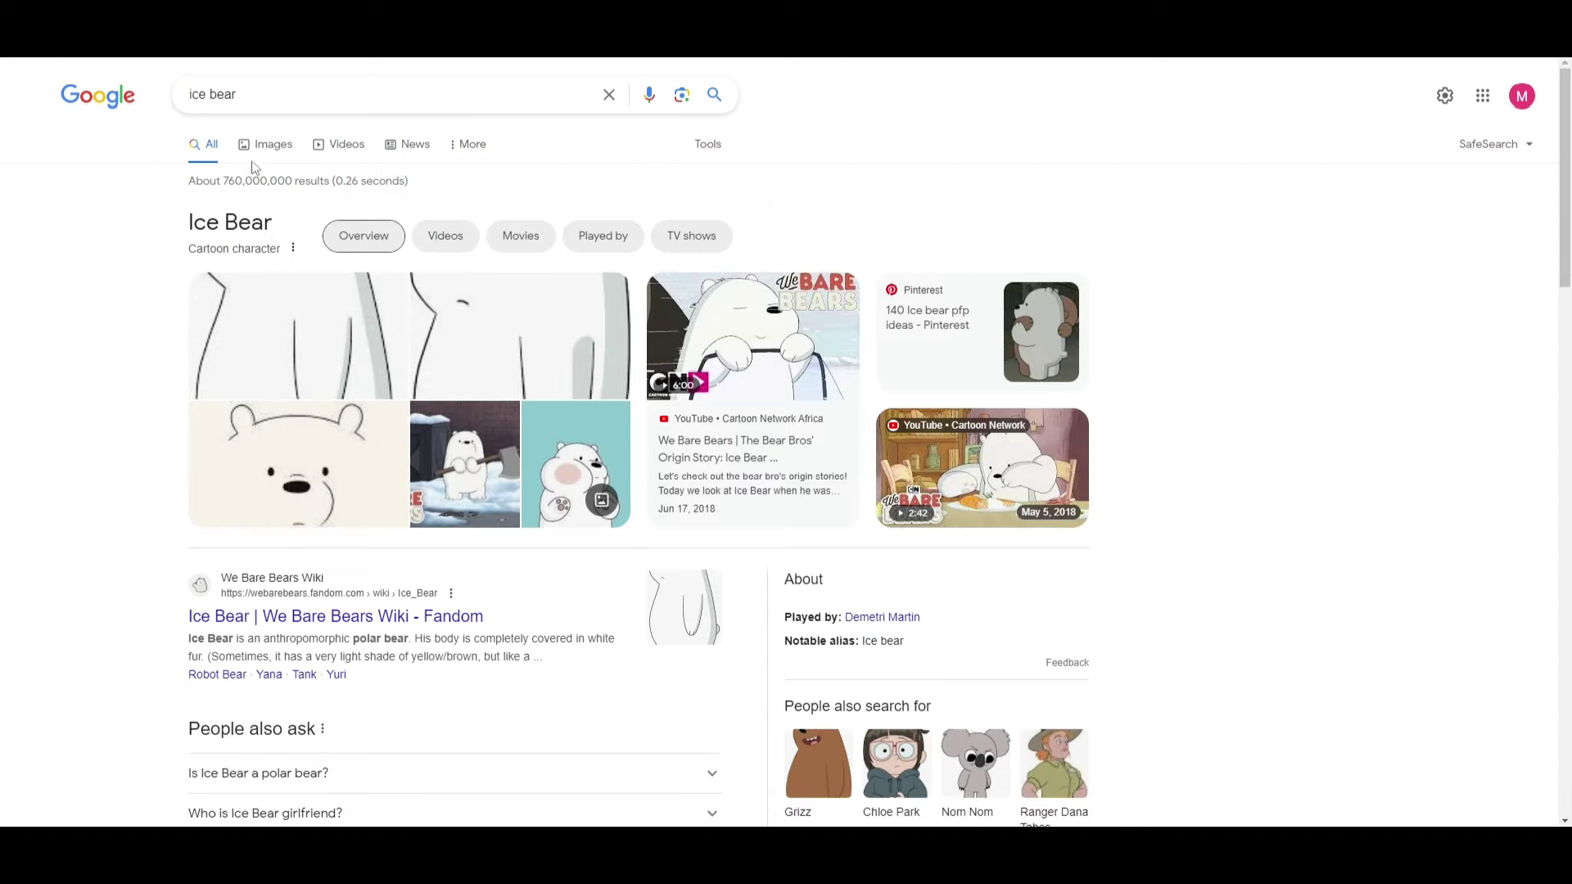
click(264, 155)
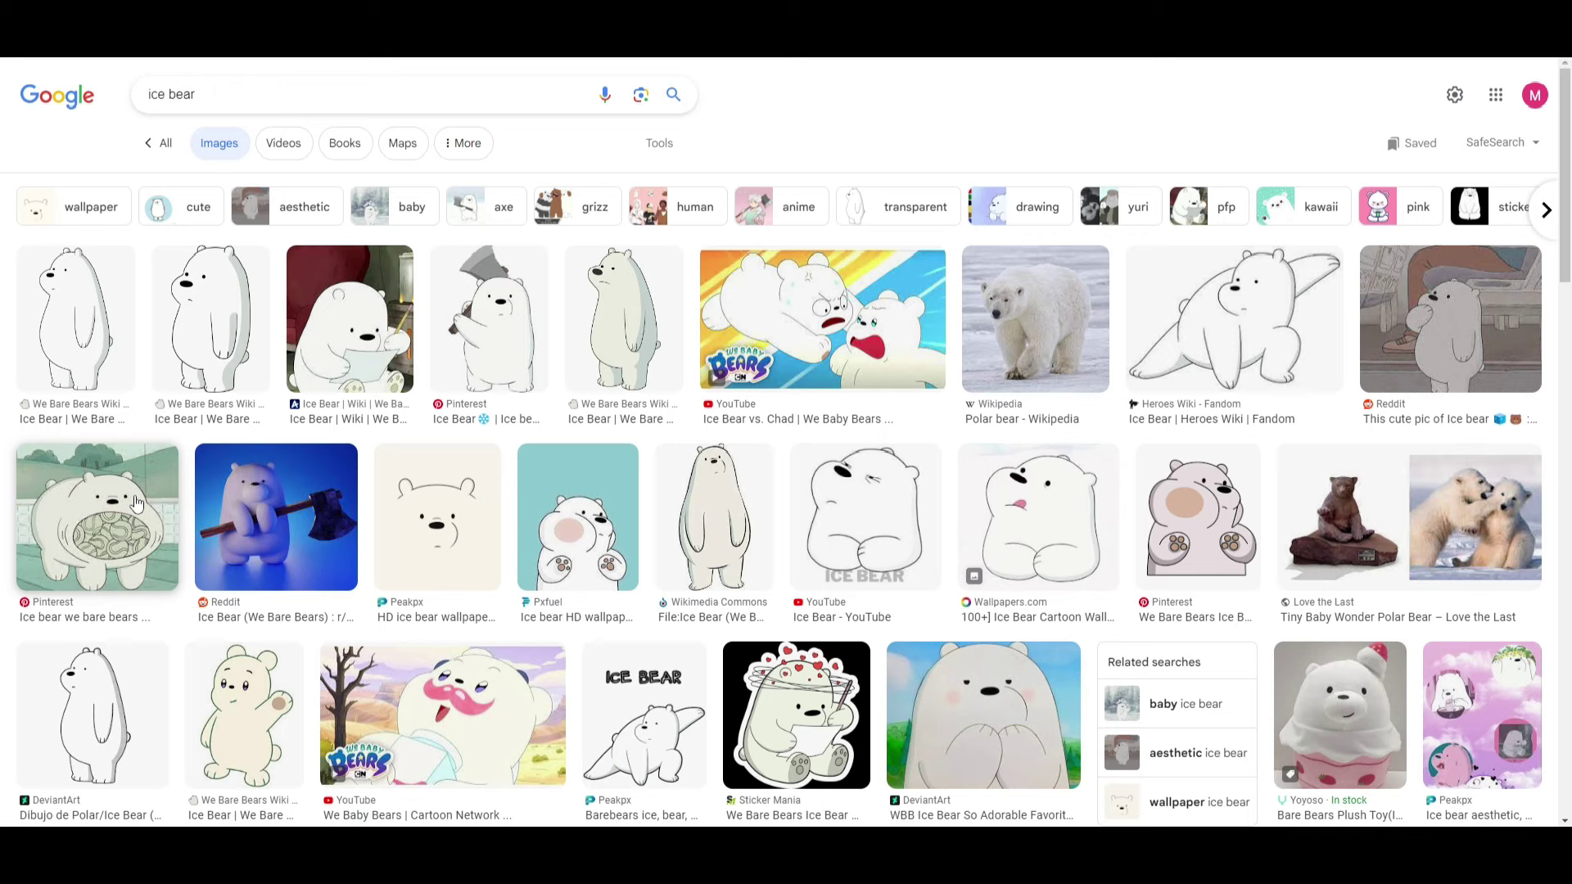
- Save the first standing Ice Bear image result to the Desktop as Icee (1)
click(87, 347)
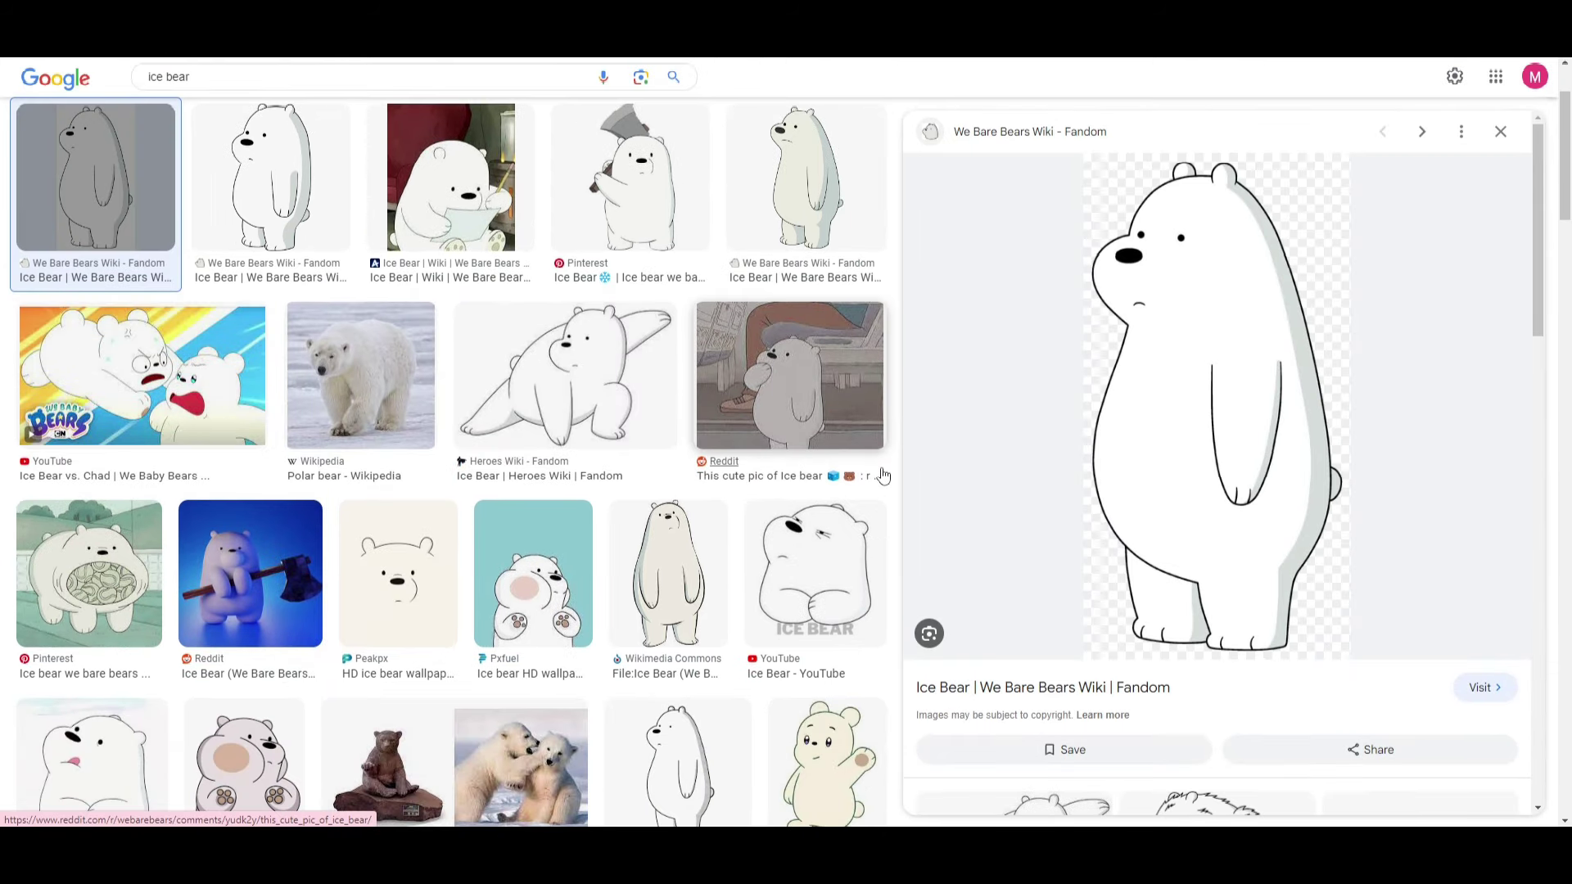
right_click(1001, 353)
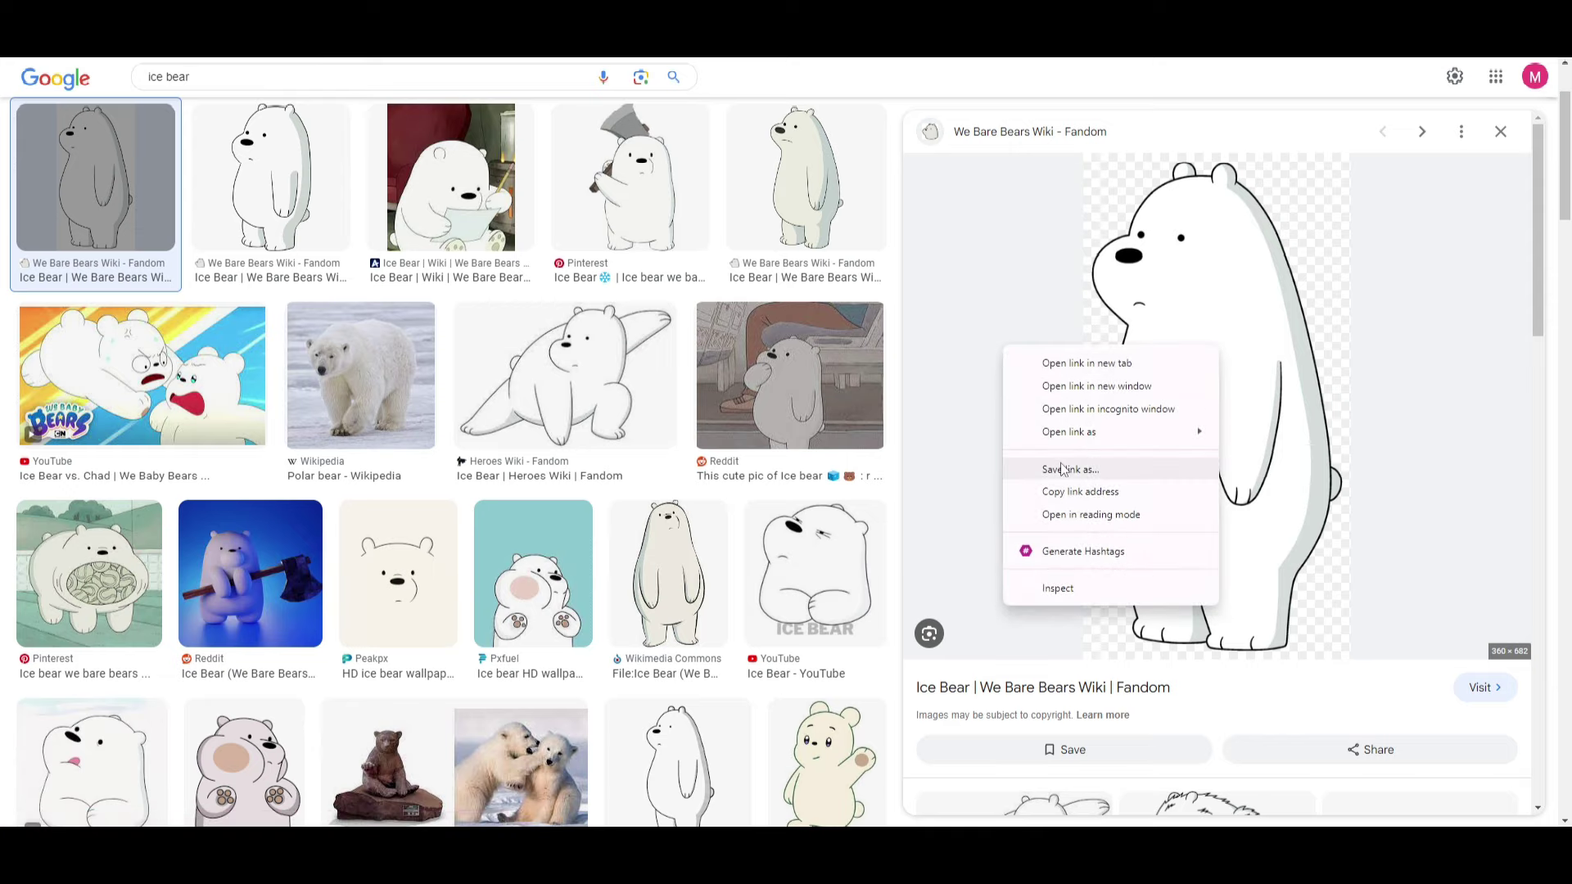
click(945, 439)
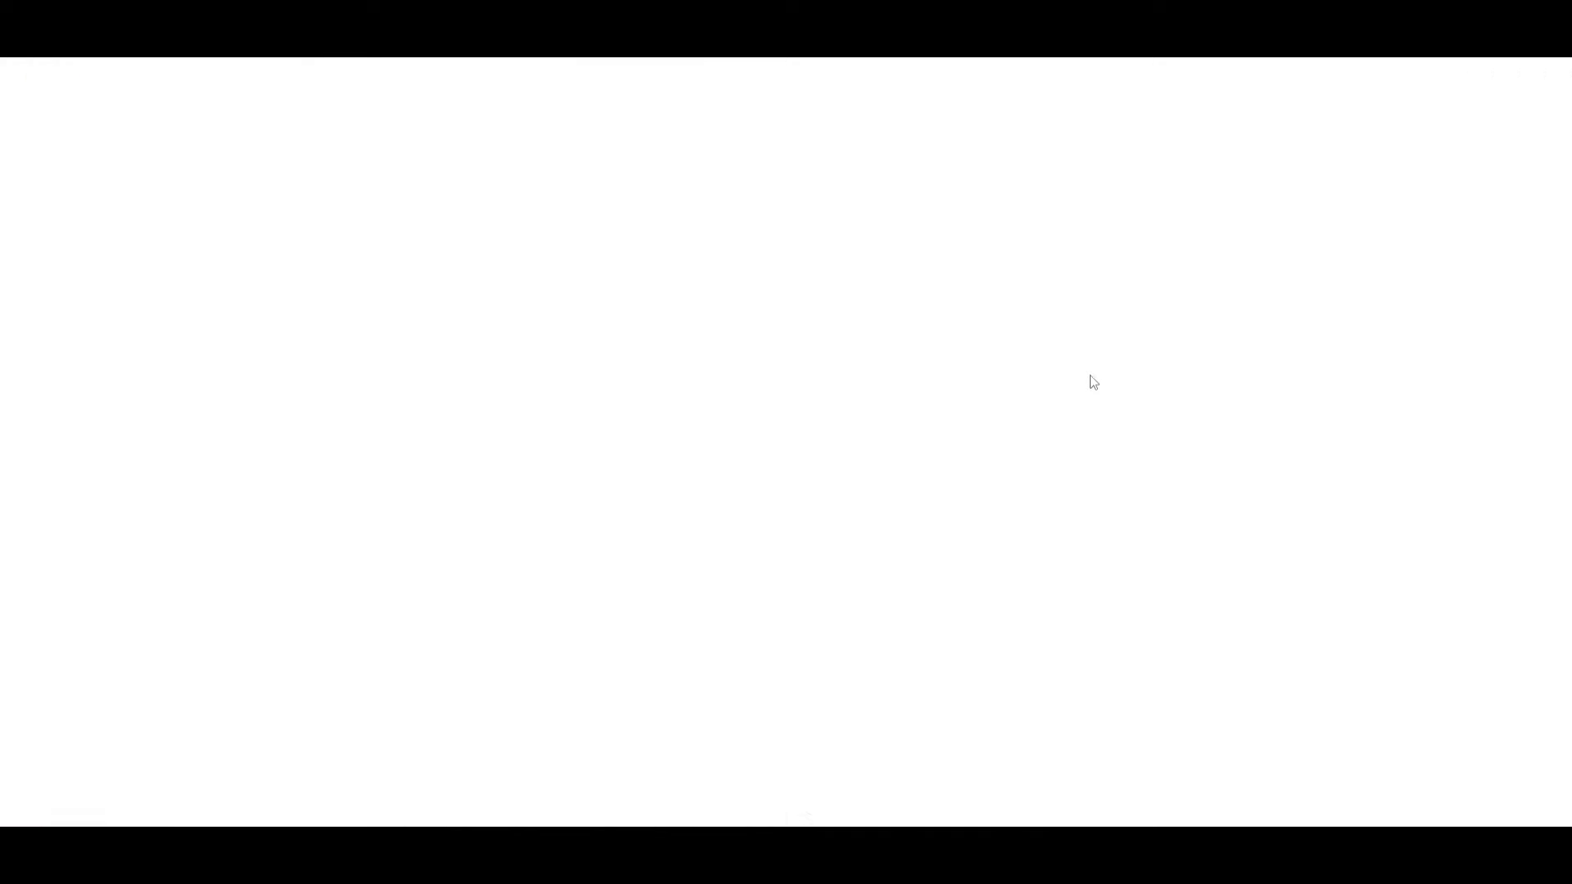
key(alt+Left)
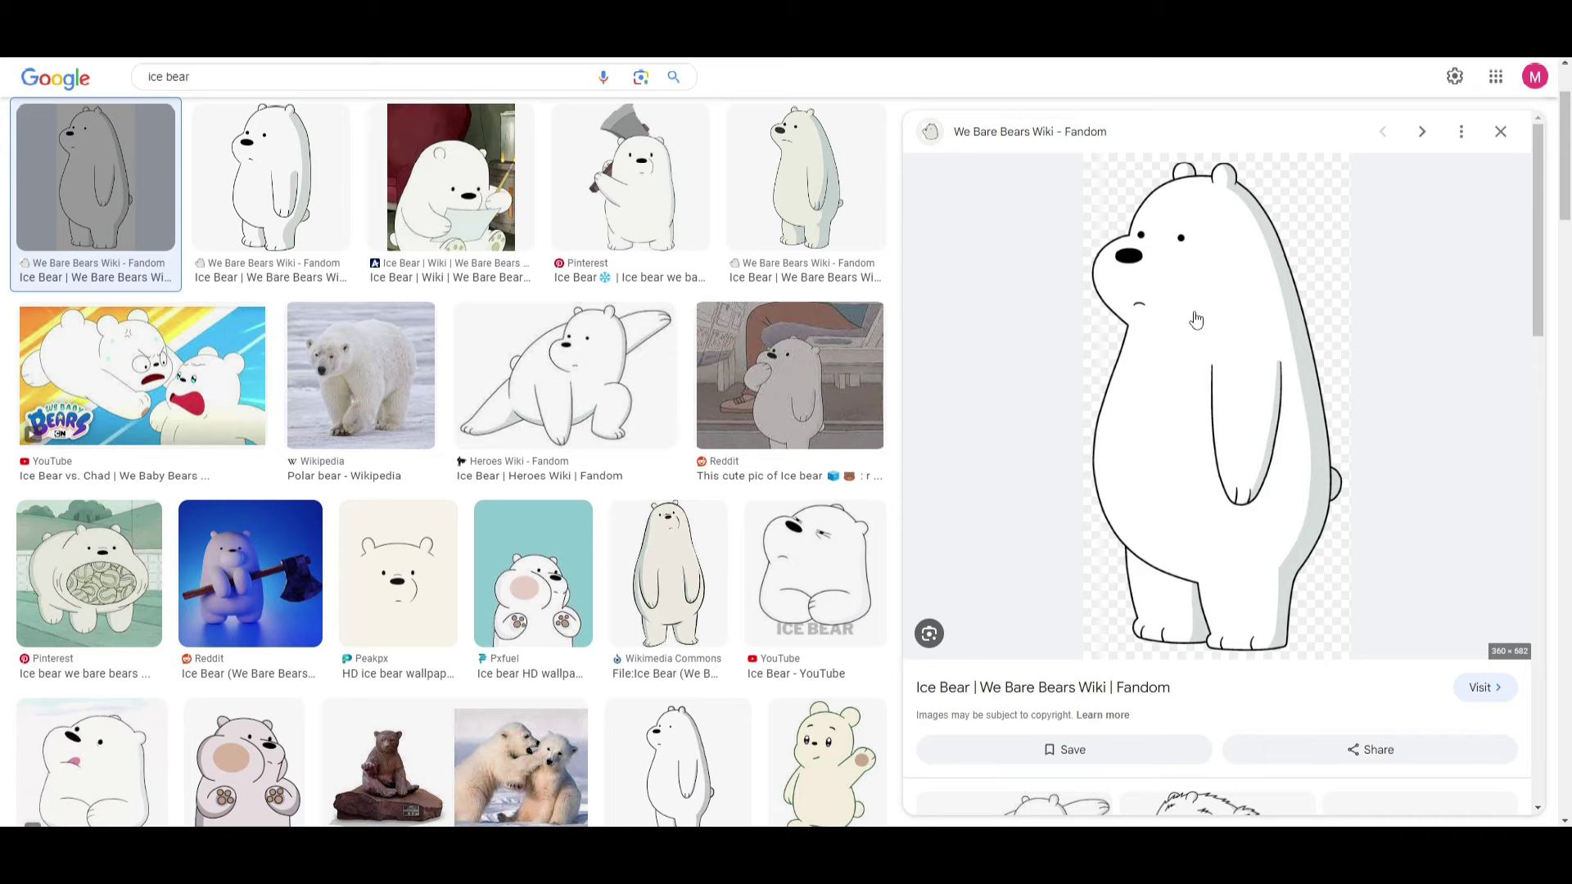
right_click(1192, 312)
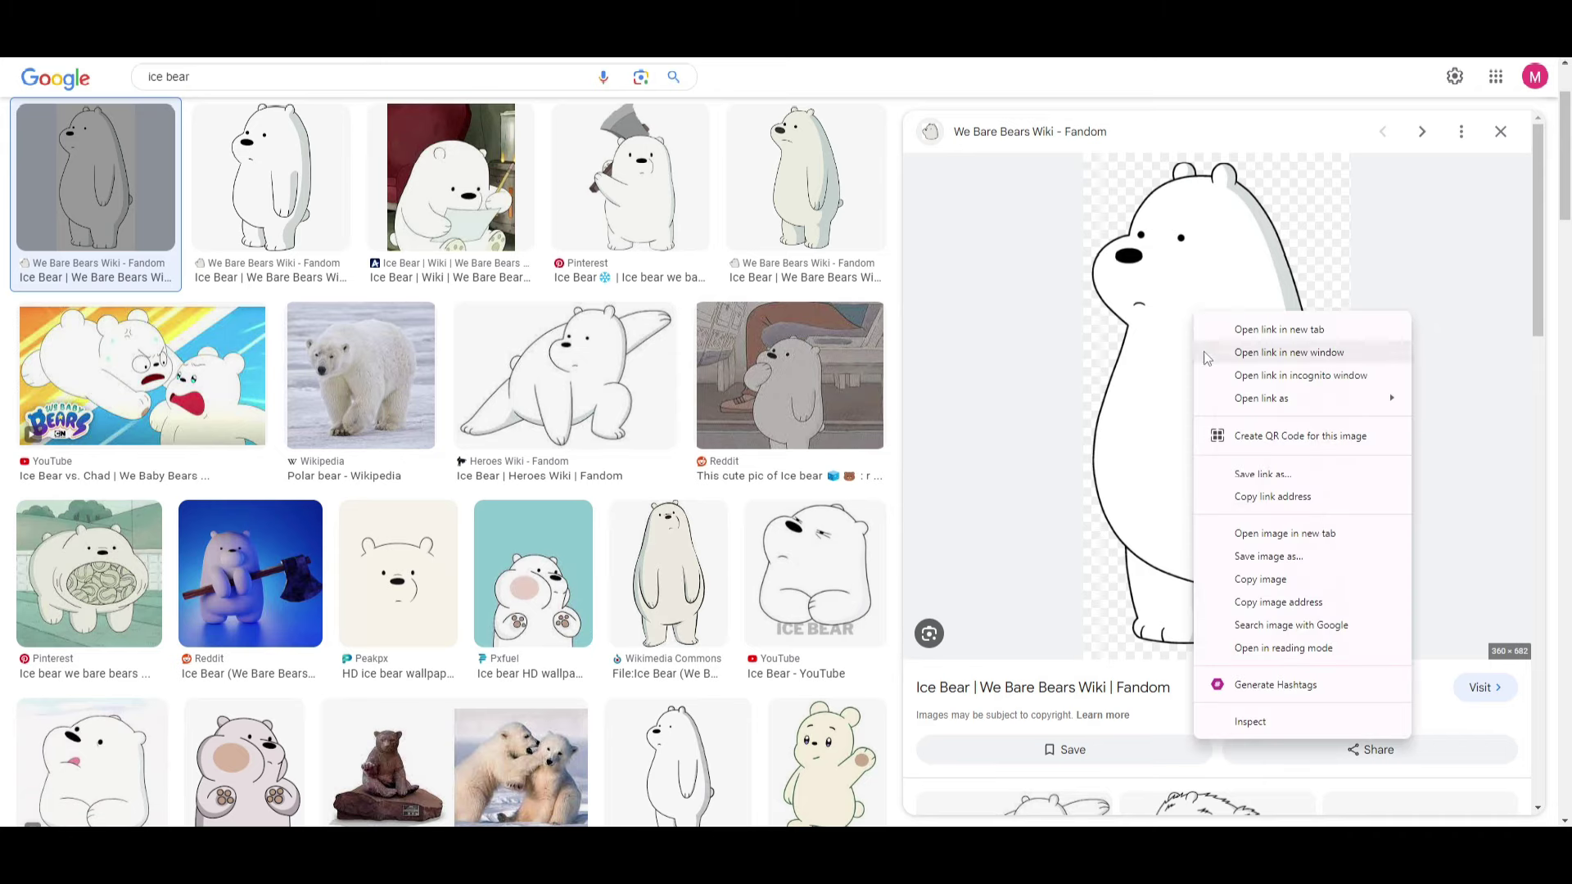
click(1252, 559)
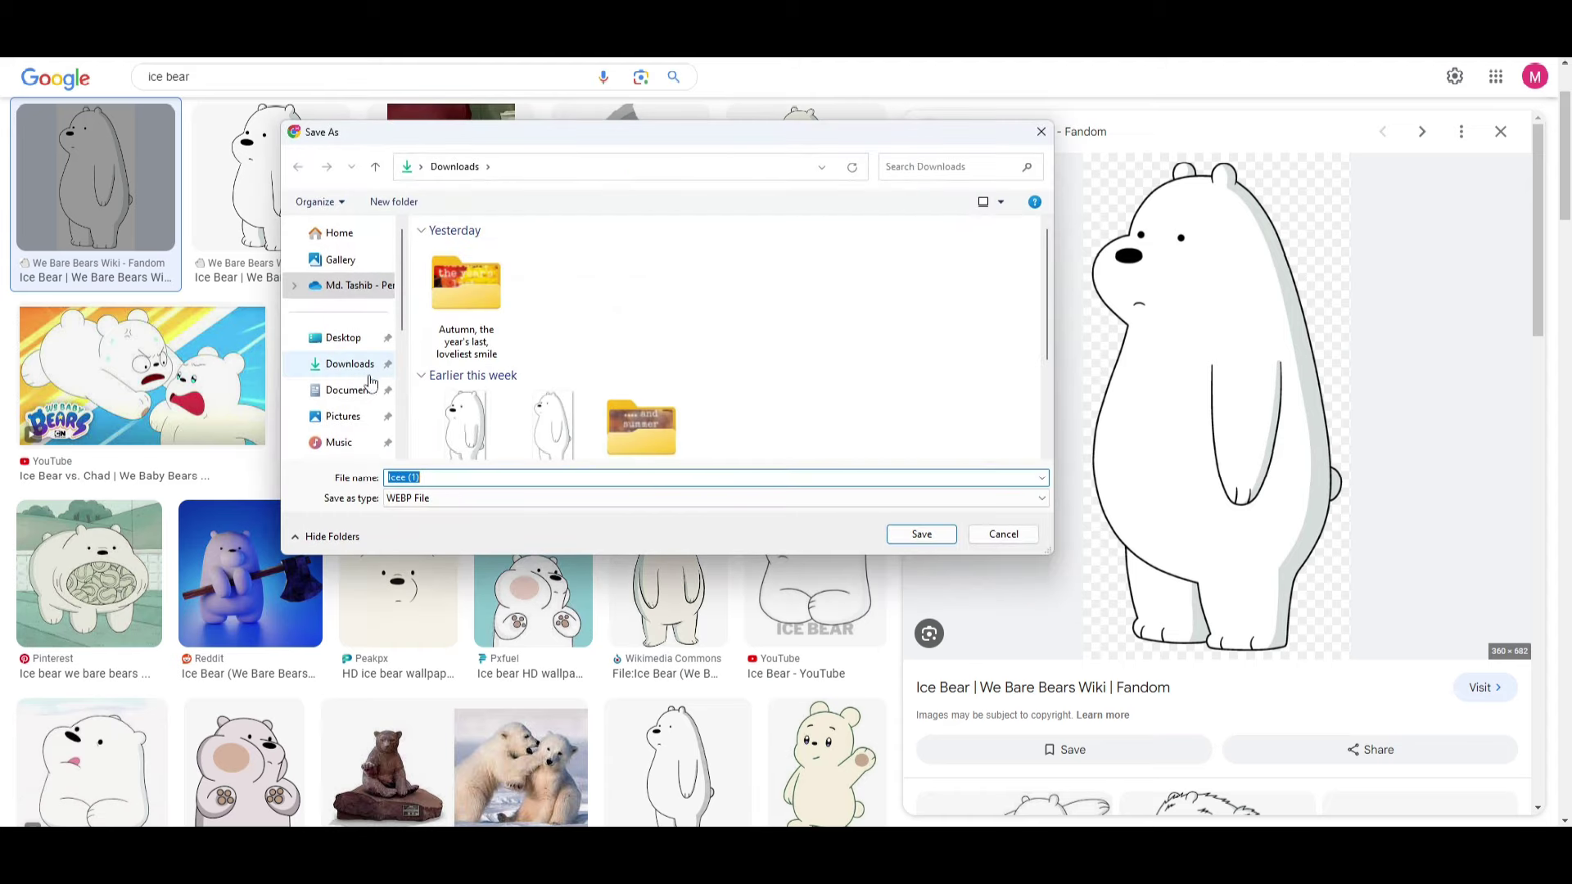
click(358, 347)
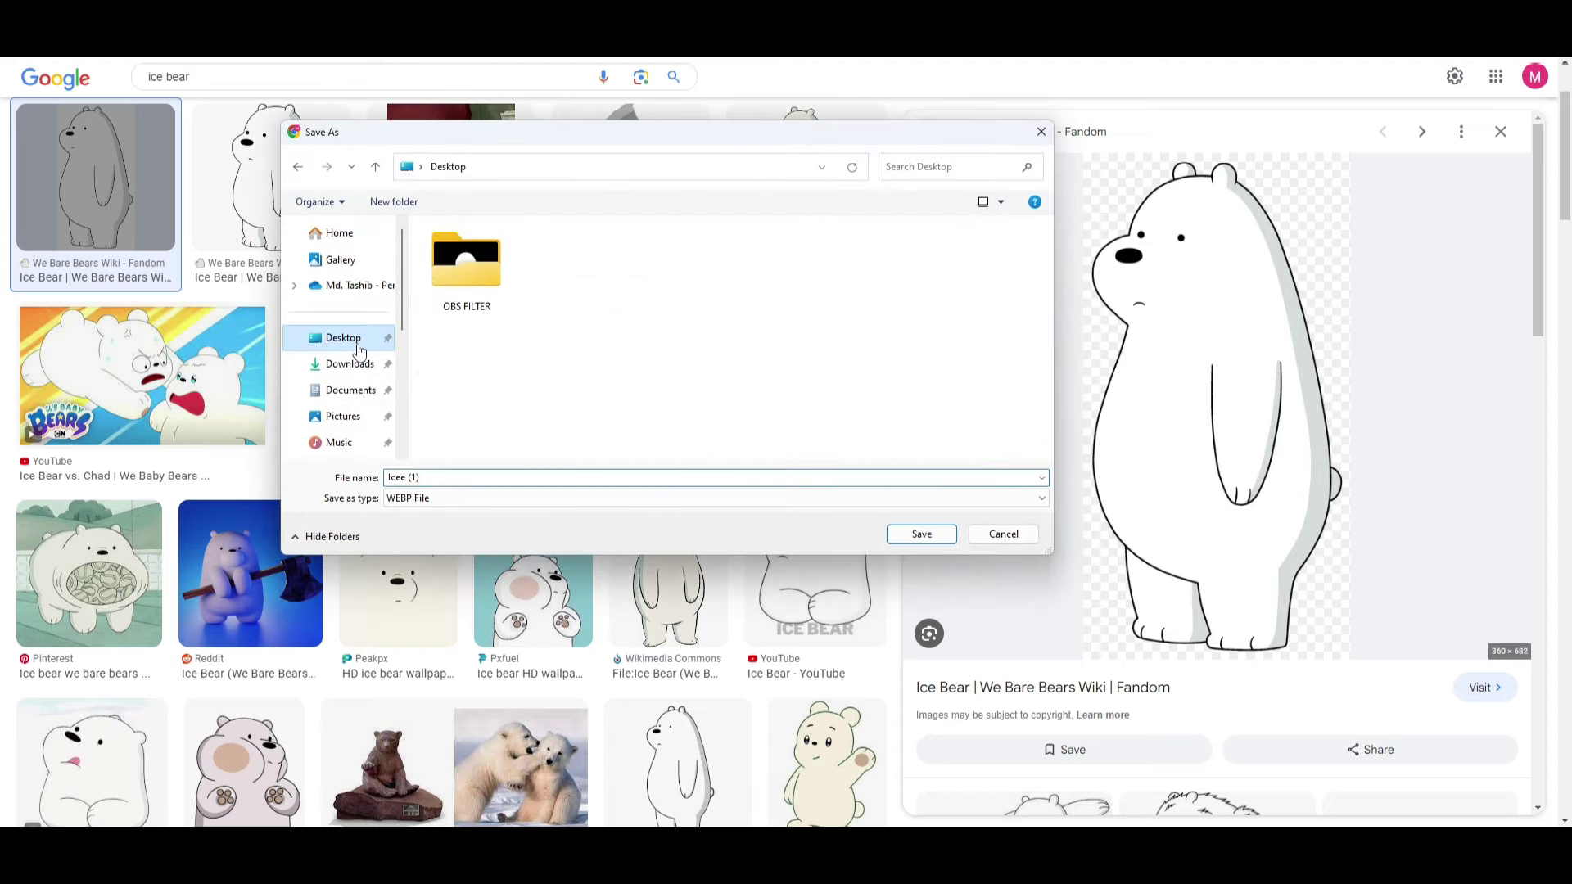
click(921, 534)
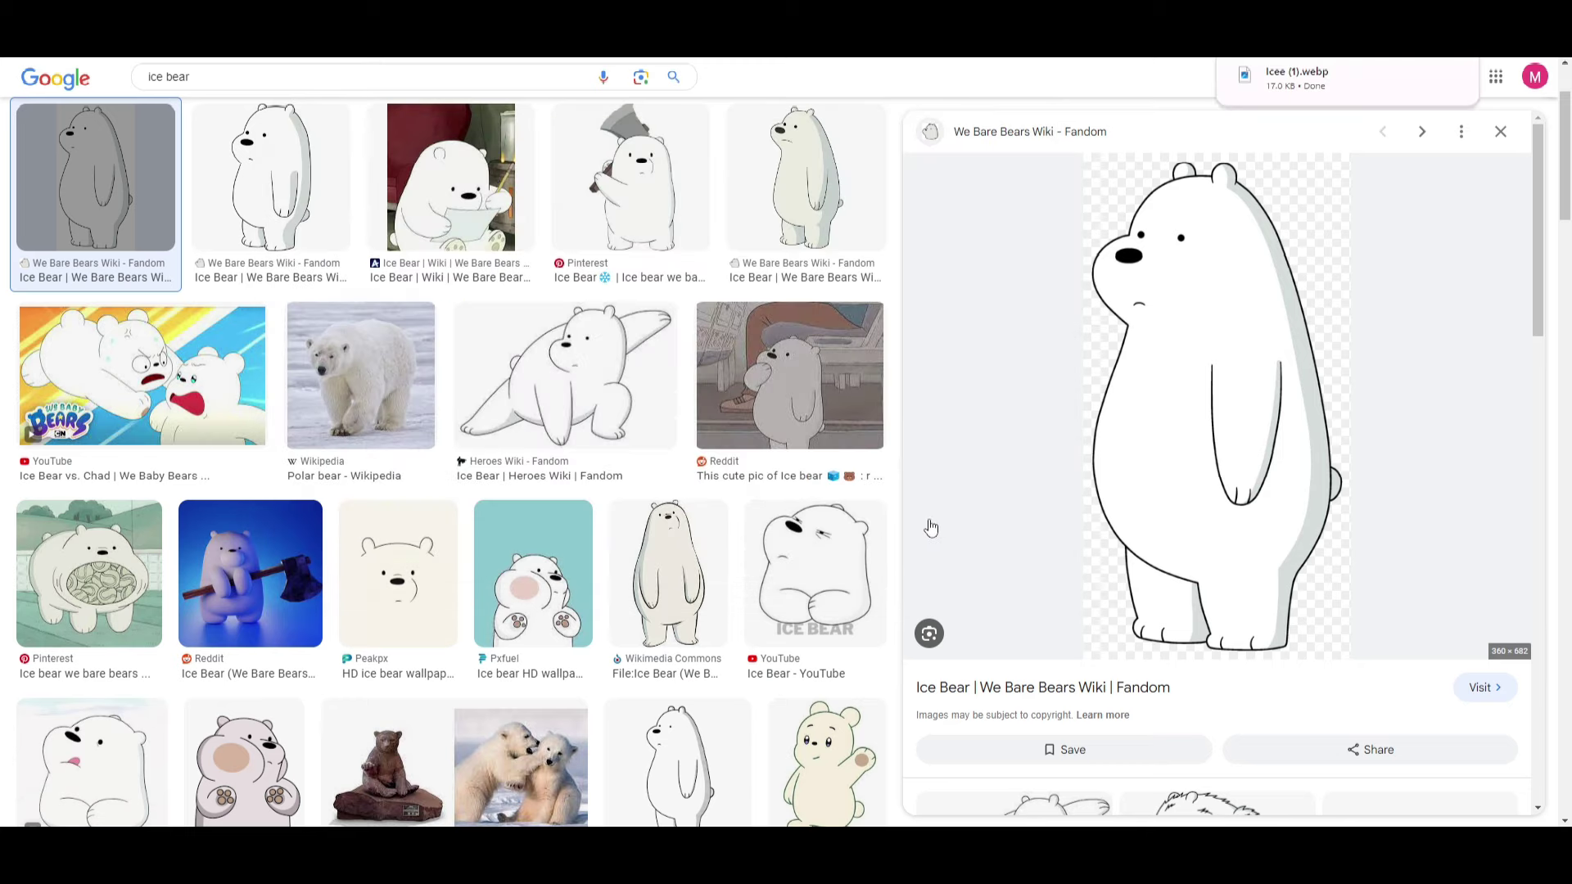
- Save the second standing Ice Bear image result to the Desktop as BabyIce and close its preview
click(223, 168)
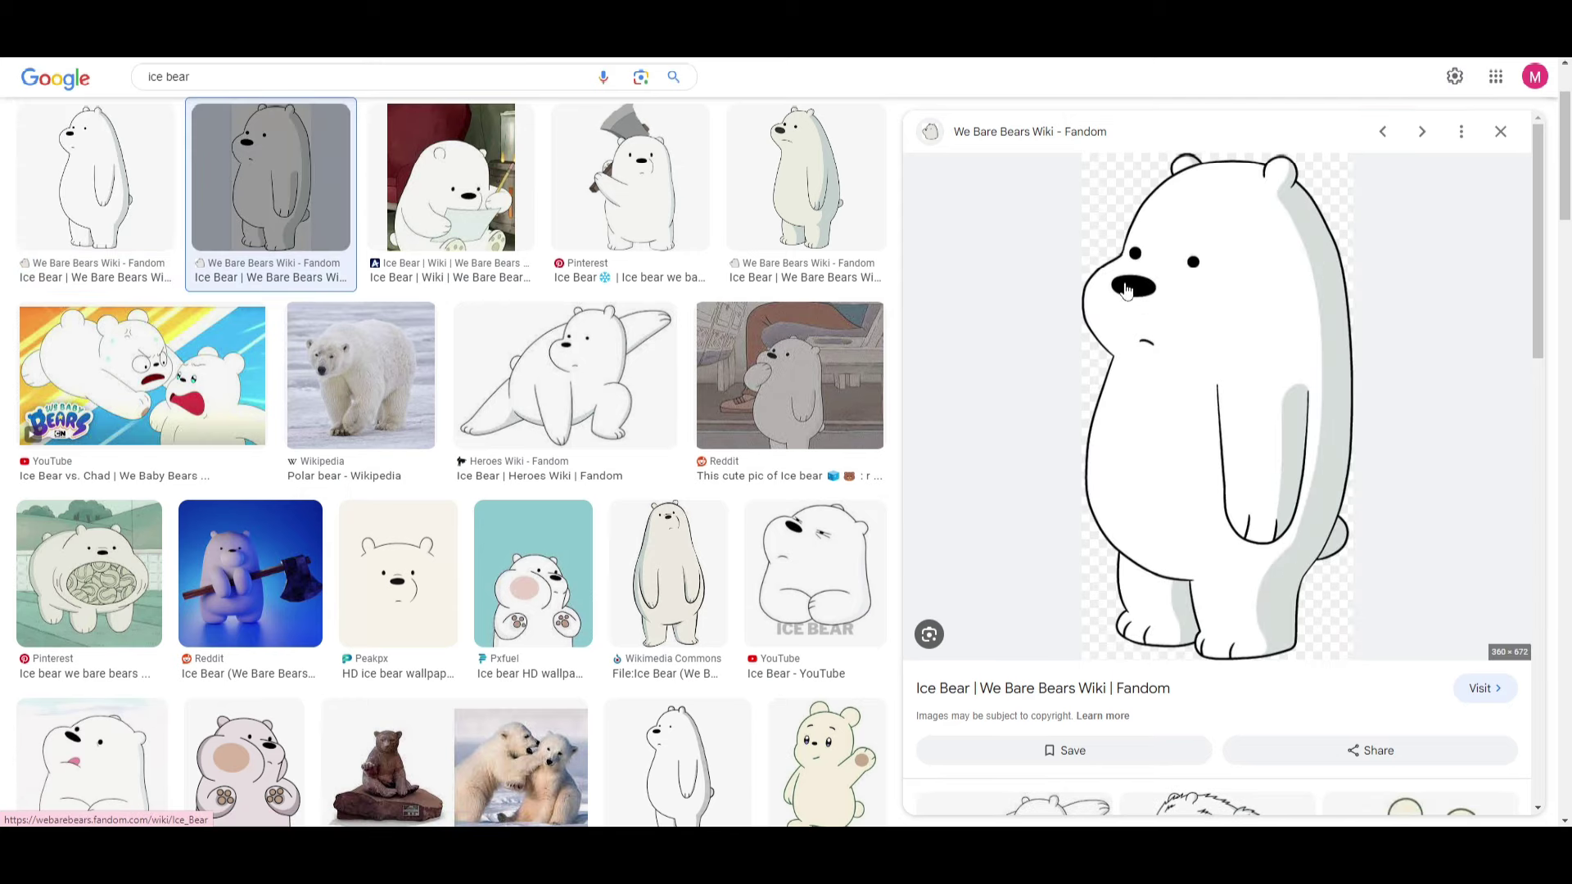
right_click(1108, 208)
click(1183, 457)
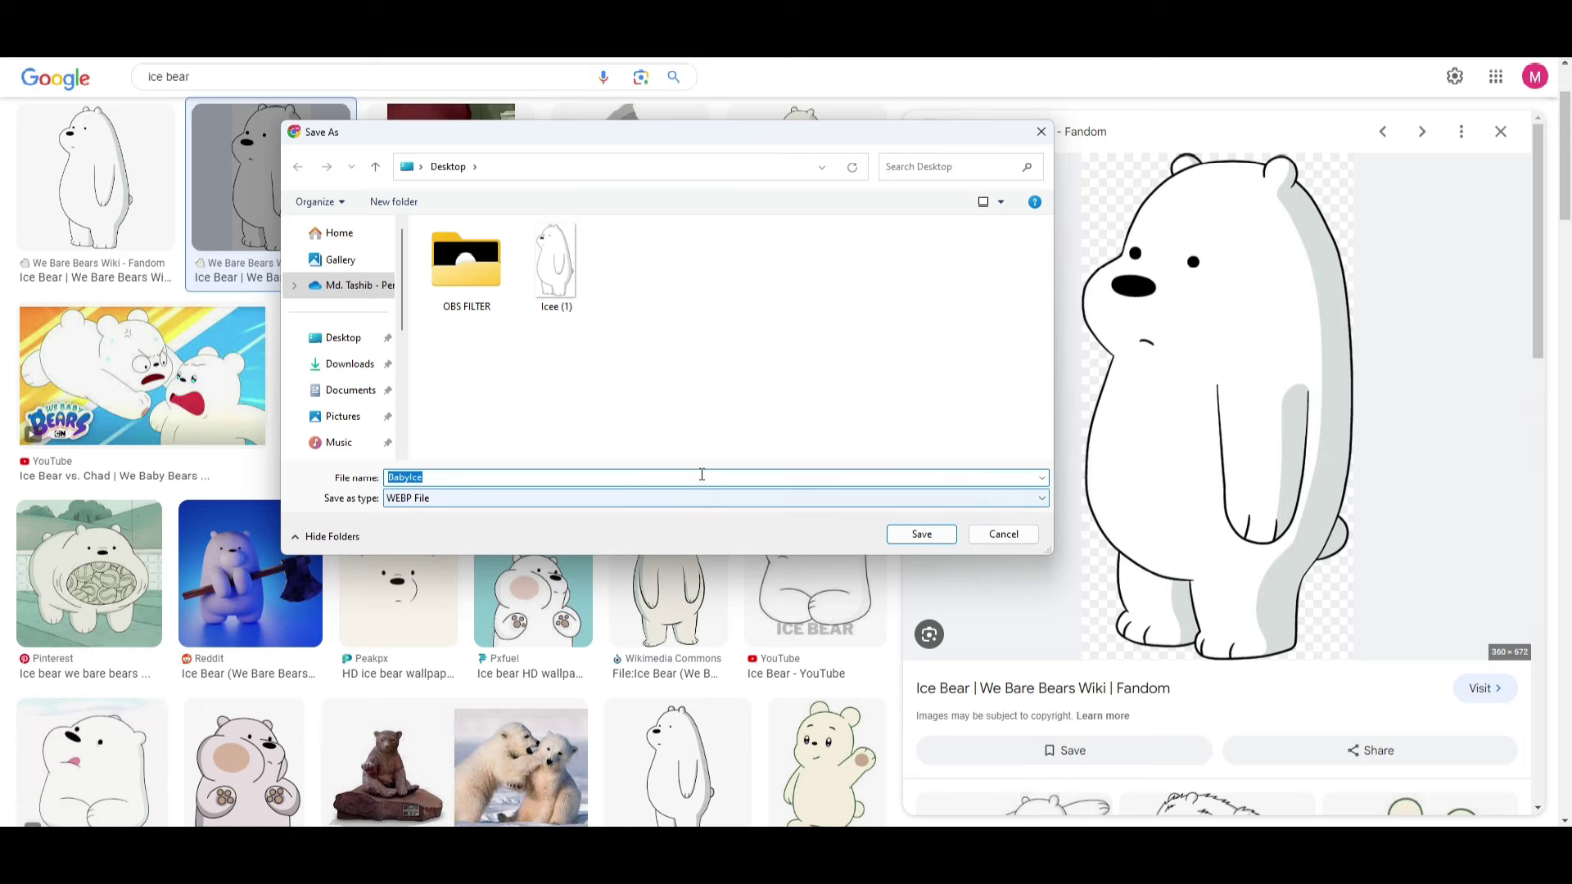
click(356, 342)
click(920, 534)
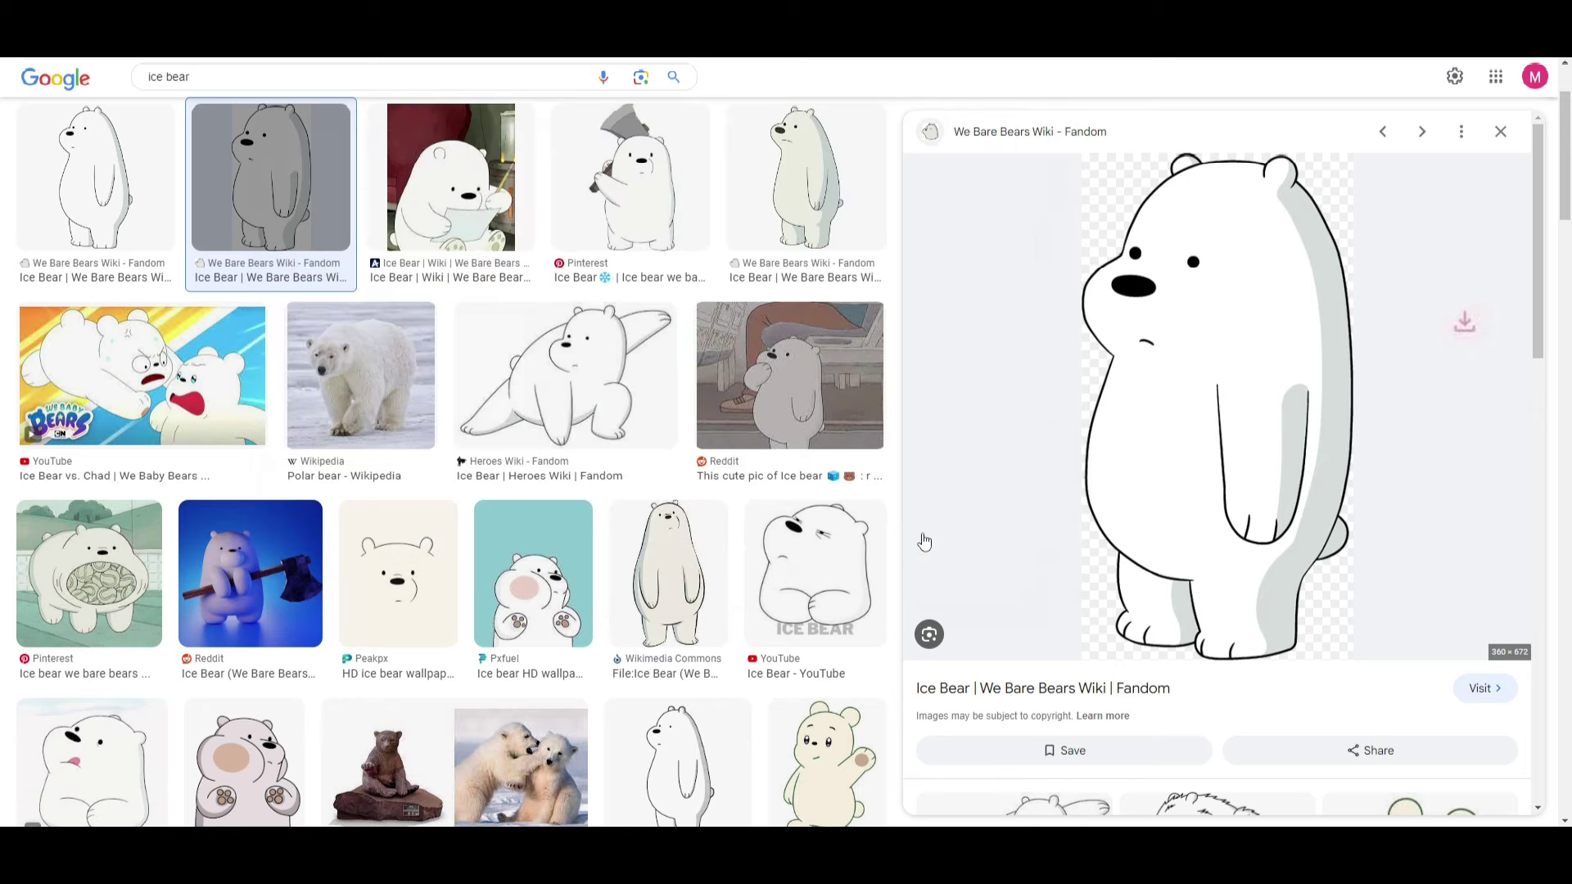
click(1501, 131)
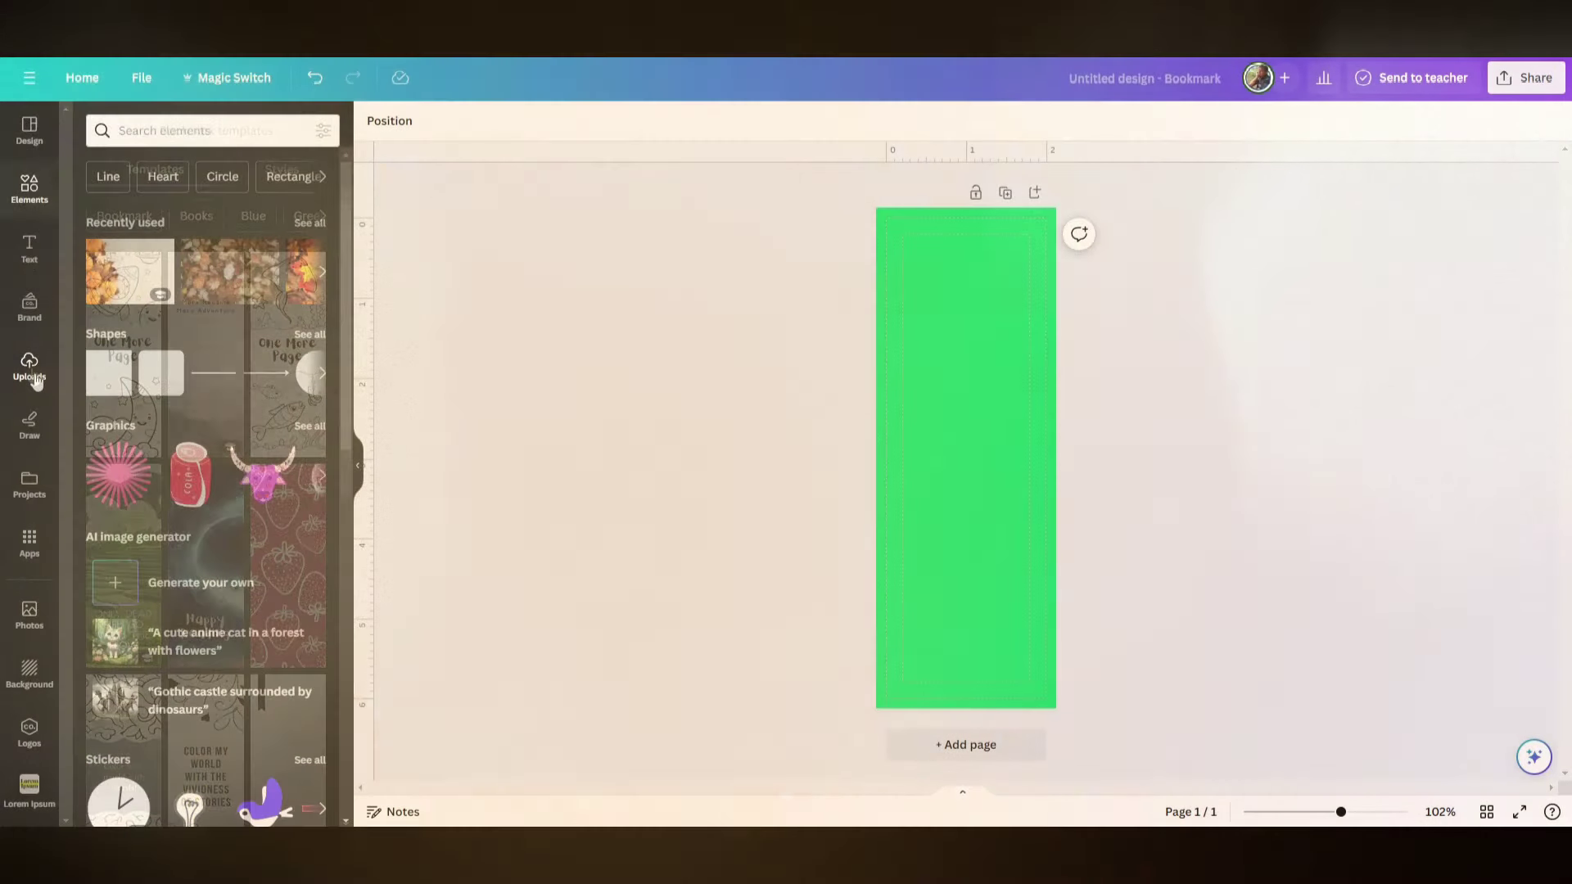
- Switch to Canva and upload the Icee (1) image from the Desktop
click(36, 381)
click(185, 170)
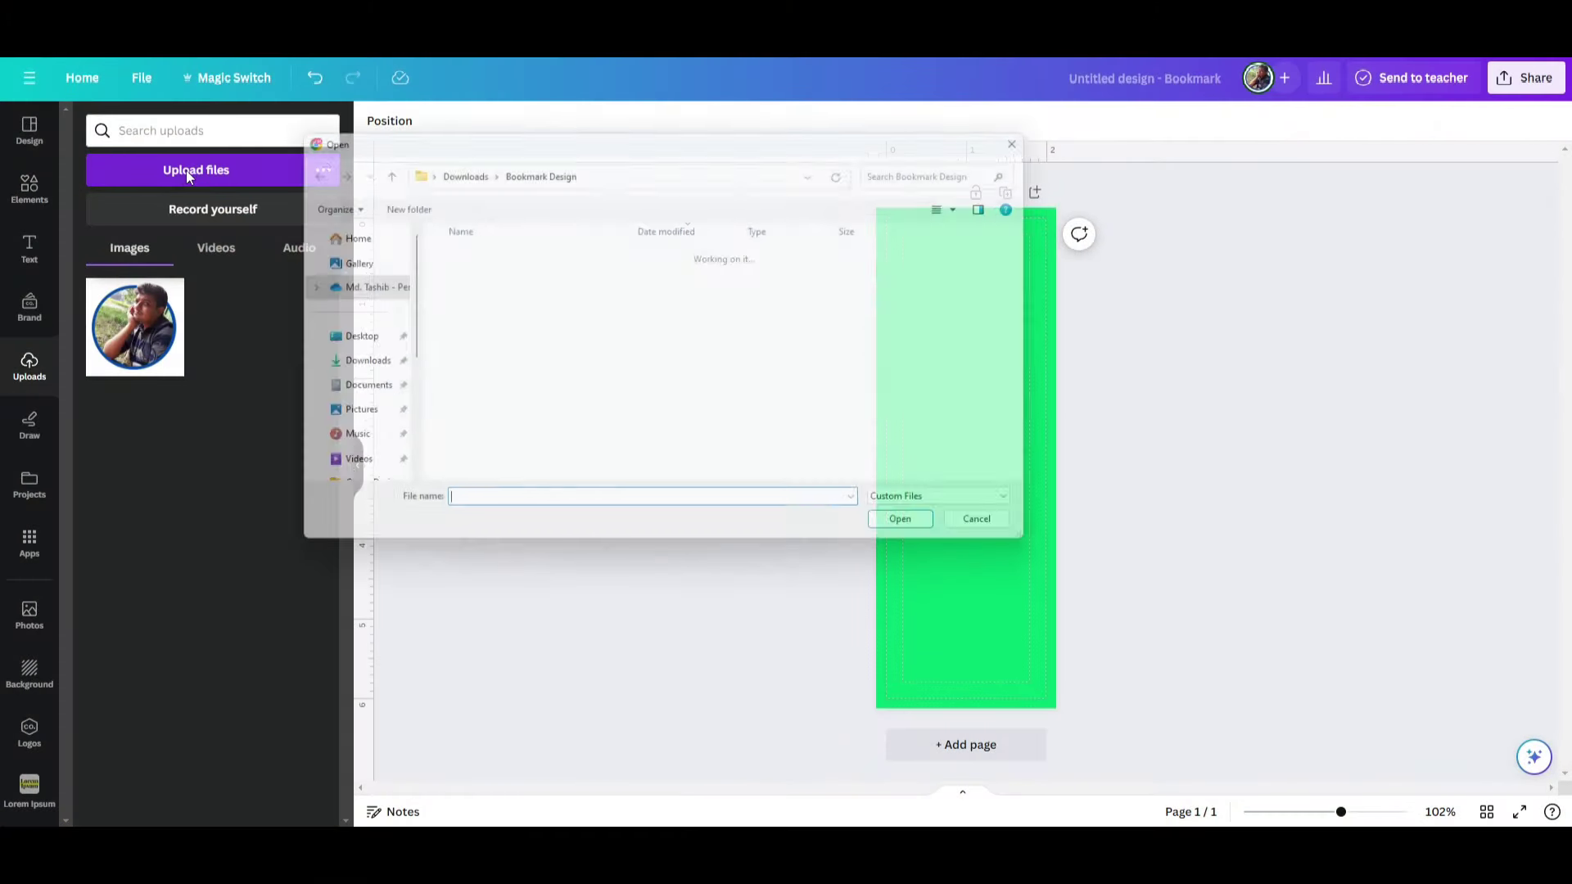
click(343, 338)
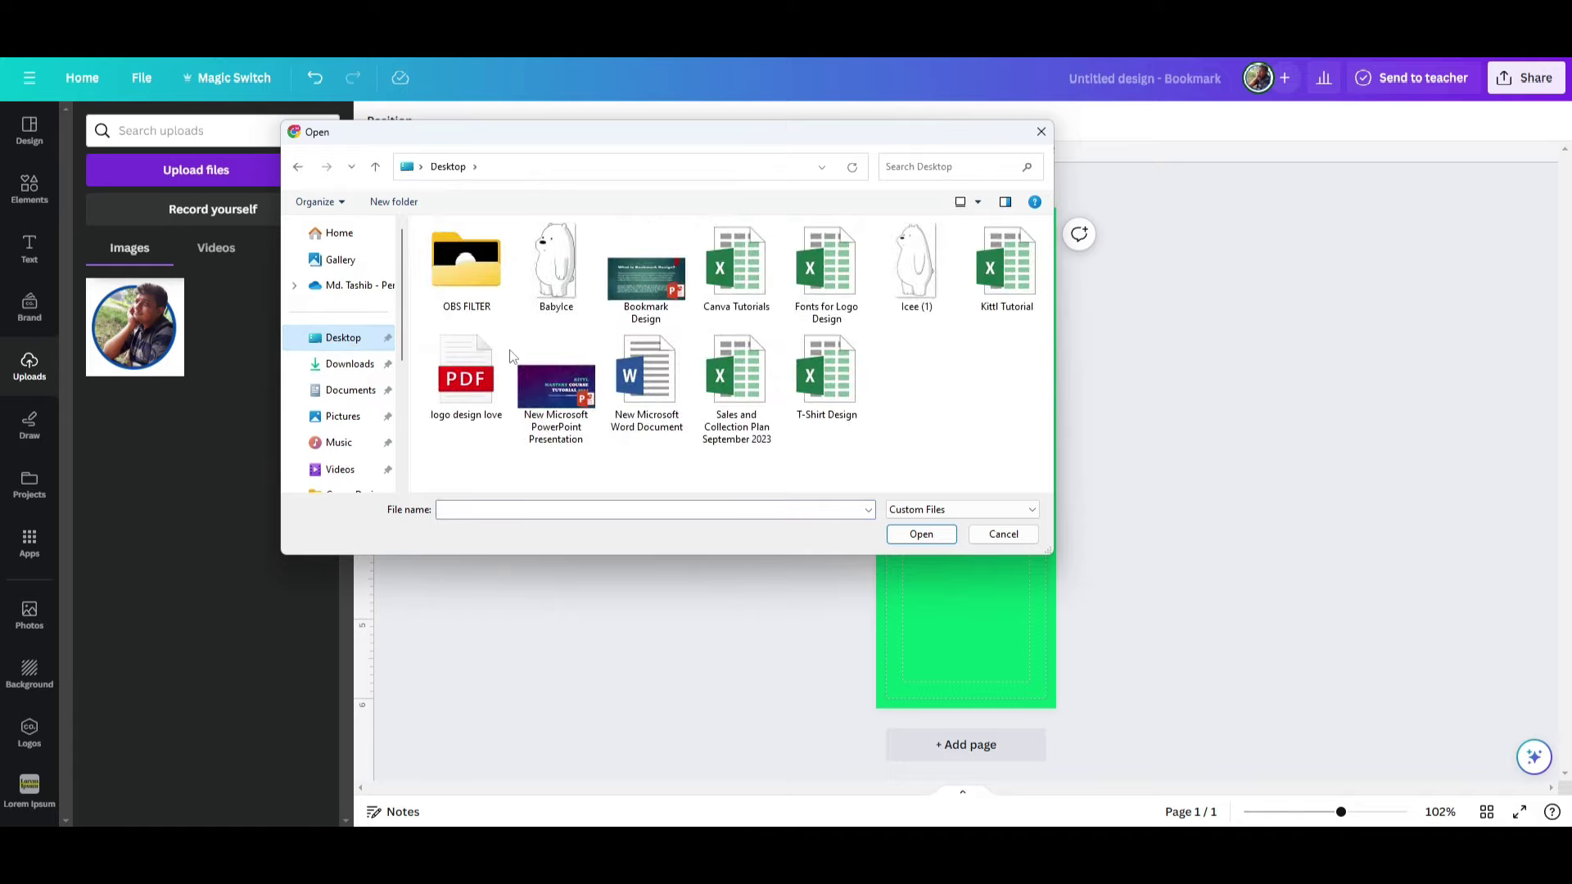
click(913, 270)
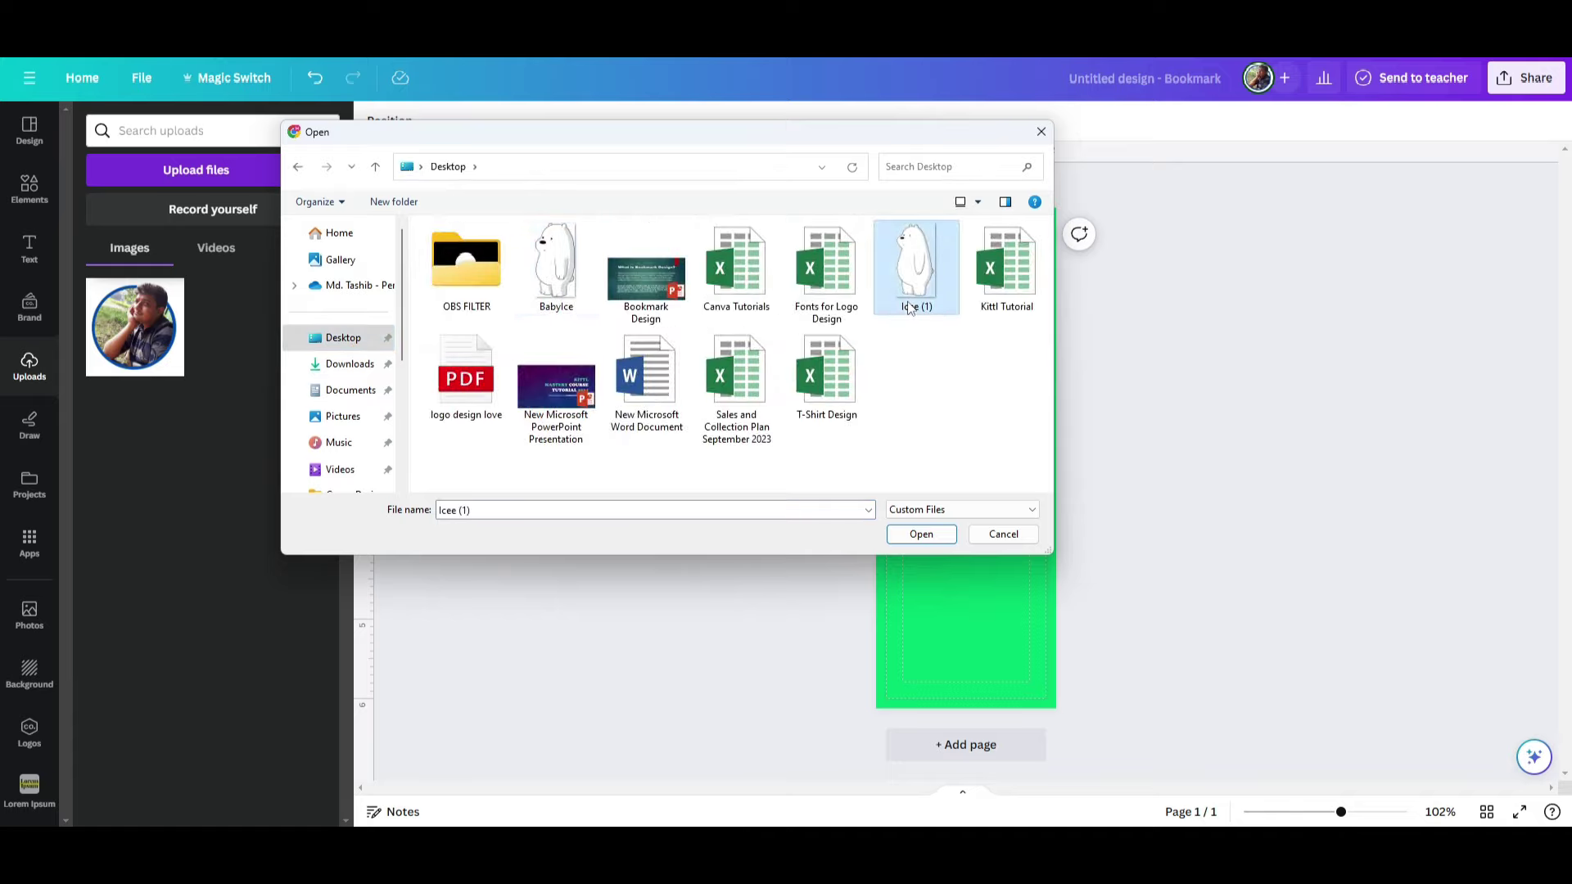
click(920, 534)
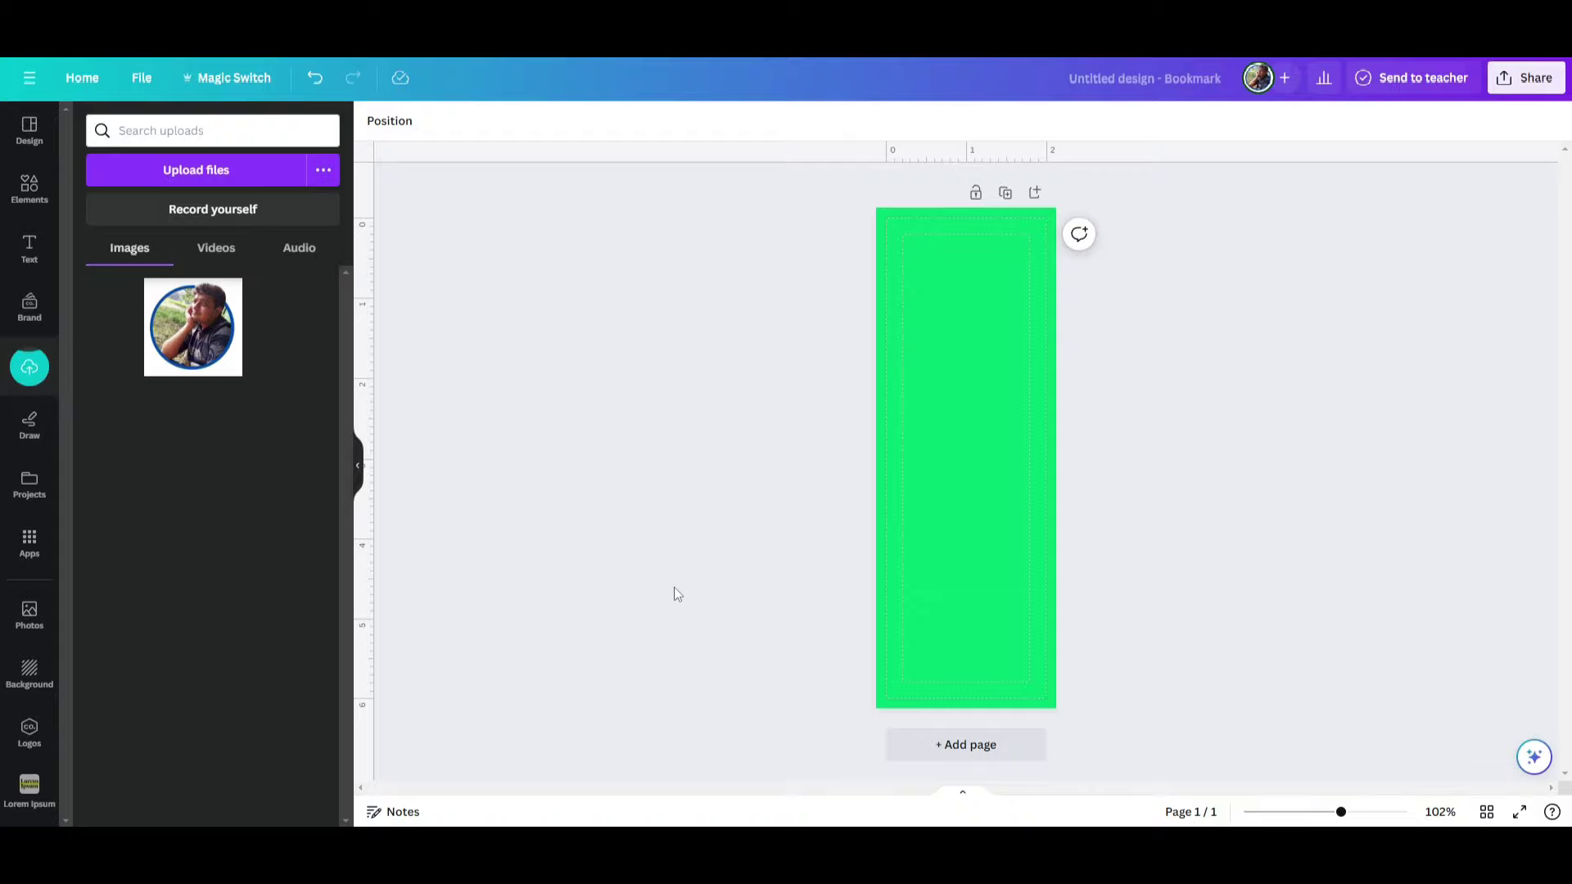
- Place the uploaded bear on the green bookmark, enlarged to nearly the inner margin width and standing in the lower half
click(109, 342)
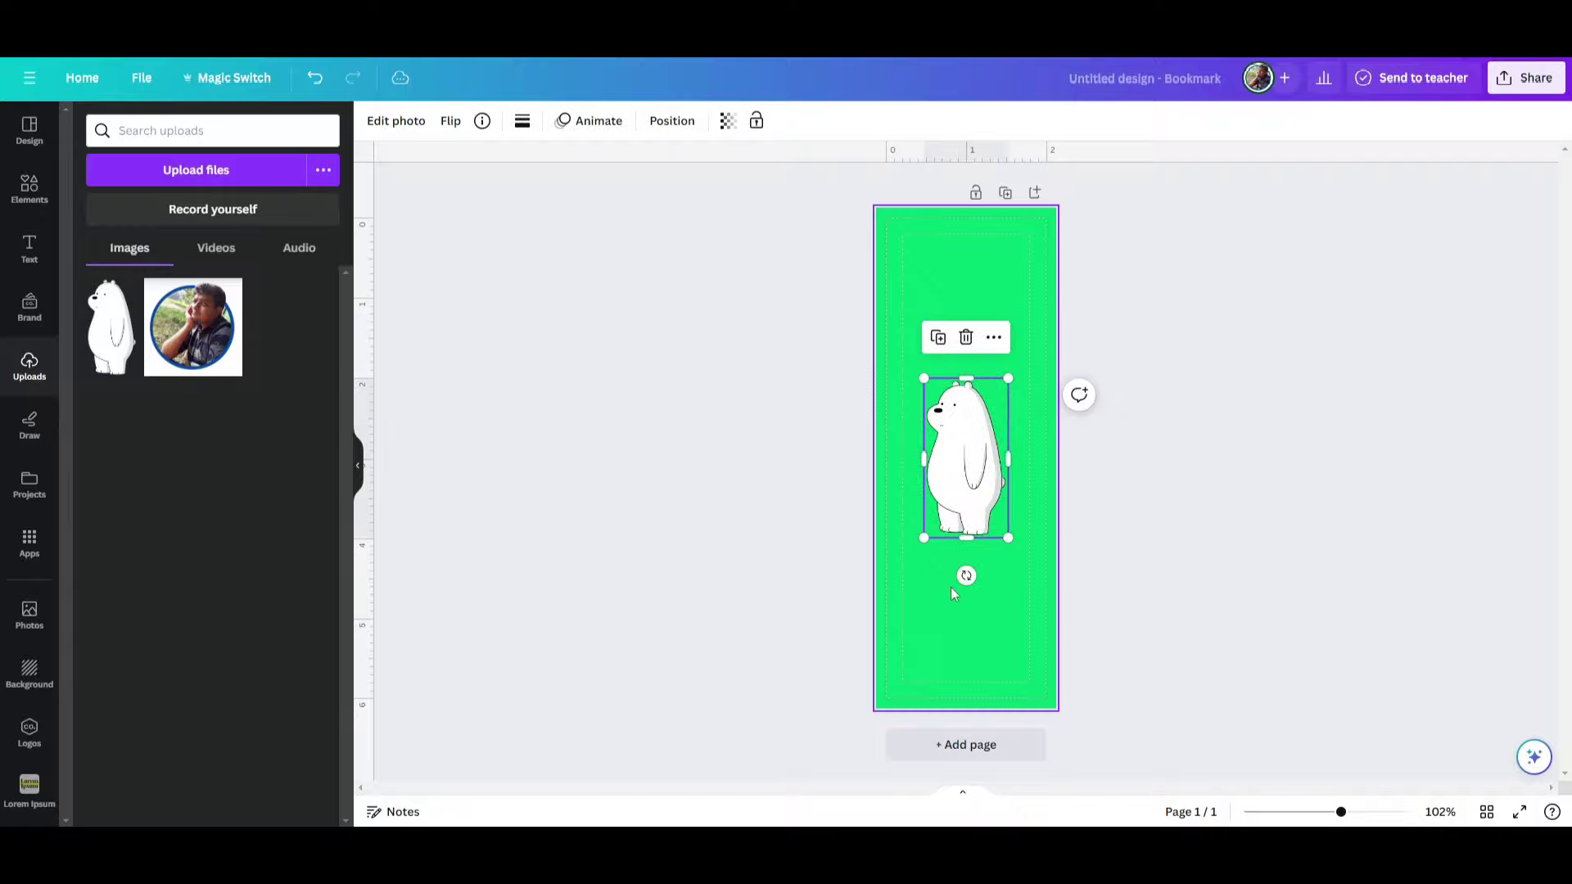
drag(966, 479, 940, 612)
drag(986, 513, 1100, 475)
click(746, 569)
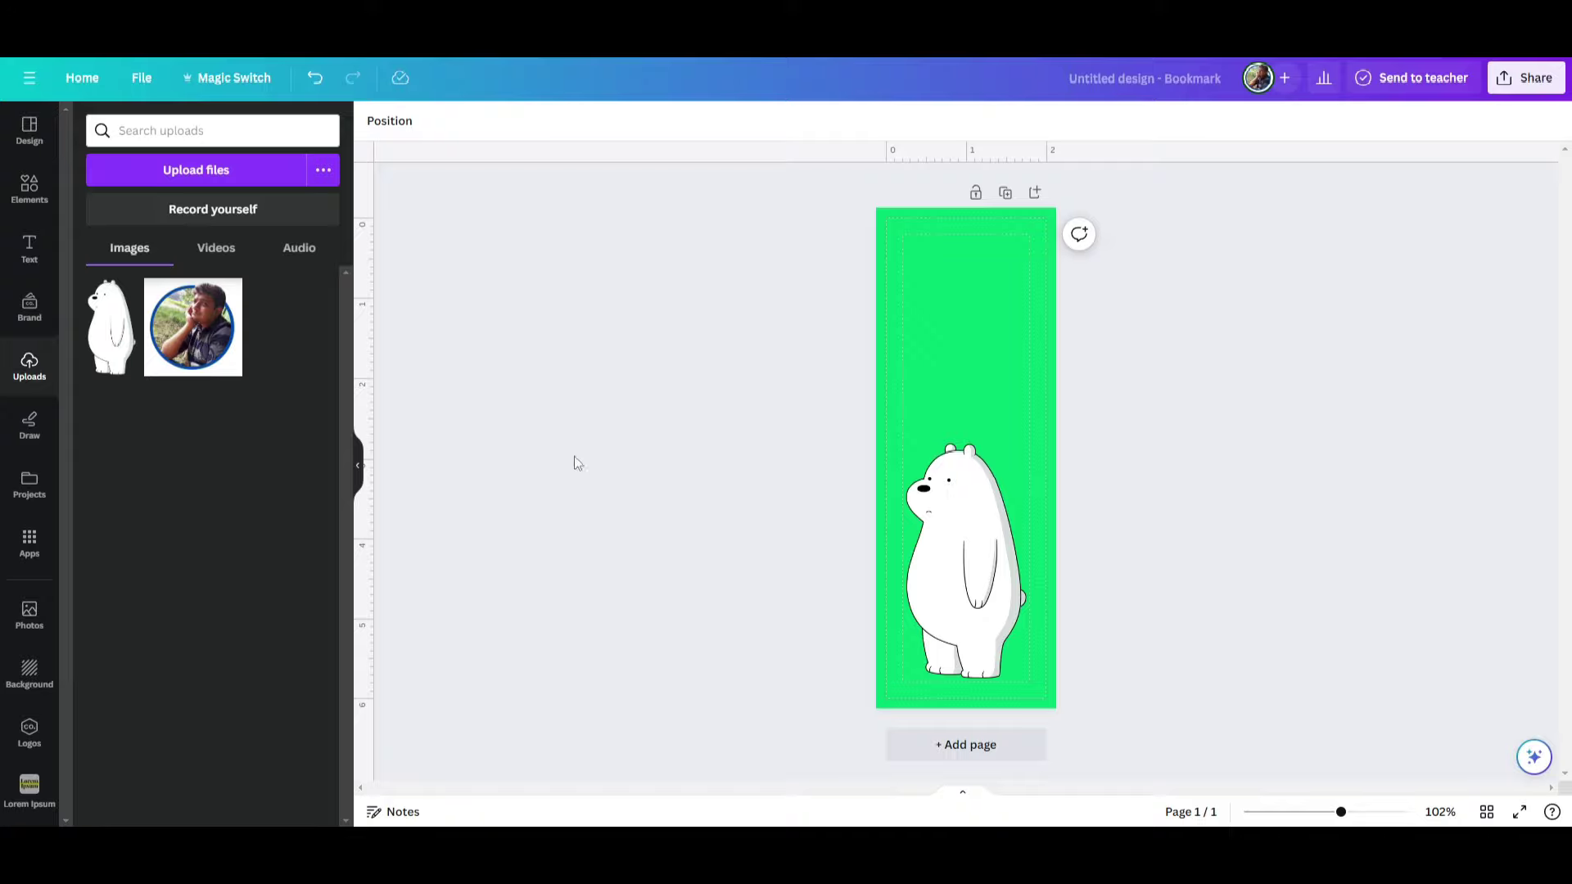
- Add a heading reading "ICE BEAR / THINKS / YOU'RE / PRECIOUS" on four lines and place it just above the bear's head
click(37, 265)
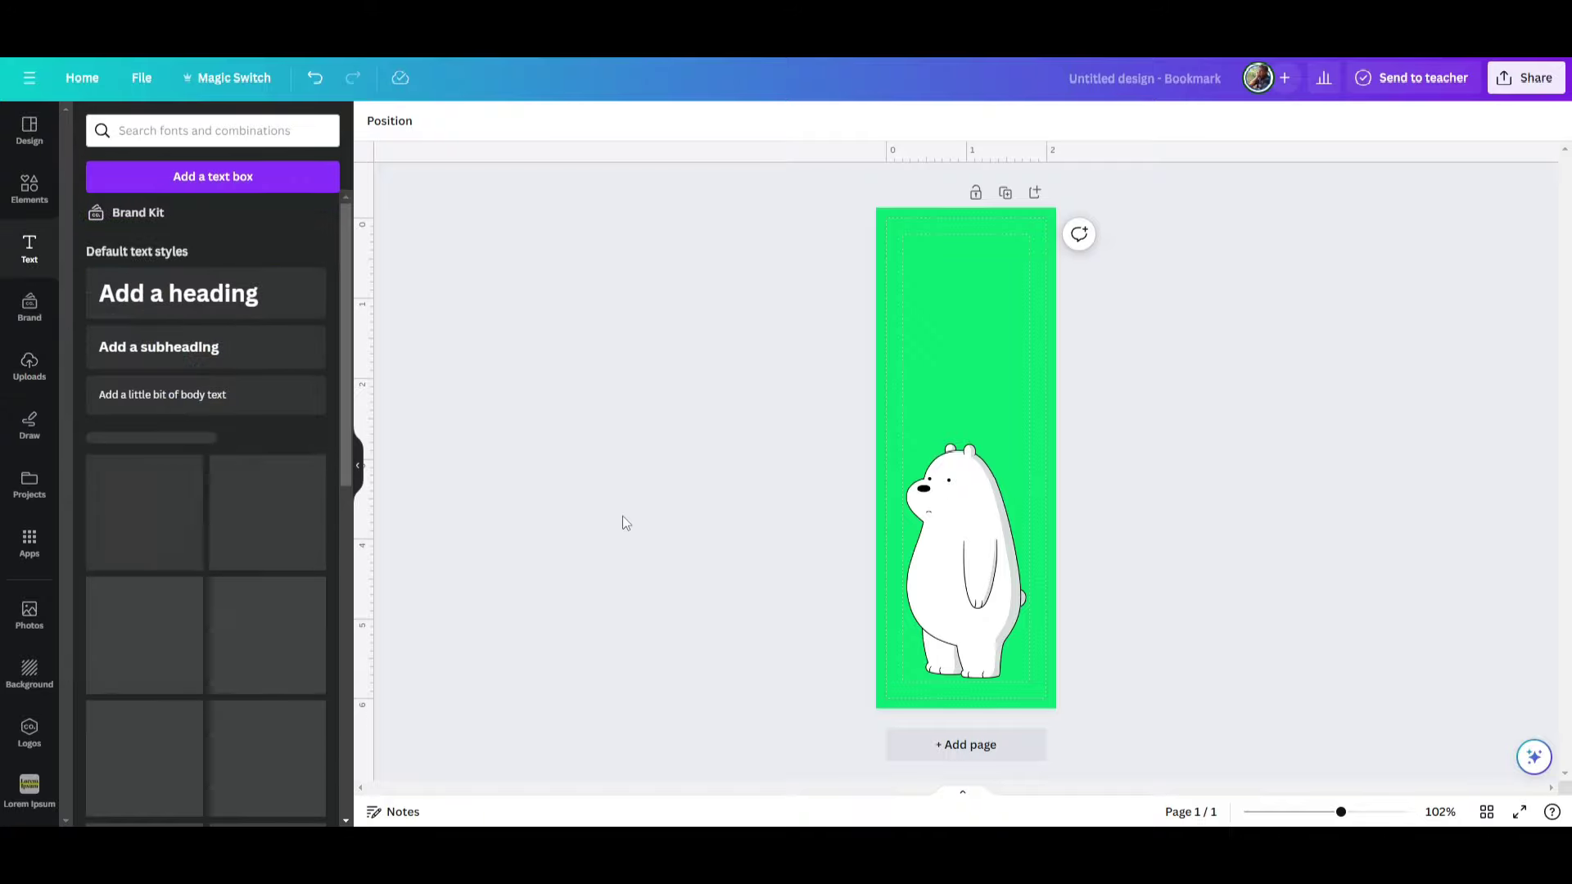
click(170, 297)
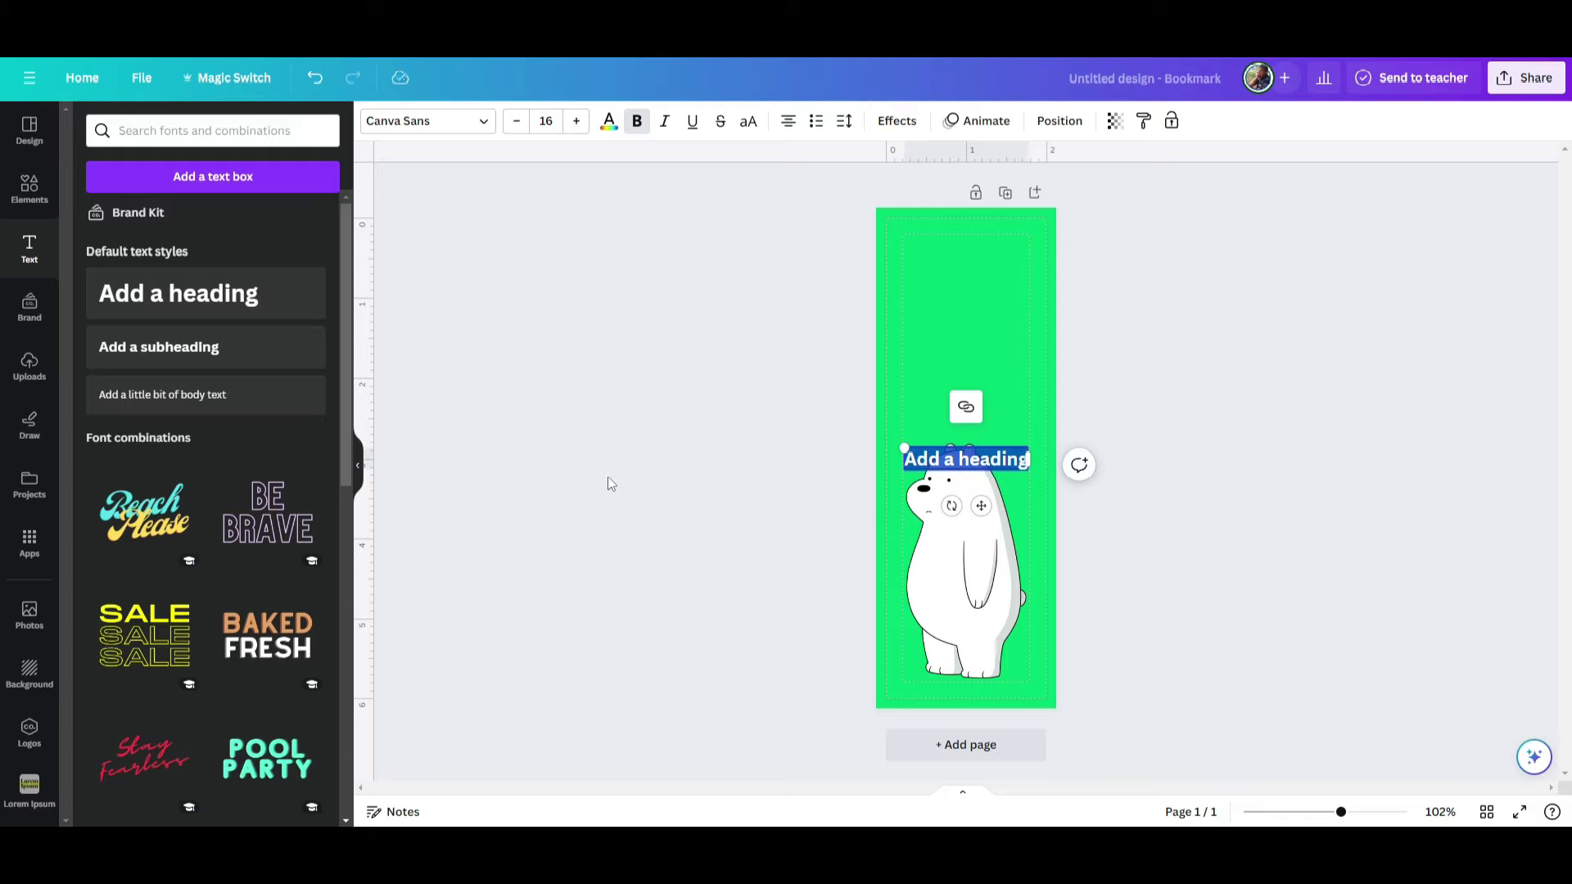
text(ICE)
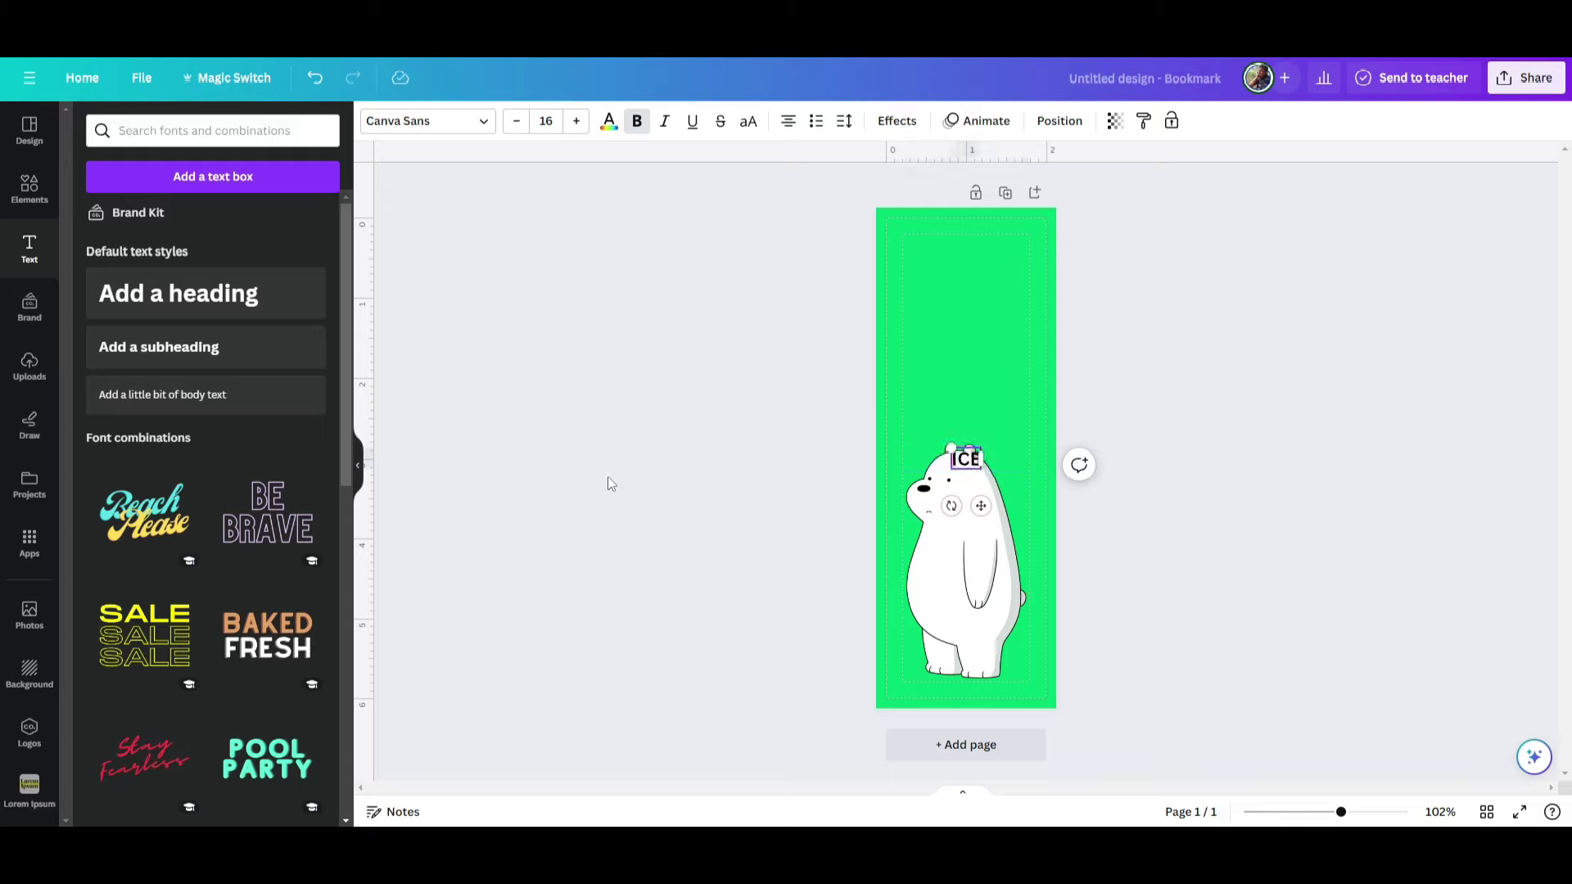
text( BE)
text(ART)
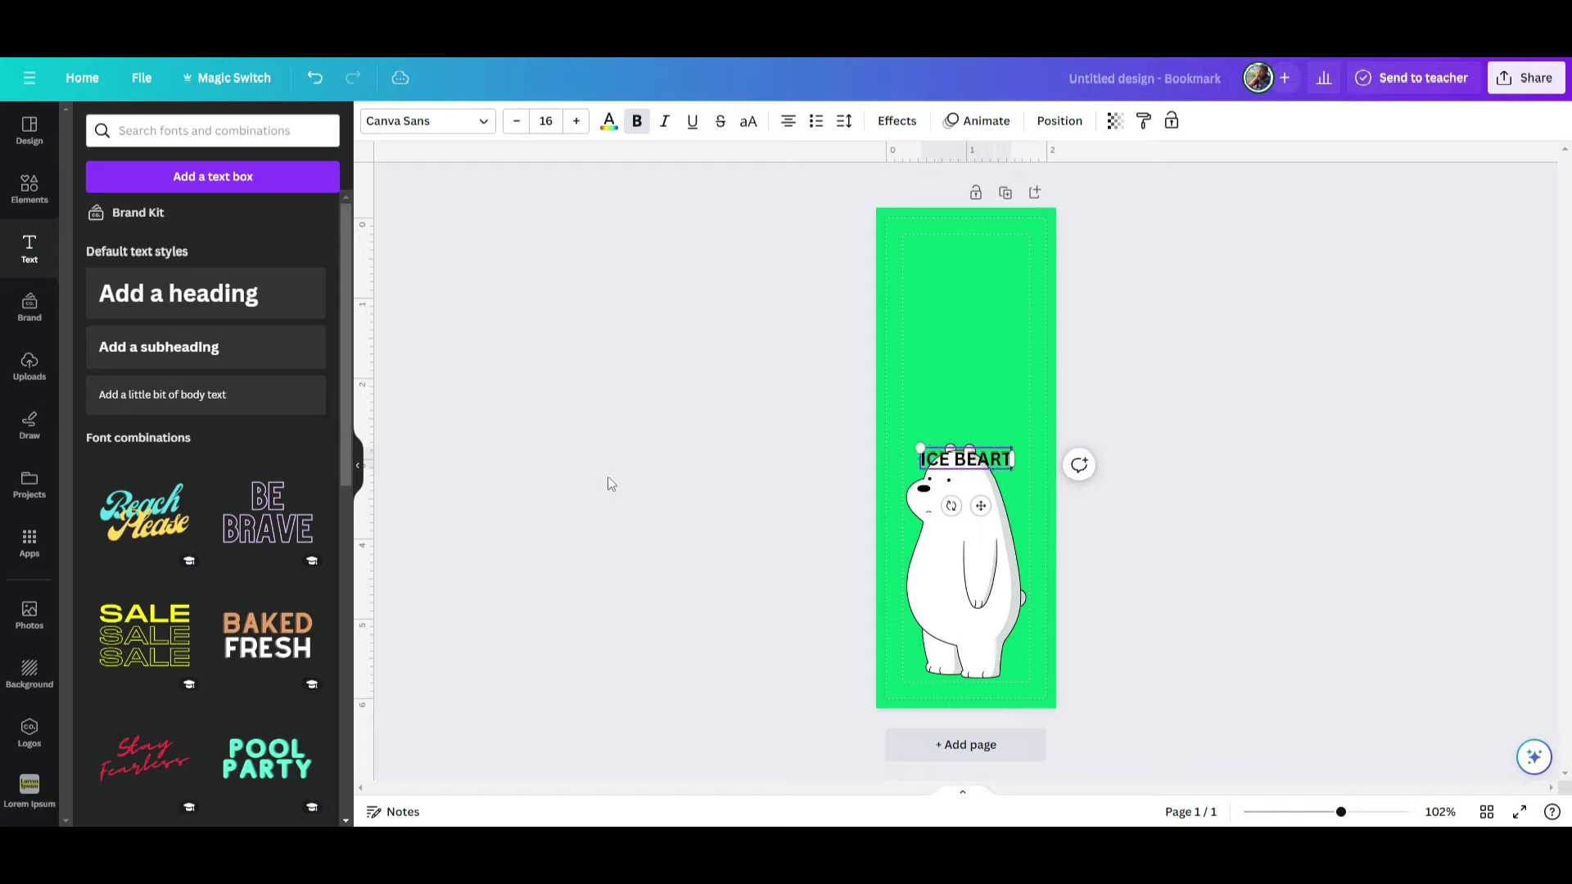
key(BackSpace)
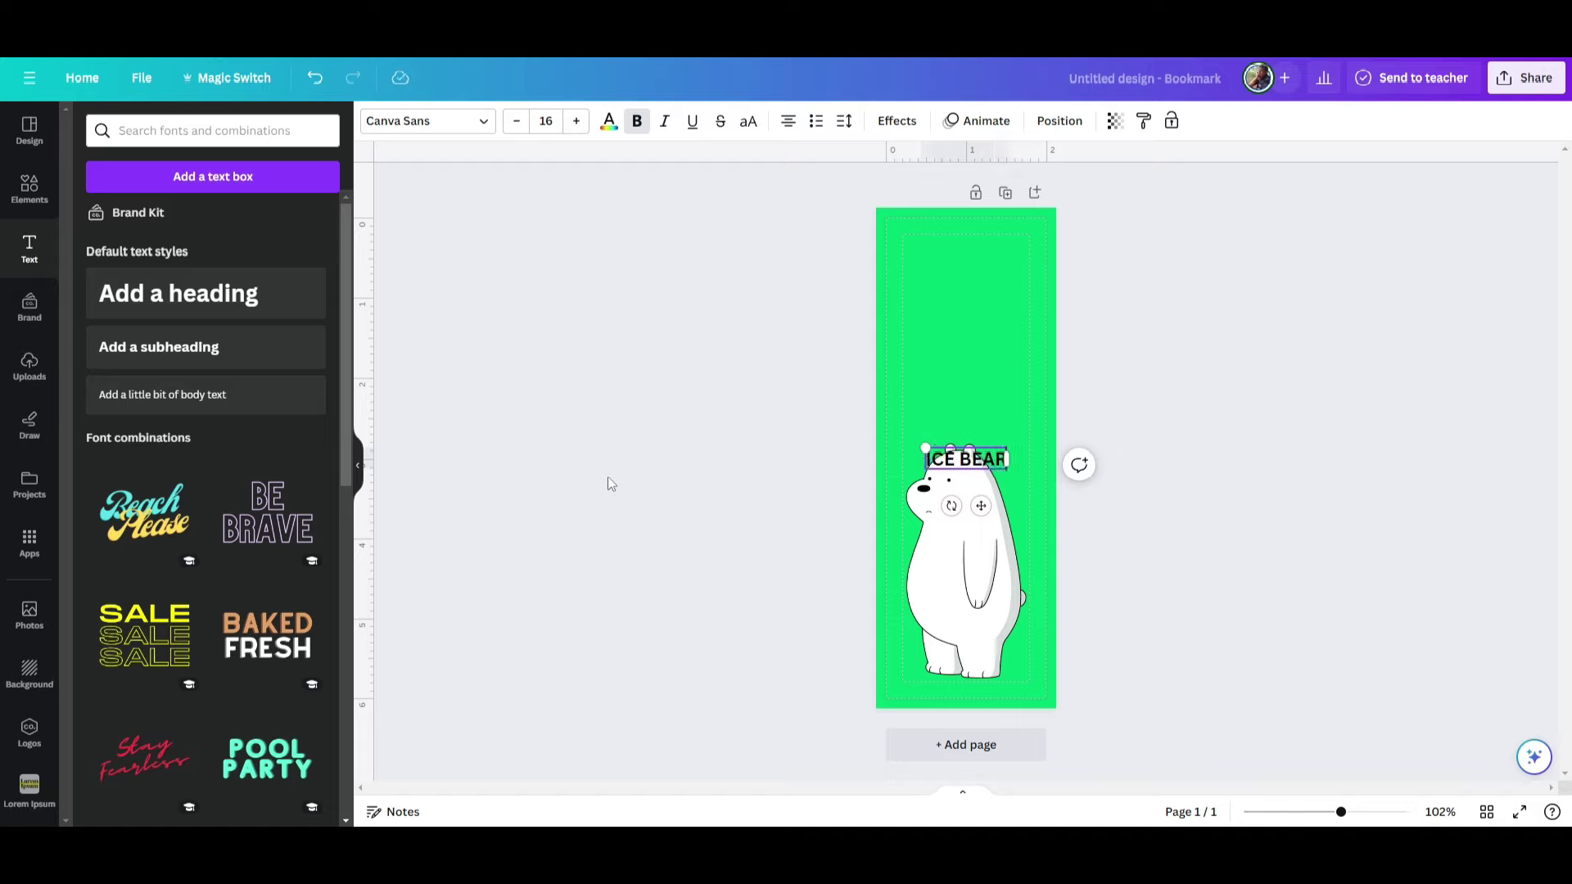
key(Return)
text(T)
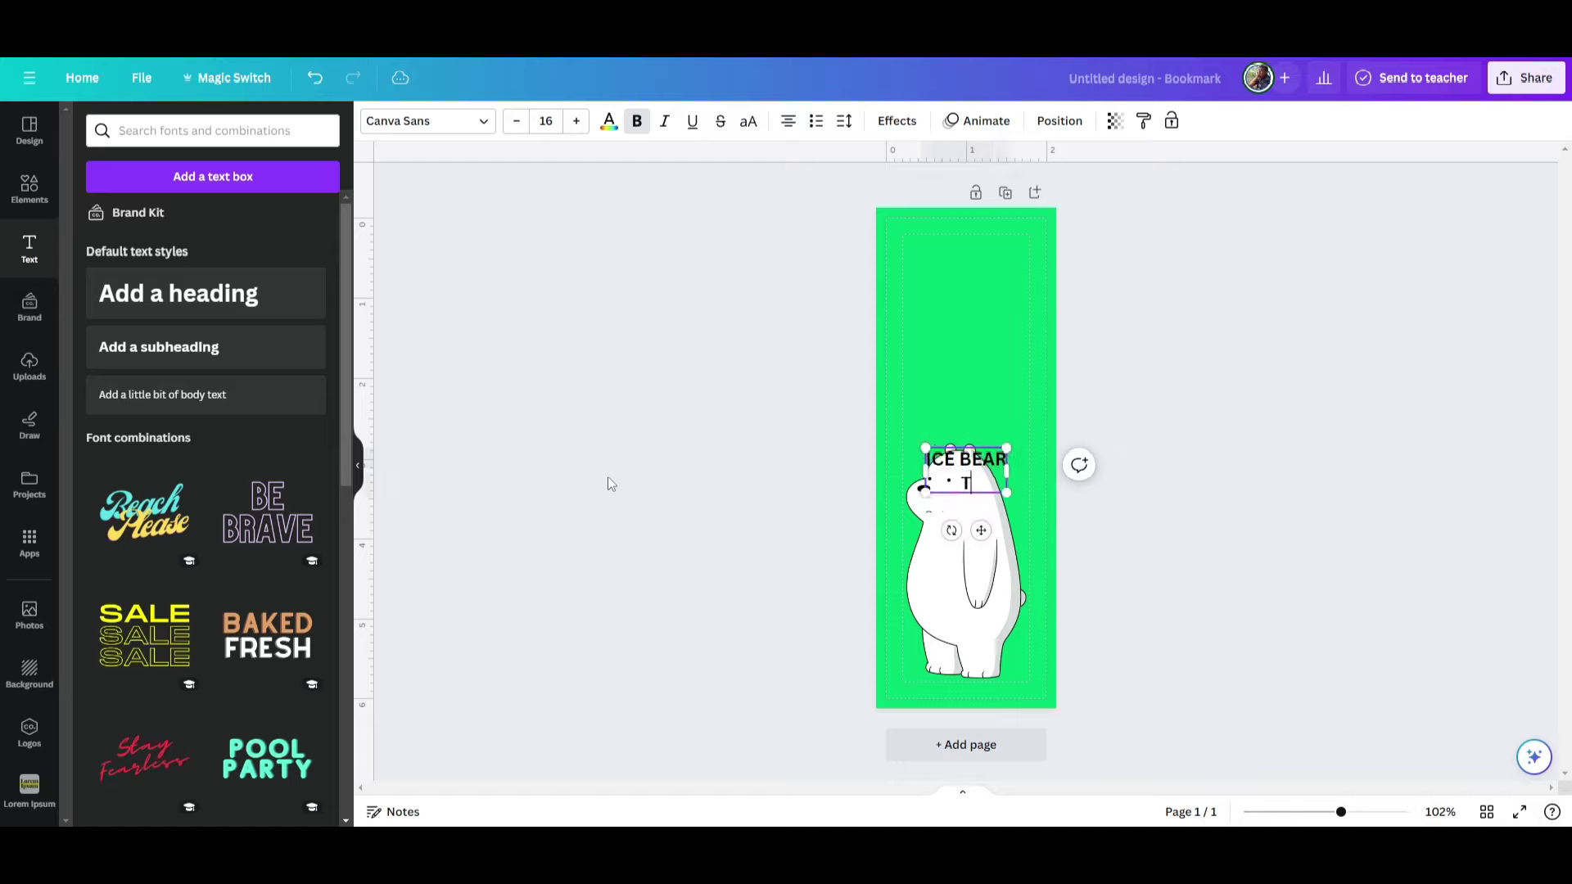
text(HINKS)
key(Return)
text(YOU)
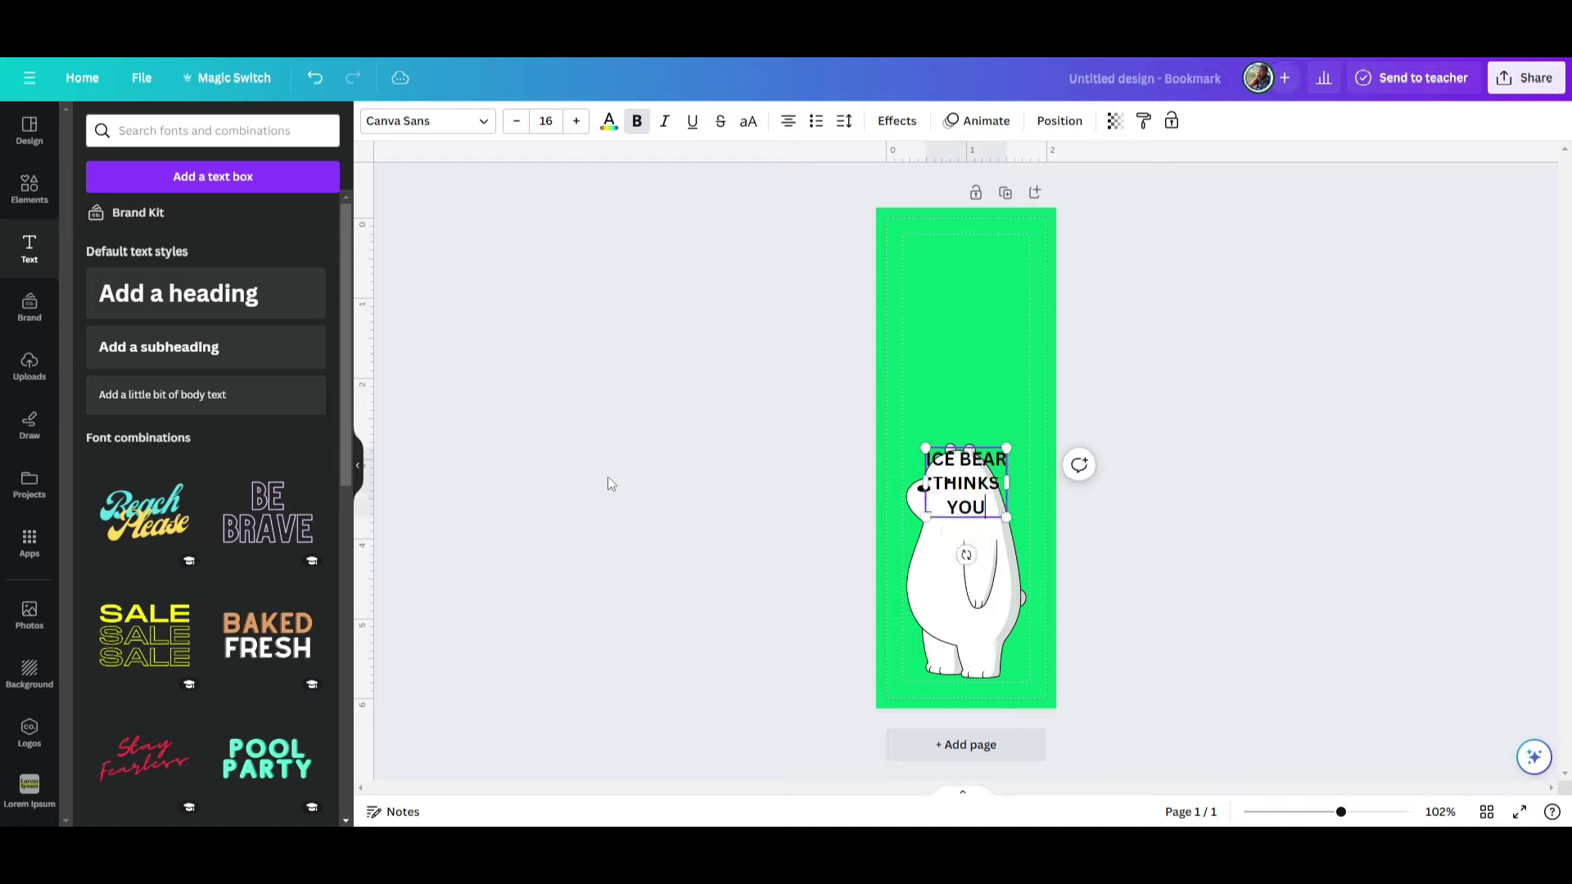
text(')
text(RE)
key(Return)
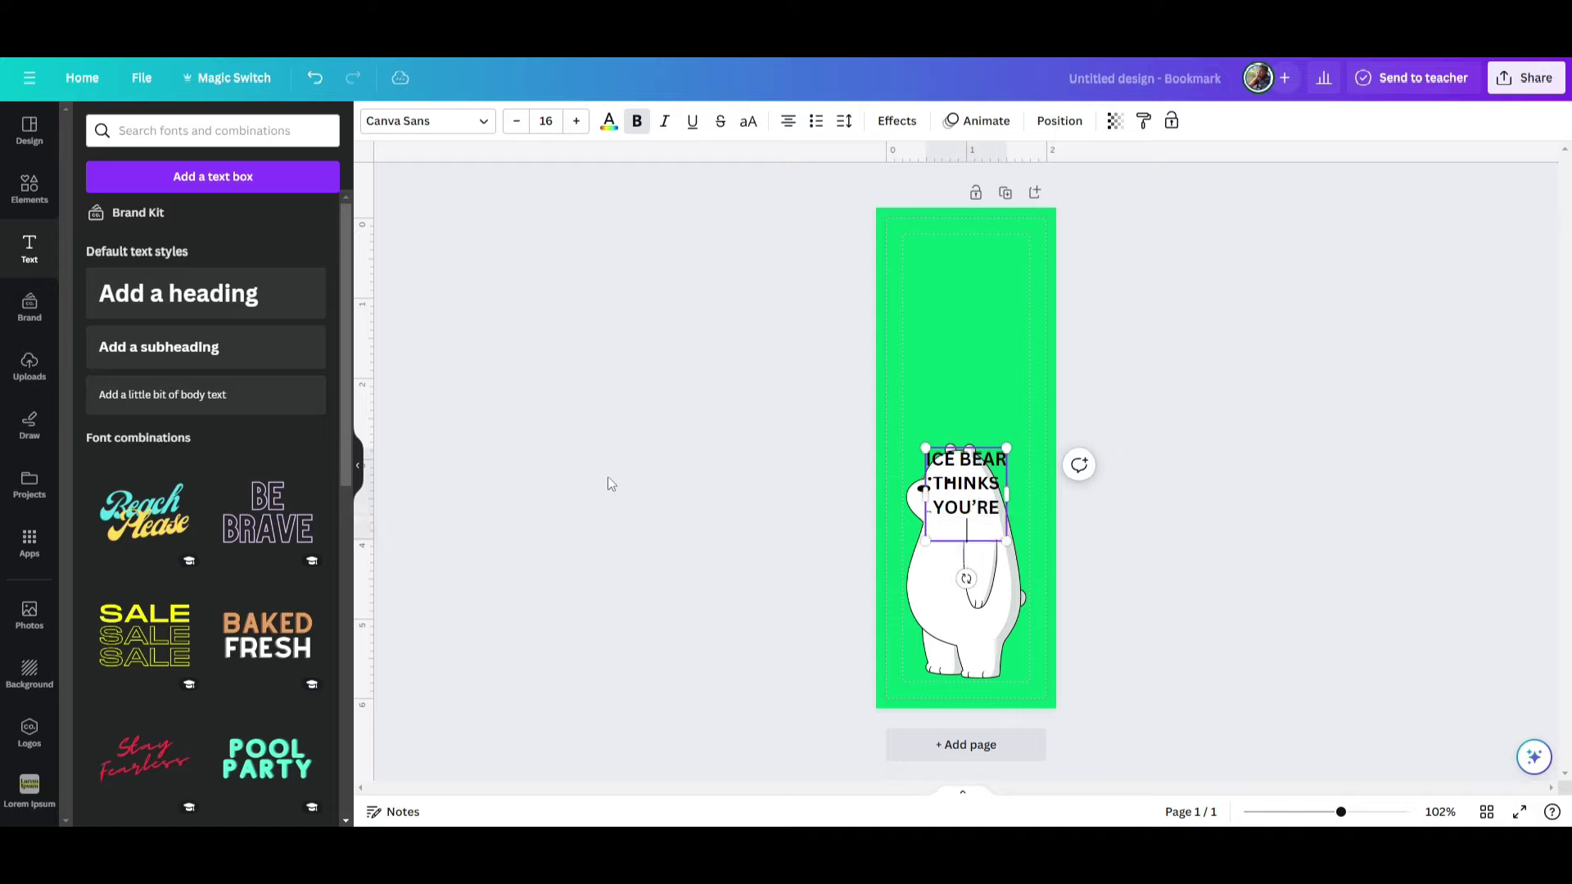
text(PRECIOUS)
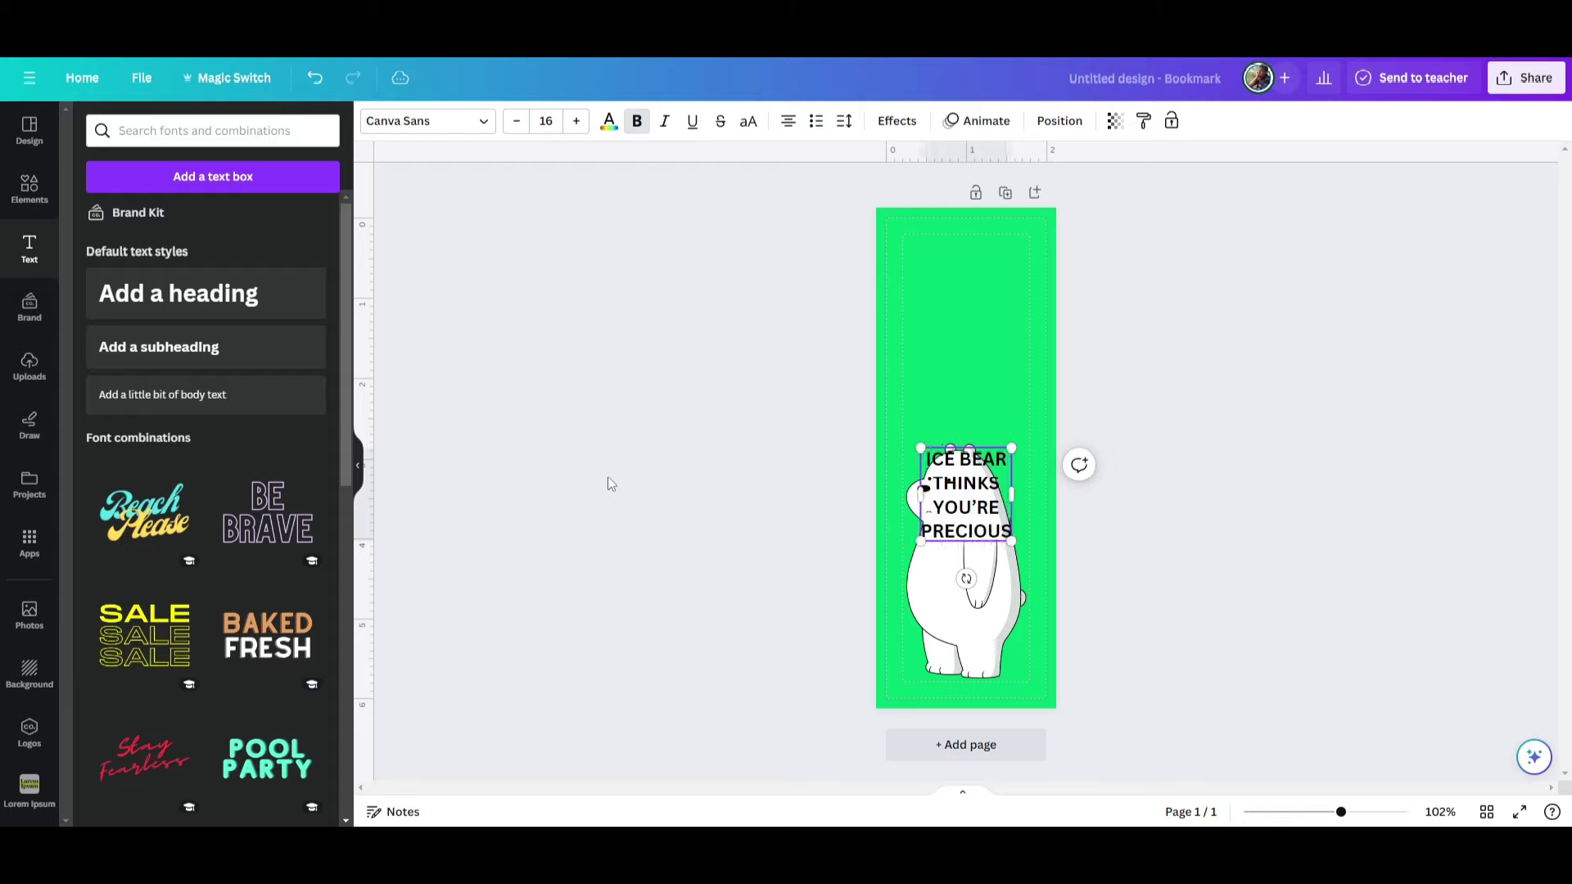
click(676, 493)
drag(955, 503, 955, 395)
- Set the heading's font to DM Serif Display and tighten its line spacing
click(477, 122)
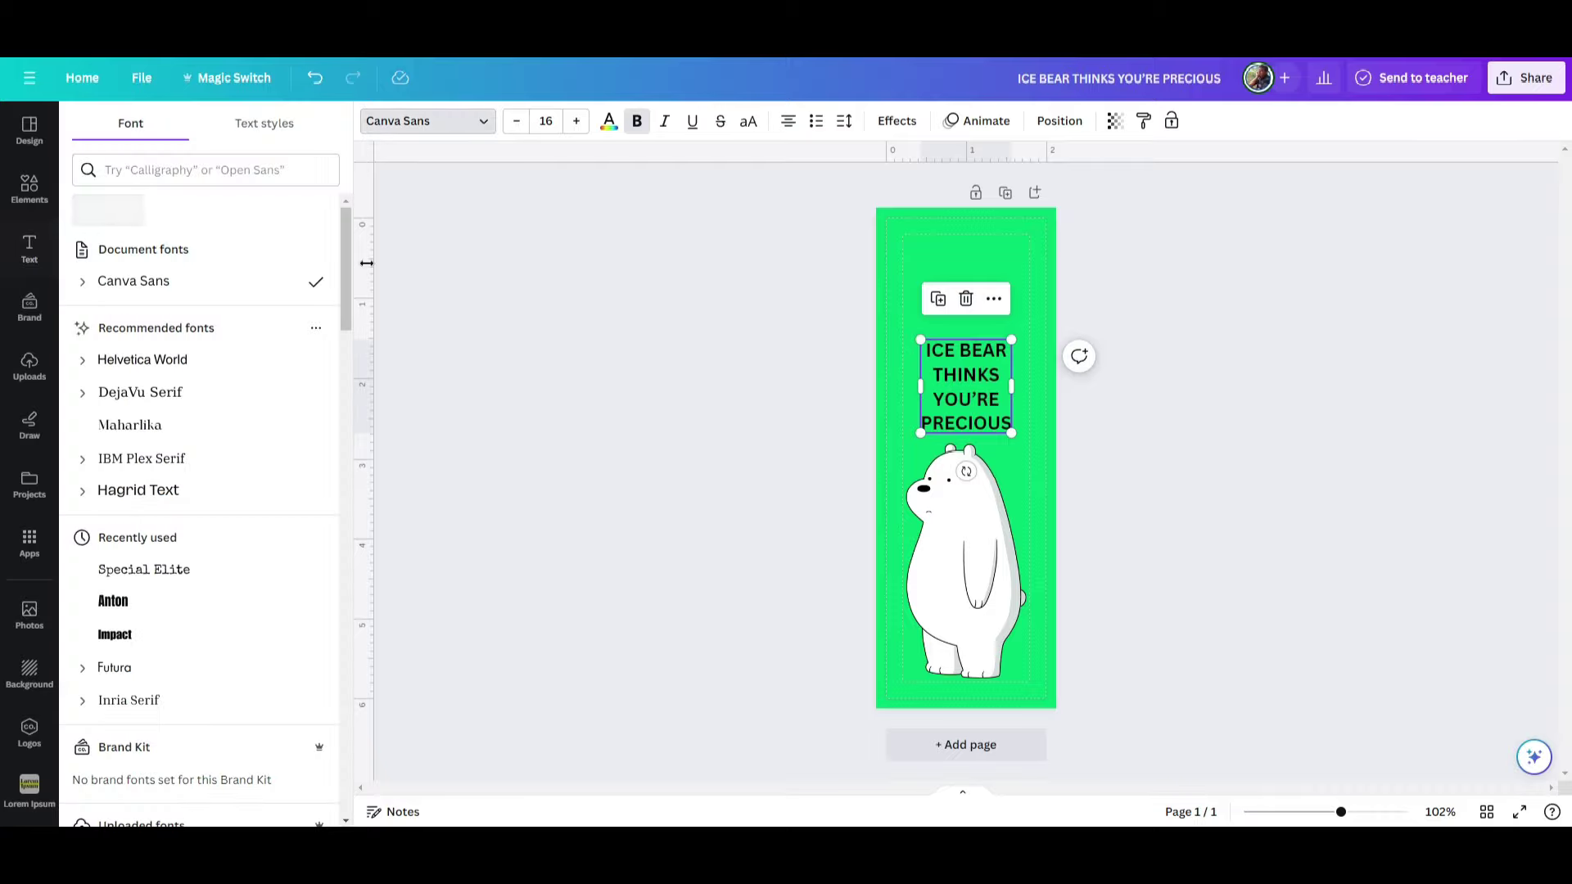
click(176, 172)
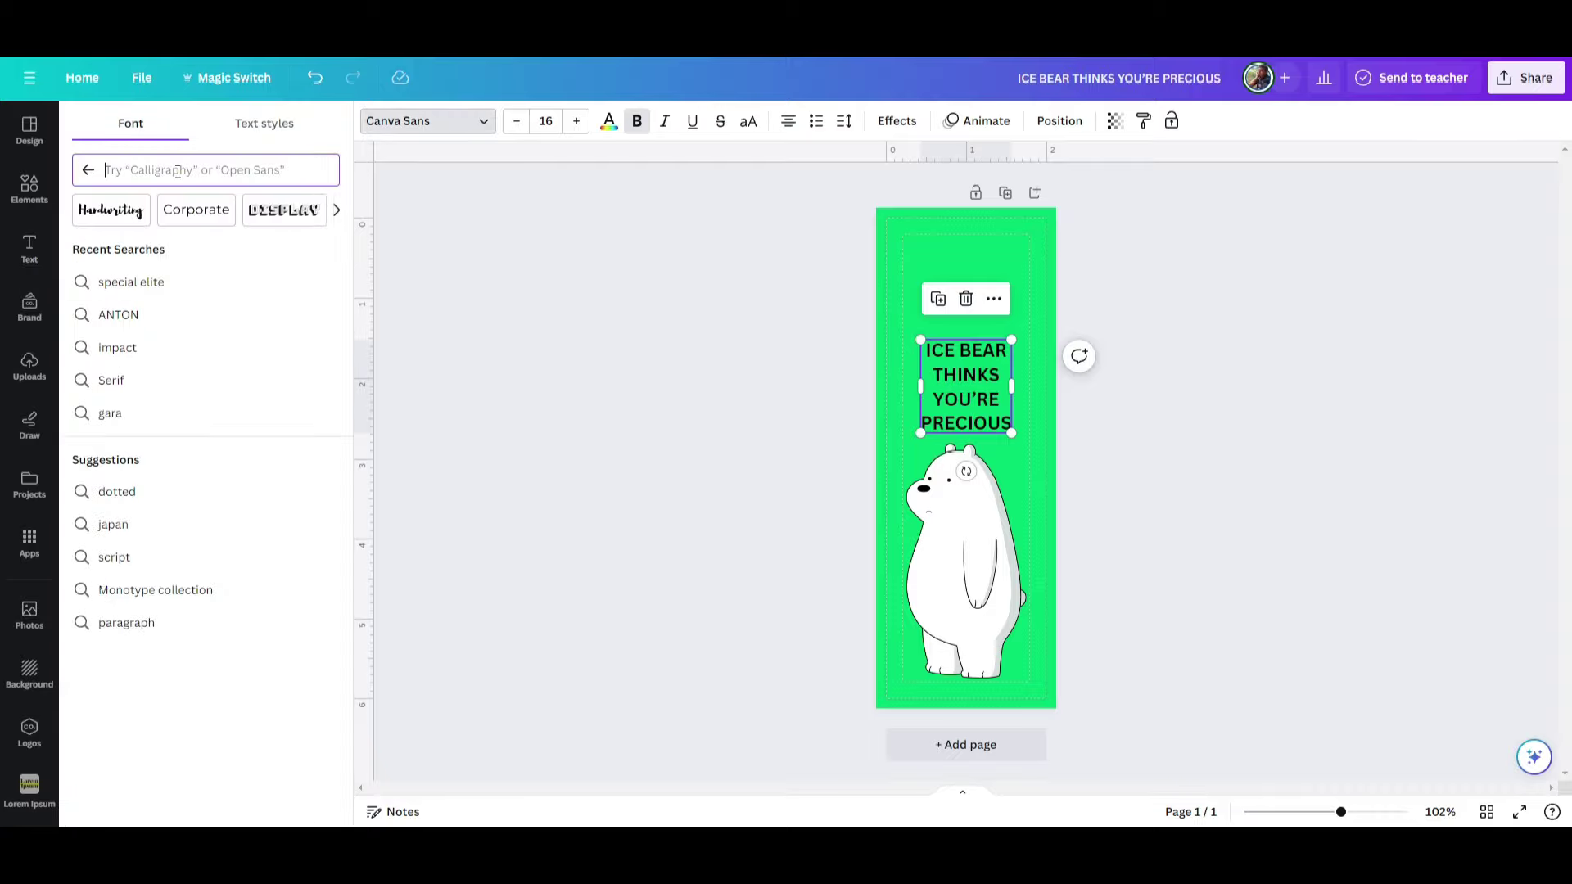
text(DM Serif)
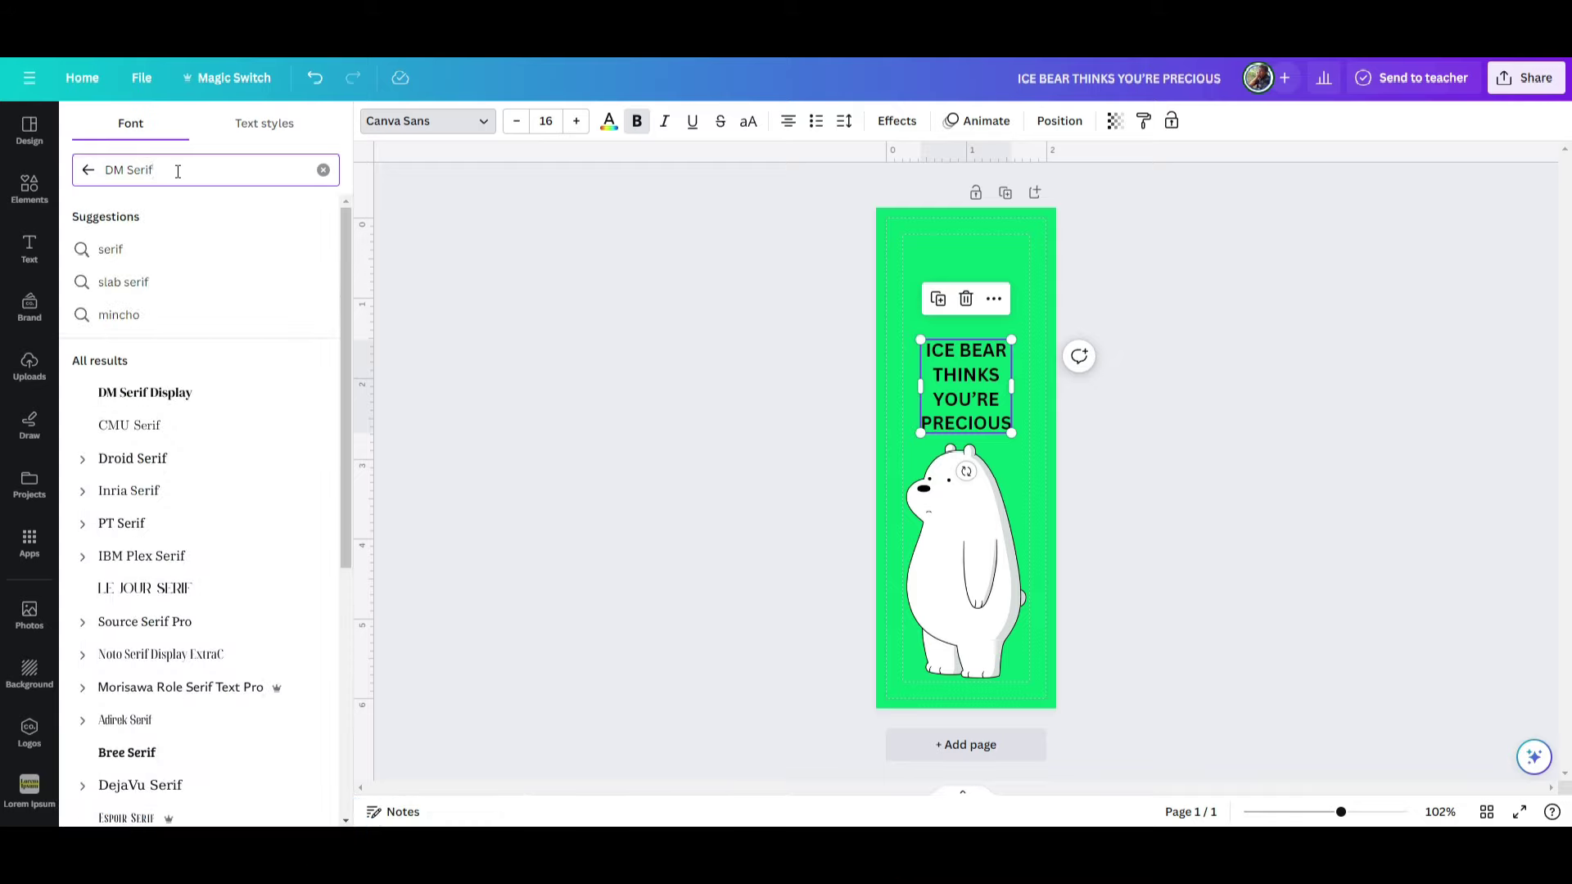
click(155, 395)
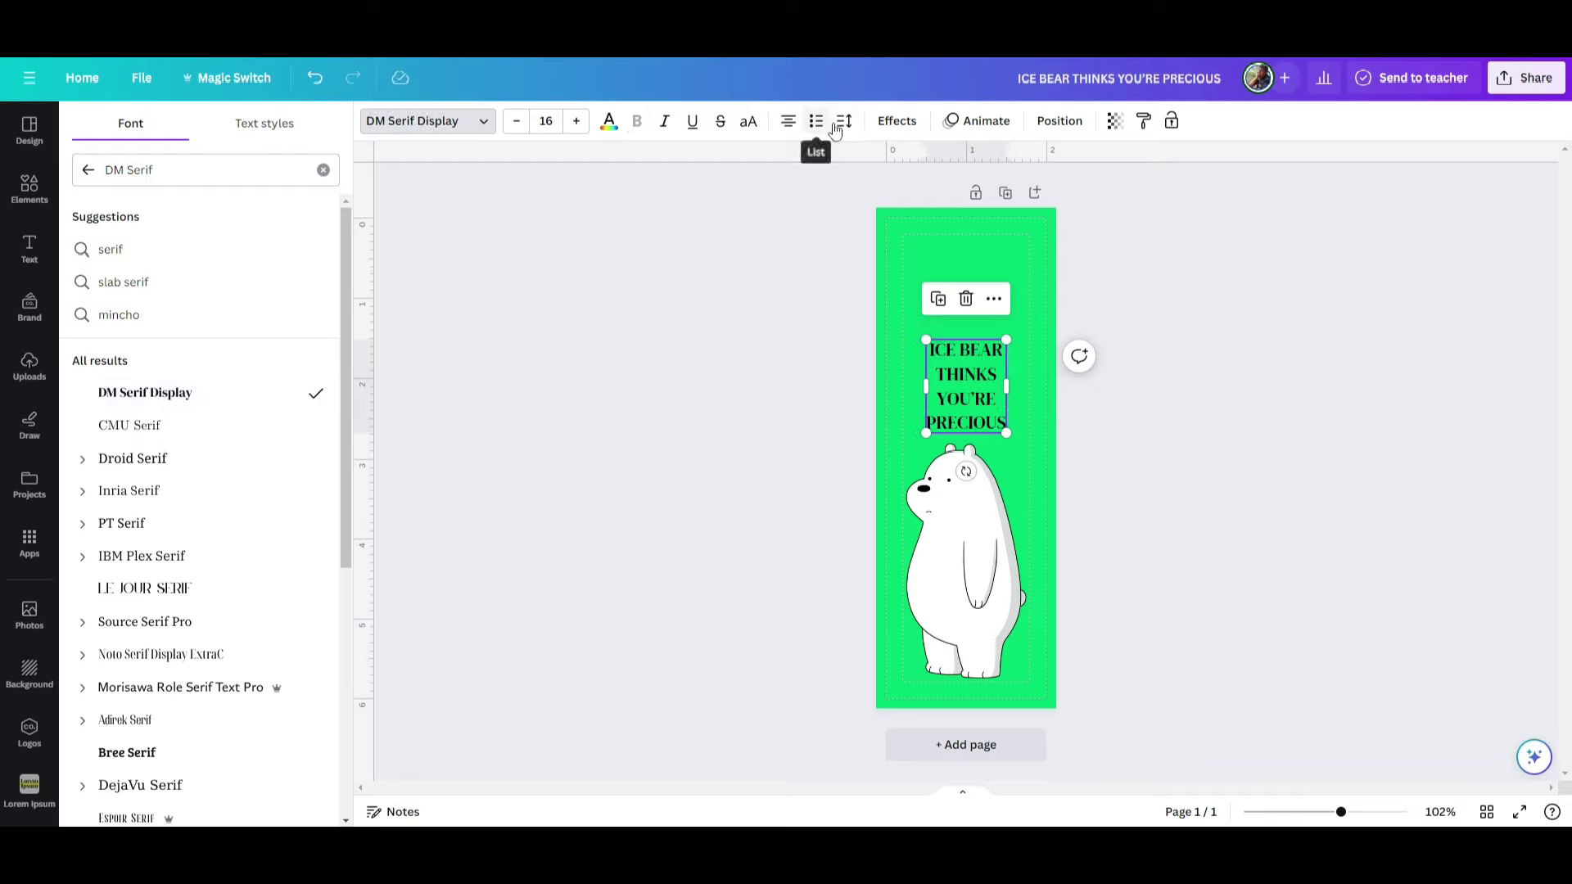
click(845, 123)
drag(935, 236, 895, 235)
key(Escape)
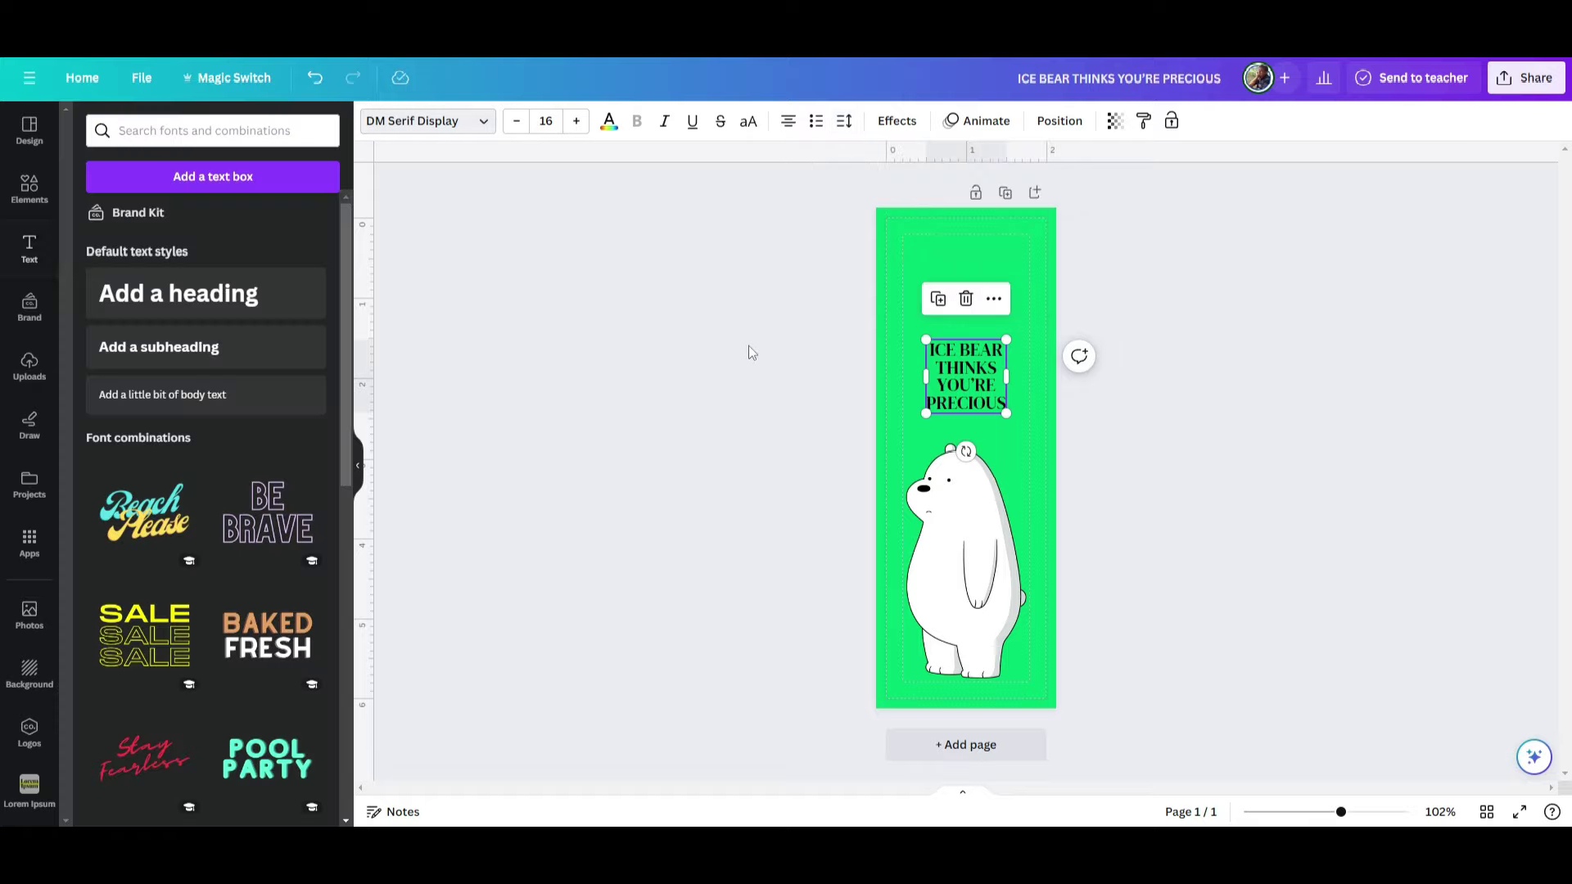
- Set the font size of the heading's "YOU'RE" line to 25
click(556, 122)
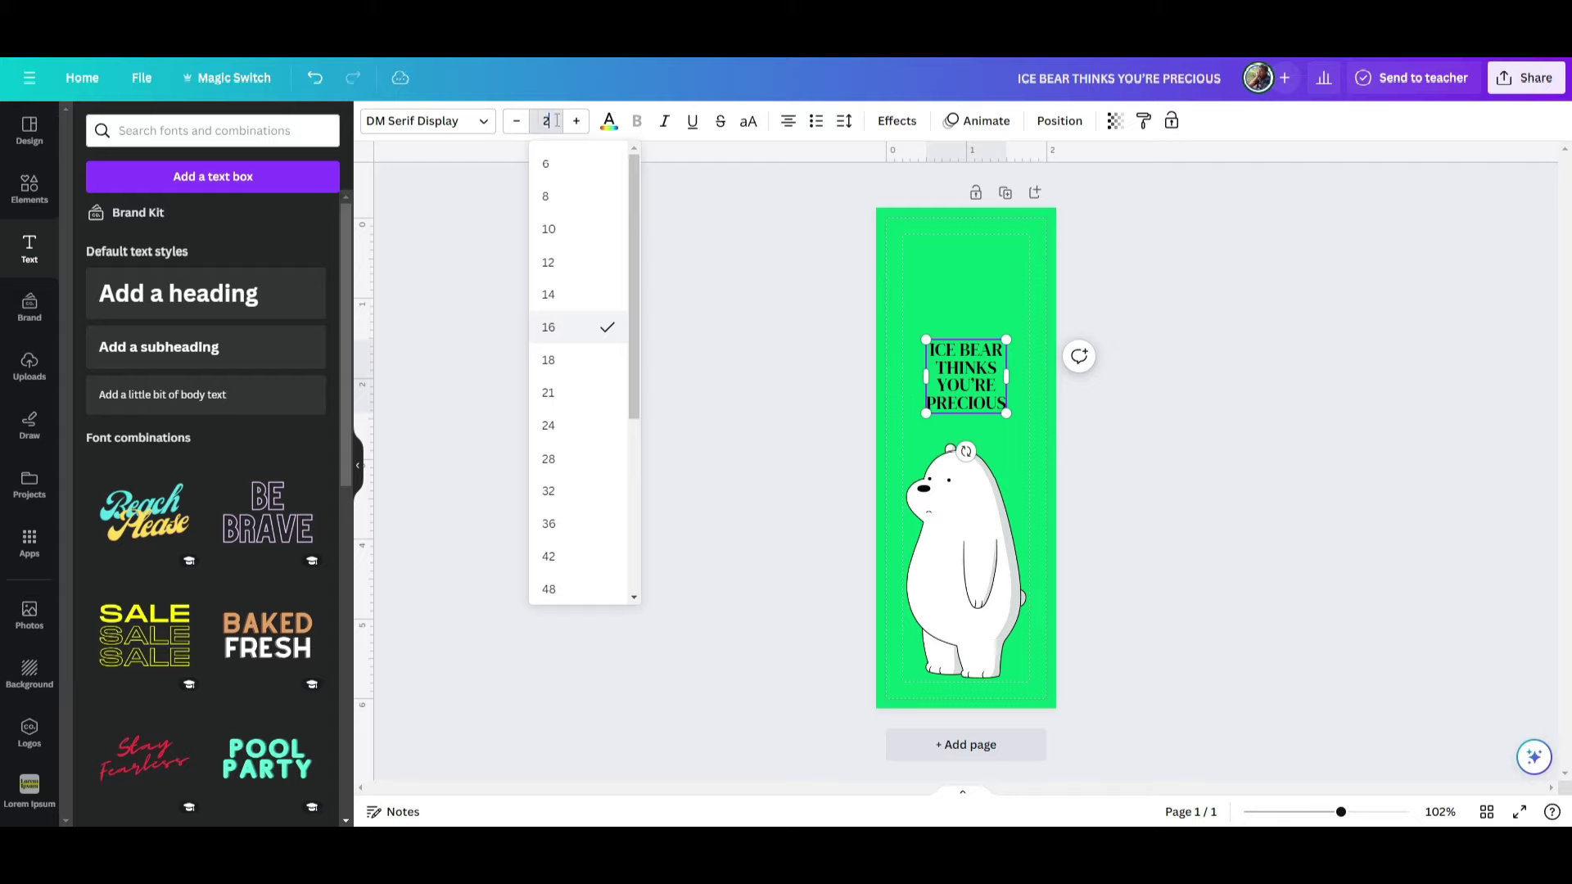
text(25)
key(Return)
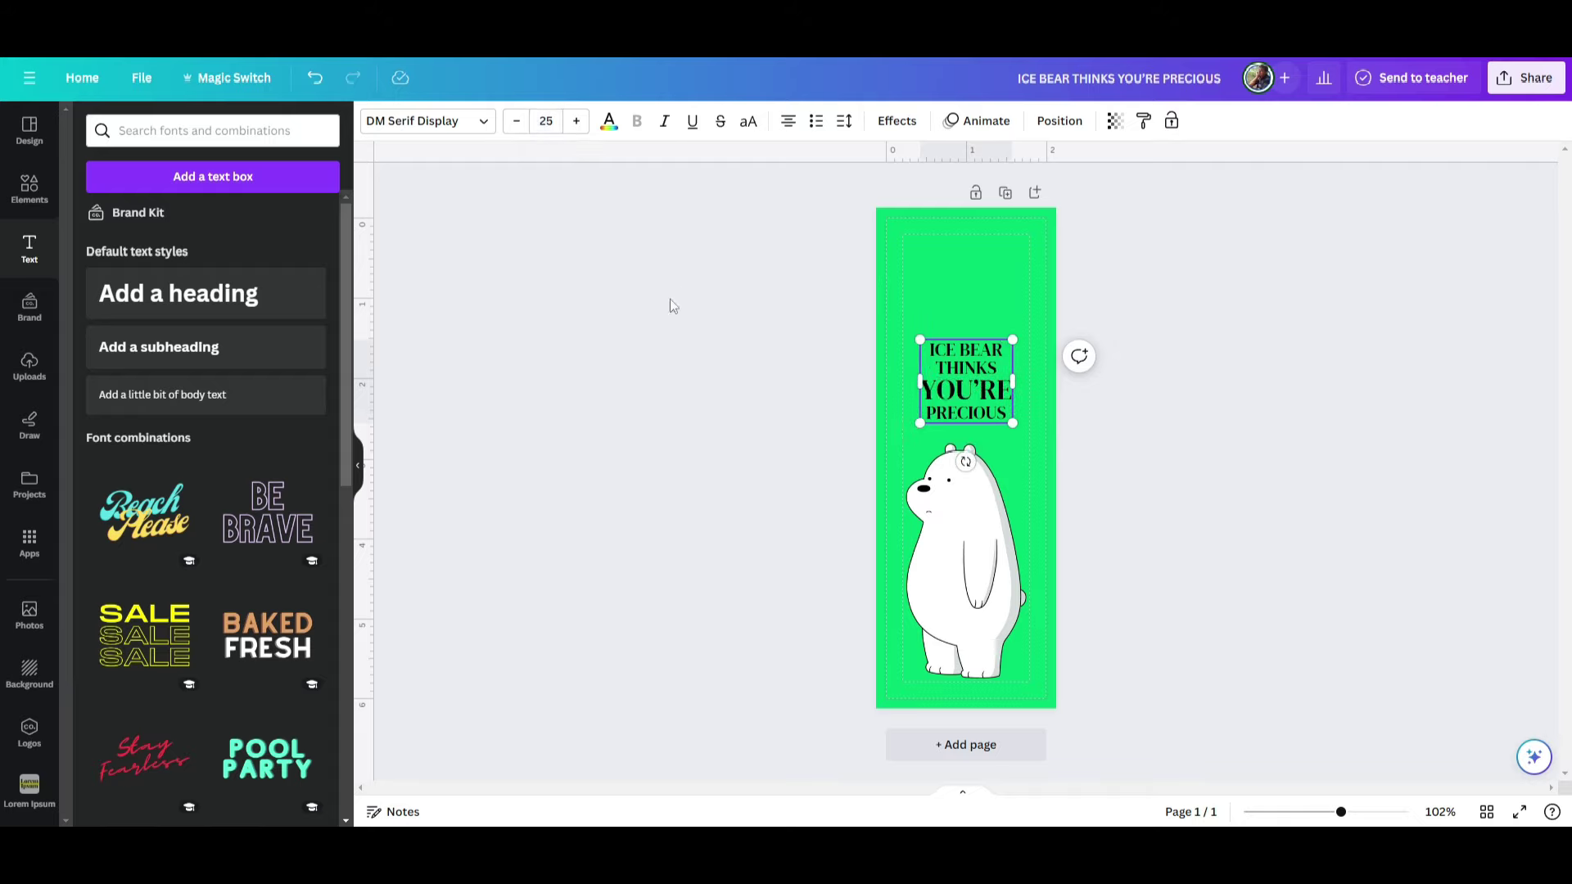
click(669, 305)
click(951, 362)
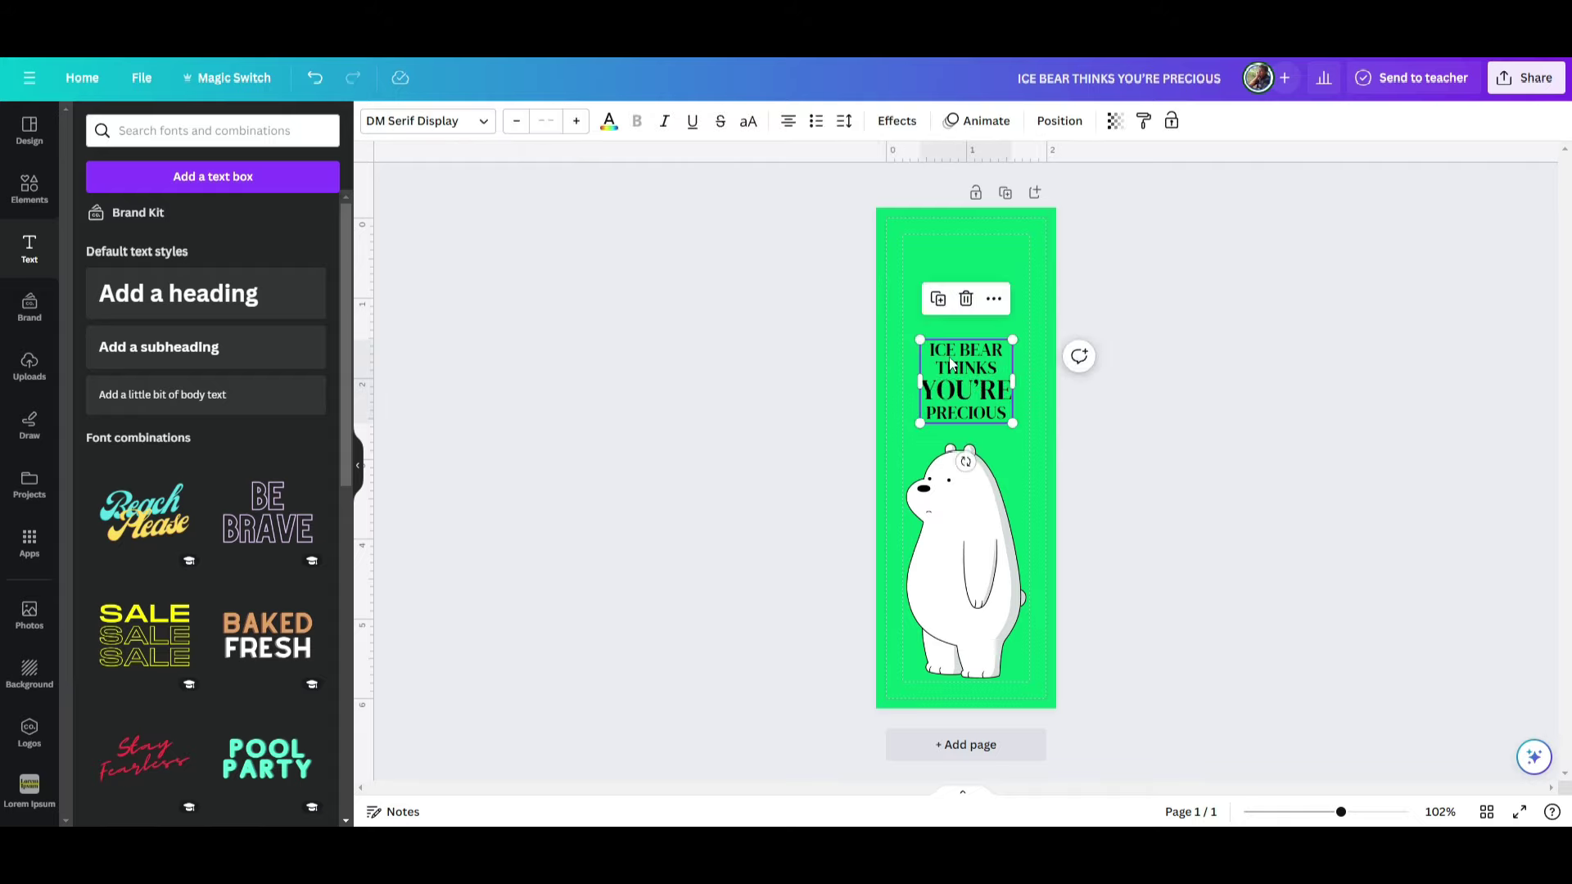
- Set the whole heading's font size to 25 and move it up slightly so it clears the bear's head
click(543, 122)
key(Return)
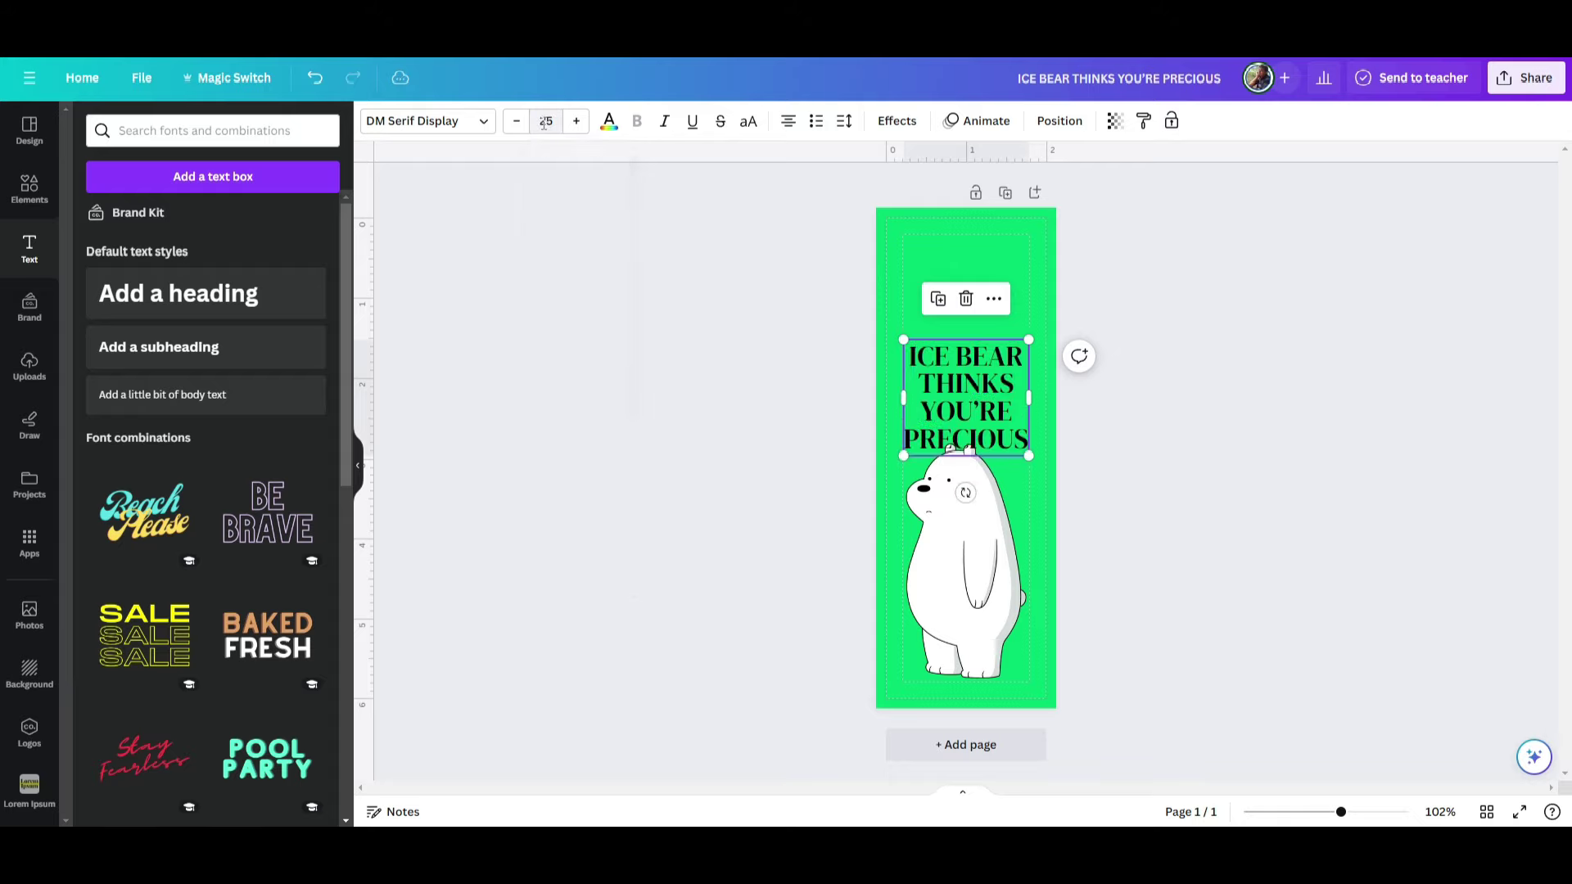
click(727, 454)
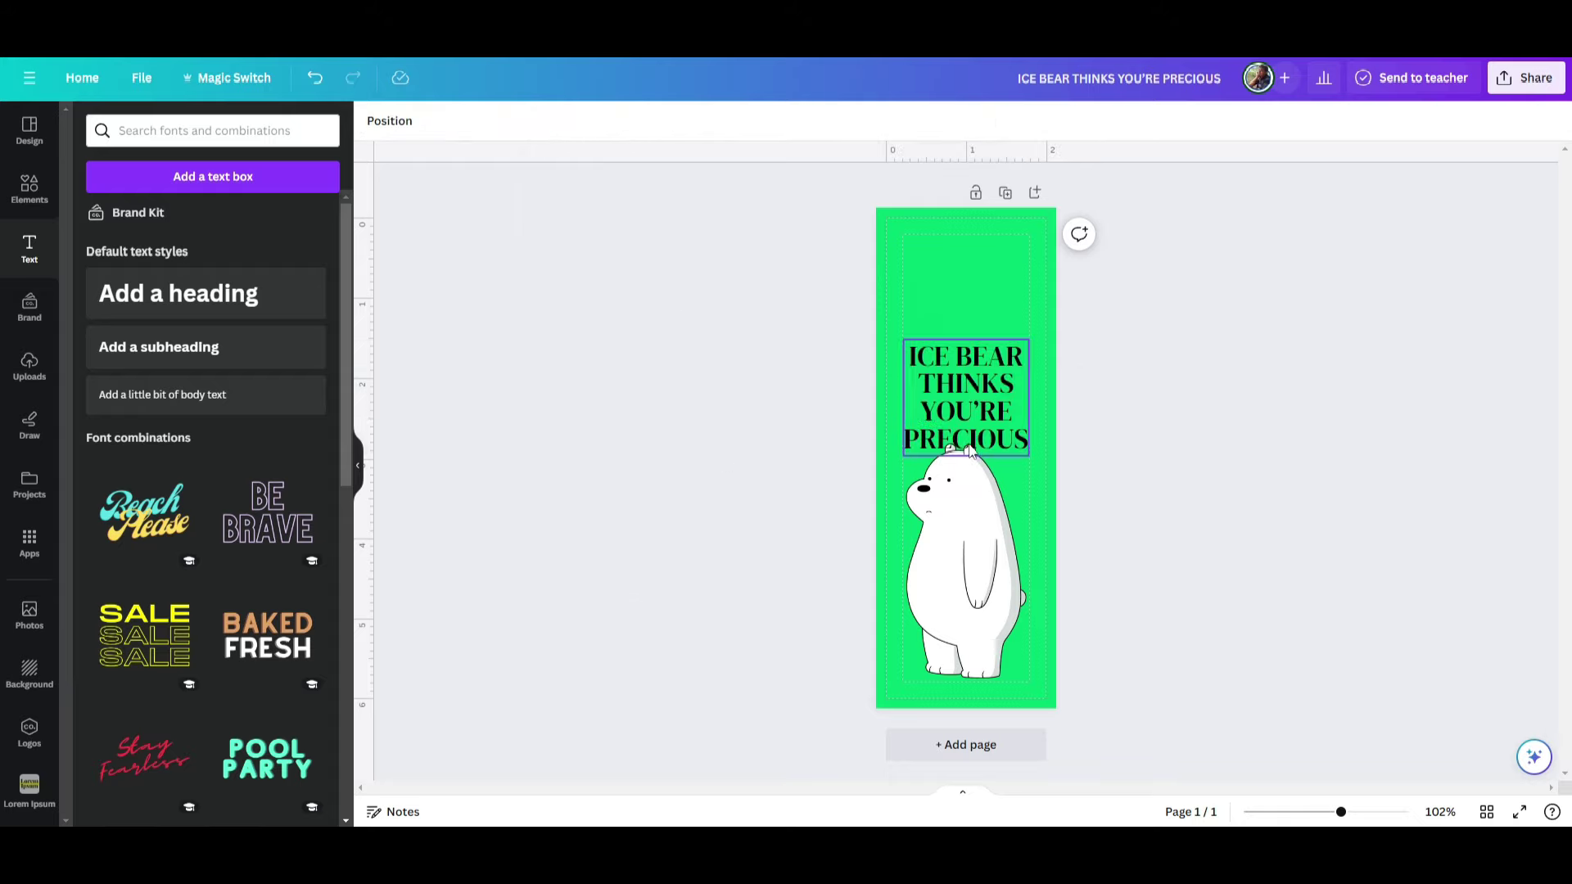
drag(960, 422, 959, 403)
- Reduce the heading's line spacing to 0.86
click(844, 121)
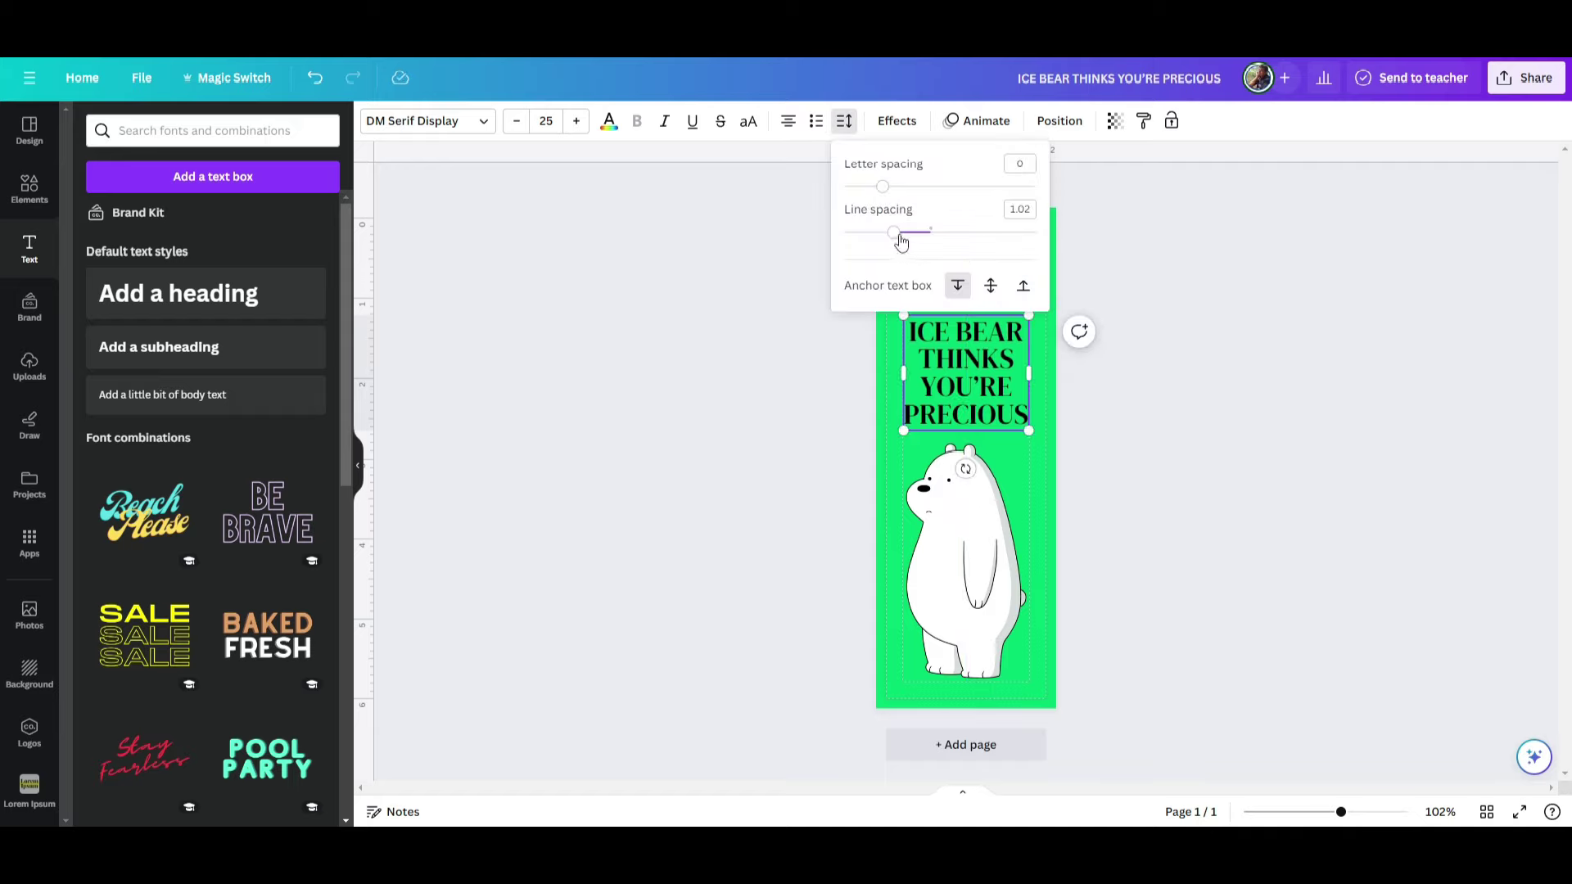
drag(899, 237, 879, 235)
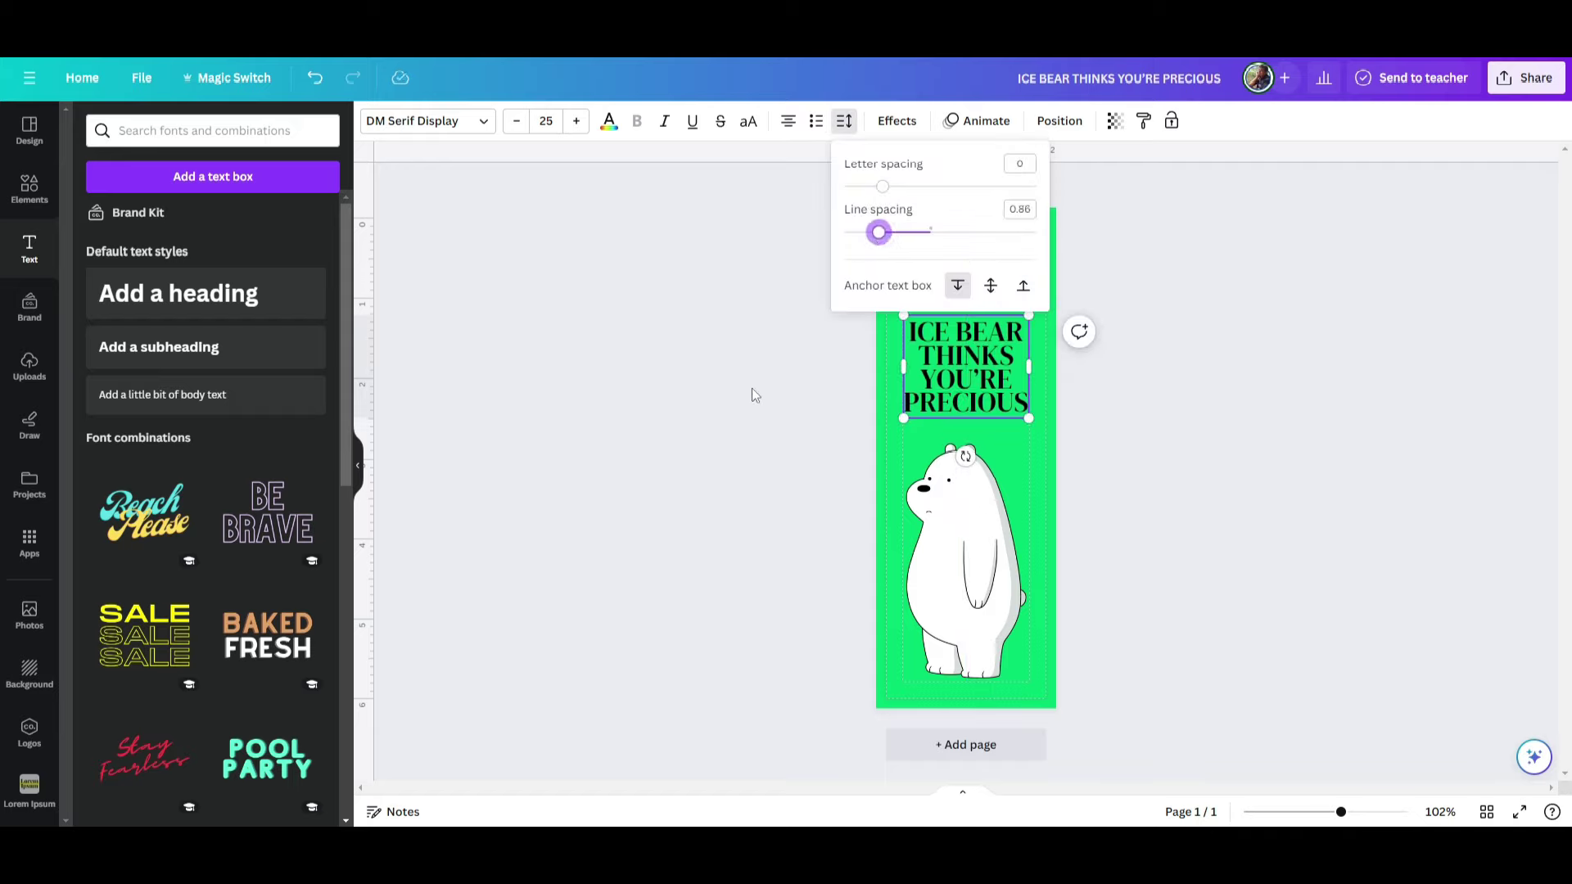
click(719, 395)
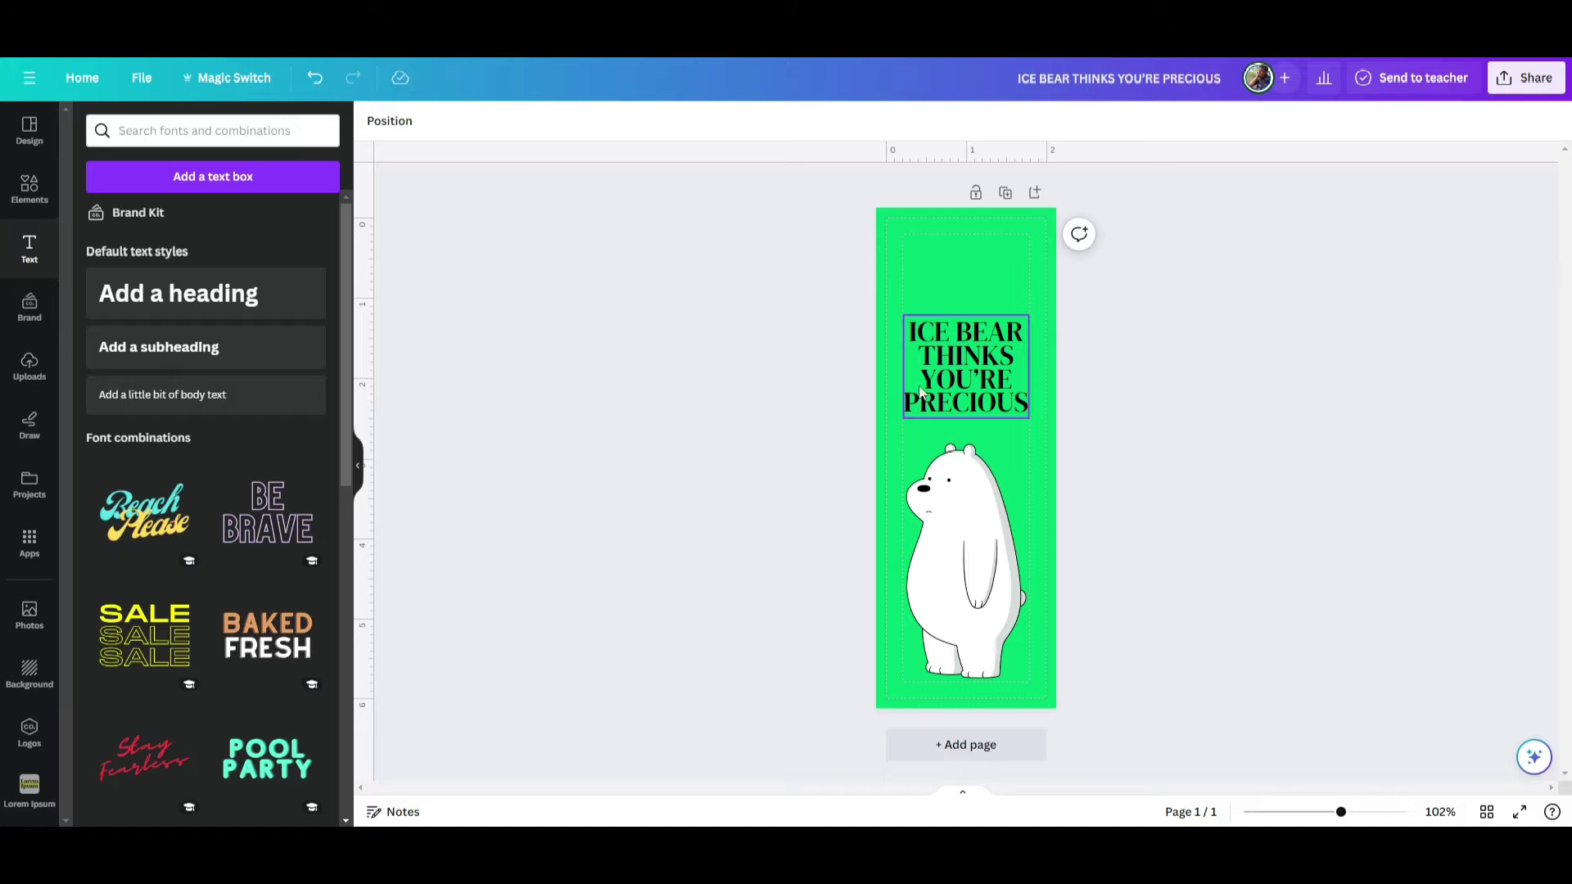
- Add a subheading reading "Ice bear of we bare bears" and place it above the heading
click(200, 350)
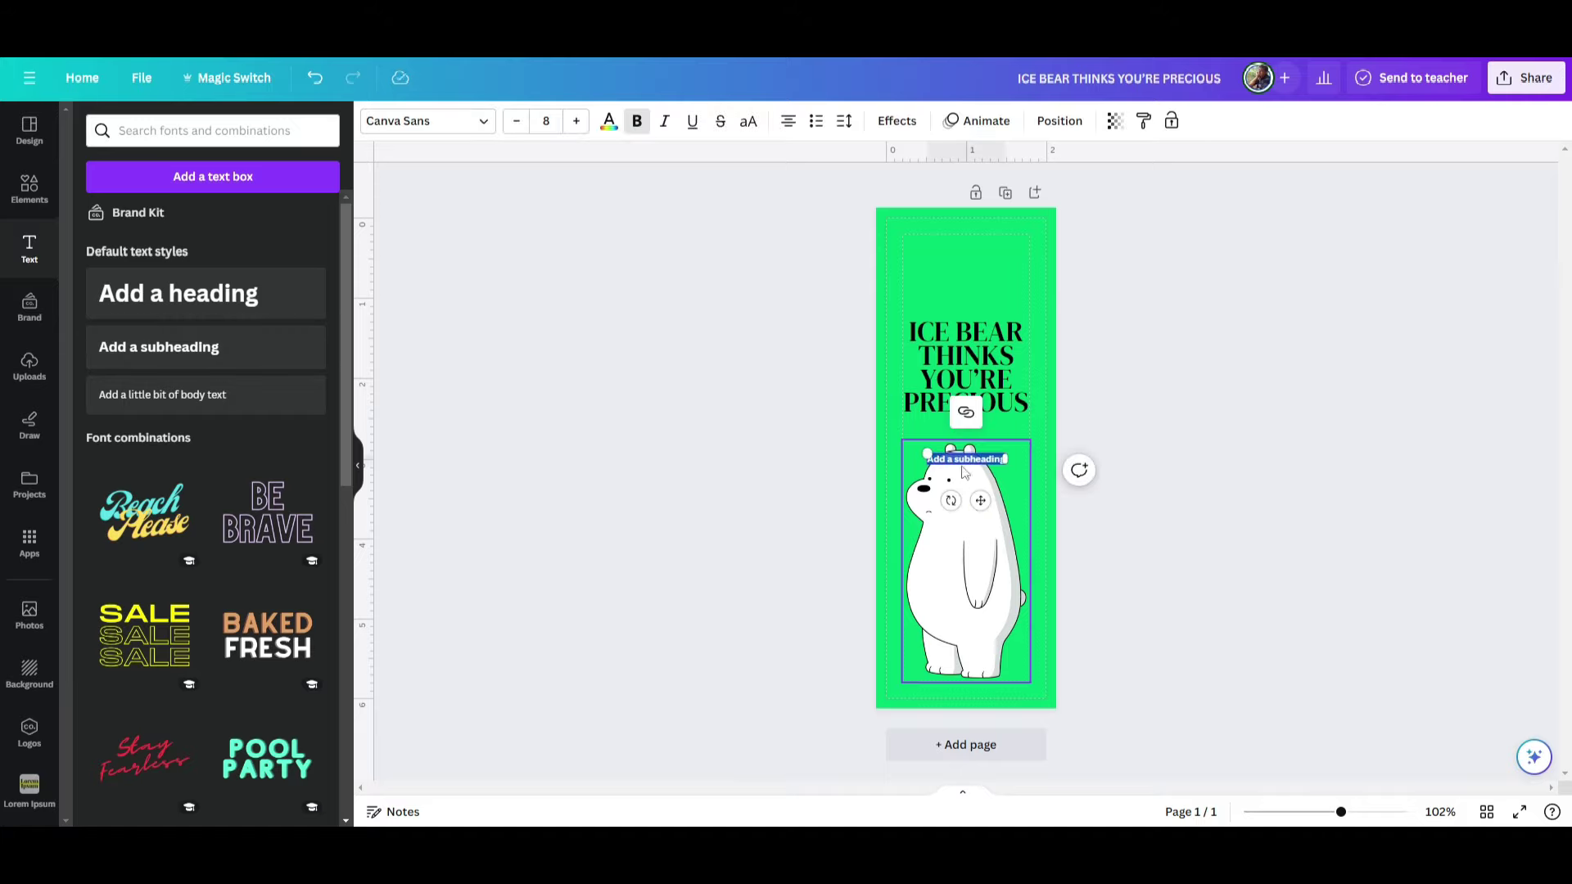
click(898, 457)
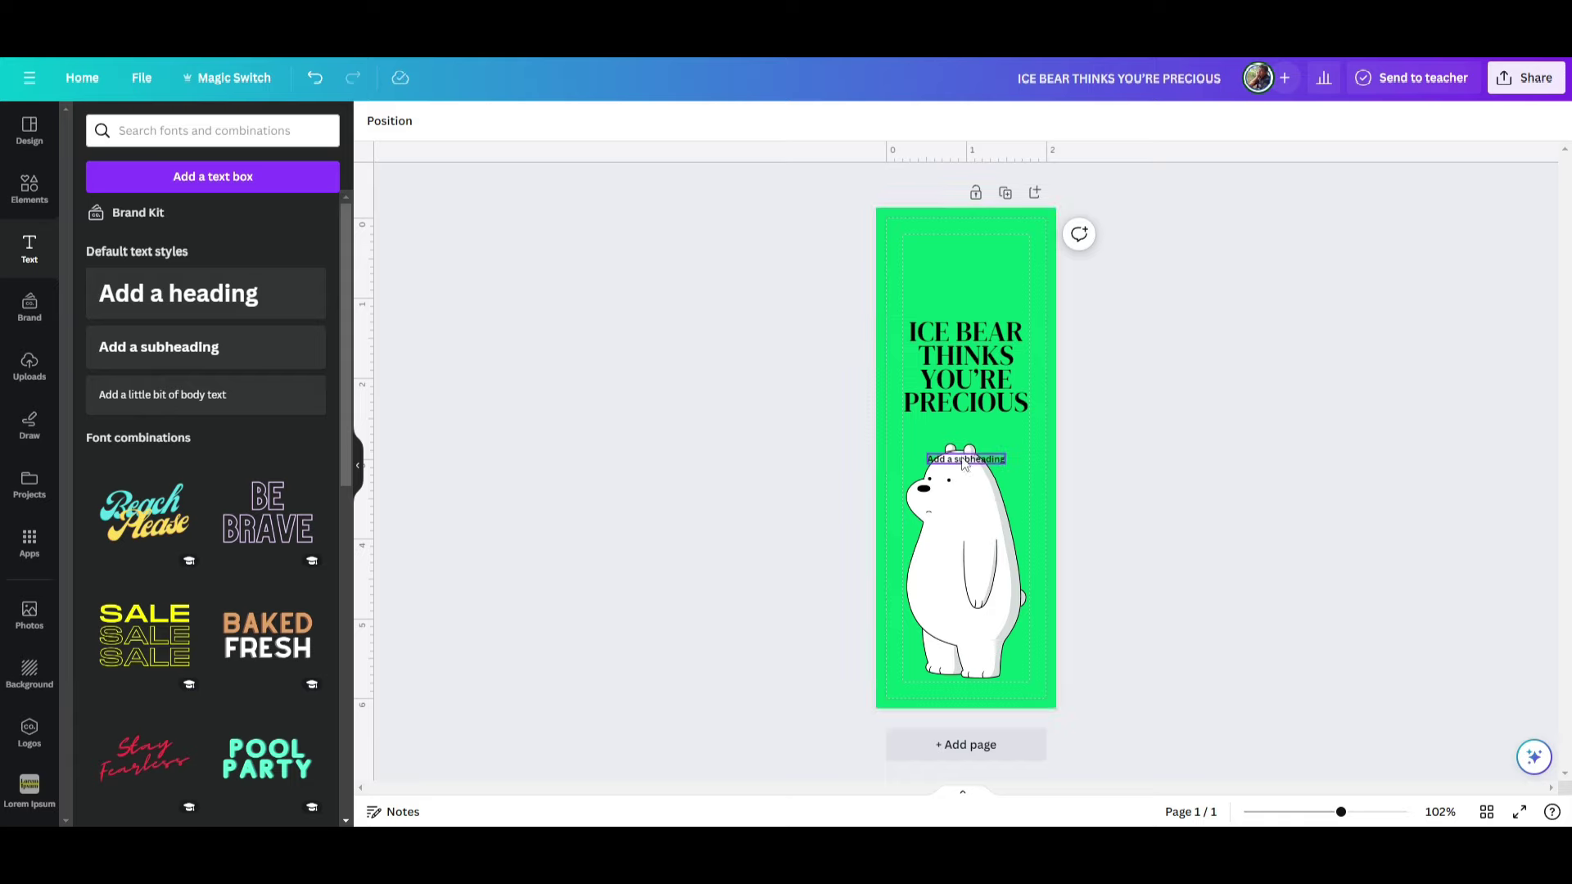
drag(962, 455, 953, 288)
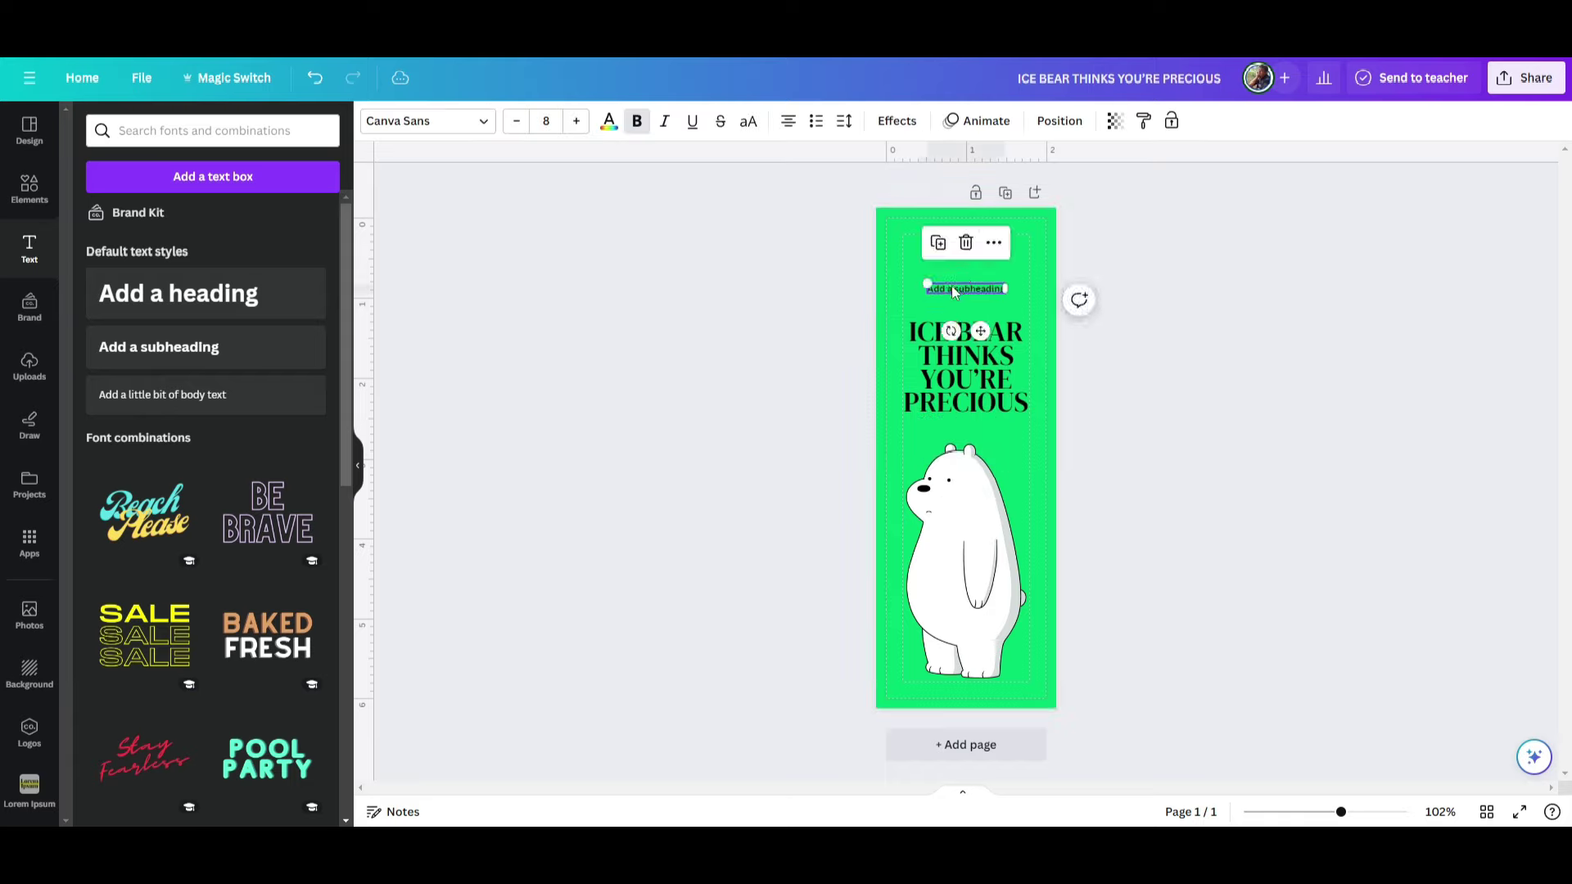
double_click(952, 288)
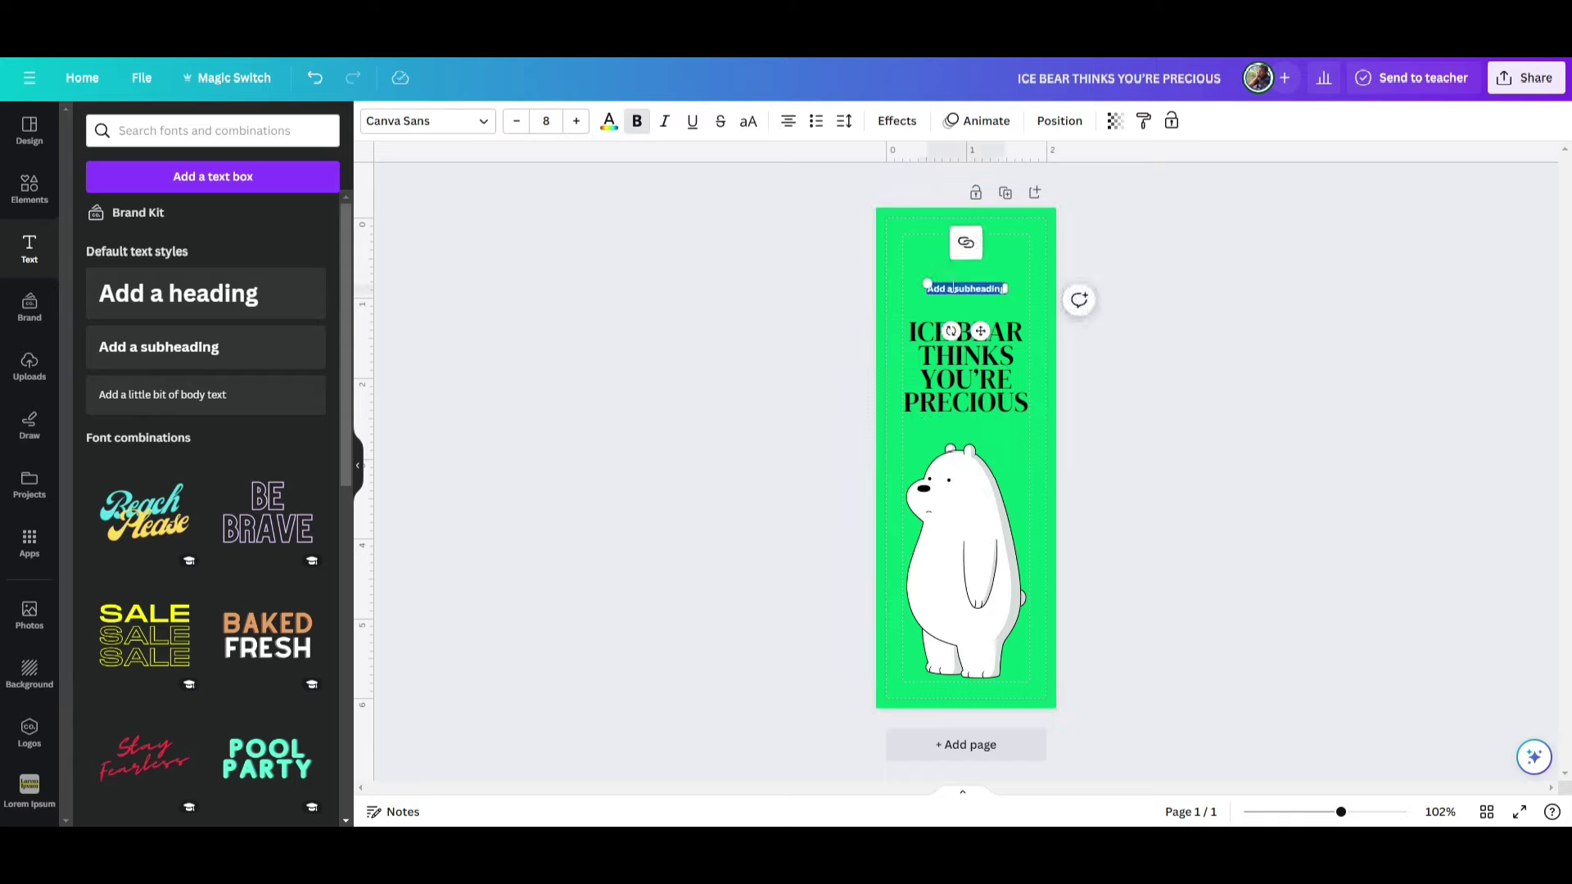
text(Ice b)
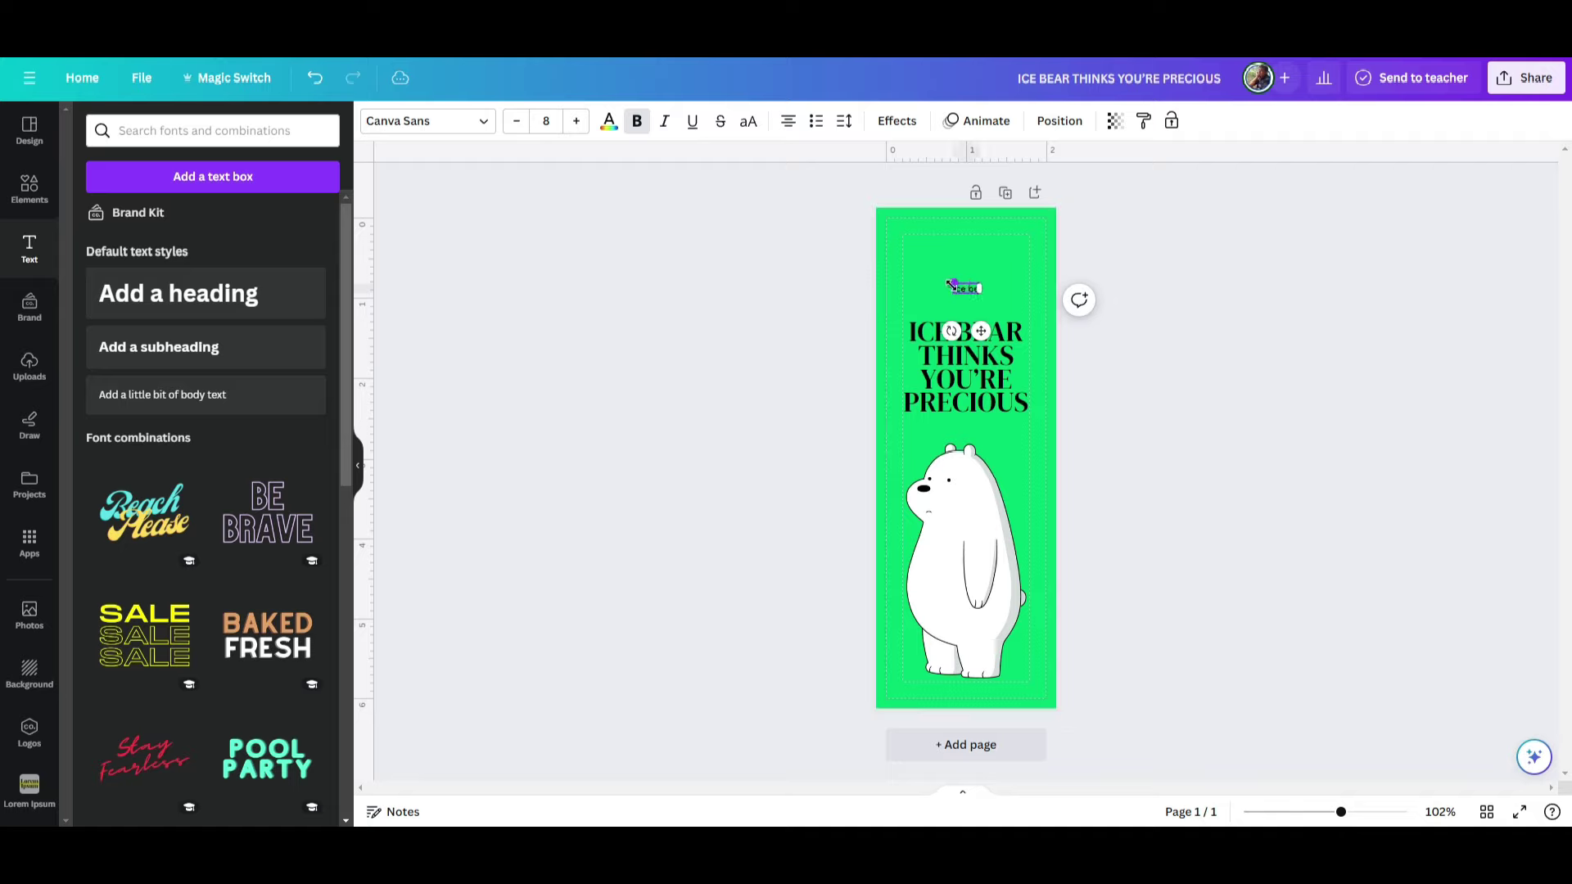
text(ear of we bare bear)
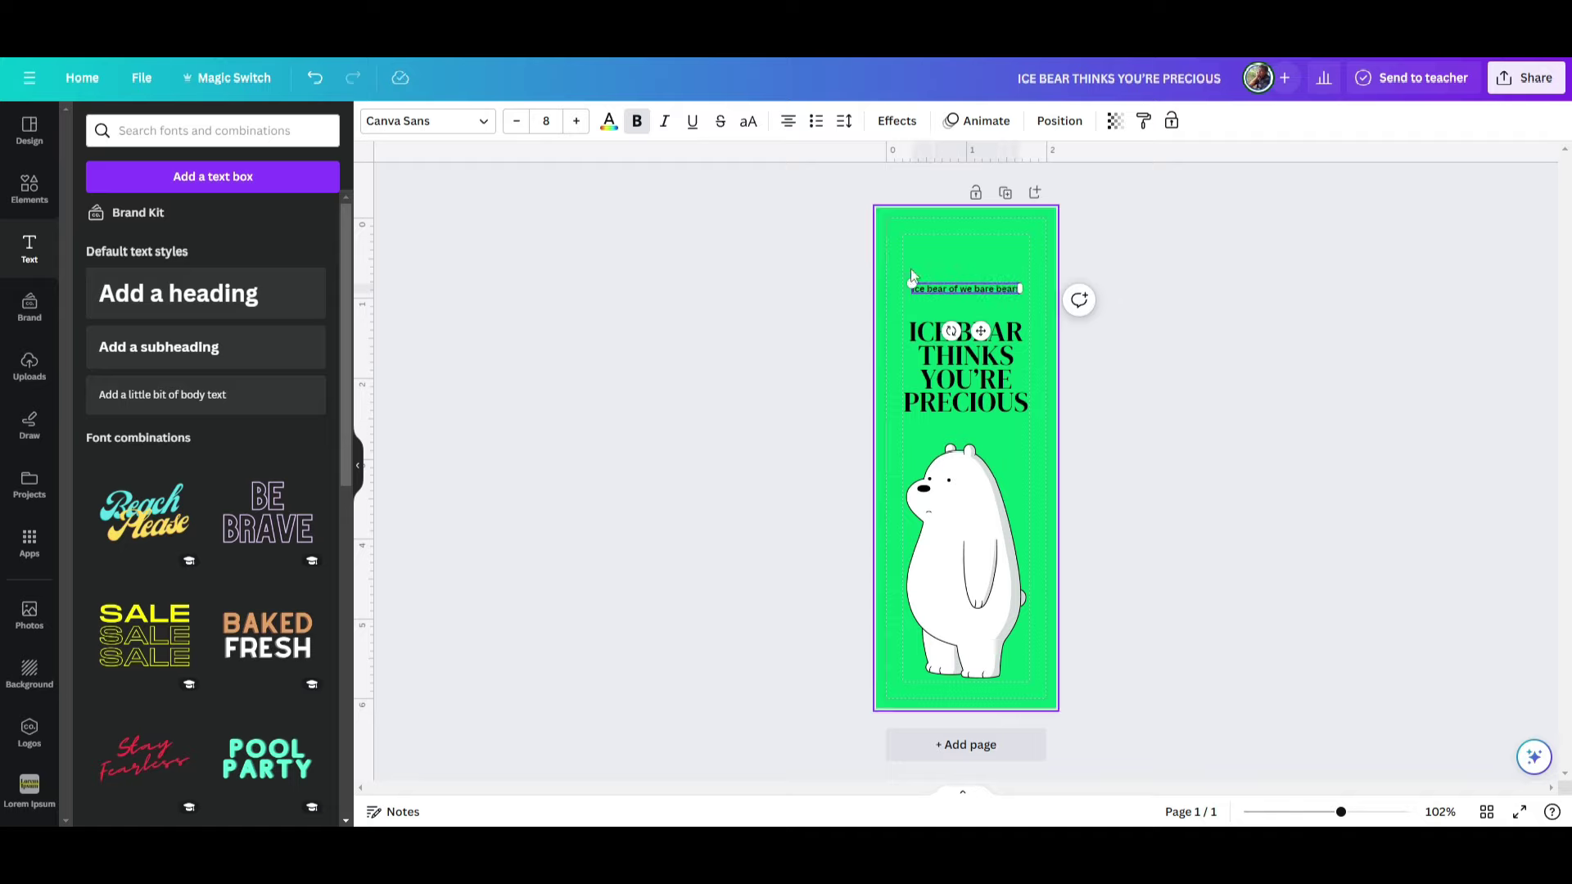
click(818, 362)
- Convert the subheading to uppercase and set its font to Inria Serif
click(958, 288)
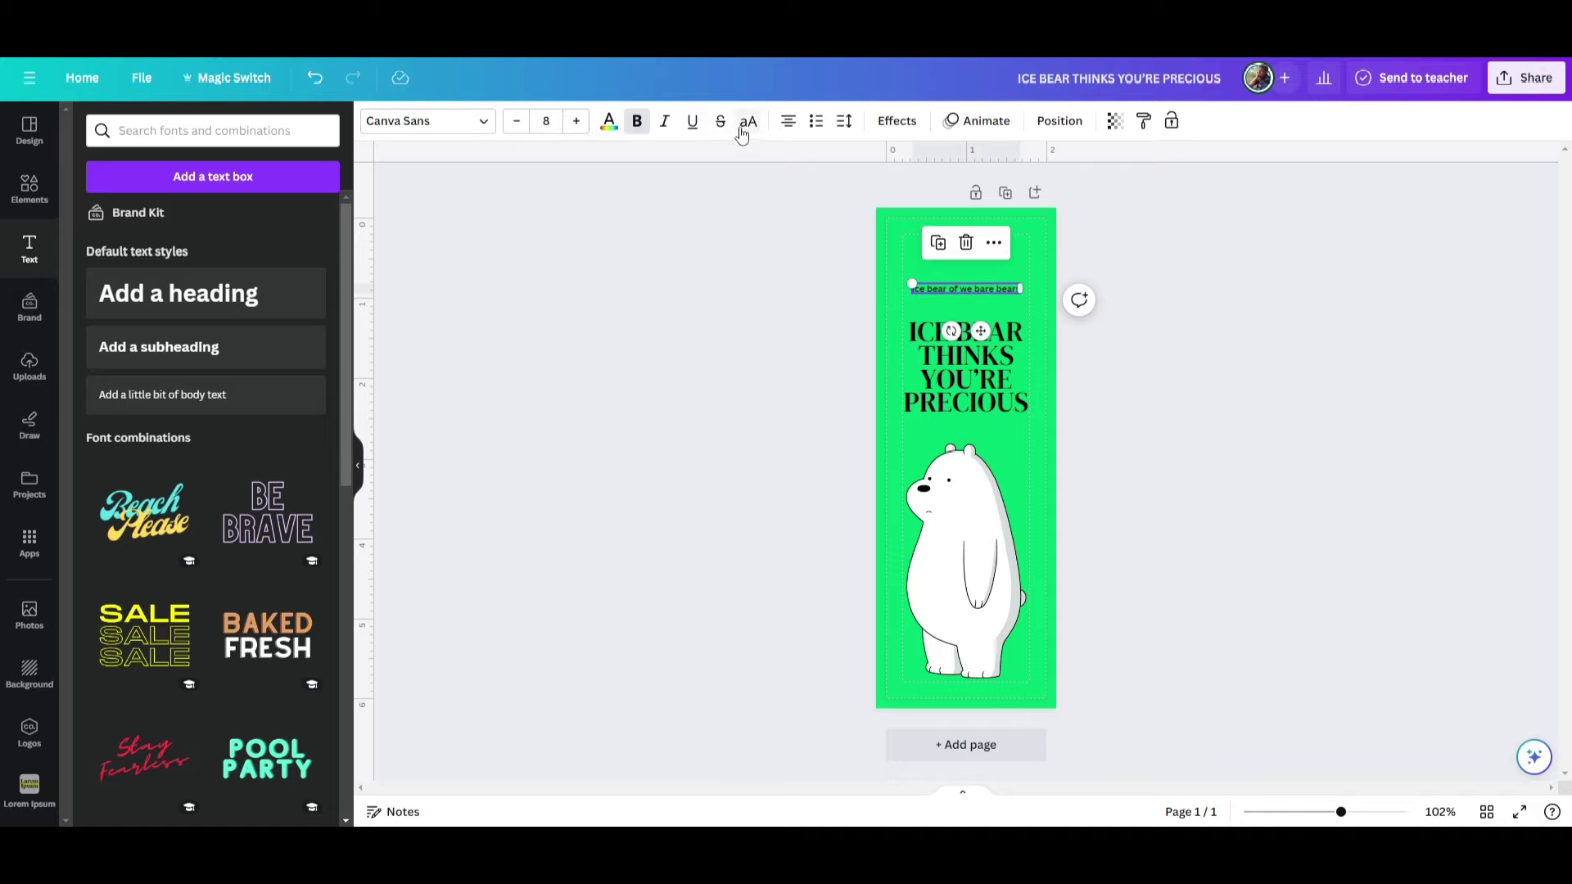
click(747, 123)
click(483, 121)
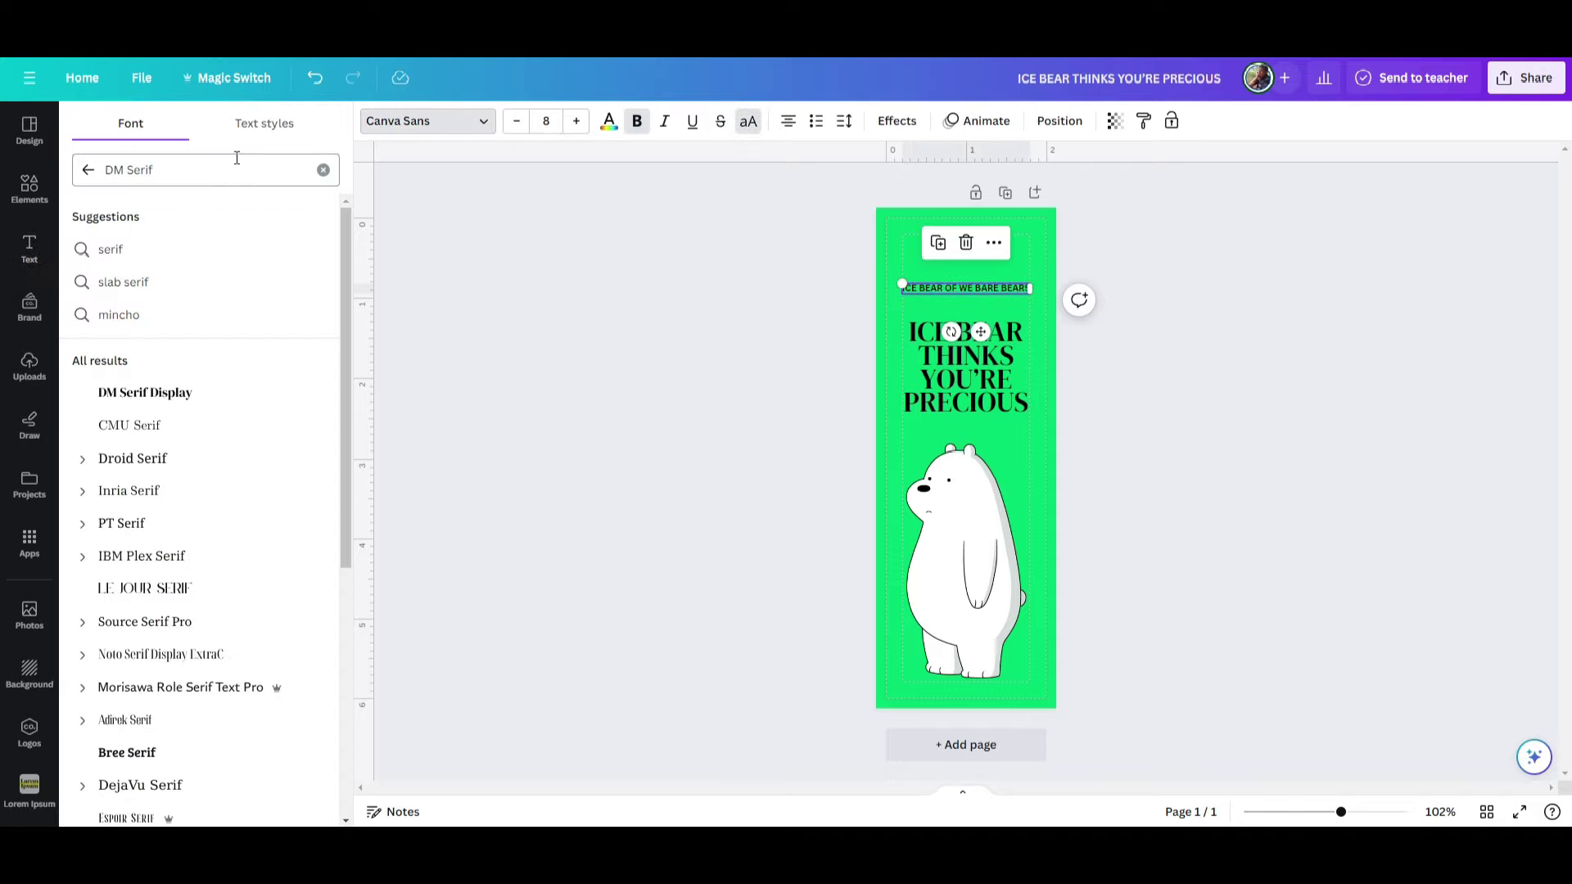
click(323, 169)
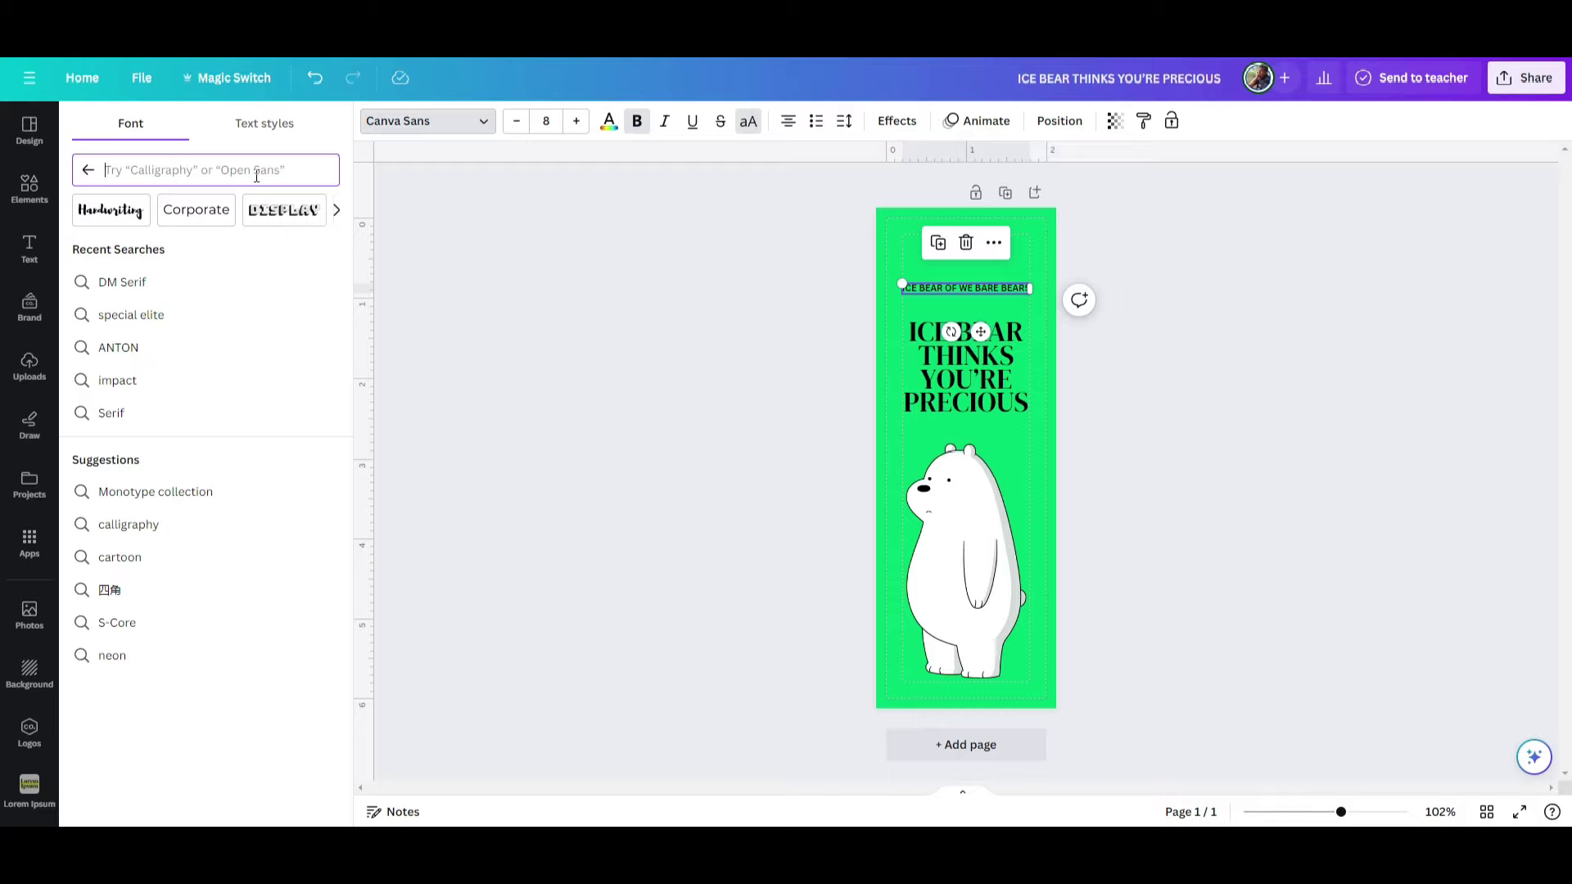
text(inru)
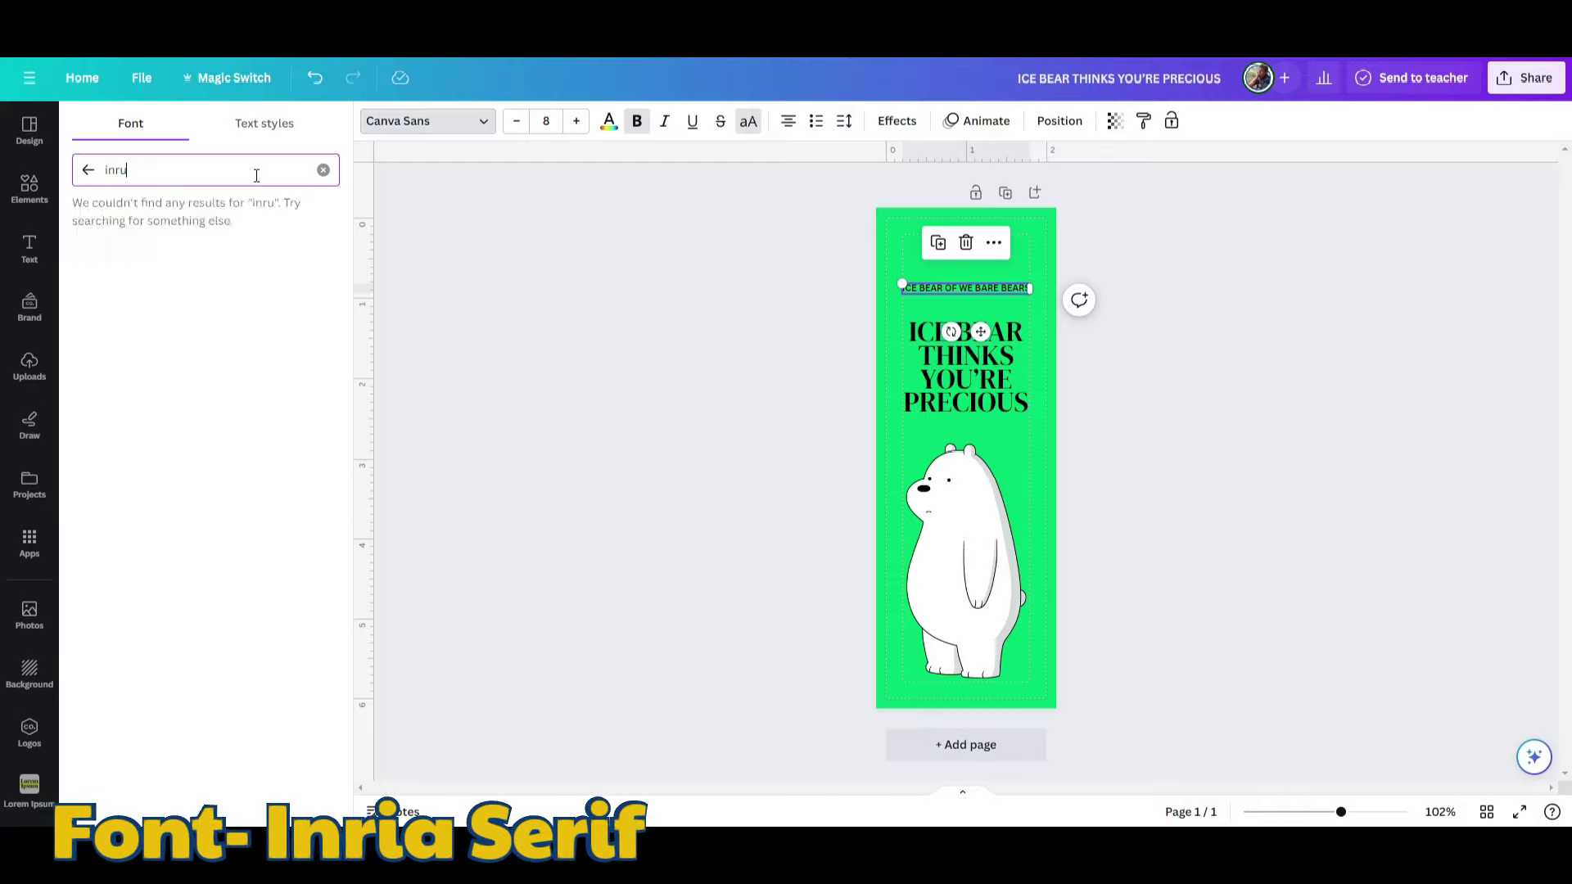
key(BackSpace)
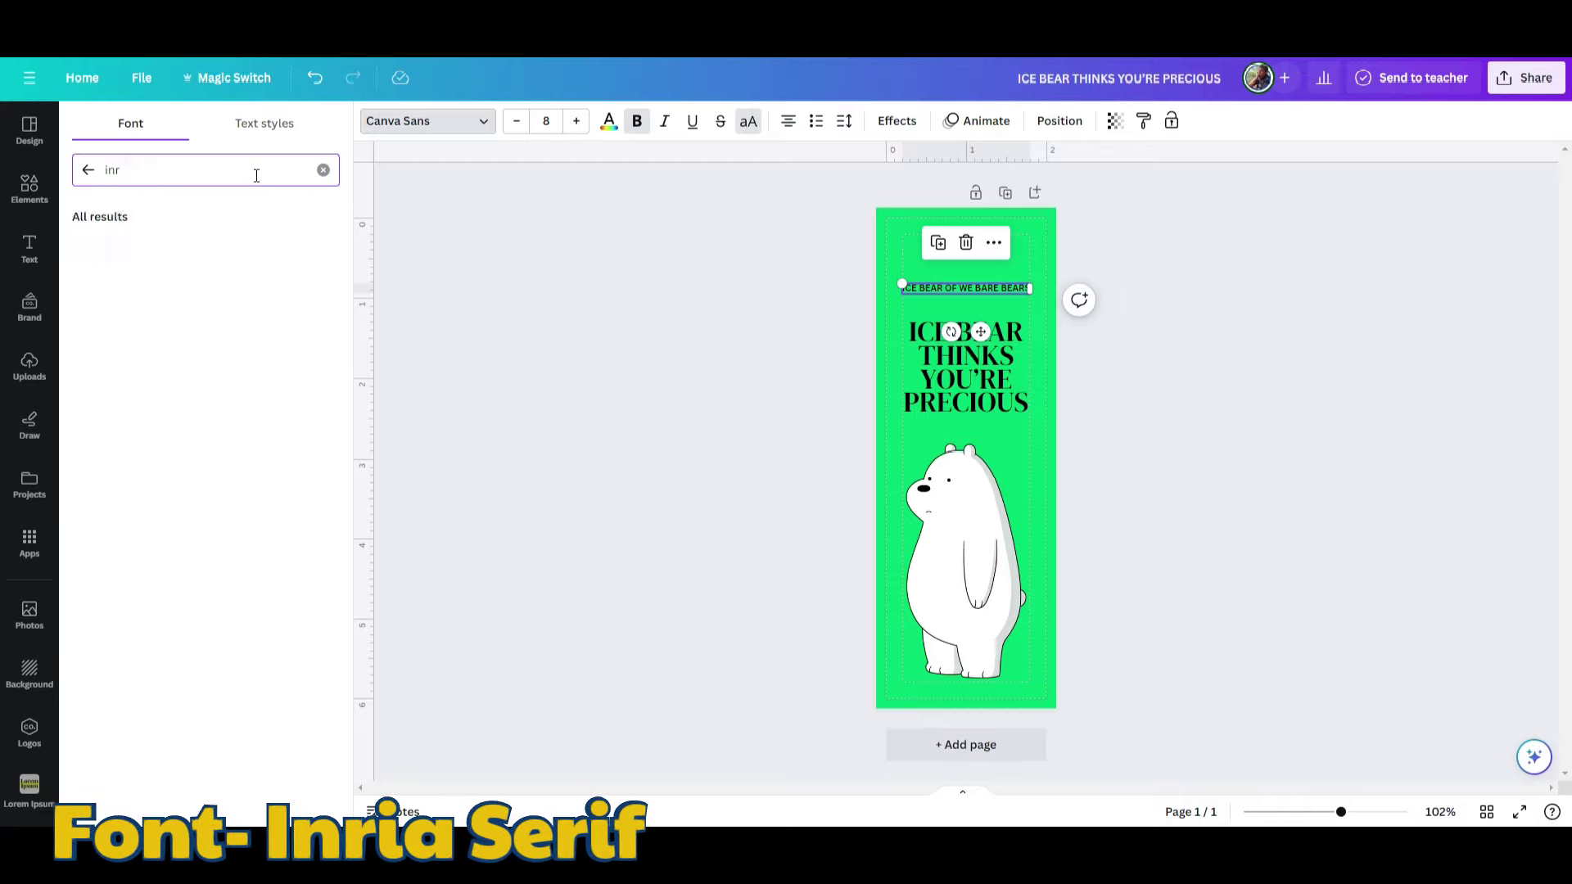
text(ia serif)
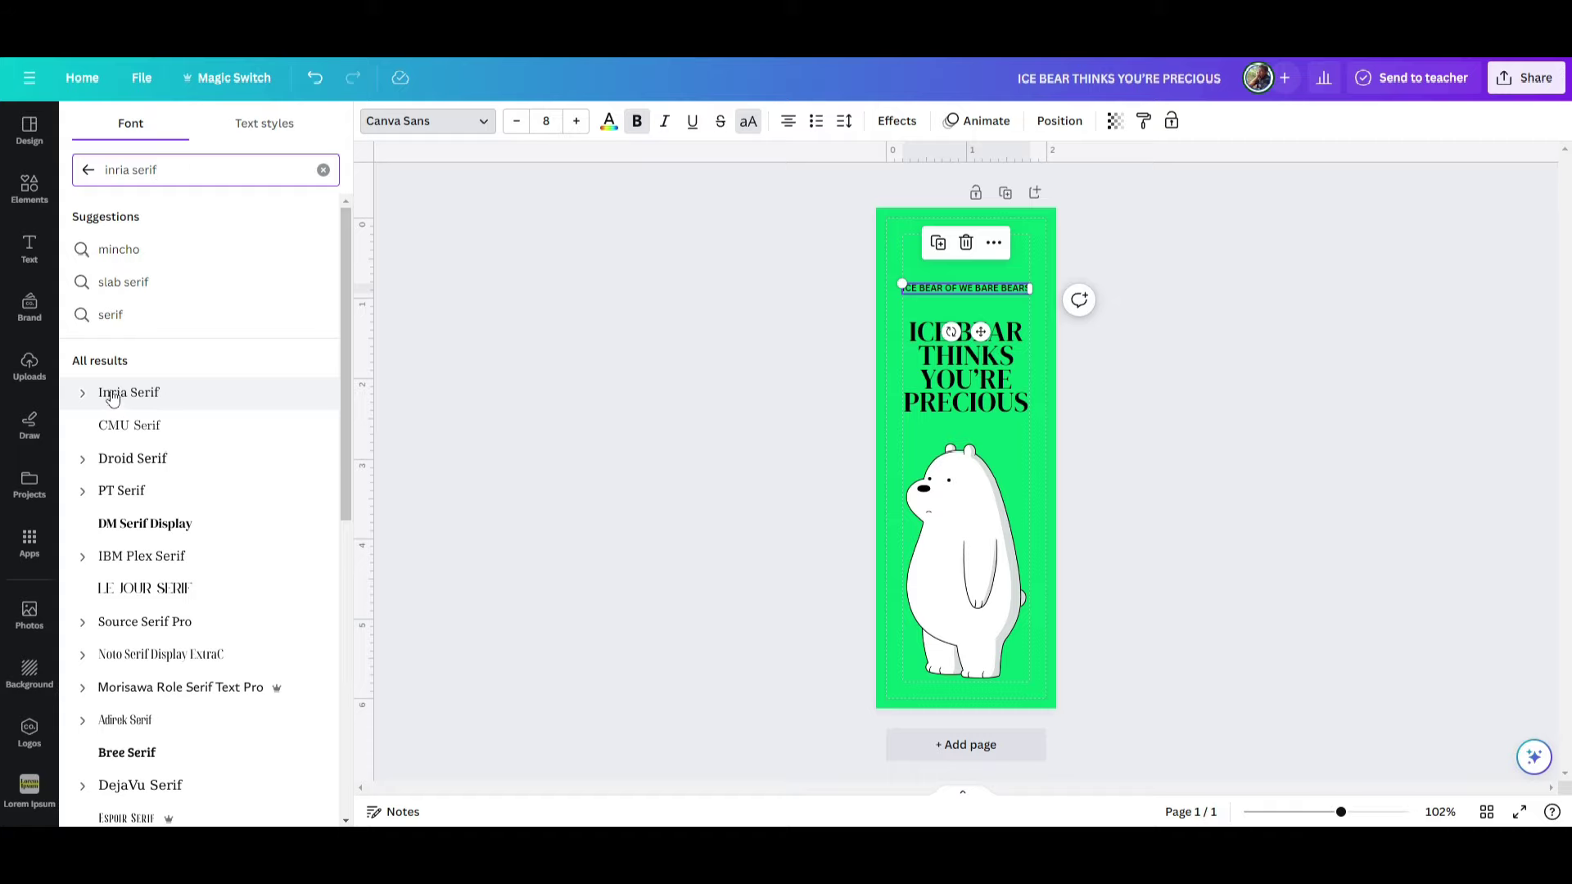
click(85, 394)
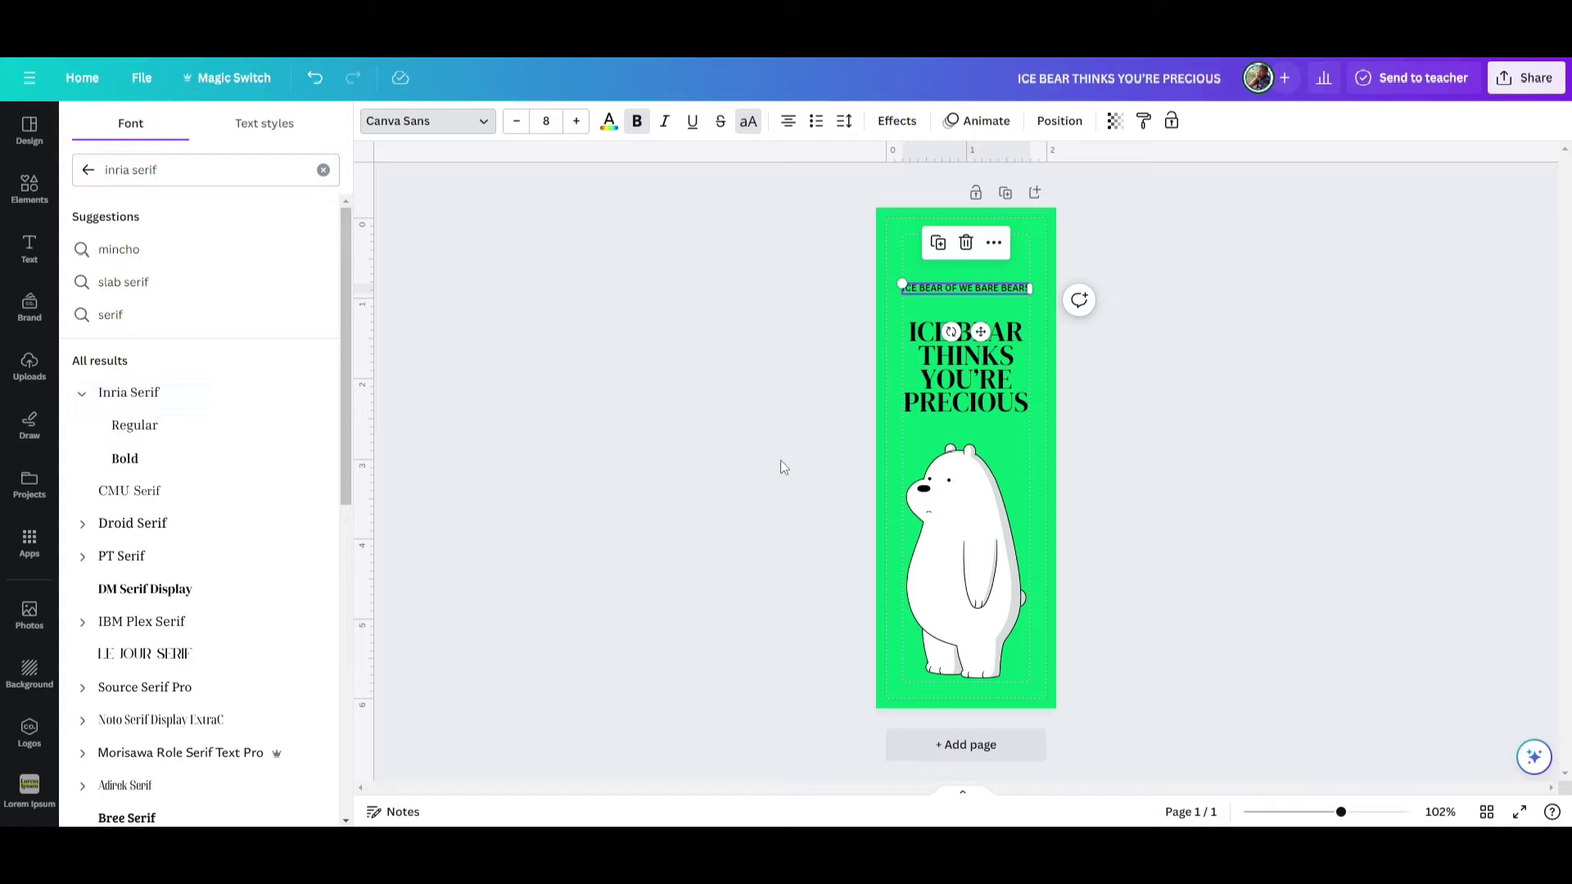
click(739, 452)
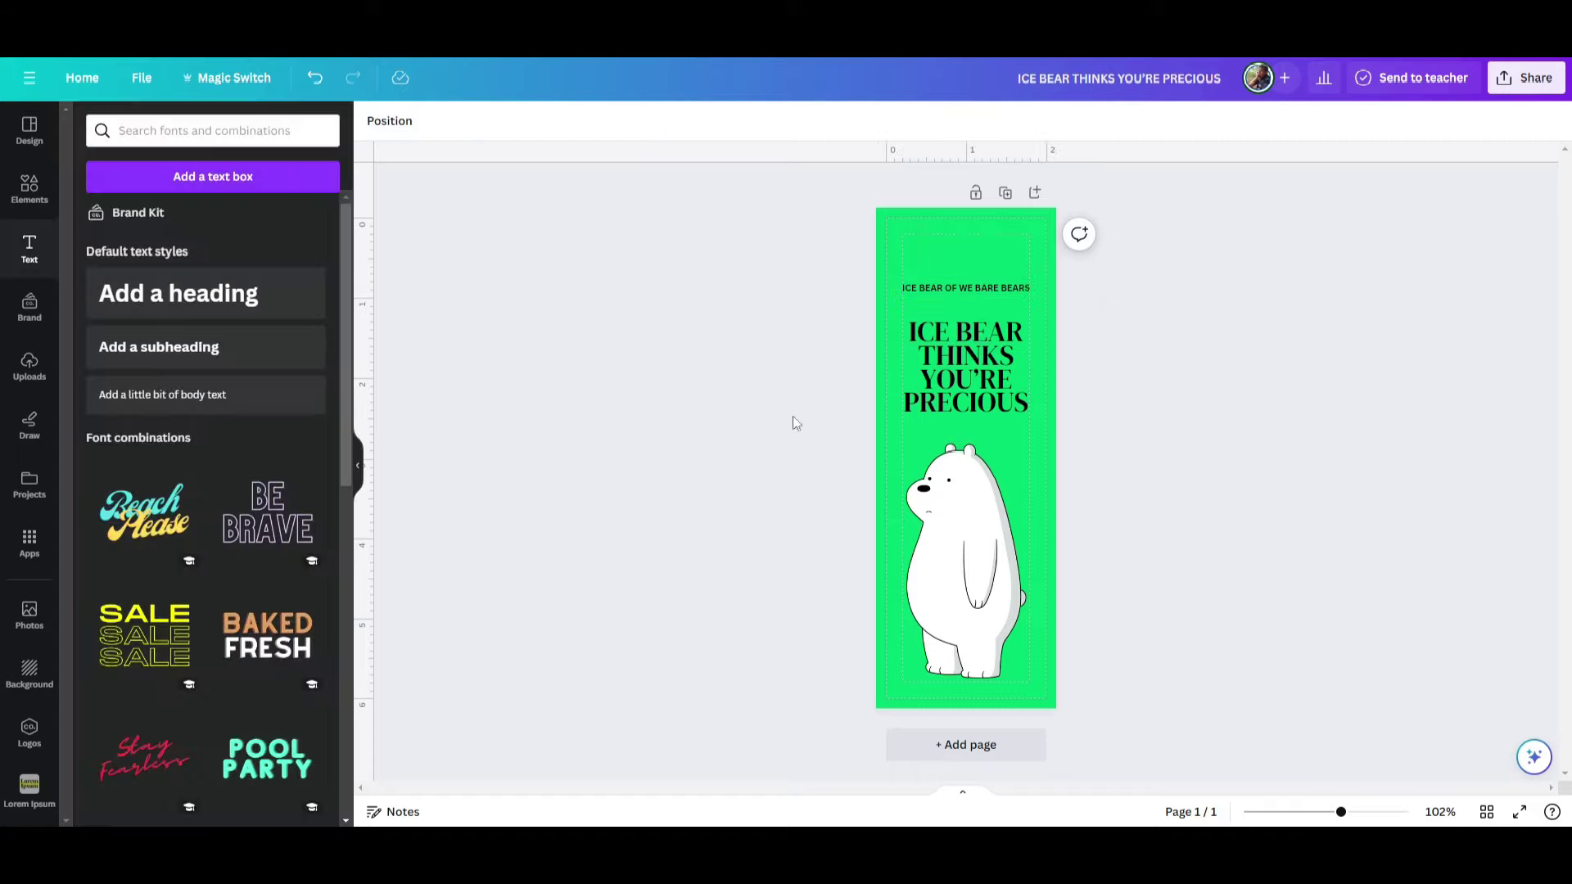
click(954, 287)
click(487, 128)
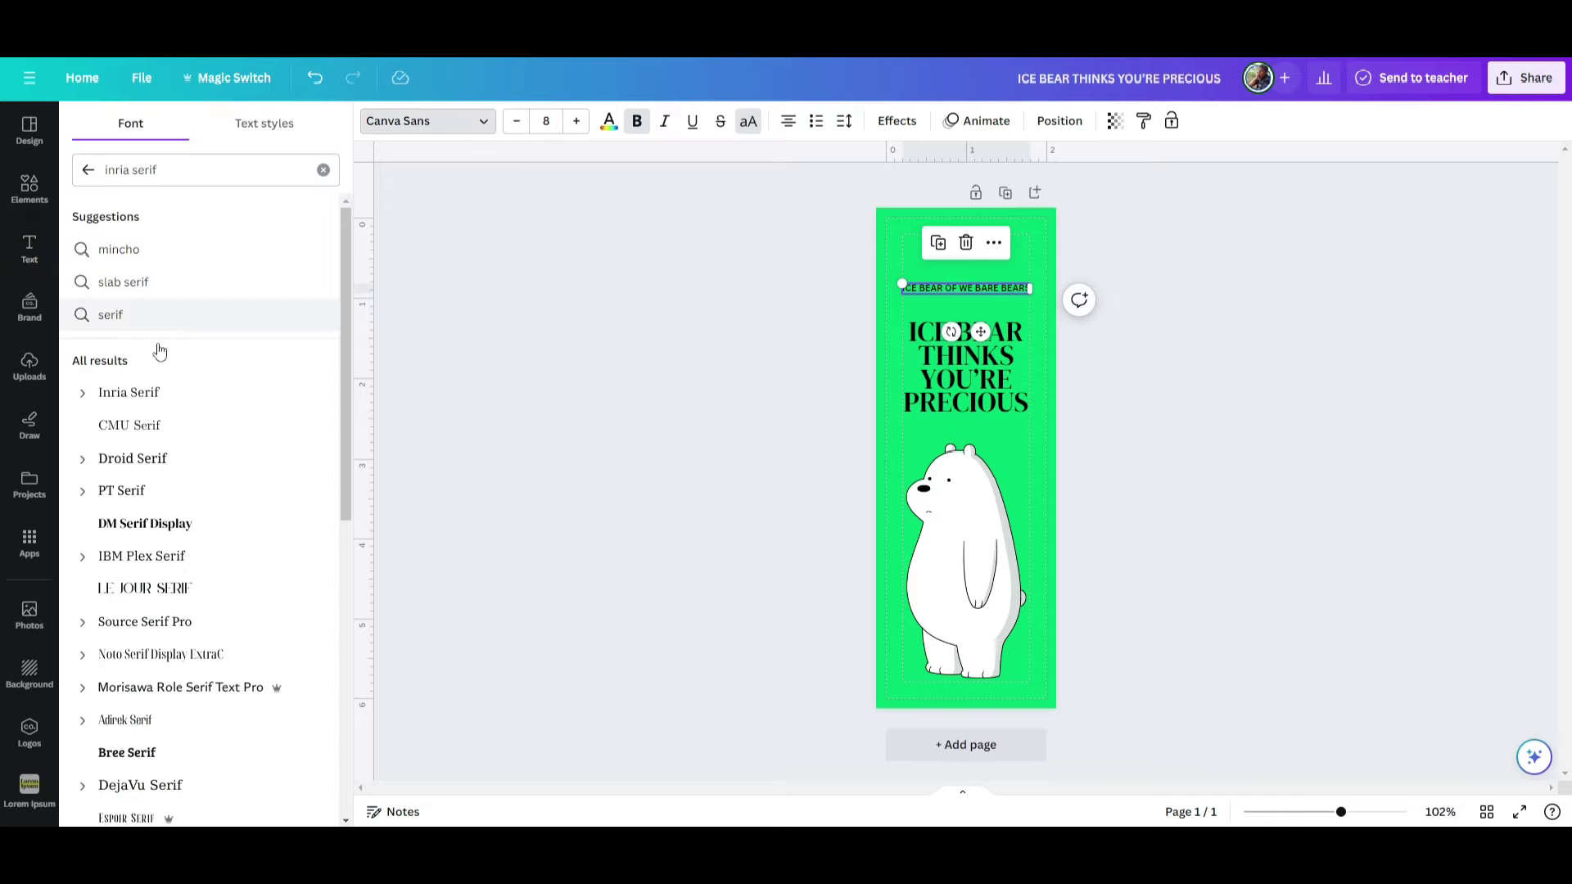
click(168, 392)
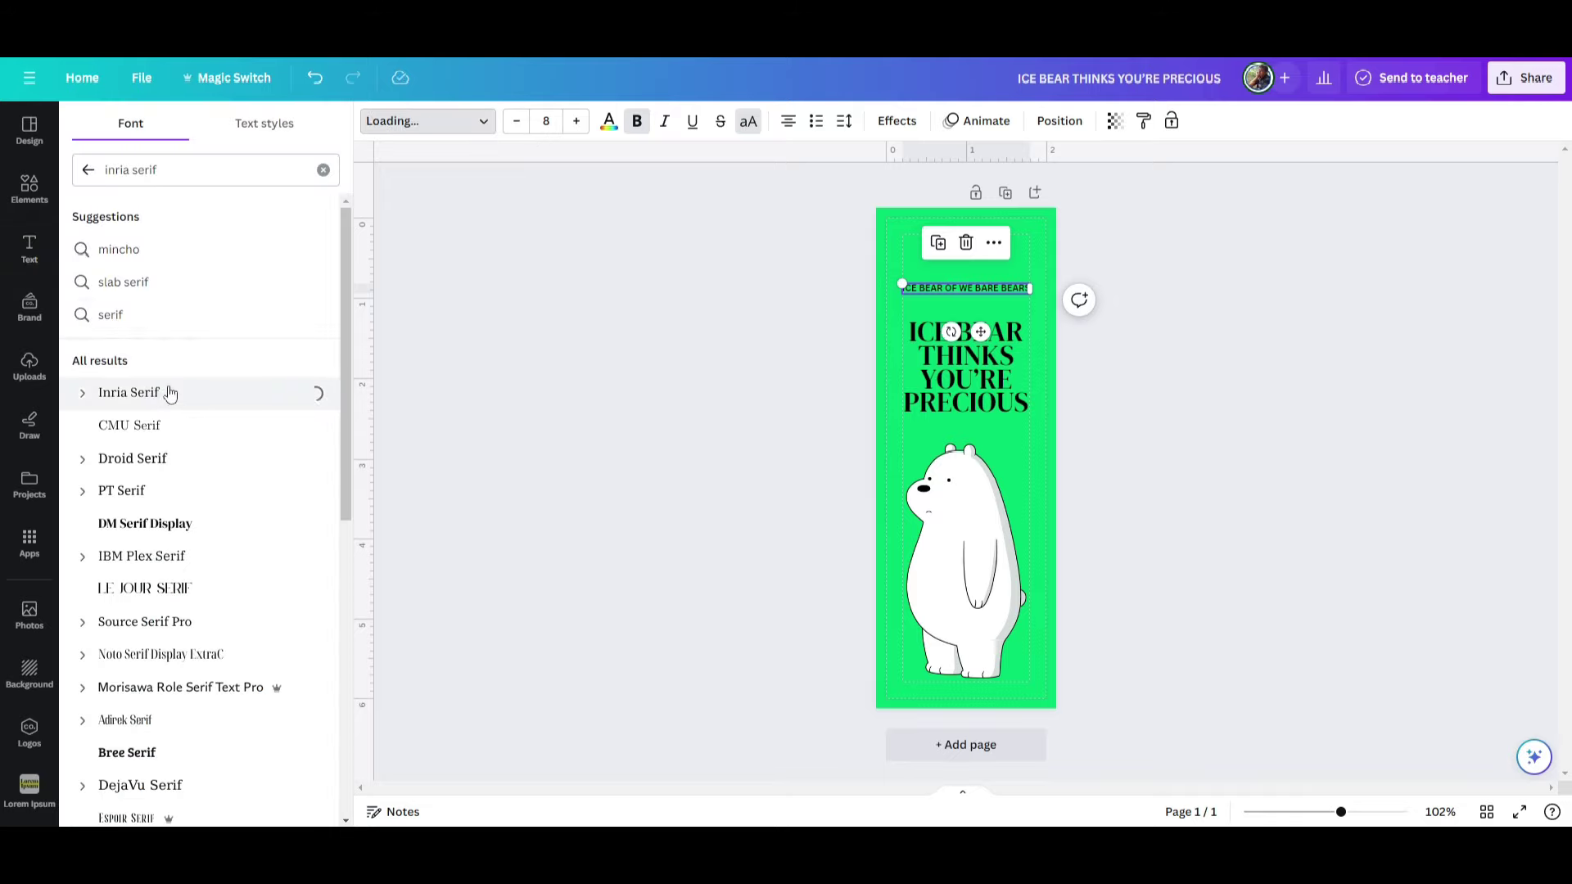
click(706, 406)
- Move the subheading directly beneath the heading's "PRECIOUS" line, above the bear's head
drag(948, 286, 948, 421)
click(730, 450)
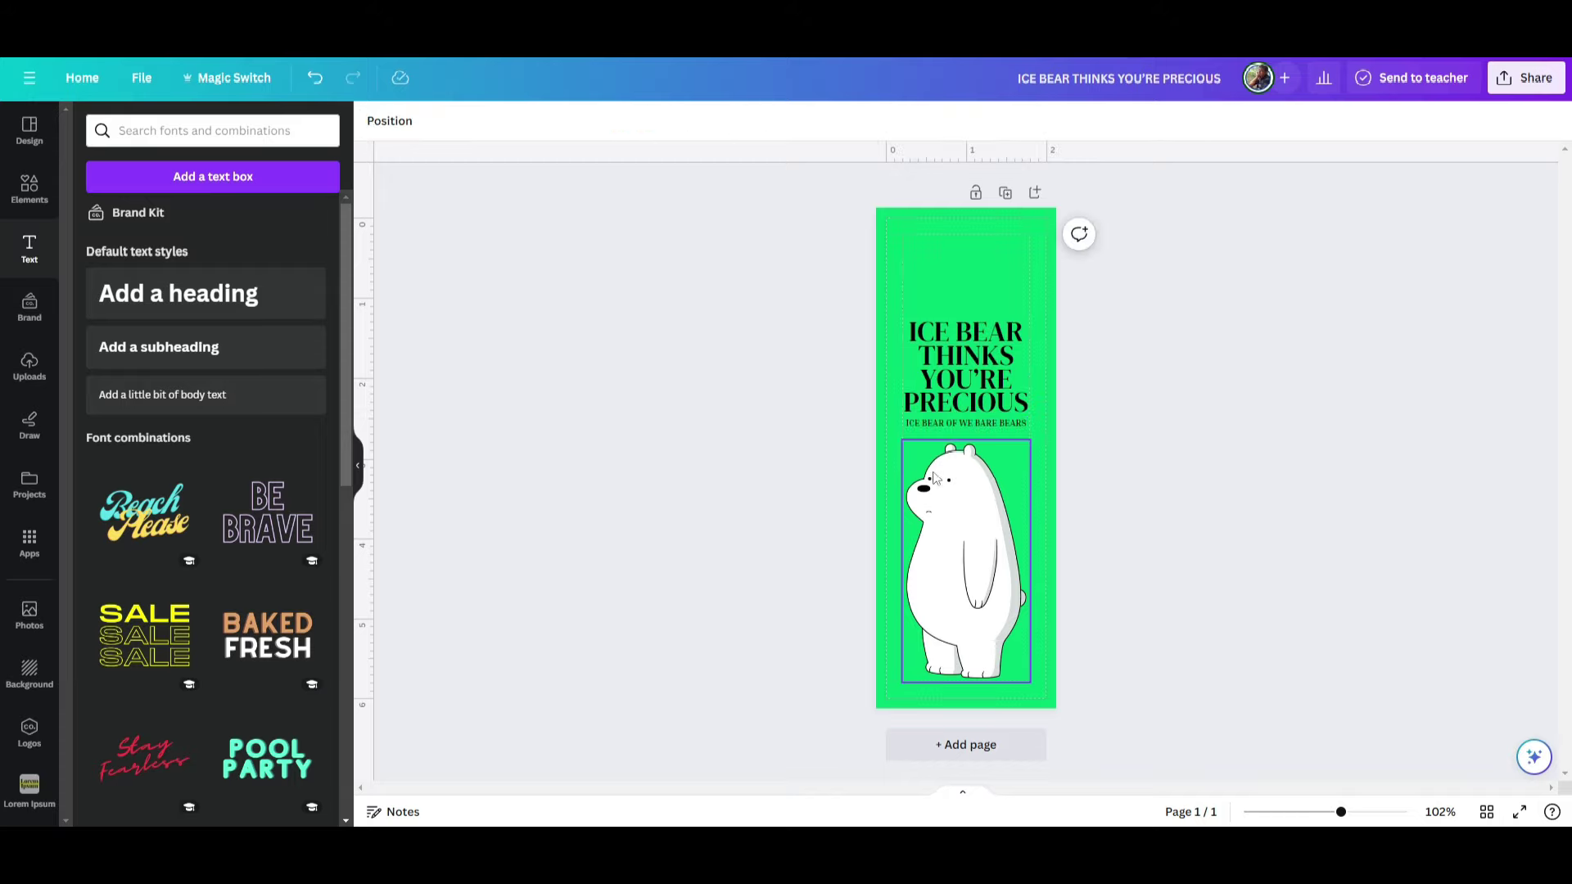
click(978, 434)
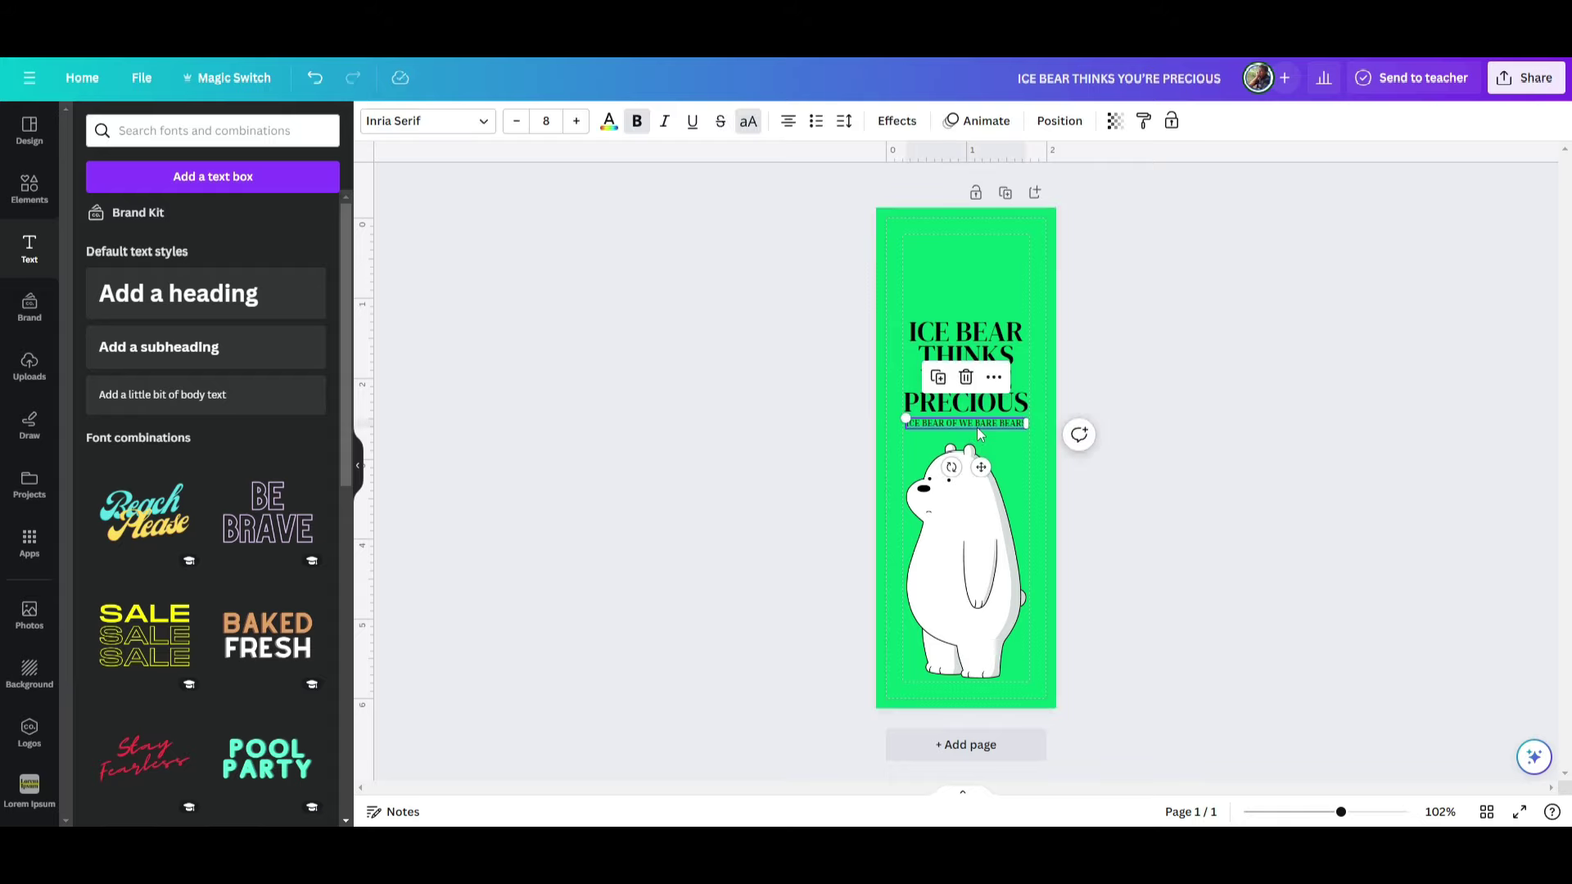
drag(977, 429, 978, 424)
click(747, 457)
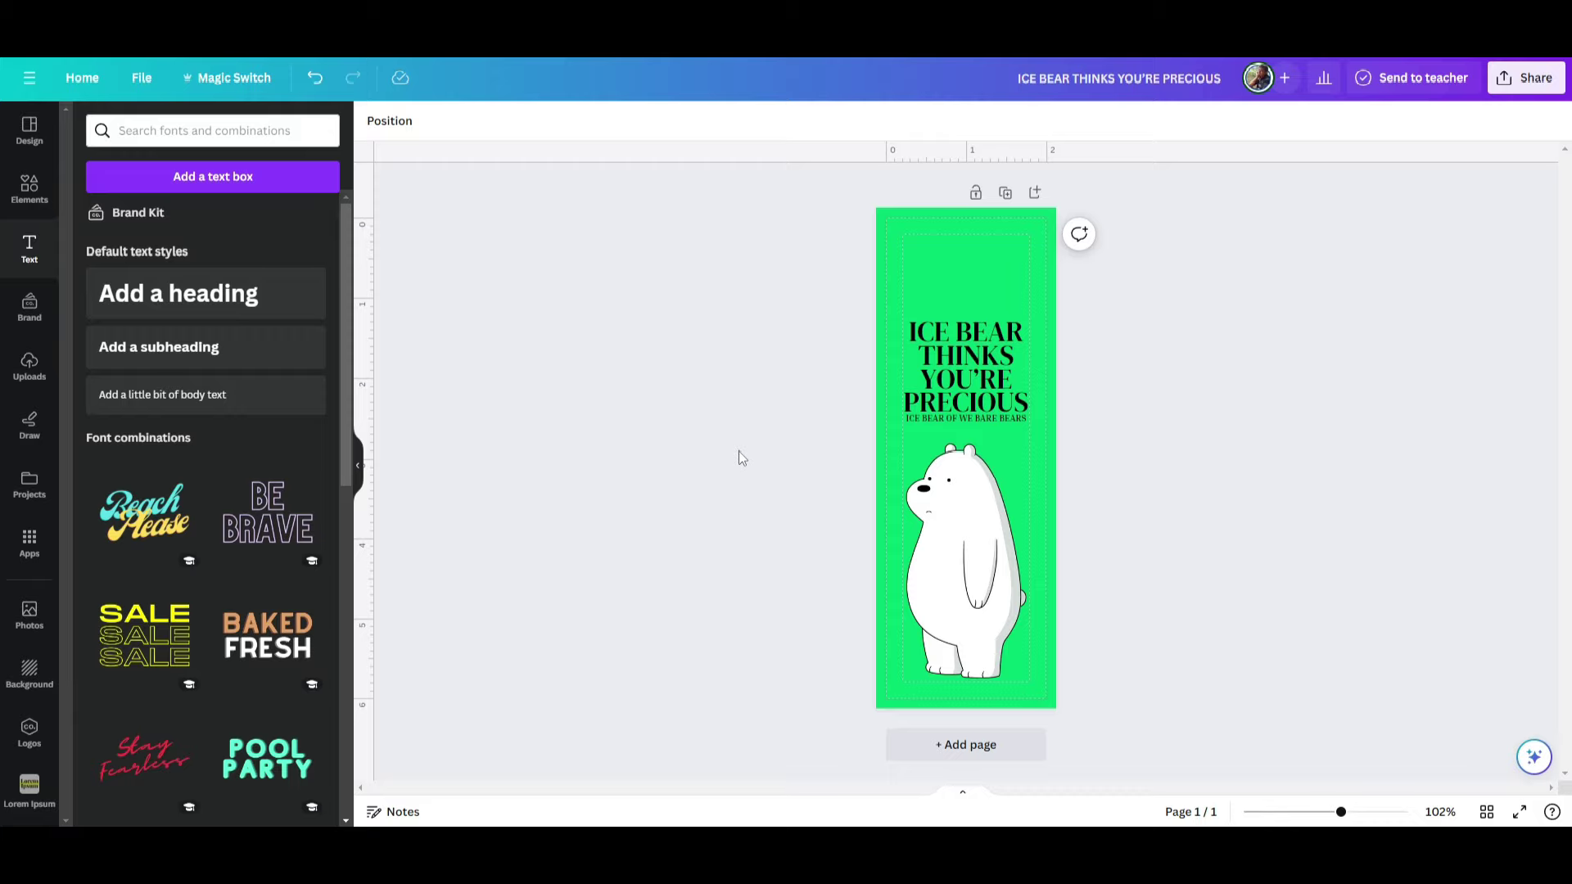
- Add a small circle shape and center it at the top of the bookmark, above the heading
click(30, 197)
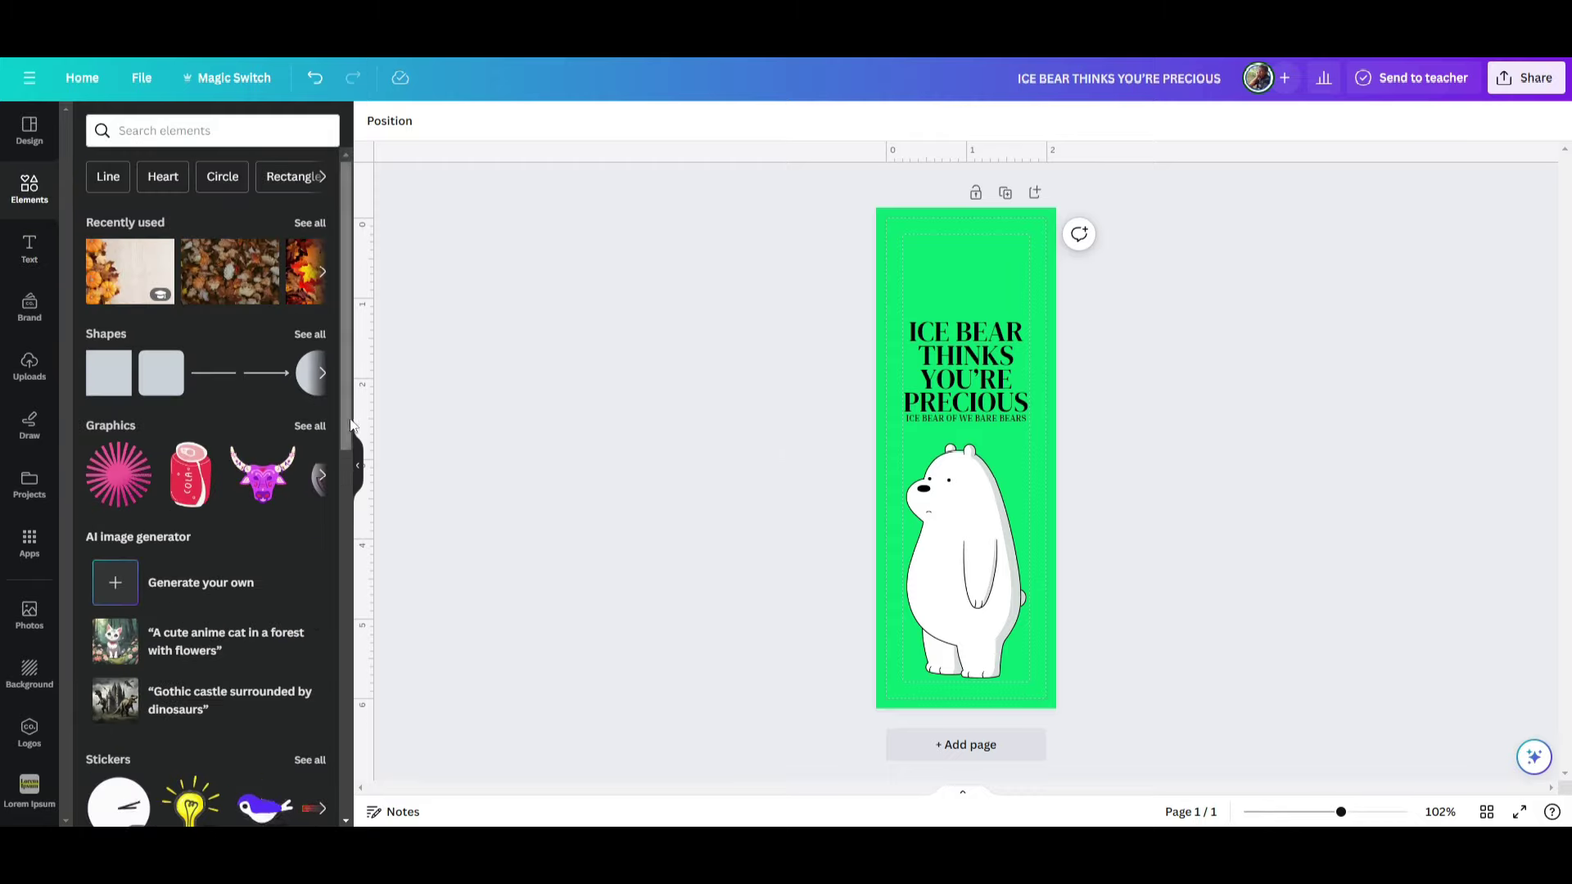
scroll(343, 491, down, 4)
drag(354, 571, 381, 440)
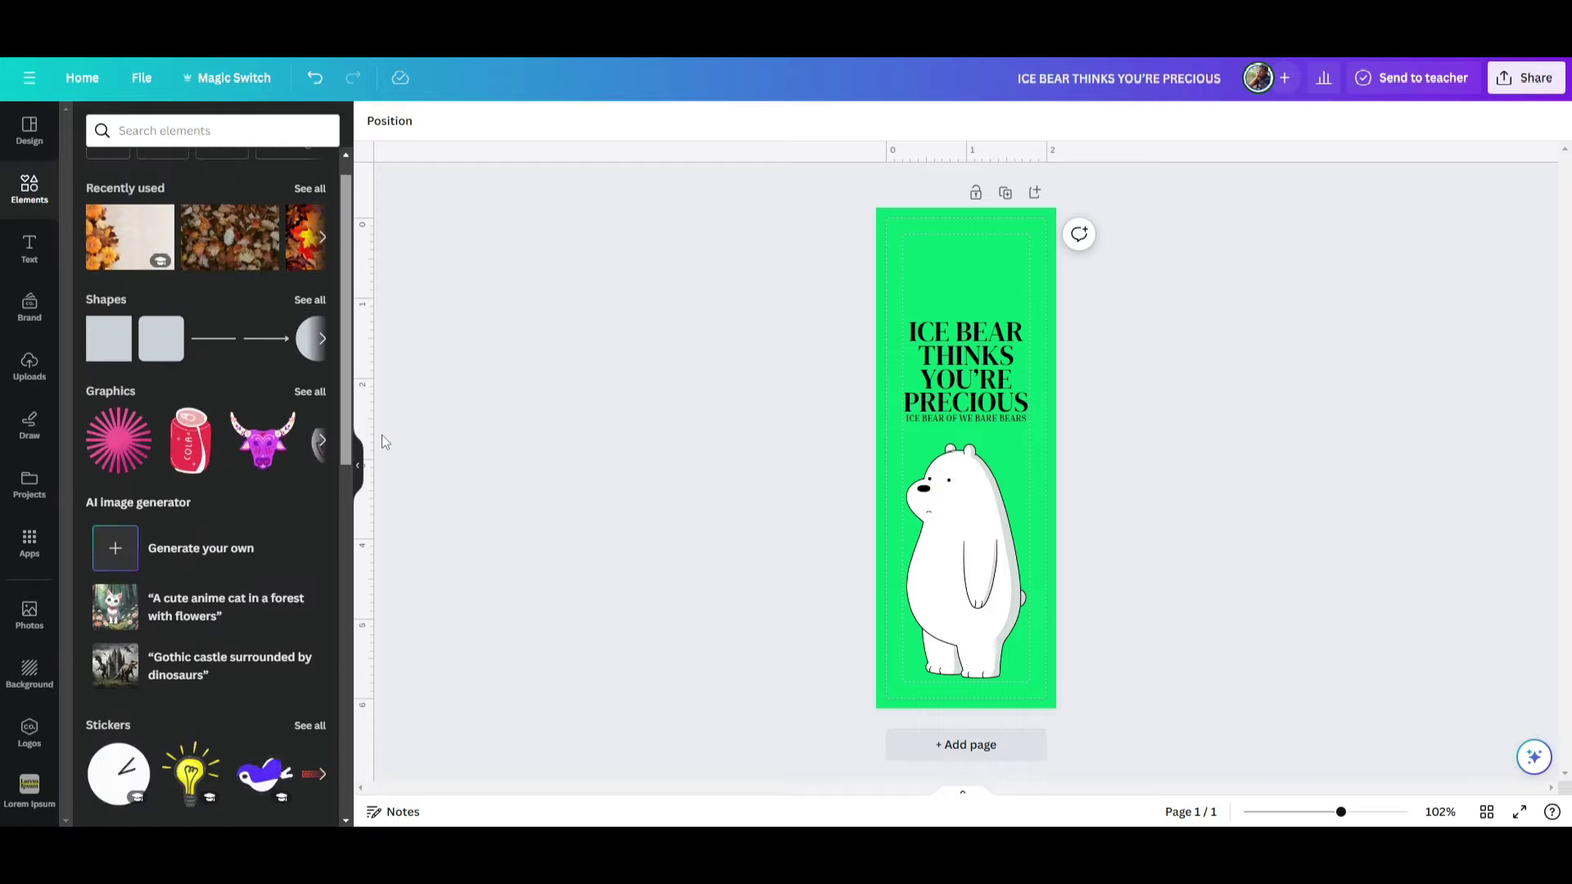
click(308, 300)
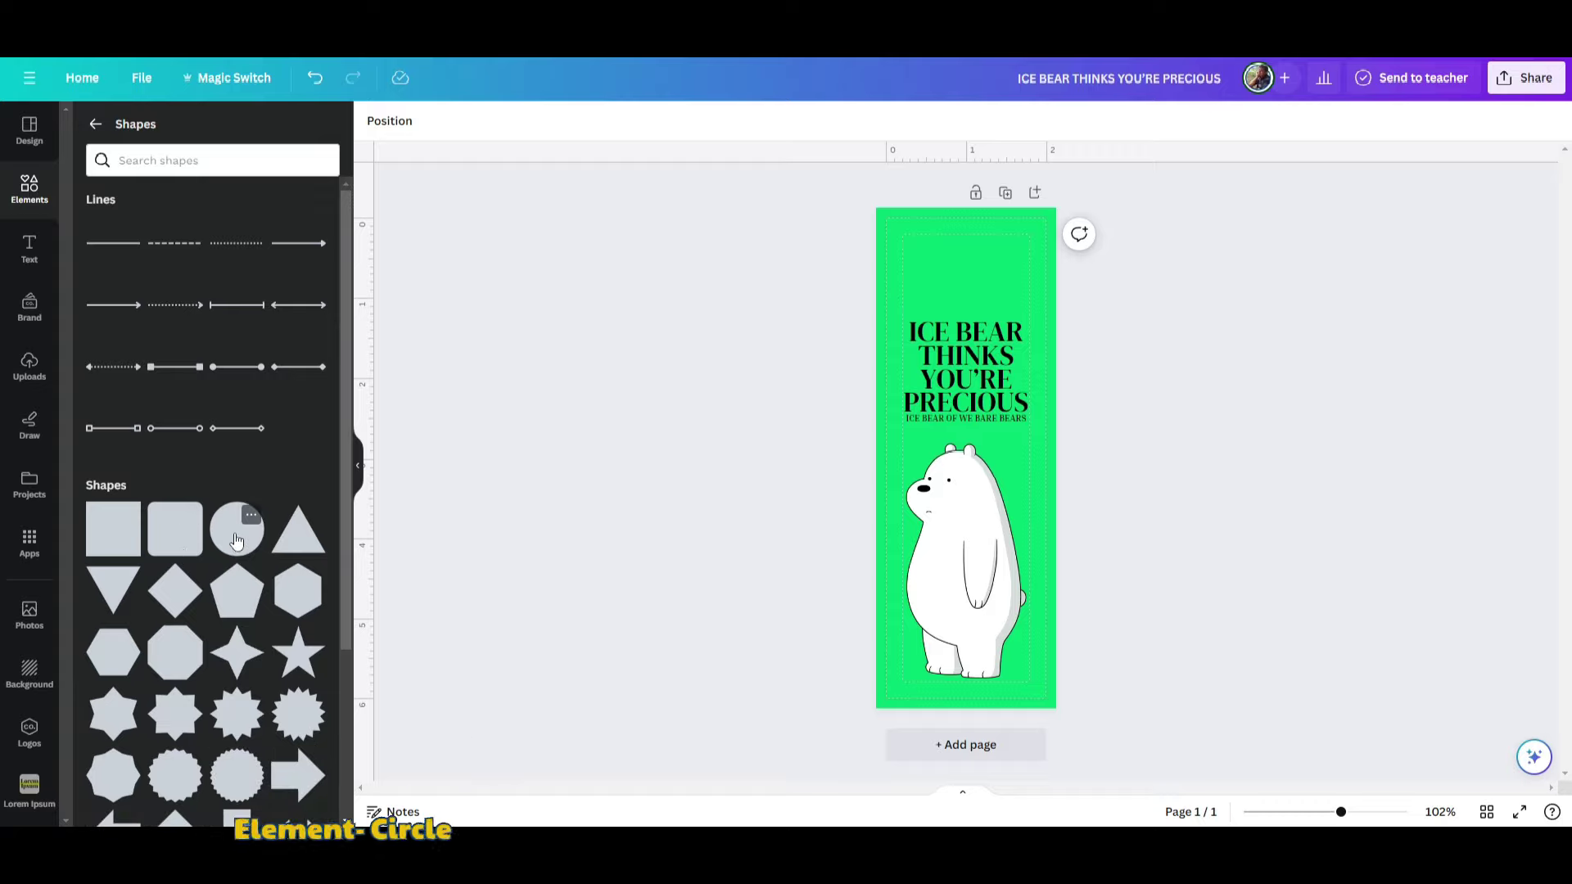
click(237, 528)
drag(966, 456, 966, 263)
click(797, 327)
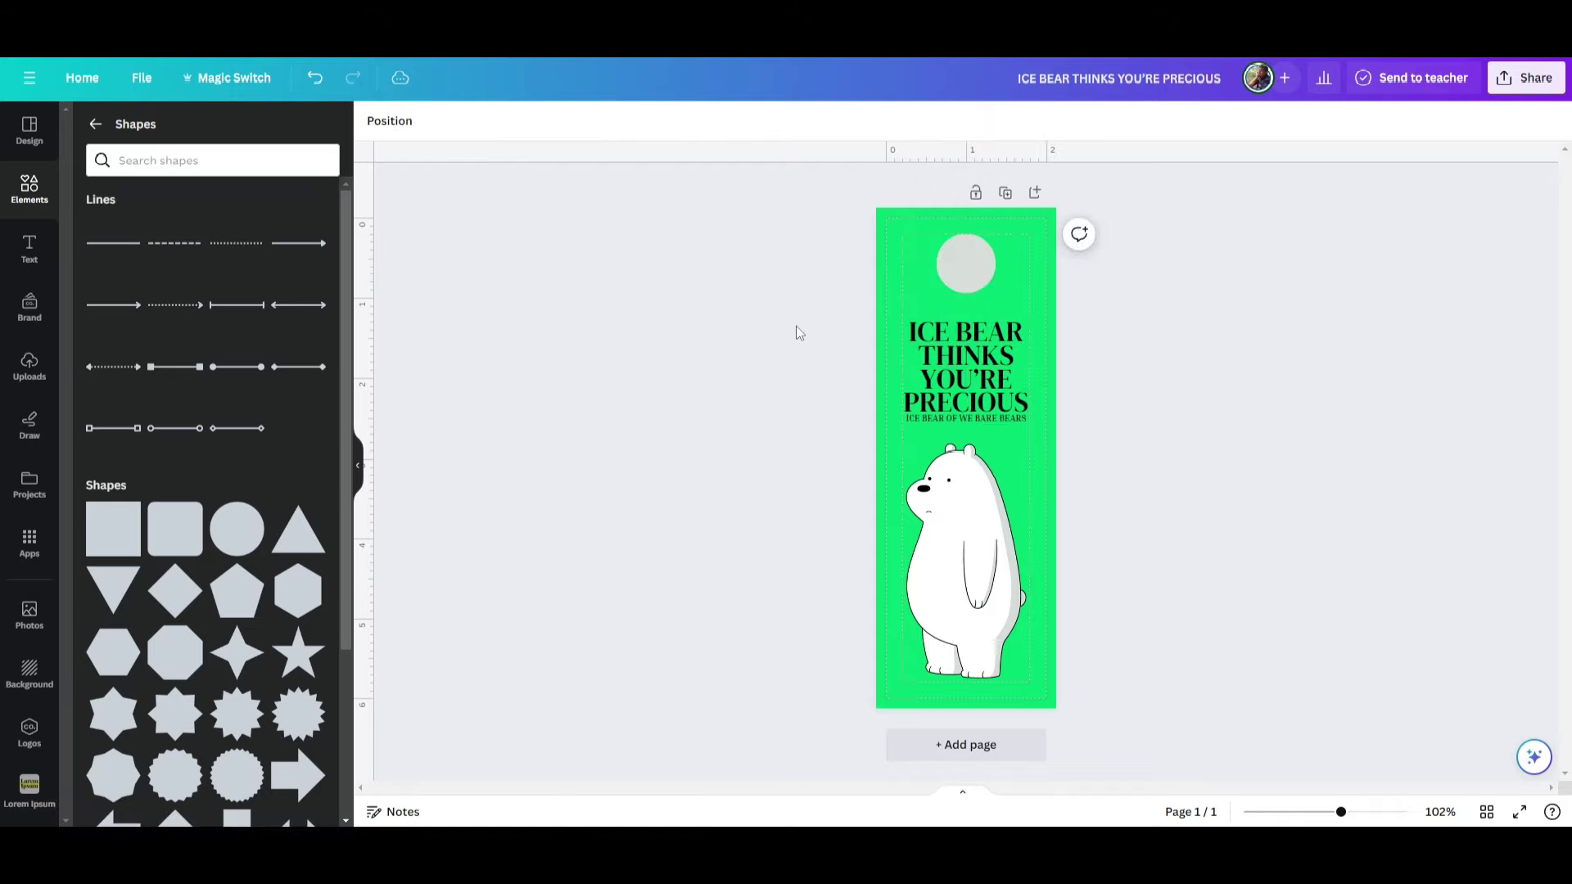
- Fill the circle above the heading with the default solid yellow
click(958, 272)
click(462, 129)
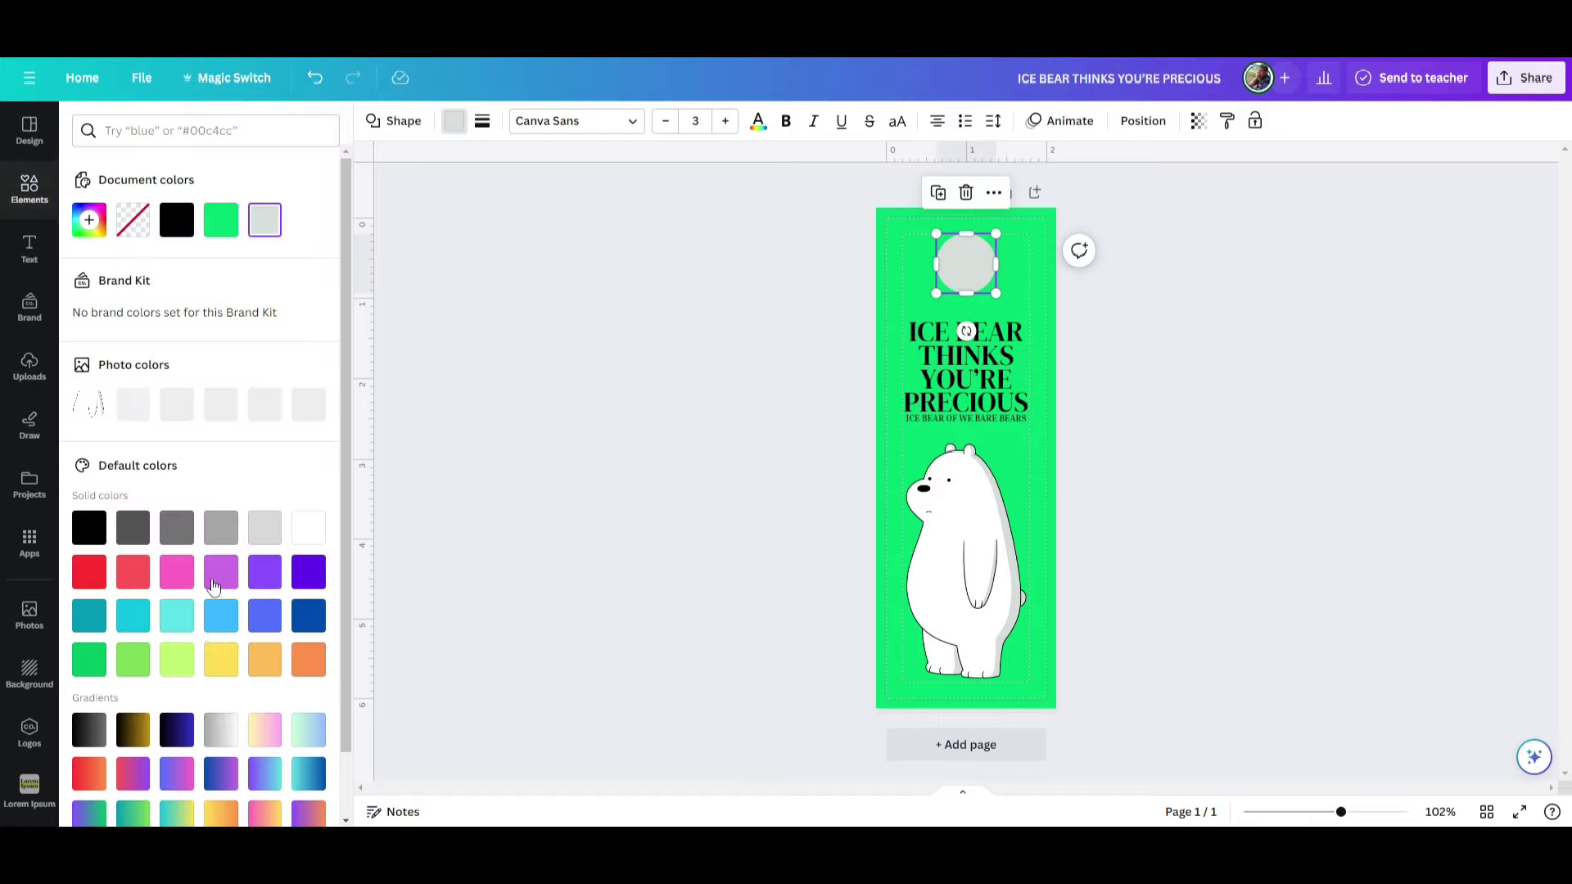
click(221, 656)
click(681, 424)
click(645, 437)
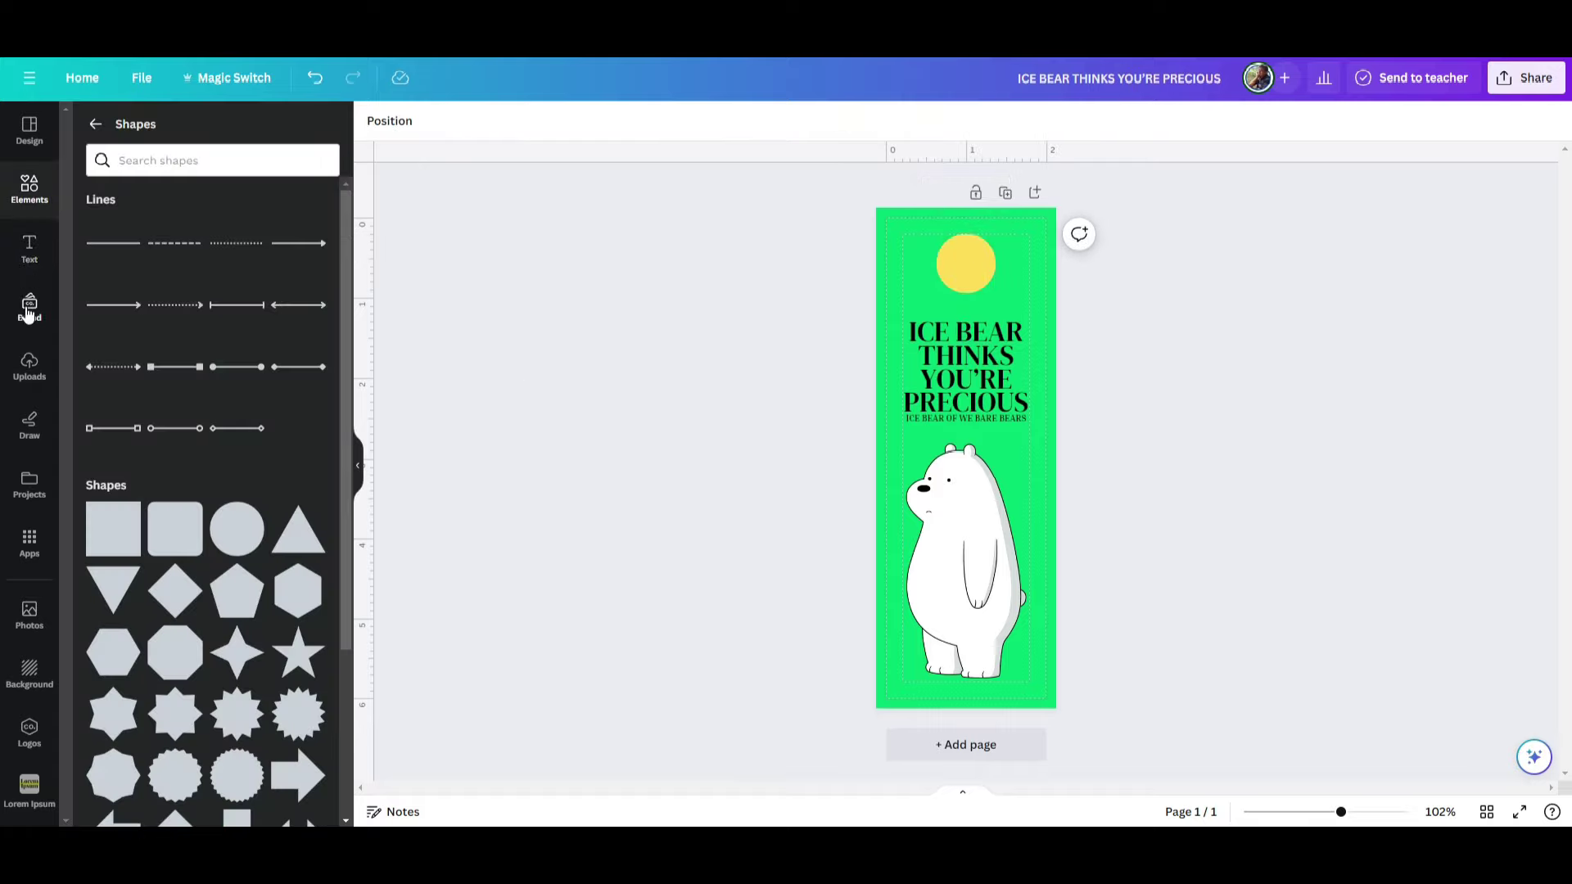
- Add a circular frame, sized slightly smaller than the yellow circle, and center it on that circle to leave a yellow rim
click(95, 123)
scroll(215, 592, down, 10)
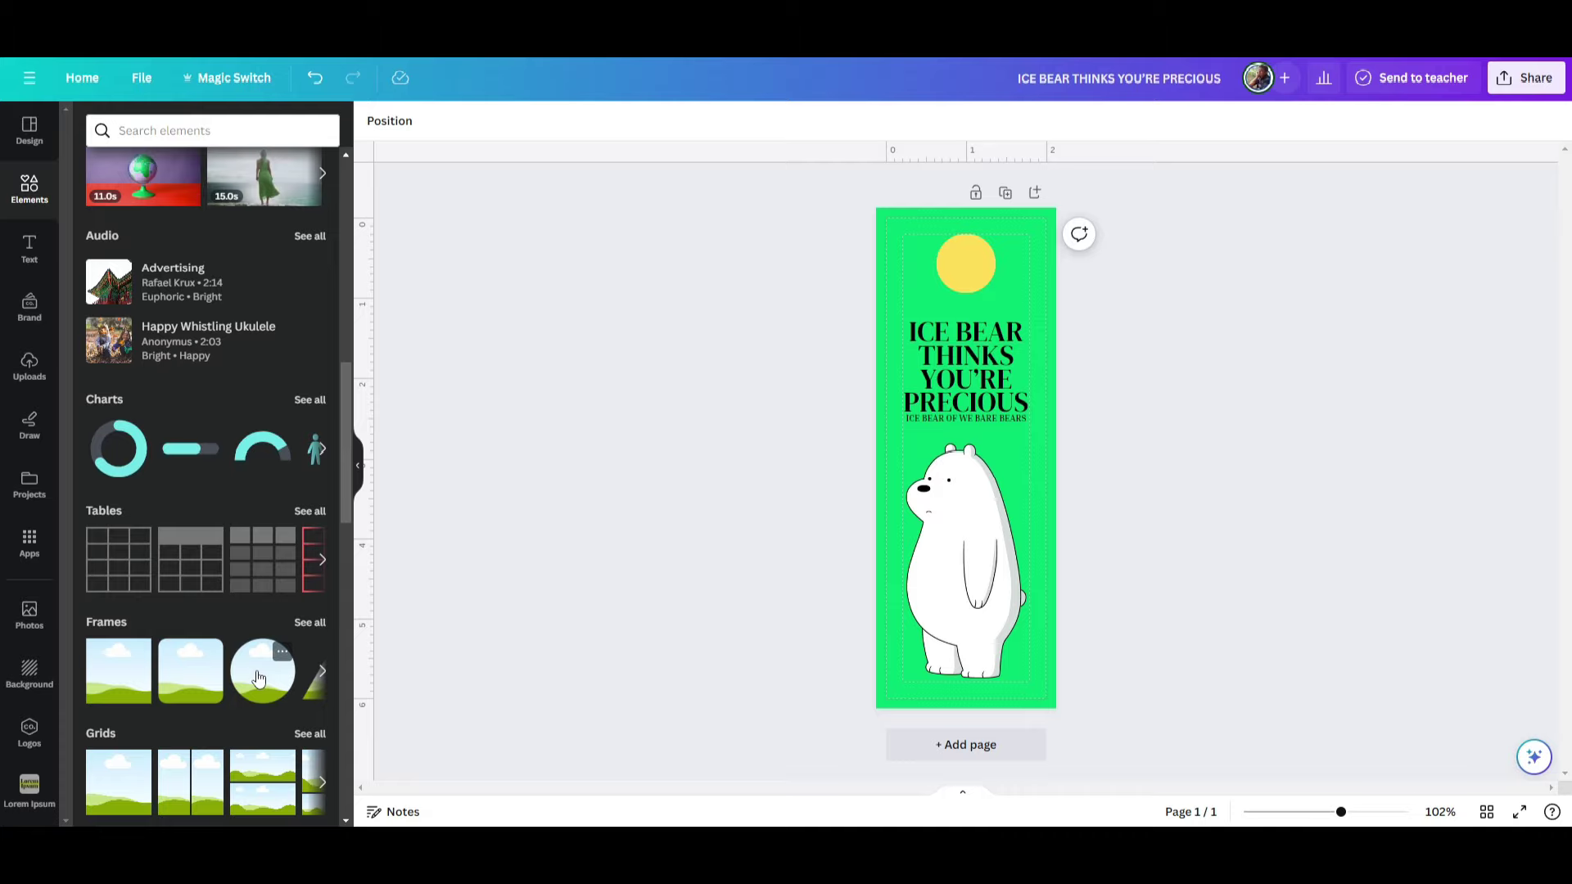
click(258, 678)
drag(954, 471, 965, 264)
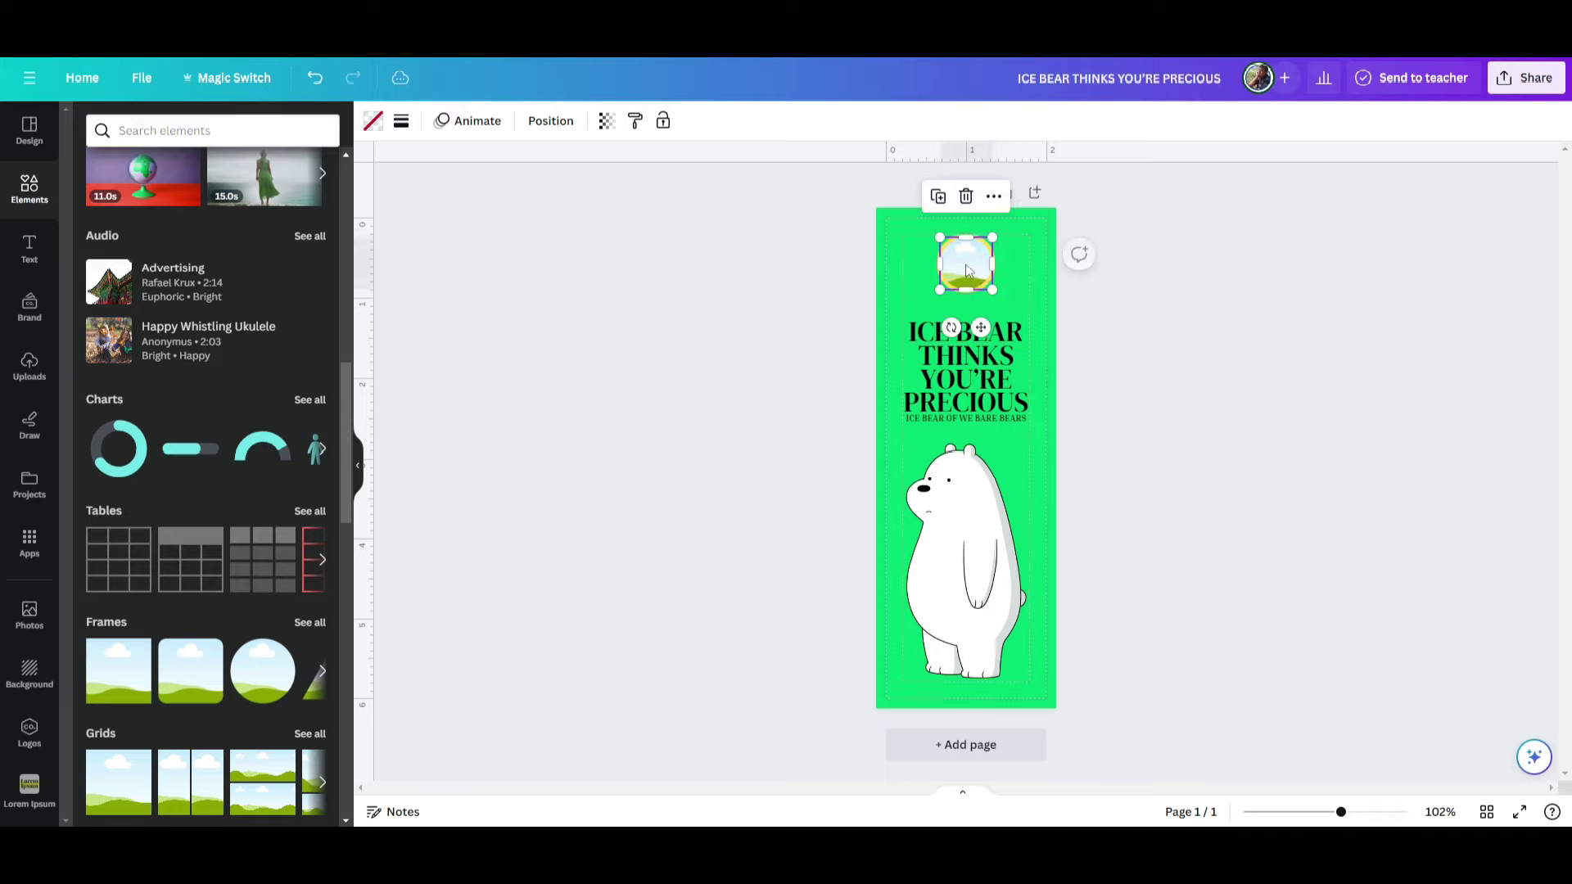
click(804, 358)
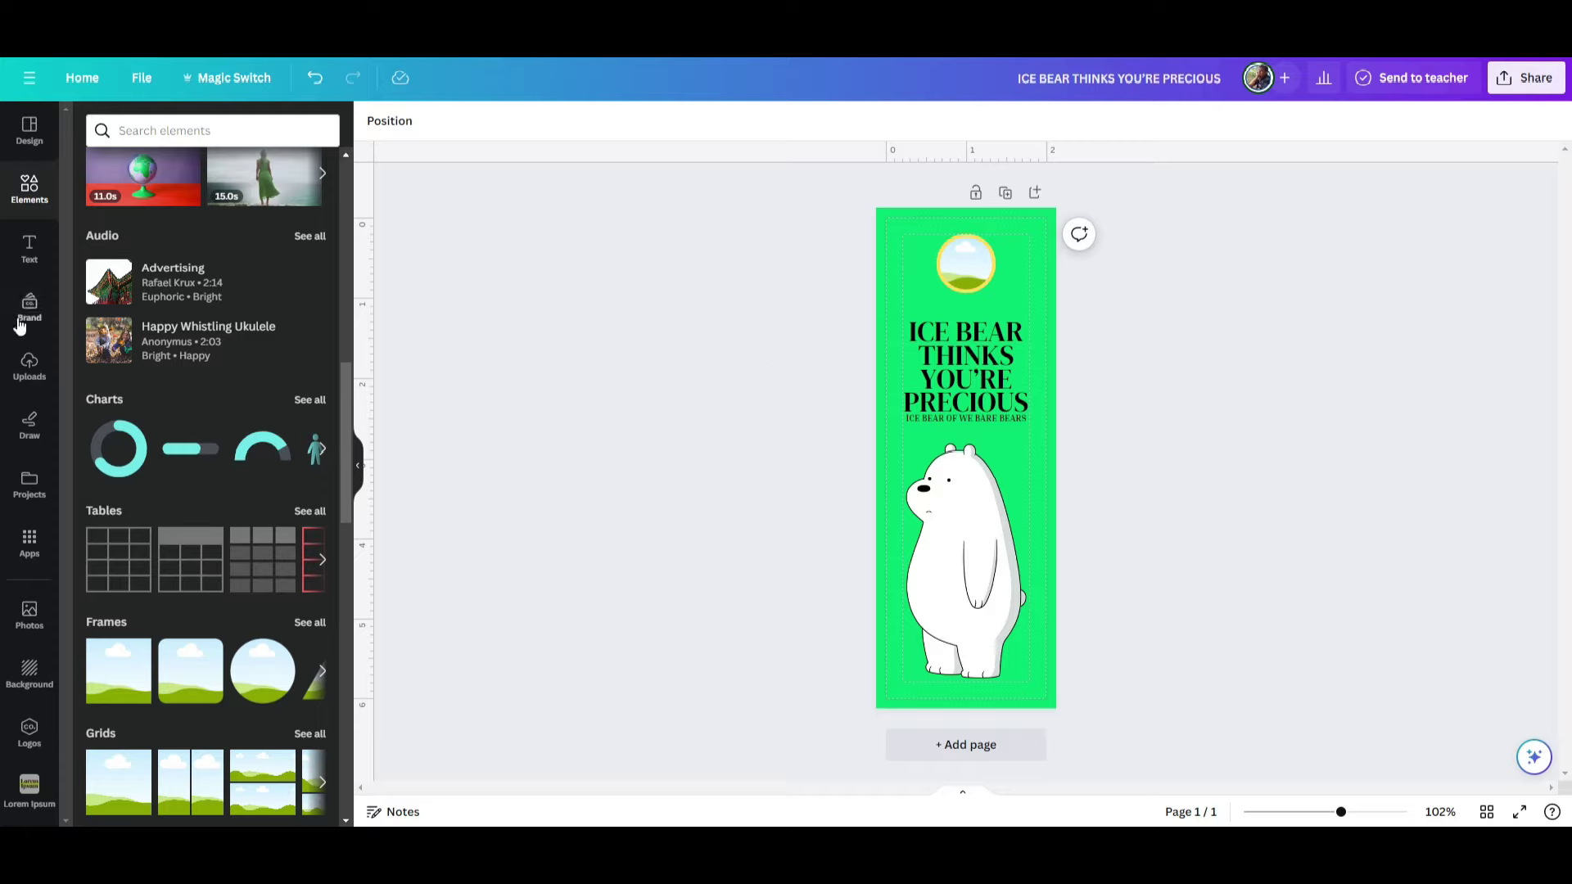
- Fill the circular frame with the uploaded bear image and shift its crop down so the bear's head shows
click(30, 364)
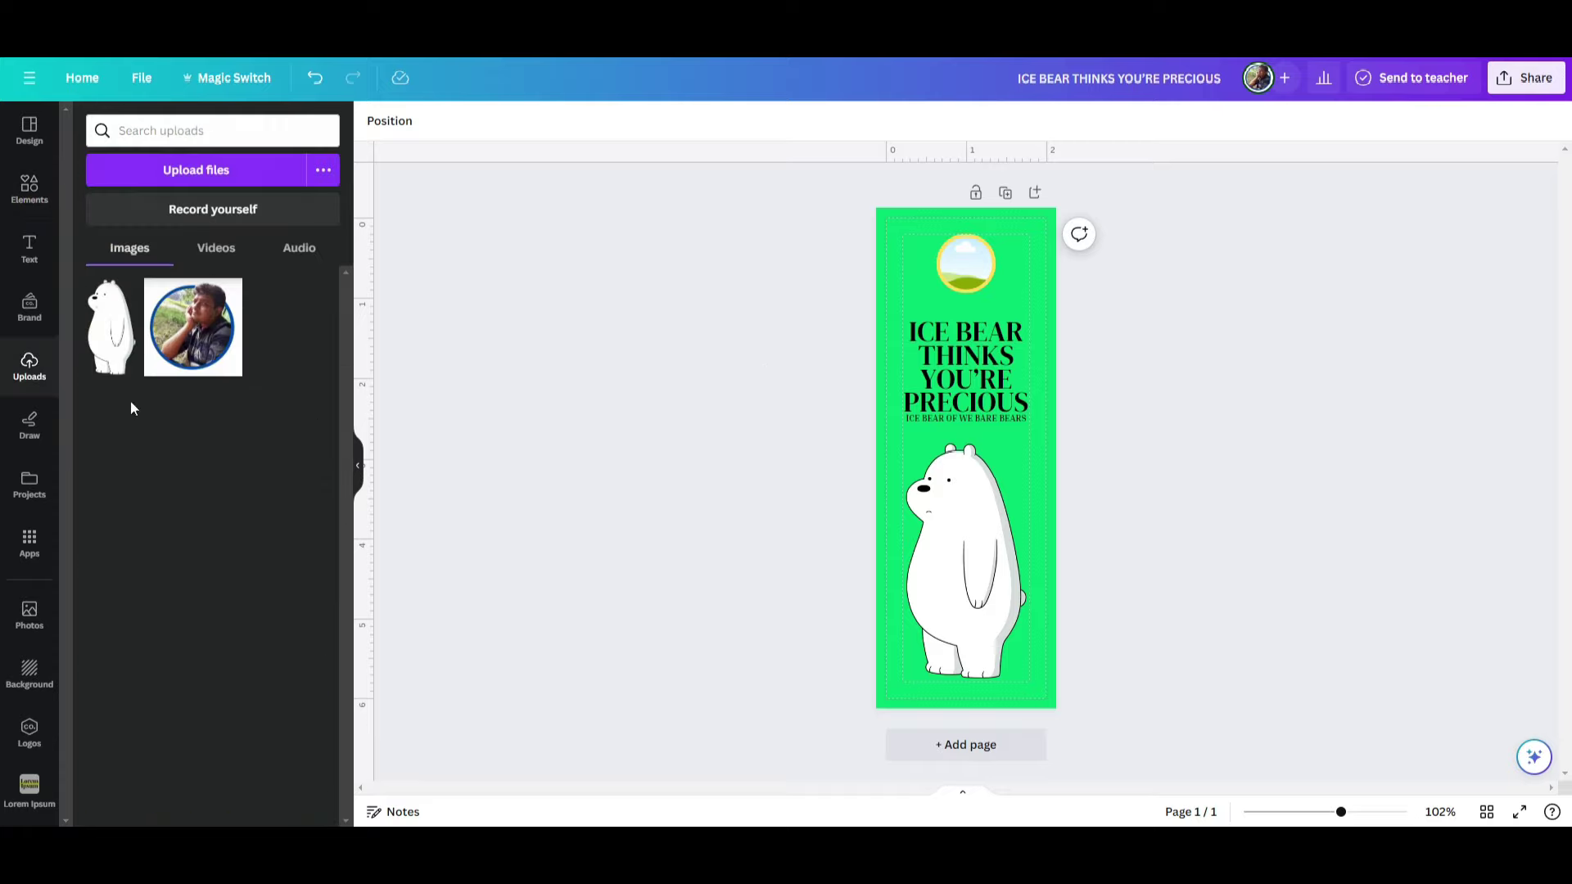
drag(110, 327, 950, 282)
click(967, 268)
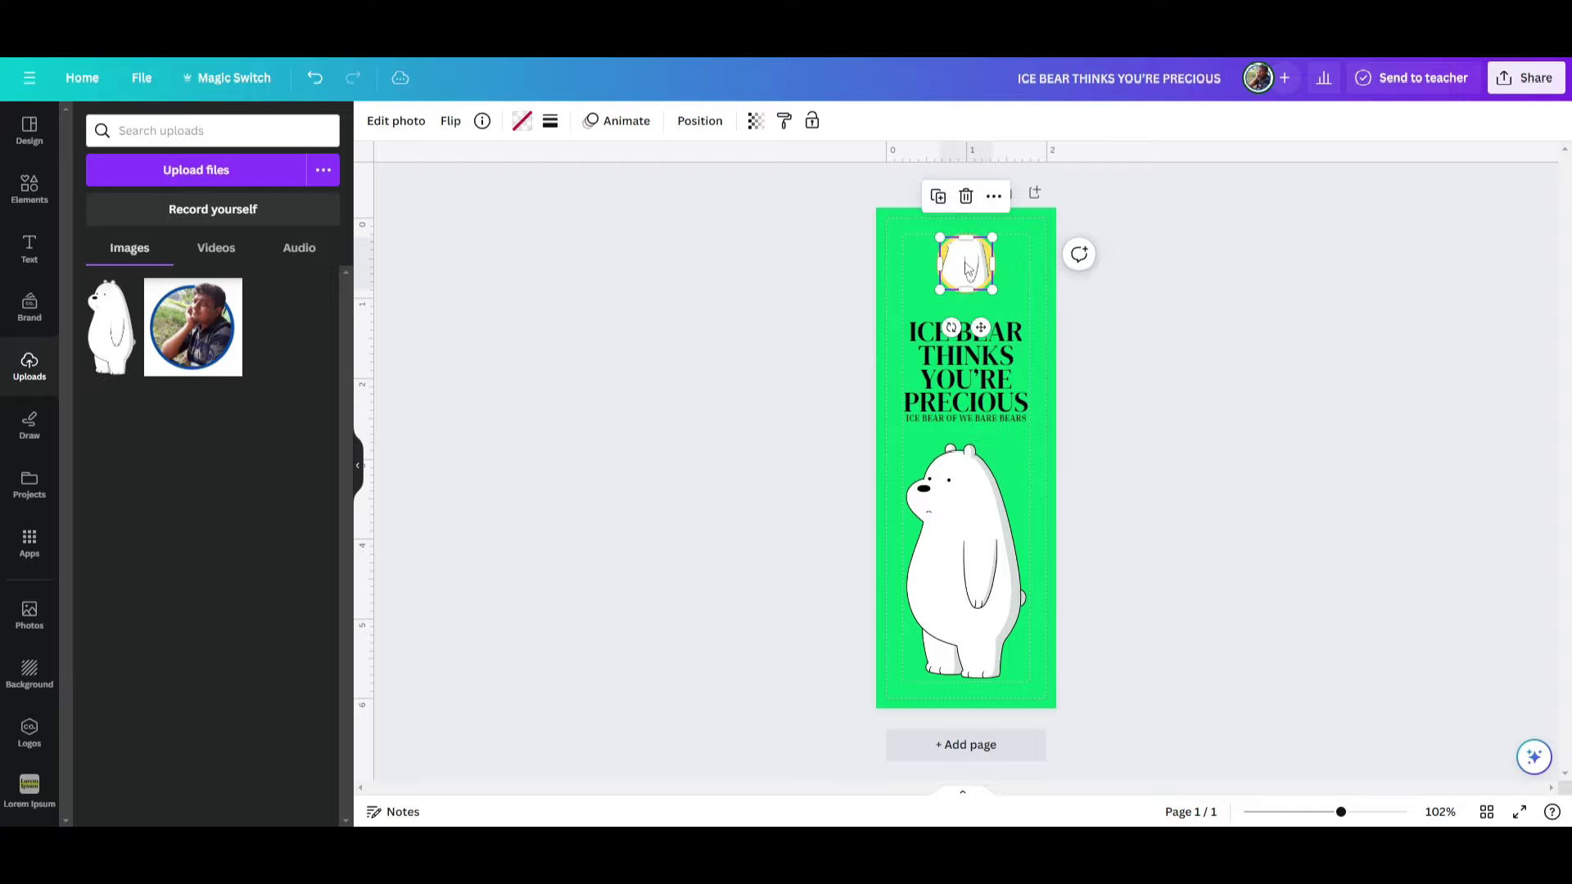
double_click(967, 270)
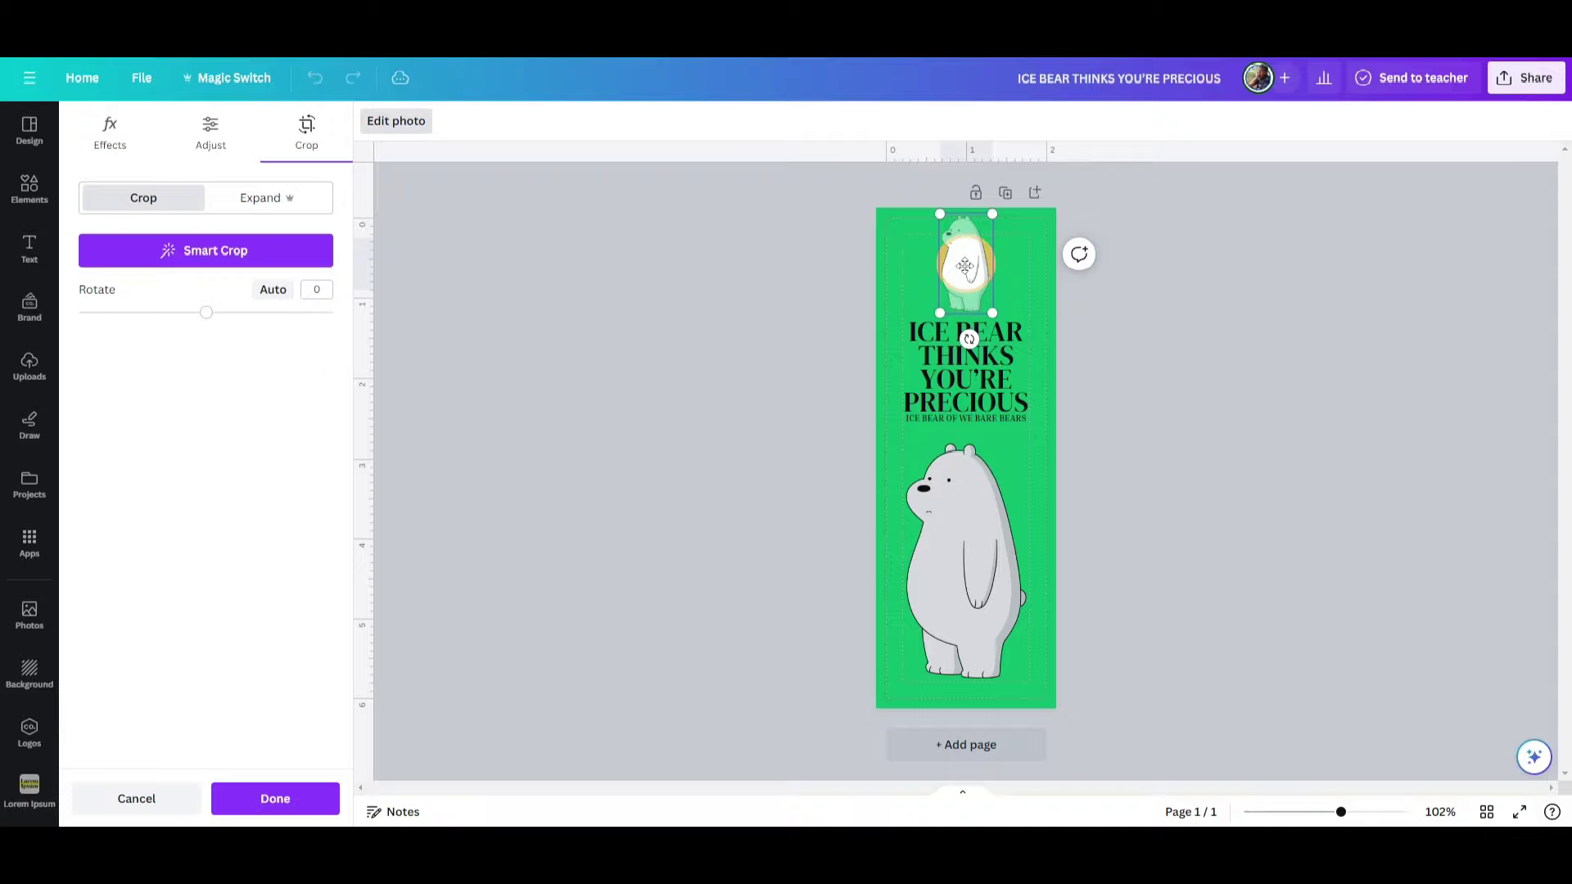
drag(966, 266, 965, 286)
click(275, 798)
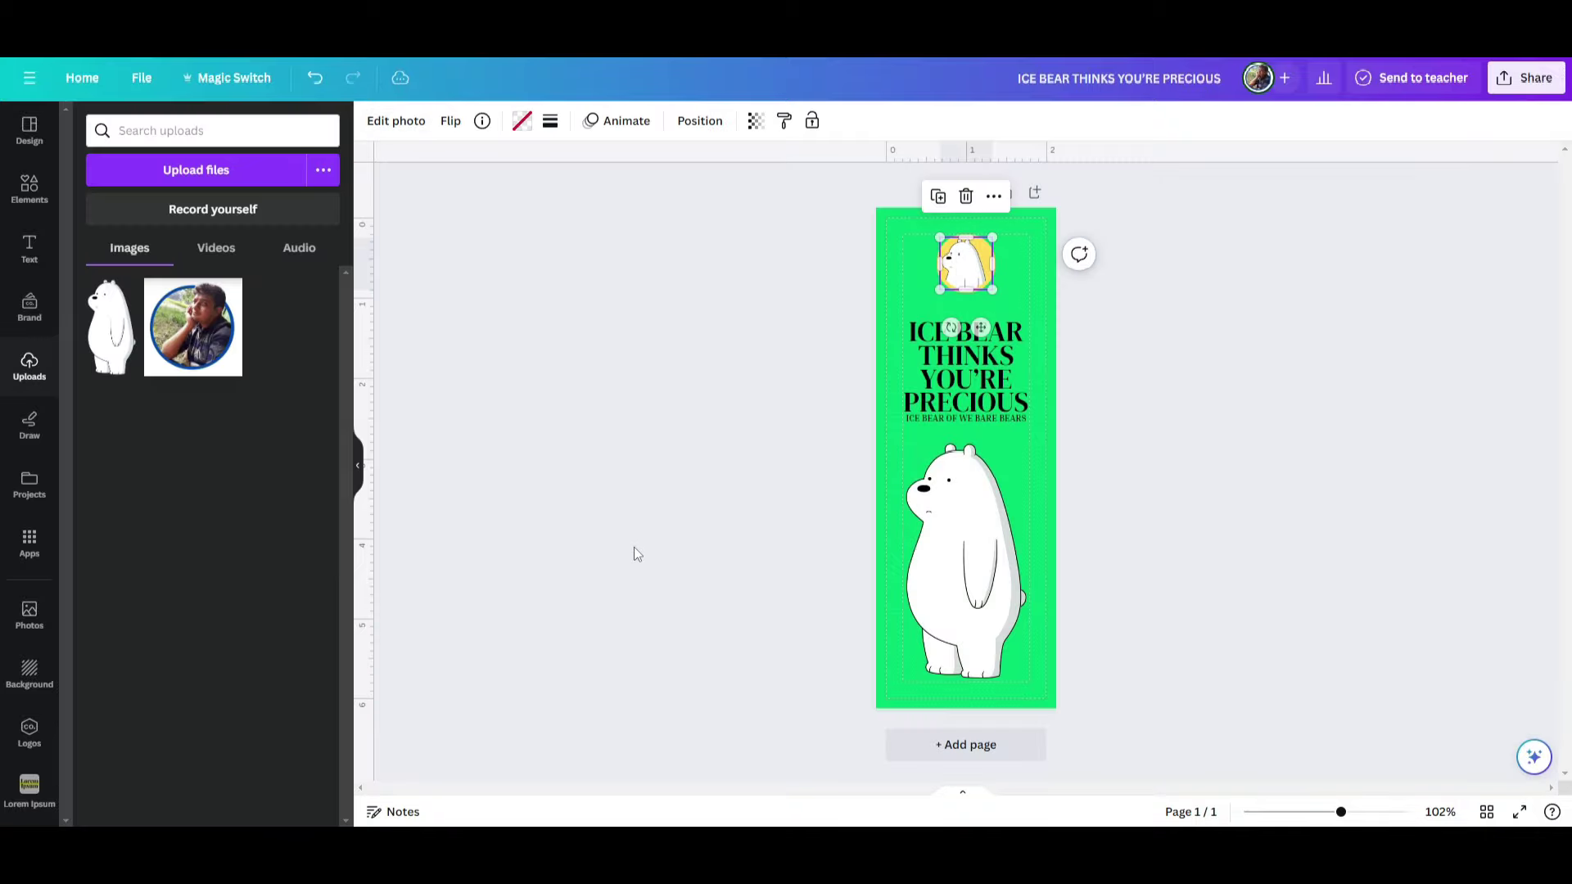